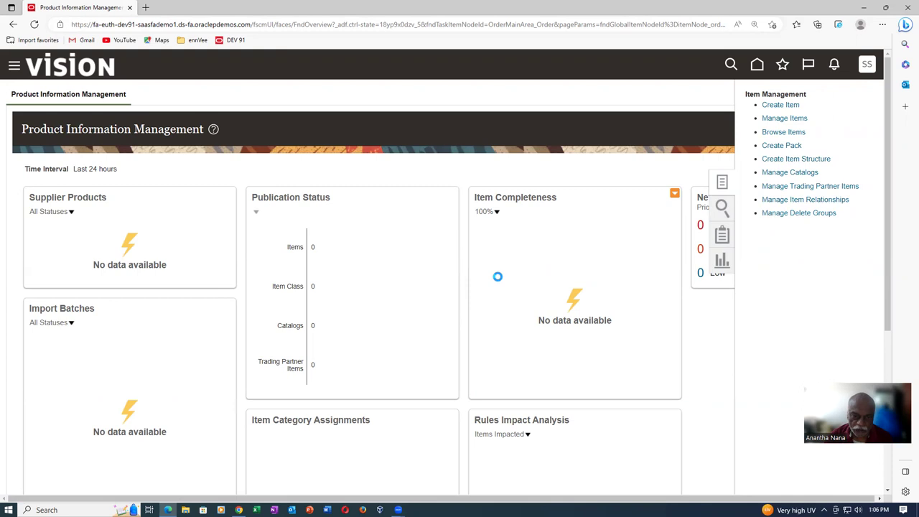
Search the item class hierarchy for items starting with p50_b and open the first p50_b_to_b_buy result.
click(378, 320)
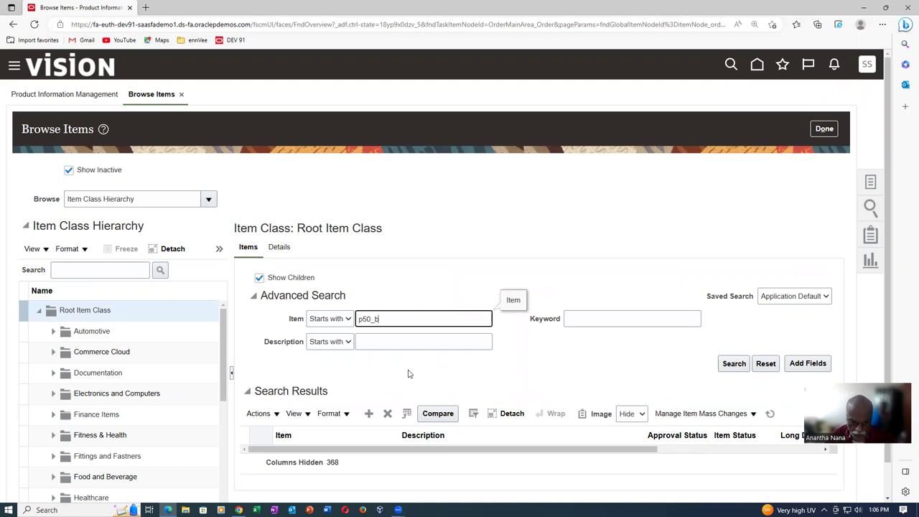
text(p50_b)
key(Return)
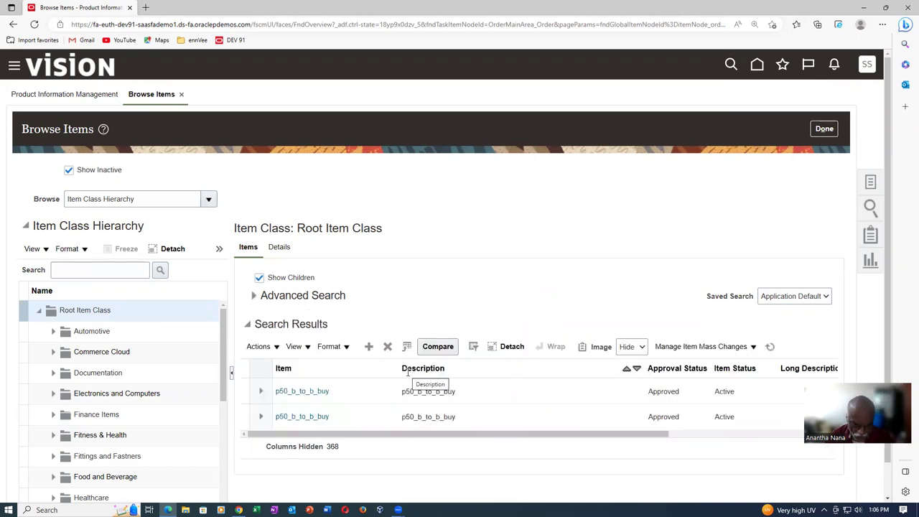
click(305, 396)
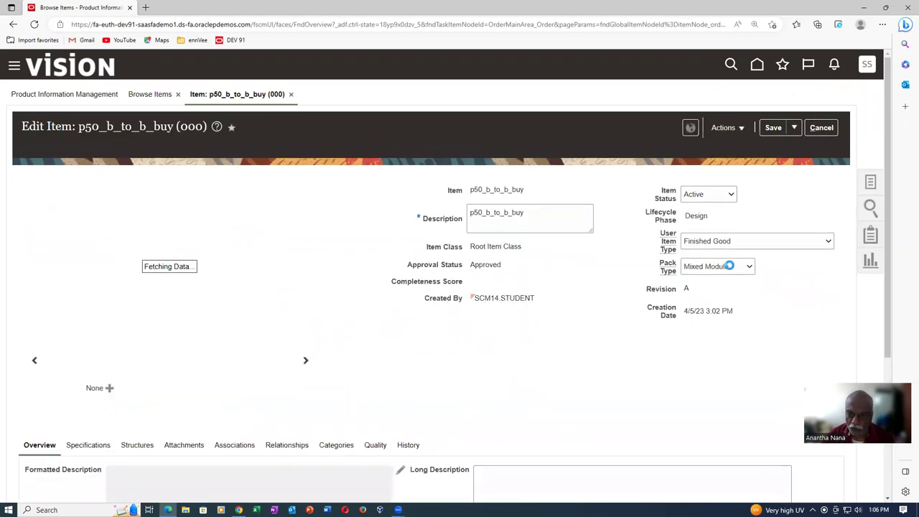
Review the item's Manufacturing, Inventory, and Sales and Order Management specifications, including the costing, back-to-back, fulfillment and invoicing attributes.
scroll(129, 356, down, 3)
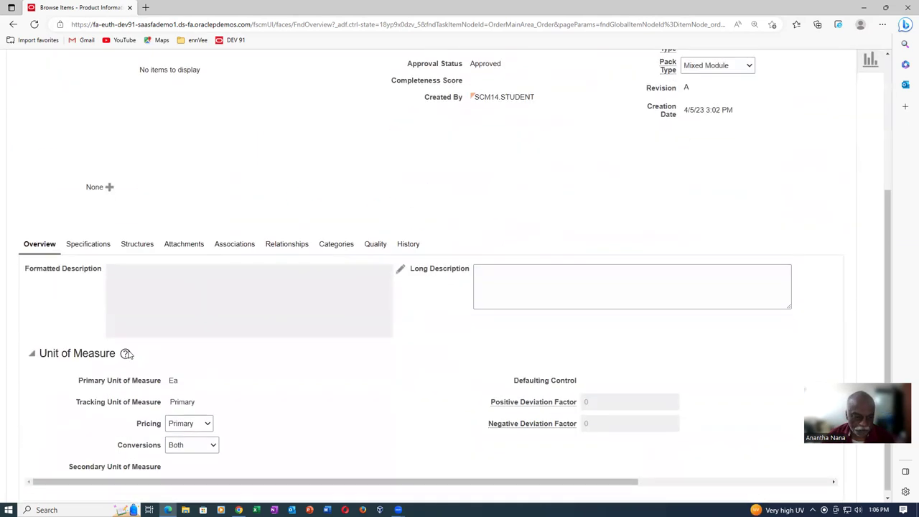
click(86, 242)
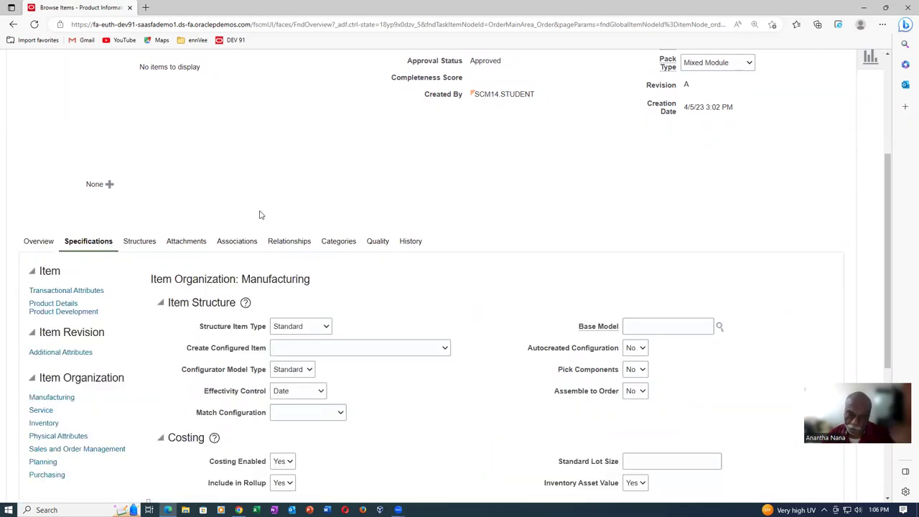
scroll(480, 293, down, 1)
scroll(480, 293, down, 3)
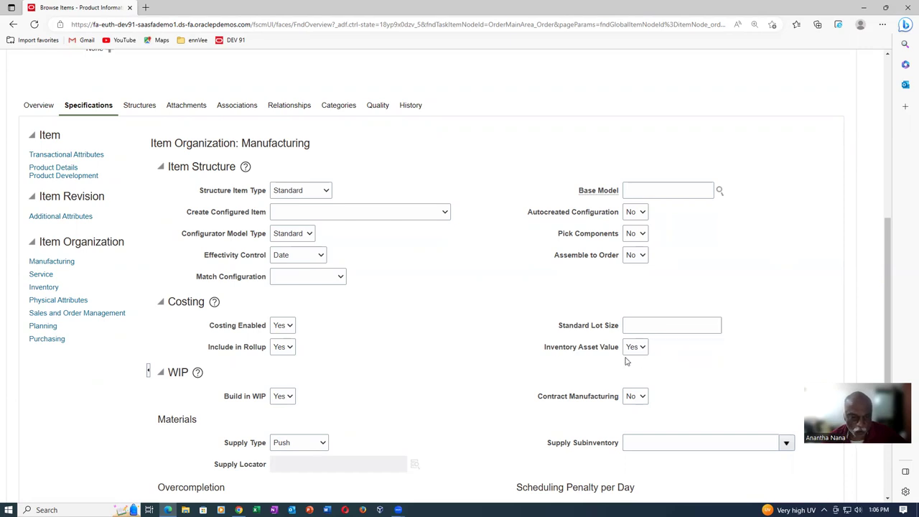
click(43, 288)
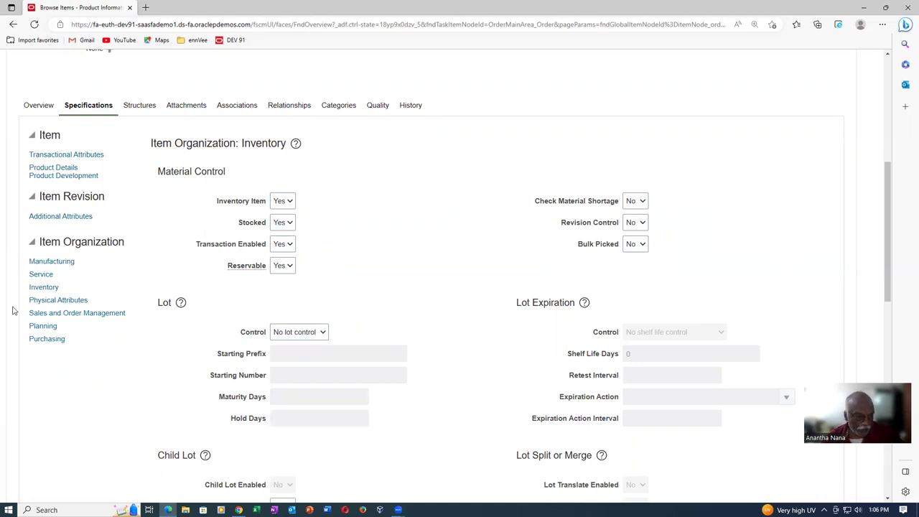
click(62, 314)
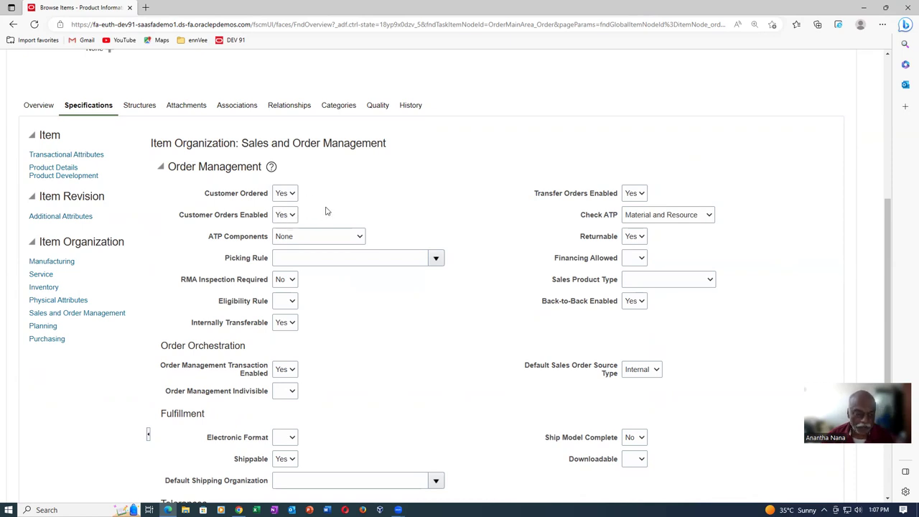
scroll(326, 212, down, 2)
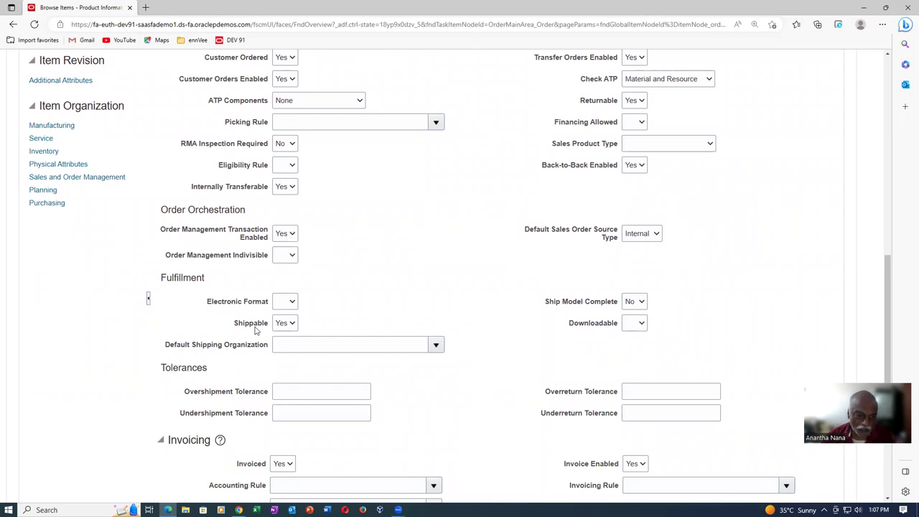
scroll(253, 367, down, 2)
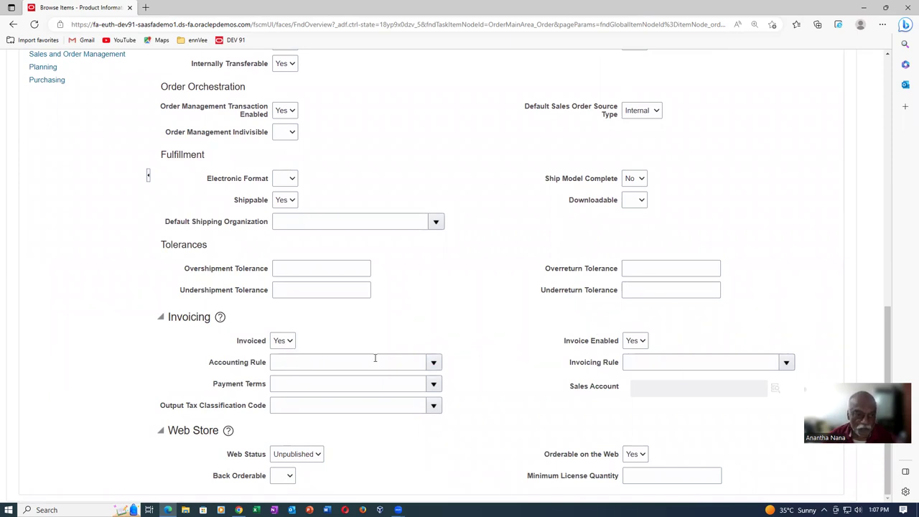
scroll(310, 330, up, 2)
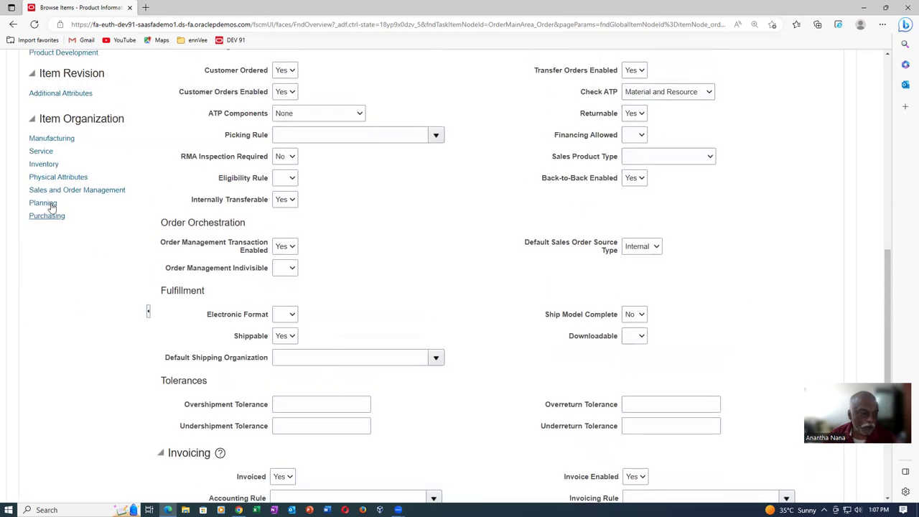
Review the item's Planning specifications, focusing on the MPS MRP planning method and Planning Time Days.
click(48, 204)
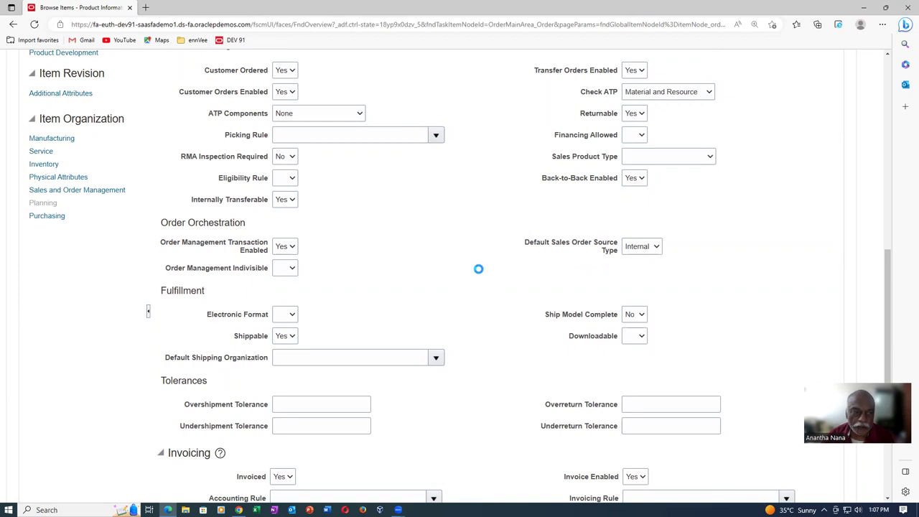
scroll(479, 273, down, 5)
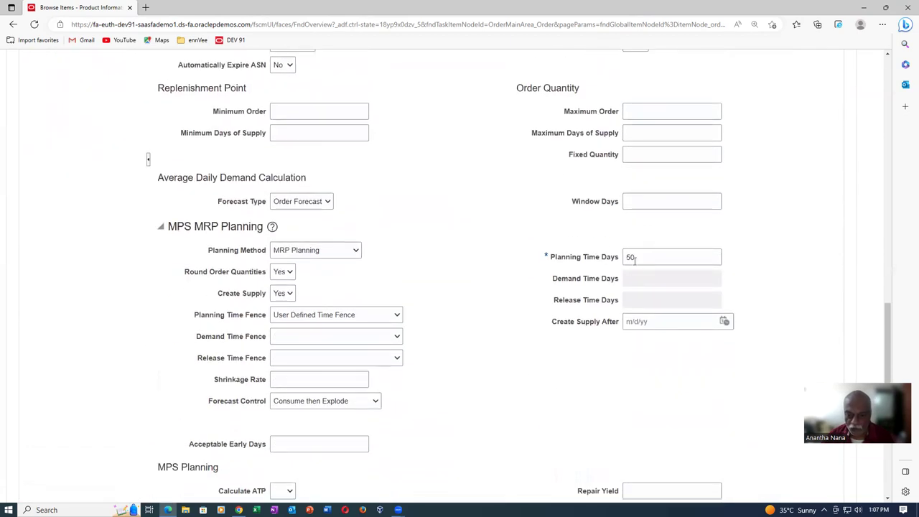
double_click(646, 259)
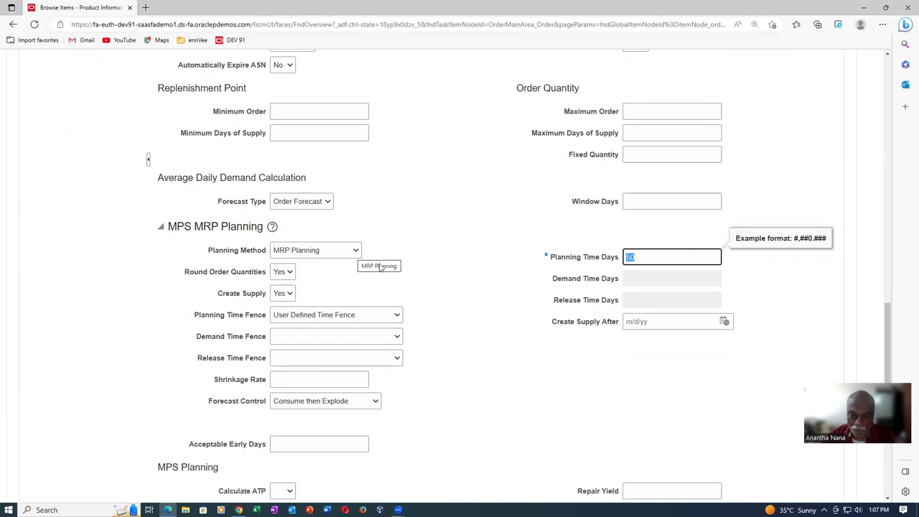
click(428, 277)
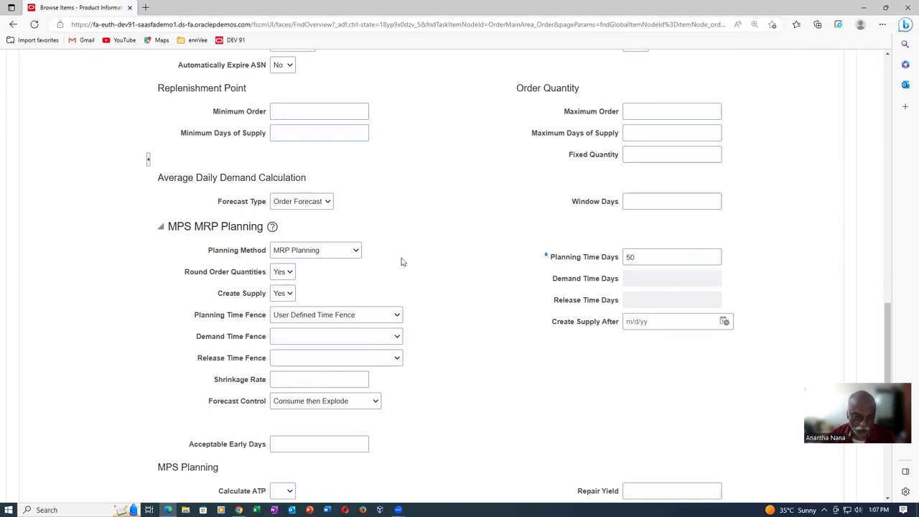
scroll(74, 263, up, 4)
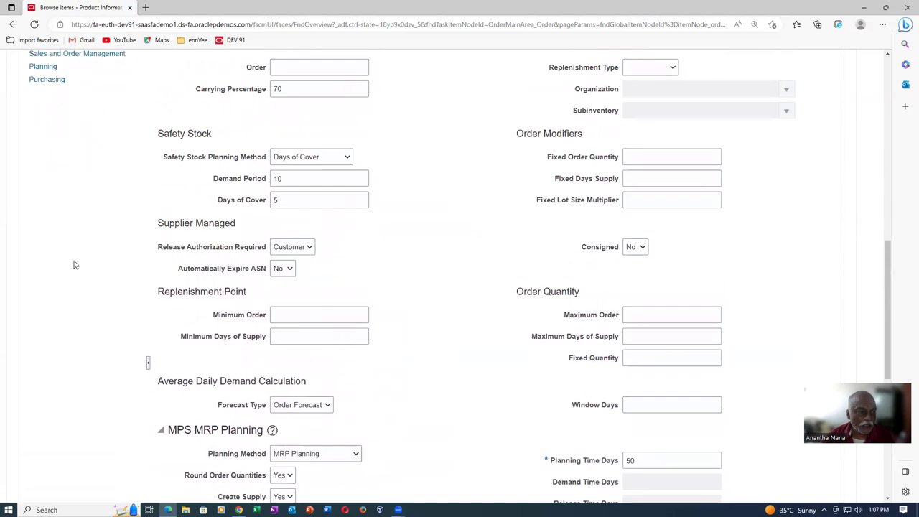
Clear the purchase price in the item's Purchasing specifications and check the Allow Unordered Receipts setting.
click(45, 148)
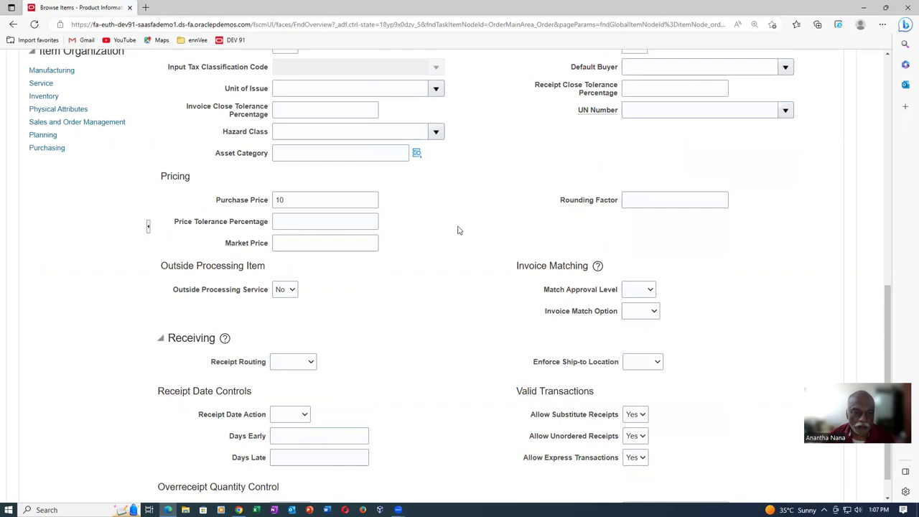
click(297, 200)
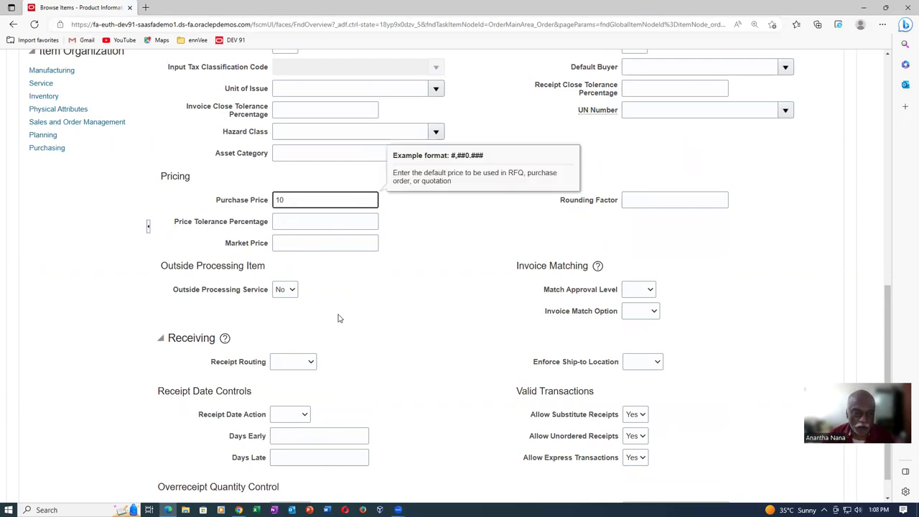
drag(296, 201, 225, 205)
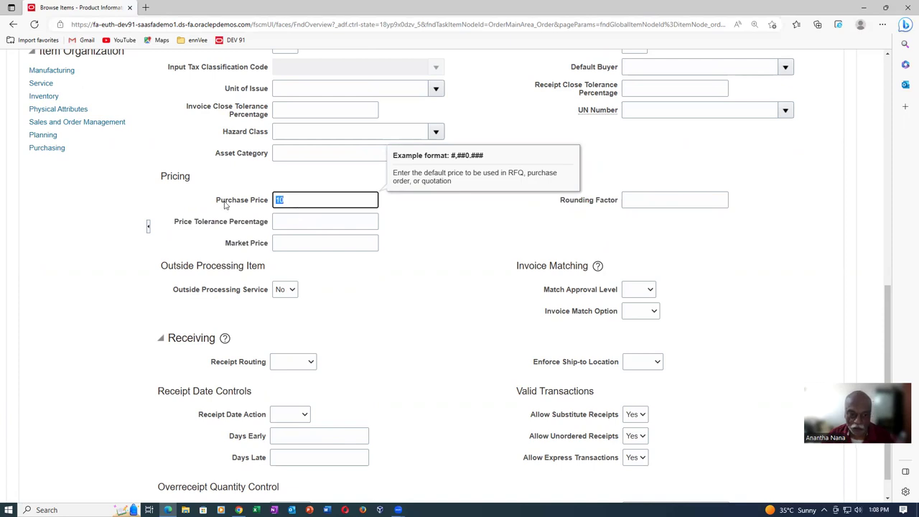
key(BackSpace)
click(399, 323)
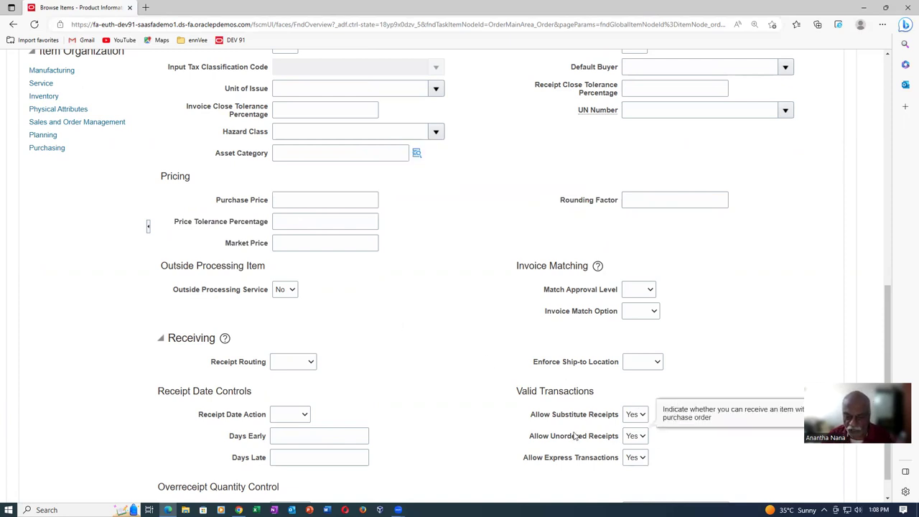
click(635, 436)
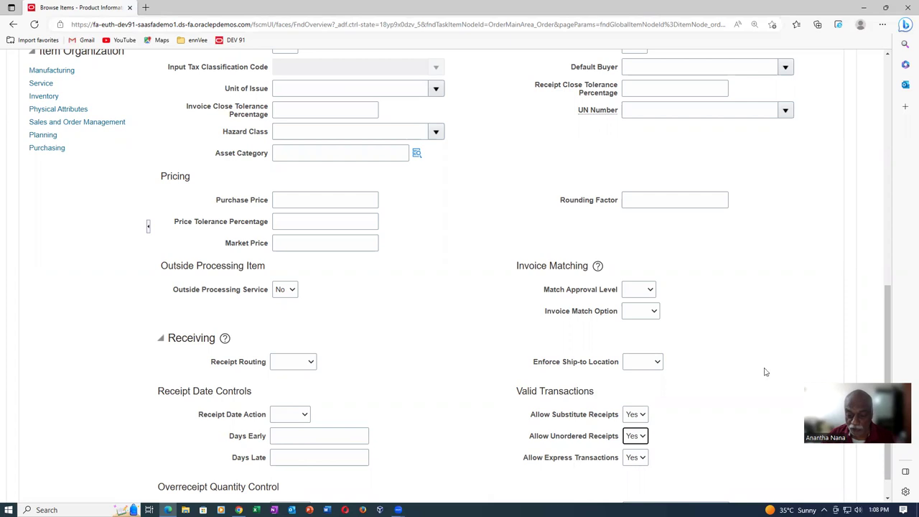
click(392, 328)
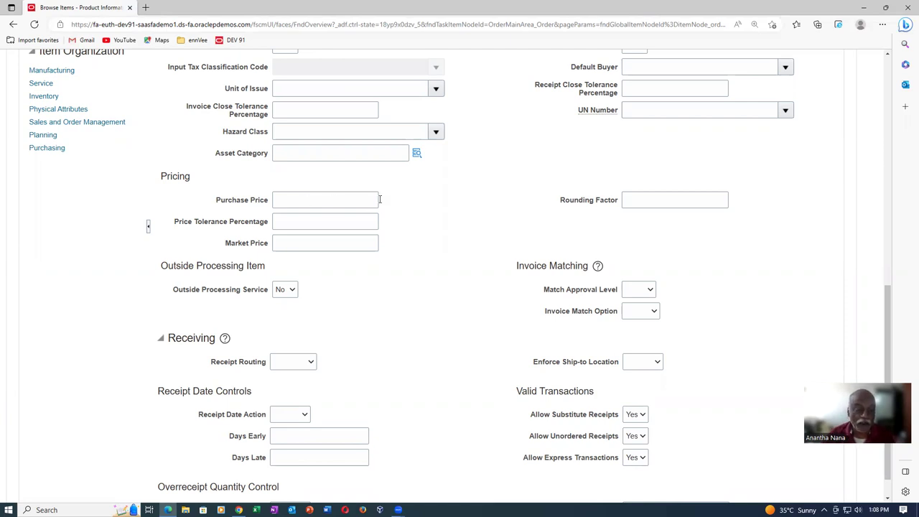
Save and close the p50_b_to_b_buy item for organization 000.
scroll(417, 250, up, 5)
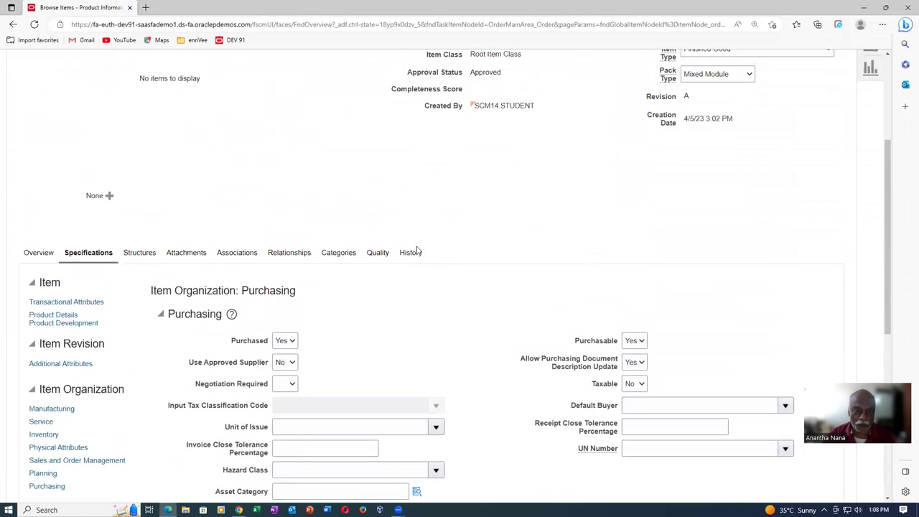
scroll(417, 252, up, 3)
click(796, 128)
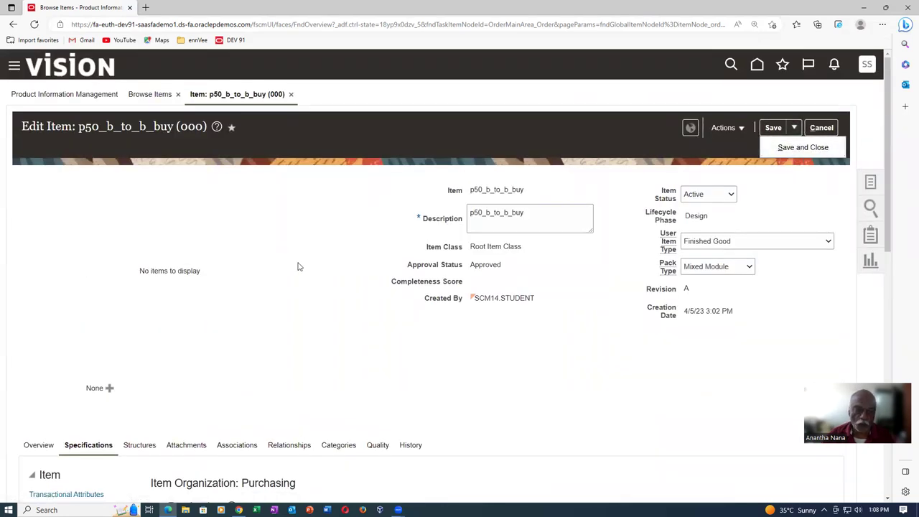
click(810, 149)
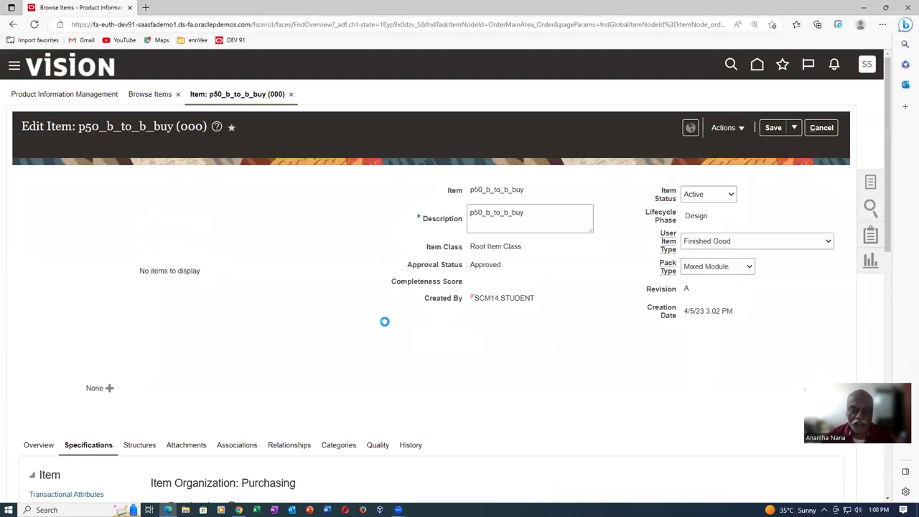
Open the second p50_b_to_b_buy result, for organization 001, and display its Purchasing specifications.
scroll(381, 321, down, 1)
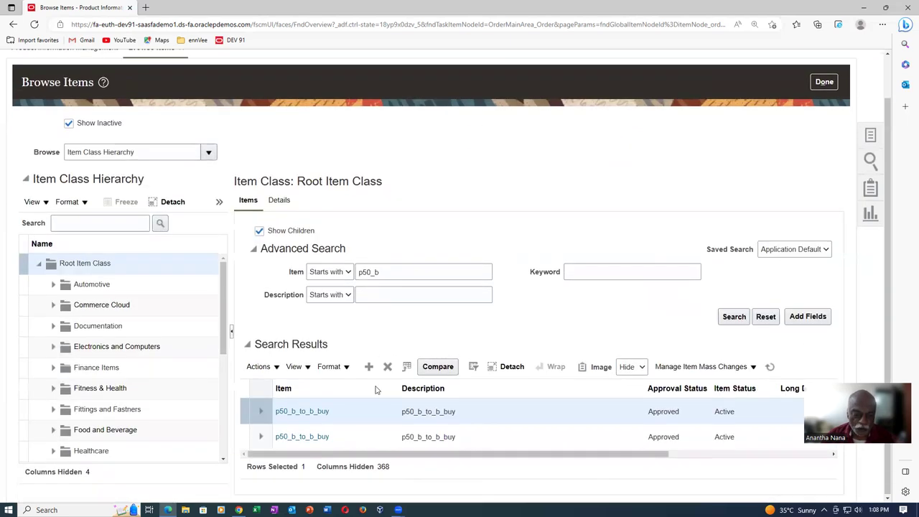
click(287, 436)
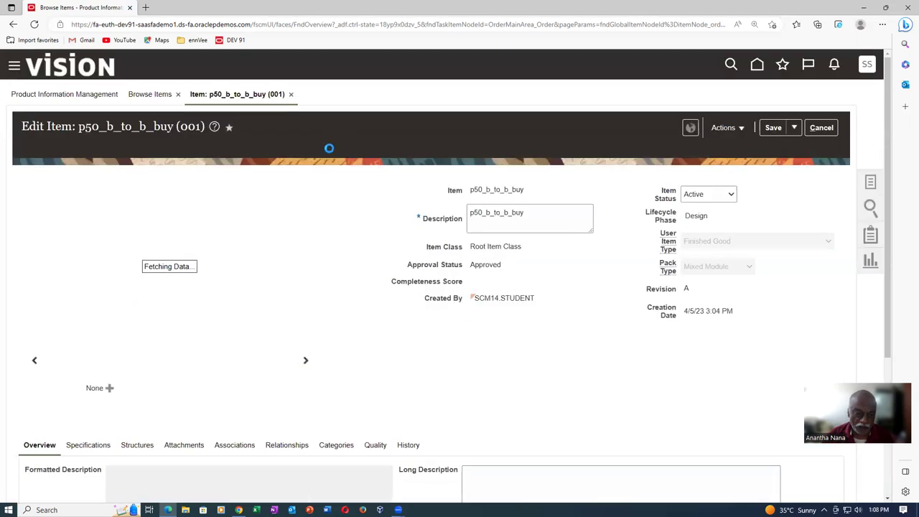
scroll(53, 256, down, 3)
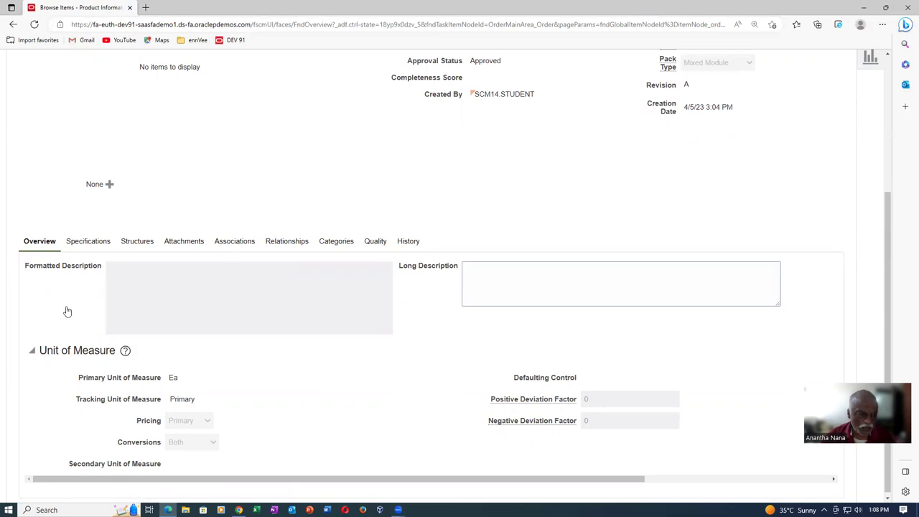
click(75, 242)
scroll(57, 345, down, 3)
click(47, 272)
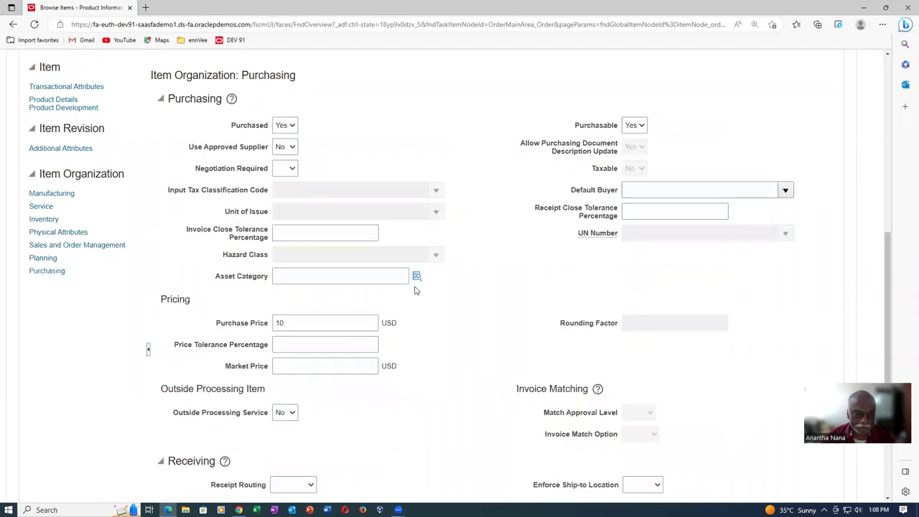
Clear the purchase price of the organization 001 item, and save and close it.
double_click(317, 324)
key(BackSpace)
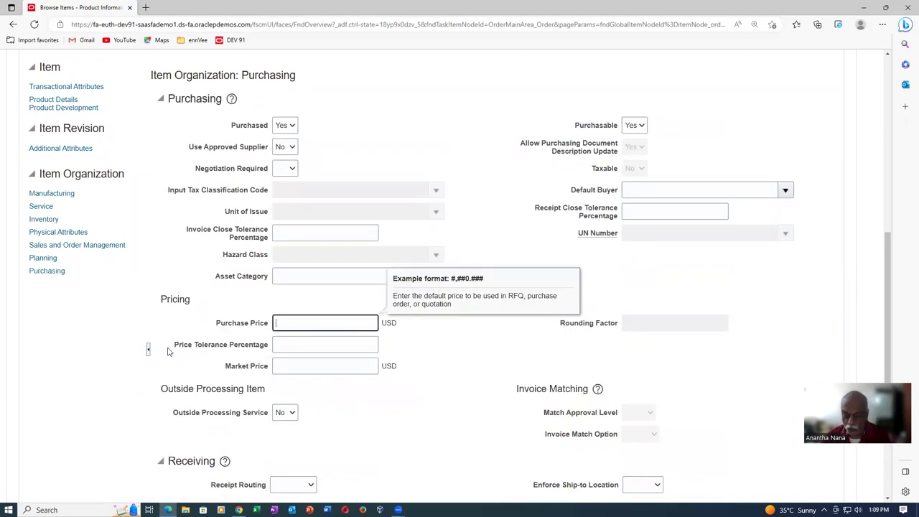
click(489, 349)
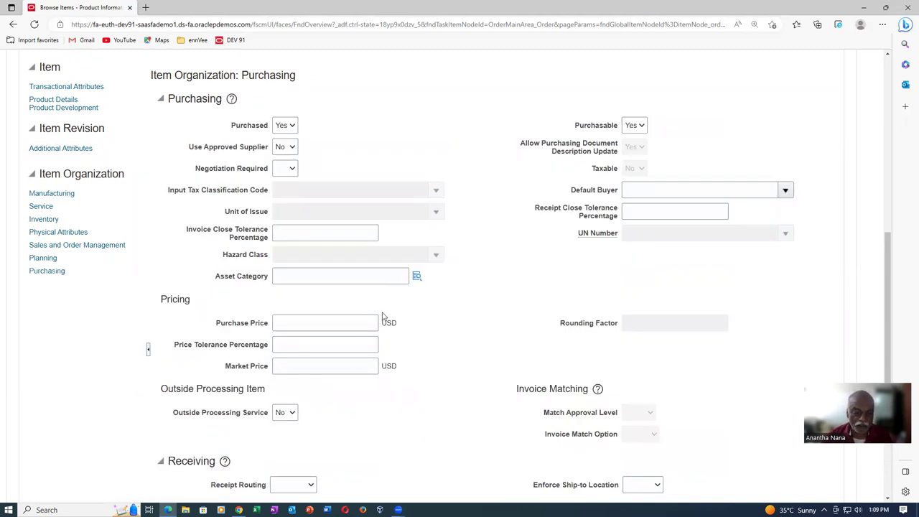
scroll(622, 247, up, 5)
click(794, 59)
click(784, 76)
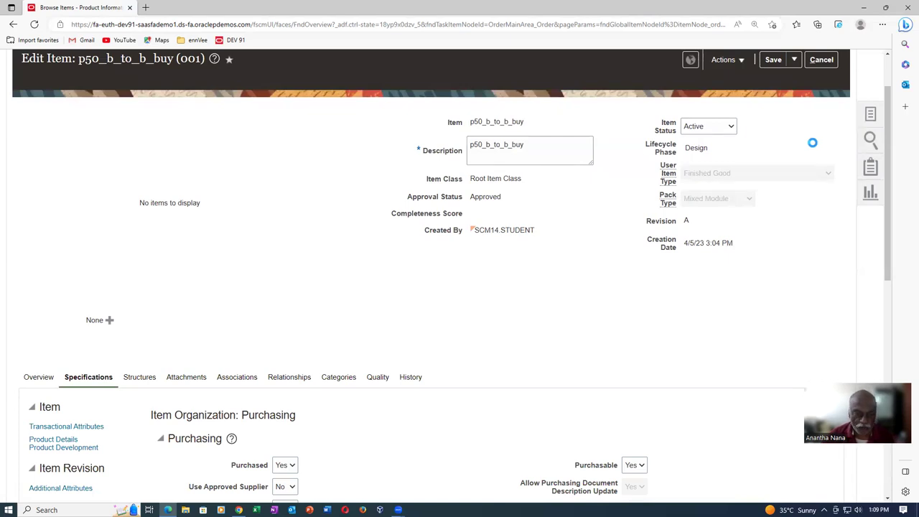
Finish browsing items and go to the favorite INV Overview page.
click(819, 134)
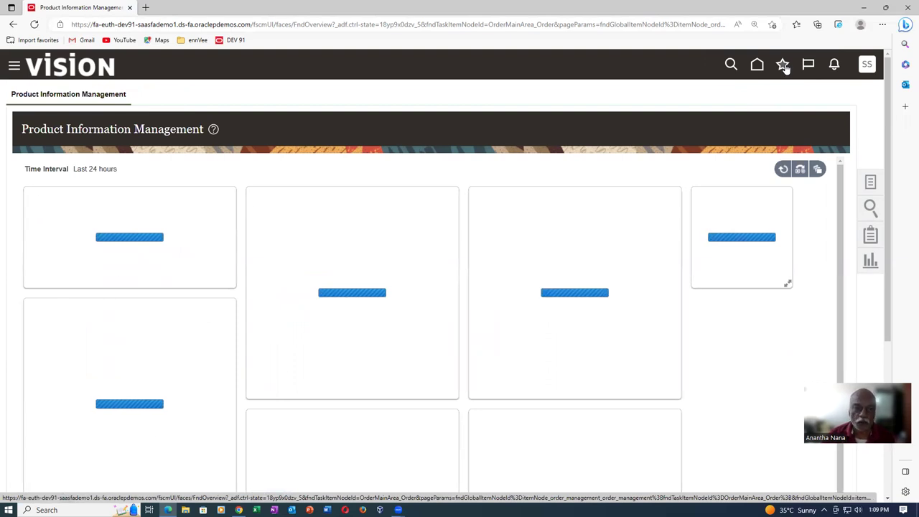
click(783, 65)
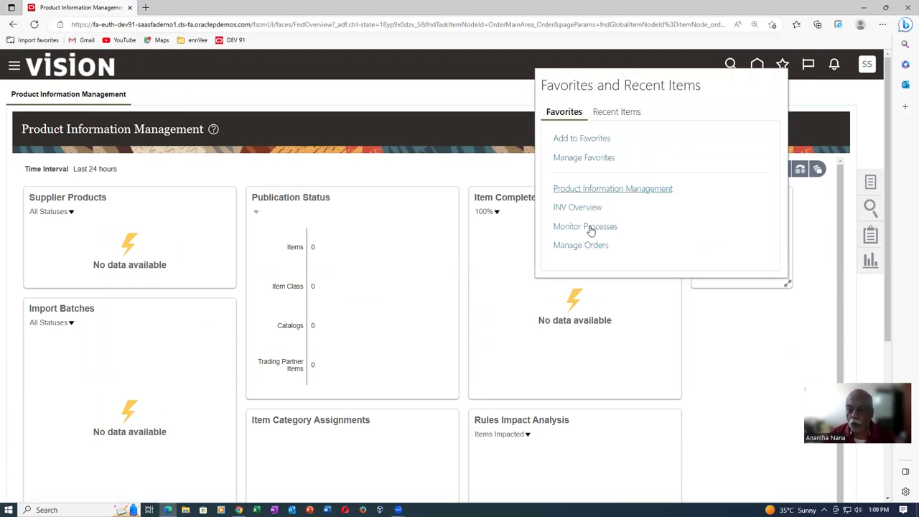
click(577, 207)
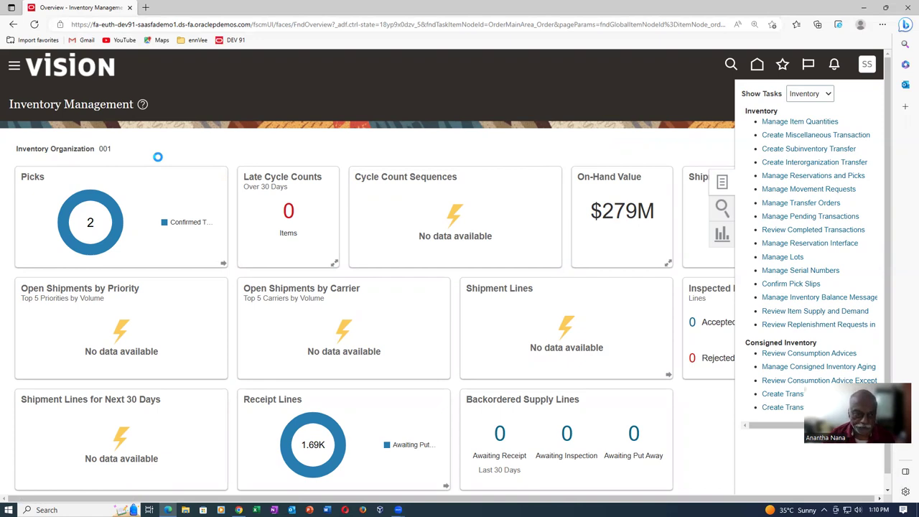
Look up the on-hand quantity of item p50_b_to_b_buy in organization 001, and finish managing item quantities.
click(145, 198)
text(p50)
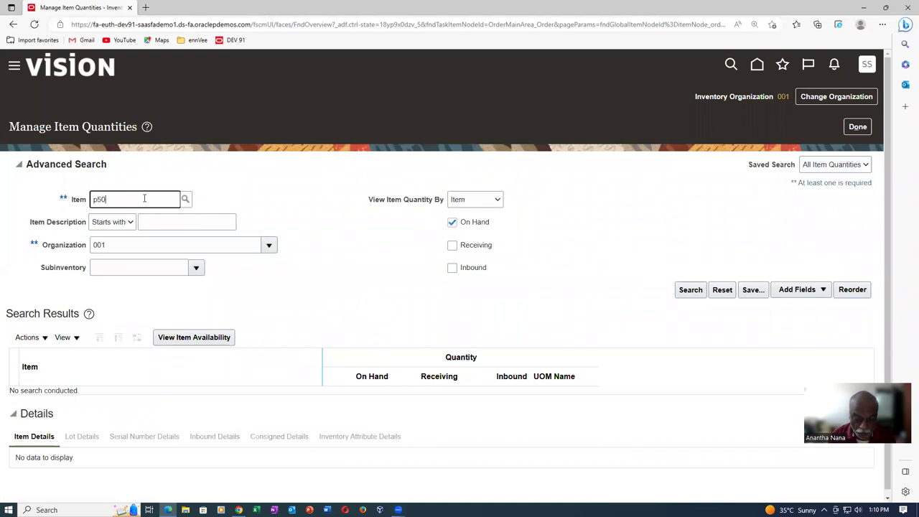
text(_b)
key(Tab)
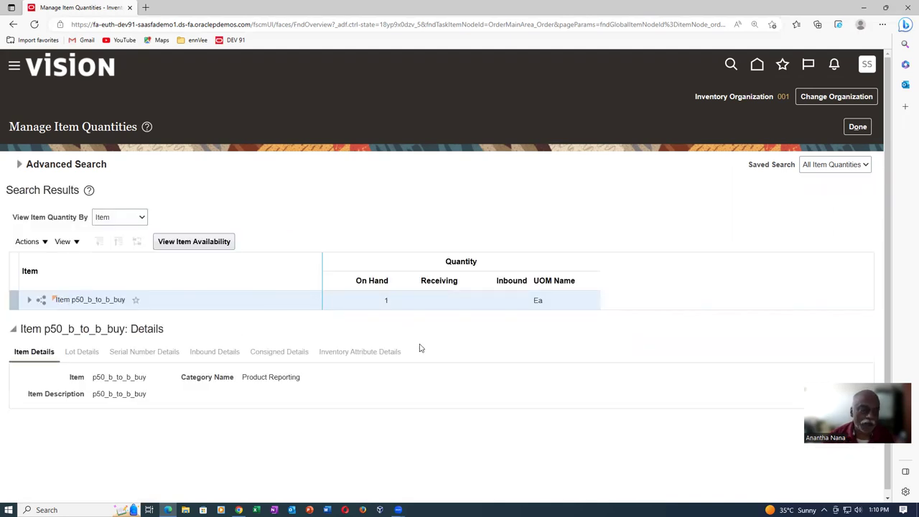
click(857, 127)
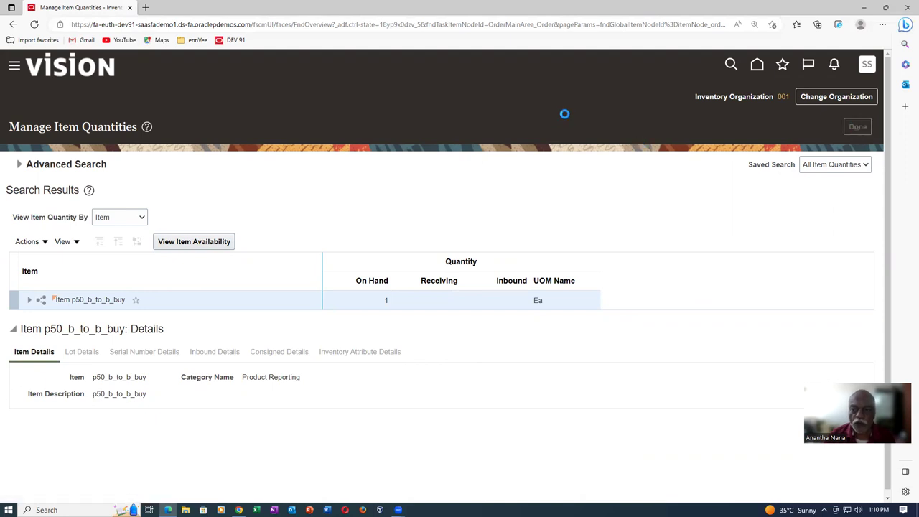
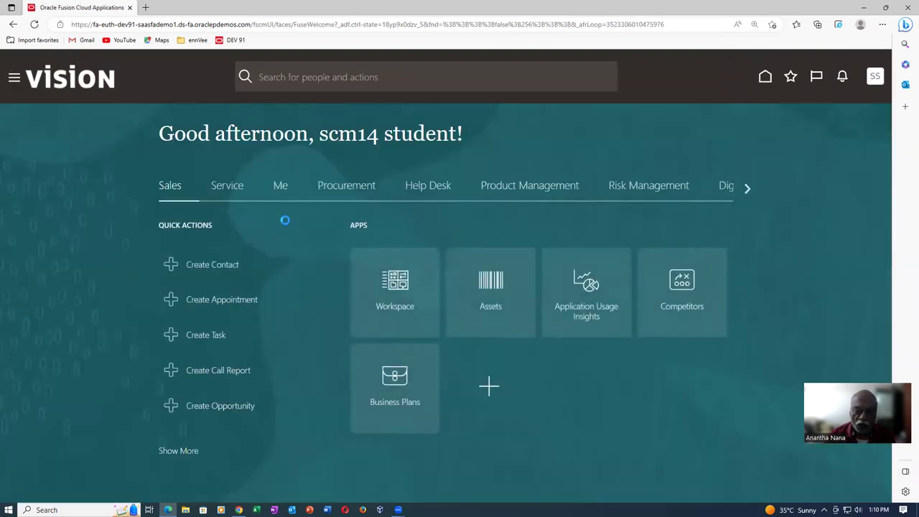
Open Plan Inputs under Supply Chain Planning and go to the Manage Planning Source Systems task.
click(747, 189)
click(747, 189)
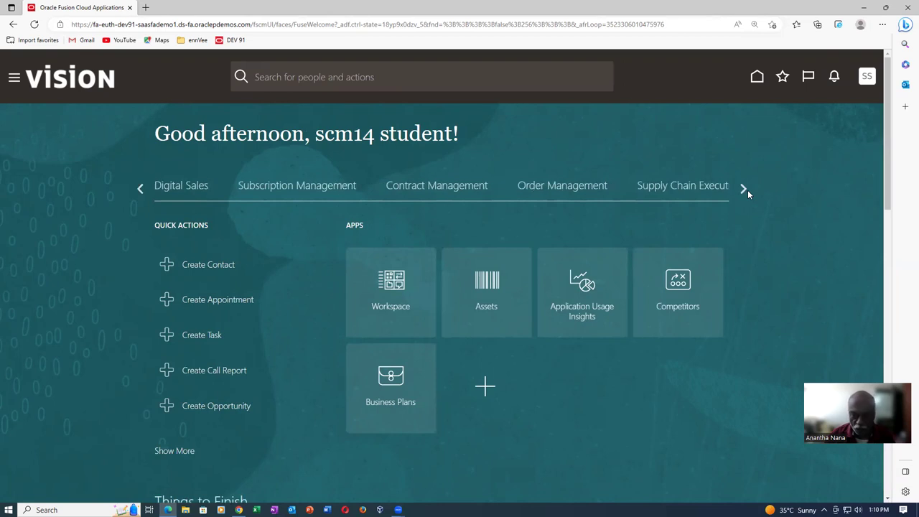
click(745, 189)
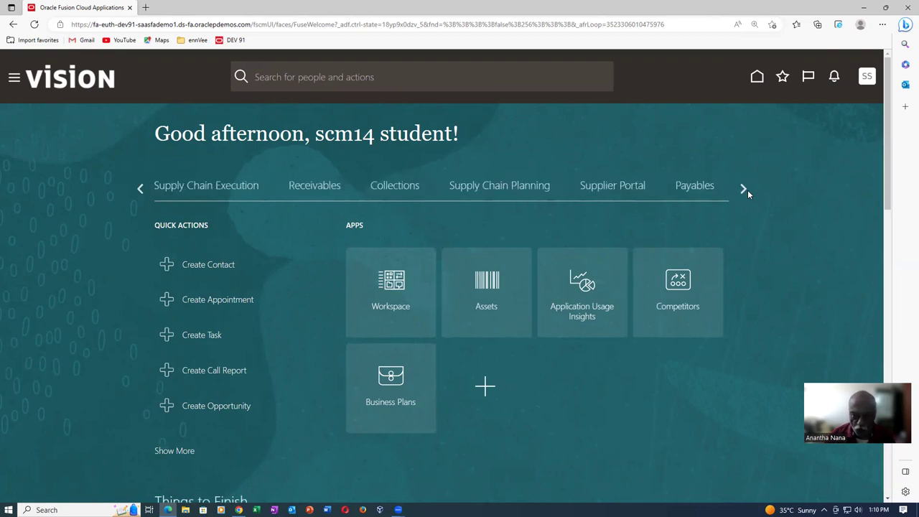
click(497, 188)
click(388, 309)
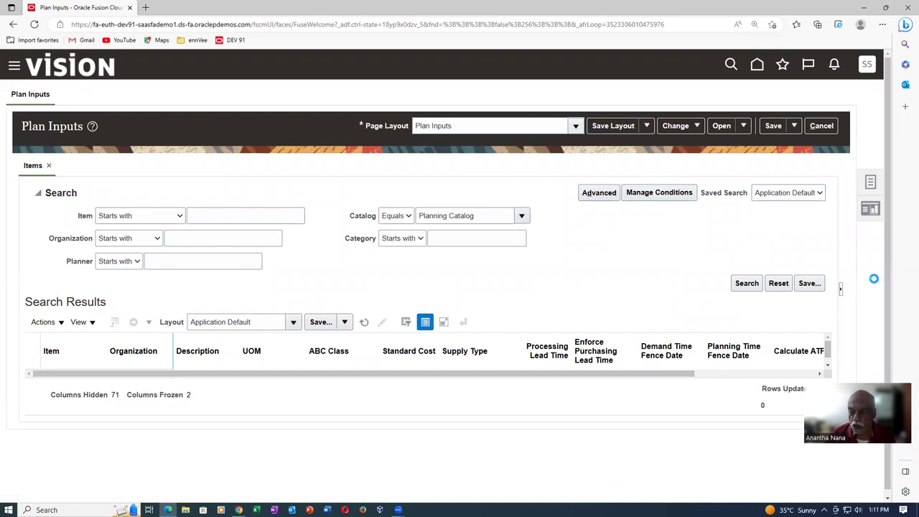
click(870, 184)
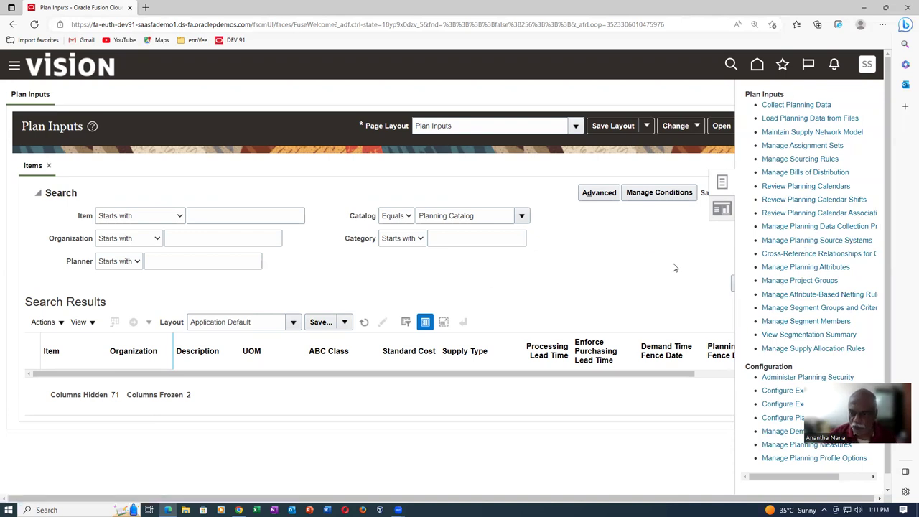
click(819, 241)
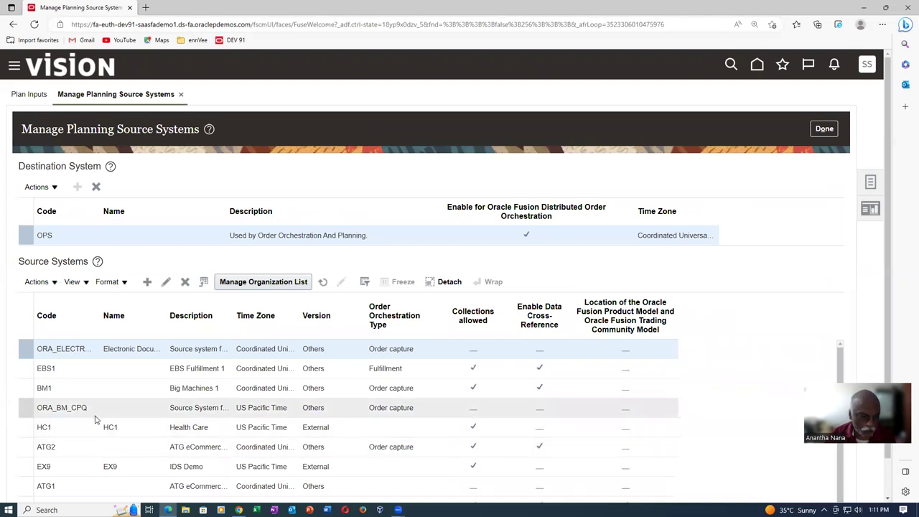
Look through the source systems, select OPS, and open and refresh its organization list.
scroll(96, 419, down, 2)
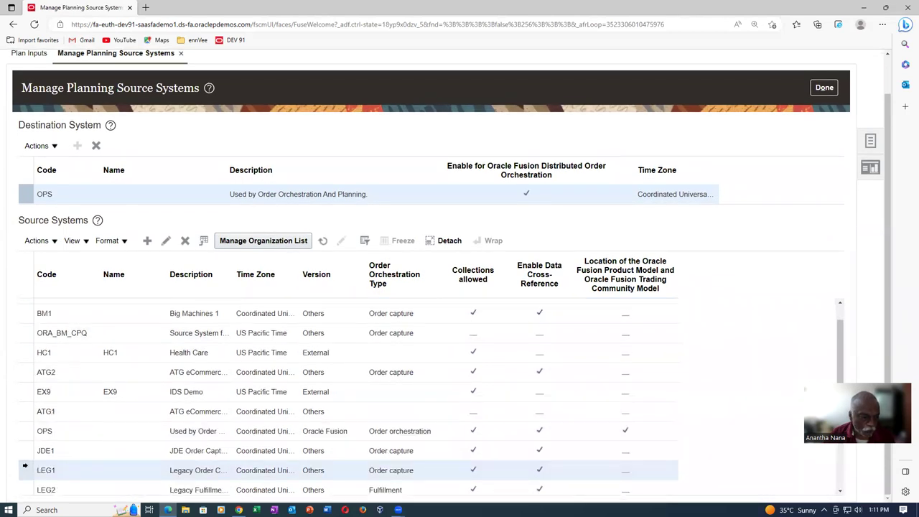
scroll(25, 469, down, 3)
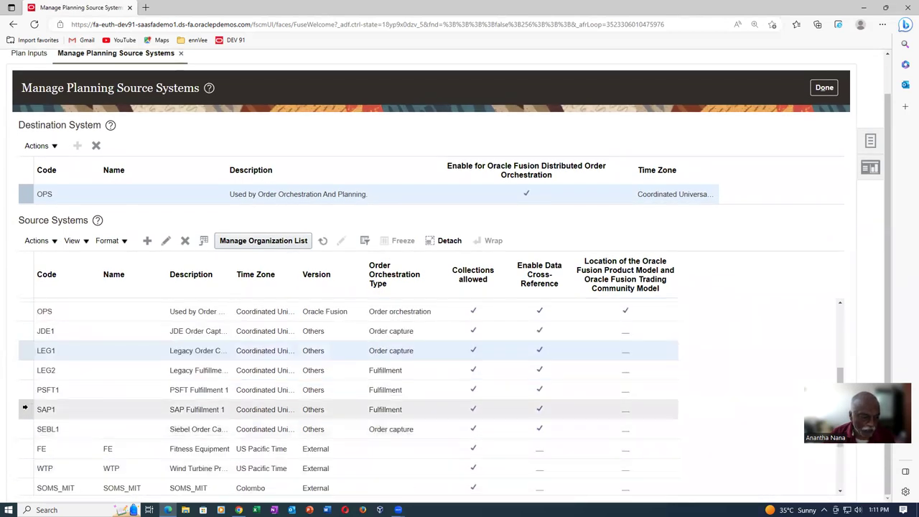
scroll(24, 407, down, 2)
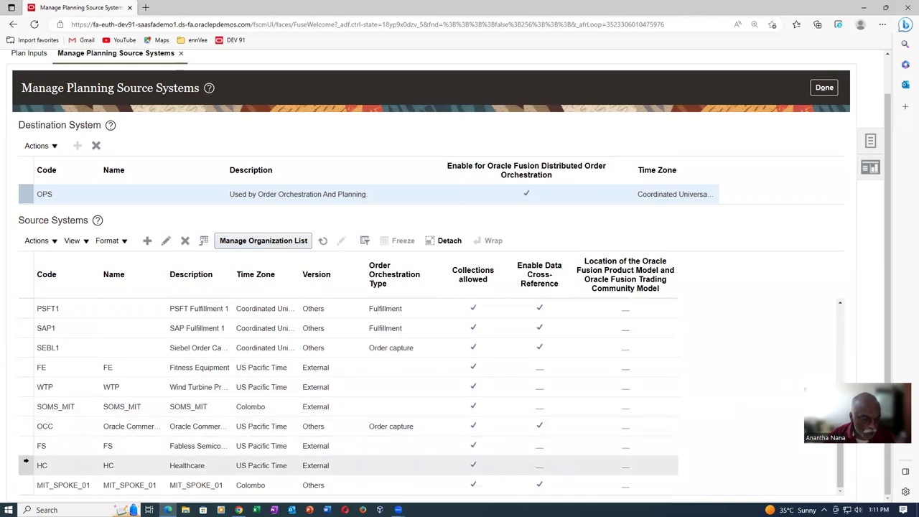
scroll(38, 465, up, 2)
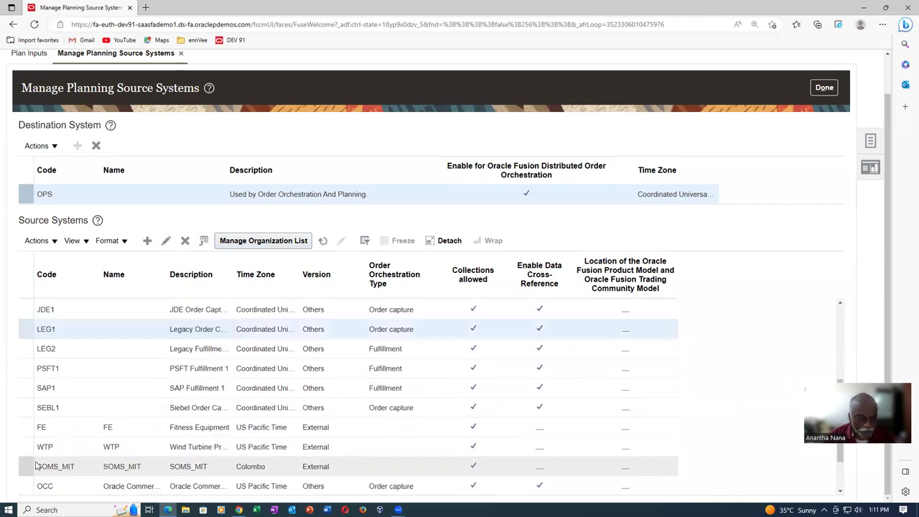
scroll(35, 466, up, 3)
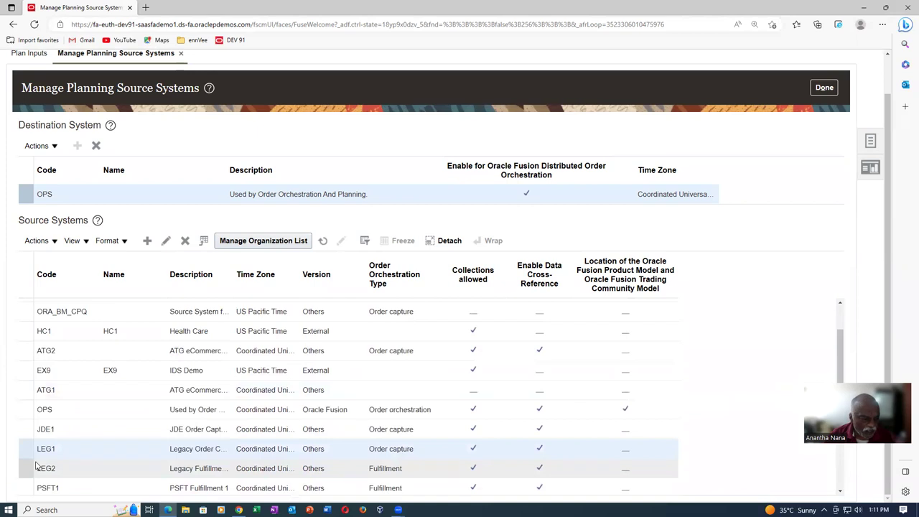
scroll(36, 466, up, 3)
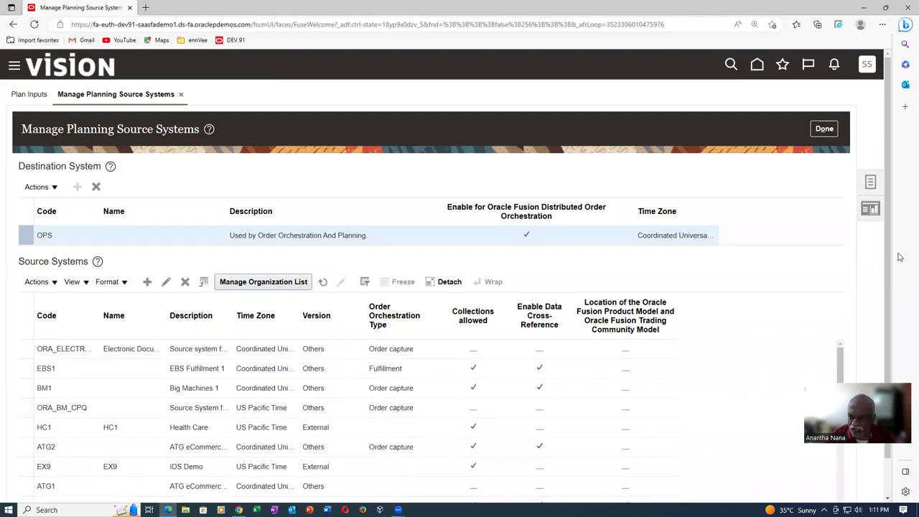
scroll(891, 263, down, 1)
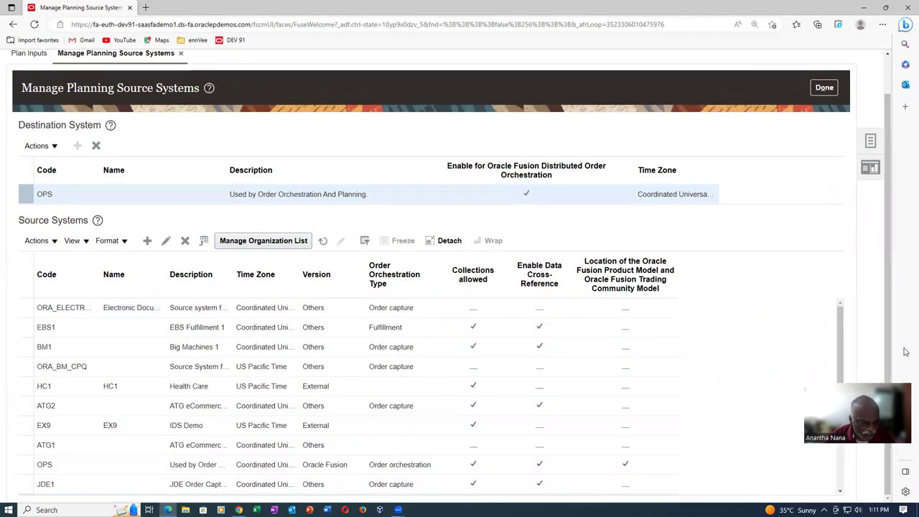
click(32, 469)
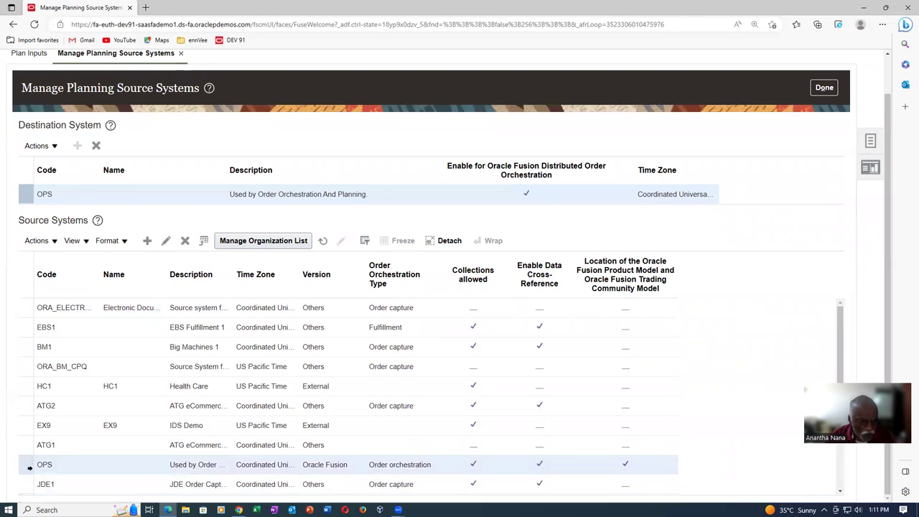
click(301, 241)
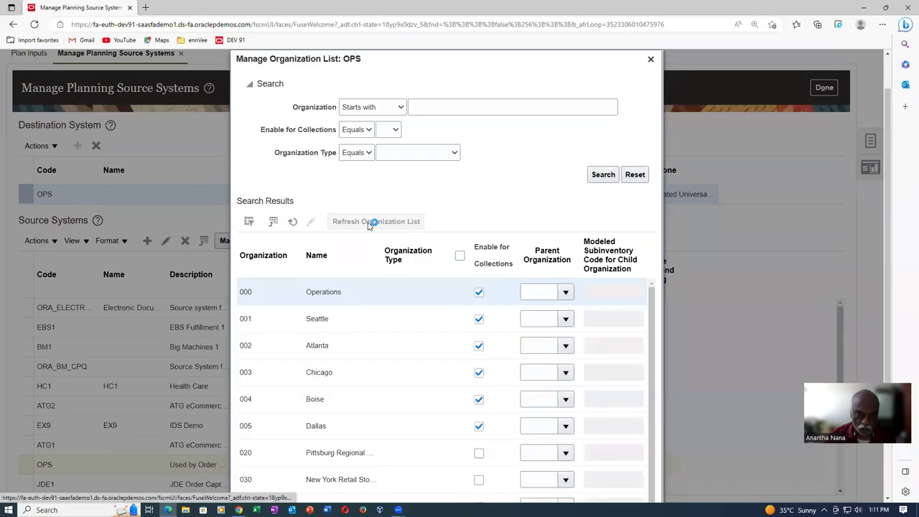
Search the OPS organization list for organizations starting with 00 to check their collections setting, and leave the list without saving.
click(433, 108)
text(00)
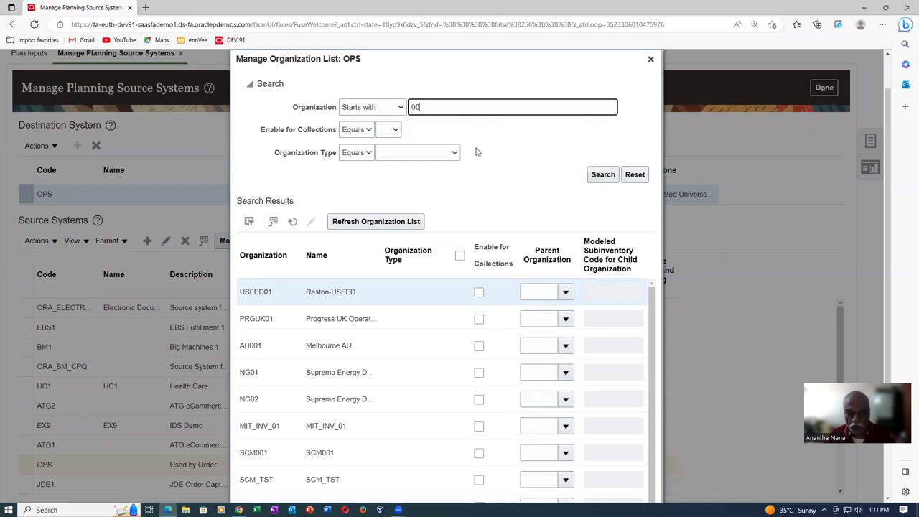
click(601, 176)
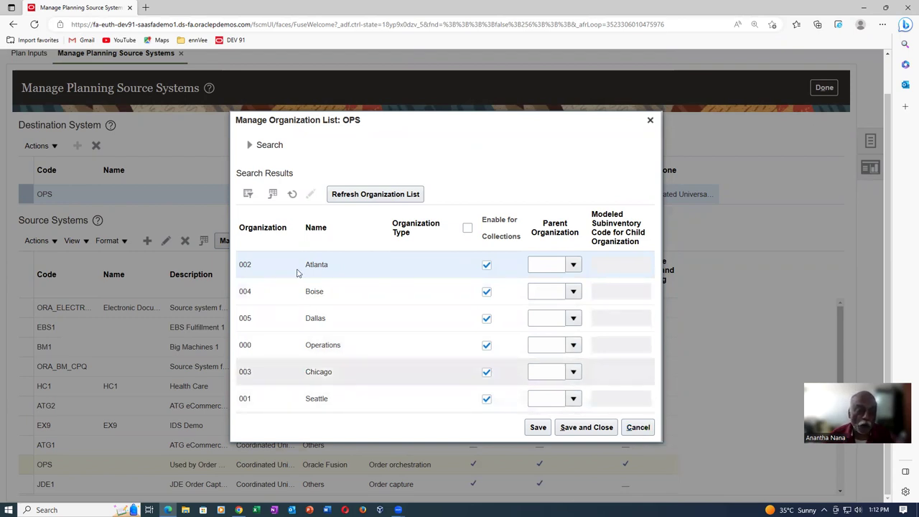
click(638, 427)
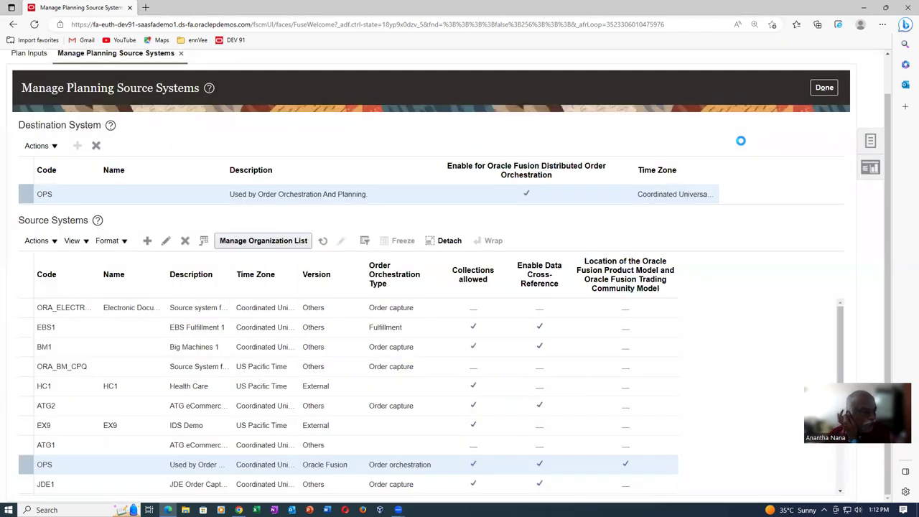
Start the Collect Planning Data task with source system OPS and collection type Targeted.
click(871, 142)
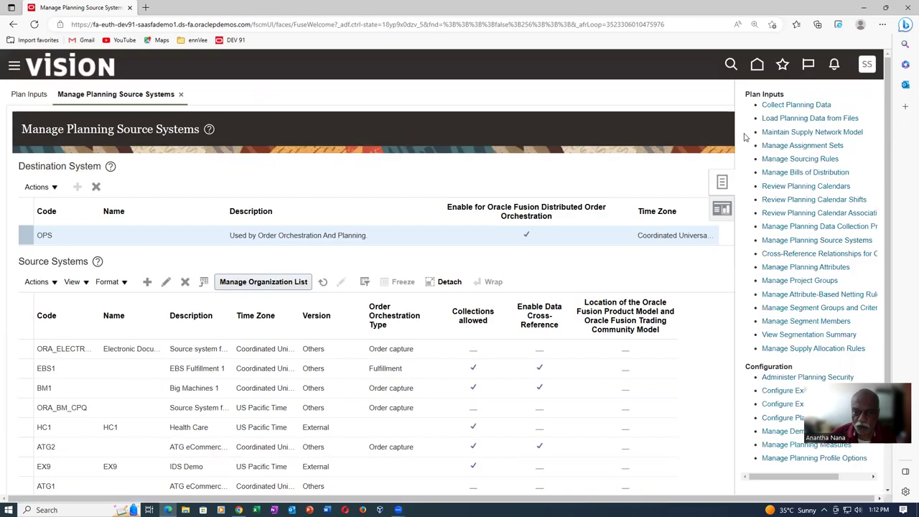
click(763, 106)
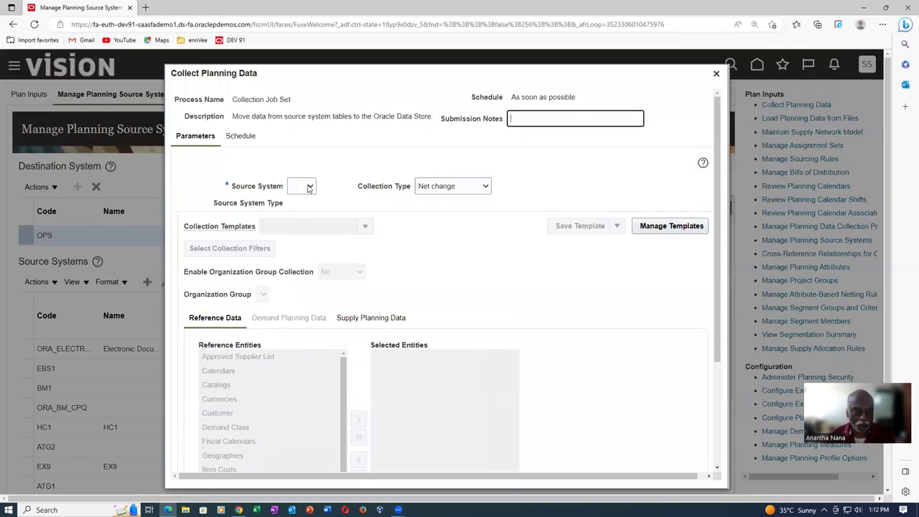
click(309, 188)
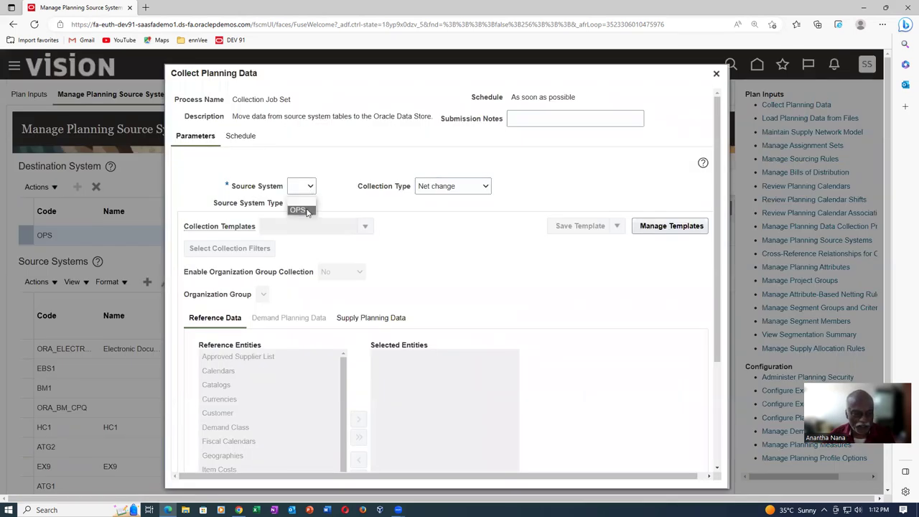
click(300, 208)
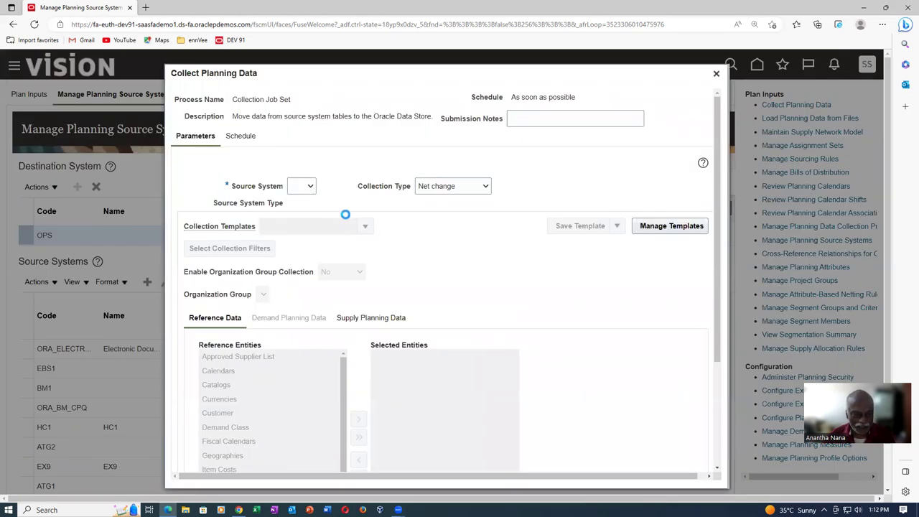
click(453, 187)
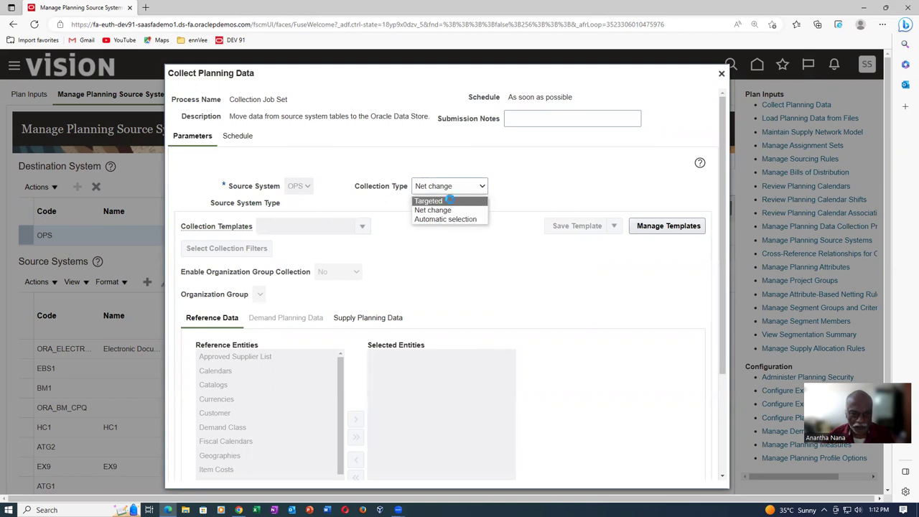
click(450, 199)
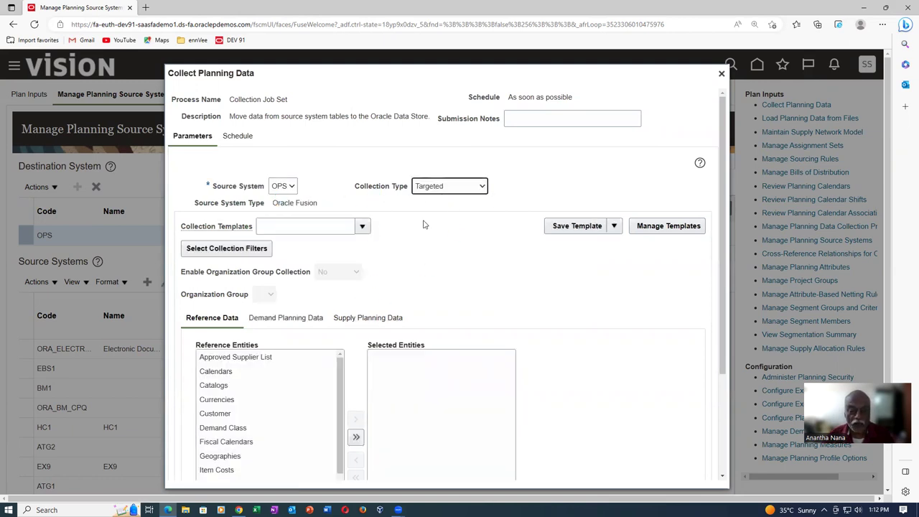
Add Items to the selected reference entities of the collection.
scroll(383, 299, down, 2)
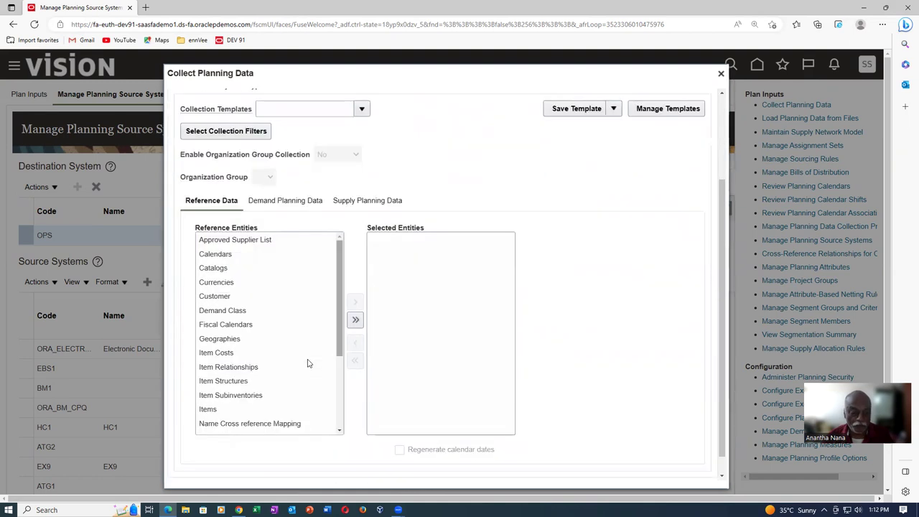
click(230, 409)
click(355, 302)
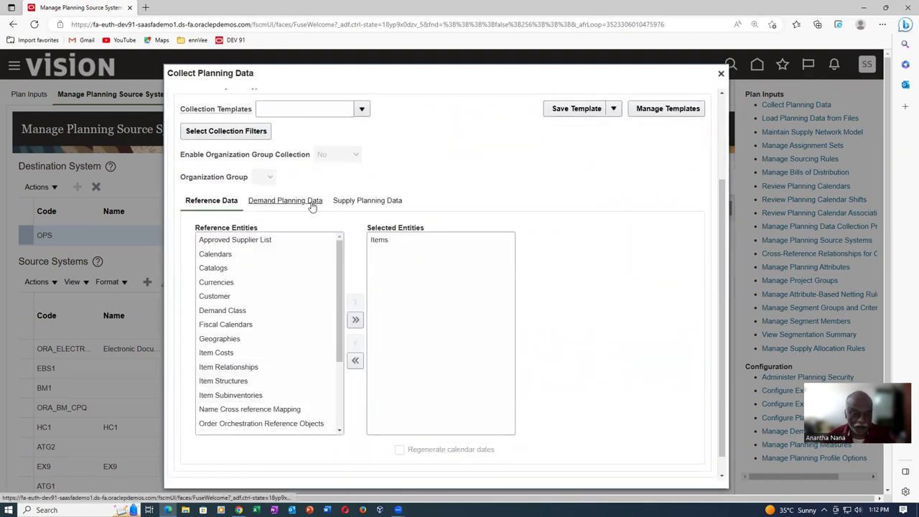
Include On Hand and all the remaining supply entities in the supply planning data to collect.
click(396, 201)
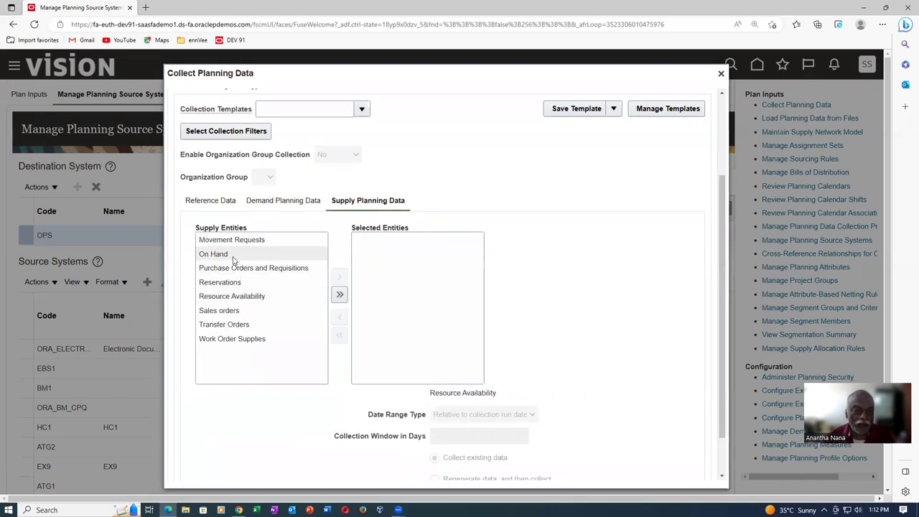
click(234, 256)
click(339, 278)
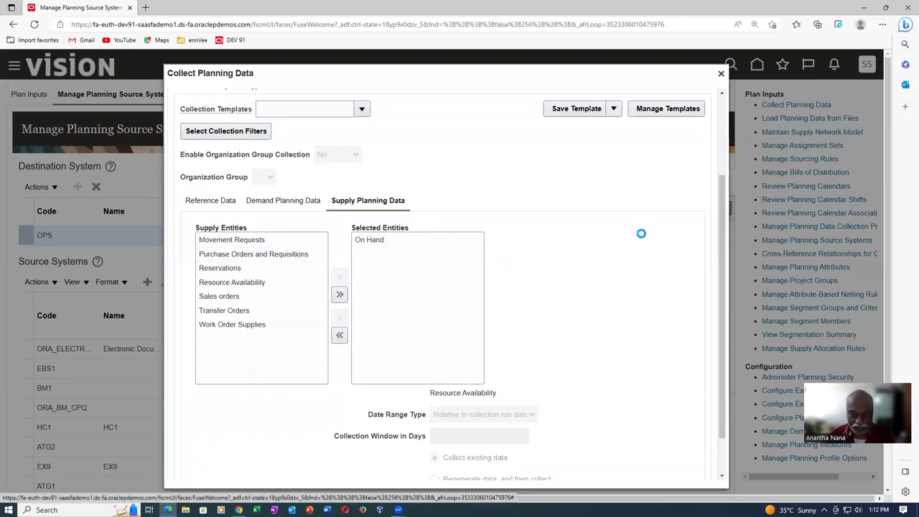
drag(724, 282, 742, 278)
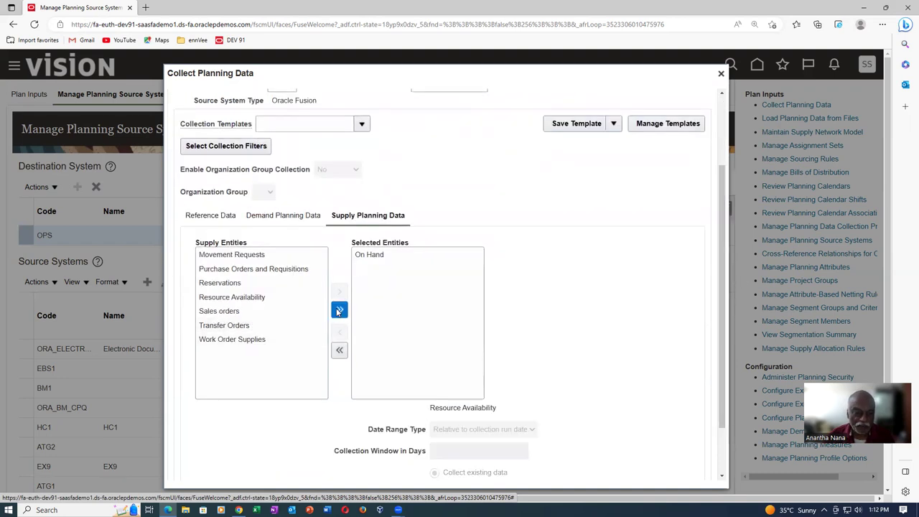
click(339, 310)
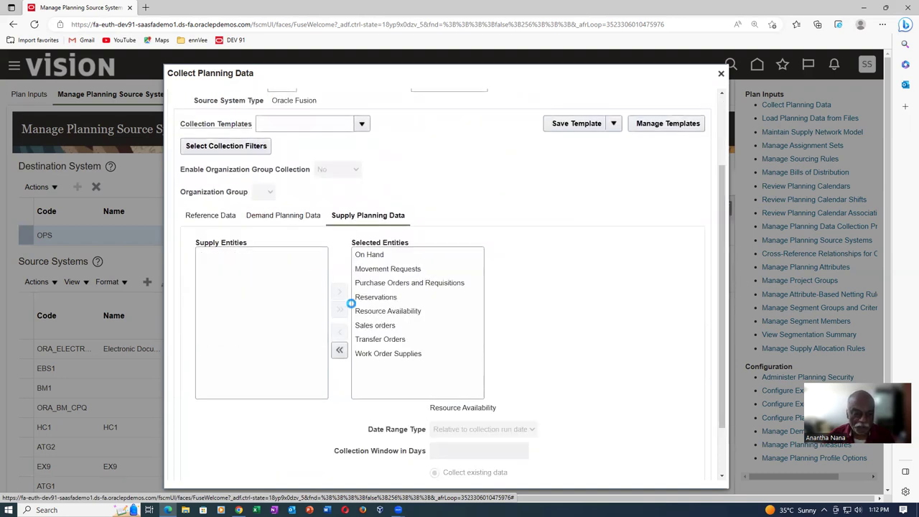
Add all remaining reference entities to the reference data selected for collection.
click(204, 221)
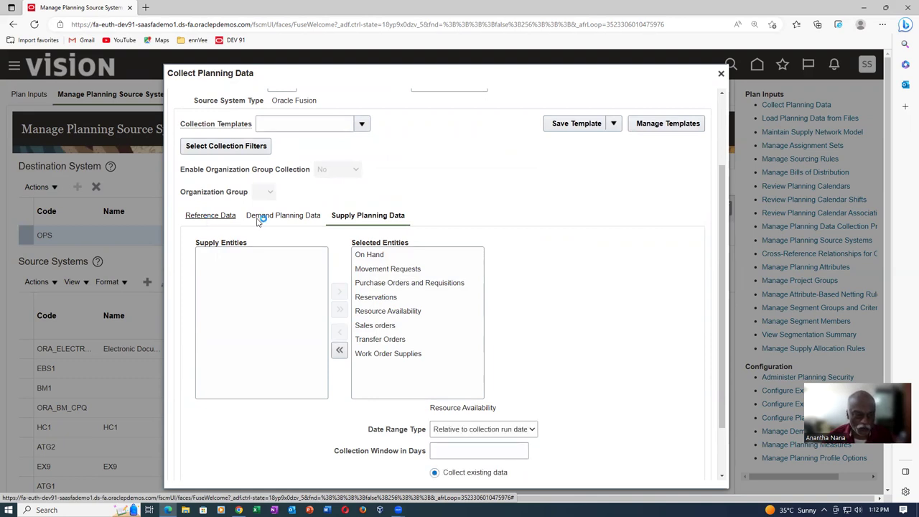
click(355, 336)
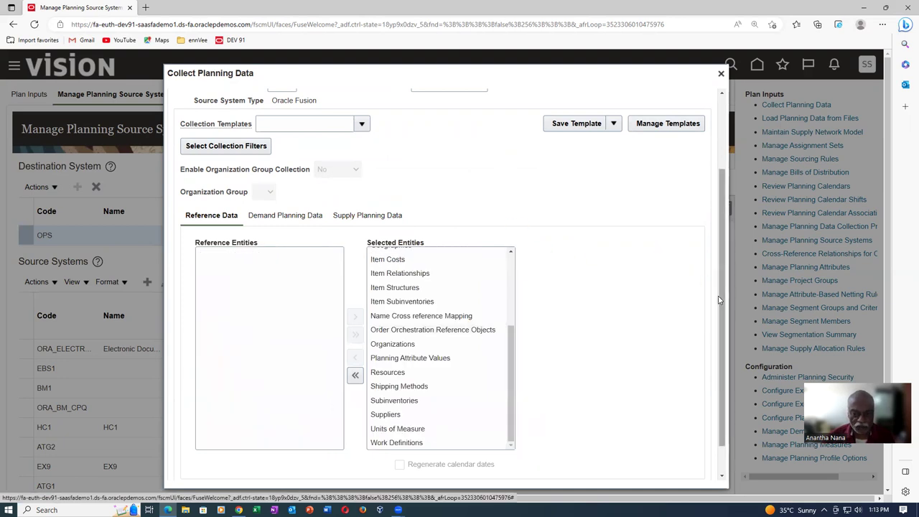
Cancel the planning data collection without submitting it and close the Manage Planning Source Systems page.
scroll(717, 329, down, 1)
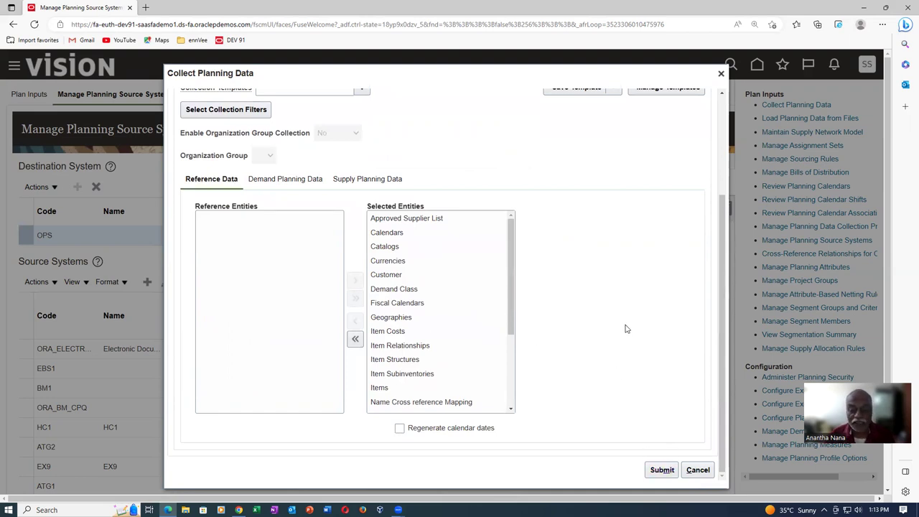
click(699, 470)
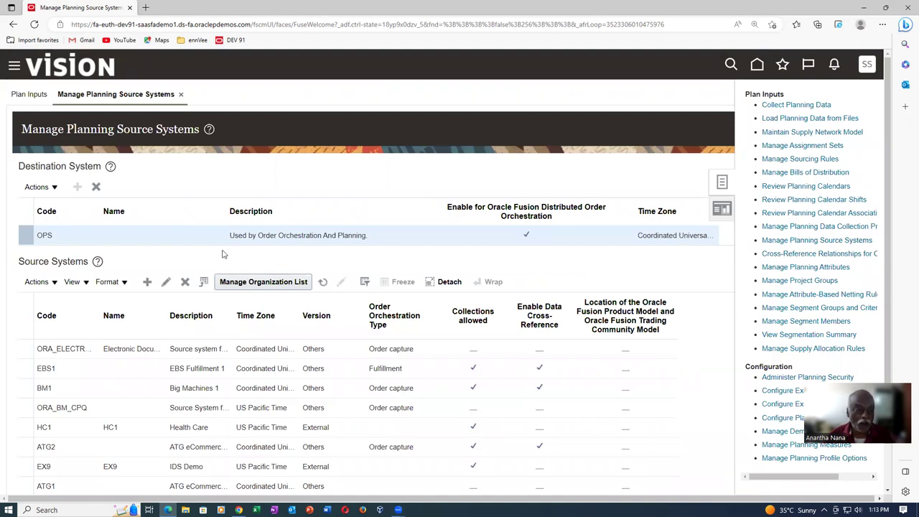
click(180, 99)
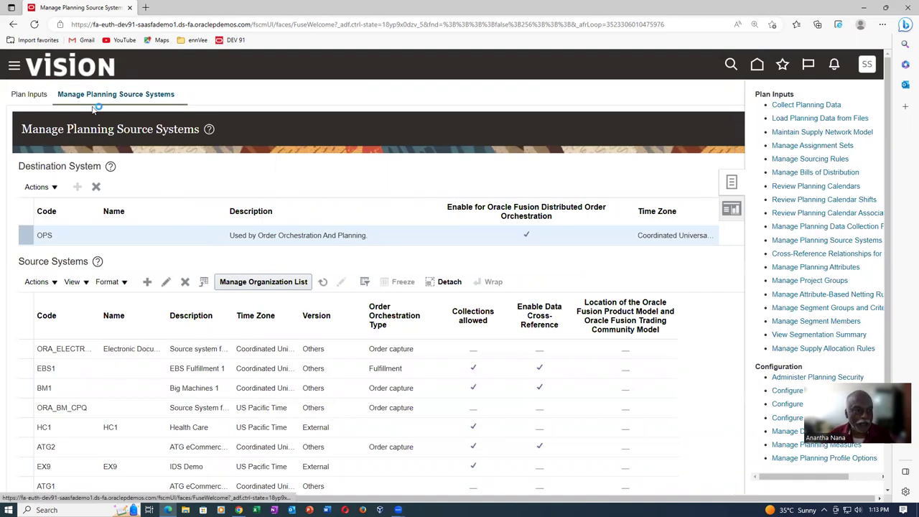
click(25, 104)
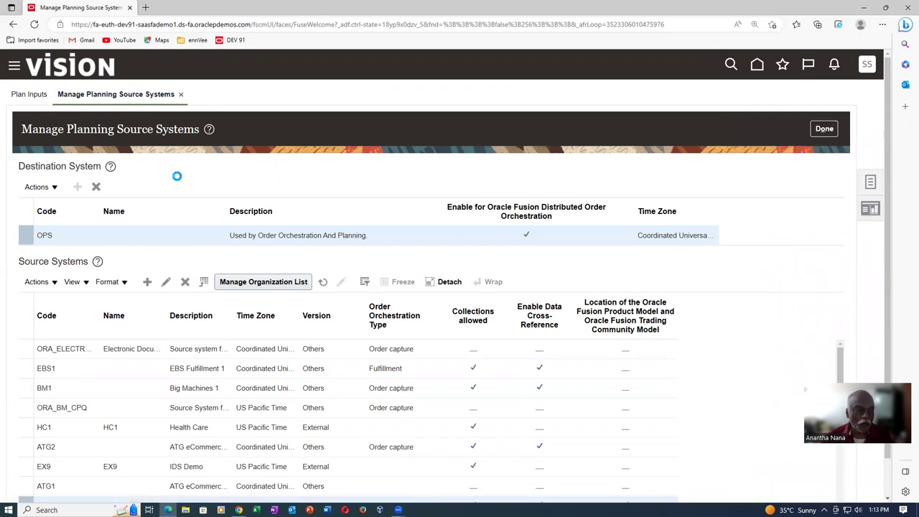
Search the plan input items for item names starting with "p50_".
click(188, 216)
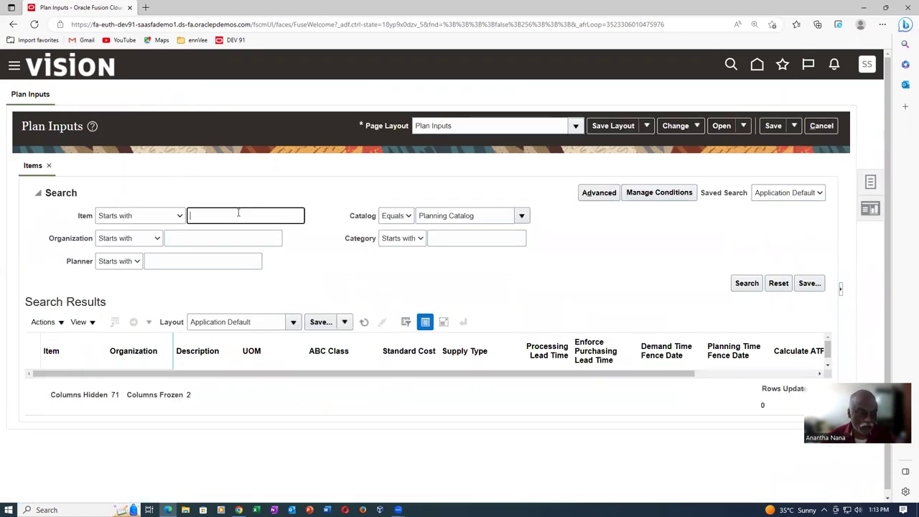
text(p50)
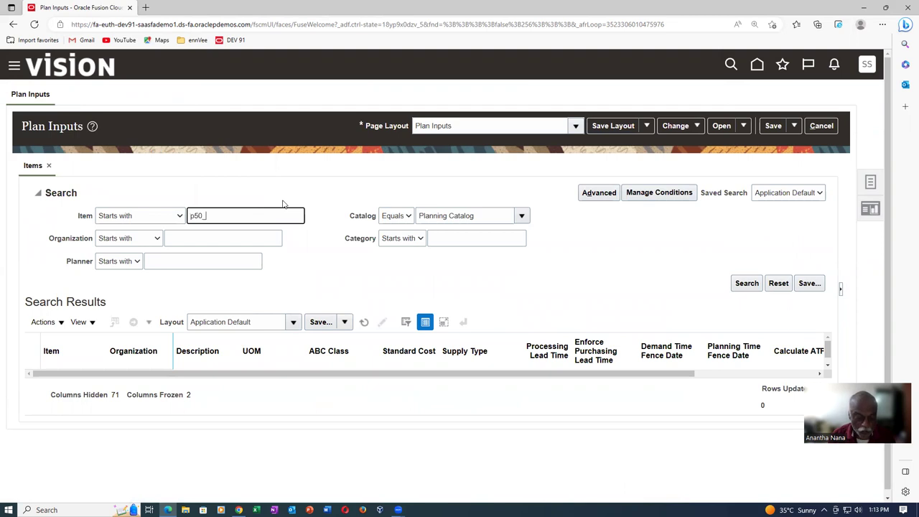
text(_)
key(Tab)
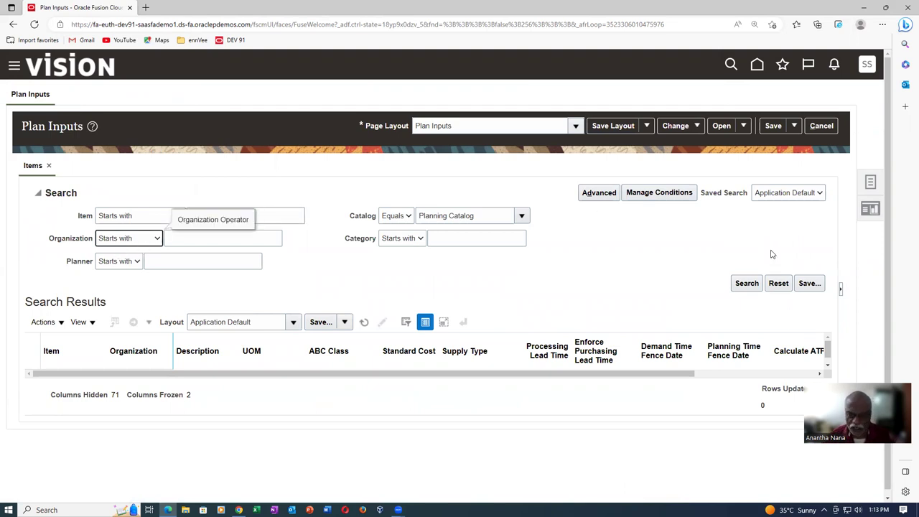
click(758, 292)
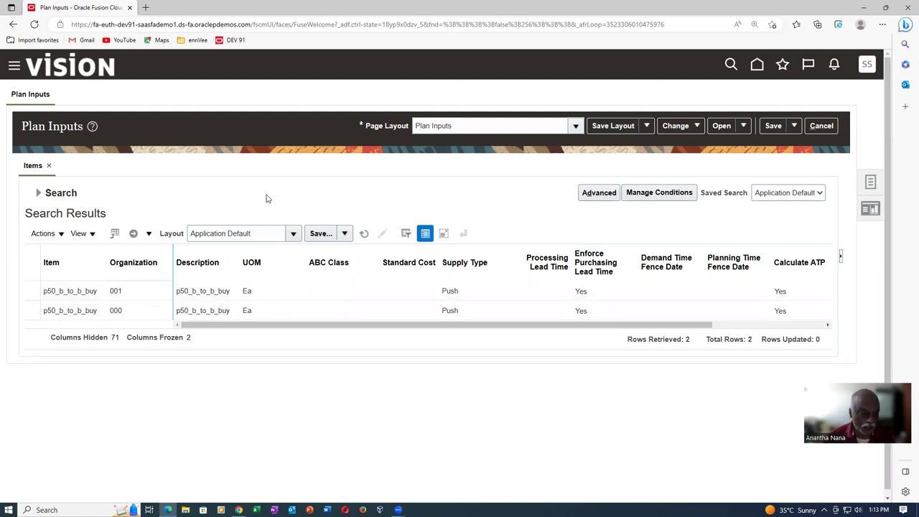
Review the planning attributes of p50_b_to_b_buy in the item search results, then leave Plan Inputs without saving.
click(314, 291)
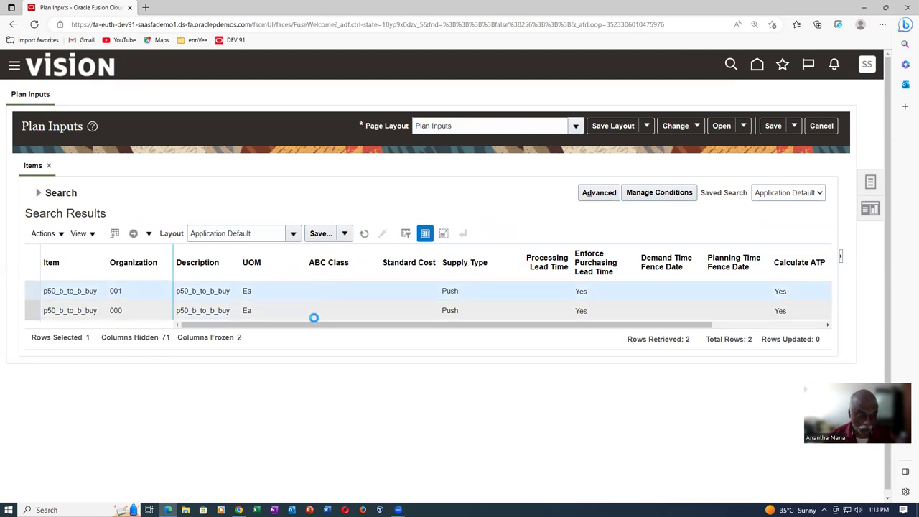
scroll(314, 320, right, 3)
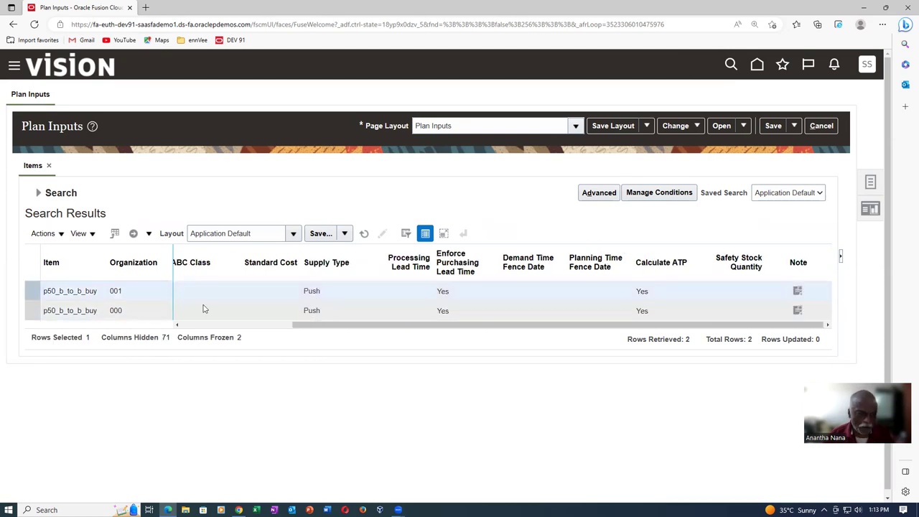
drag(316, 324, 192, 340)
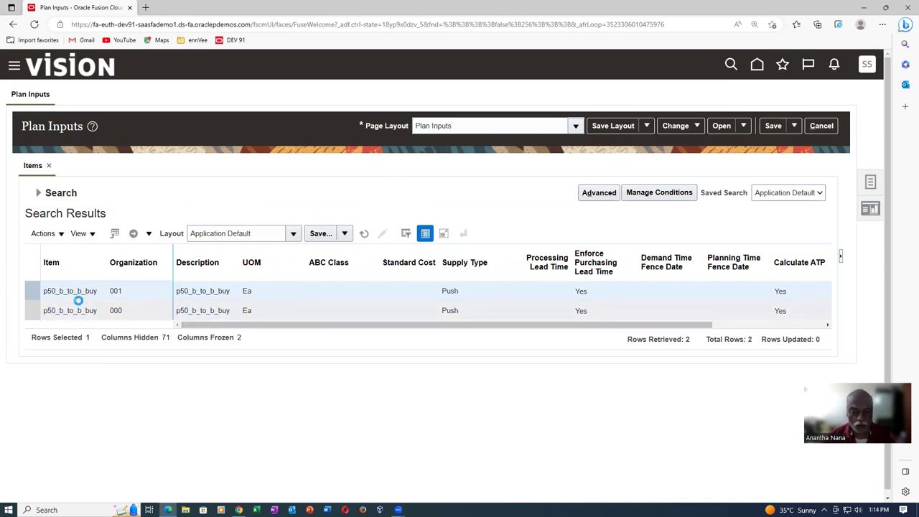
click(821, 125)
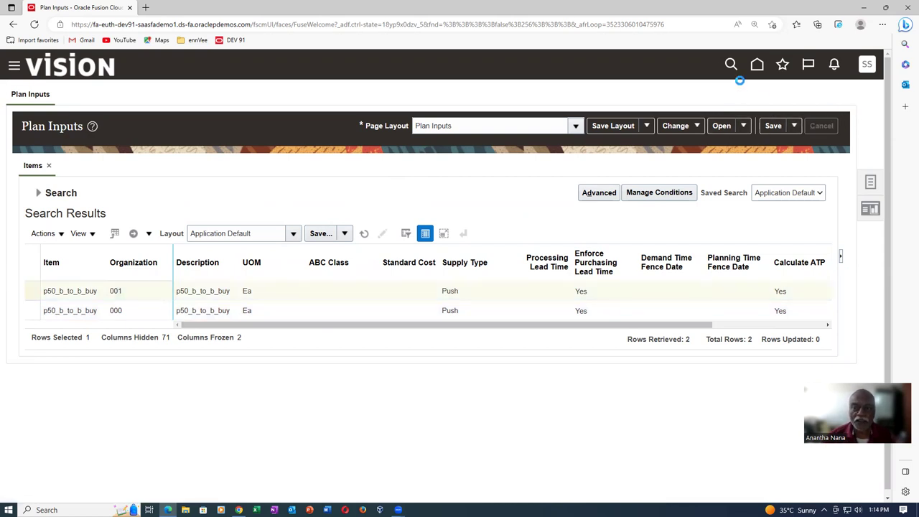
Return to the home page and open Global Order Promising from the Order Management apps.
click(757, 64)
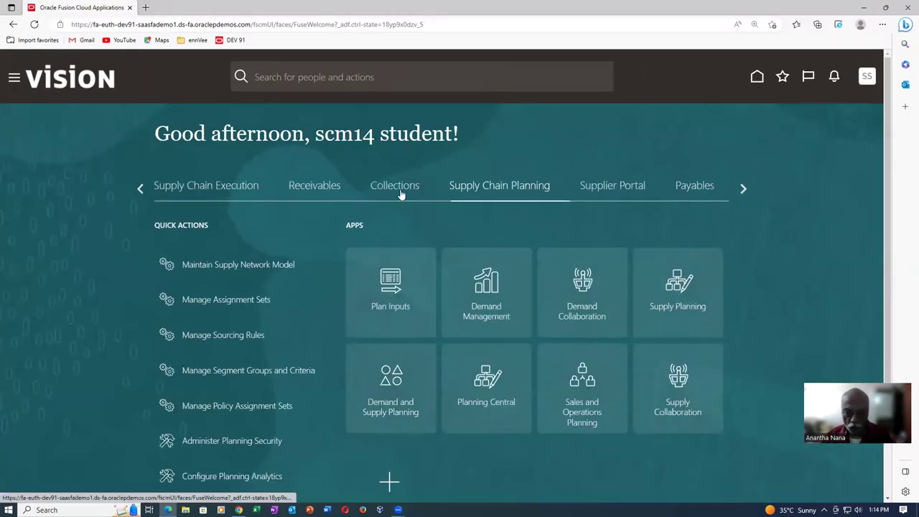
click(747, 188)
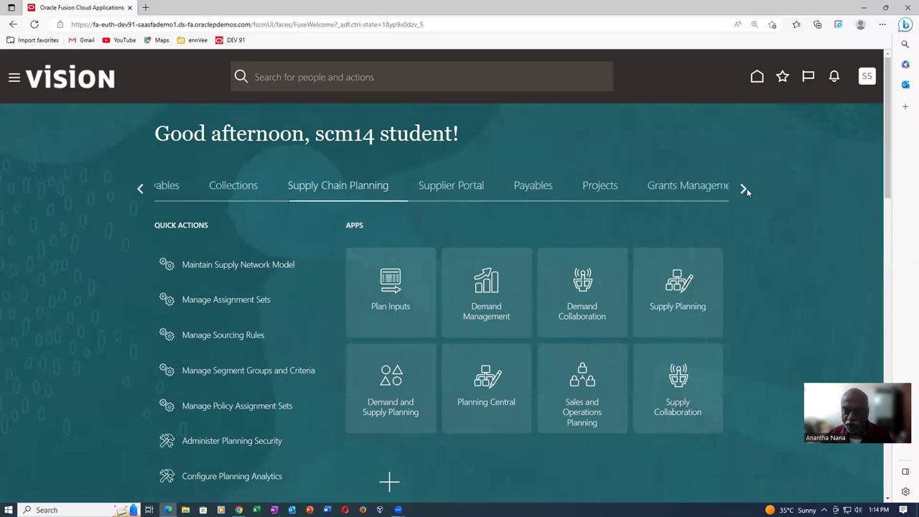
click(747, 188)
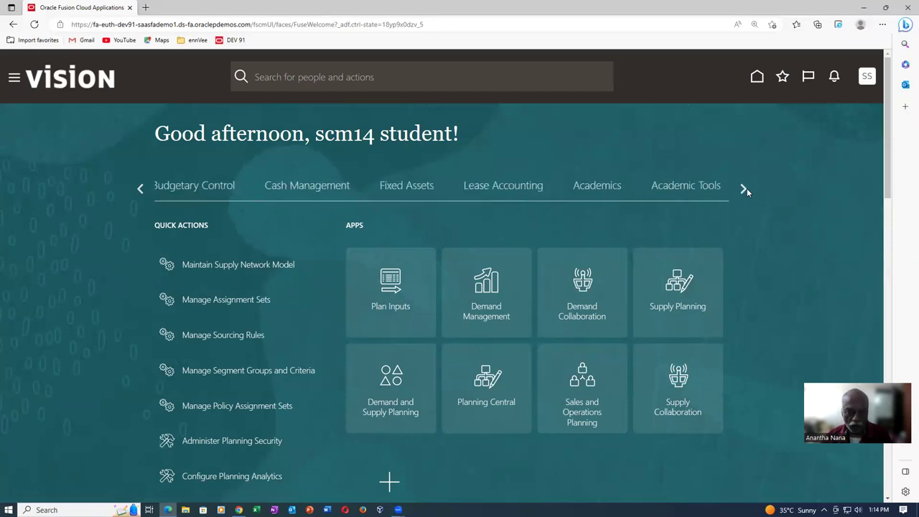
click(744, 189)
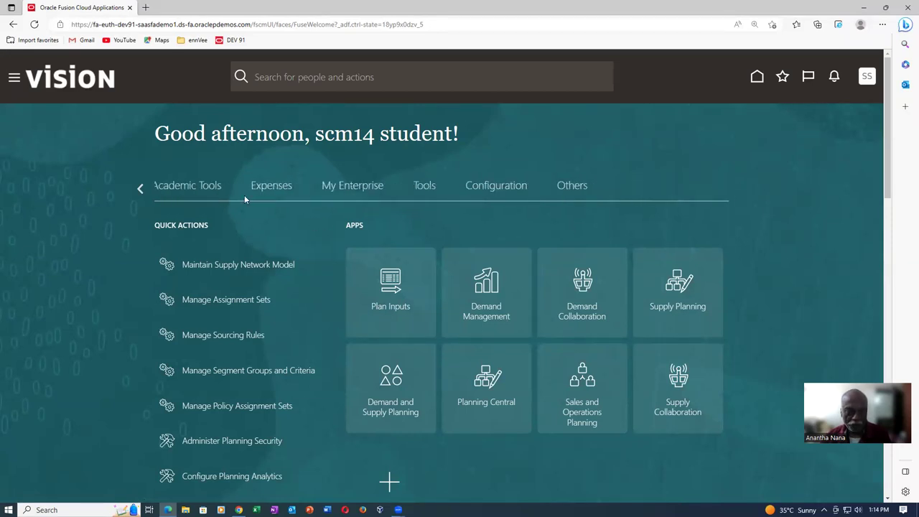
click(139, 189)
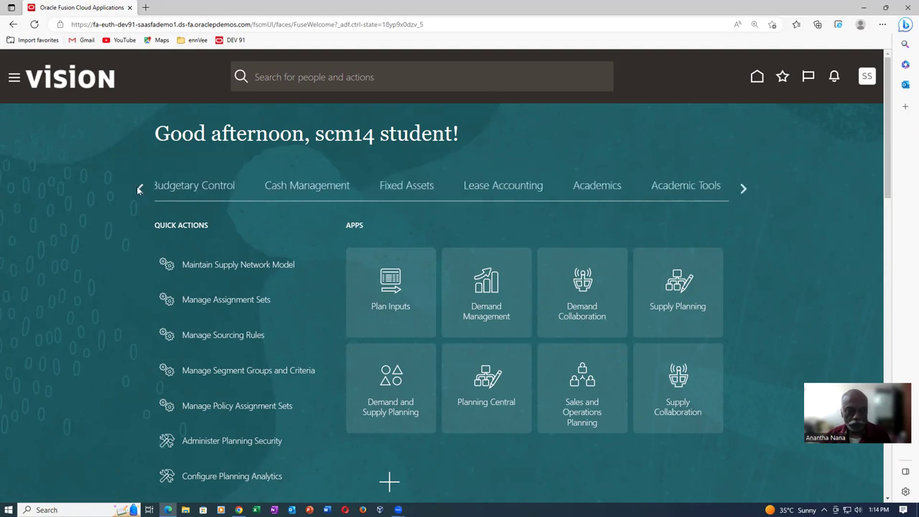
click(139, 189)
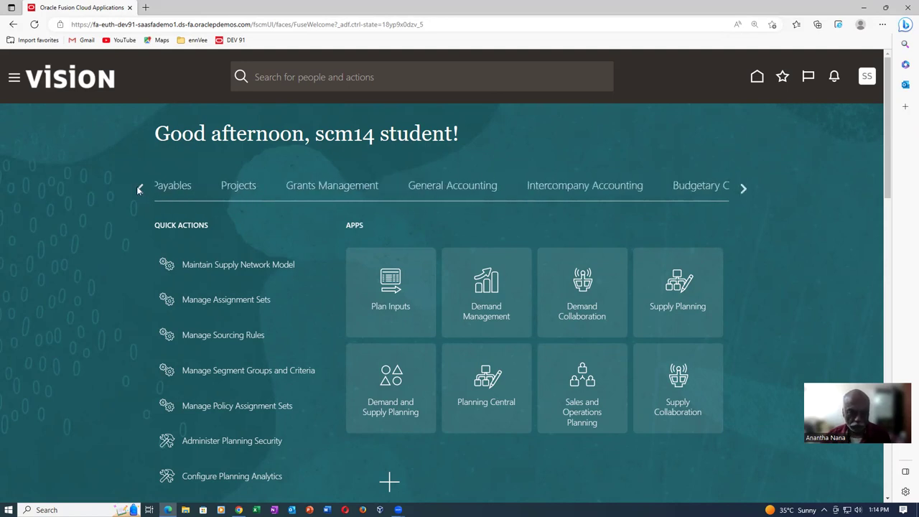
click(138, 189)
click(139, 188)
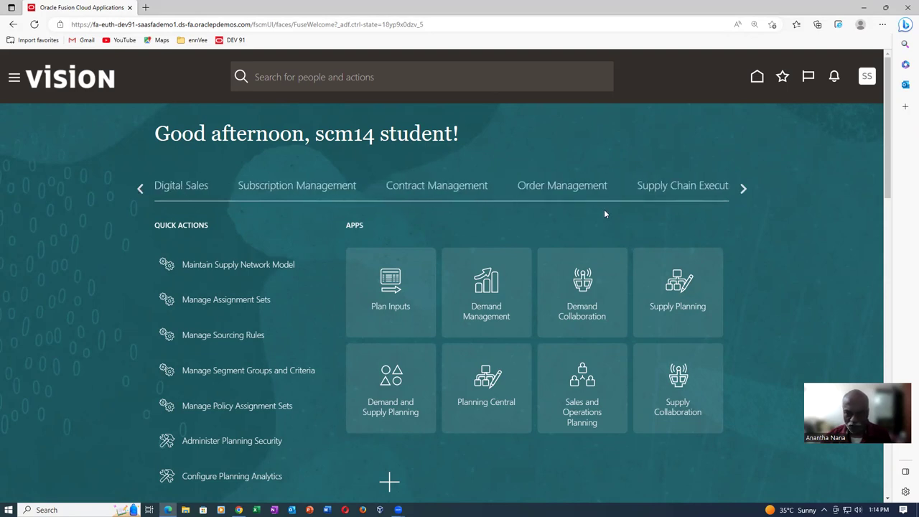
click(582, 189)
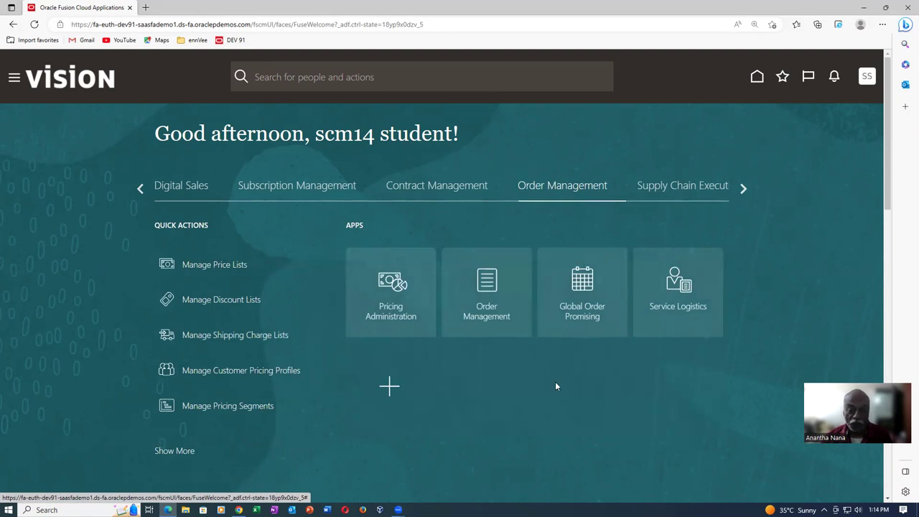
click(588, 314)
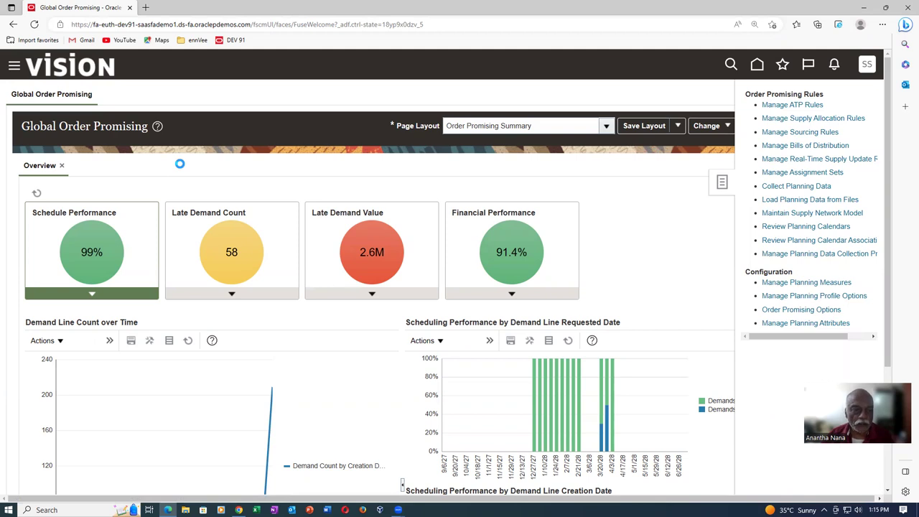
Search the ATP rules for the name "p50" and open the p50_Supply_Chain_ATP rule.
click(179, 190)
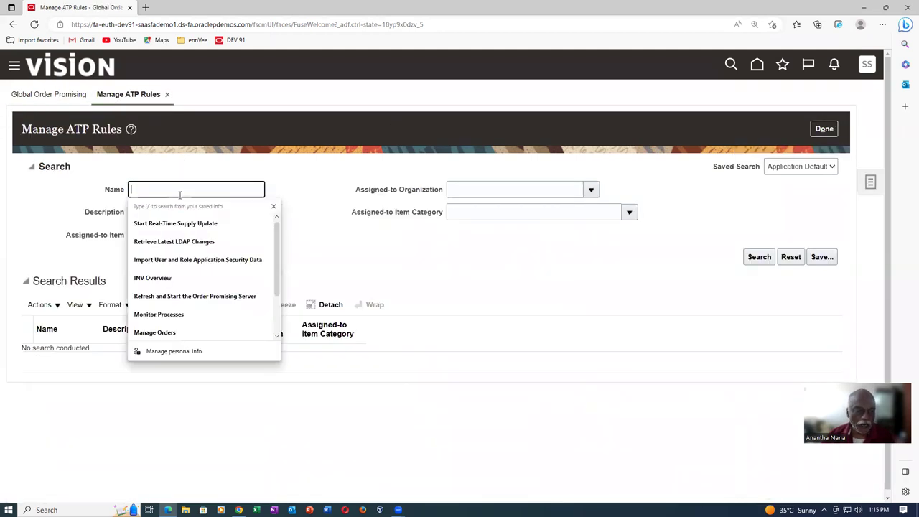
text(p50)
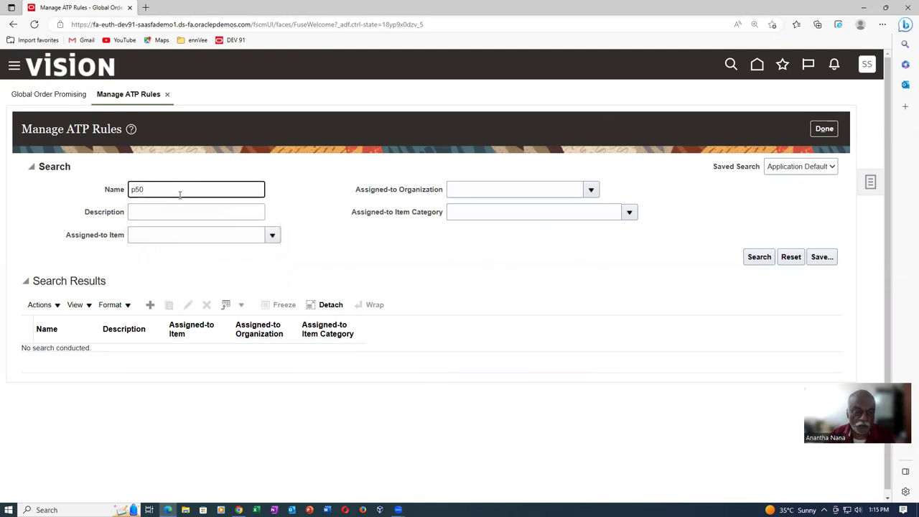
click(761, 256)
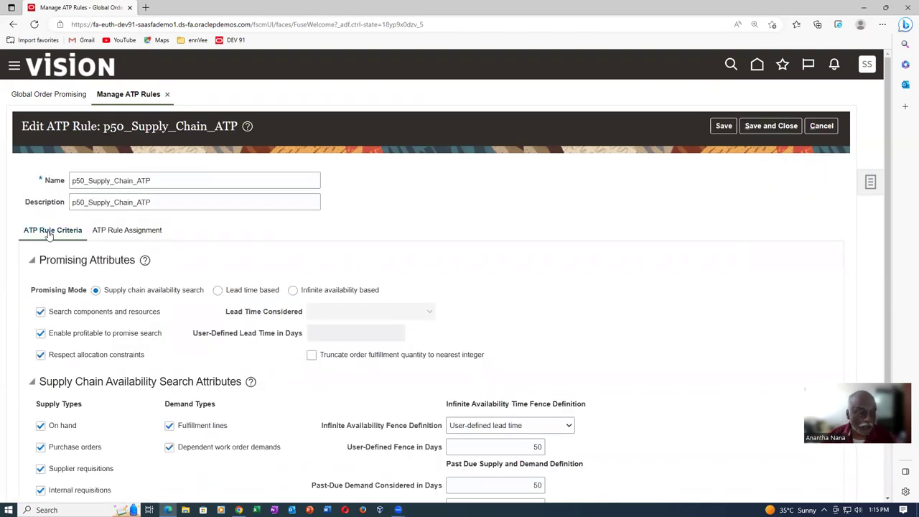
Review the p50_Supply_Chain_ATP rule's criteria, assignment and assignment basis options, then close it and Manage ATP Rules without saving.
scroll(98, 296, down, 3)
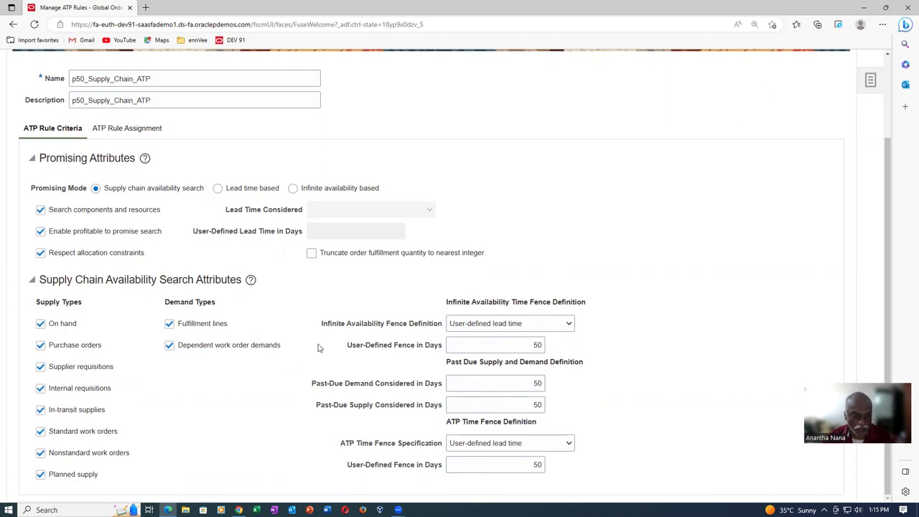
click(144, 132)
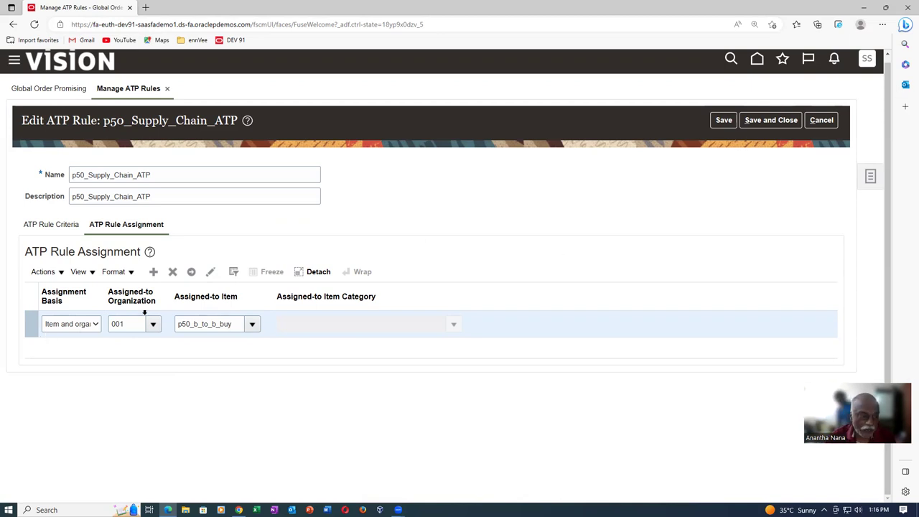
click(72, 328)
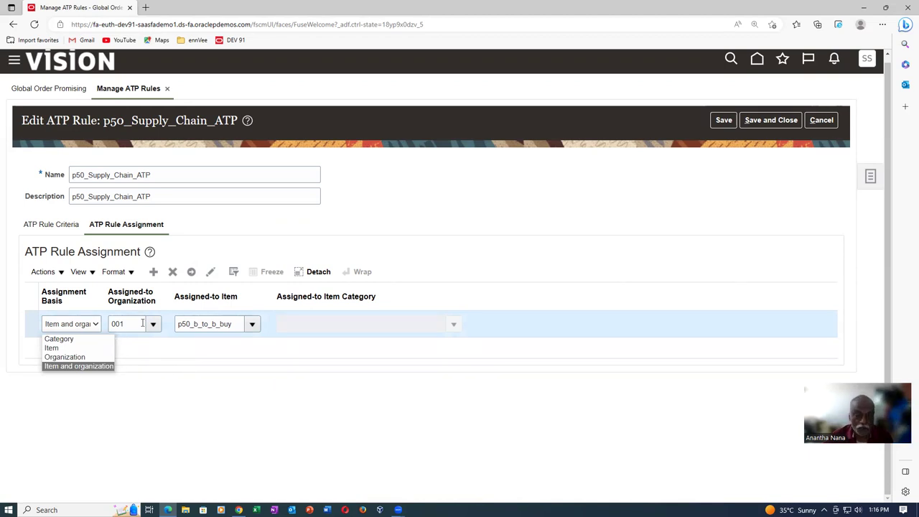
click(491, 207)
click(820, 120)
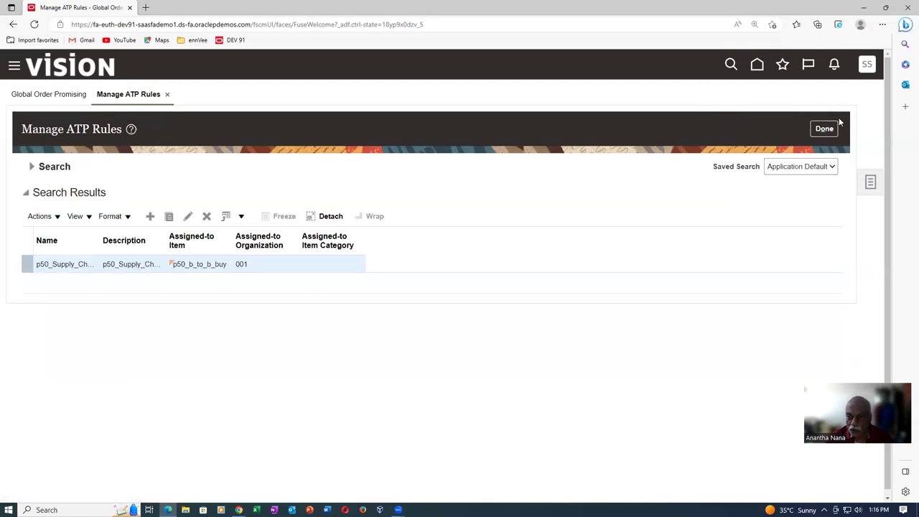
click(826, 129)
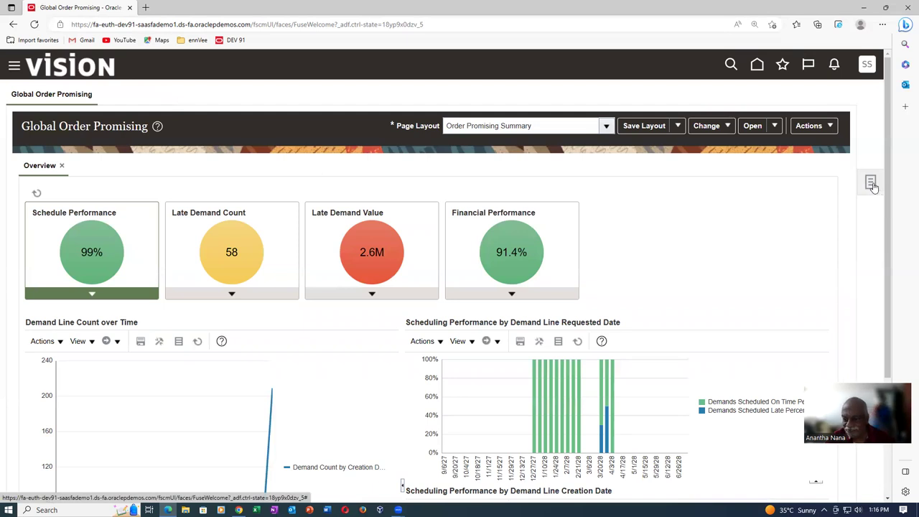
Open Manage Sourcing Rules, search for the name "p50" and select the p50_buy rule.
click(872, 185)
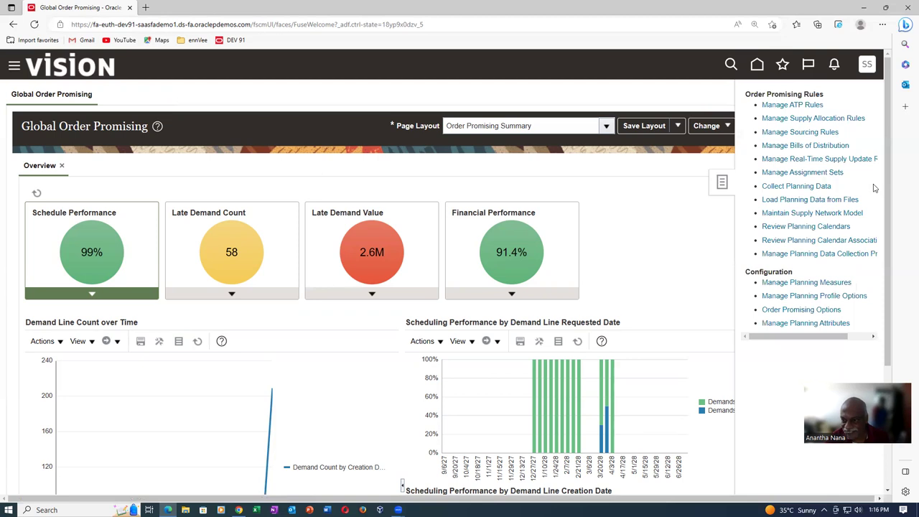
click(805, 132)
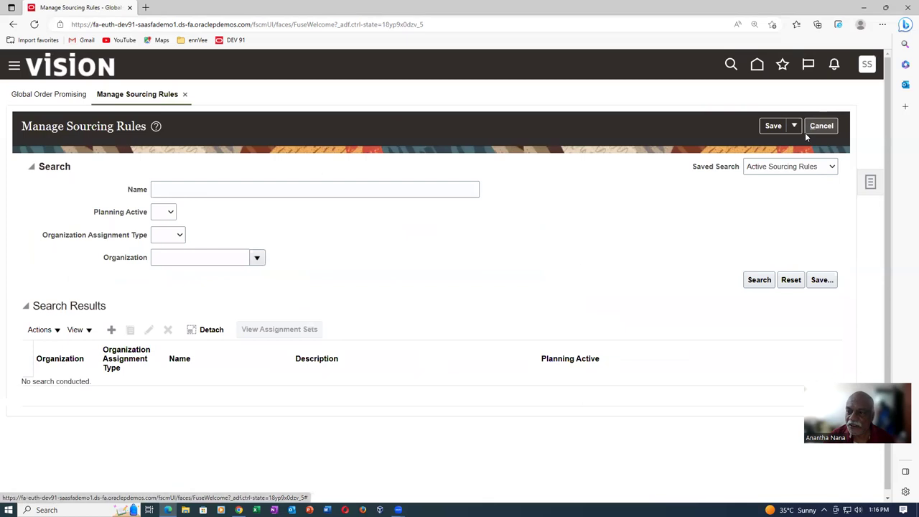
click(166, 188)
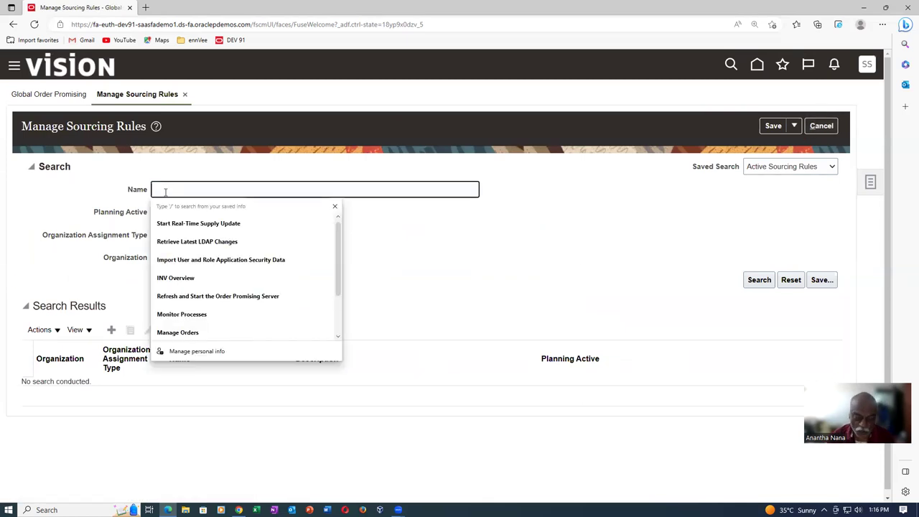
text(p56)
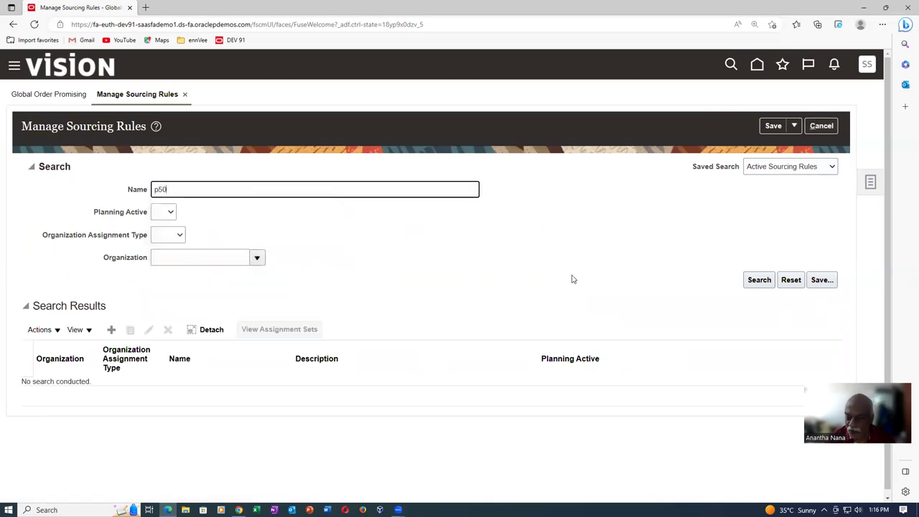
click(764, 281)
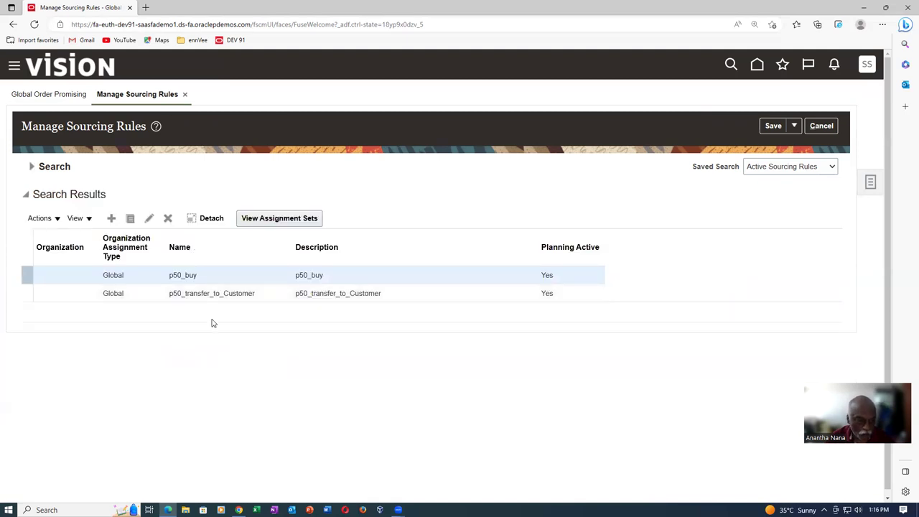
click(219, 279)
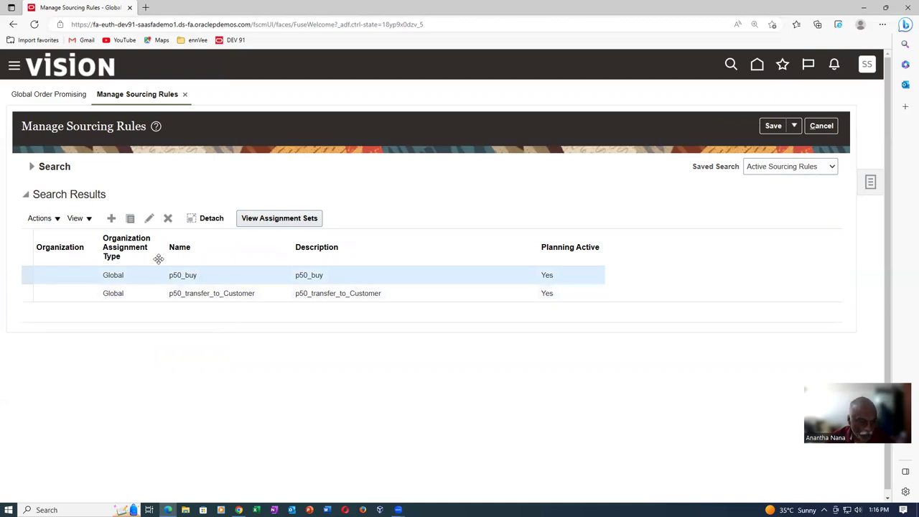
Open the p50_buy sourcing rule, review its effective dates and Buy from source, and close it without saving.
click(148, 223)
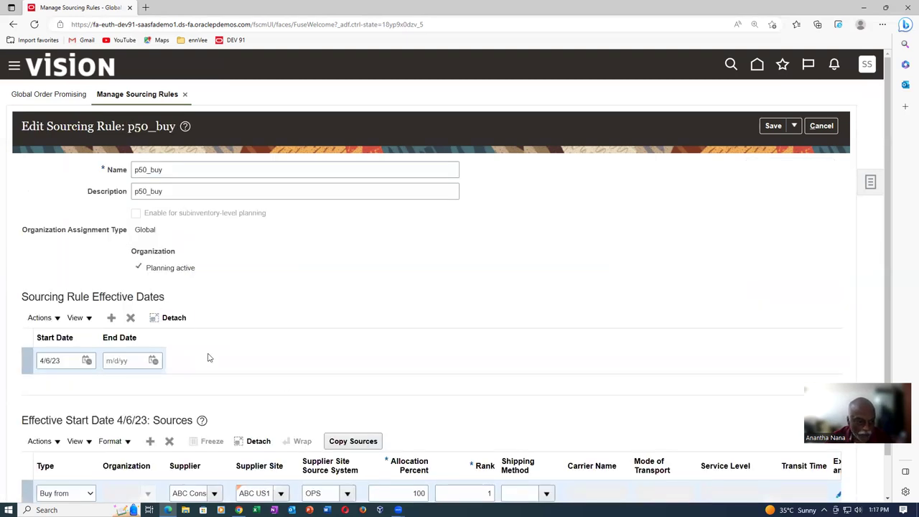
scroll(209, 358, down, 1)
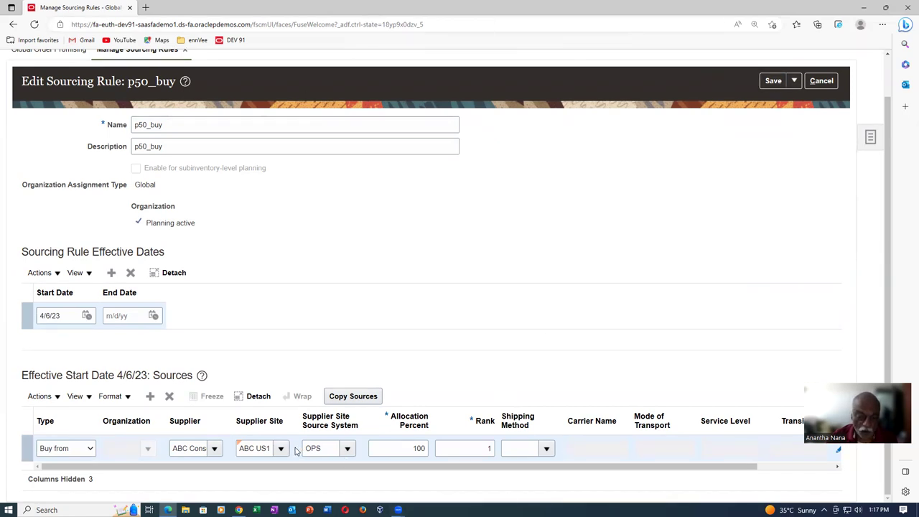
click(825, 81)
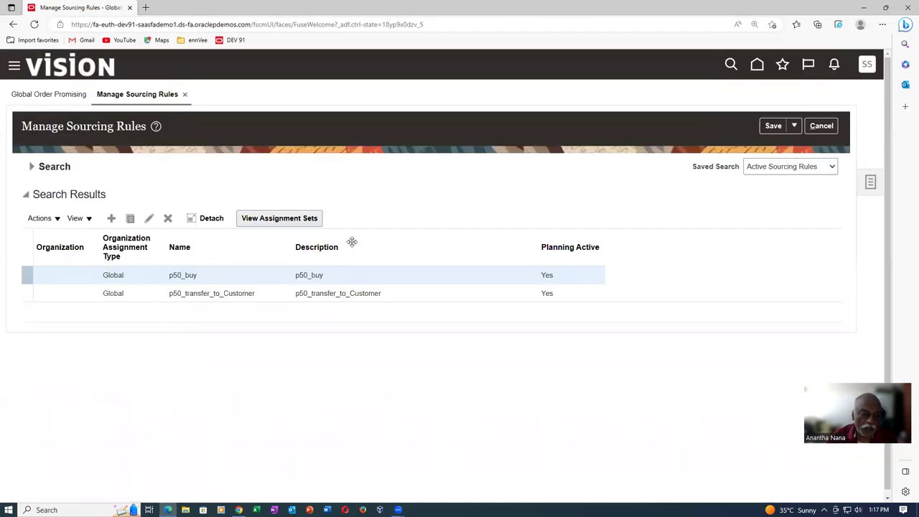
Review the p50_transfer_to_Customer sourcing rule's effective dates and source, then close it and Manage Sourcing Rules without saving.
click(281, 291)
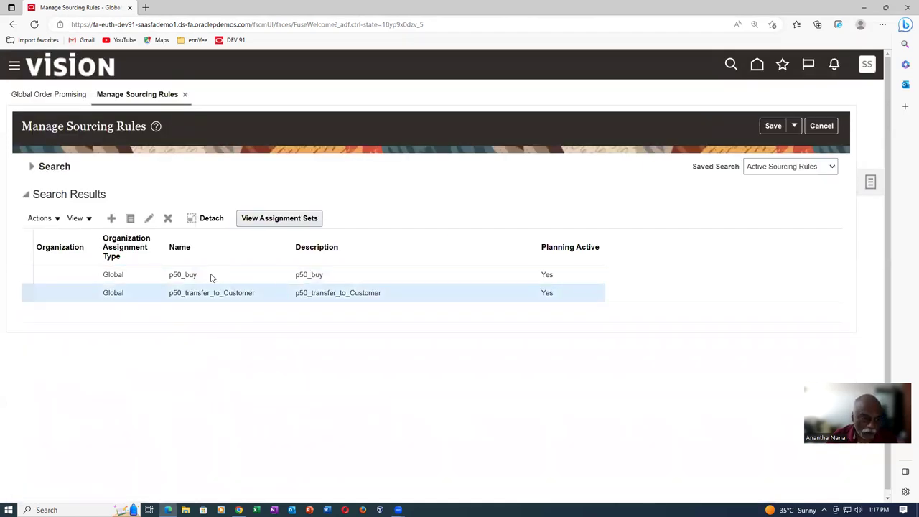
click(148, 217)
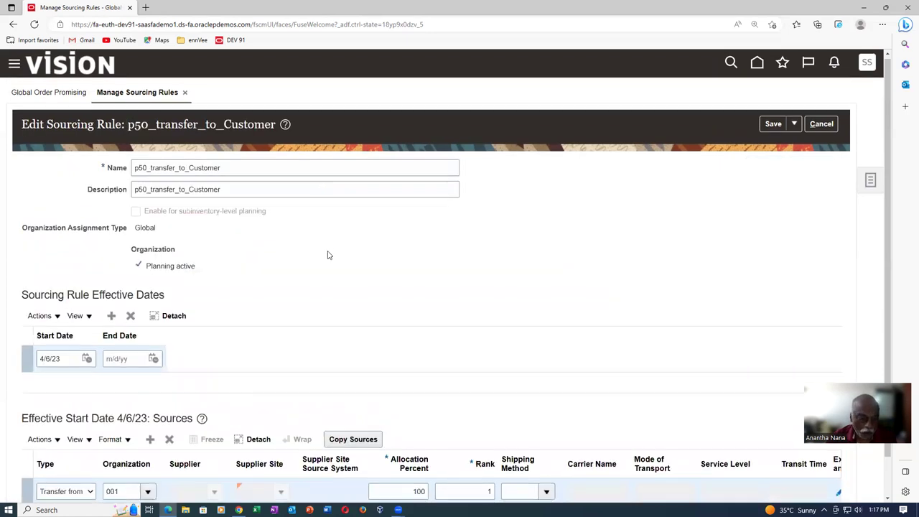
scroll(327, 253, down, 1)
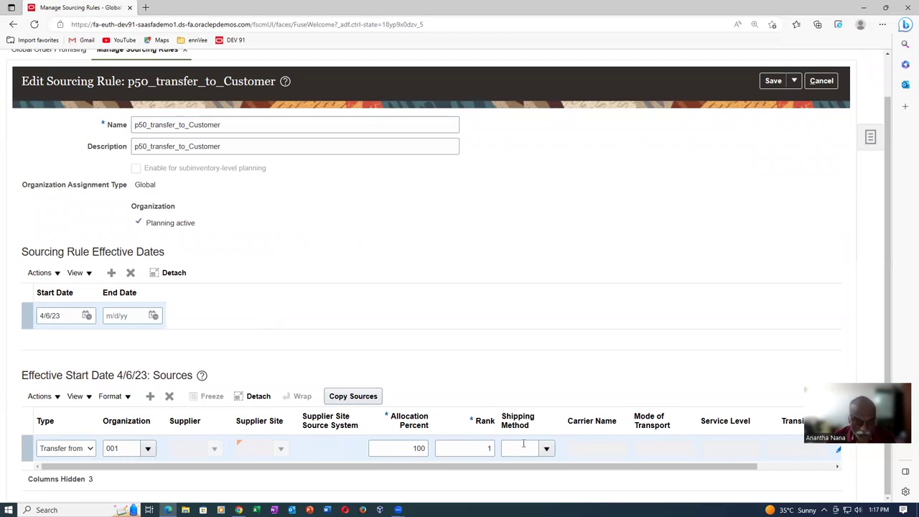
click(828, 84)
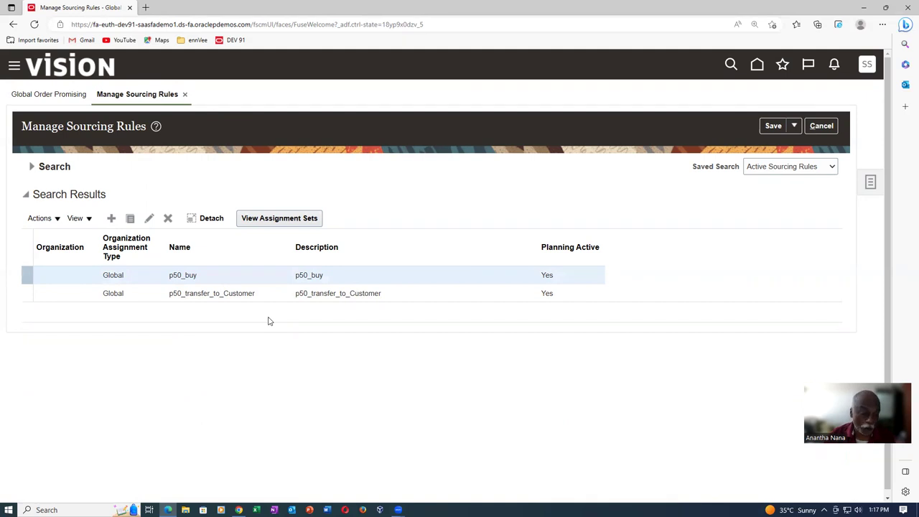
click(822, 125)
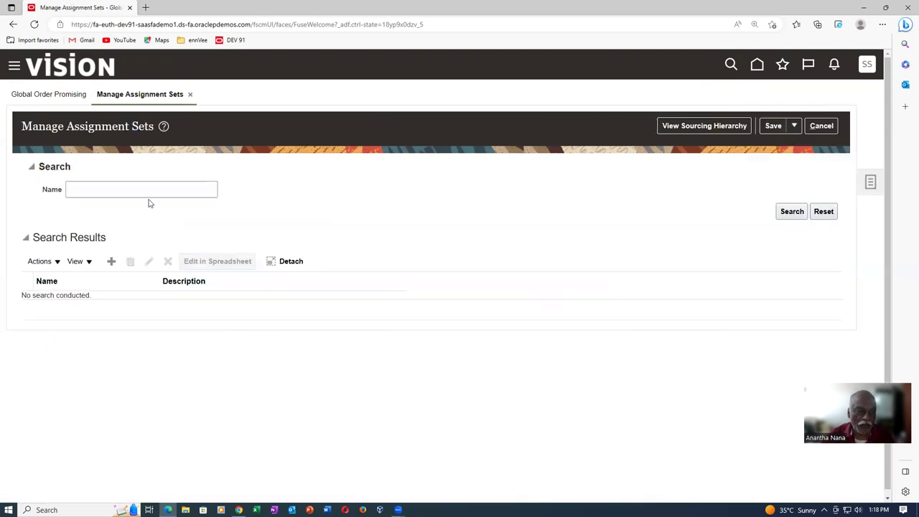
Search Manage Assignment Sets for "p50", review p50_assignment_set's sourcing assignments, and close the set and the search page without saving.
click(148, 190)
text(p50)
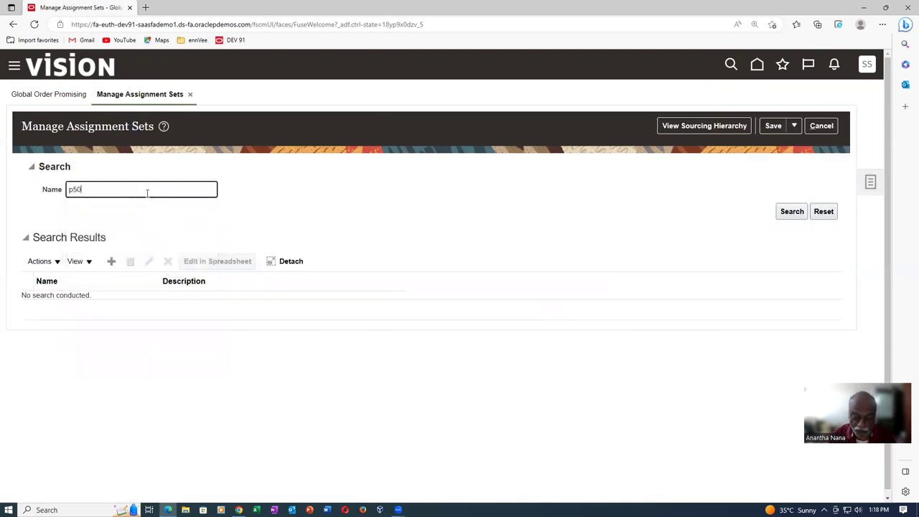
key(Return)
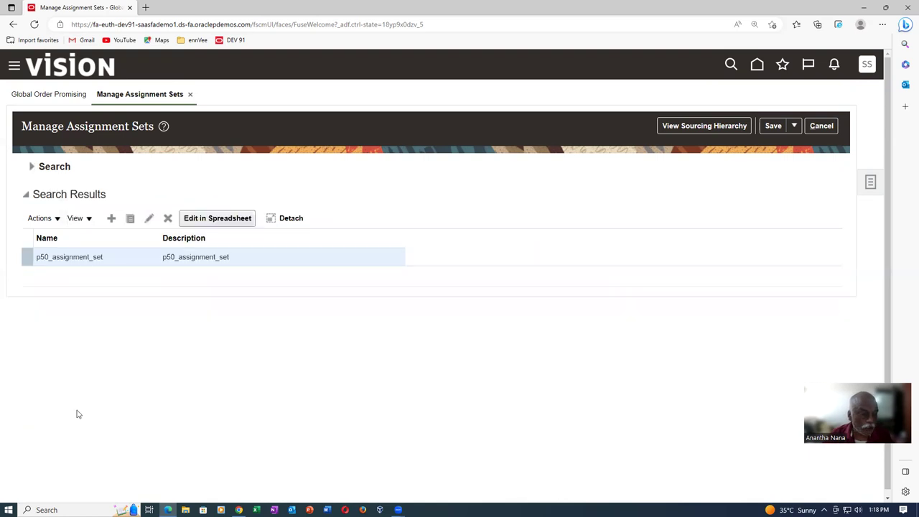
click(149, 219)
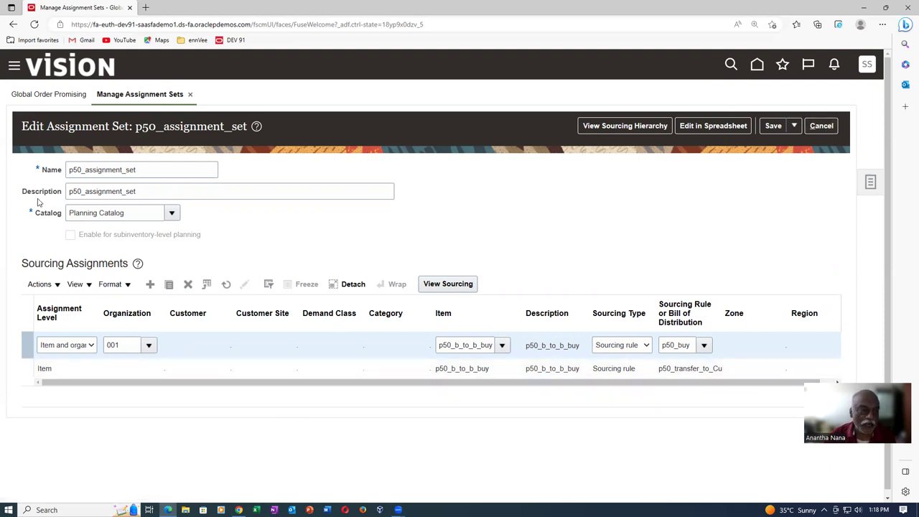
click(822, 126)
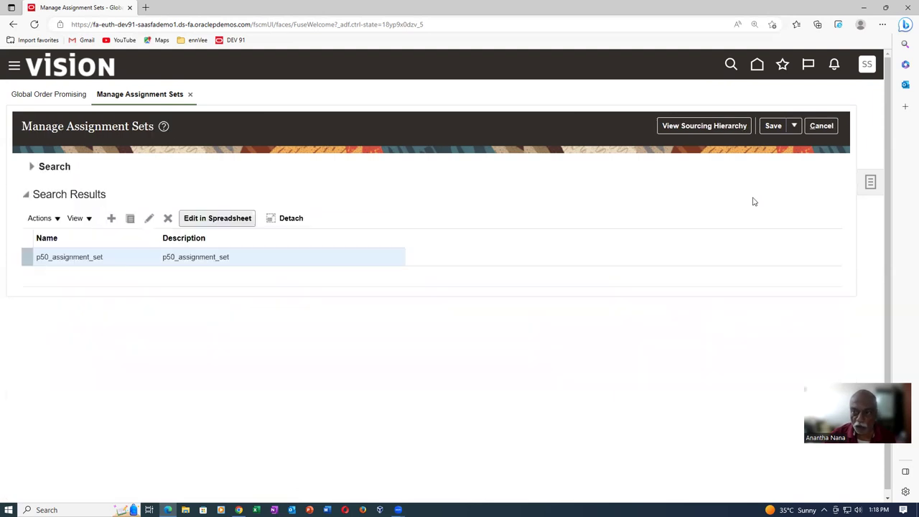
click(823, 126)
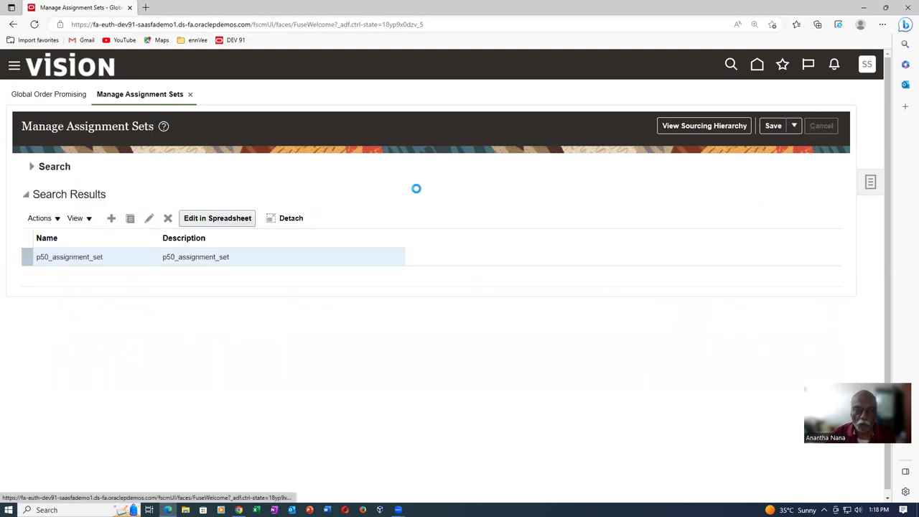
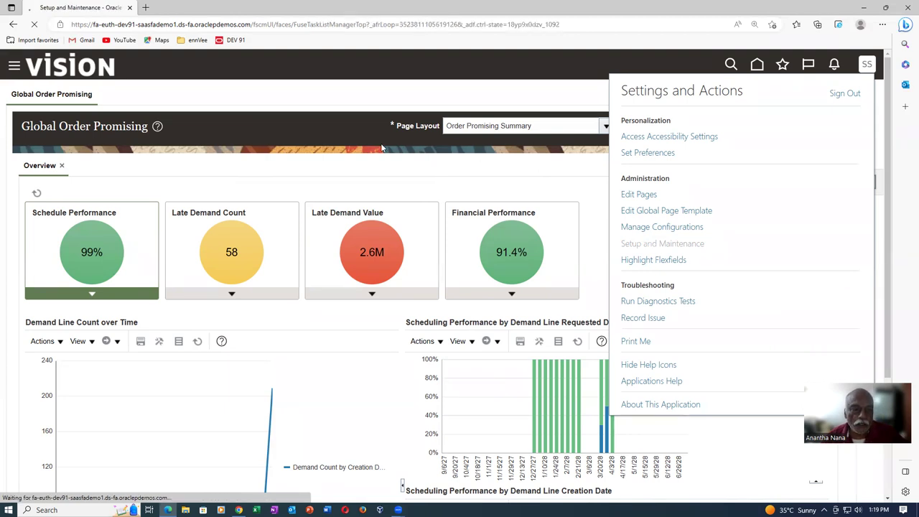
Duplicate the Setup and Maintenance page in a second browser tab and return to the original one.
right_click(69, 8)
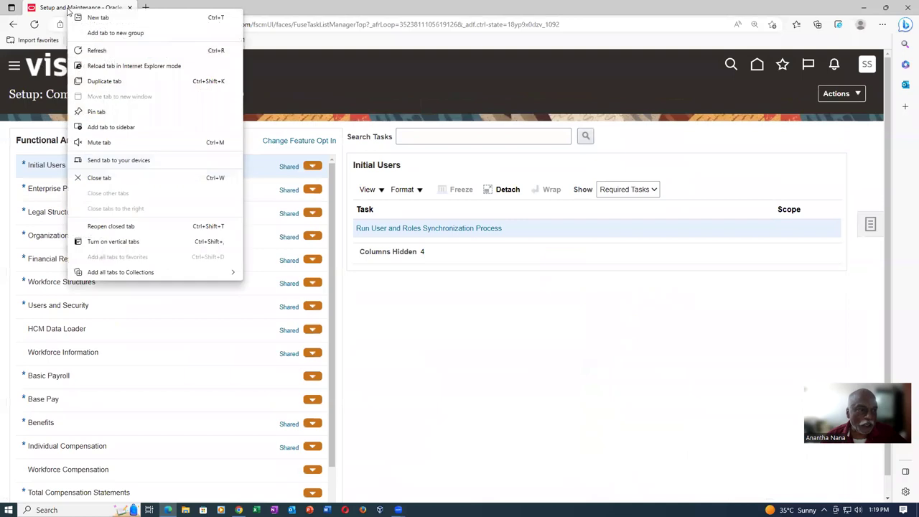
click(97, 82)
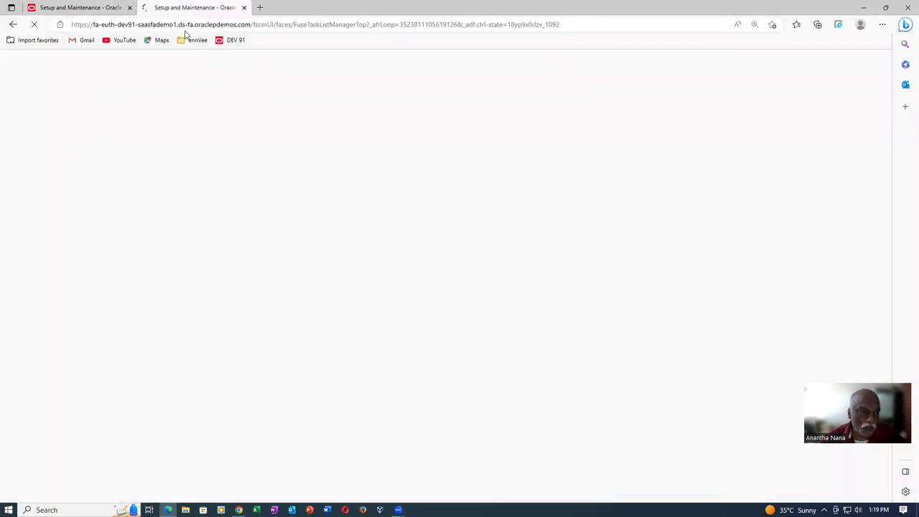
click(102, 9)
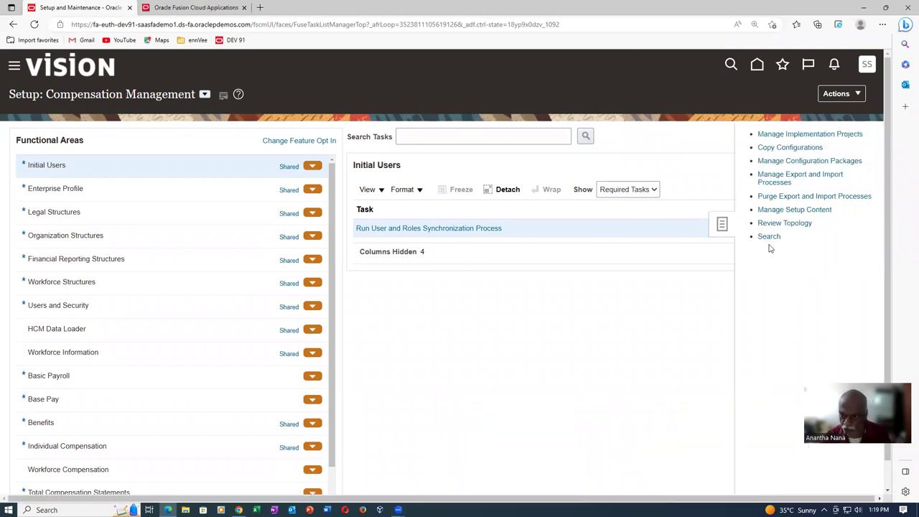
Search the setup tasks for "man%admin%pro%" and open Manage Administrator Profile Values.
click(221, 137)
text(m)
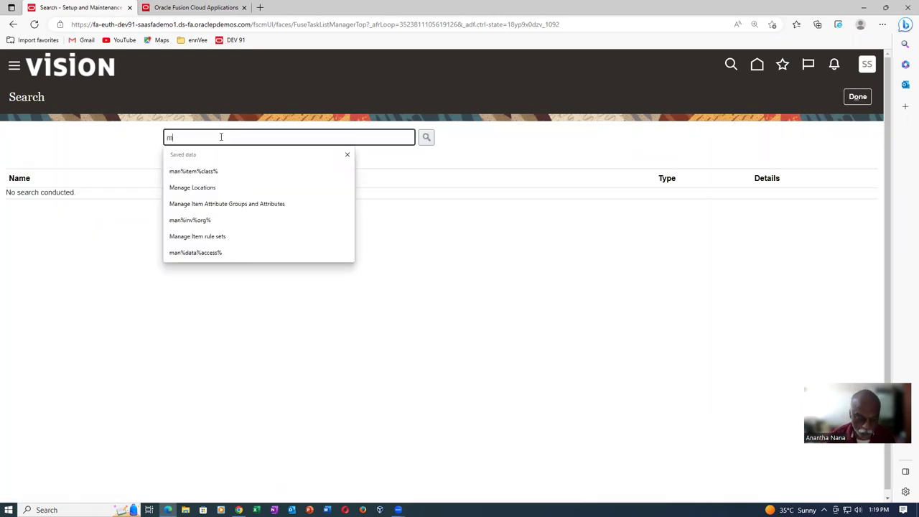
text(an%admi)
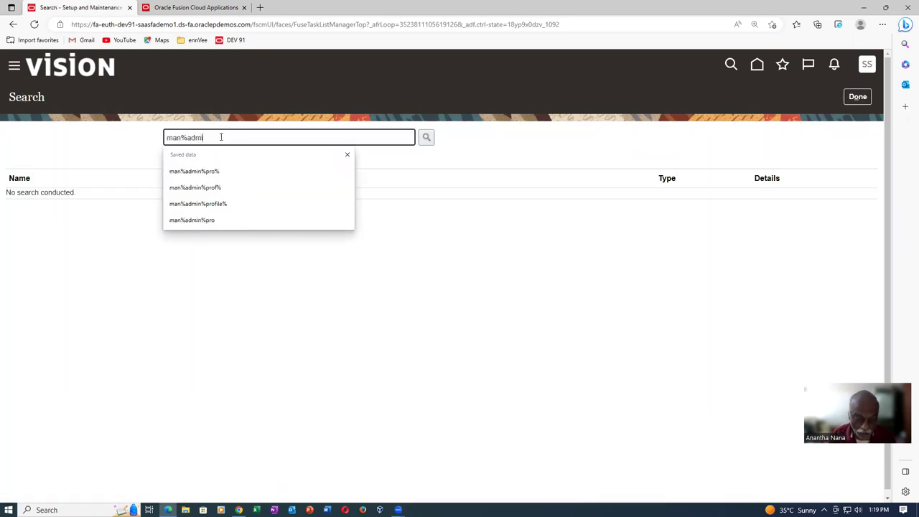
text(n%pro%)
key(Return)
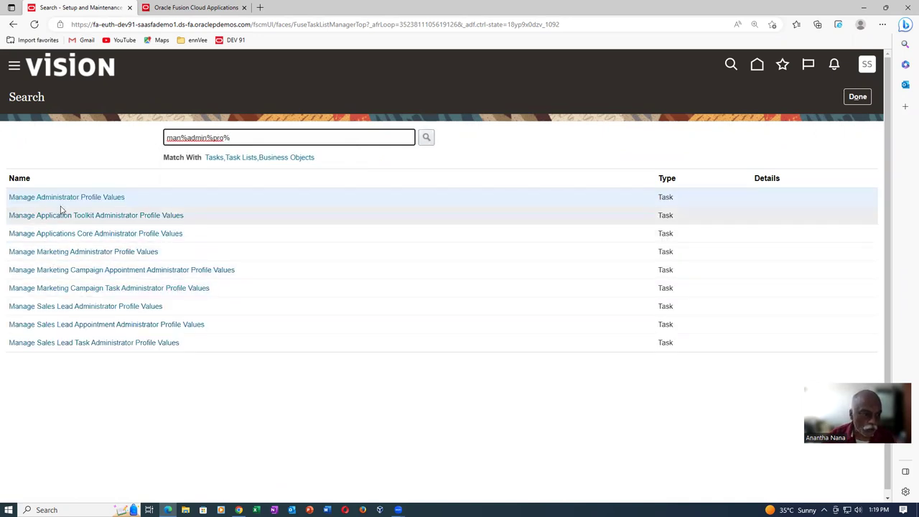
click(62, 199)
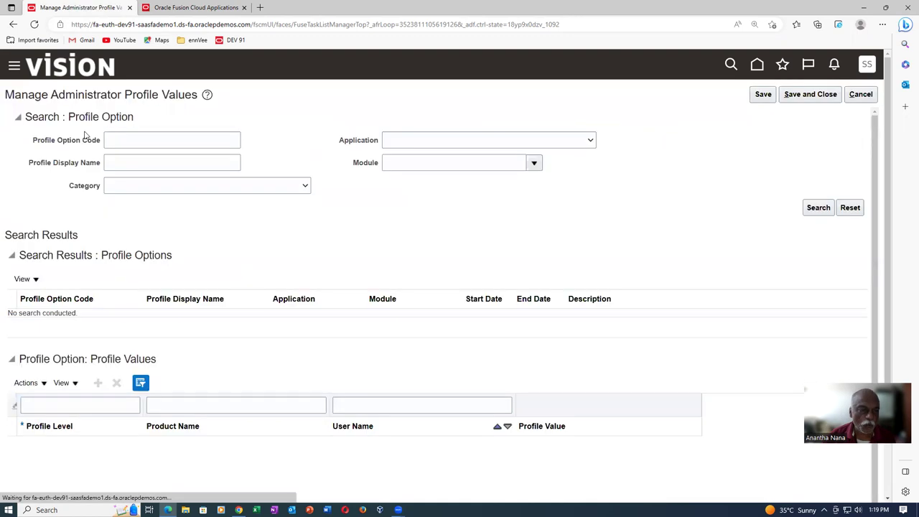
Search for profile option code "MSP%DEF%", check the site value of MSP_DEFAULT_ASSIGNMENT_SET, and leave without saving.
click(128, 138)
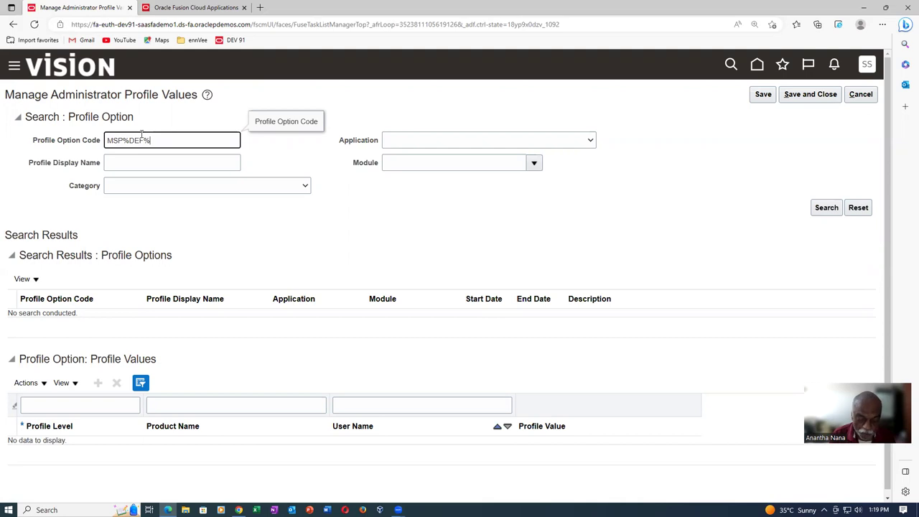
key(Return)
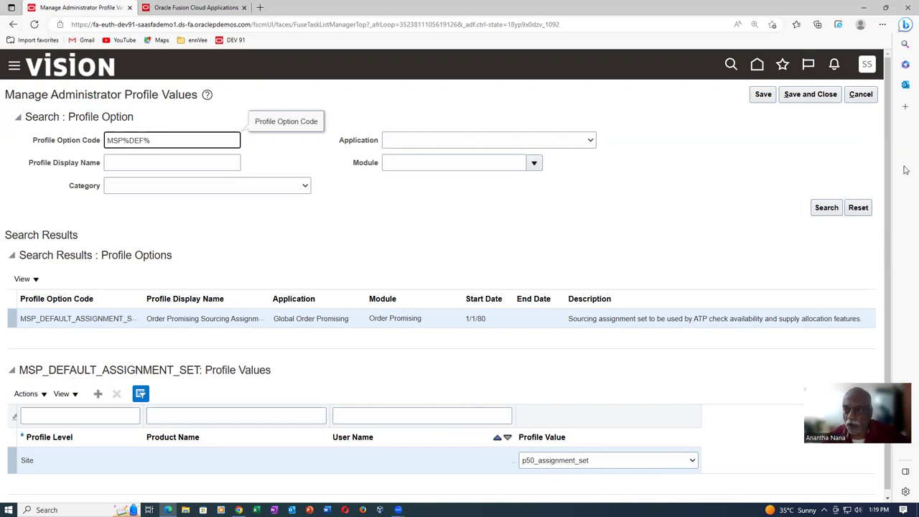
click(872, 98)
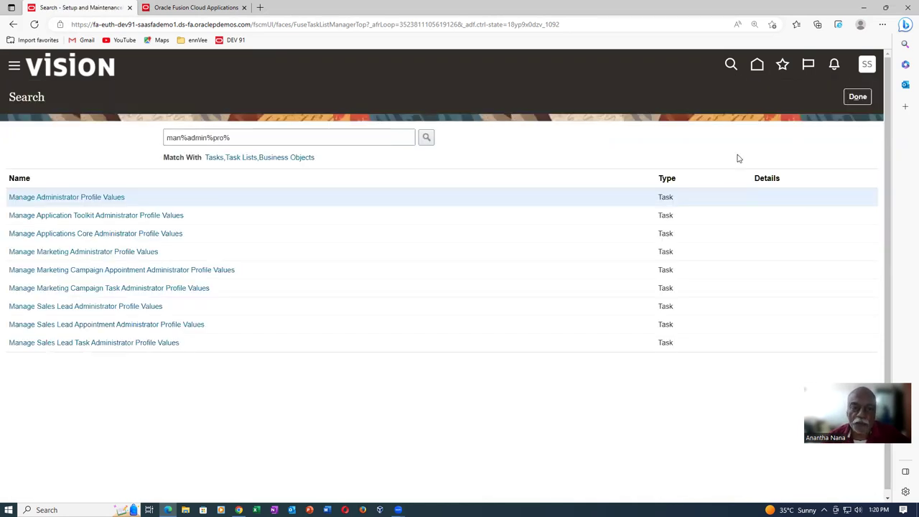
Search the setup tasks for "man%order%look%" and open Manage Order Lookups.
triple_click(231, 140)
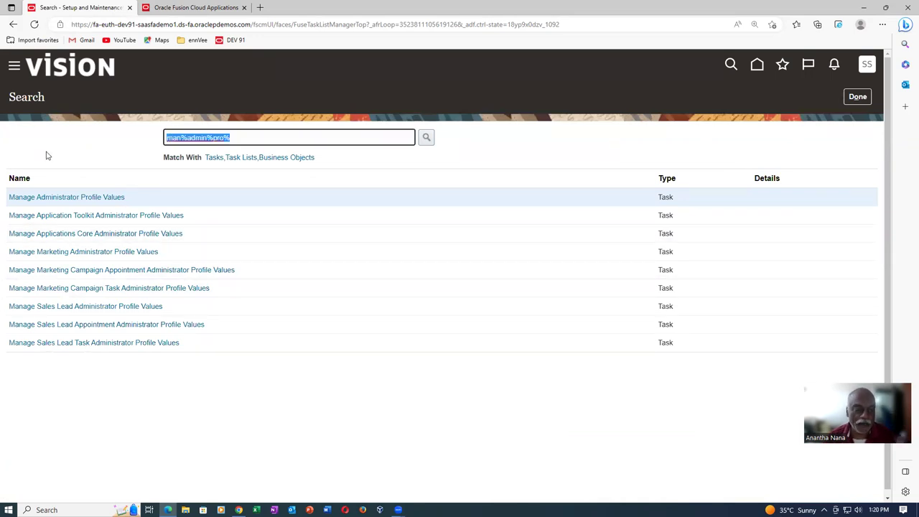
text(man%or)
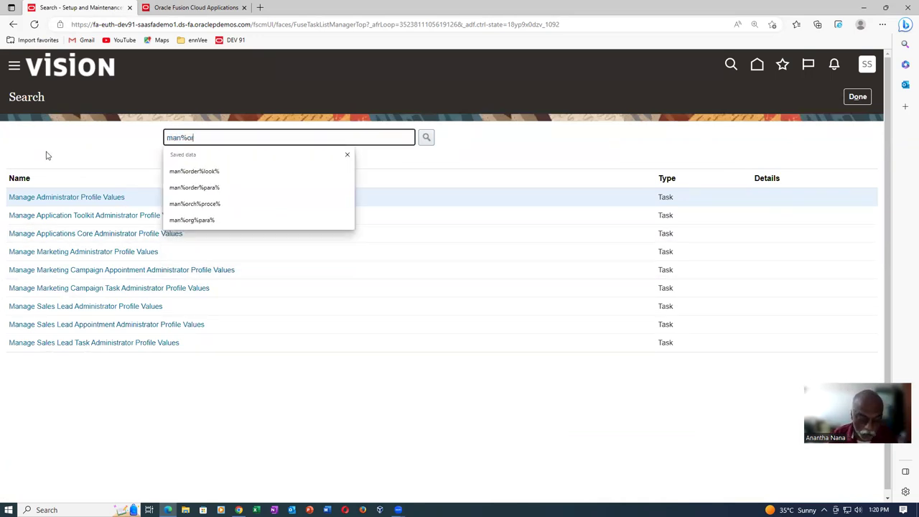
text(der%llo)
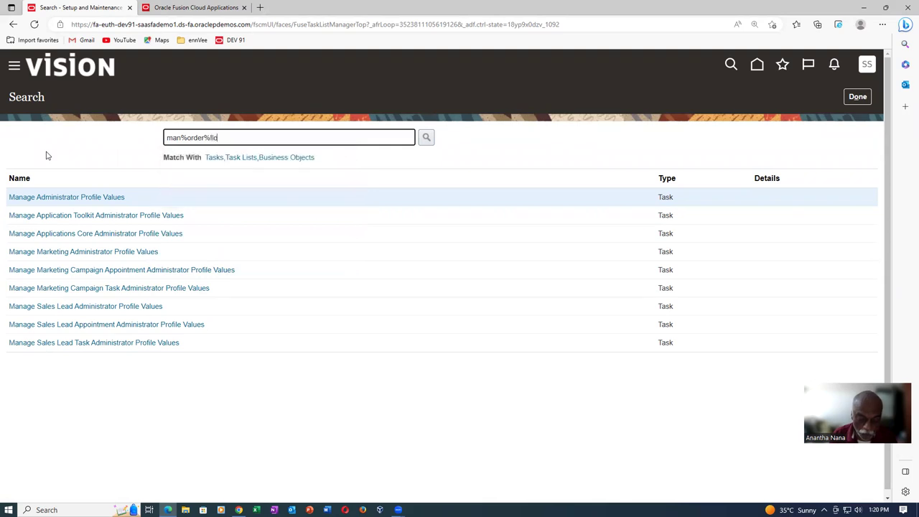
text(k%)
key(Return)
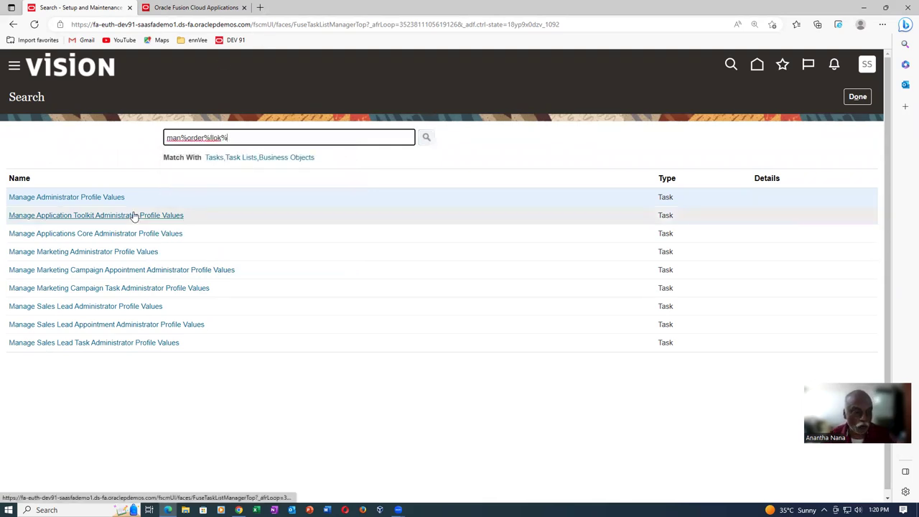
click(245, 136)
key(BackSpace)
key(BackSpace)
key(BackSpace)
text(ook%)
key(Return)
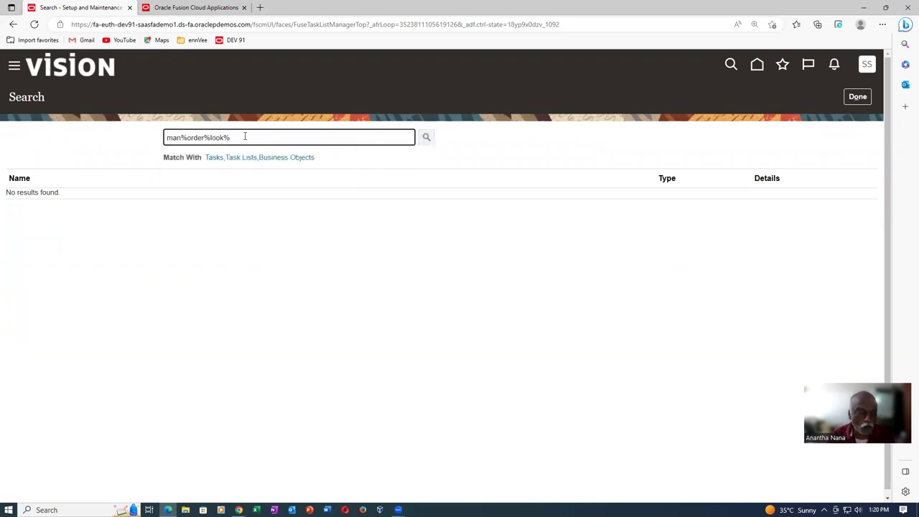
click(54, 198)
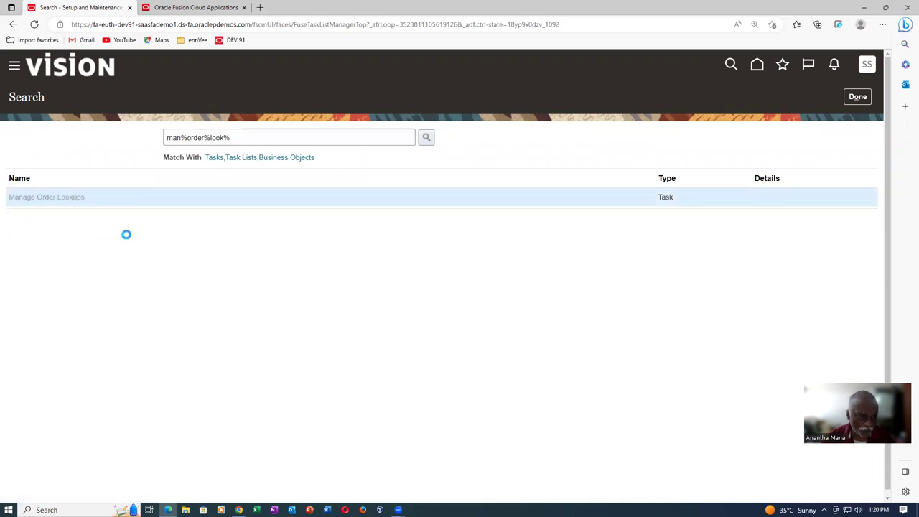
Search the order lookups for type "ORA%DOO%LINE%" and review the lookup codes of ORA_DOO_LINE_TYPES.
click(111, 142)
text(OR)
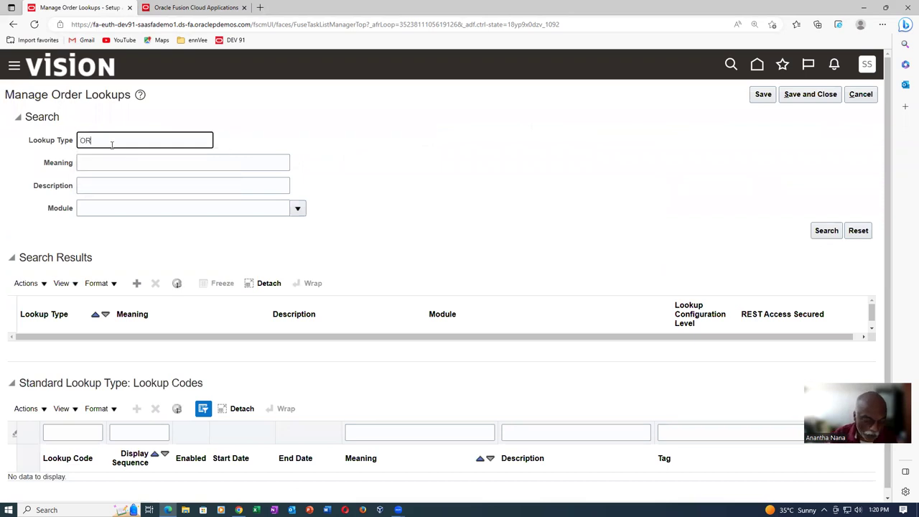
text(A%DOO)
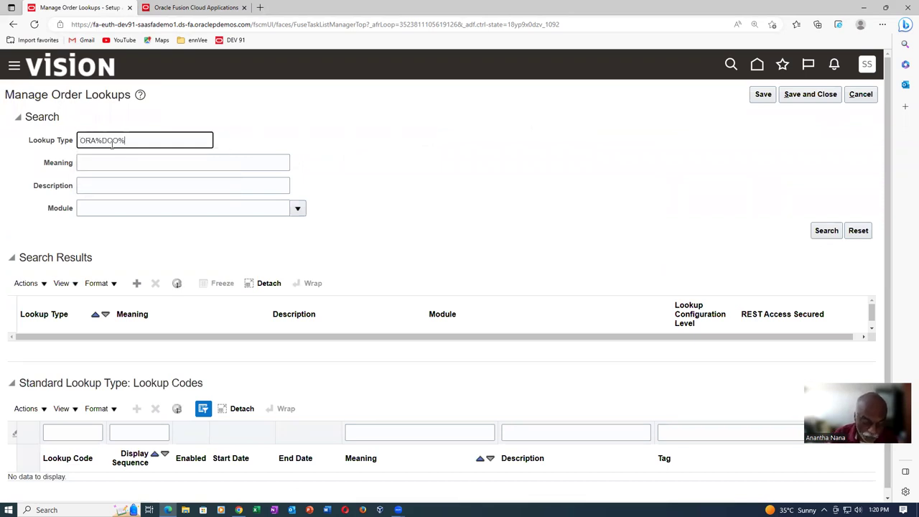
text(%LINE%)
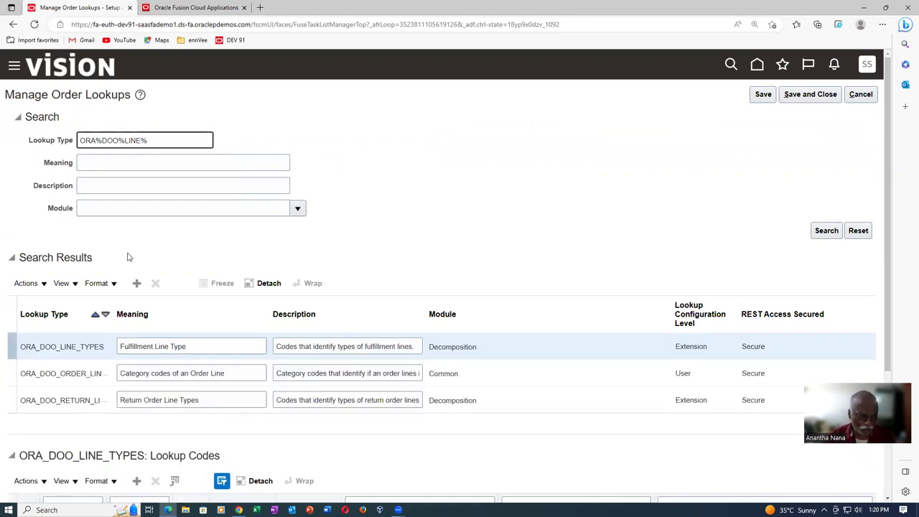
click(11, 348)
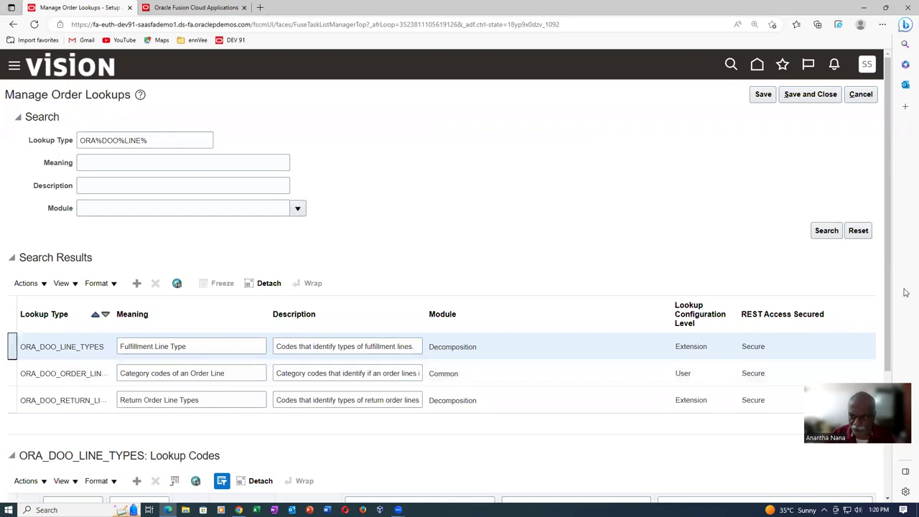
scroll(894, 304, down, 3)
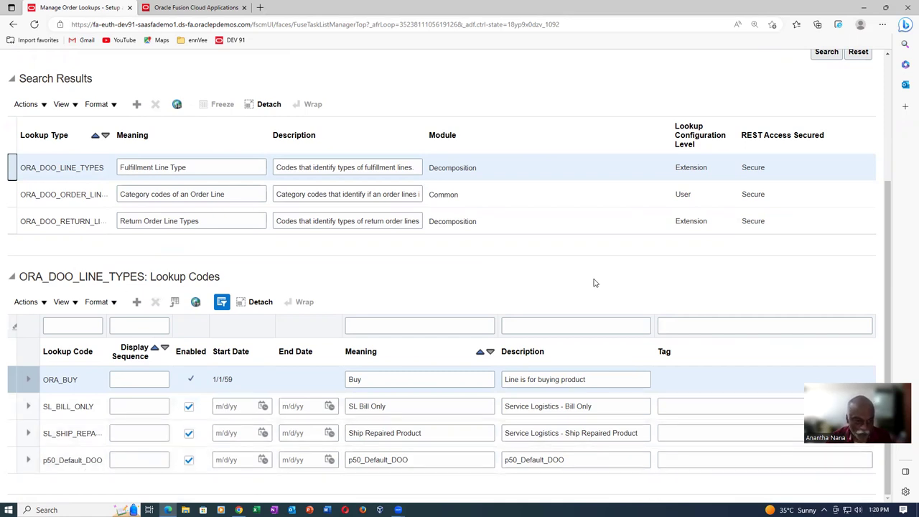
Leave the order lookups without saving, search the setup tasks for "man%sales%order%" and open Manage Process Assignment Rules for Sales Orders.
scroll(595, 287, up, 3)
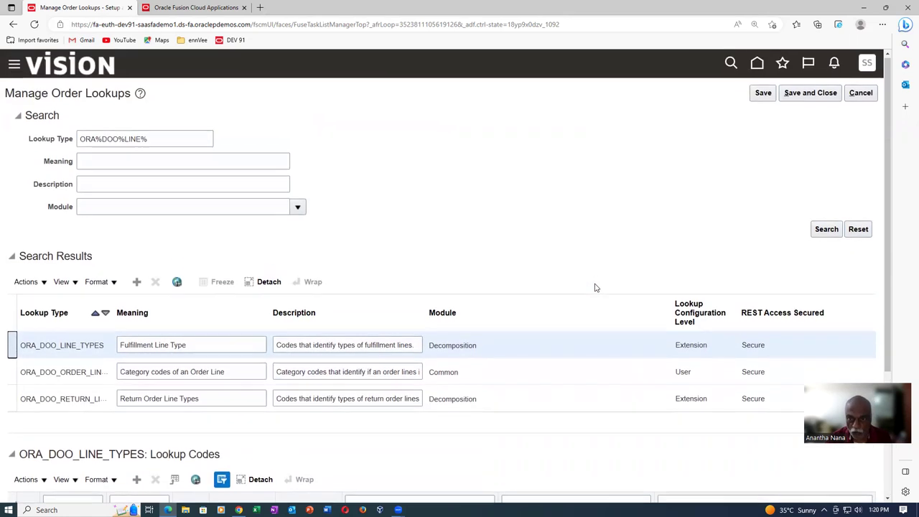
click(862, 94)
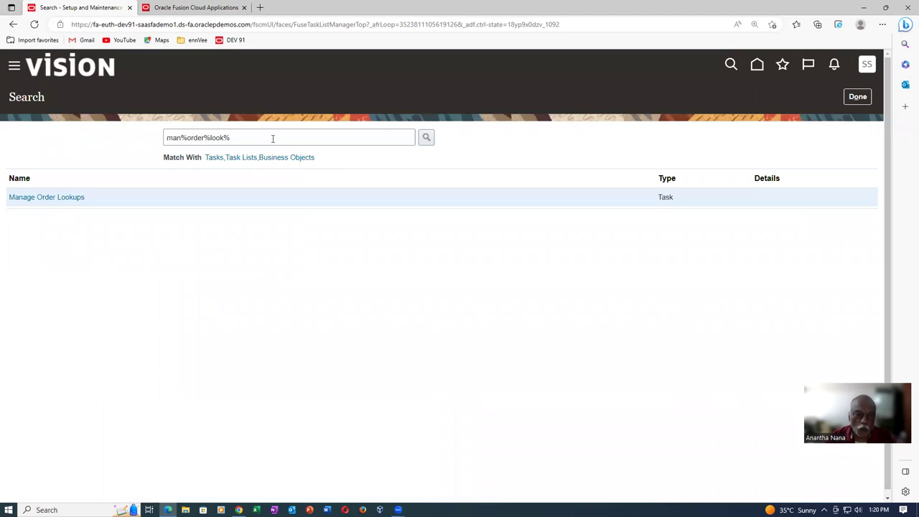
triple_click(272, 138)
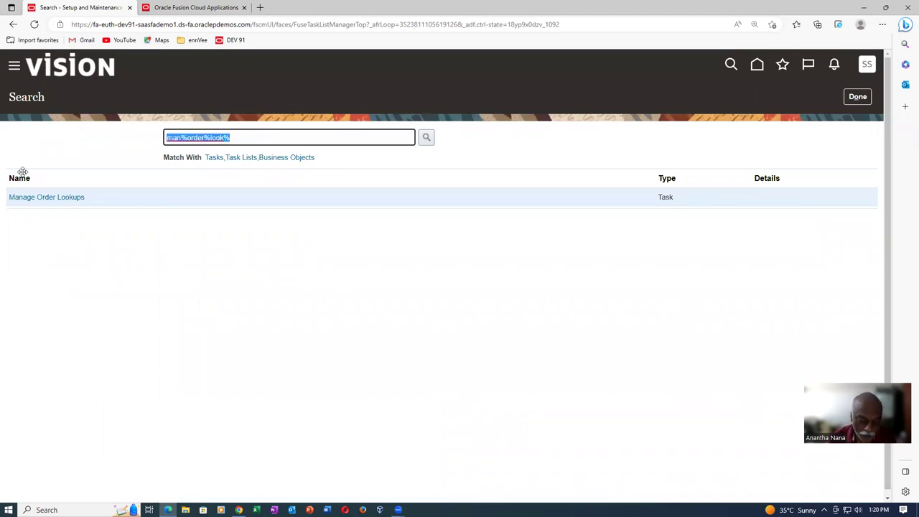
text(man%sales%order%)
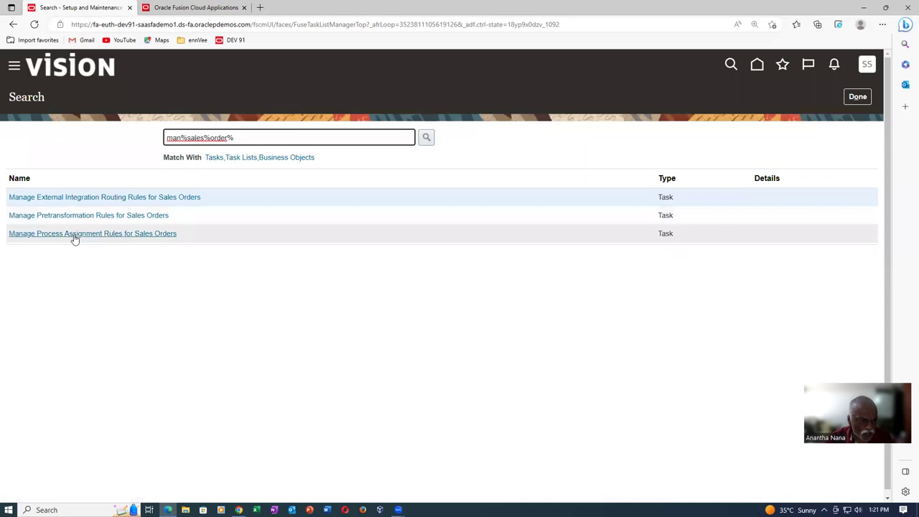
click(139, 235)
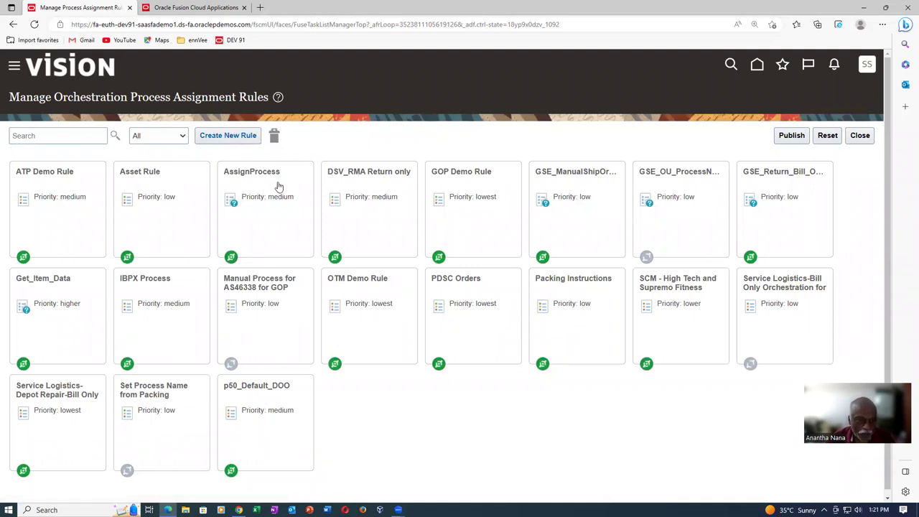
Open the p50_Default_DOO rule for editing, review its IF condition and DO action, and close it.
click(256, 399)
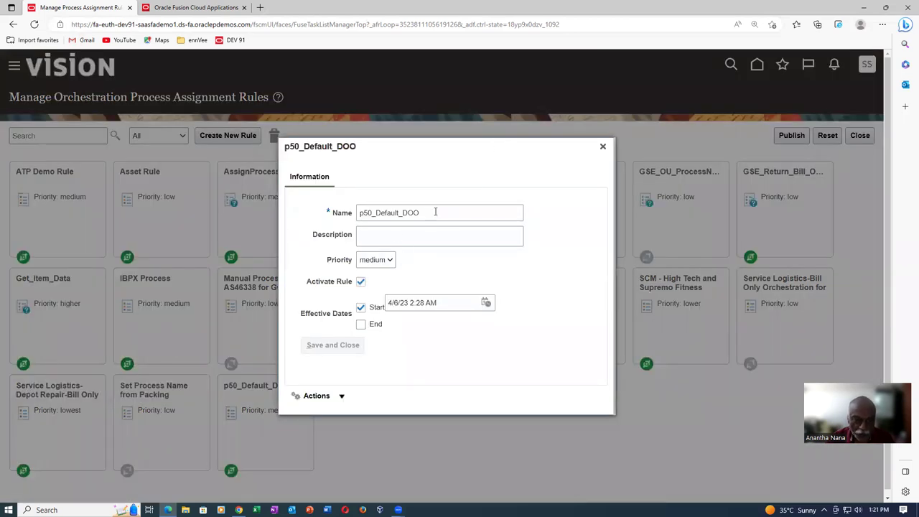
click(316, 396)
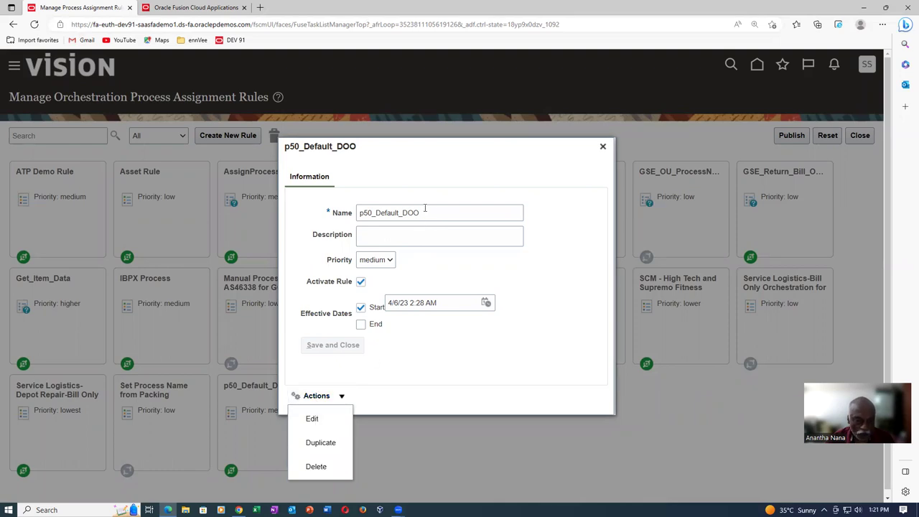
click(313, 420)
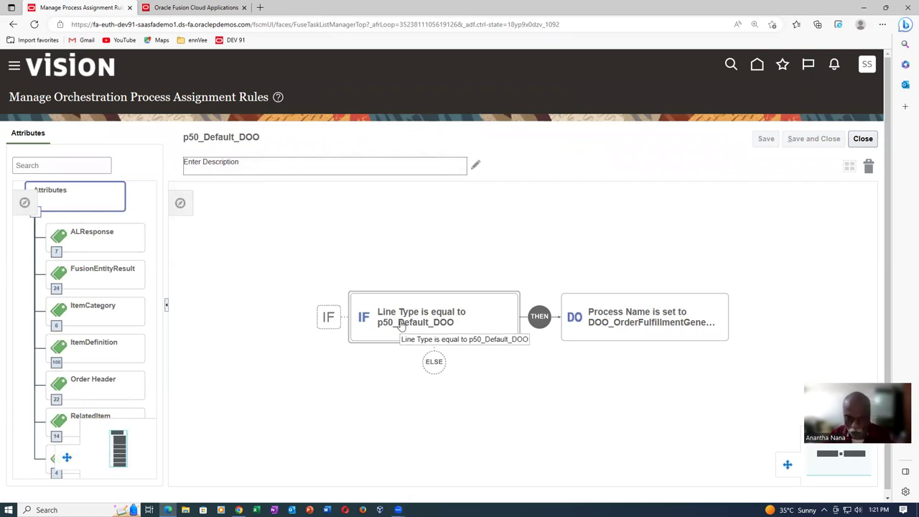
click(862, 140)
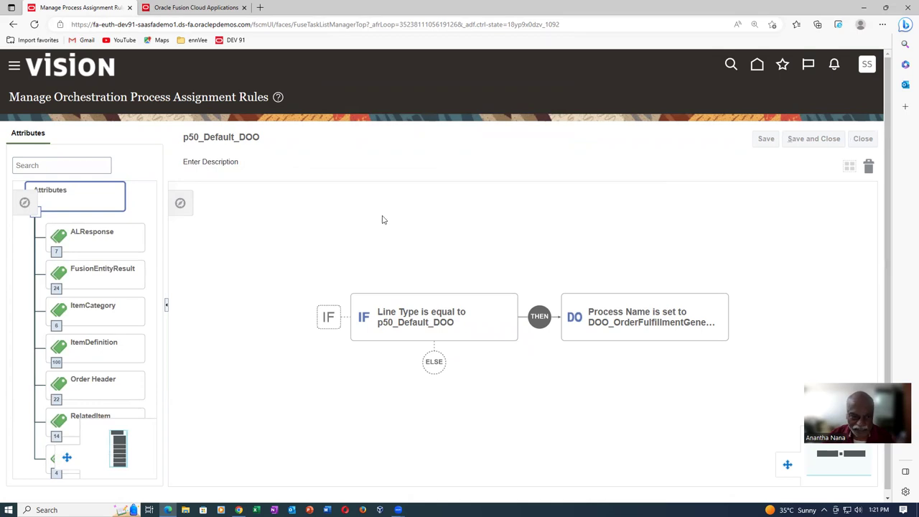
Create a new process assignment rule and name it with the presenter's name followed by "Rule for Def DOO".
click(231, 136)
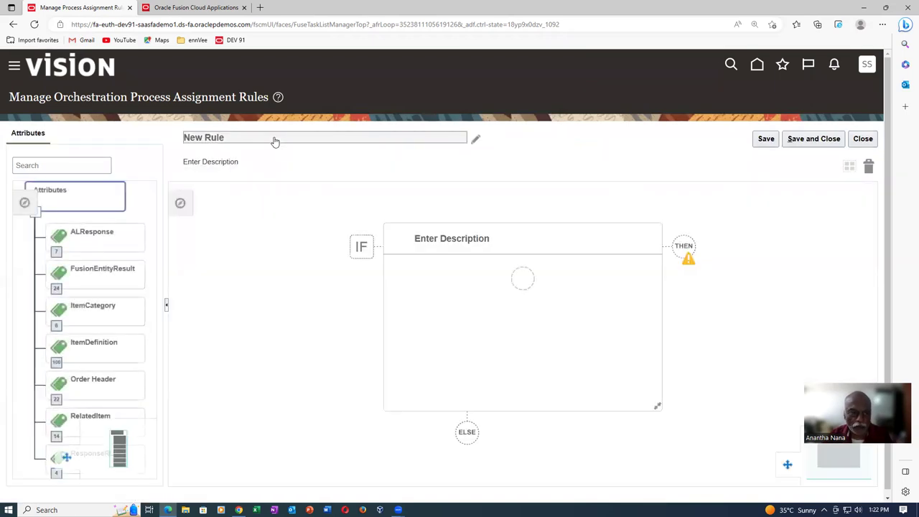
click(273, 138)
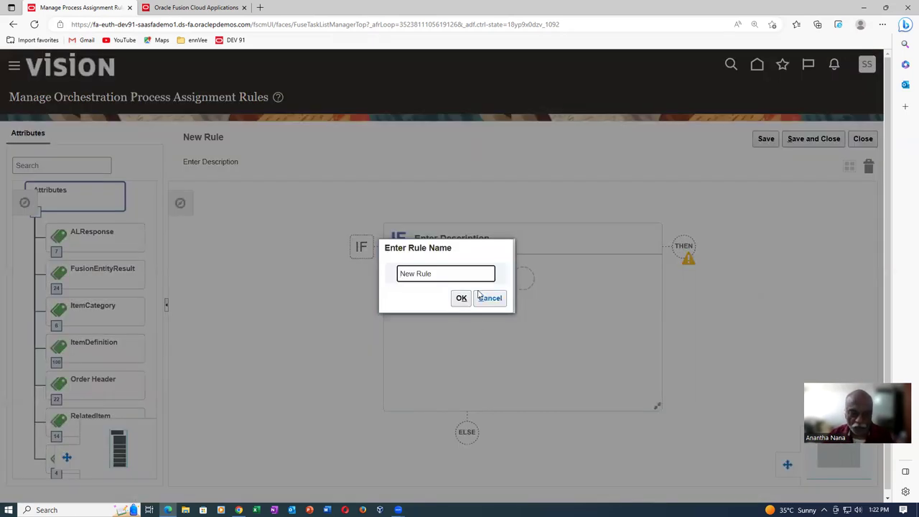
text(Nana )
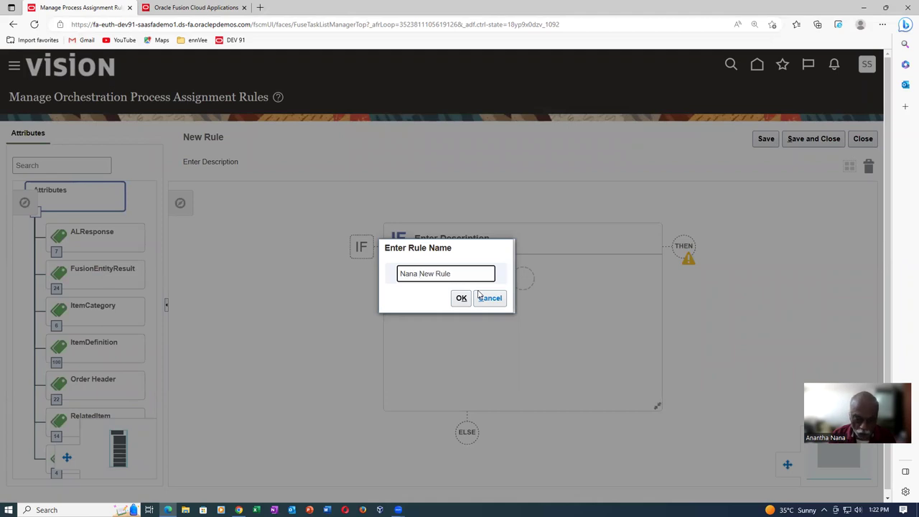
text(Rule for )
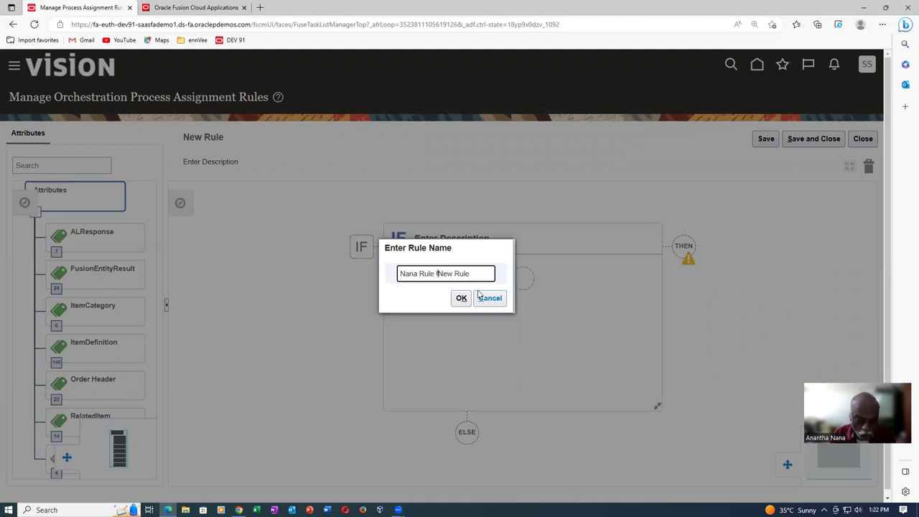
text(Def DOO)
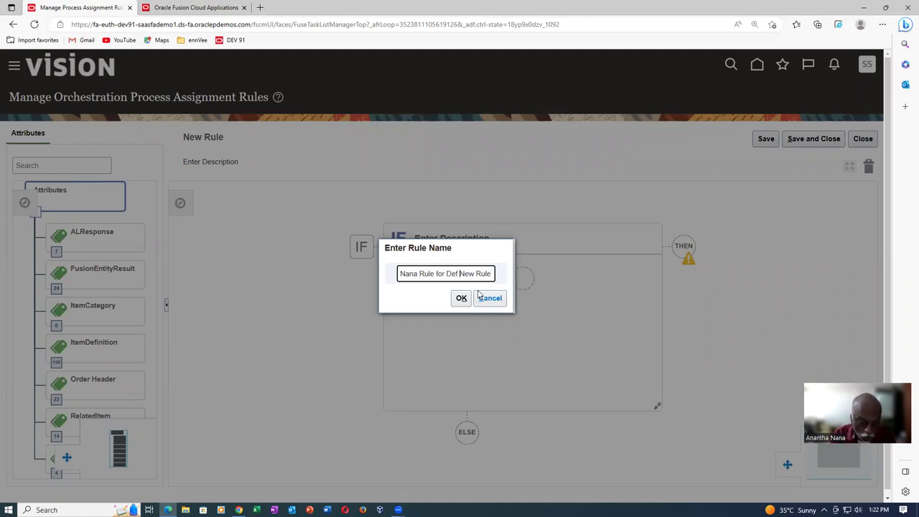
key(Delete)
key(Delete)
key(Delete)
key(Delete)
key(Delete)
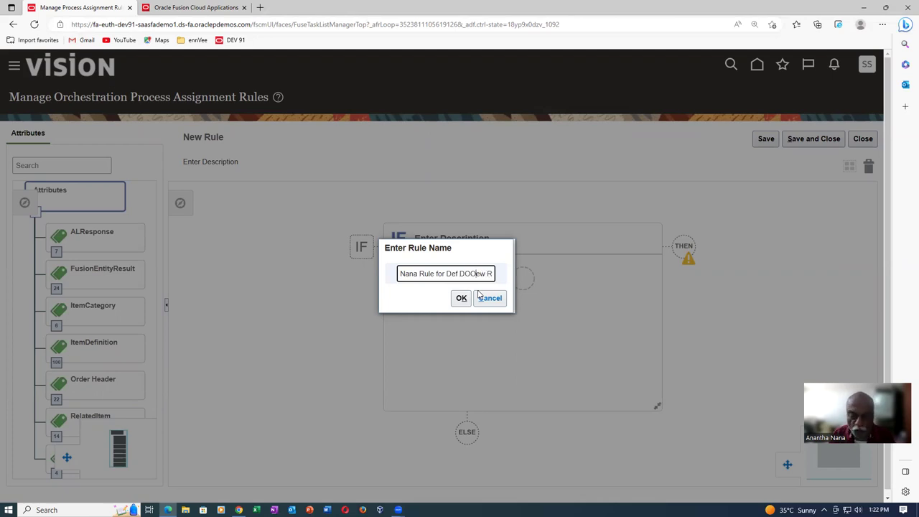
click(462, 298)
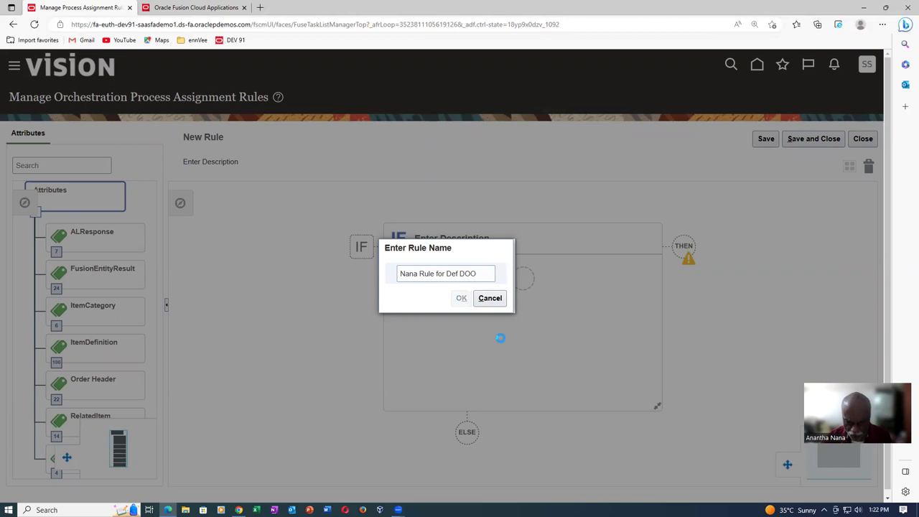
key(Return)
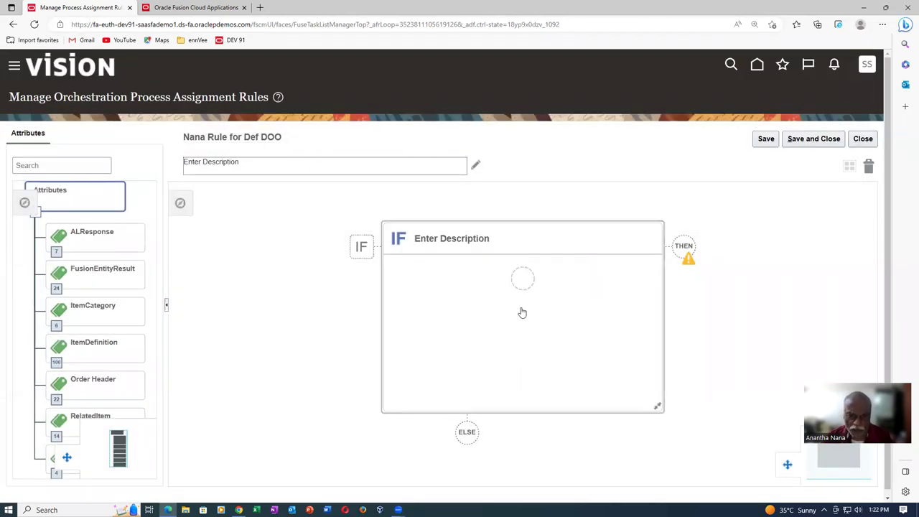
Add an IF condition to the new rule: Line Type is equal to p50_Default_DOO.
click(526, 283)
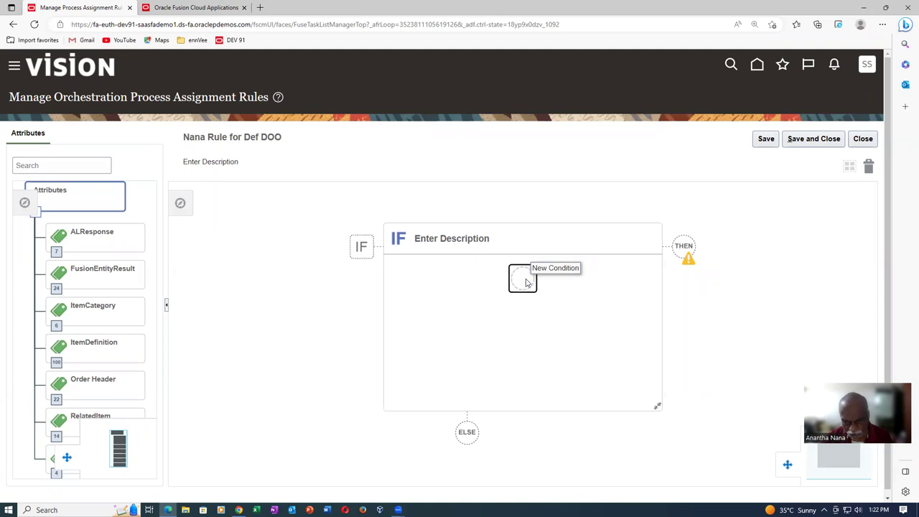
text(Line)
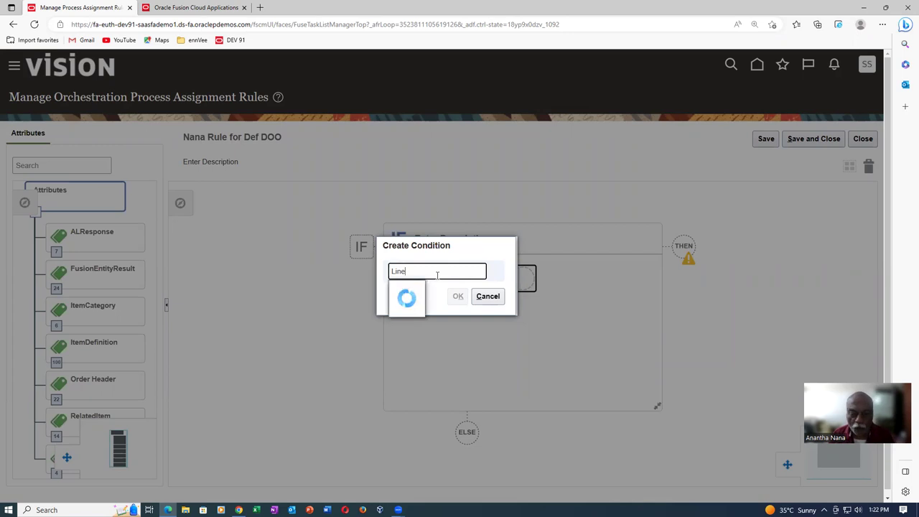
click(433, 291)
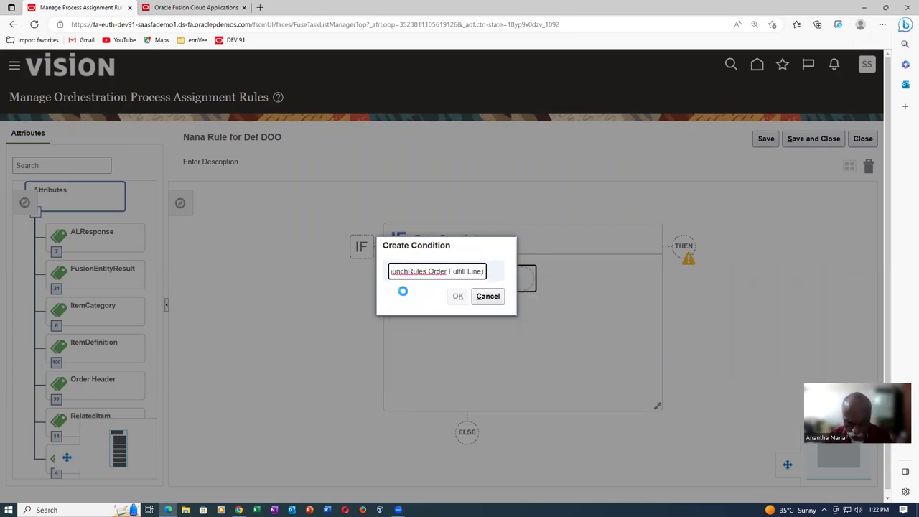
click(418, 297)
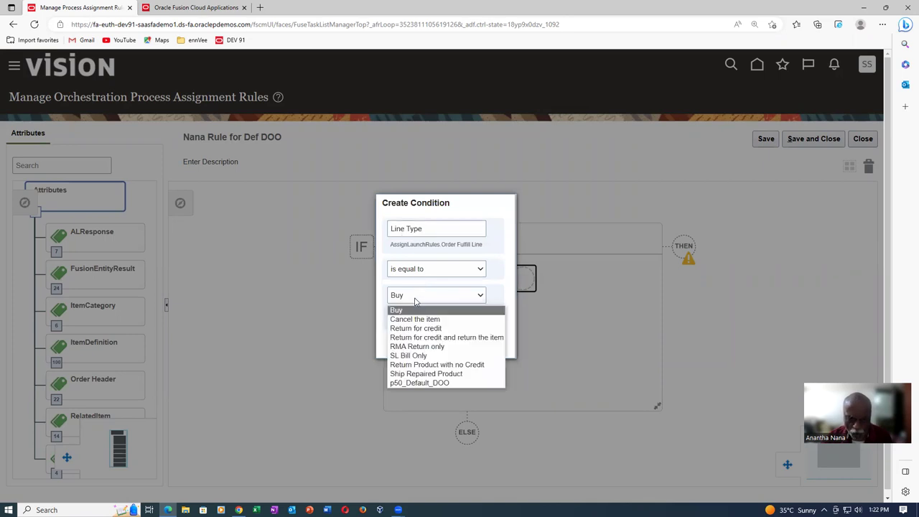
click(429, 384)
click(457, 339)
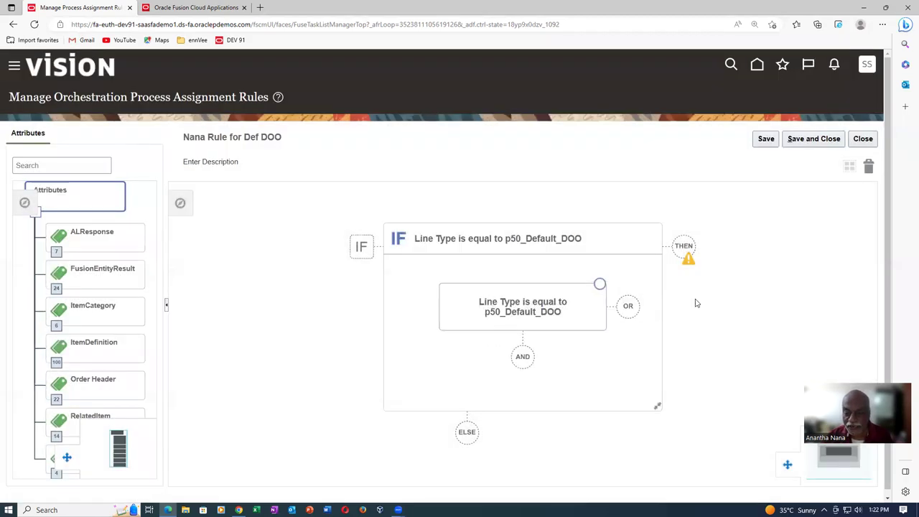
Add a THEN action that sets Process Name to DOO_OrderFulfillmentGenericProcess, and close the rule without saving it.
click(682, 248)
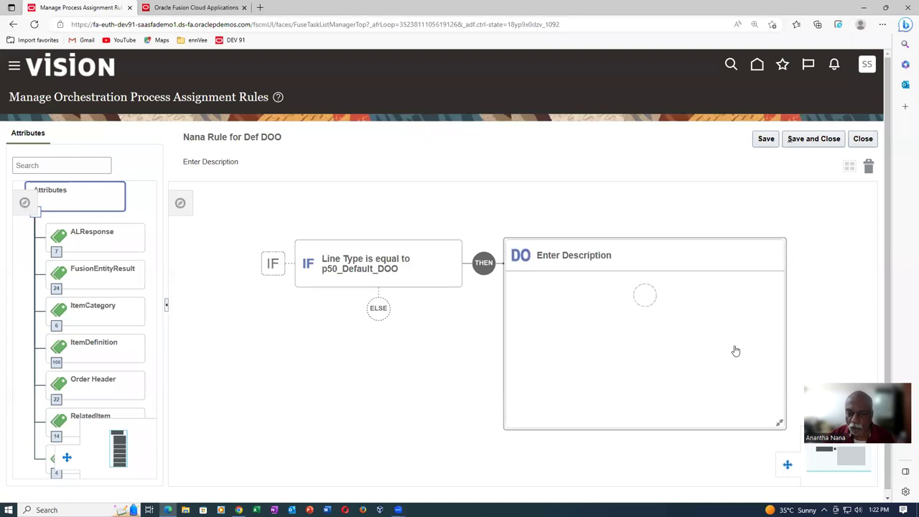
click(654, 304)
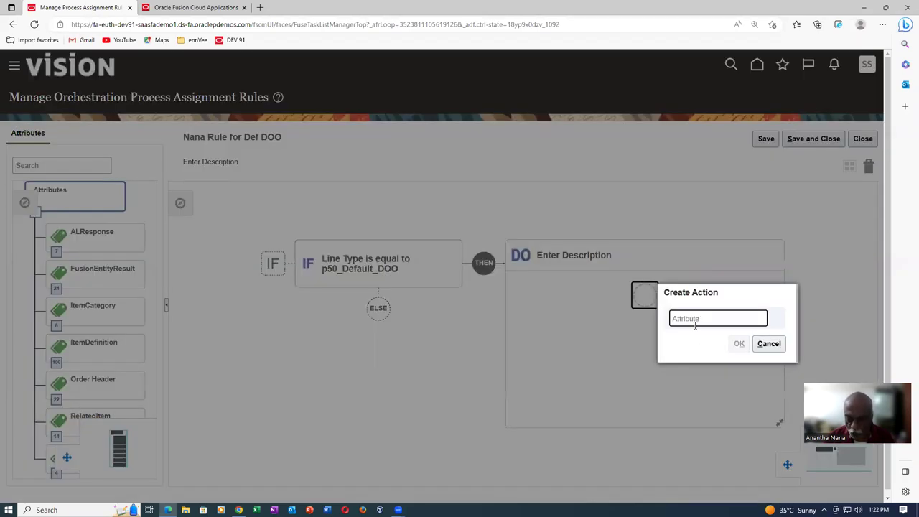
text(process name)
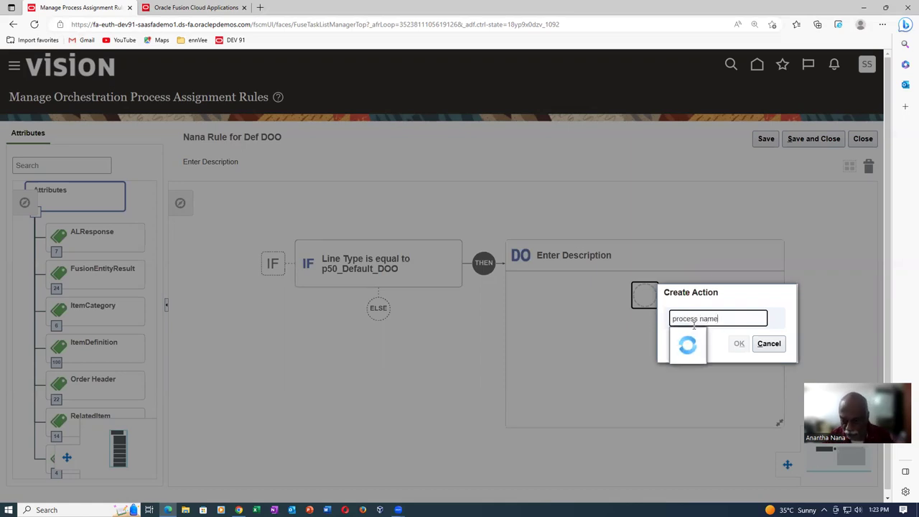
click(693, 336)
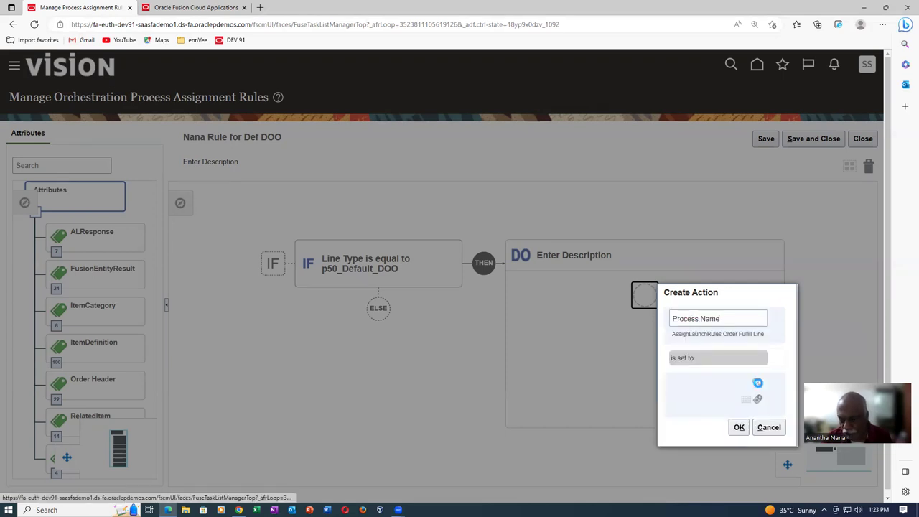
click(757, 383)
click(433, 145)
text(DOO)
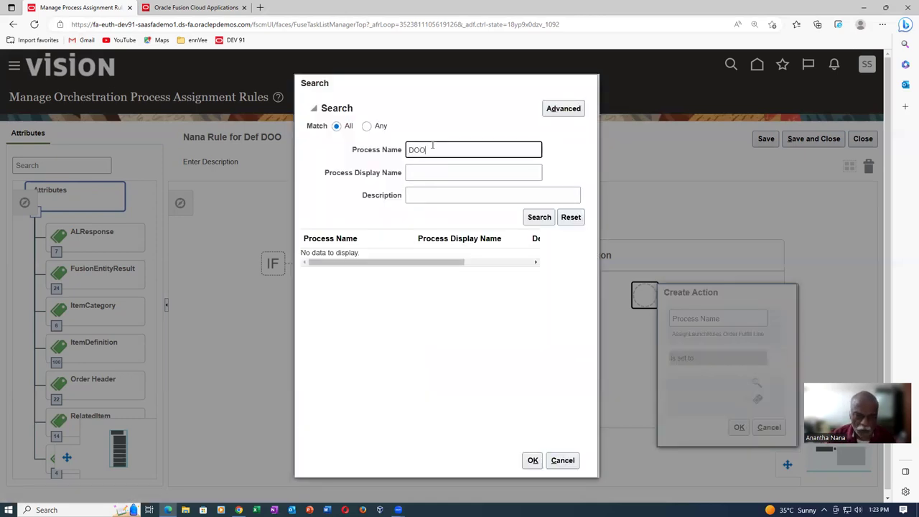
click(535, 218)
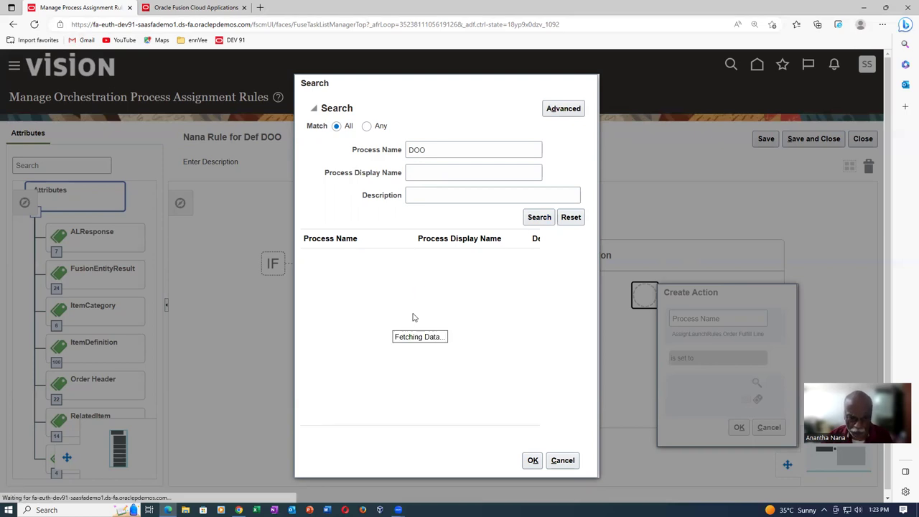
drag(415, 240, 467, 243)
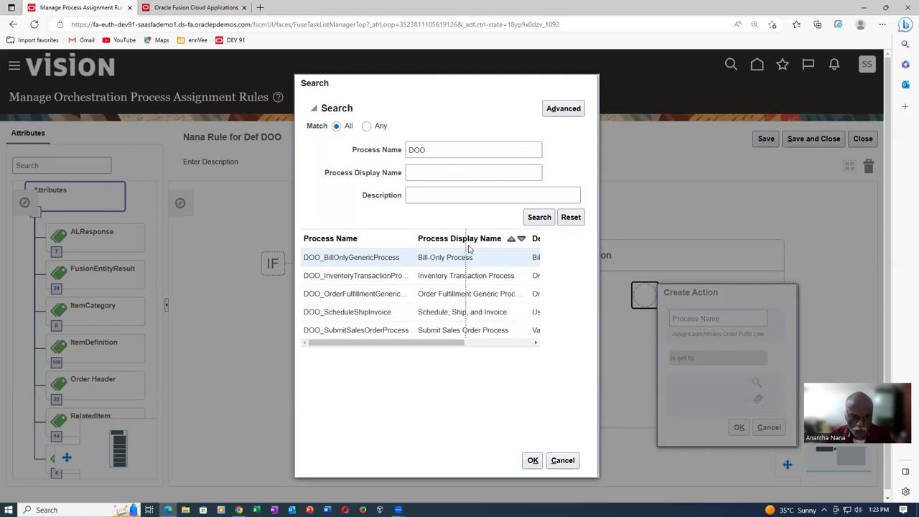
click(344, 295)
click(532, 461)
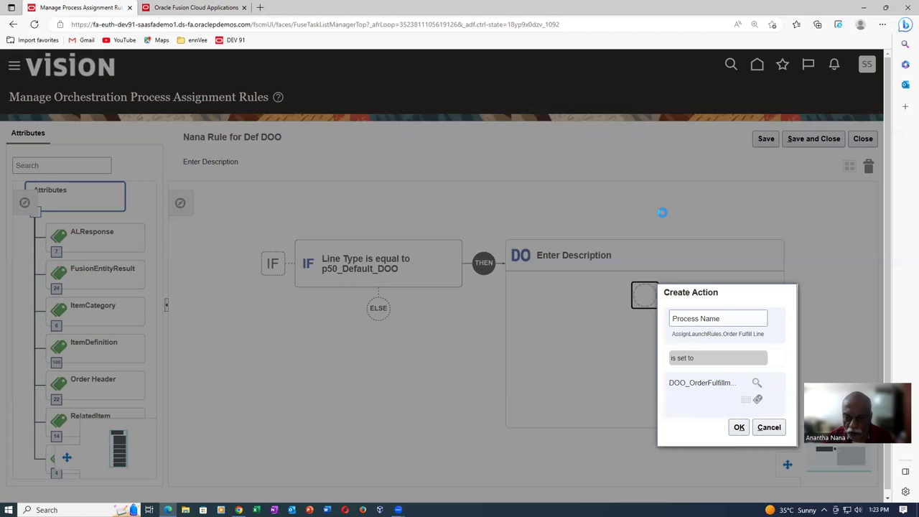
click(739, 428)
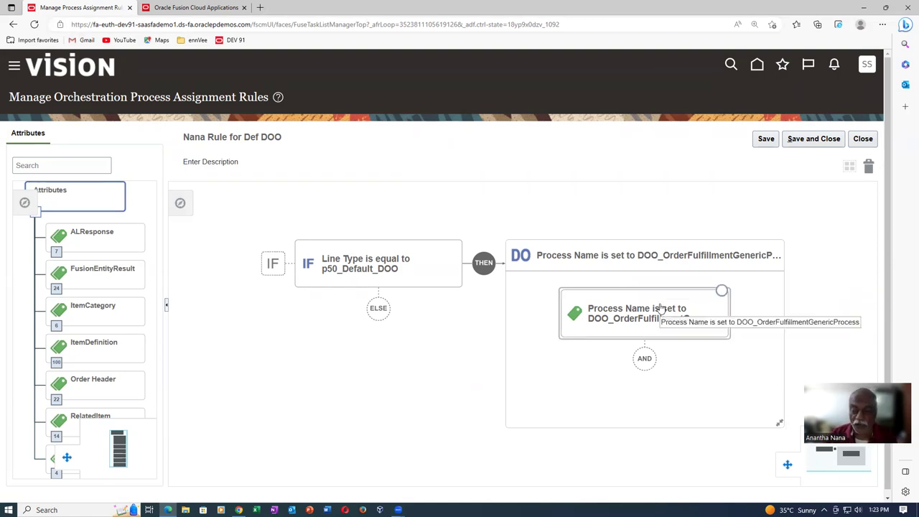
click(874, 140)
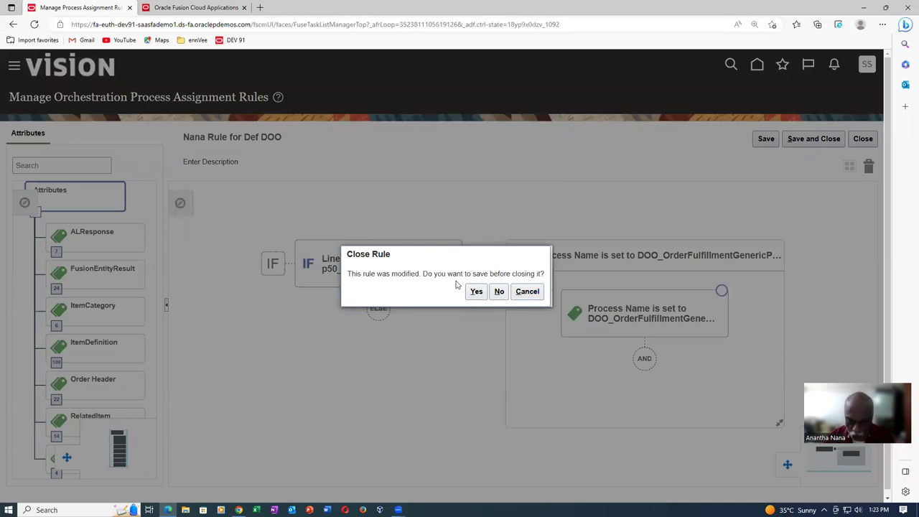
click(500, 292)
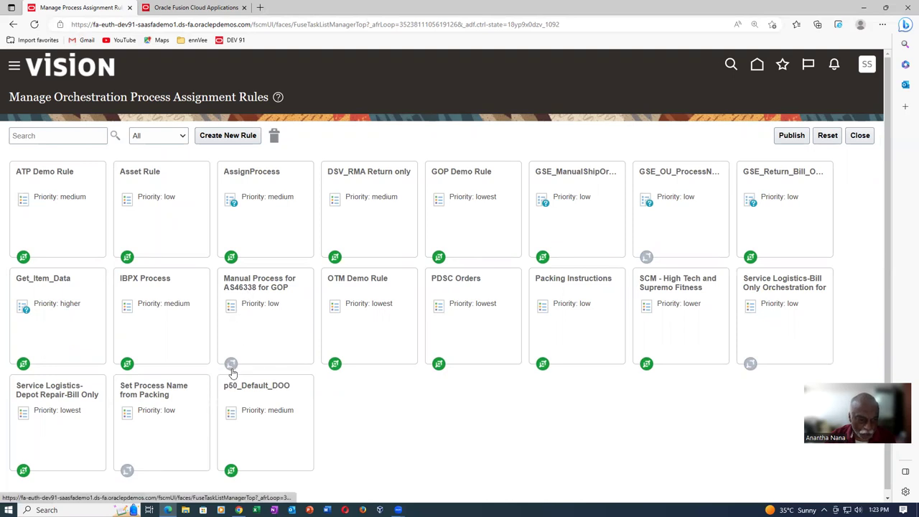
Activate the Manual Process for AS46338 for GOP Demo rule with a start date of 4/6/23 7:54 AM, and close it without saving.
click(260, 317)
click(362, 283)
click(362, 304)
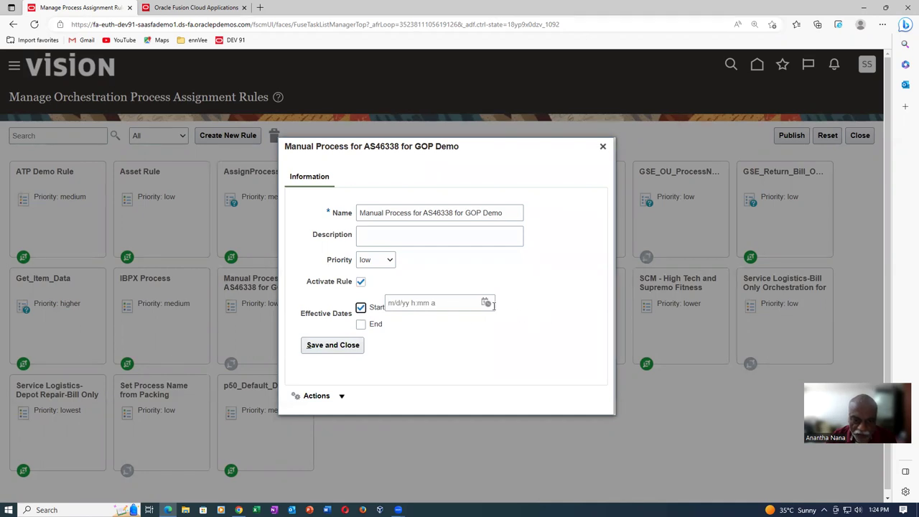
click(487, 303)
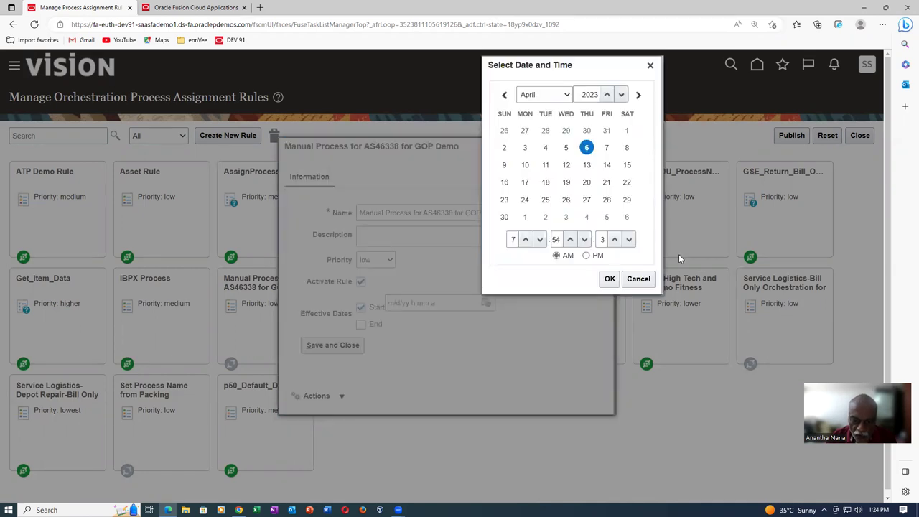
click(610, 278)
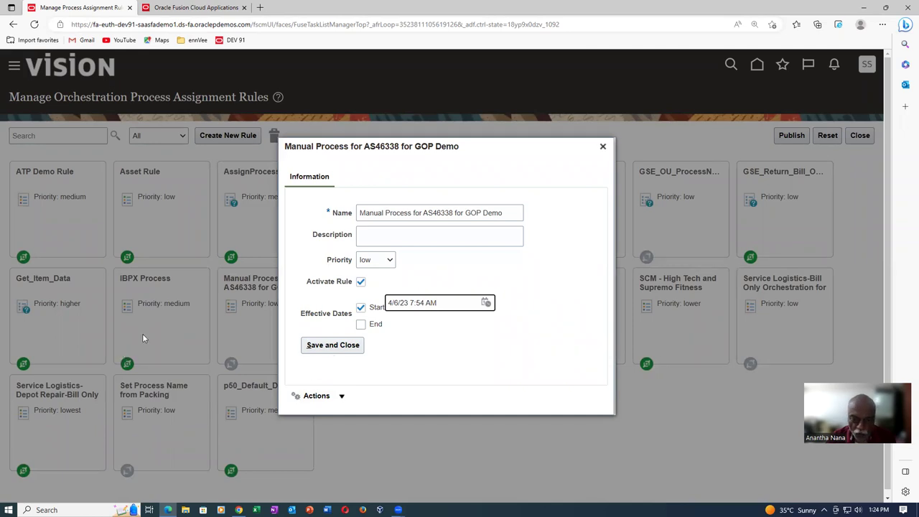
click(602, 146)
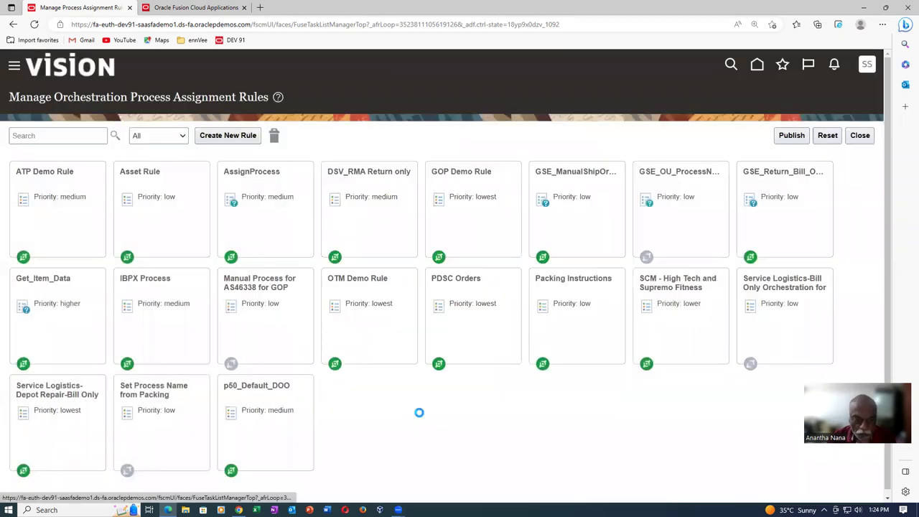
Open the p50_Default_DOO rule's information, review its activation and effective date settings, and close it.
click(260, 427)
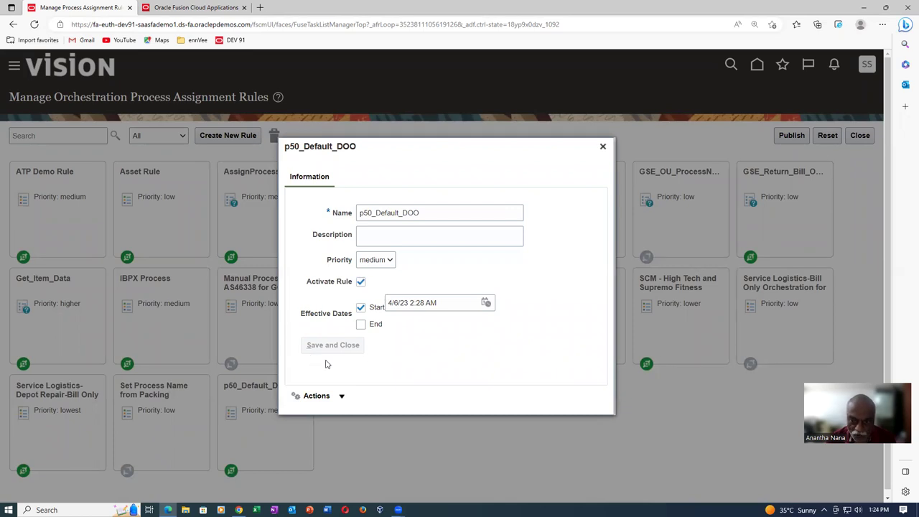
click(602, 147)
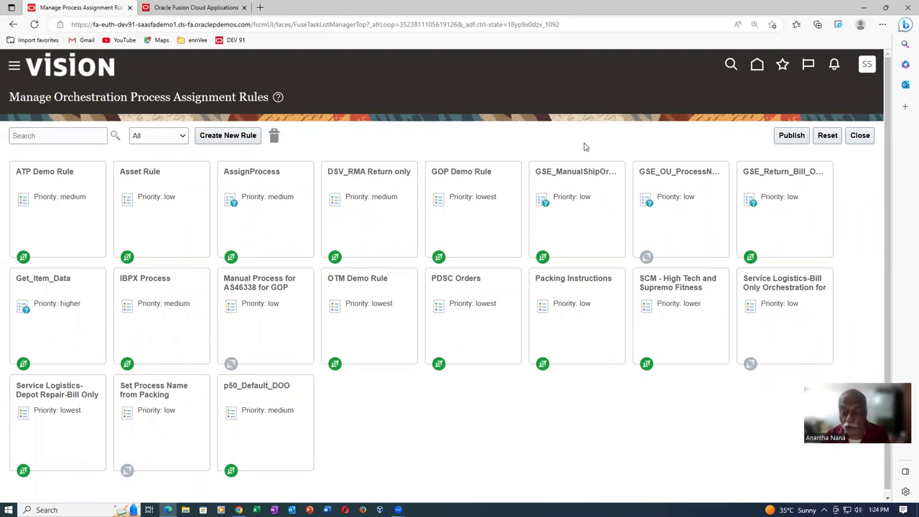
click(565, 173)
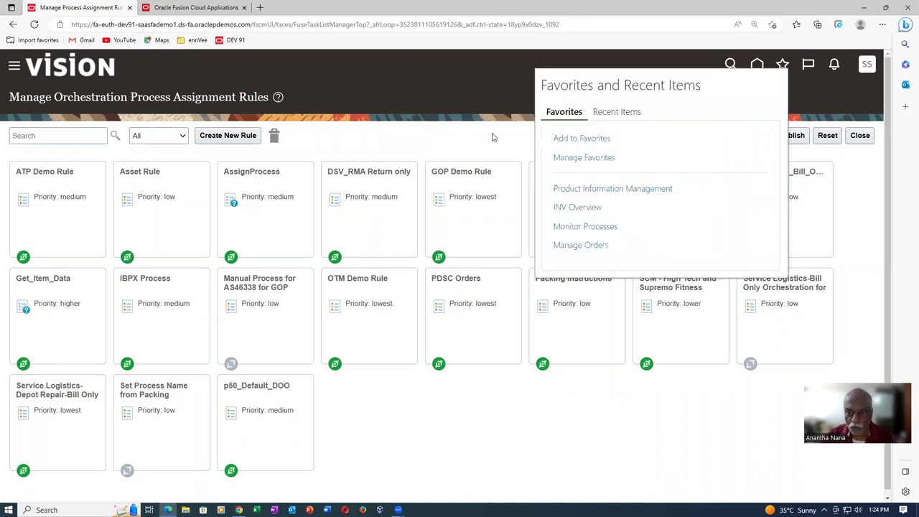
click(581, 245)
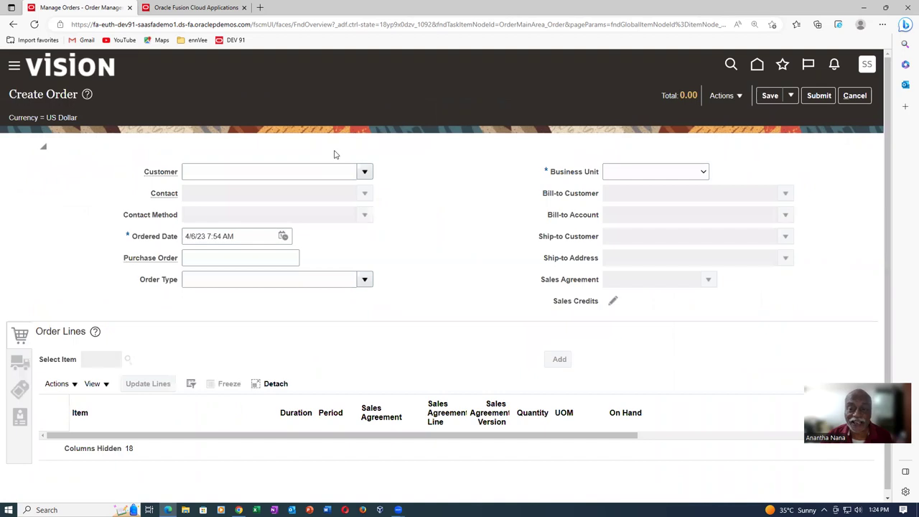
click(855, 96)
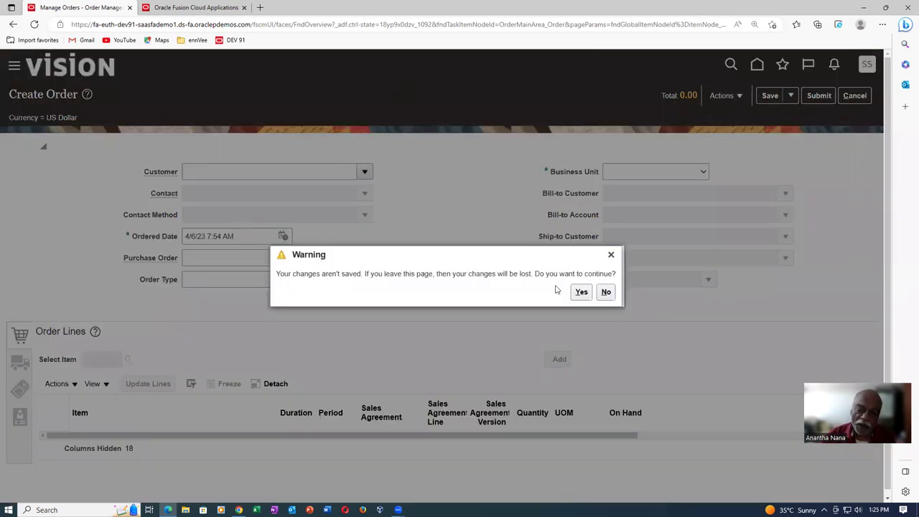
click(580, 293)
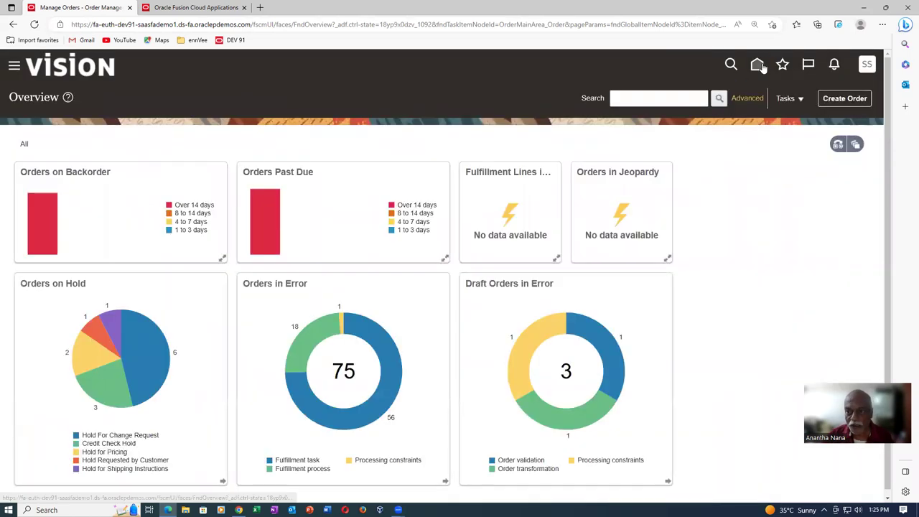
Go to Plan Inputs under Supply Chain Planning and open the Collect Planning Data process.
click(758, 65)
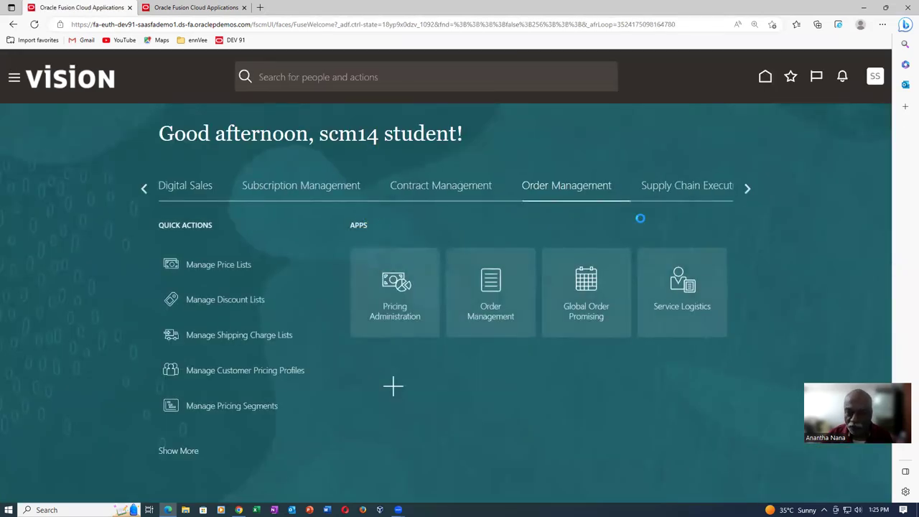
click(744, 190)
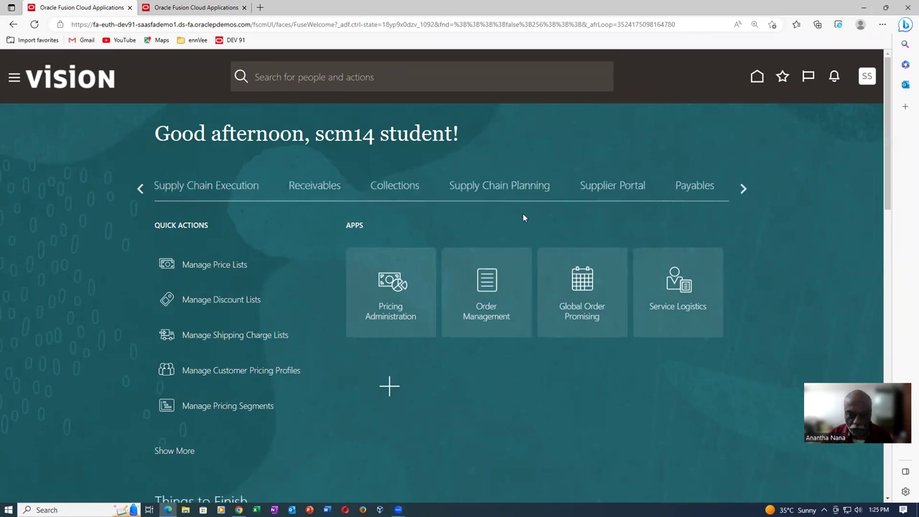
click(492, 189)
click(397, 286)
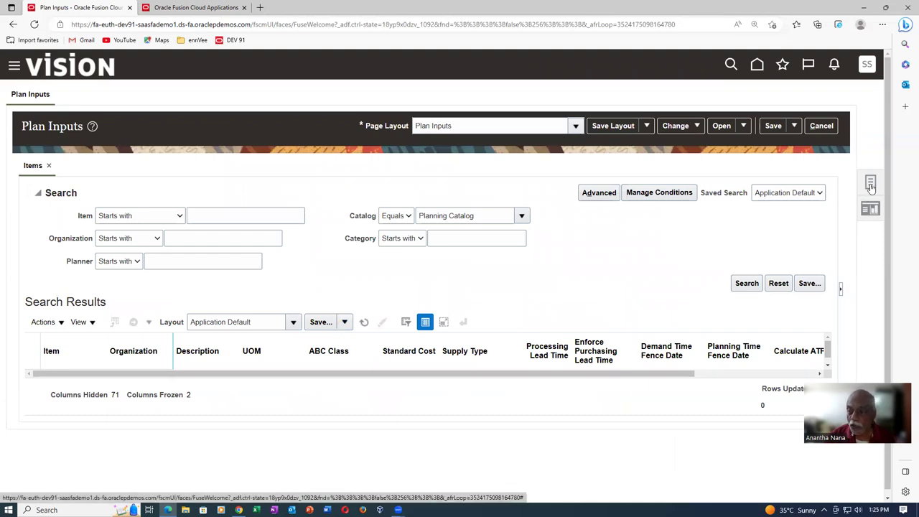
click(871, 184)
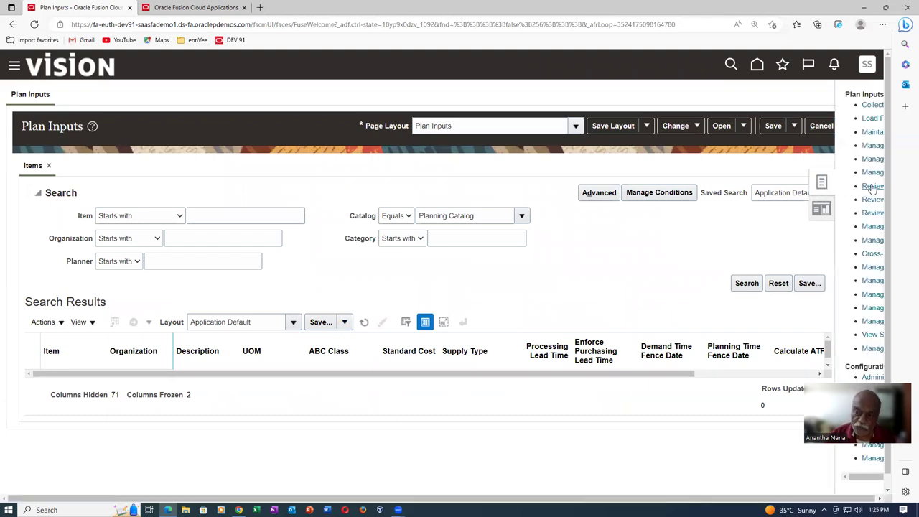
click(803, 106)
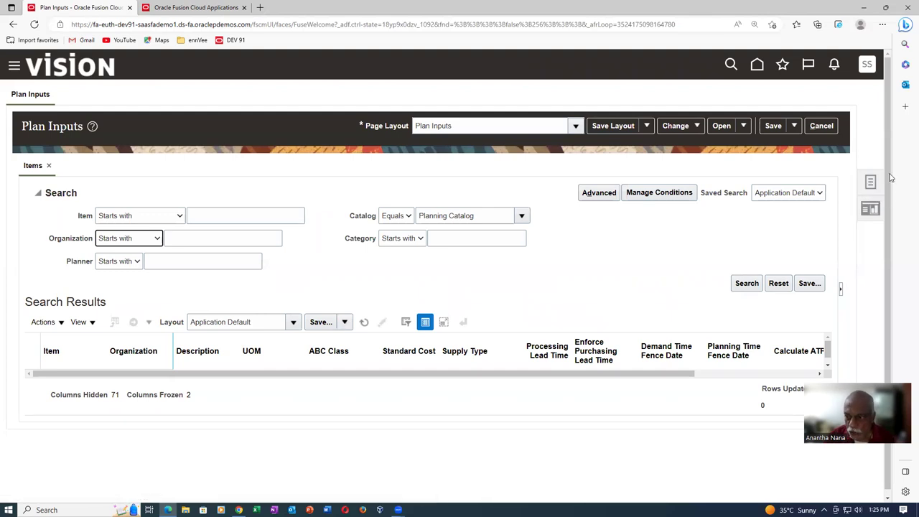
click(869, 184)
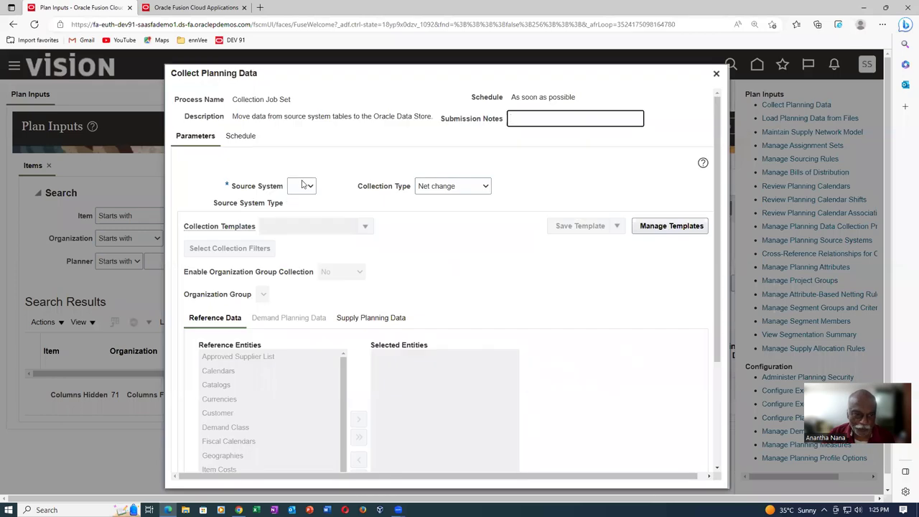
Set the planning data collection's source system to OPS and its collection type to Targeted.
click(304, 185)
click(305, 209)
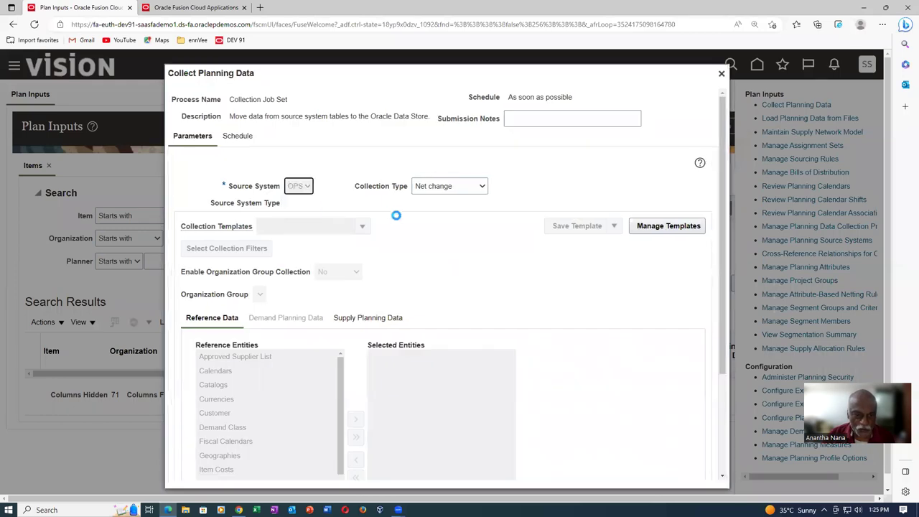
click(455, 192)
click(454, 200)
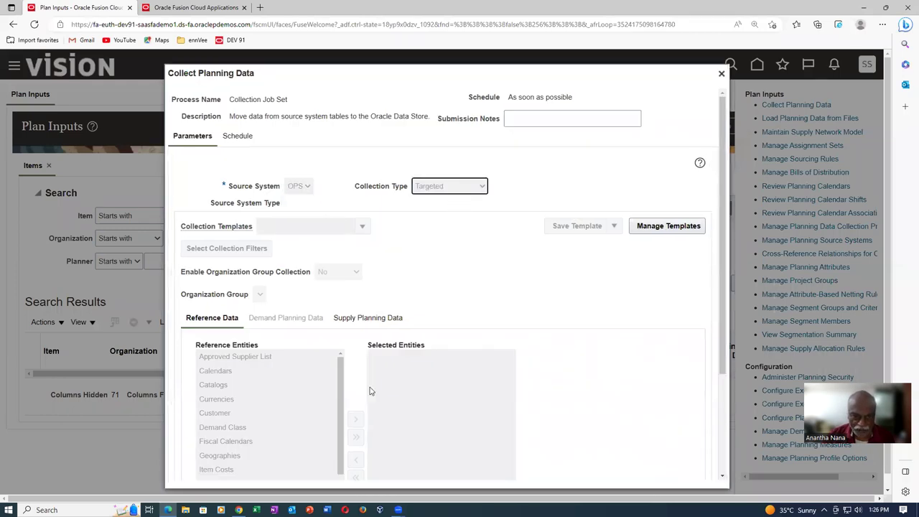
Add Order Orchestration Reference Objects to the selected reference entities of the planning data collection.
scroll(345, 431, down, 3)
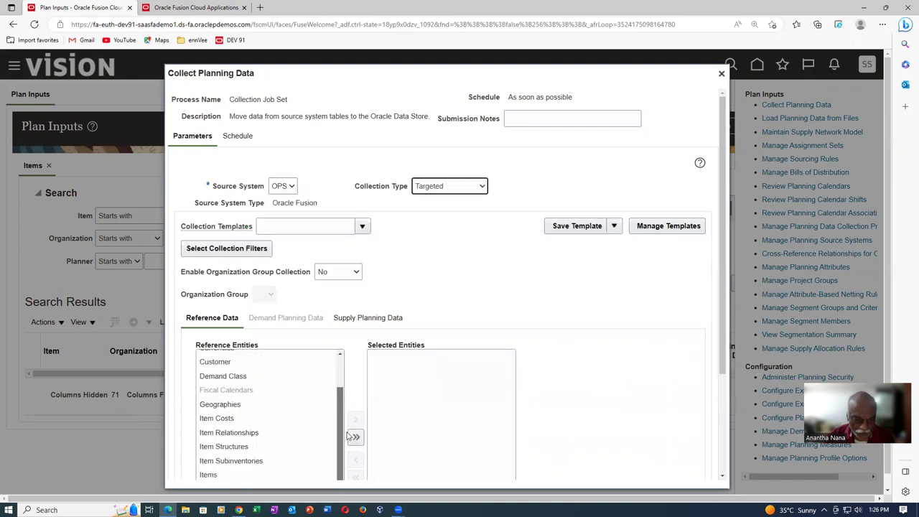
click(317, 446)
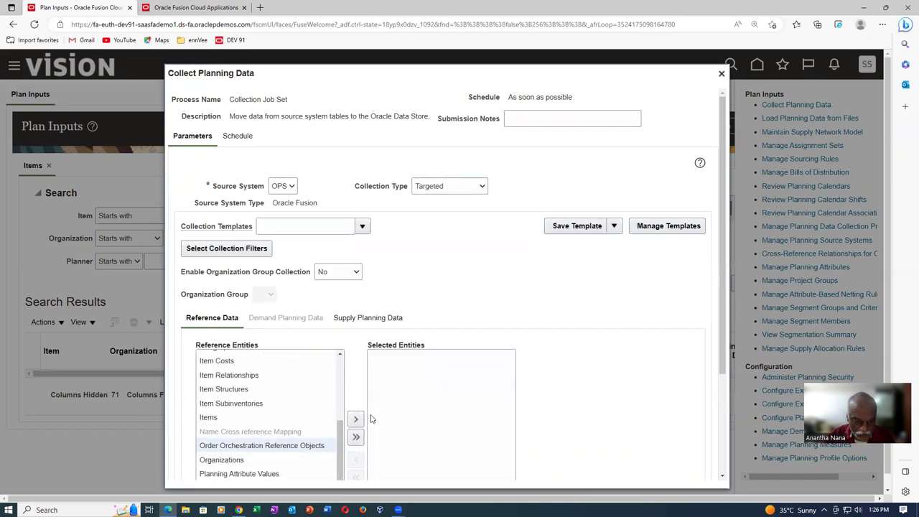
click(356, 420)
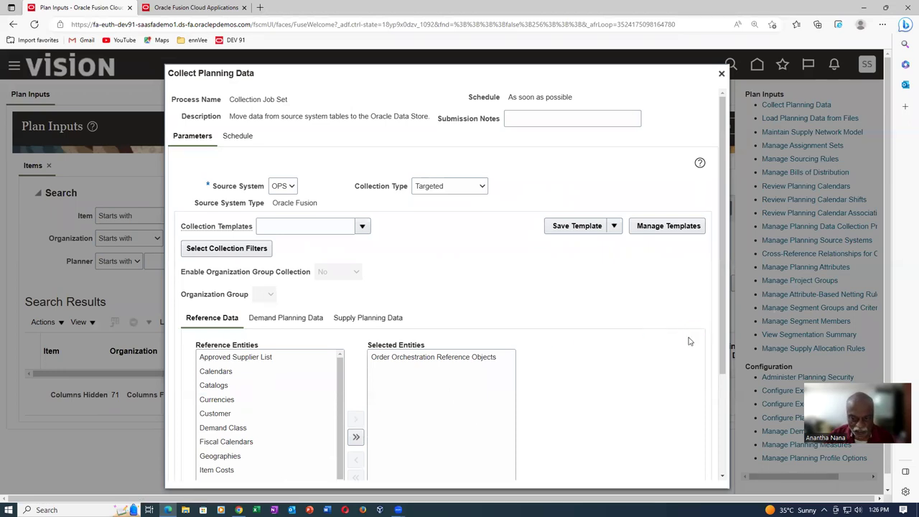
drag(723, 316, 740, 430)
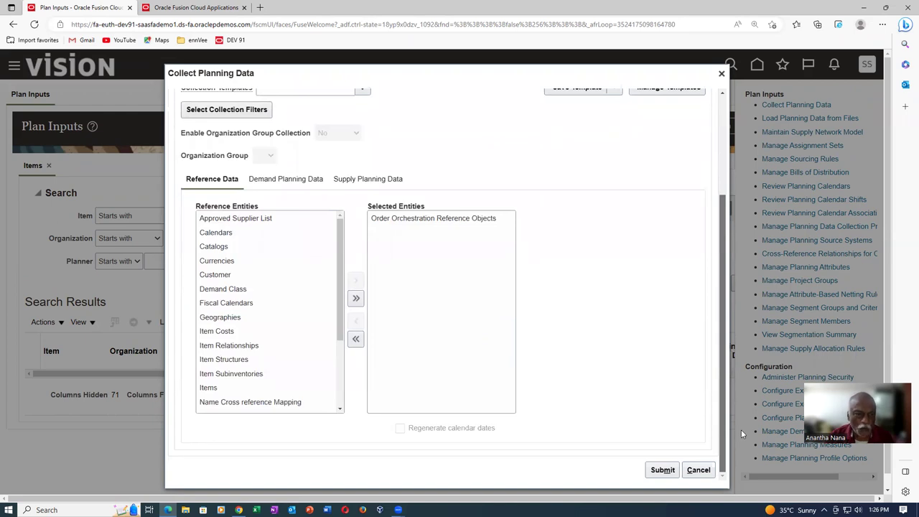
scroll(741, 429, up, 2)
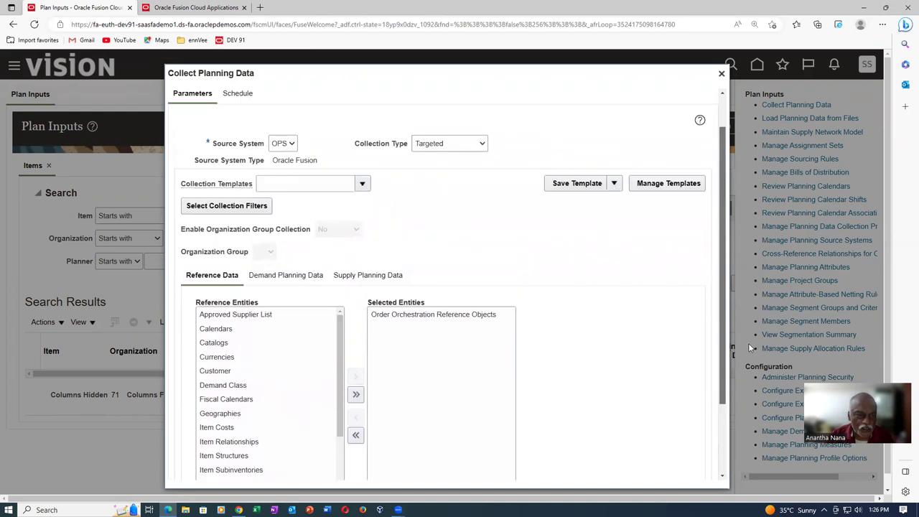
Select all reference entities and all supply entities for the collection, and close the process without submitting it.
click(355, 385)
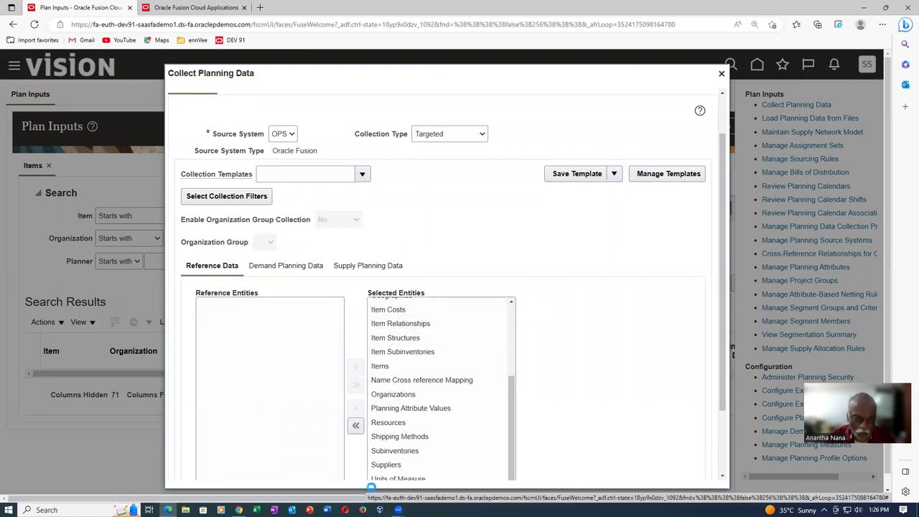
click(381, 265)
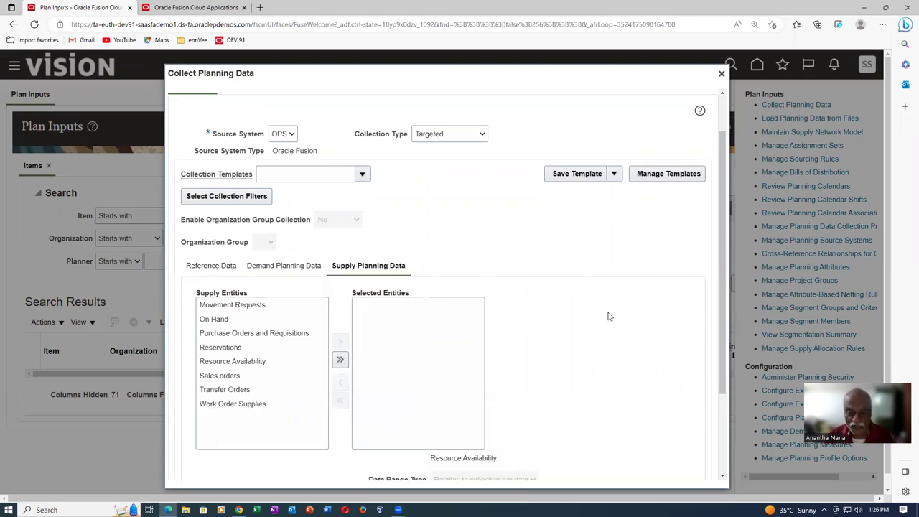
click(341, 360)
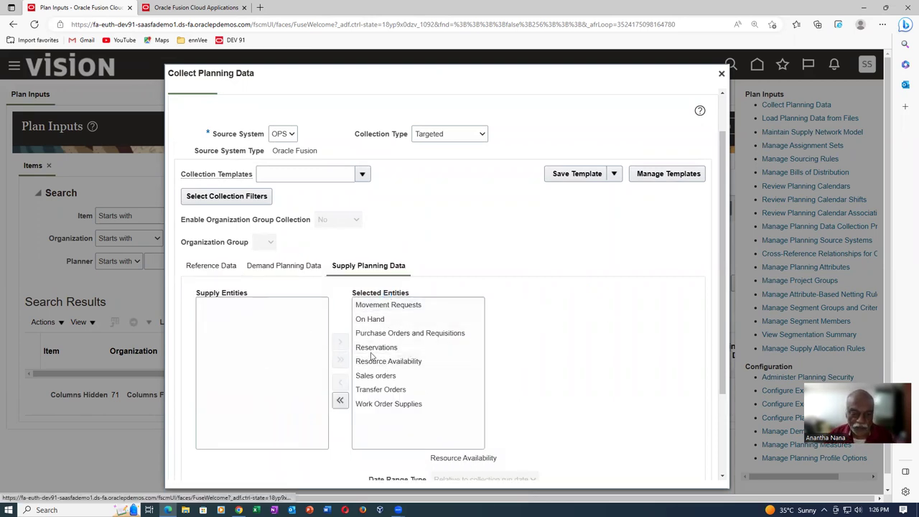
click(205, 272)
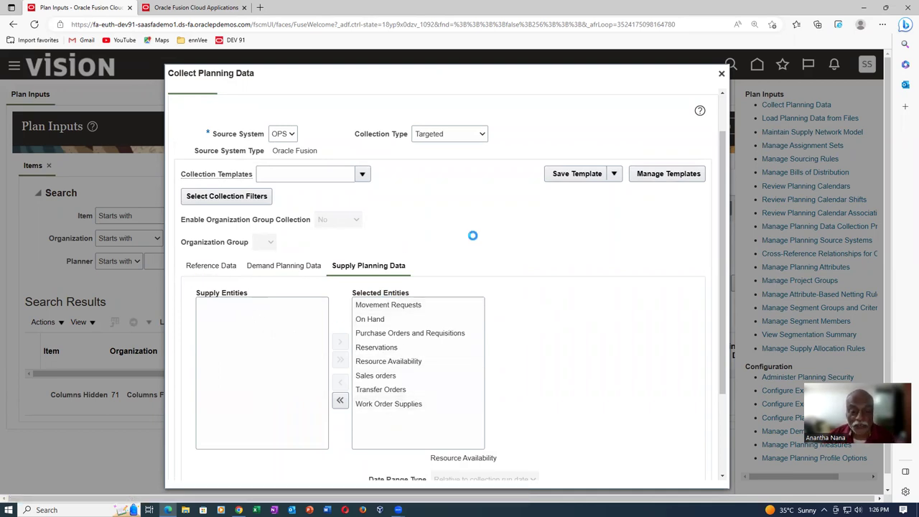
drag(722, 290, 734, 364)
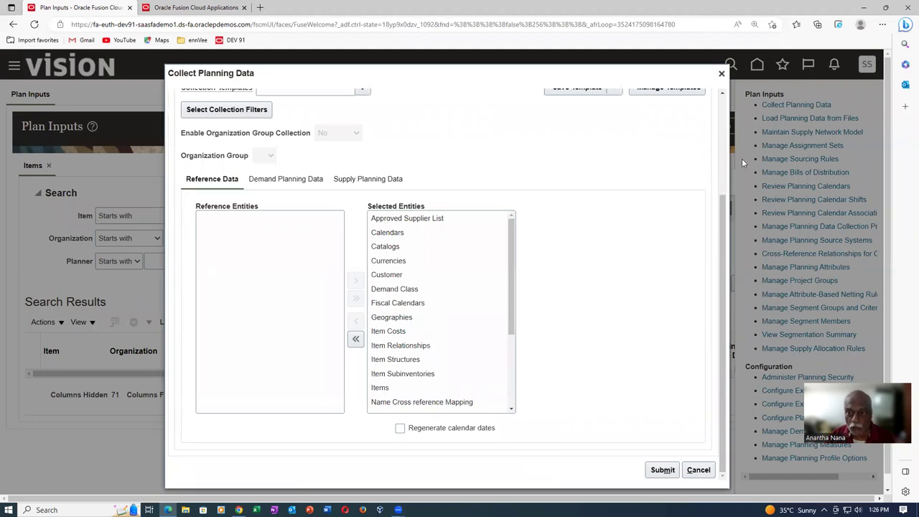
click(723, 75)
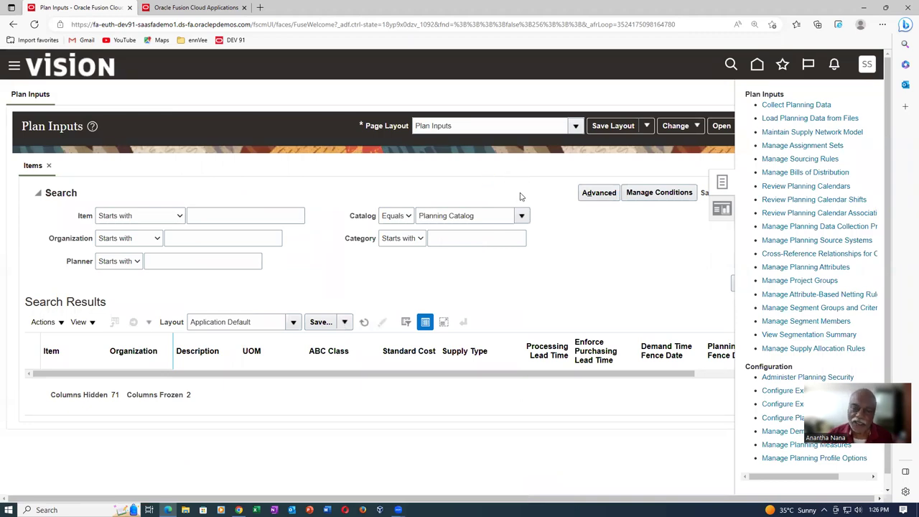
click(522, 196)
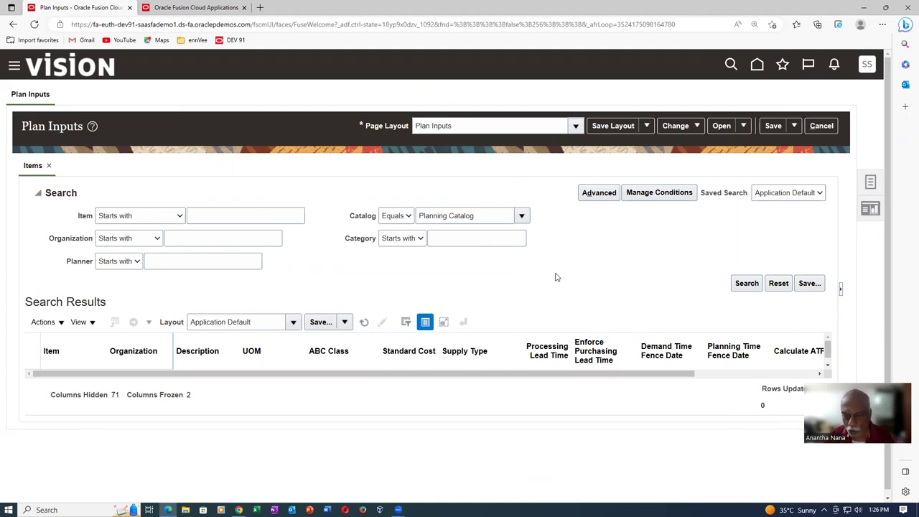
Sign out of the application, confirm the sign-out, and sign back in.
click(865, 65)
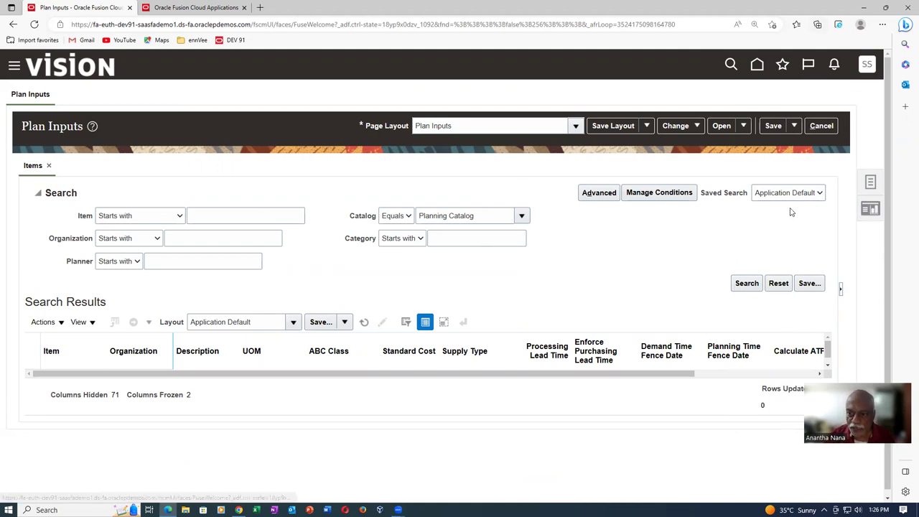
click(856, 93)
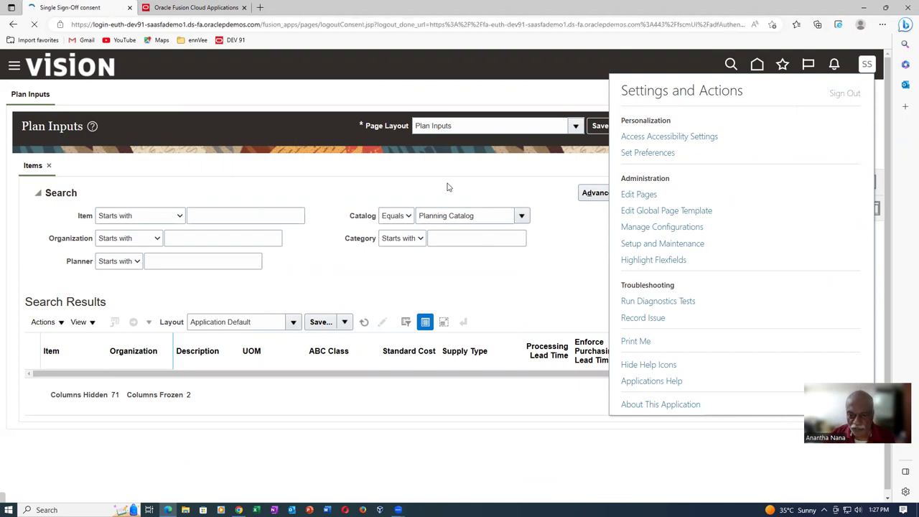
click(456, 250)
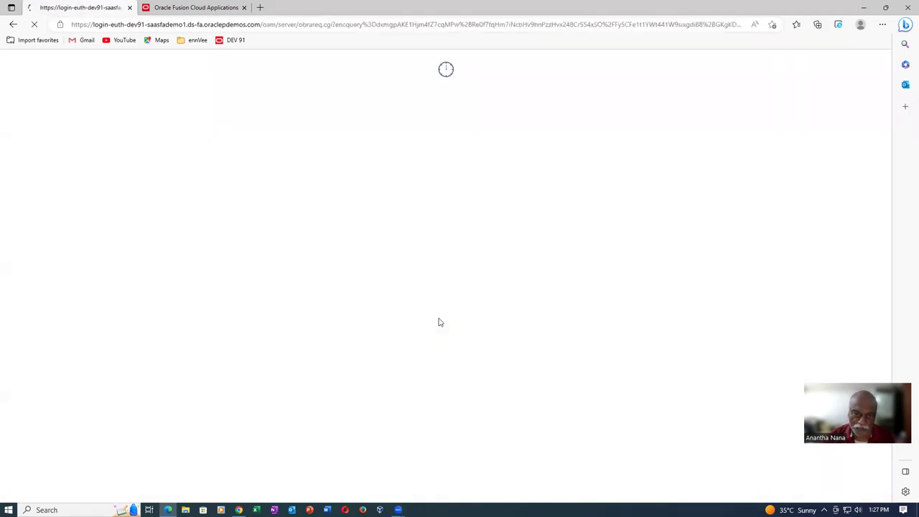
click(419, 282)
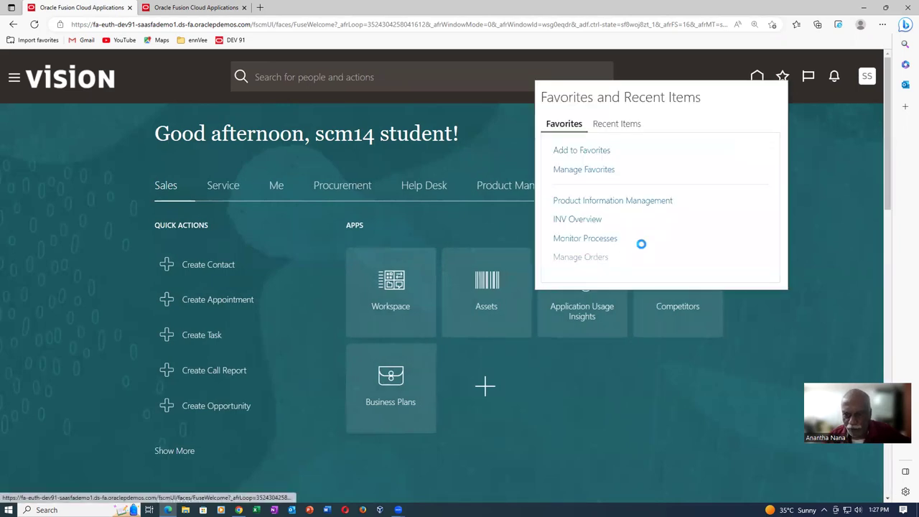
Open order management and create a new sales order for the US1 Business Unit.
click(710, 224)
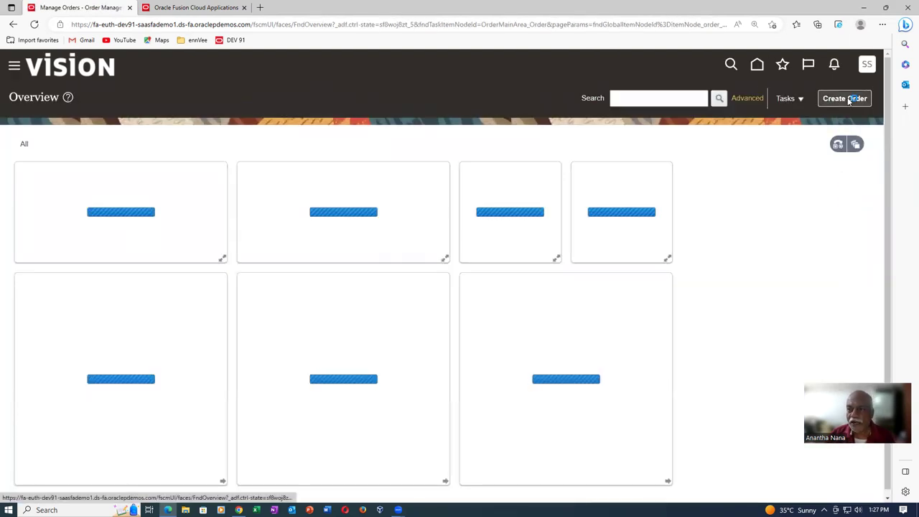
click(846, 101)
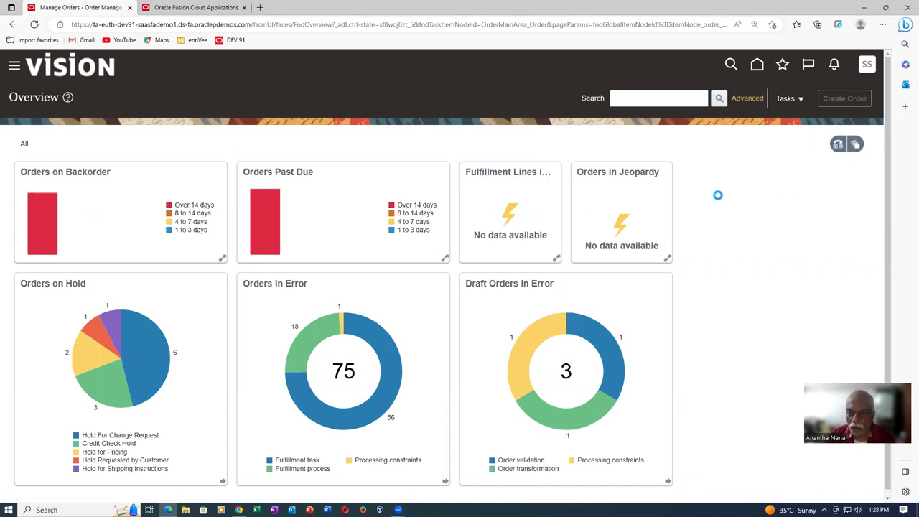
click(668, 175)
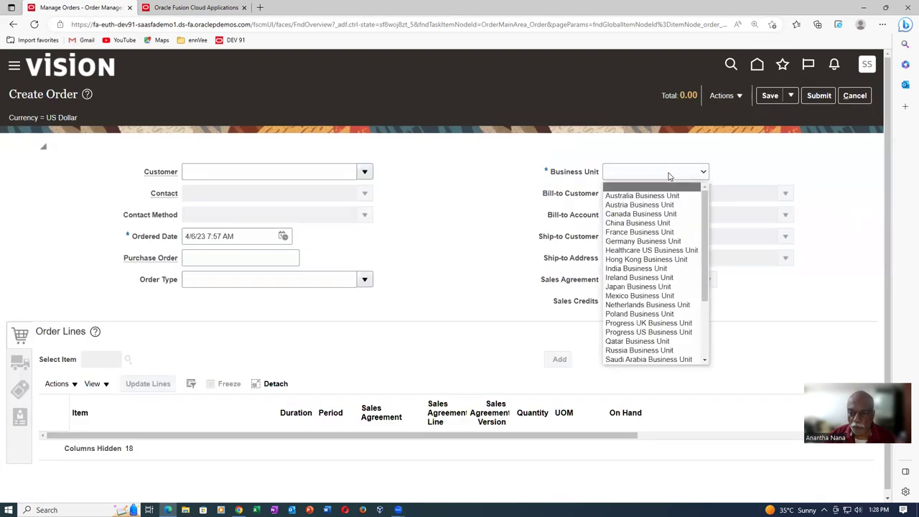
scroll(707, 324, down, 3)
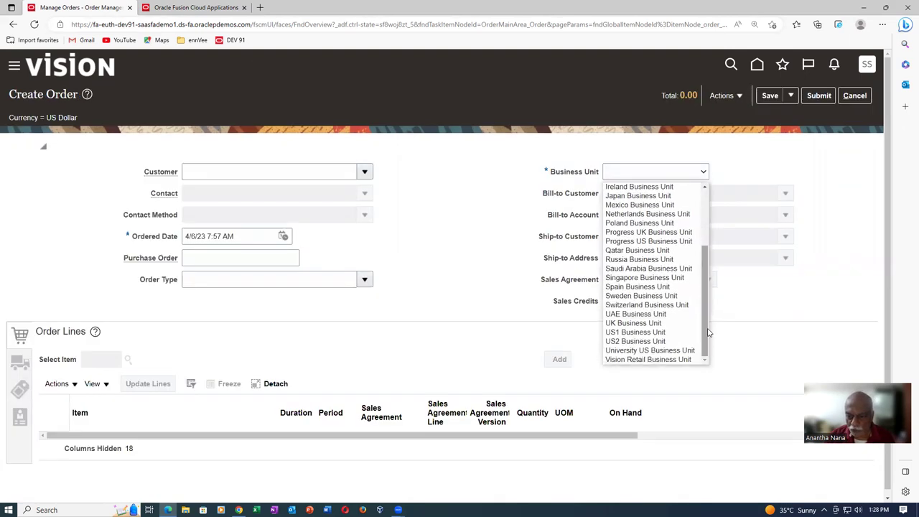
click(636, 332)
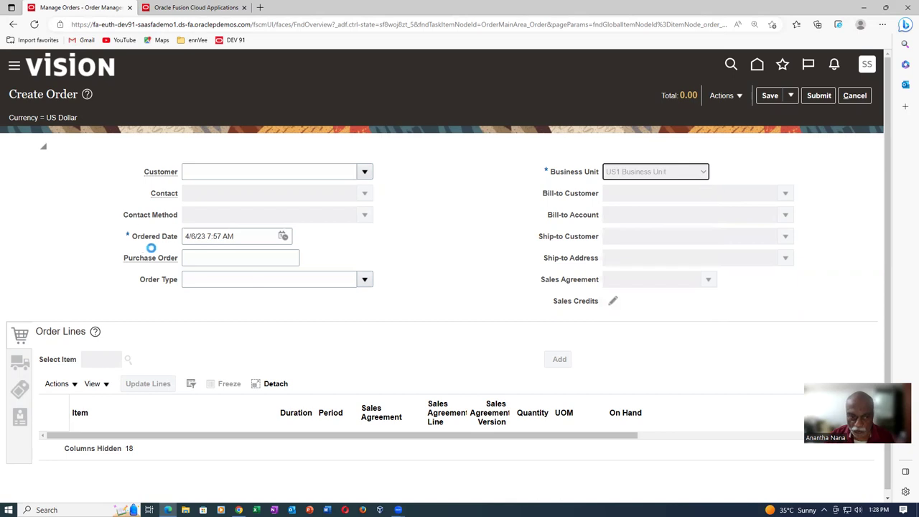
Set the order's customer to Computer Service and Rentals.
click(240, 171)
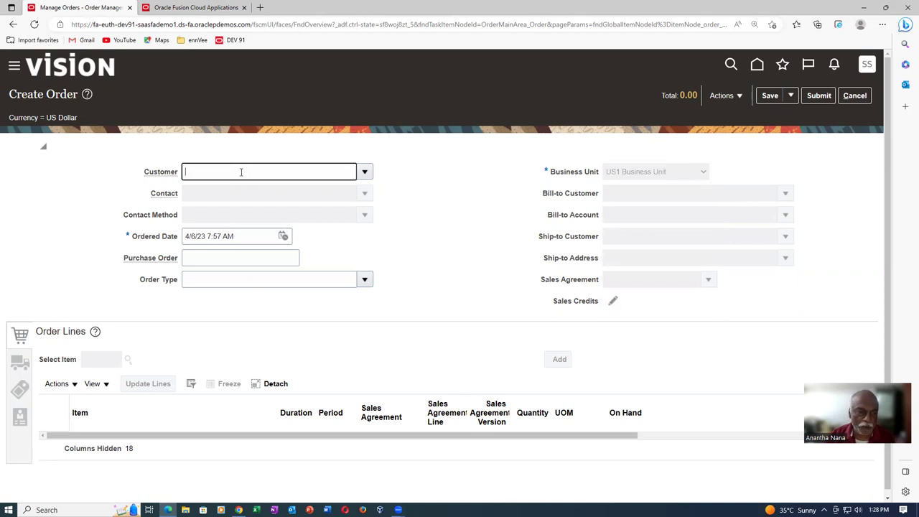
text(com)
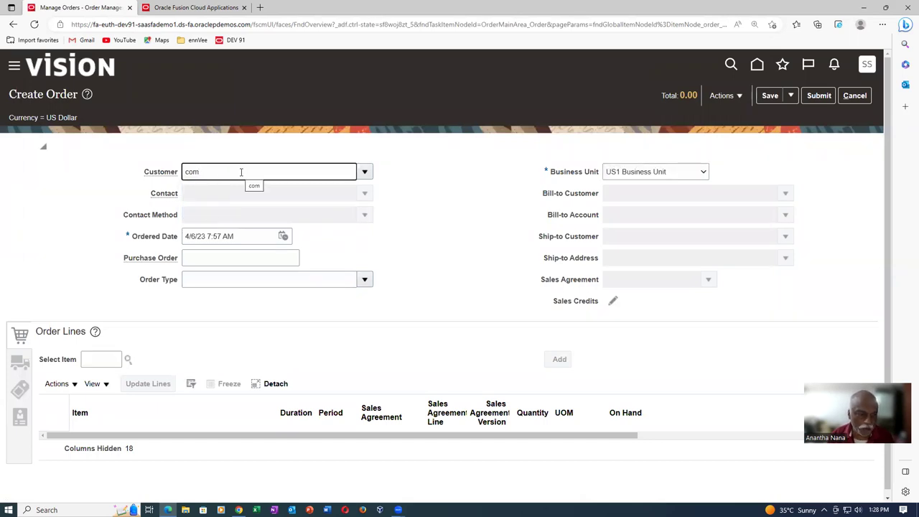
text(p)
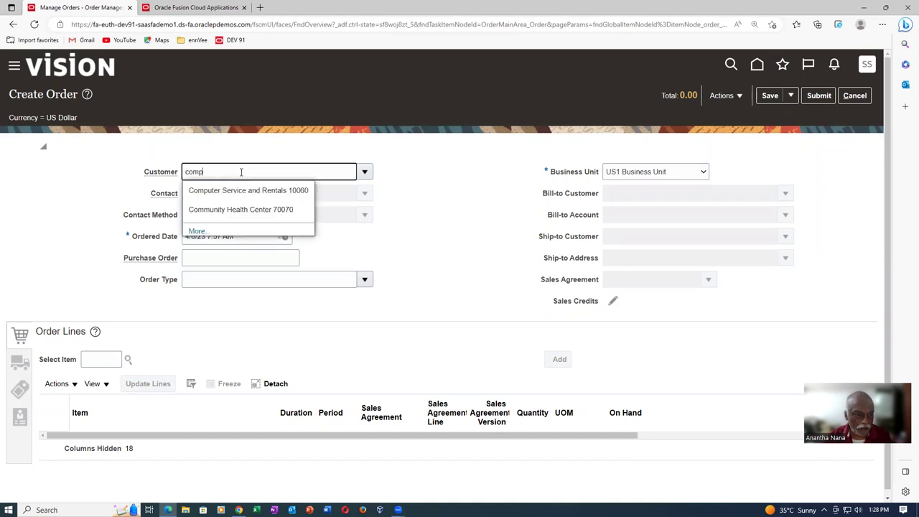
click(251, 190)
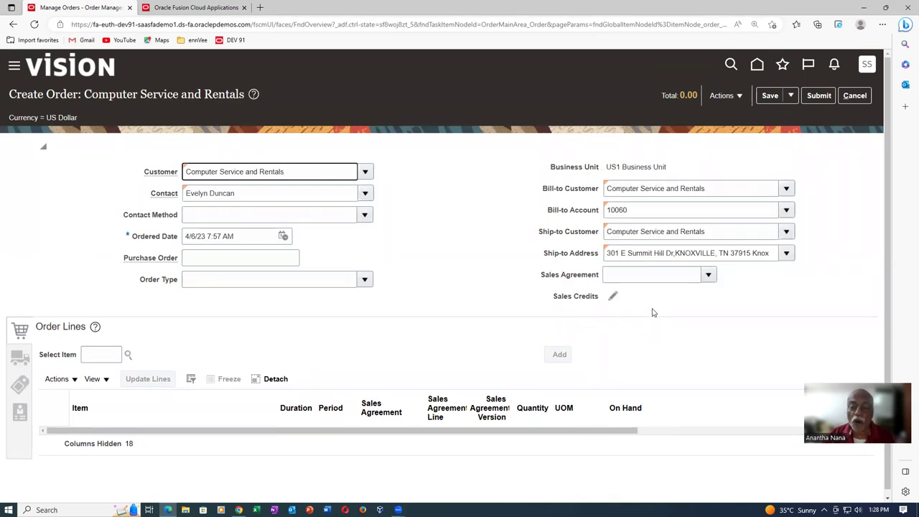
Review the pricing segment and pricing strategy that apply to the order, and close the details.
click(723, 98)
click(751, 188)
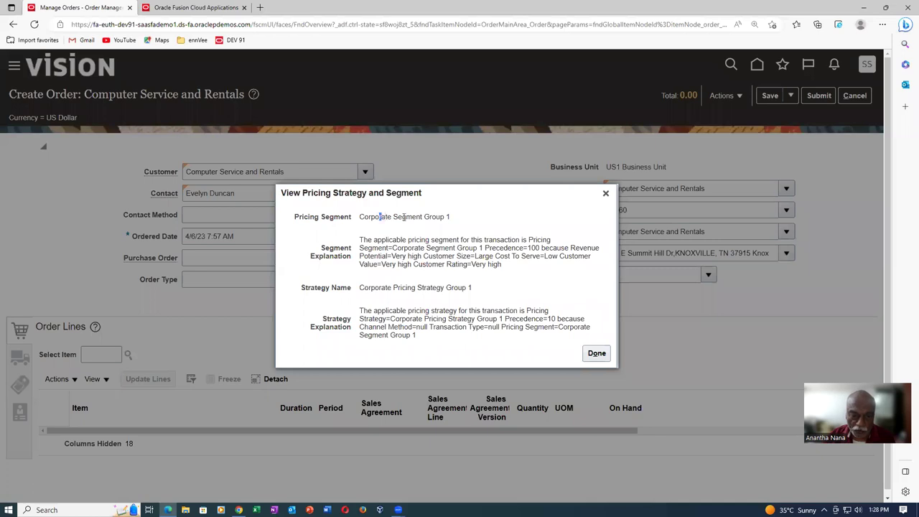
drag(380, 216, 474, 222)
drag(360, 287, 496, 289)
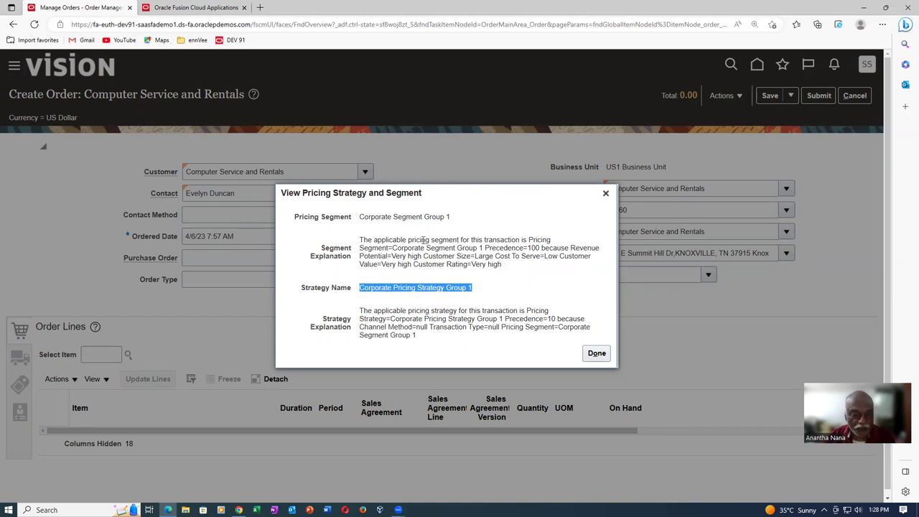
click(600, 353)
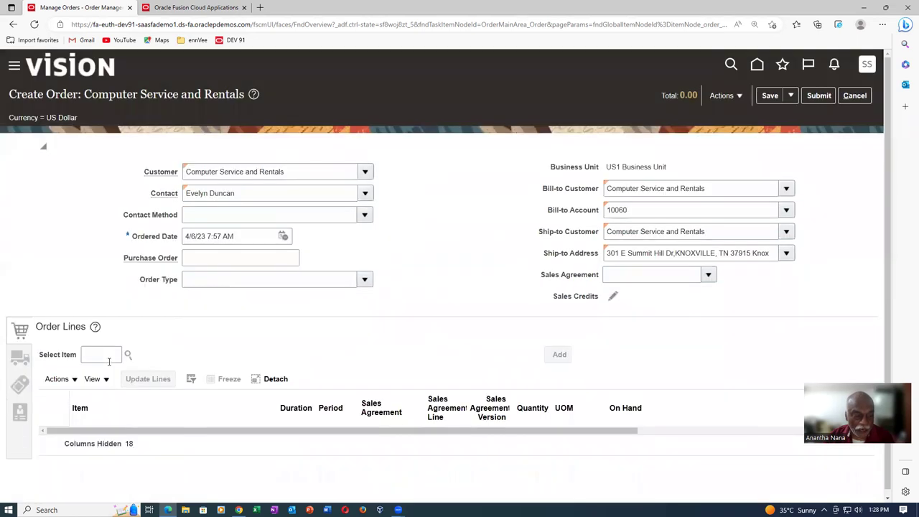
Add an order line for item p50_b_to_b_buy with a quantity of 20 Ea.
click(104, 355)
text(p50_t)
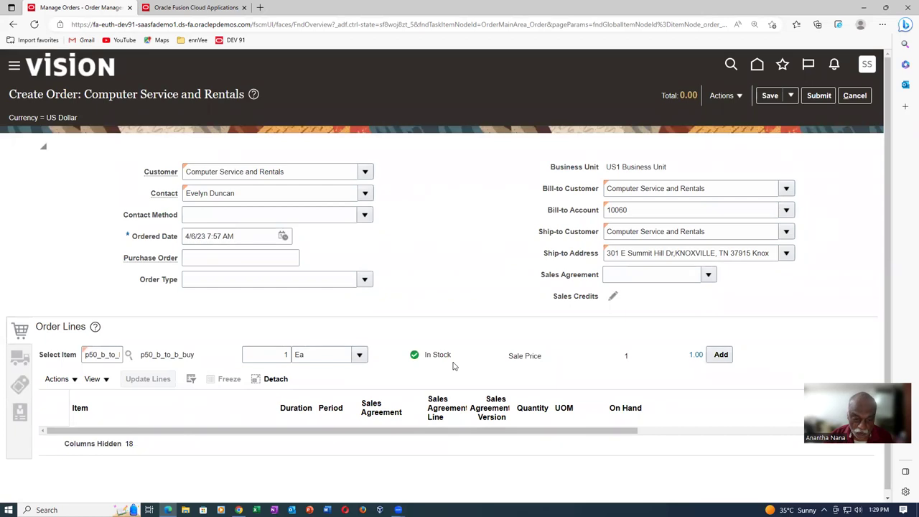
double_click(290, 356)
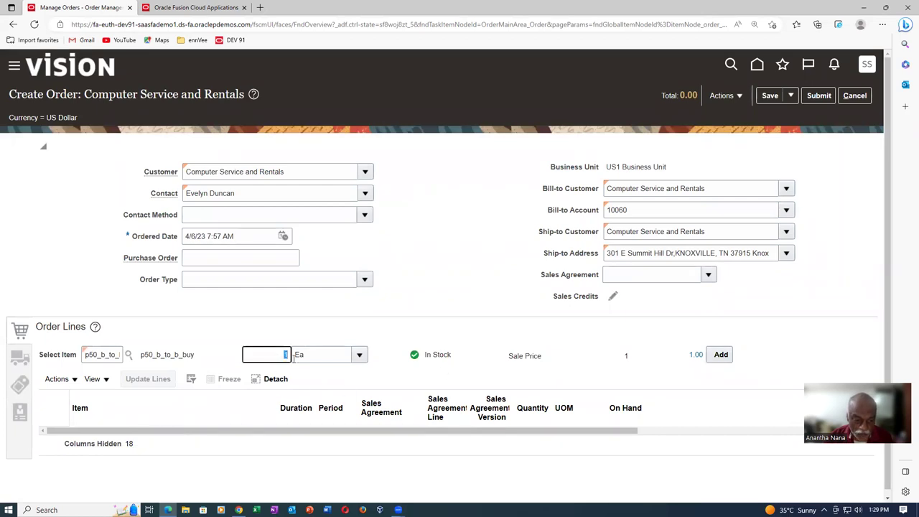
text(20)
key(Tab)
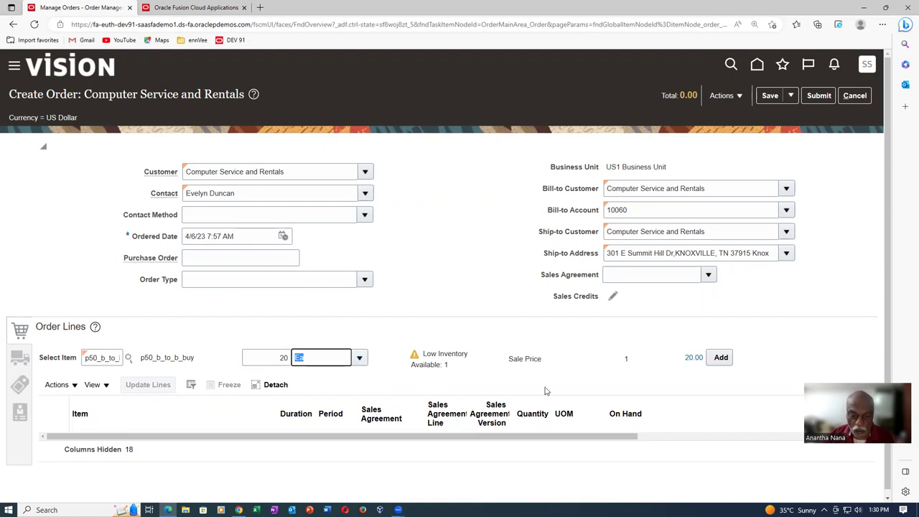
click(720, 357)
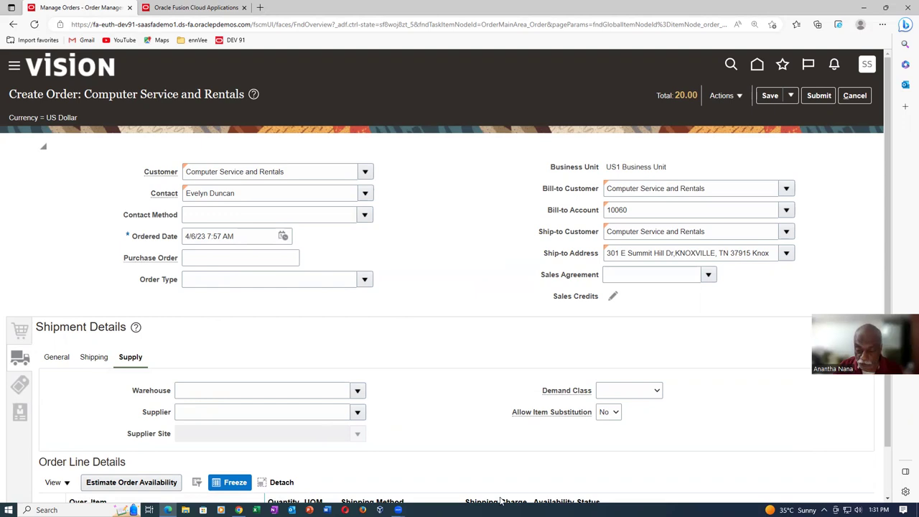
Examine the order line's fields and the columns available for the order lines table.
drag(645, 460, 651, 460)
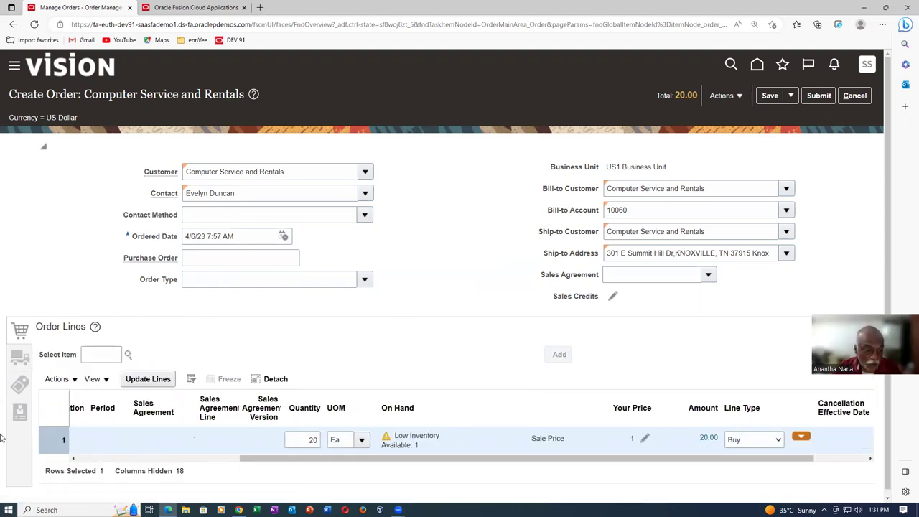
click(94, 379)
mouse_move(166, 264)
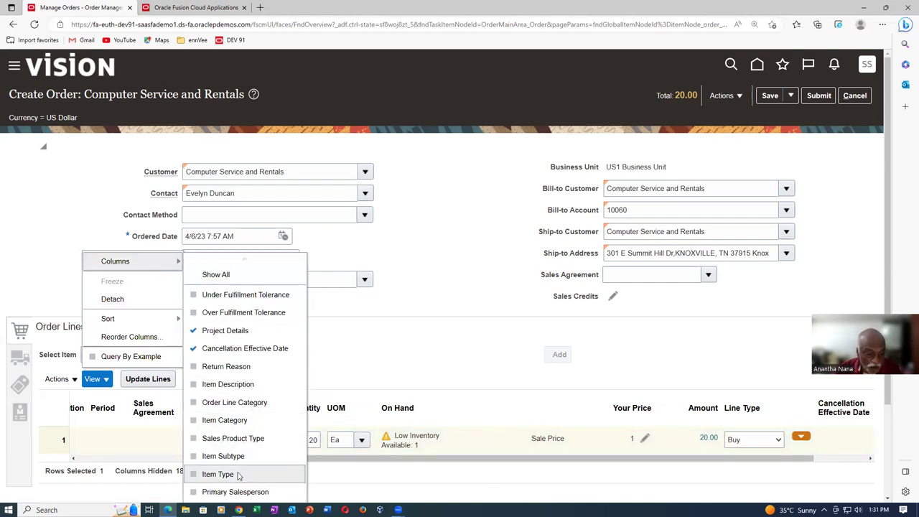
scroll(240, 472, down, 5)
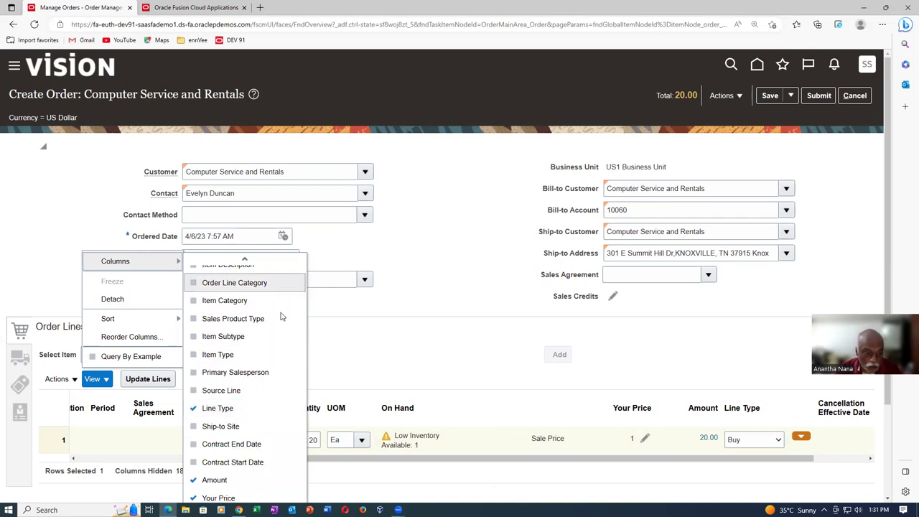
click(469, 366)
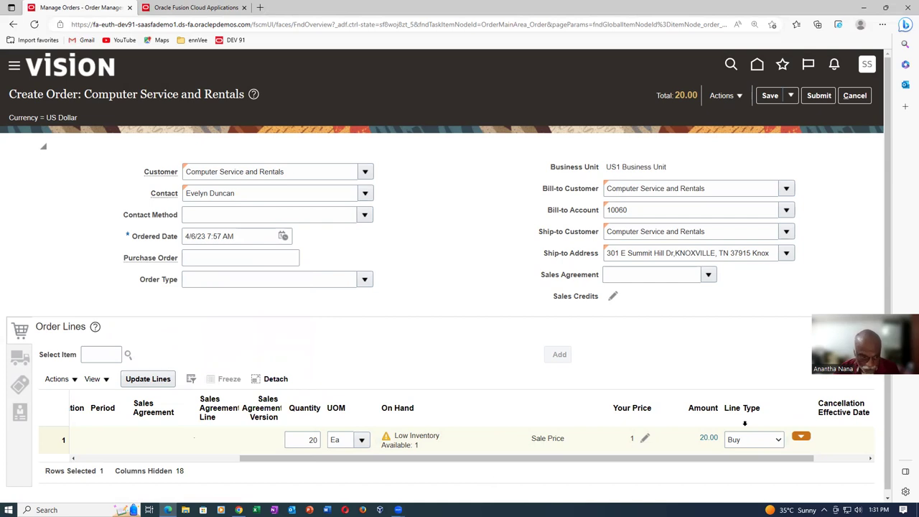
click(101, 380)
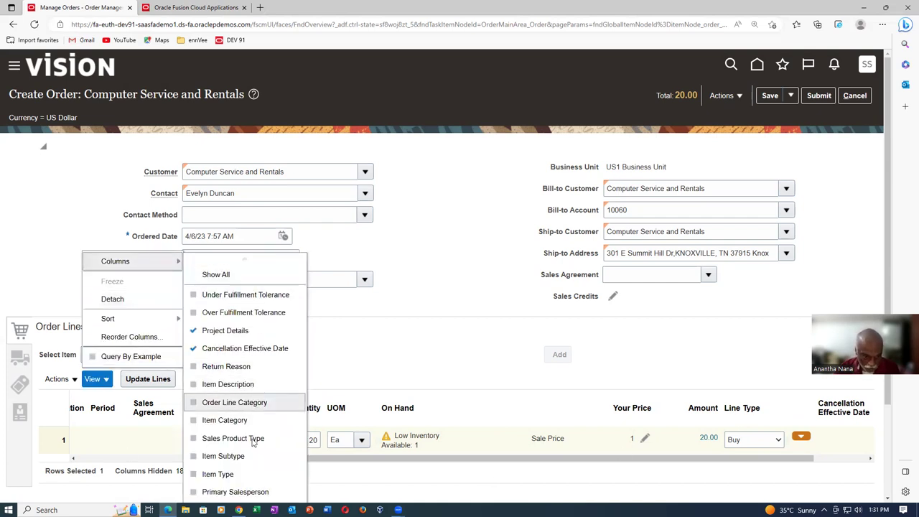
scroll(248, 459, down, 1)
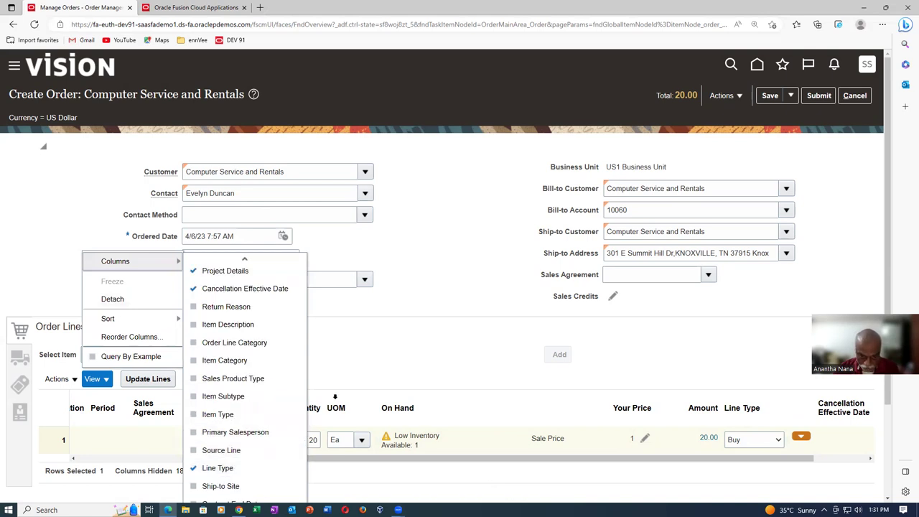
click(455, 333)
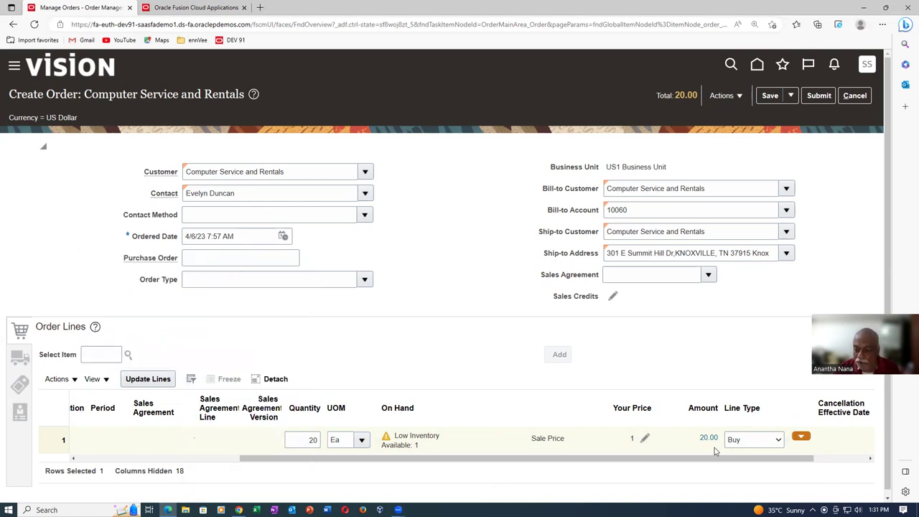
Set the order line's type to p50_Default_DOO and submit the sales order.
click(749, 445)
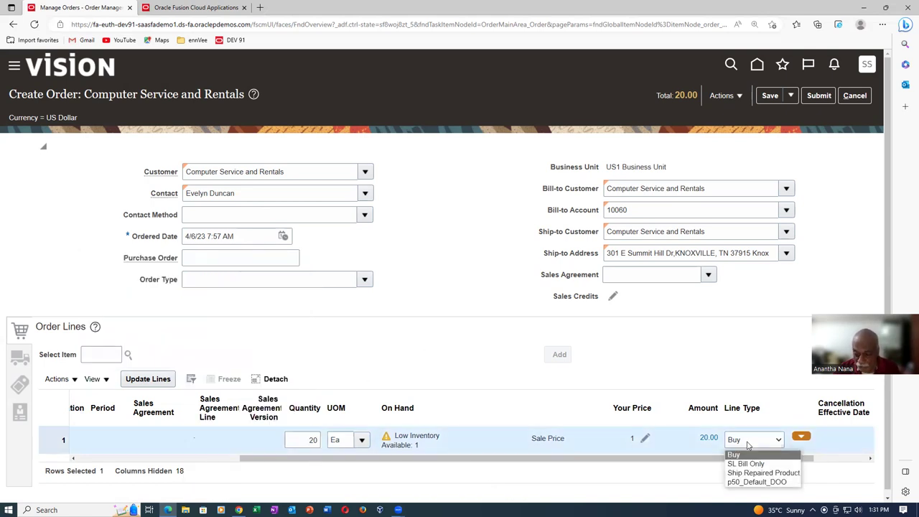
click(744, 483)
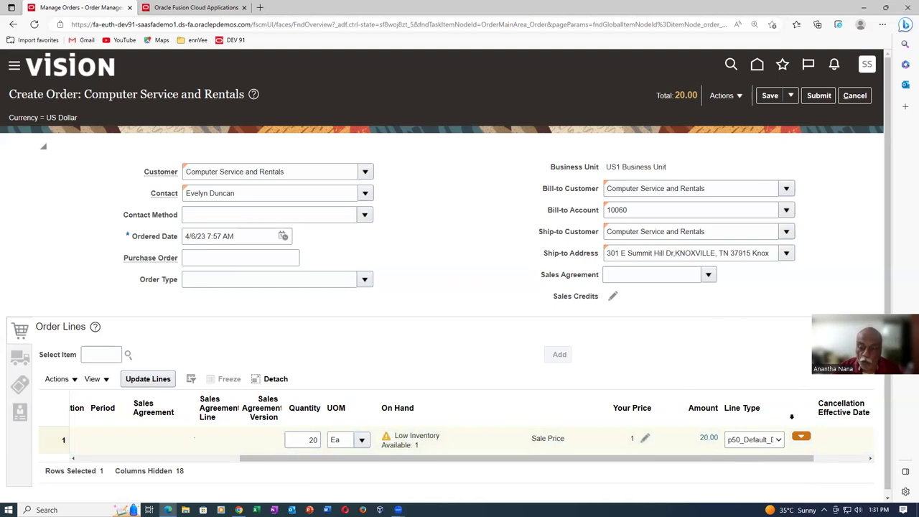
click(819, 95)
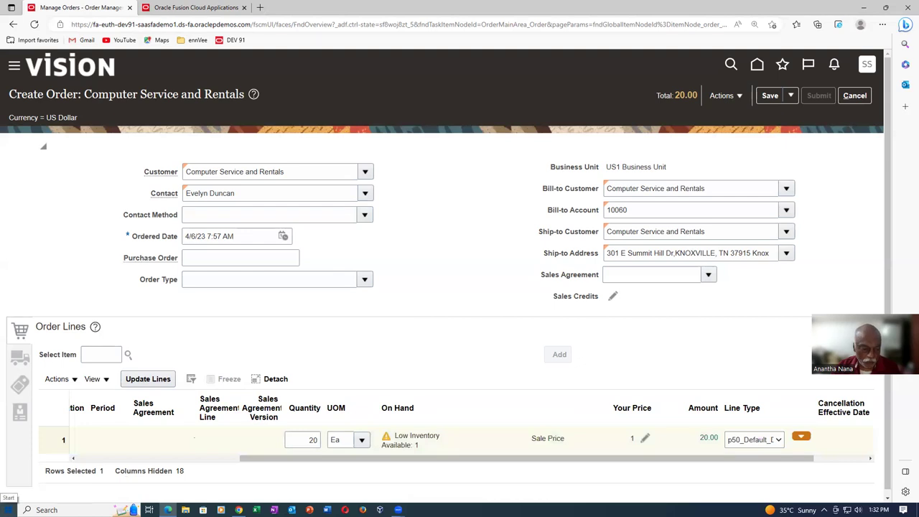
Switch to Notepad, place its window beside the order confirmation, and note the submitted sales order's number with the label SO.
key(super)
text(note)
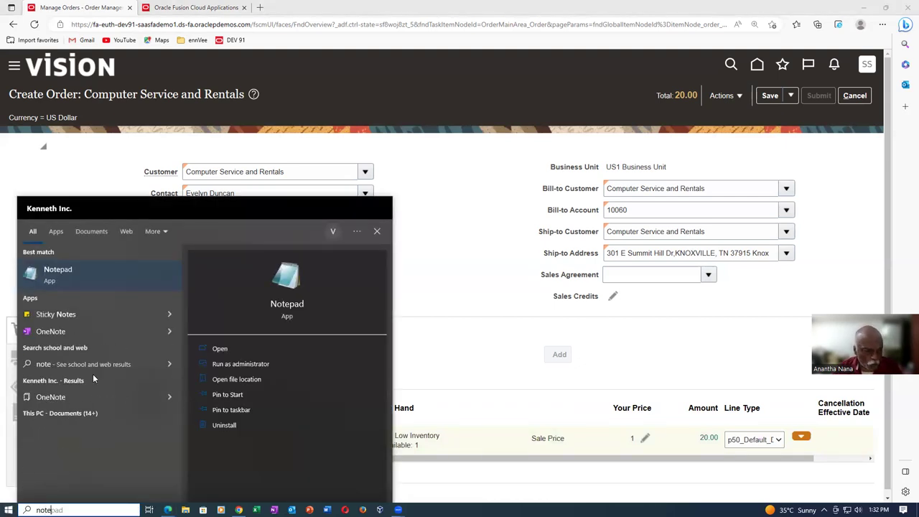
click(102, 268)
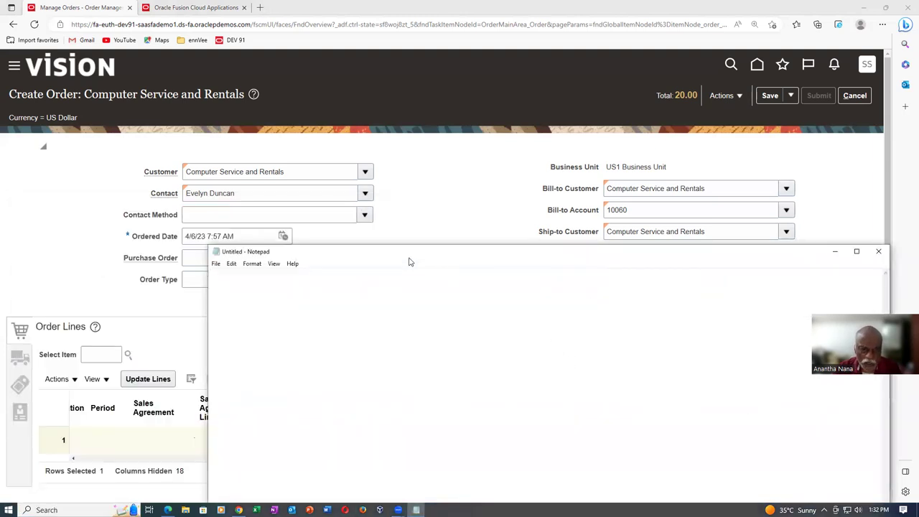
drag(391, 256, 739, 271)
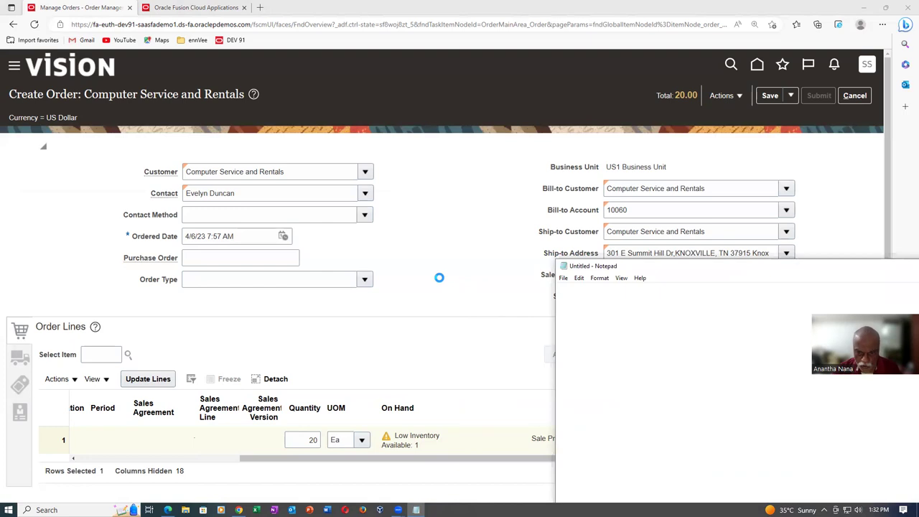
key(Return)
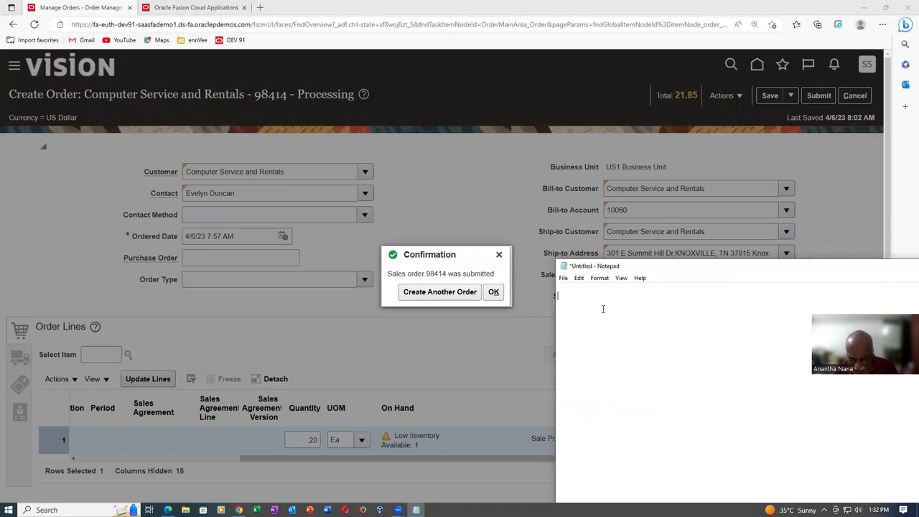
key(Return)
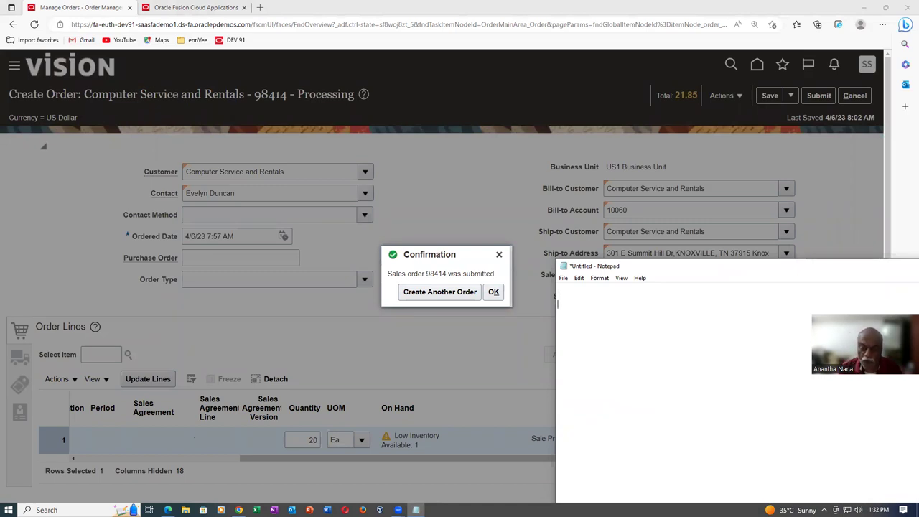
text(SO )
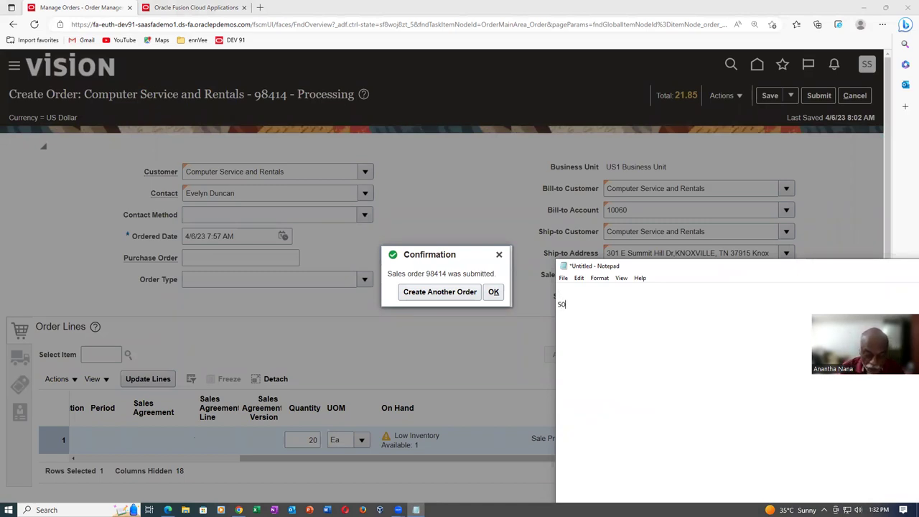
text( 98414)
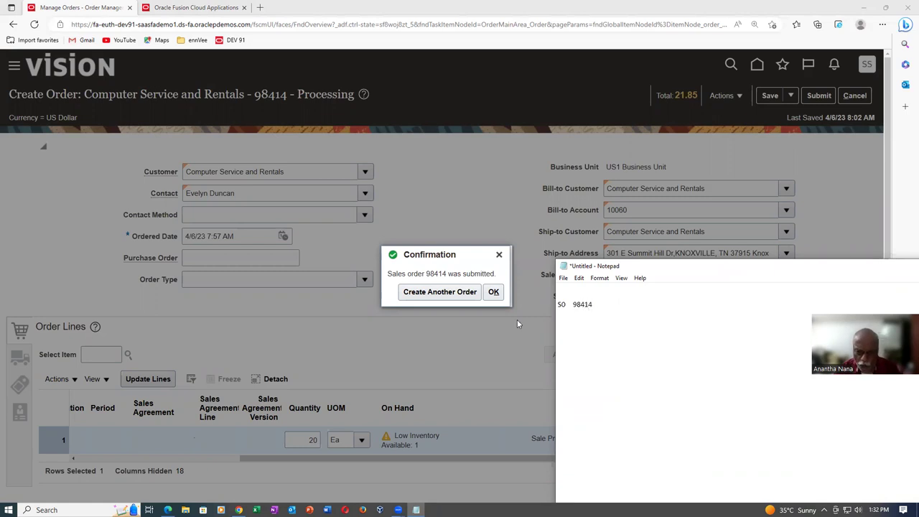
Close the submission confirmation and switch the submitted sales order to the fulfillment view.
click(494, 292)
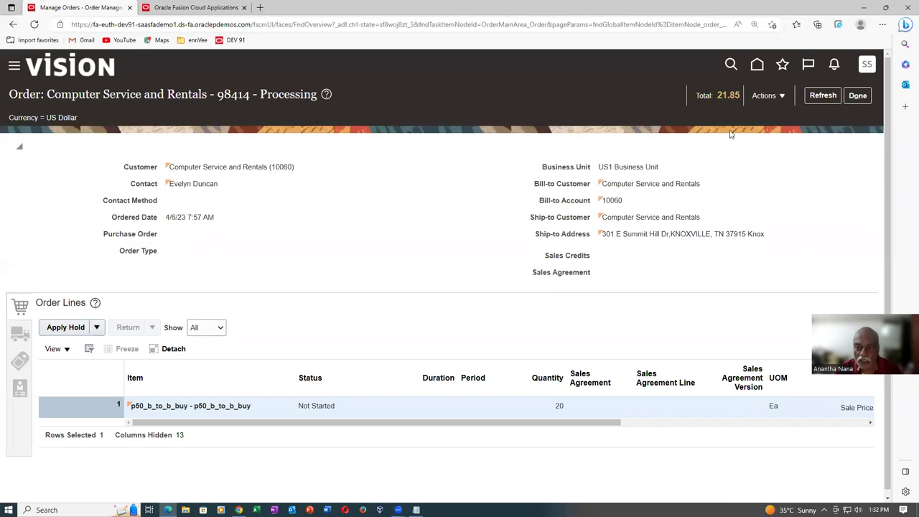
click(772, 96)
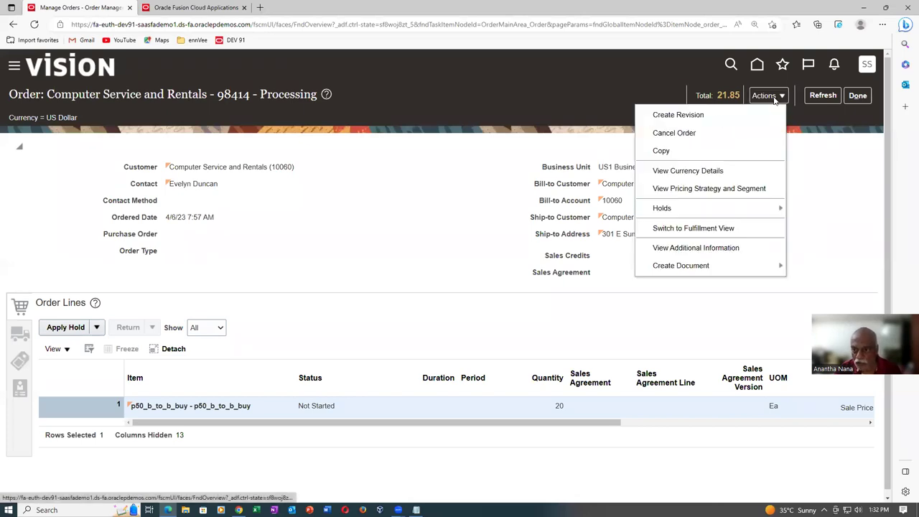
click(732, 227)
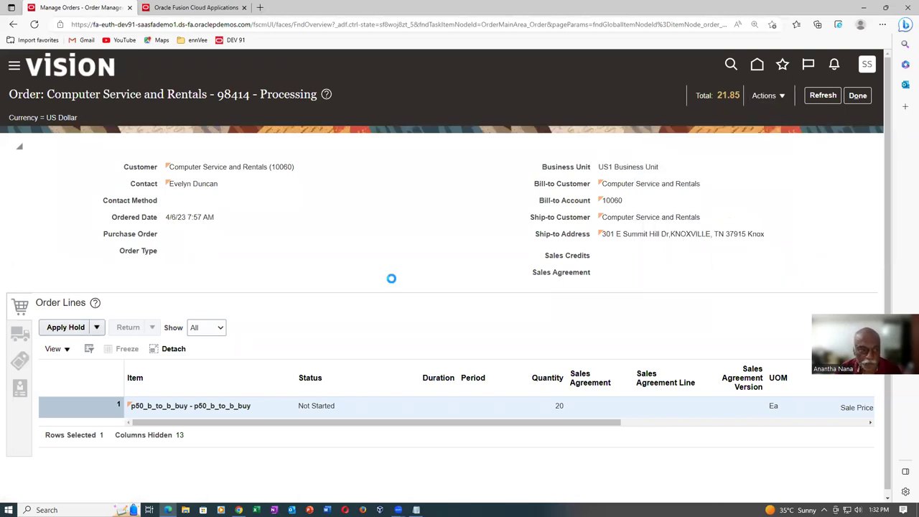
Duplicate the Oracle Fusion home page in an additional browser tab.
click(175, 8)
right_click(180, 7)
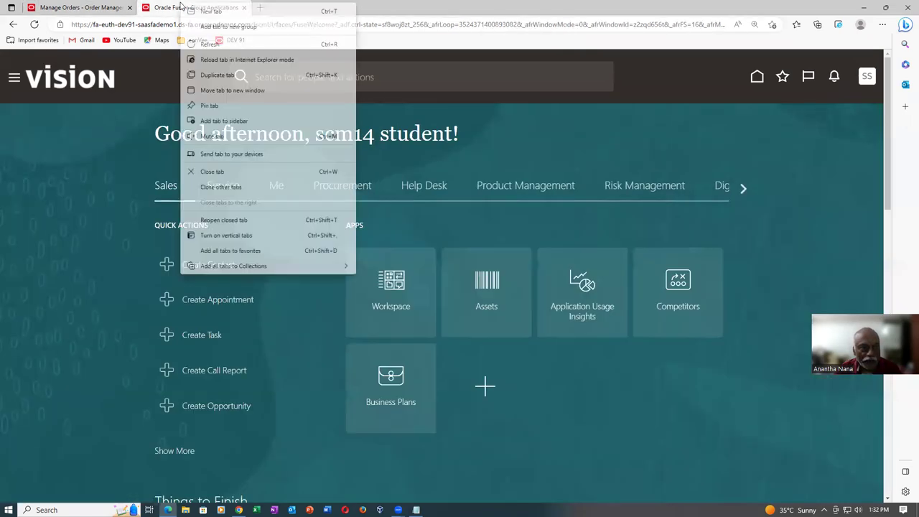
click(214, 75)
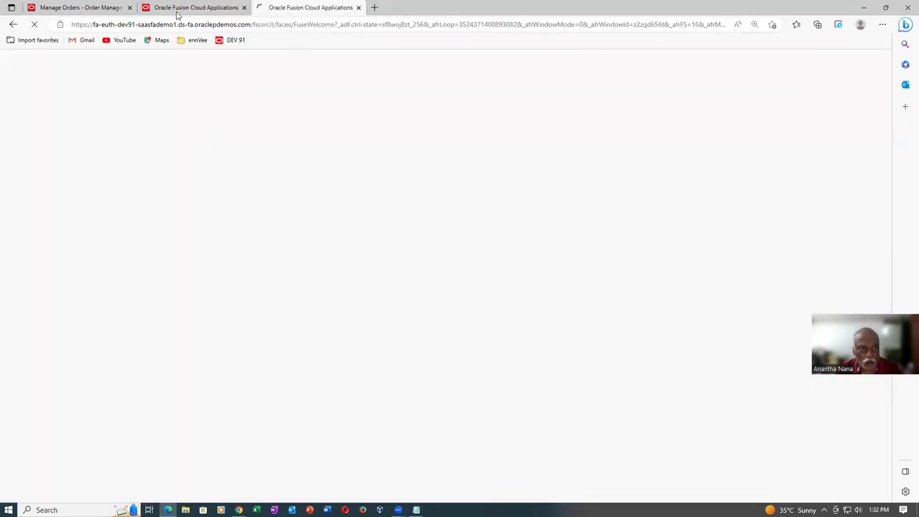
click(180, 10)
Return to the sales order and open the orchestration process of fulfillment line 1-1.
click(83, 8)
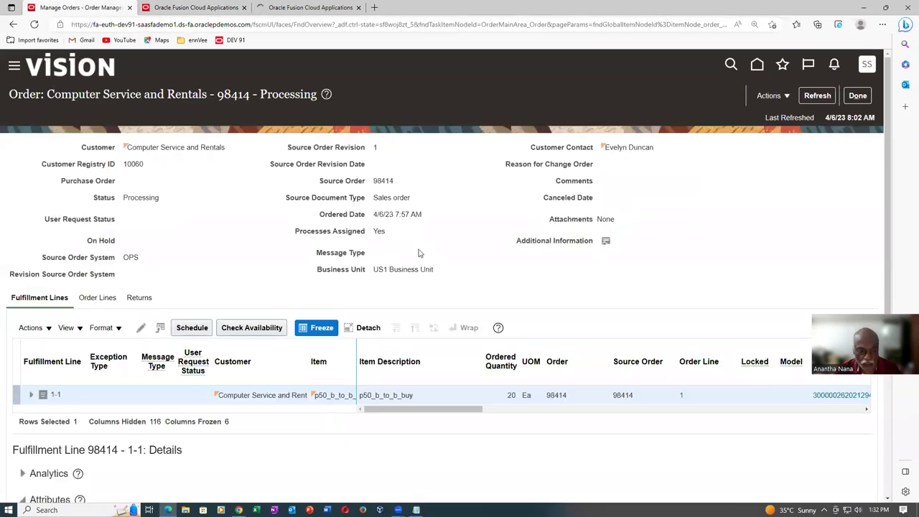
drag(422, 410, 471, 421)
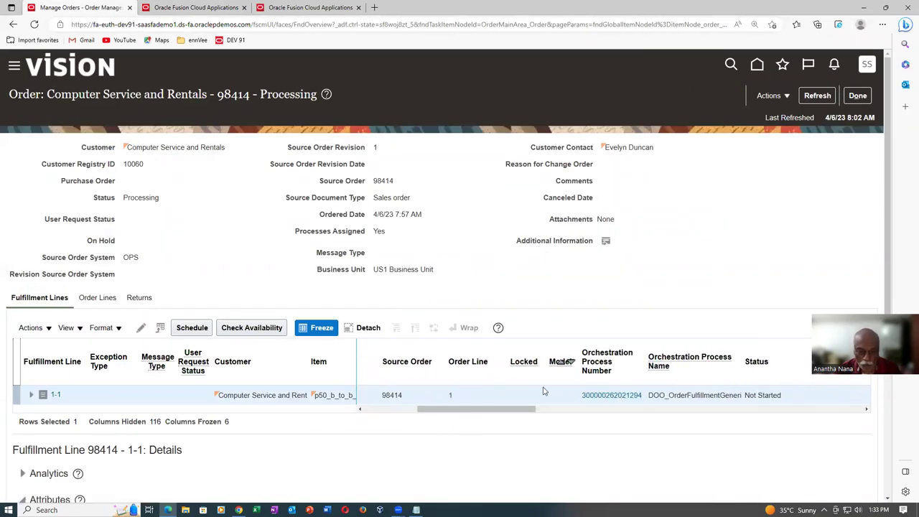
click(610, 395)
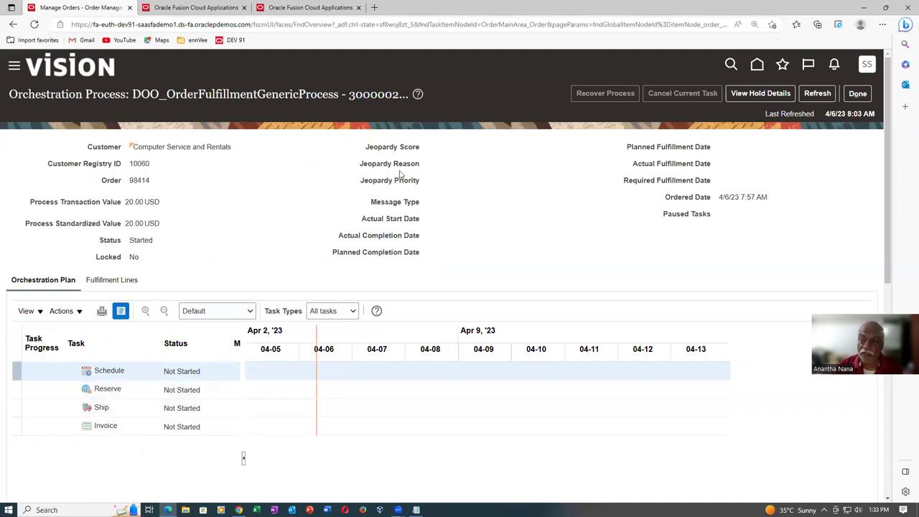
Refresh the orchestration process repeatedly and check the status of the Schedule, Reserve, Ship and Invoice tasks.
click(816, 94)
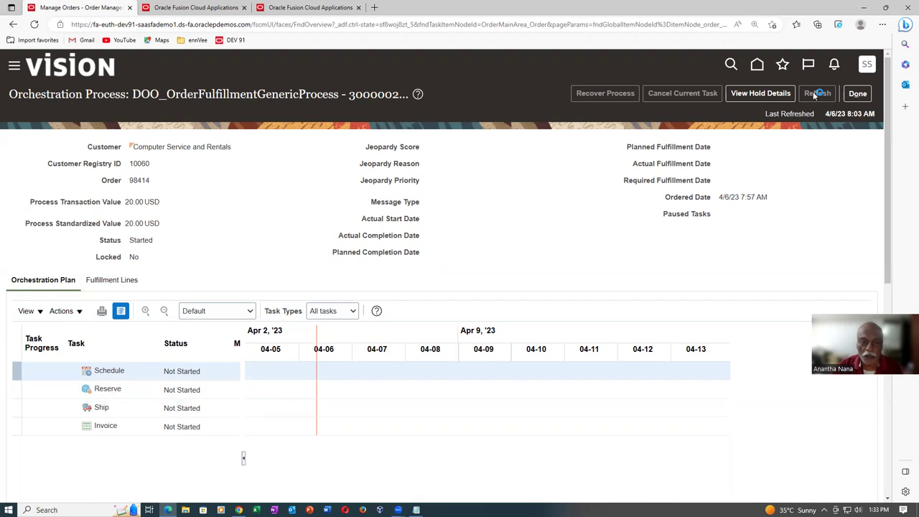
click(817, 94)
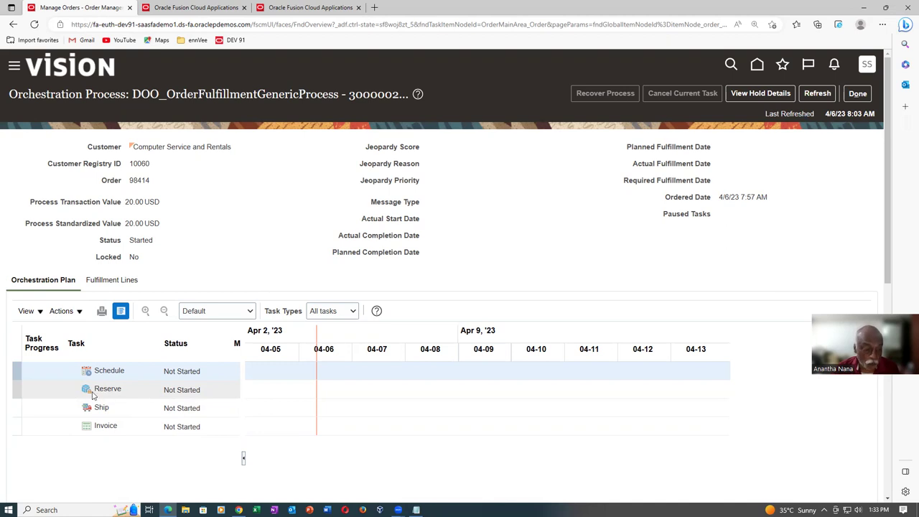
click(814, 94)
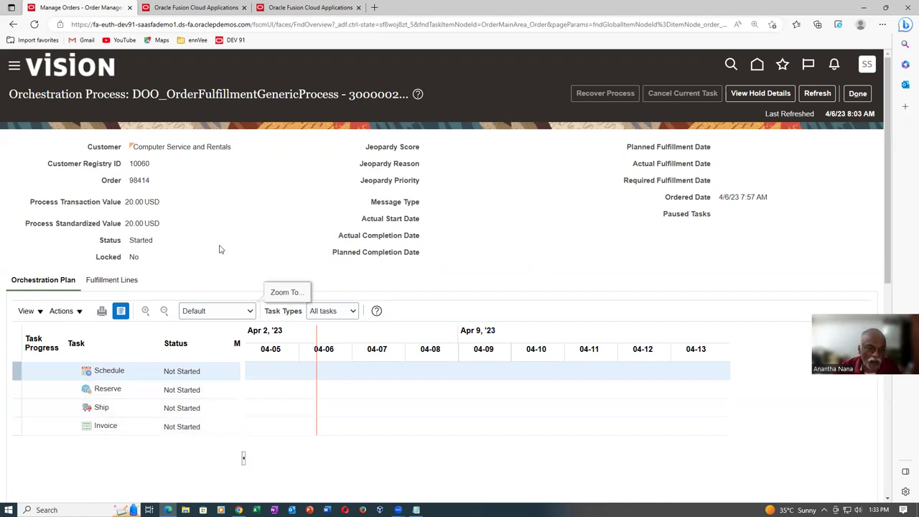
click(813, 94)
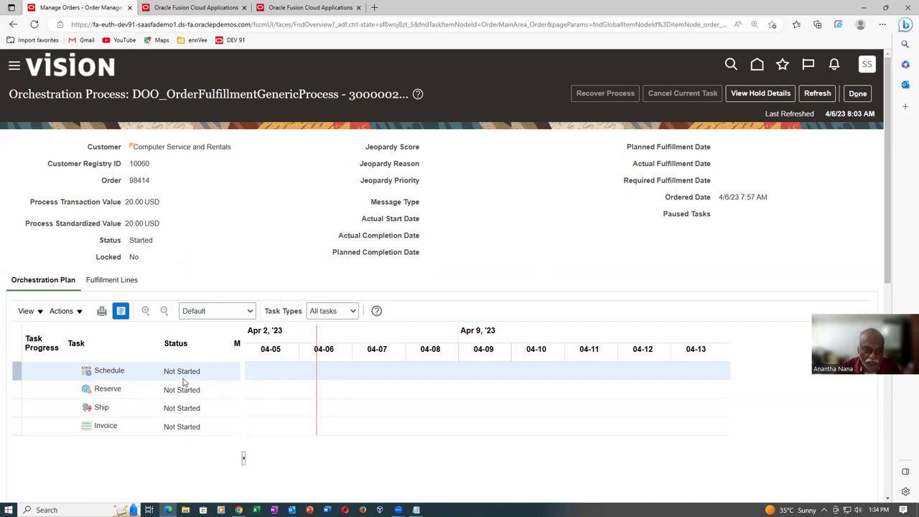
click(824, 94)
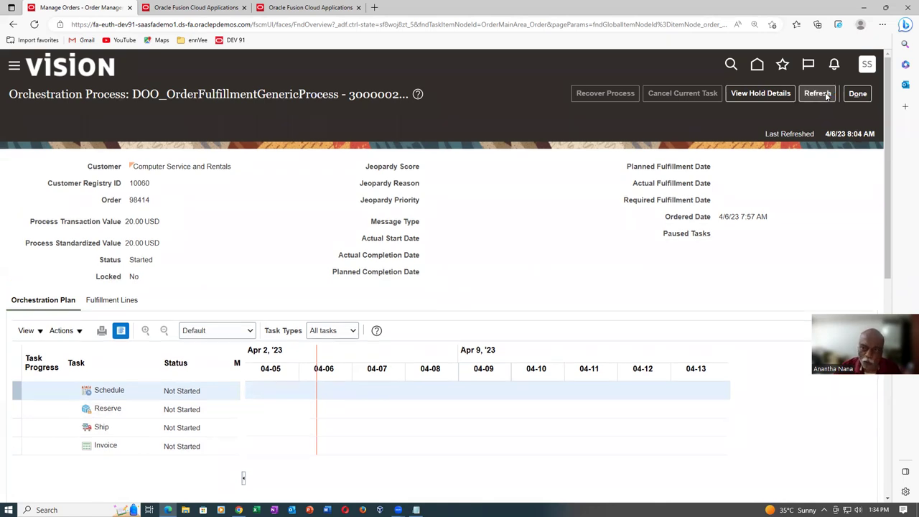
click(827, 97)
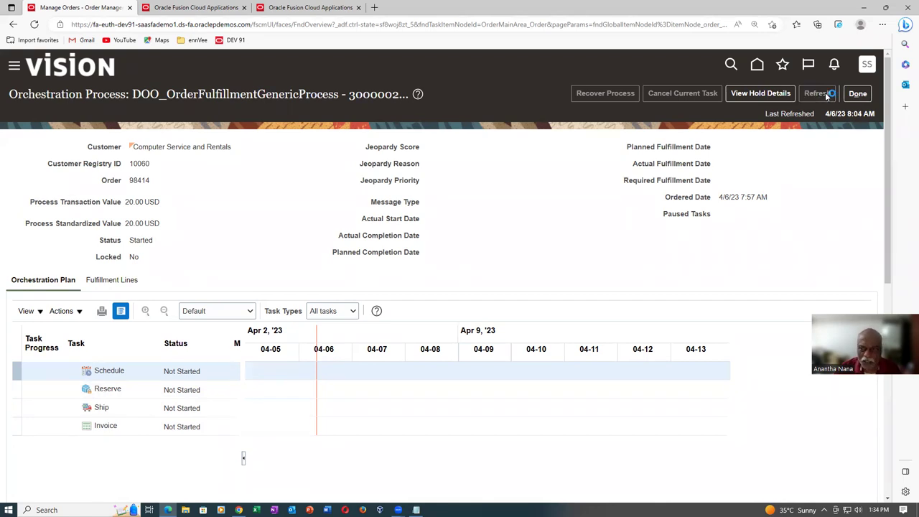
click(827, 97)
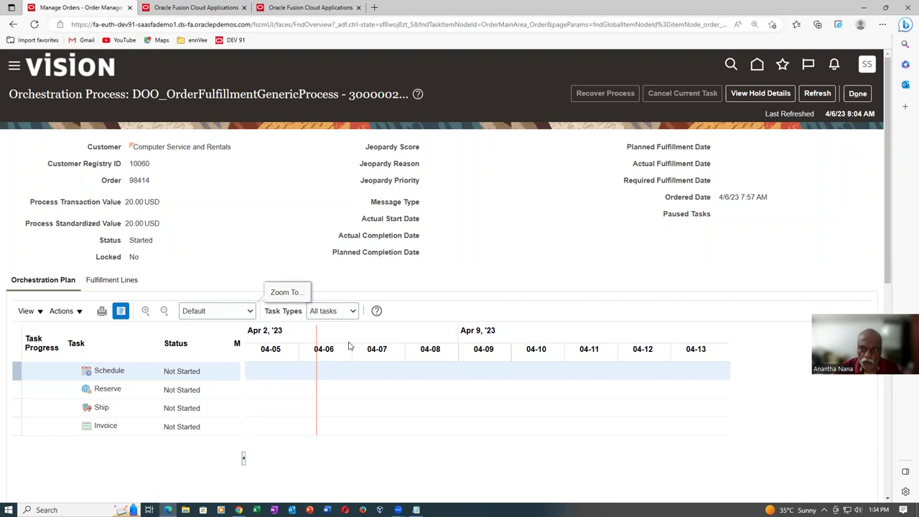
click(815, 94)
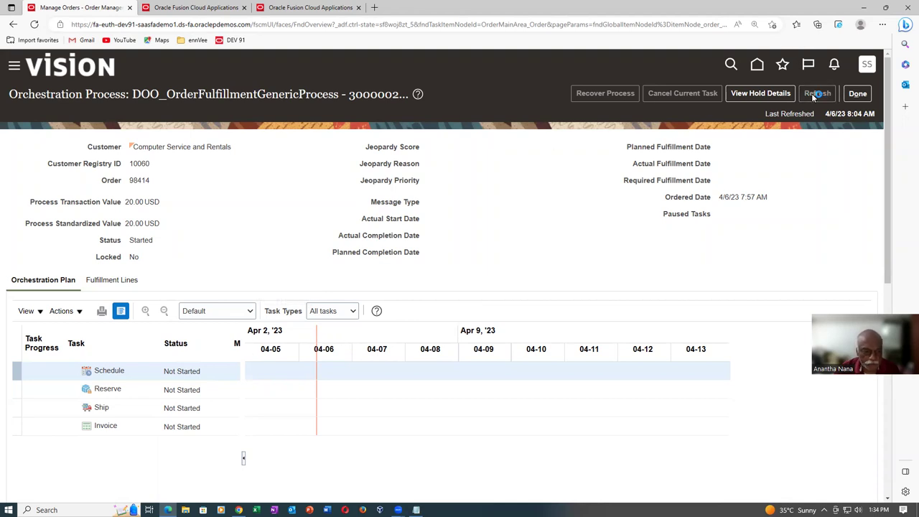
In the home page's browser tab, go to Setup and Maintenance and search for the task man%order%para%.
click(194, 9)
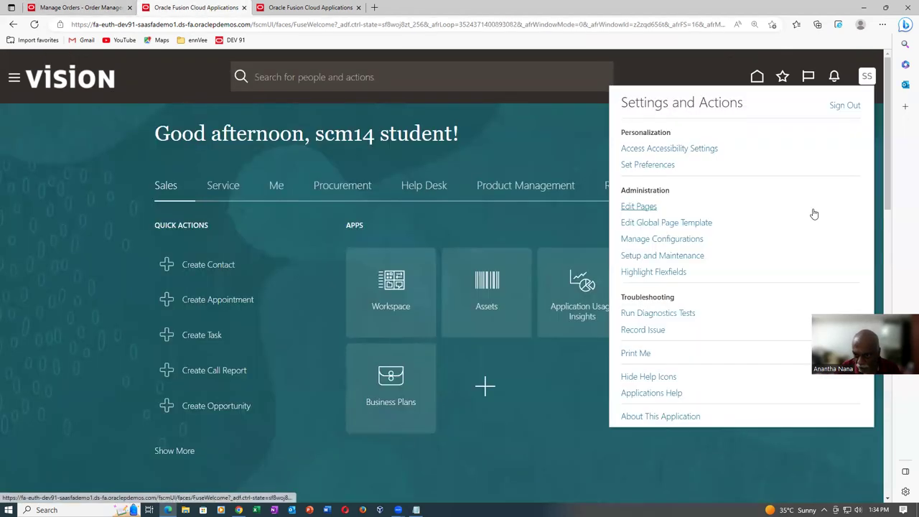
click(681, 256)
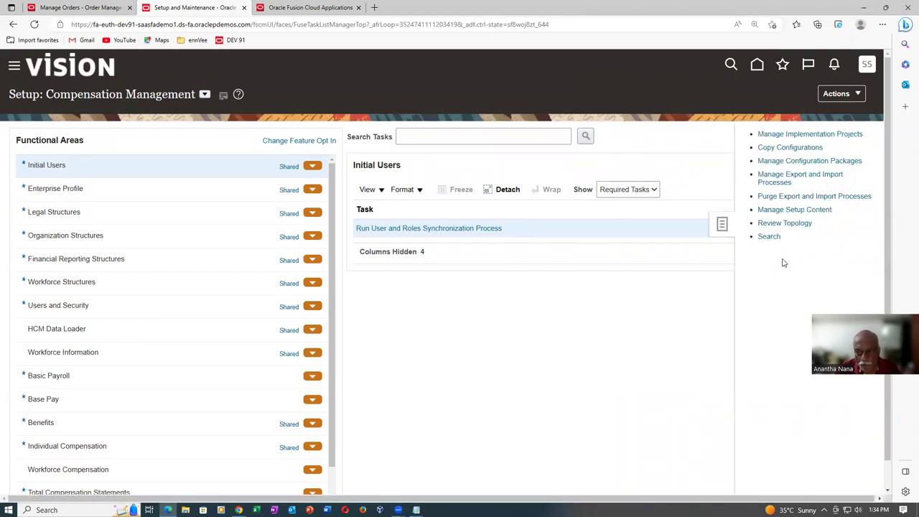
click(775, 240)
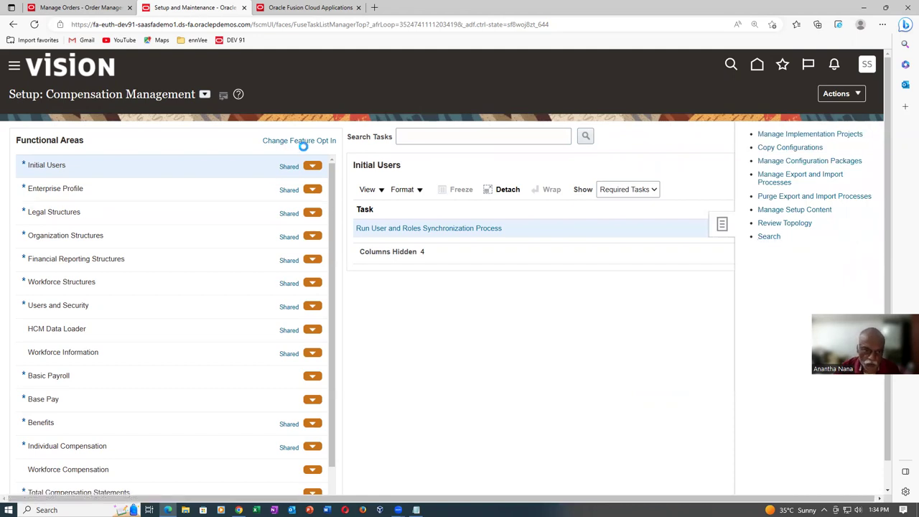
click(351, 137)
text(man%)
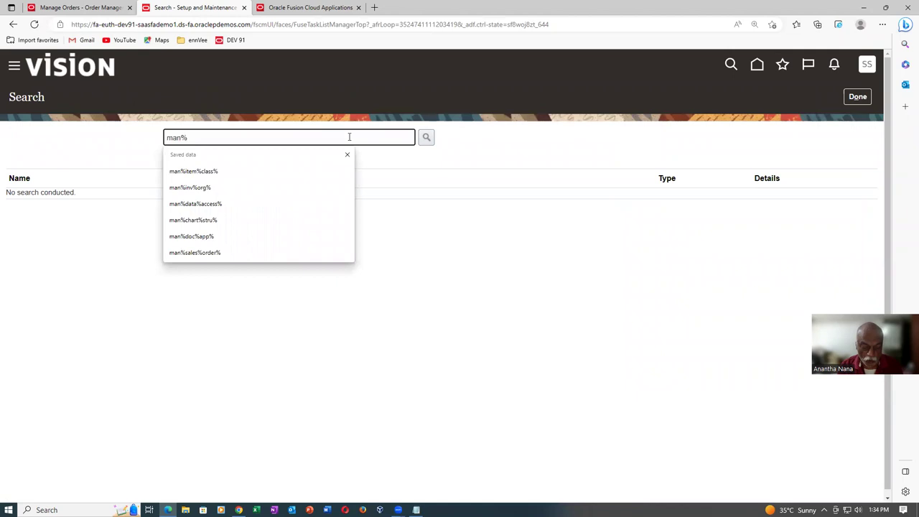
text(iorder%para%)
key(Return)
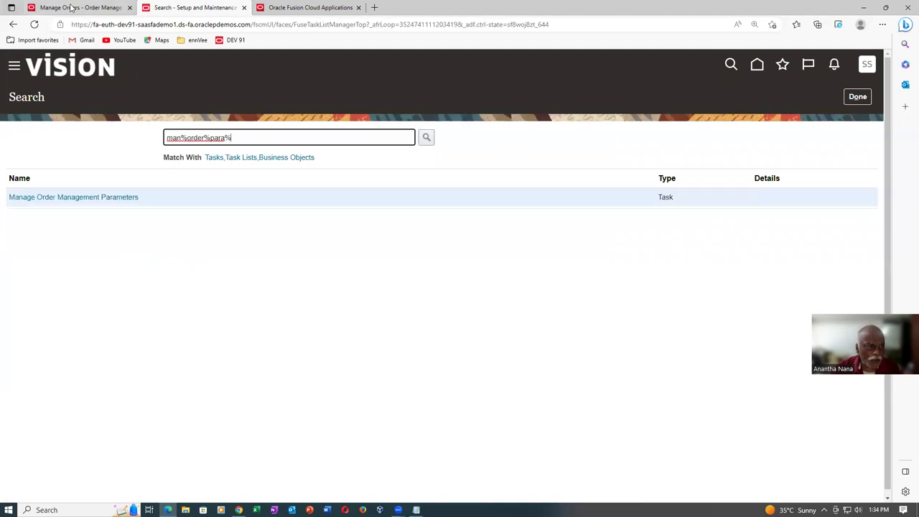
Go back to the order's orchestration process and refresh it to recheck its task progress.
click(71, 8)
click(816, 94)
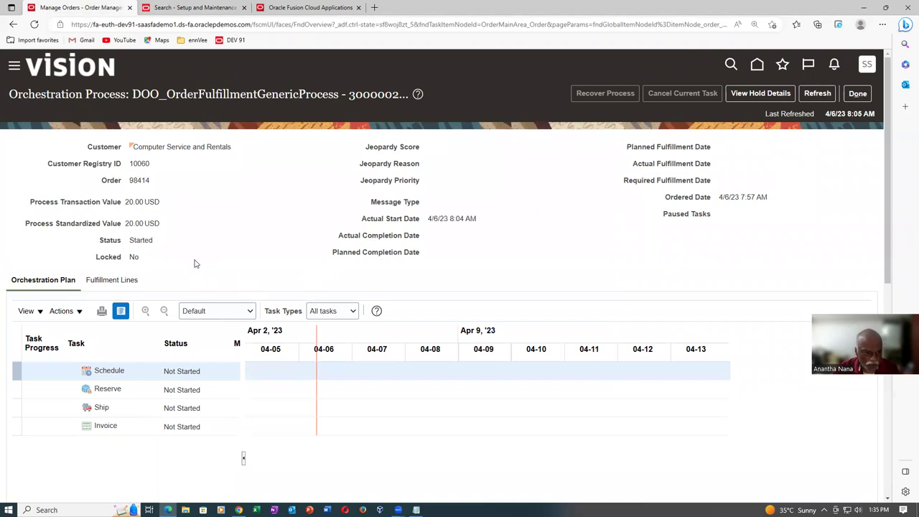
click(803, 100)
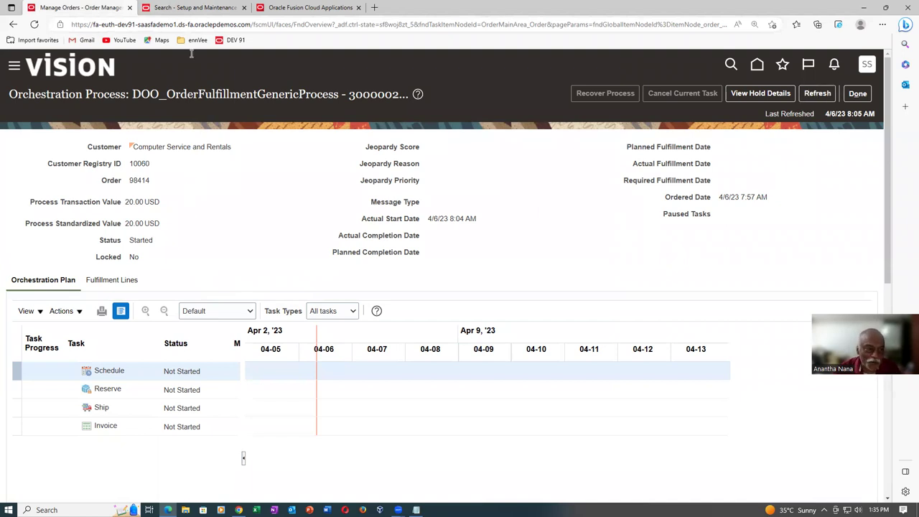
In Manage Order Management Parameters, filter the parameter names by %jeo% and review the Enable Orchestration Process Planning and Calculate Jeopardy setting.
click(191, 8)
click(120, 198)
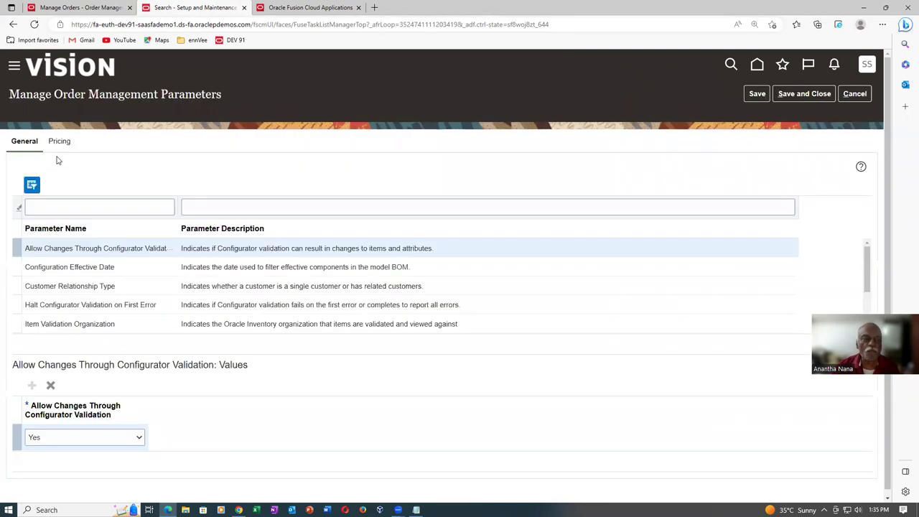
click(59, 206)
text(%)
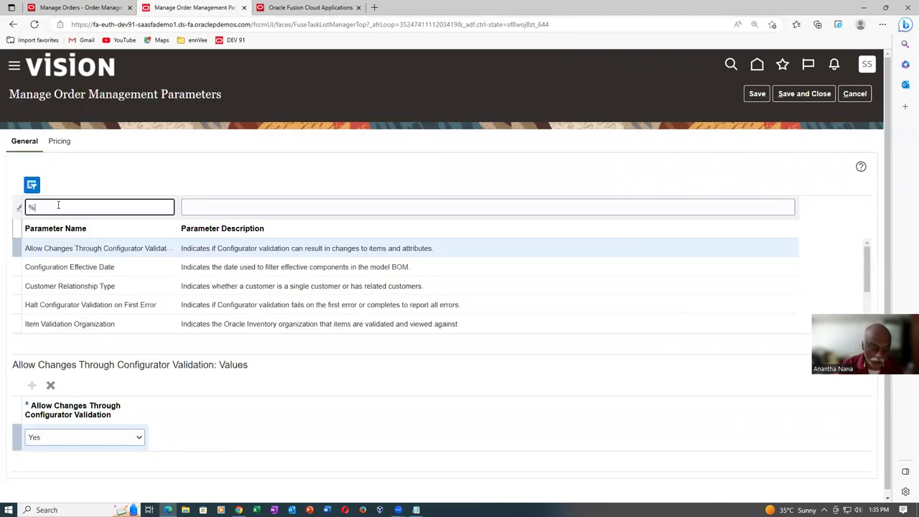
text(hje)
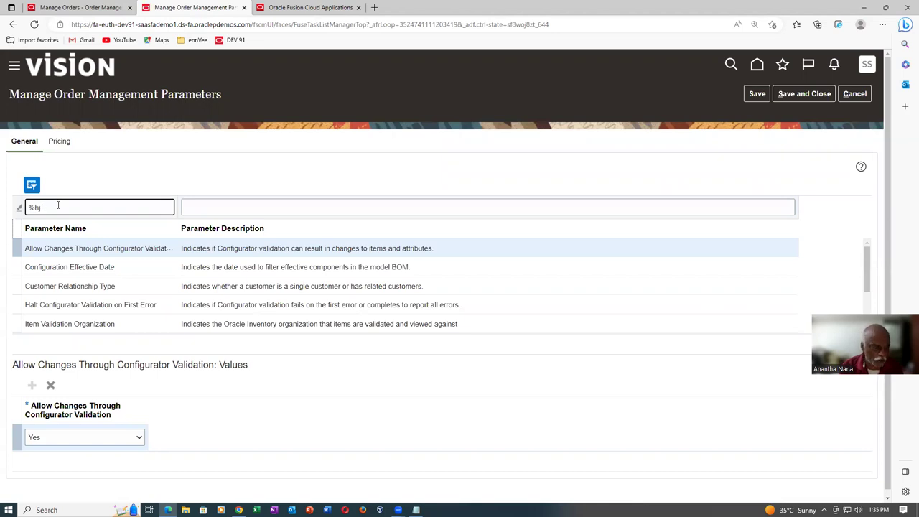
key(BackSpace)
text(jeo%)
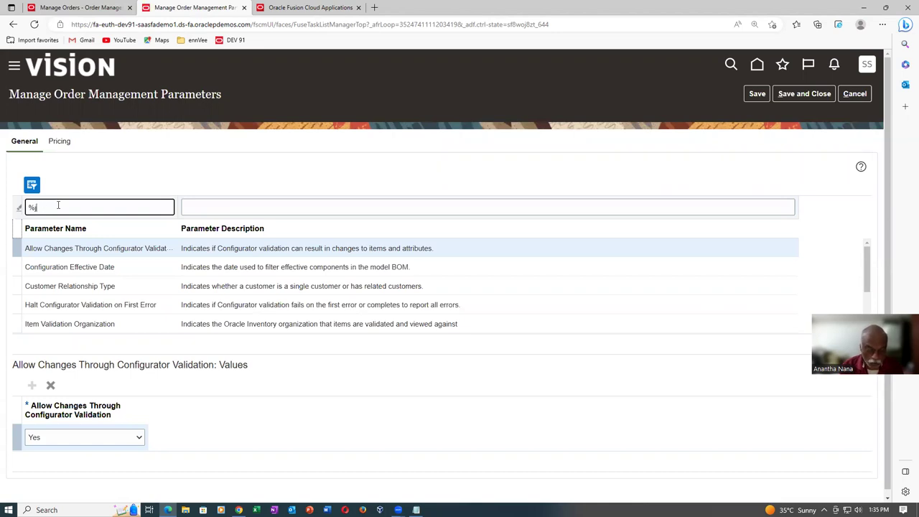
key(Return)
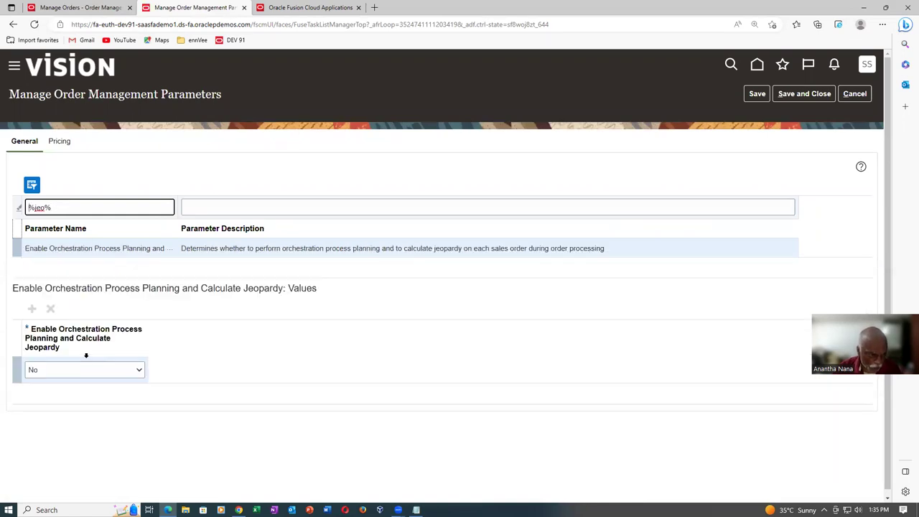
click(167, 255)
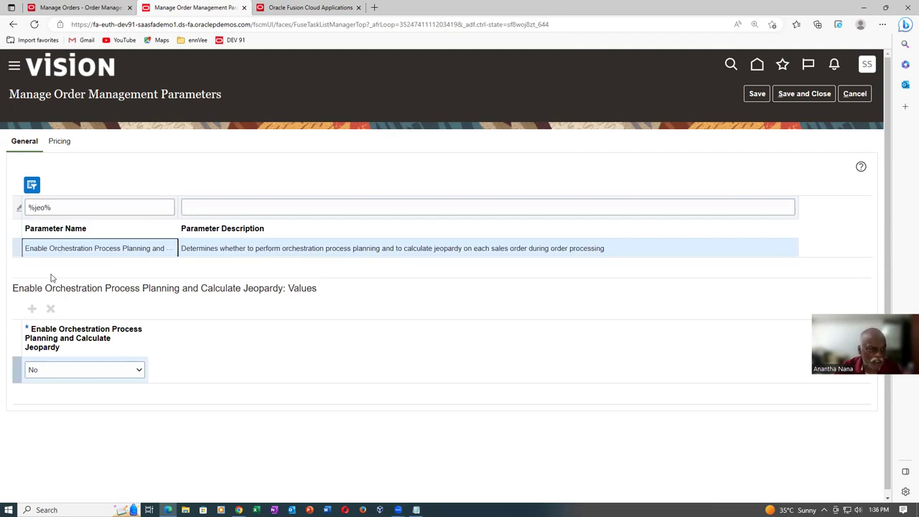
Return to the orchestration plan and keep refreshing it to follow the Schedule task's status.
click(76, 10)
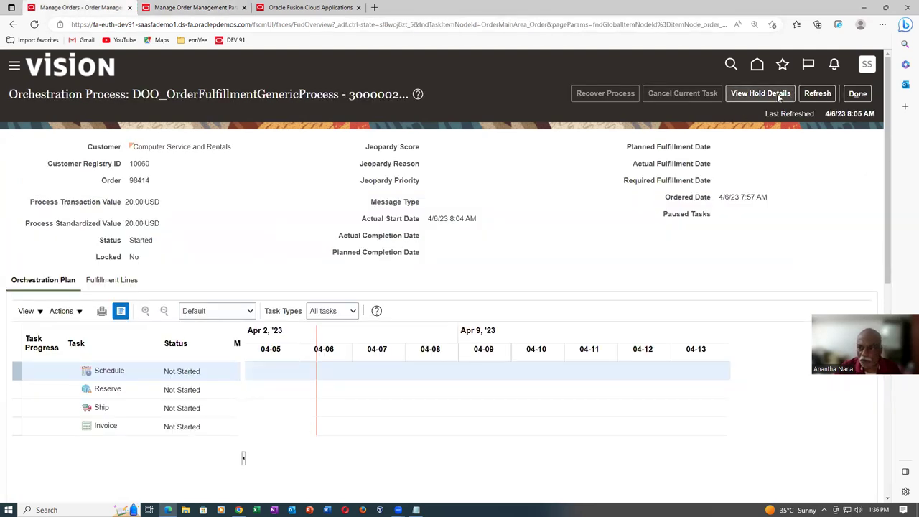
click(826, 97)
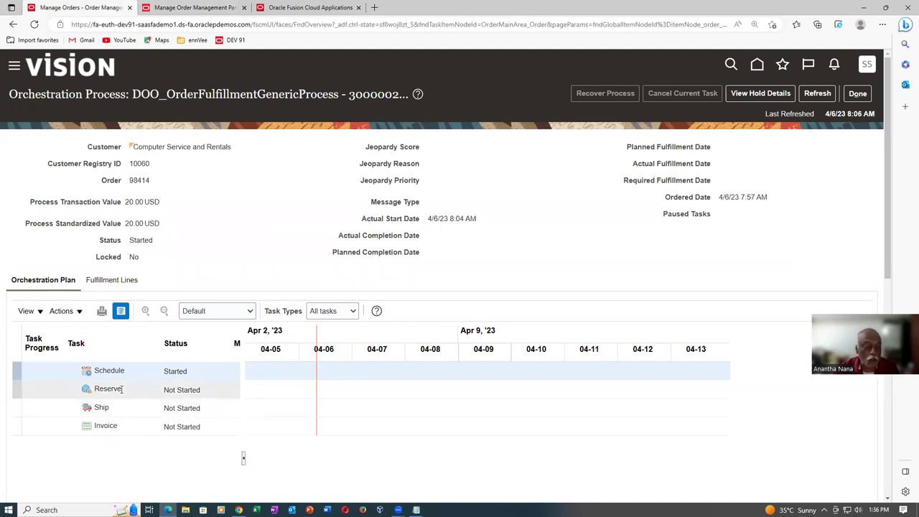
click(819, 94)
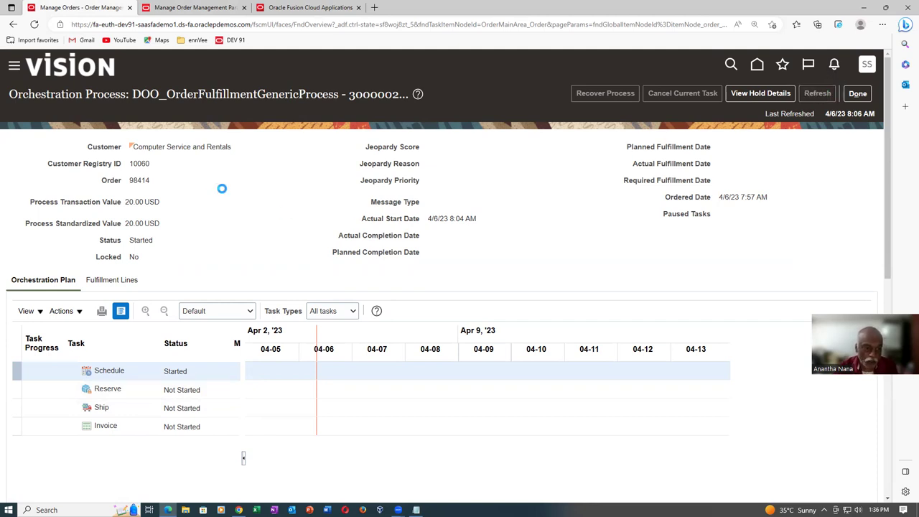
click(816, 94)
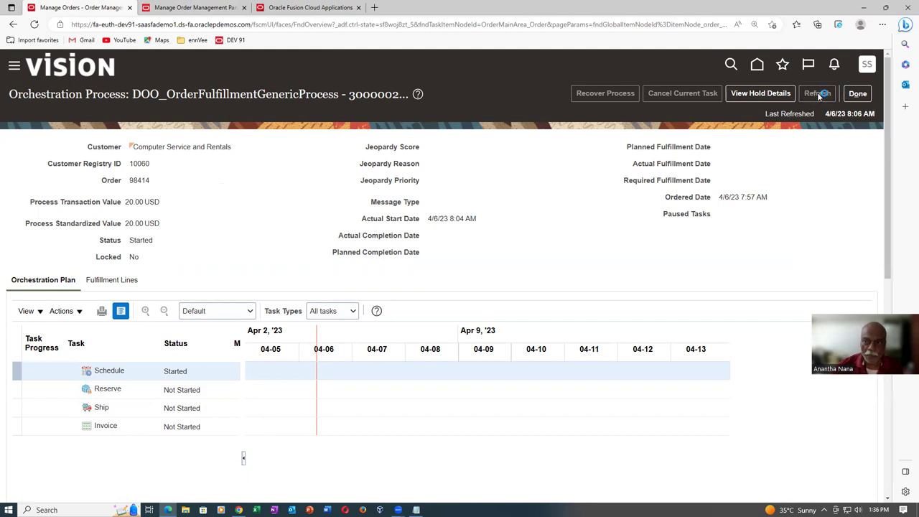
click(818, 94)
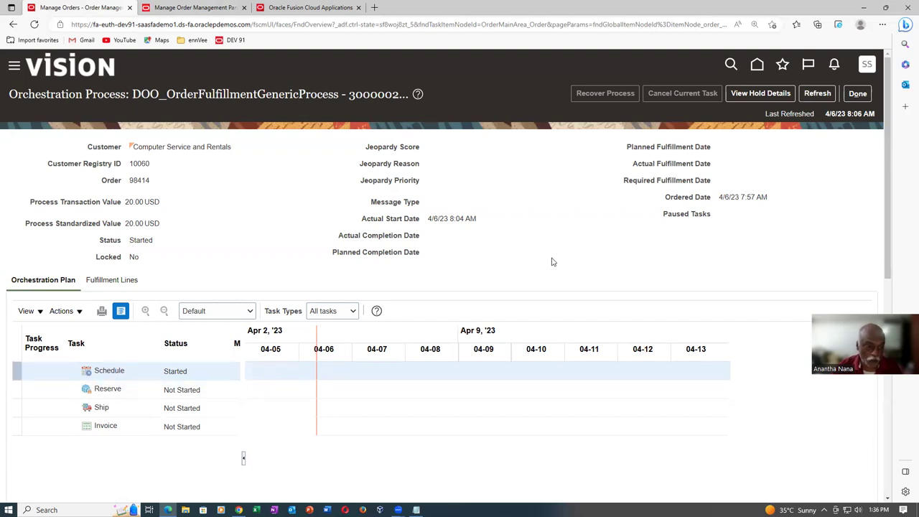
click(818, 96)
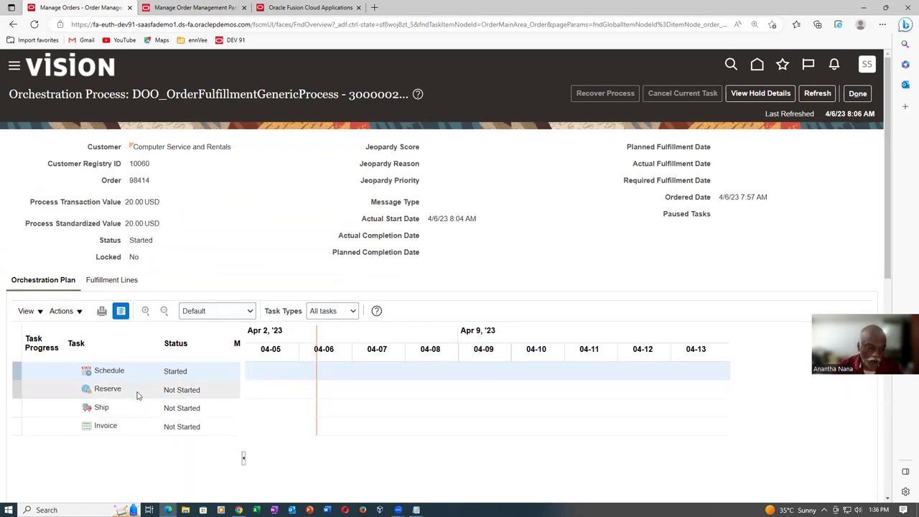
Refresh the orchestration plan, and in Manage Order Management Parameters filter the parameter names by %prep% to review the Preparer for Procurement values.
click(818, 94)
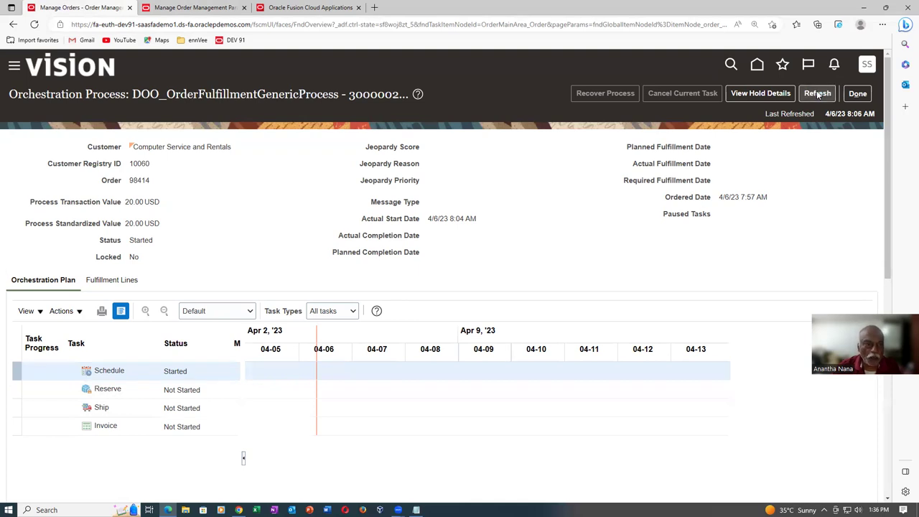
click(201, 7)
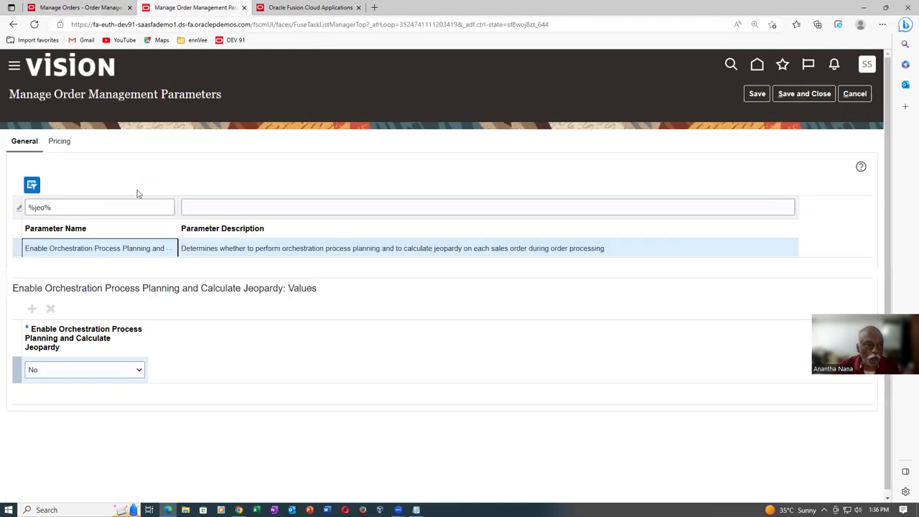
click(83, 208)
key(BackSpace)
key(BackSpace)
key(BackSpace)
key(BackSpace)
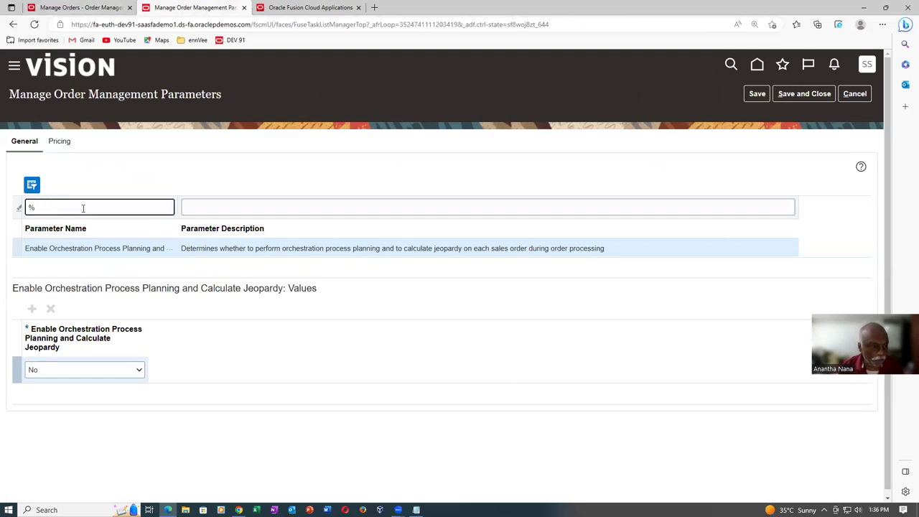
text(prep%)
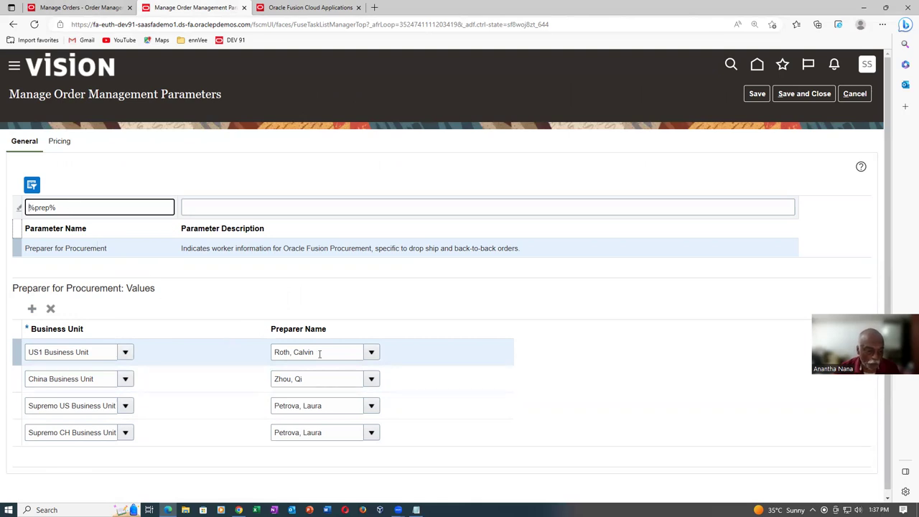
Return to the order's orchestration process and refresh it twice to check the Schedule task's progress and the remaining tasks.
click(86, 8)
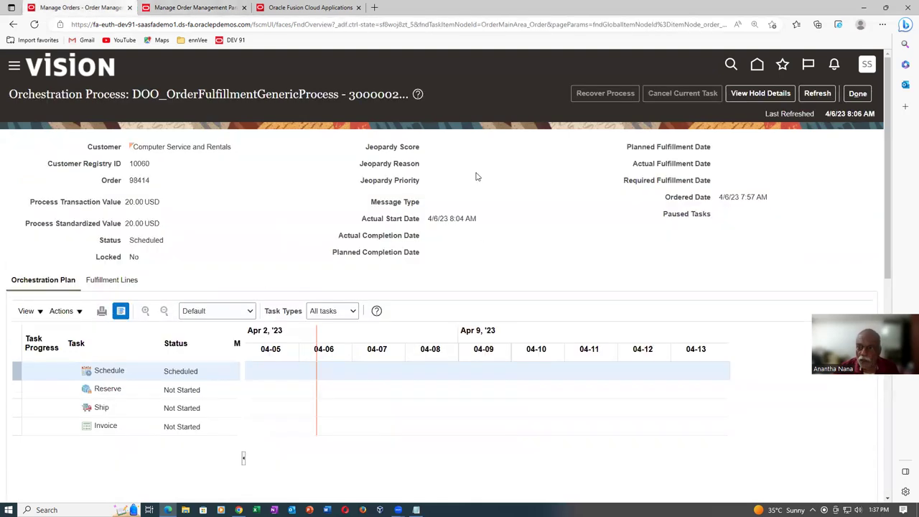
click(823, 94)
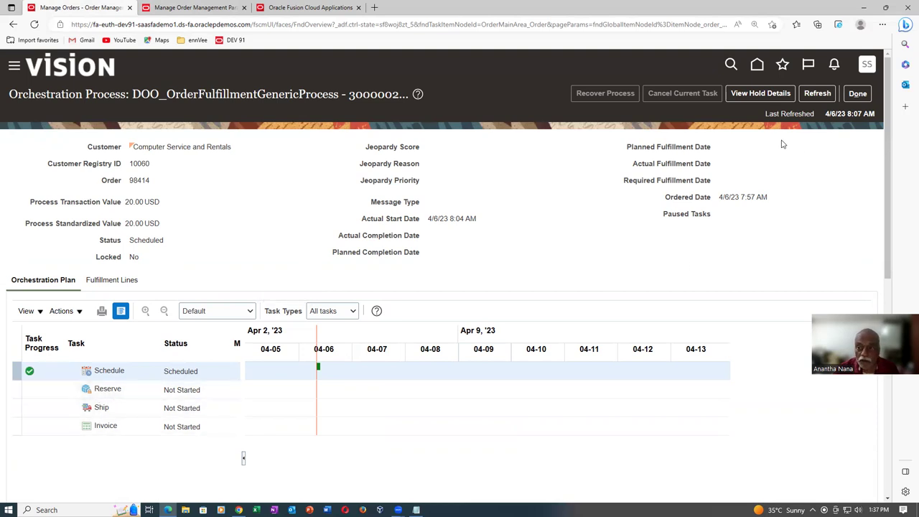
click(817, 93)
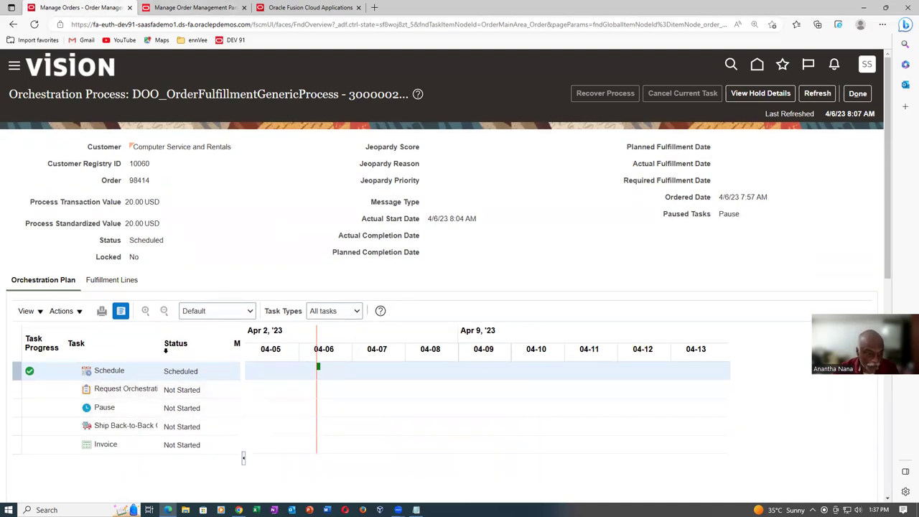
Adjust the Task column's width to read the task names, and keep refreshing the plan to follow the supply request task.
drag(163, 349, 195, 359)
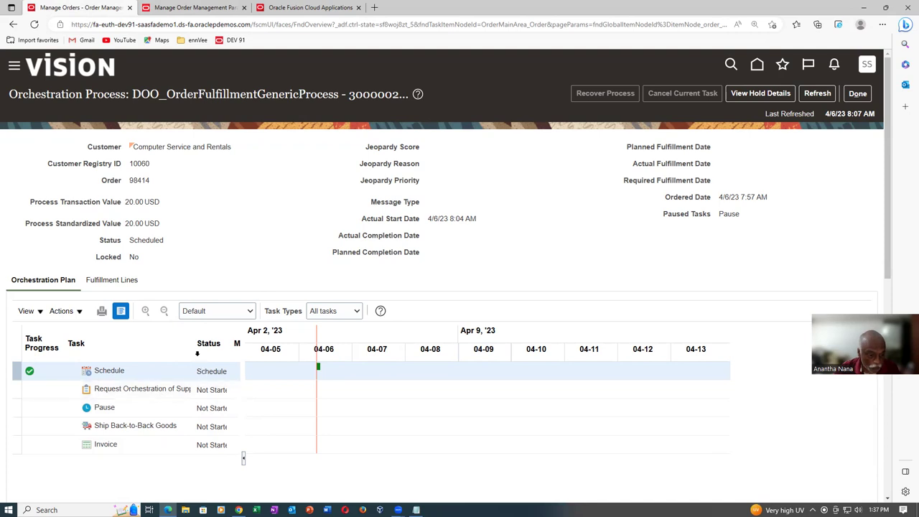
drag(192, 354, 170, 355)
click(817, 93)
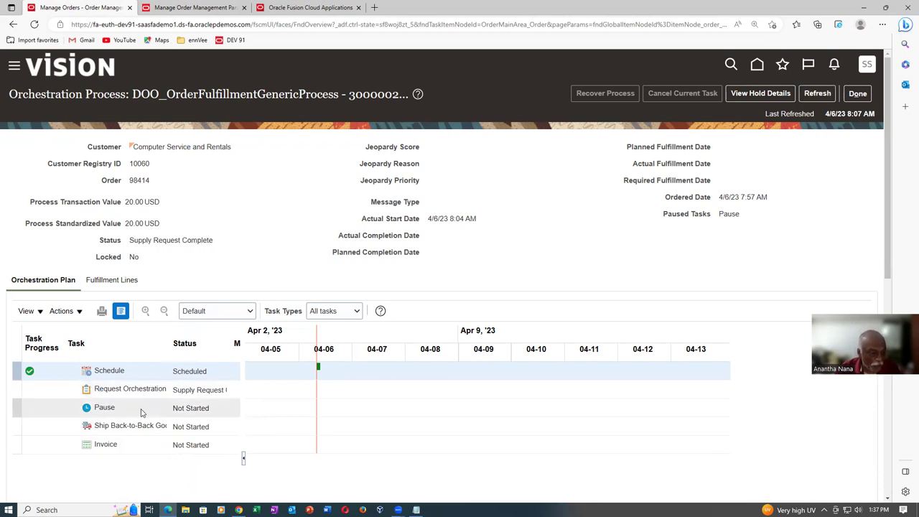
click(819, 93)
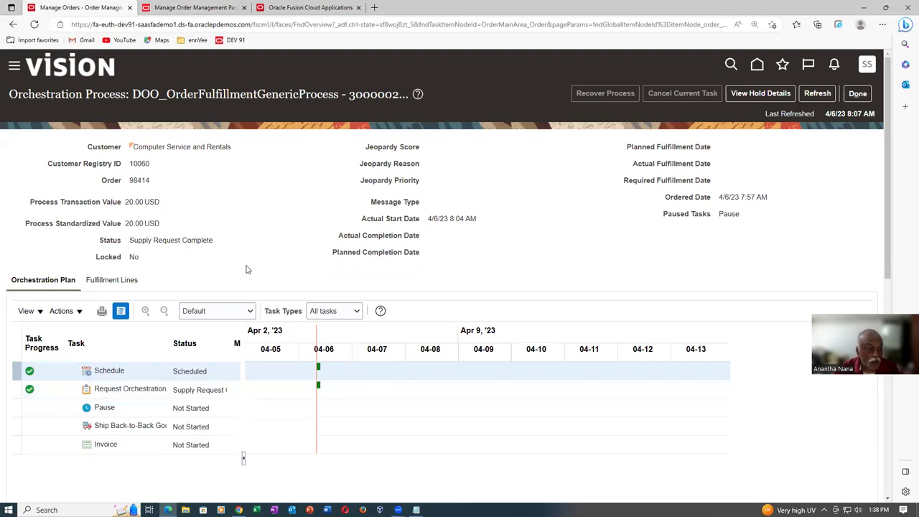
Check the orchestration process status and refresh the page to update its task statuses.
drag(143, 242, 220, 246)
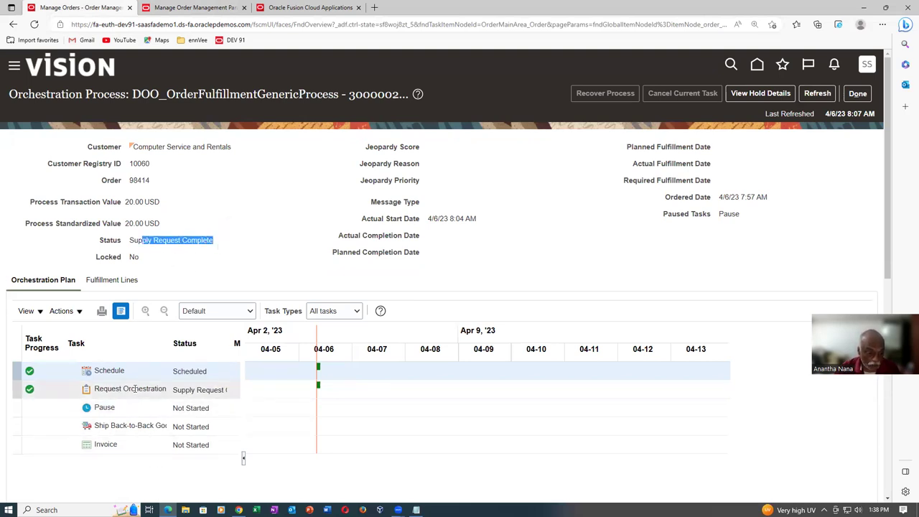
click(818, 93)
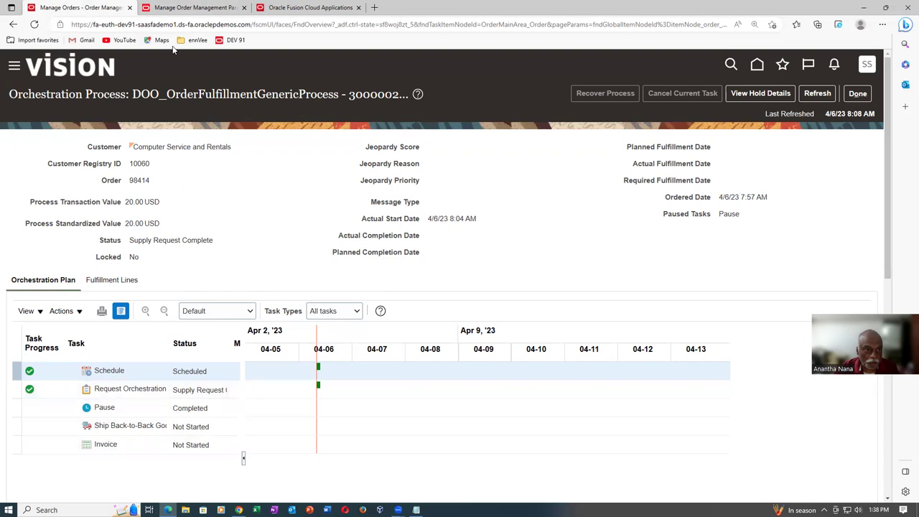
Open Monitor Processes from the favorites of the Fusion home page and start scheduling a new process.
click(294, 7)
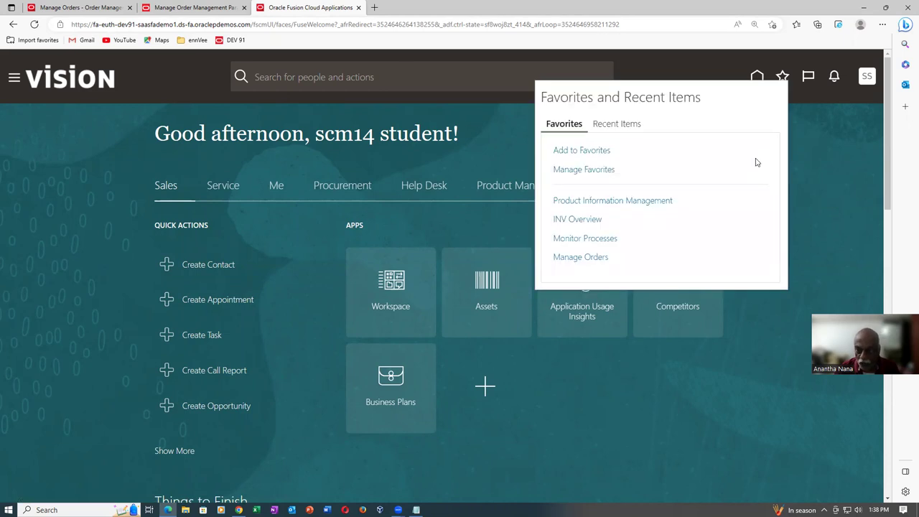
click(578, 241)
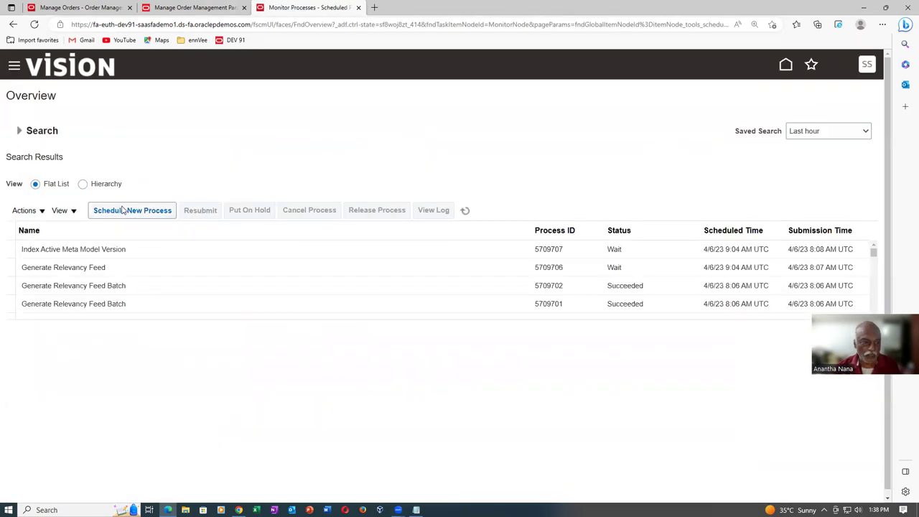
click(123, 209)
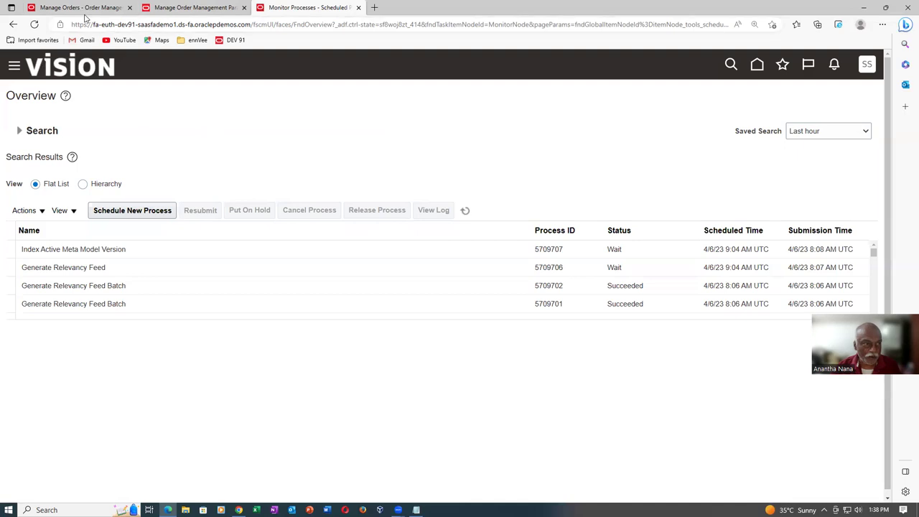
Return to the order's orchestration process, refresh it again, and check the overall status.
click(82, 9)
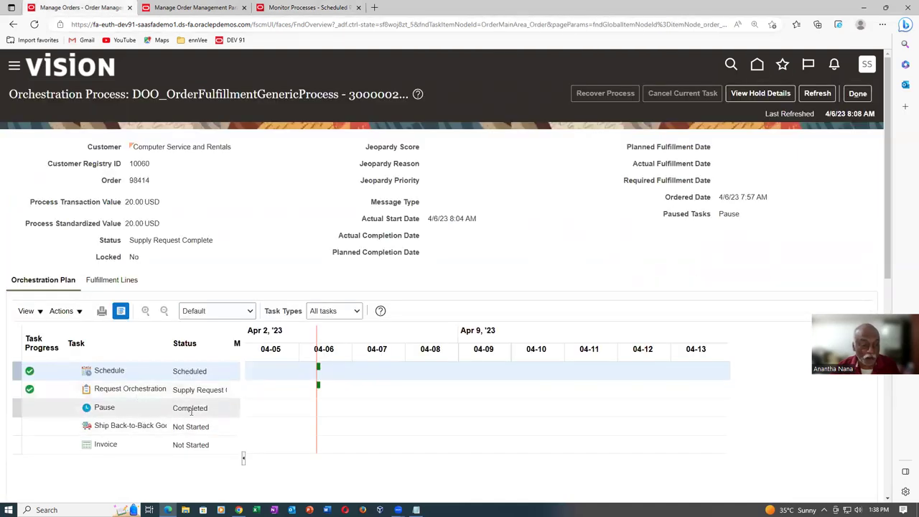
click(818, 94)
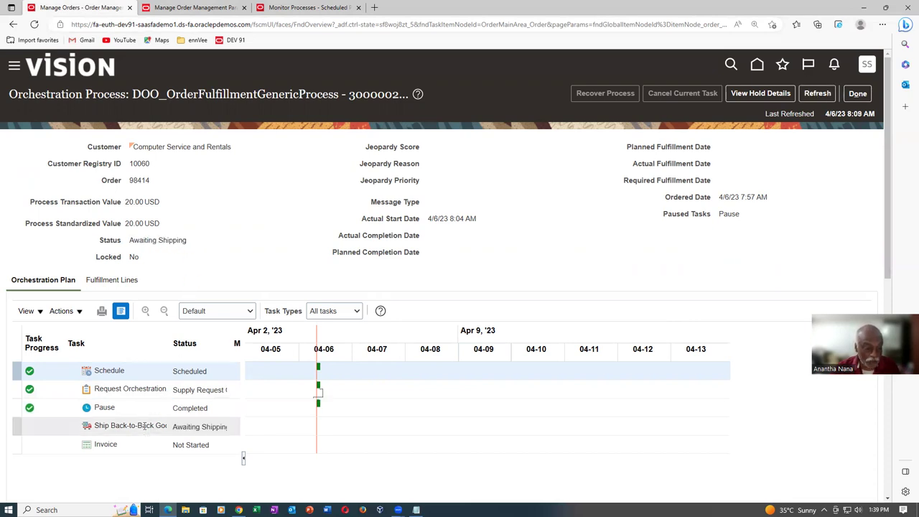
drag(151, 239, 179, 240)
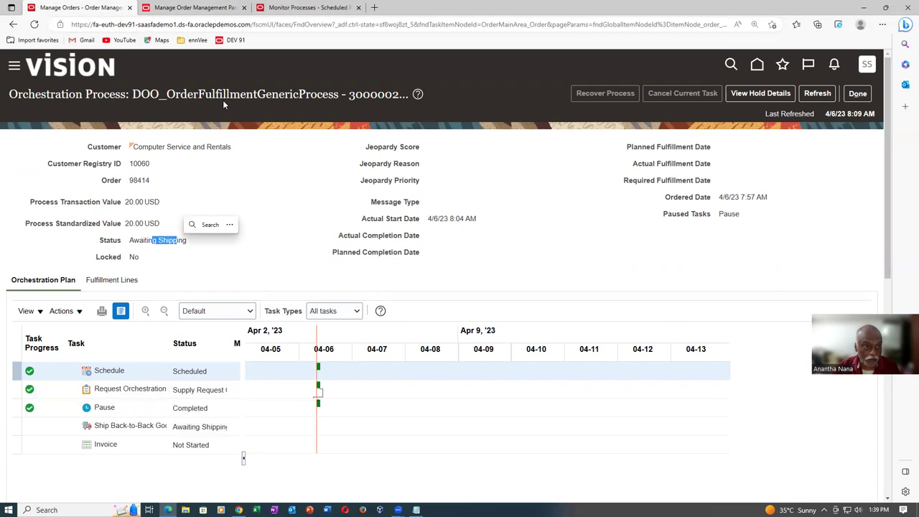
Look up the job with the name pattern rel%pause%task% and accept Release Pause Tasks as the new process.
click(312, 7)
click(295, 248)
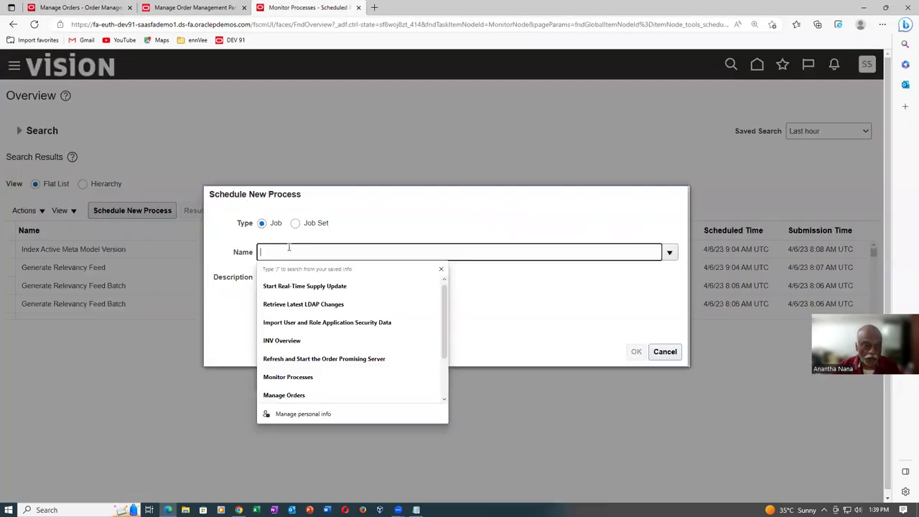
text(rel%)
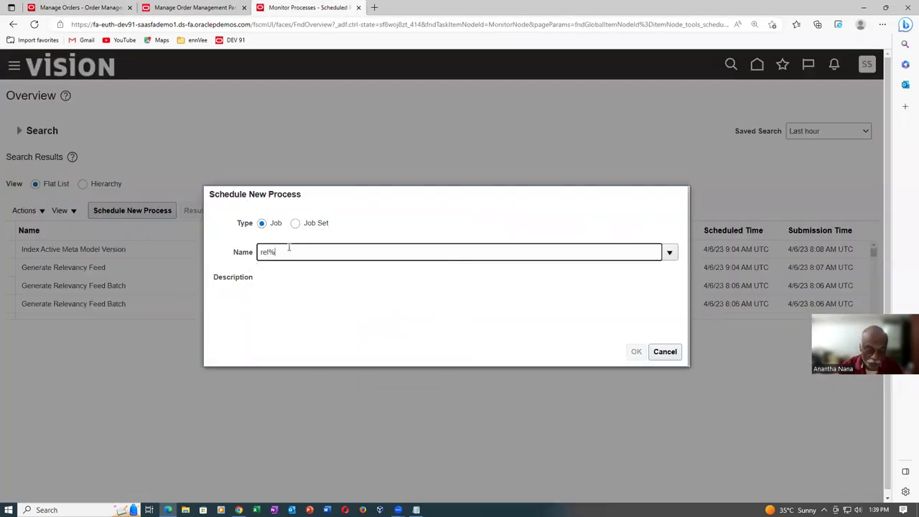
text(pause%task%)
key(Tab)
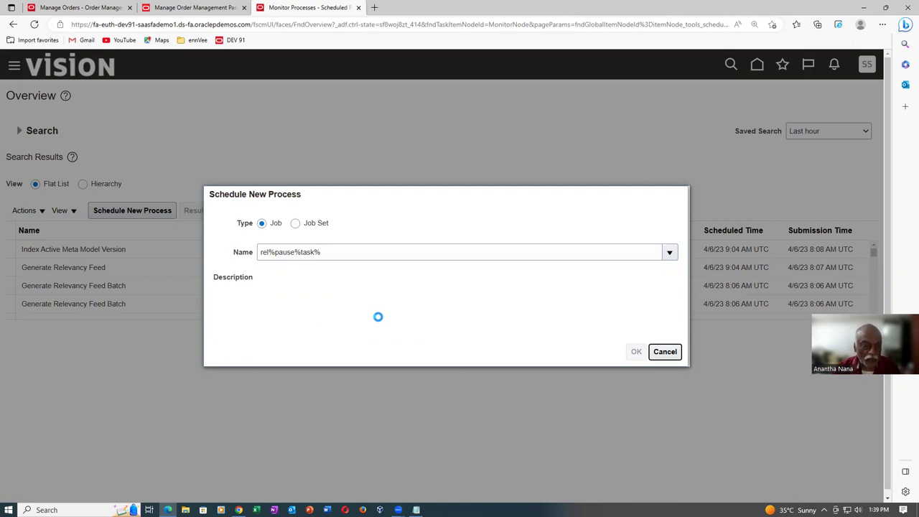
click(636, 351)
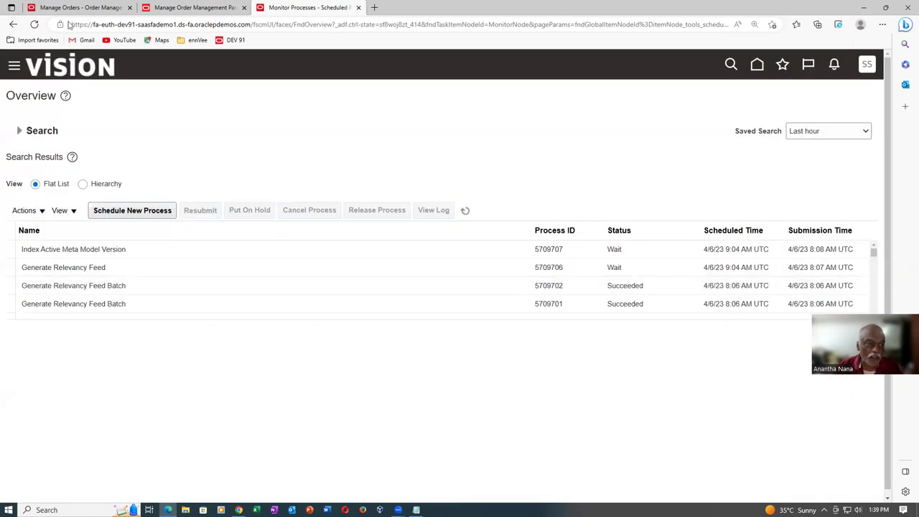
Enter the sales order's number from the orchestration process as the Order parameter of Release Pause Tasks.
click(77, 7)
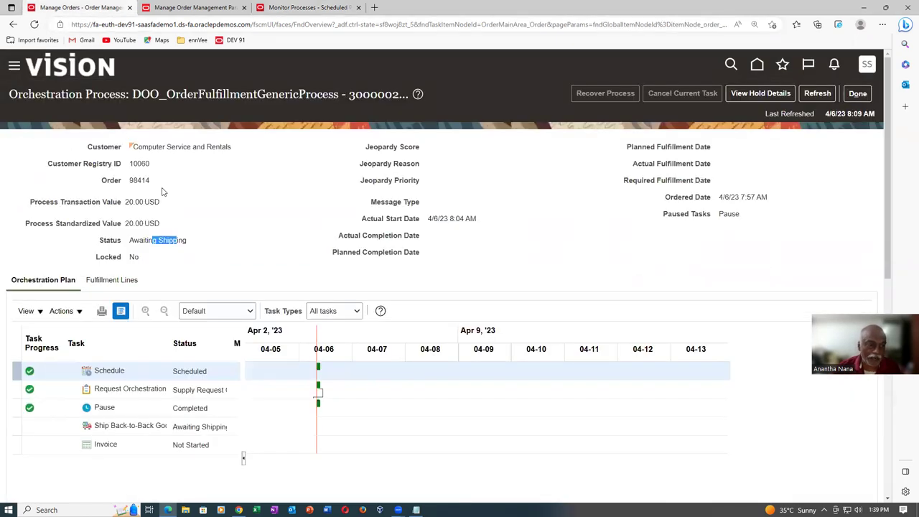
click(299, 8)
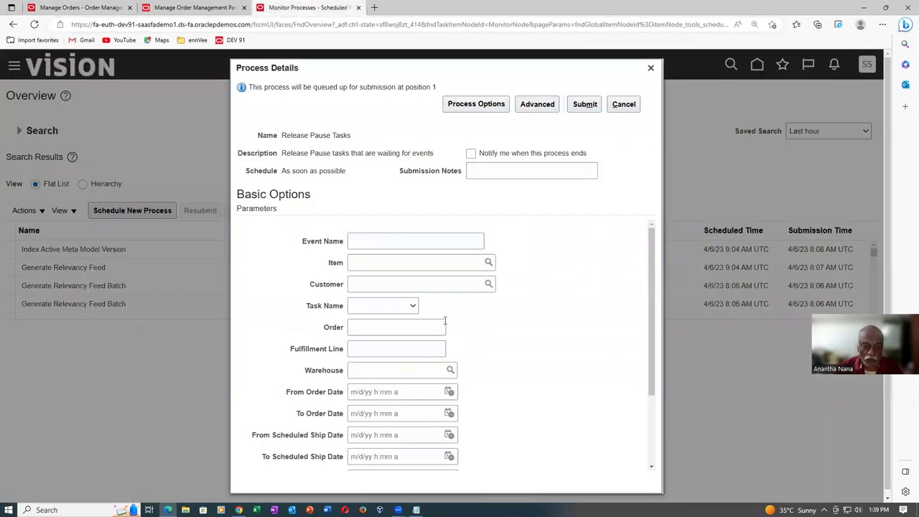
click(389, 325)
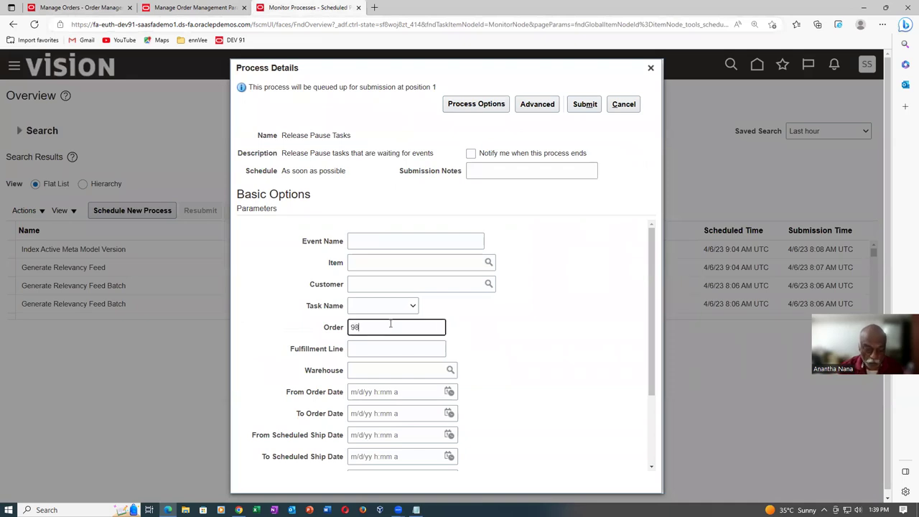
key(Tab)
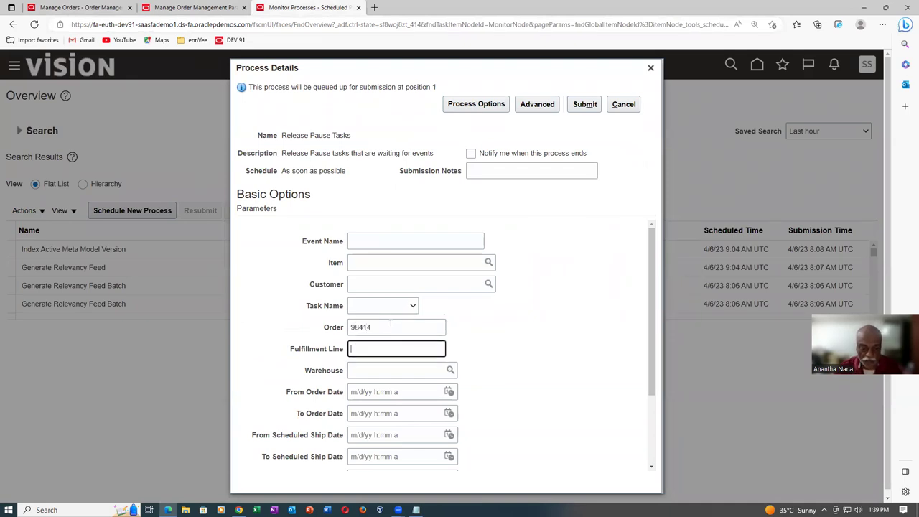
Recheck the Pause task in the orchestration plan and close the Release Pause Tasks details without submitting.
click(97, 15)
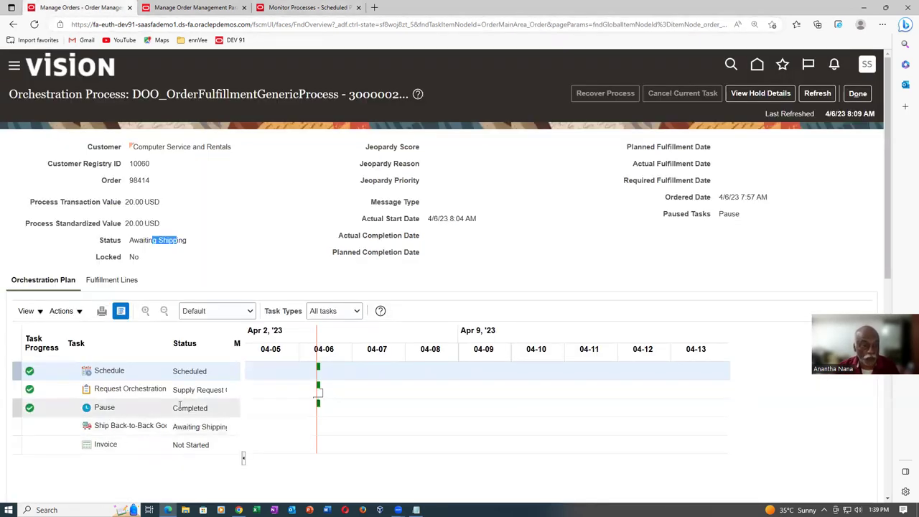
click(313, 10)
click(652, 67)
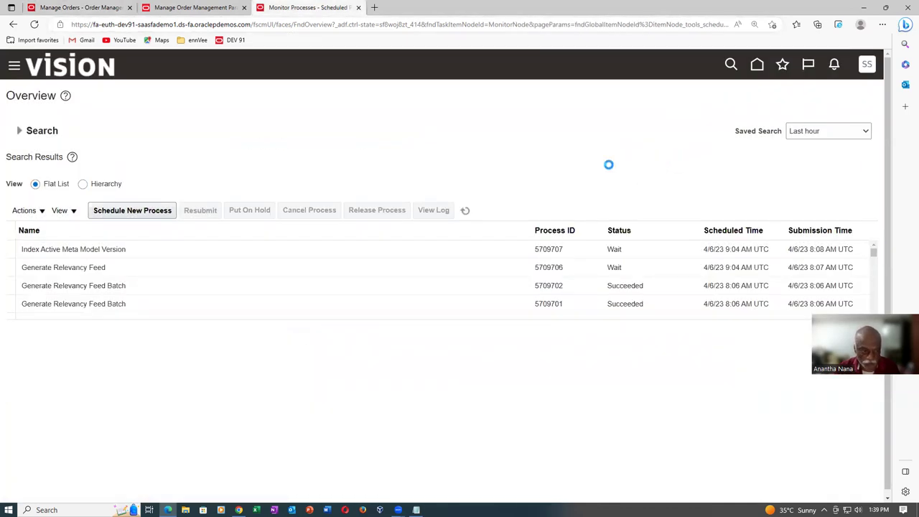
Open the orchestration process's fulfillment lines and check the back-to-back supply status in the Supply Details.
click(72, 8)
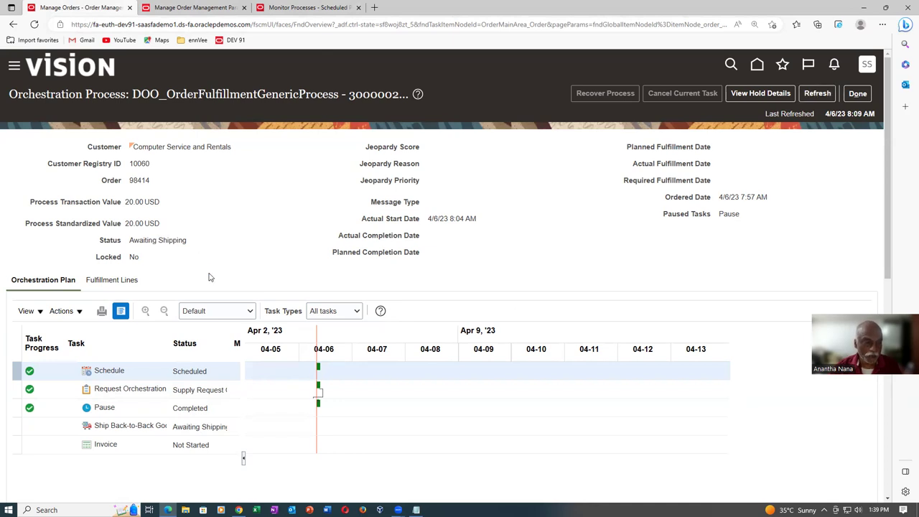
click(115, 285)
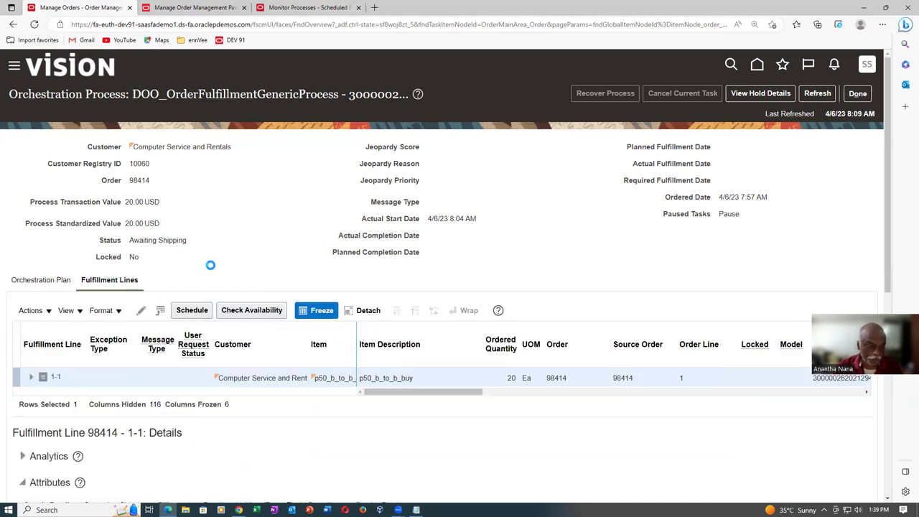
scroll(164, 284, down, 4)
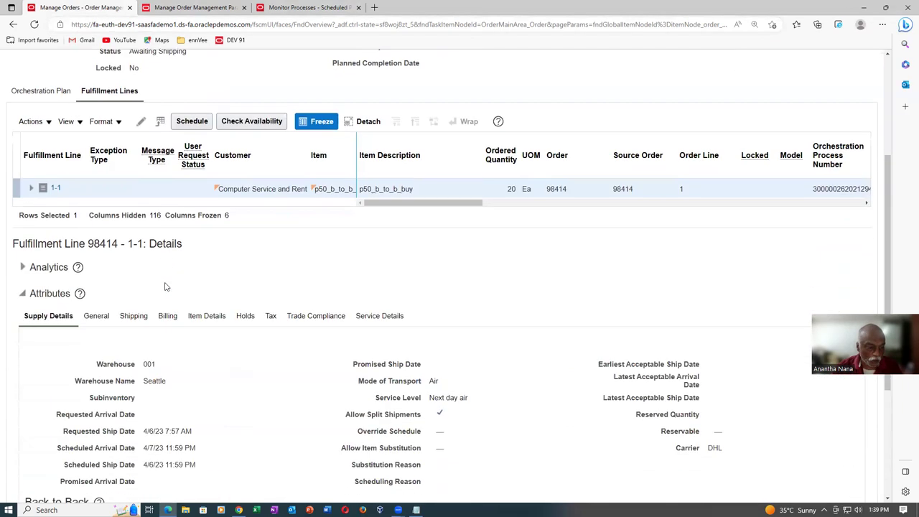
scroll(166, 293, down, 1)
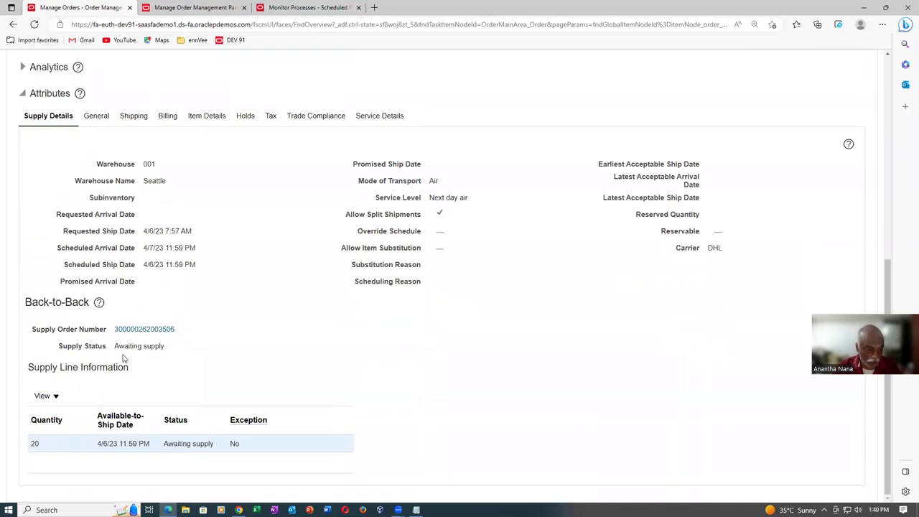
drag(120, 346, 163, 346)
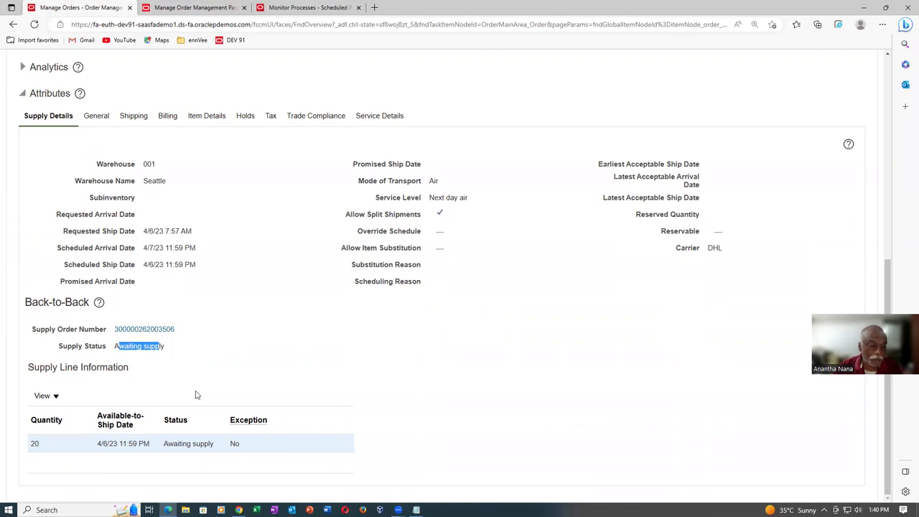
Refresh the orchestration process and review the fulfillment line's updated back-to-back supply status and supply line information.
scroll(532, 287, up, 10)
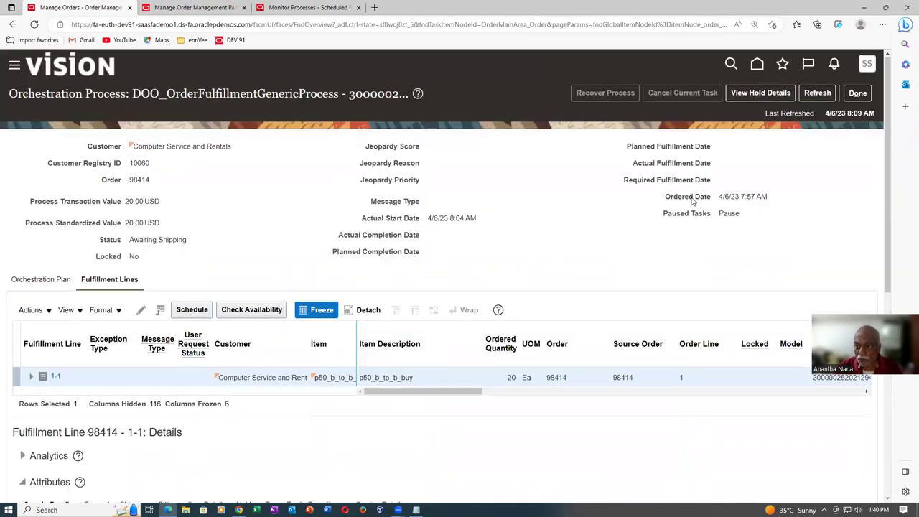
click(811, 100)
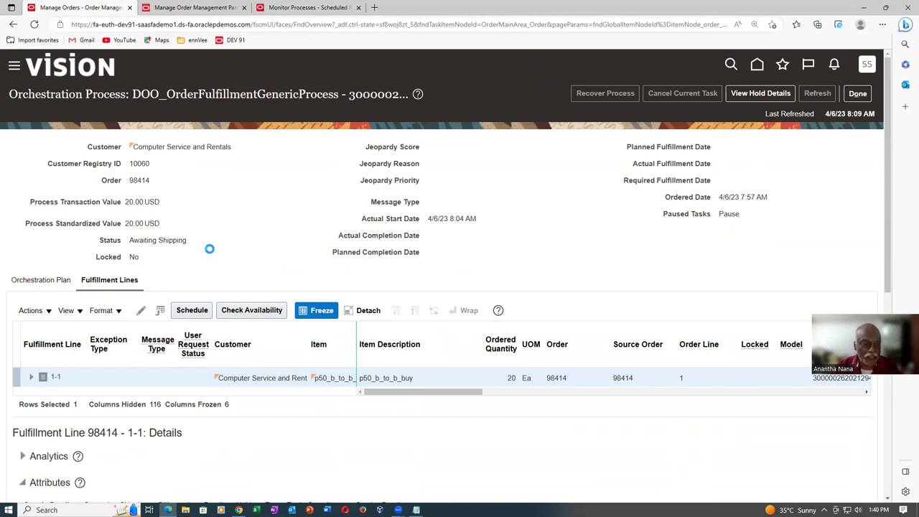
scroll(212, 252, down, 6)
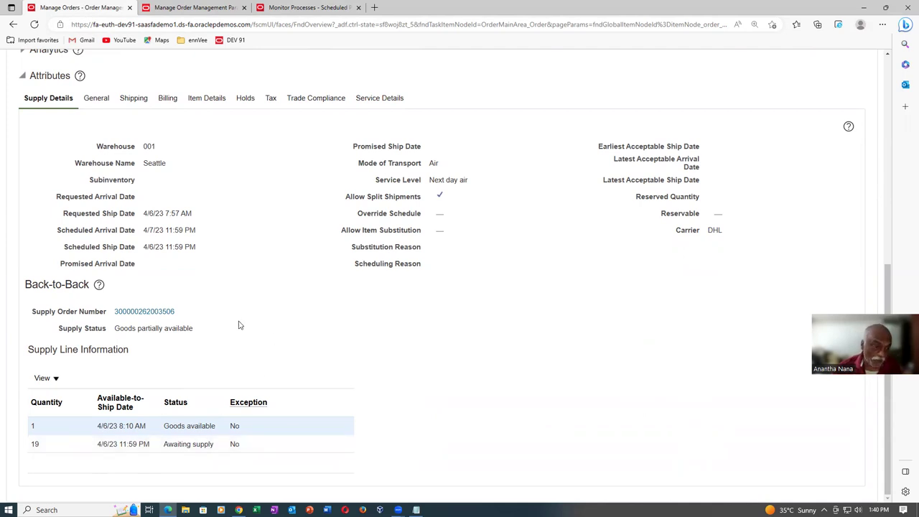
drag(120, 328, 185, 332)
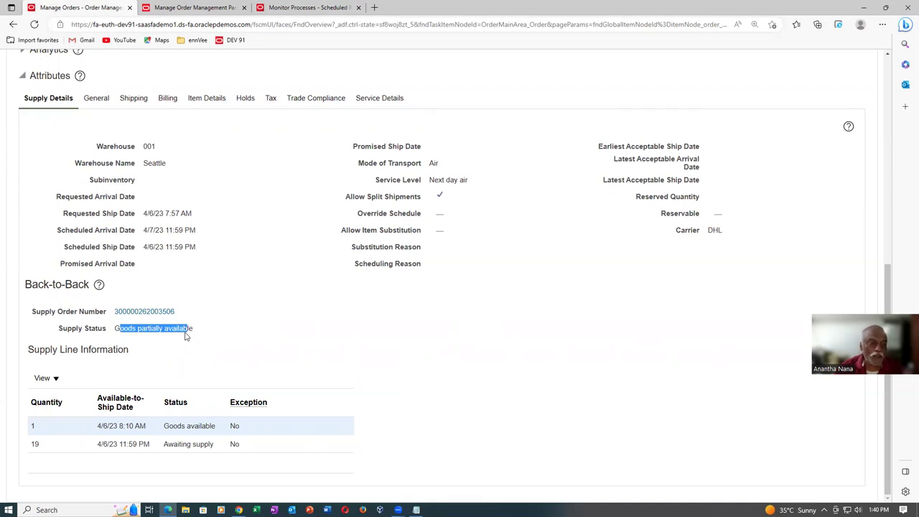
click(131, 378)
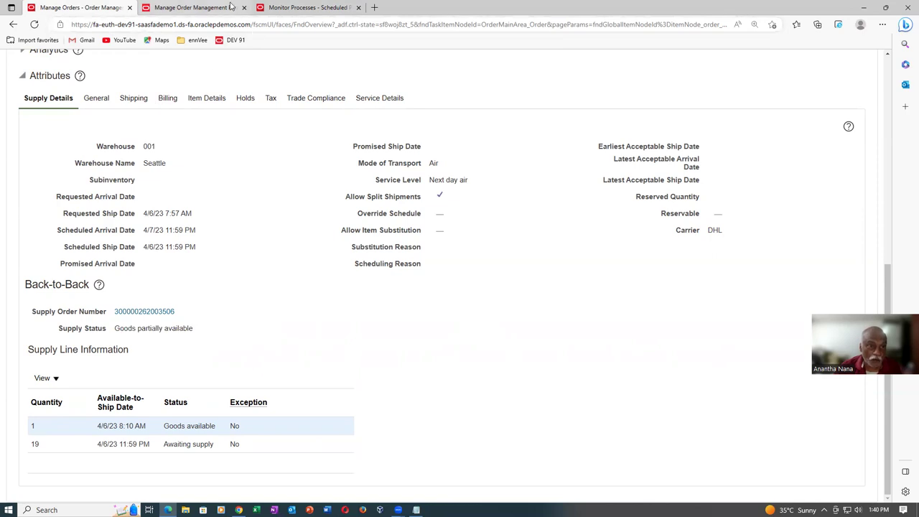
Leave Manage Order Management Parameters without saving and close the setup task search.
click(204, 7)
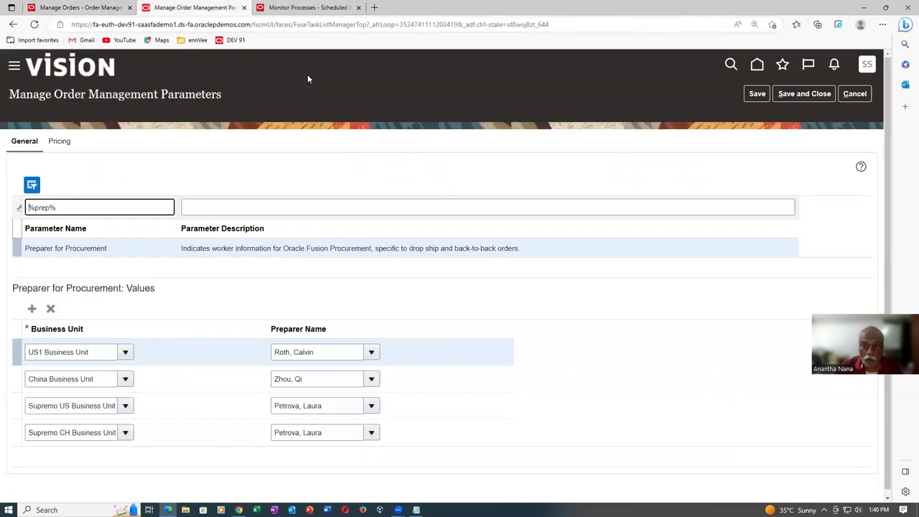
click(850, 95)
click(72, 10)
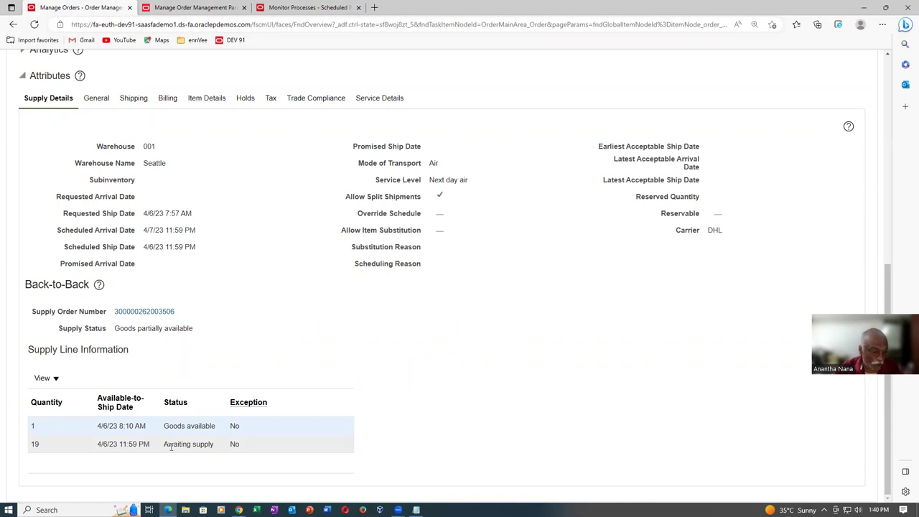
click(193, 7)
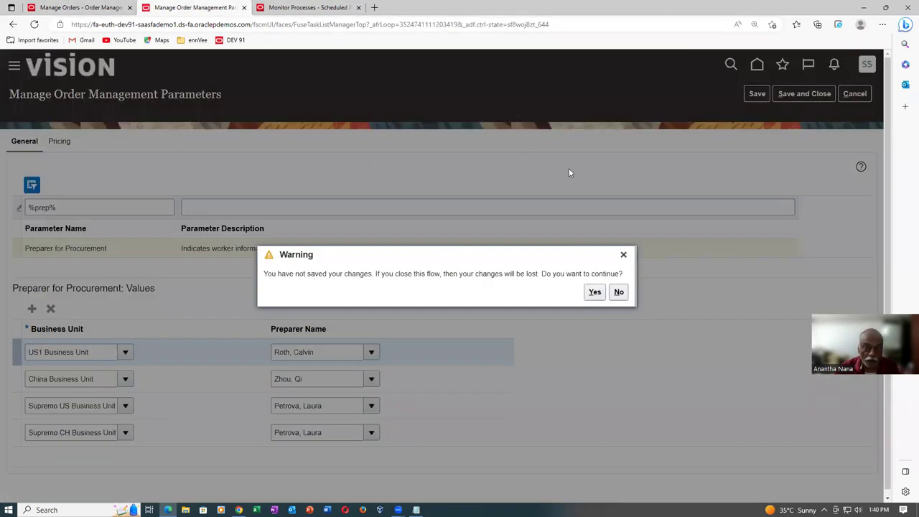
click(595, 291)
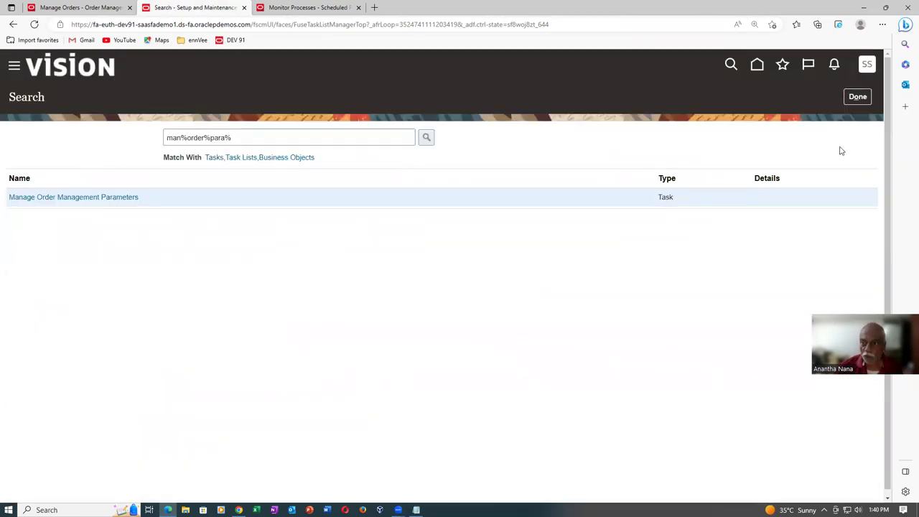
click(858, 97)
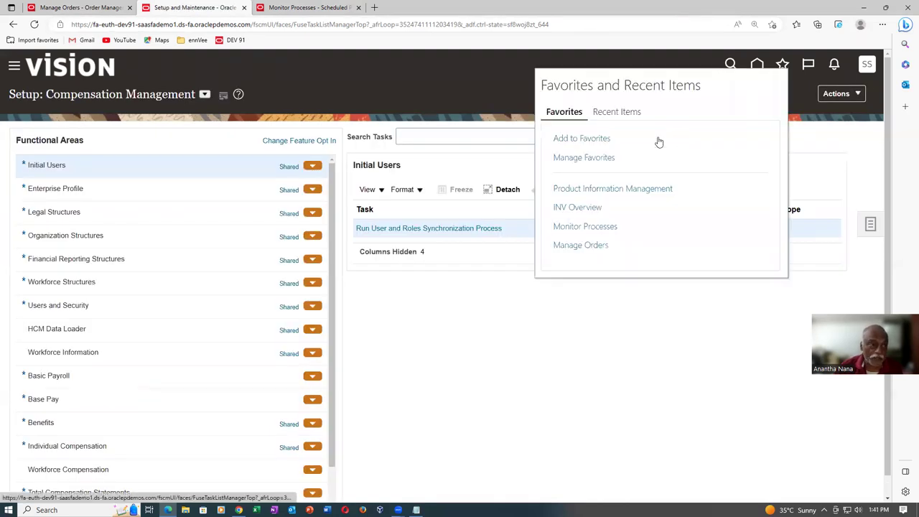
Review the sales order fulfillment line's back-to-back supply status and supply line information in the orchestration process.
click(79, 7)
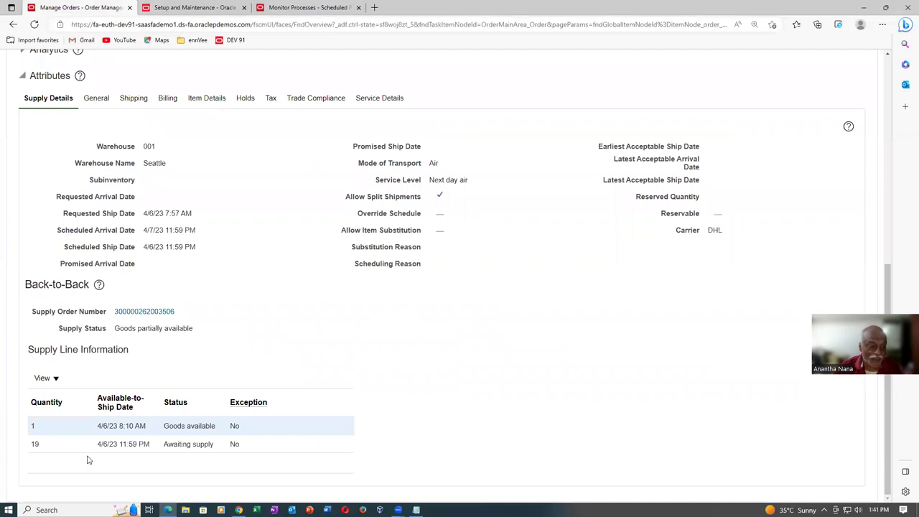
scroll(141, 396, up, 1)
scroll(141, 396, up, 2)
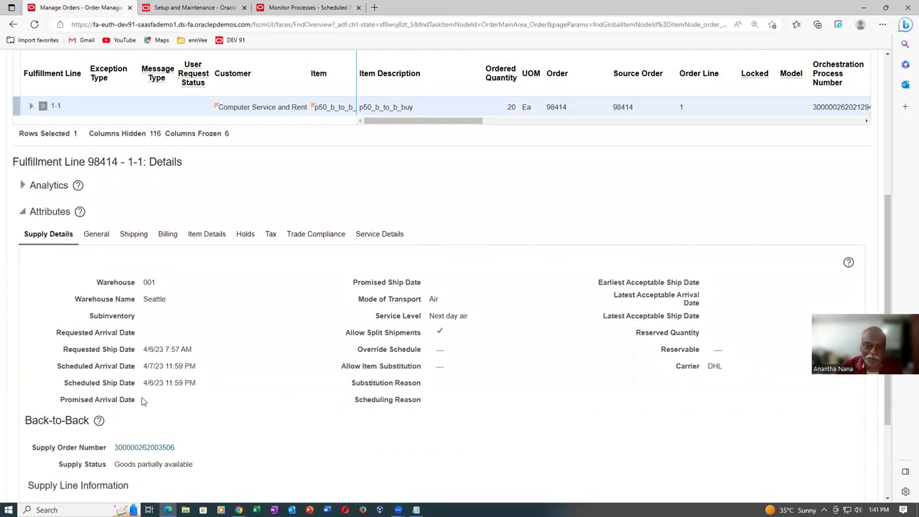
scroll(141, 400, down, 2)
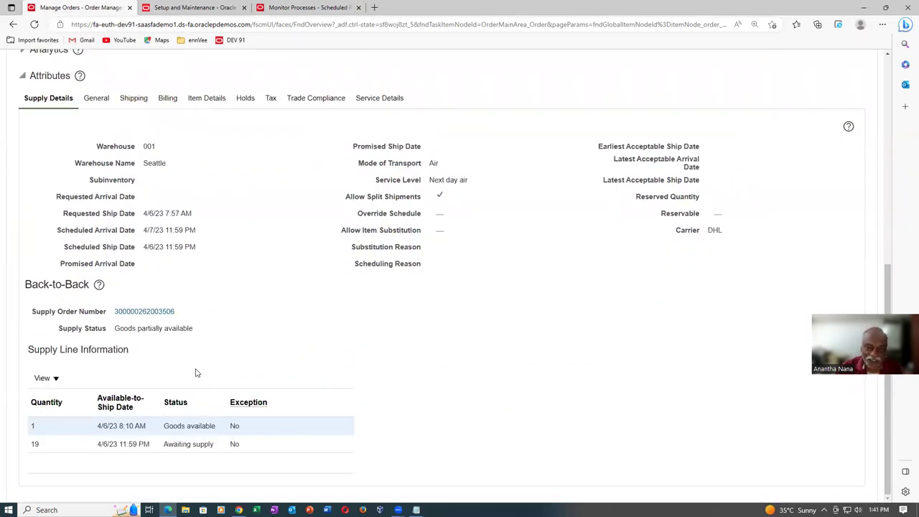
Open the Inventory Management overview from the favorites and go to Manage Shipment Lines among the Shipments tasks.
click(193, 8)
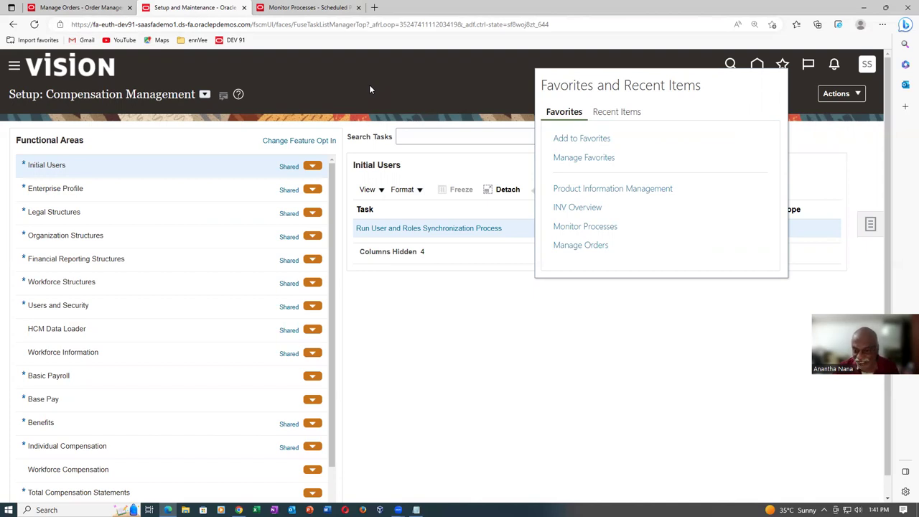
click(594, 209)
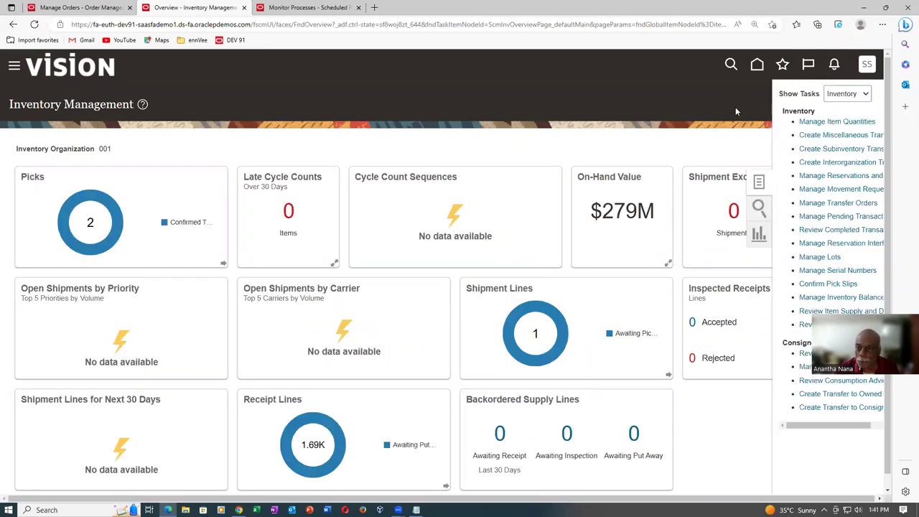
click(810, 93)
click(806, 127)
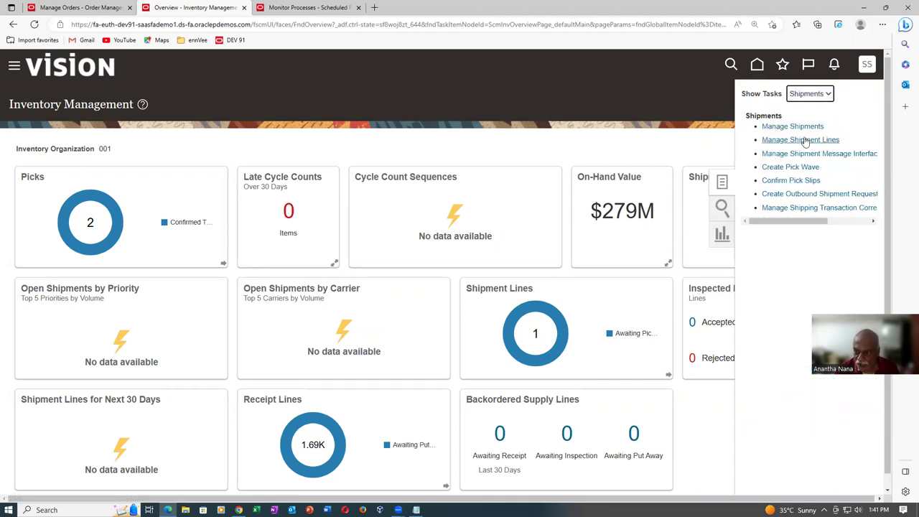
Look up the sales order number and search the shipment lines for it with the scheduled ship date condition set to Before.
click(48, 6)
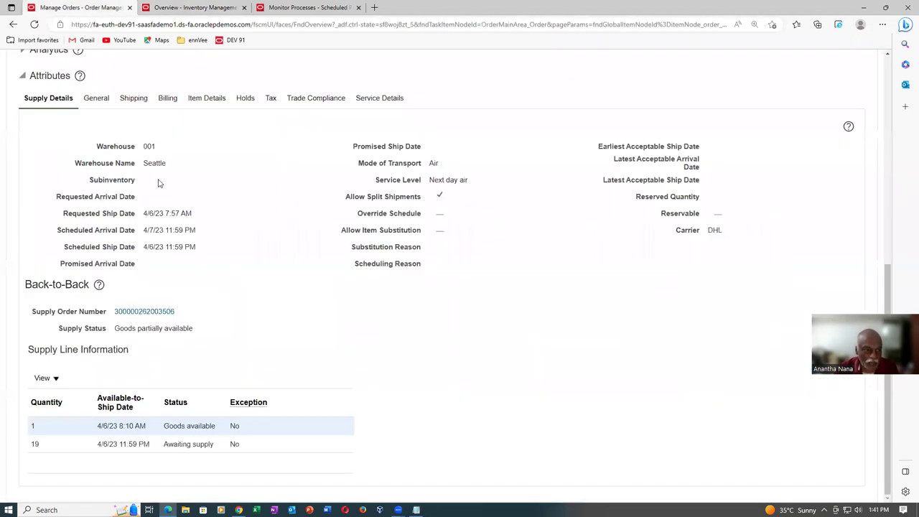
scroll(194, 214, up, 3)
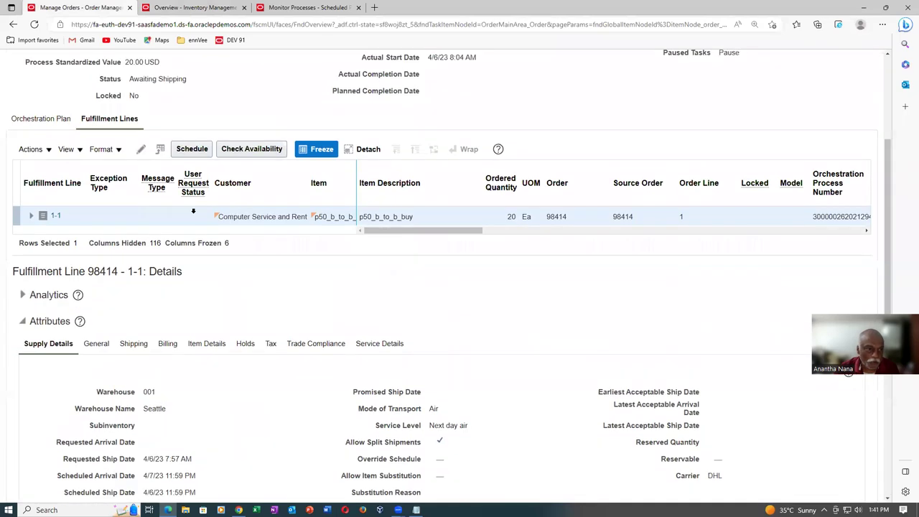
scroll(193, 210, up, 2)
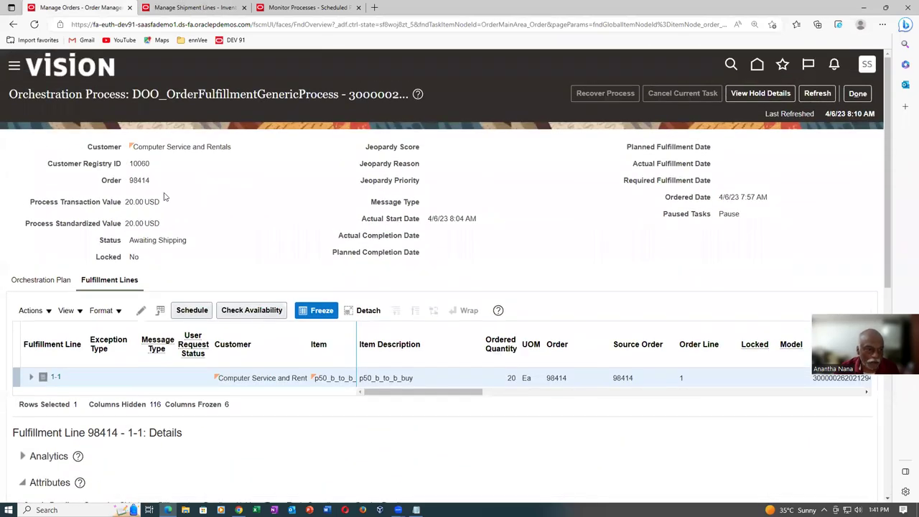
click(193, 7)
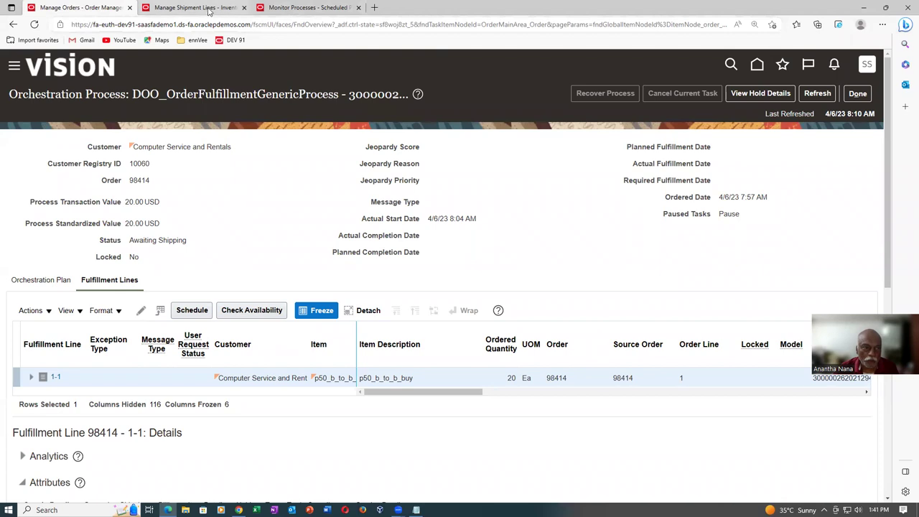
click(231, 196)
text(98414)
key(Tab)
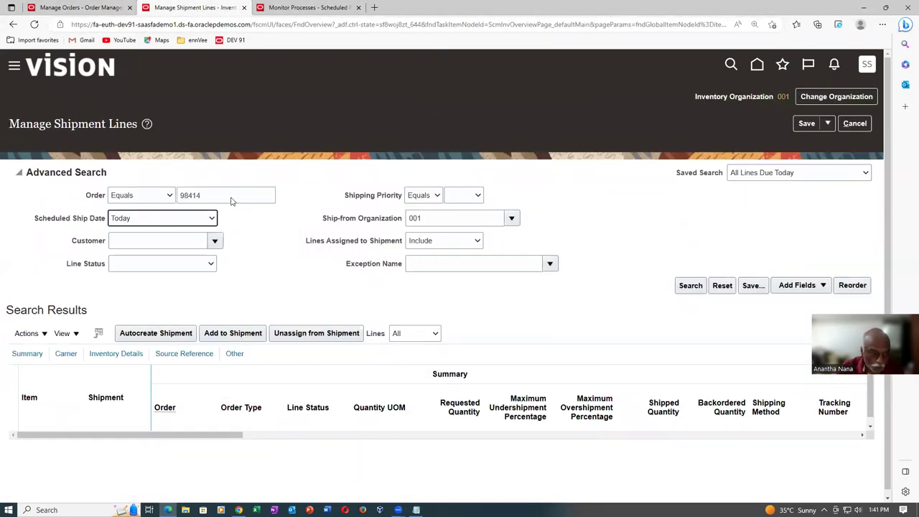
click(160, 219)
click(160, 232)
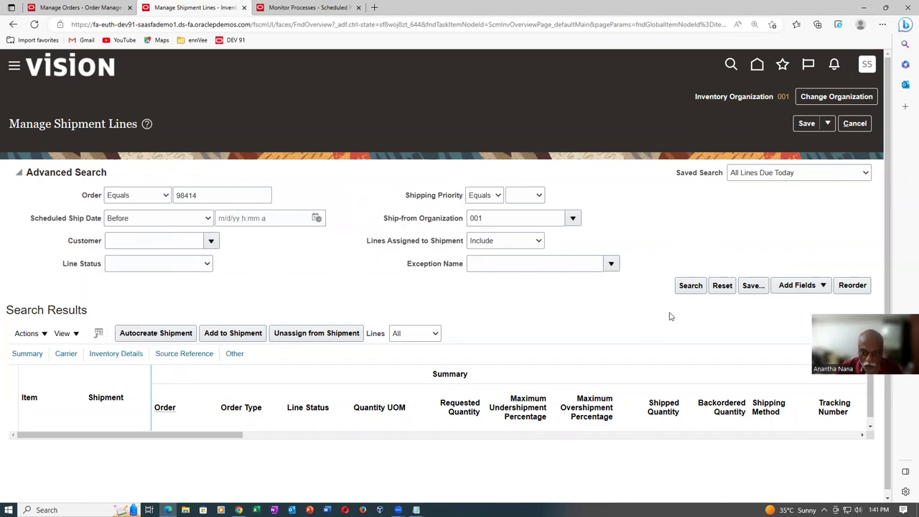
click(691, 291)
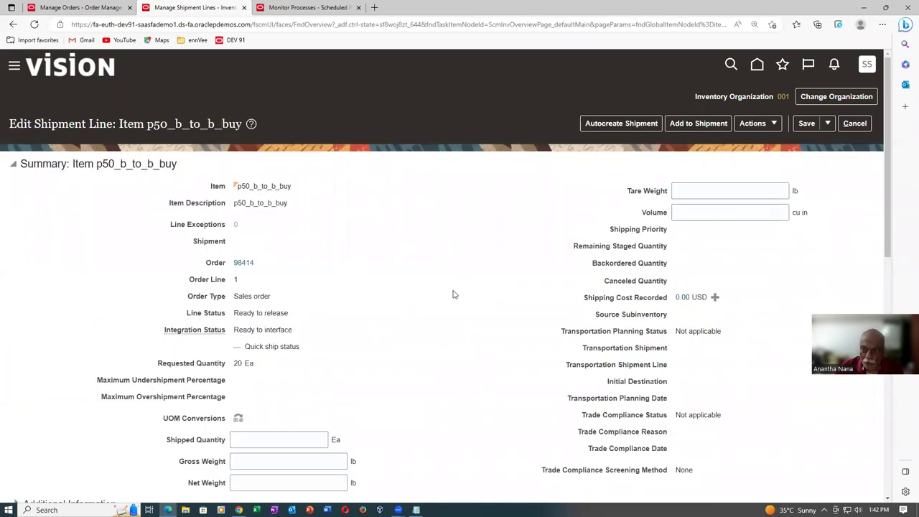
Submit a pick release for the p50_b_to_b_buy shipment line and acknowledge the confirmation.
click(747, 127)
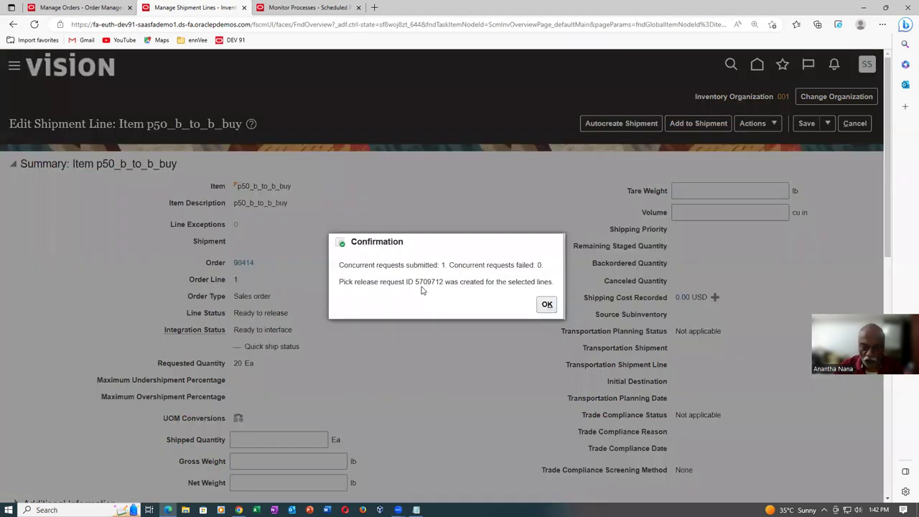
click(545, 305)
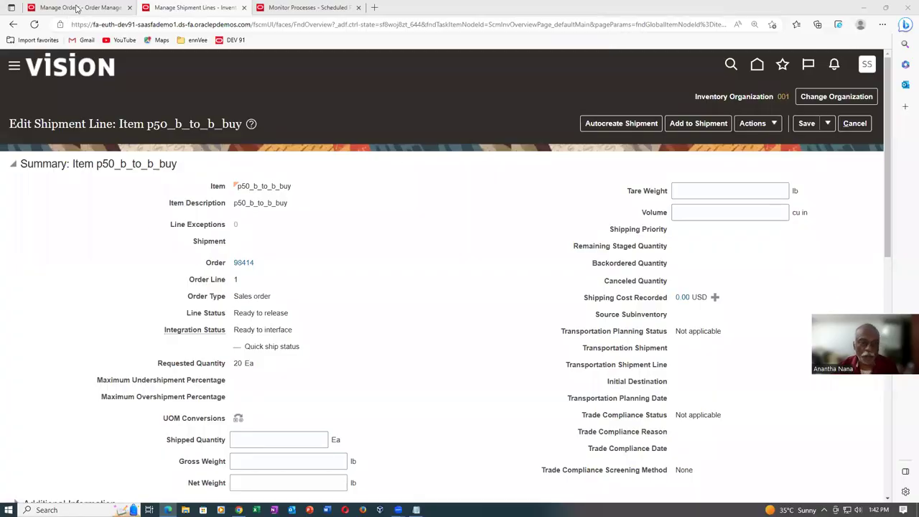
Return from the orchestration process to the order, review the fulfillment line's back-to-back supply details, and refresh the order.
click(77, 7)
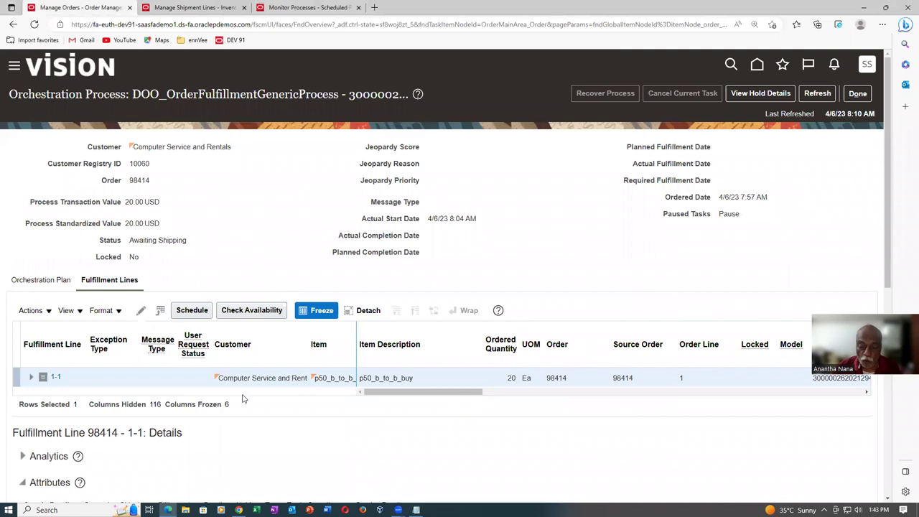
click(857, 93)
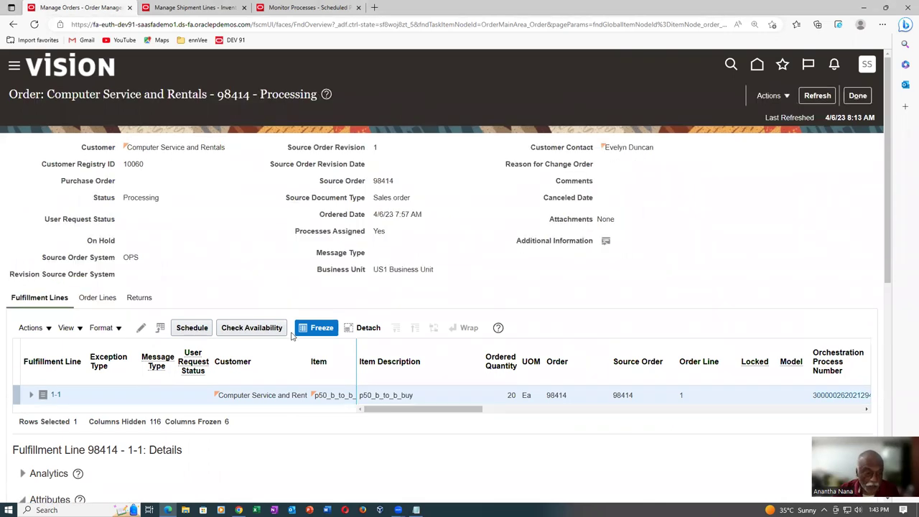
scroll(292, 335, down, 6)
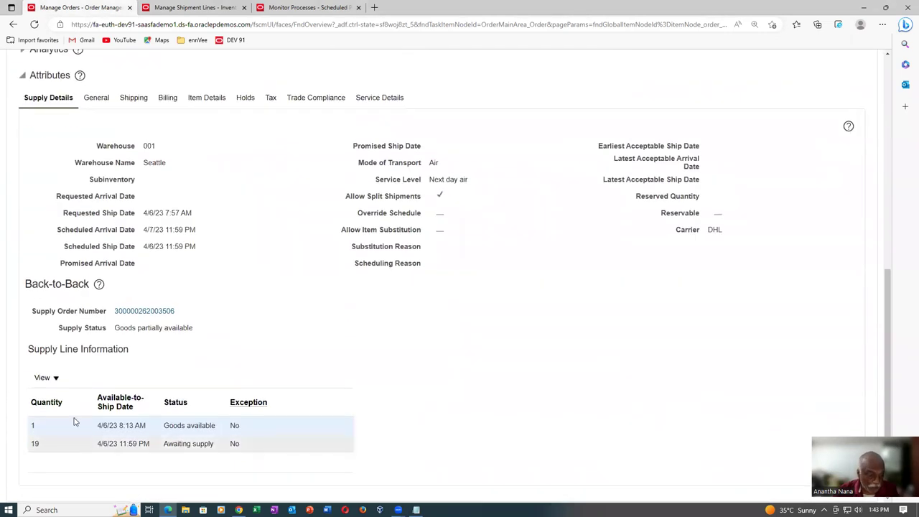
scroll(402, 335, up, 5)
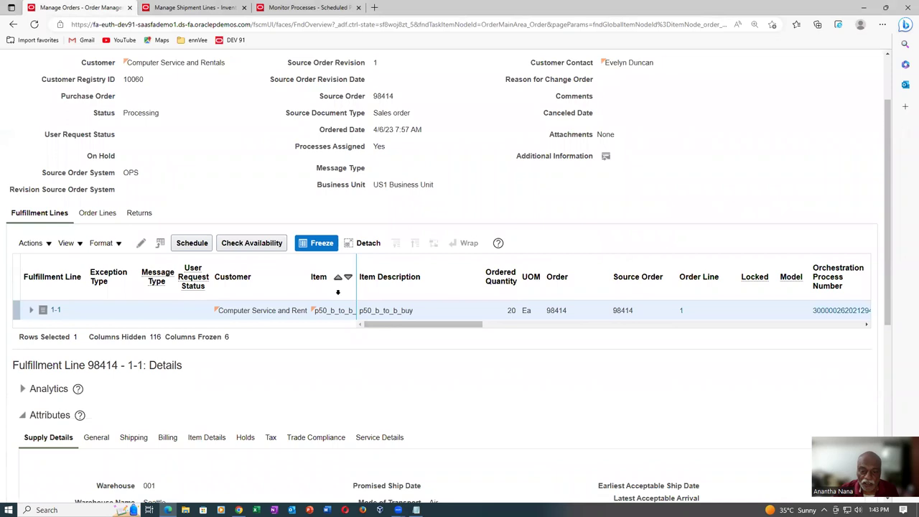
scroll(728, 201, up, 2)
click(826, 97)
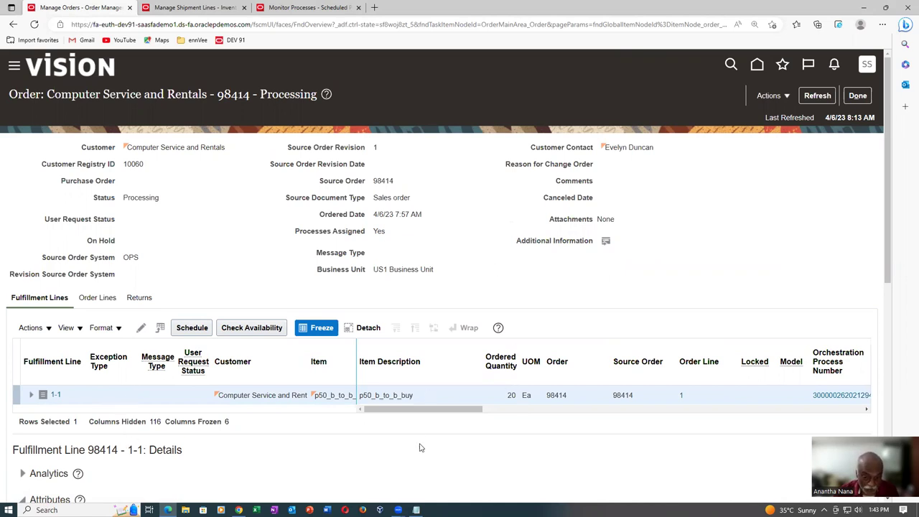
Leave the fulfillment view, refresh the order to check its line status, and switch back to the fulfillment view.
click(854, 100)
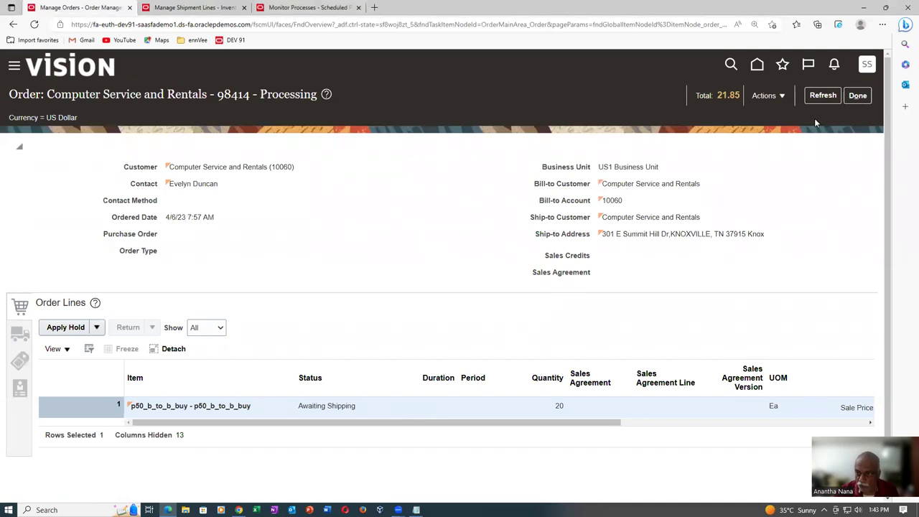
click(826, 95)
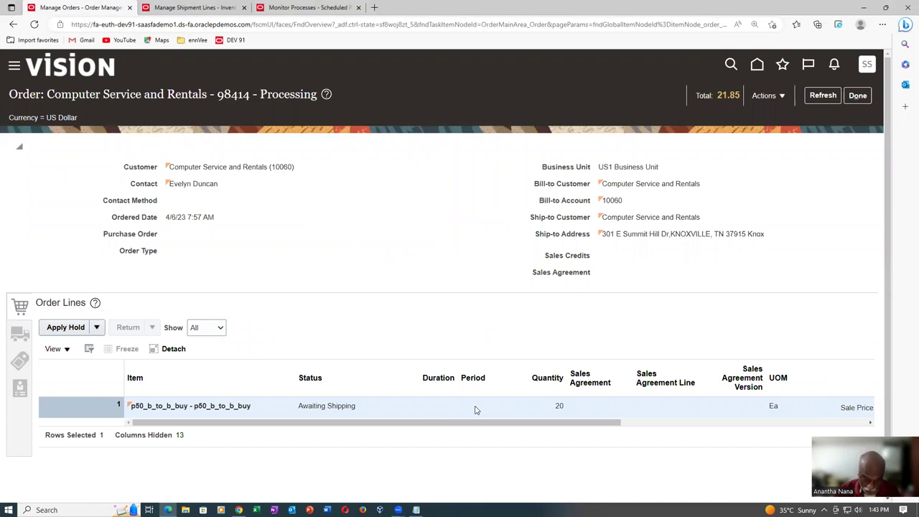
click(767, 96)
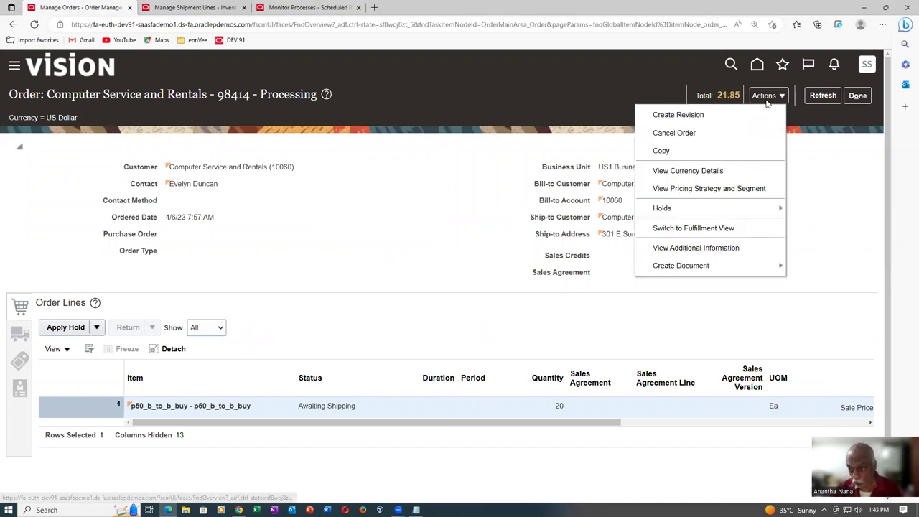
click(699, 229)
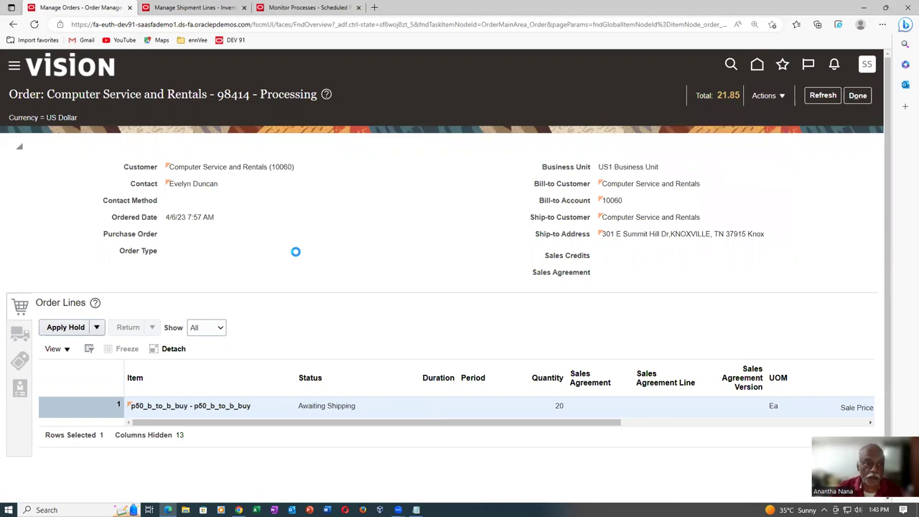
Save and close the p50_b_to_b_buy shipment line and check its line status in the search results.
click(208, 8)
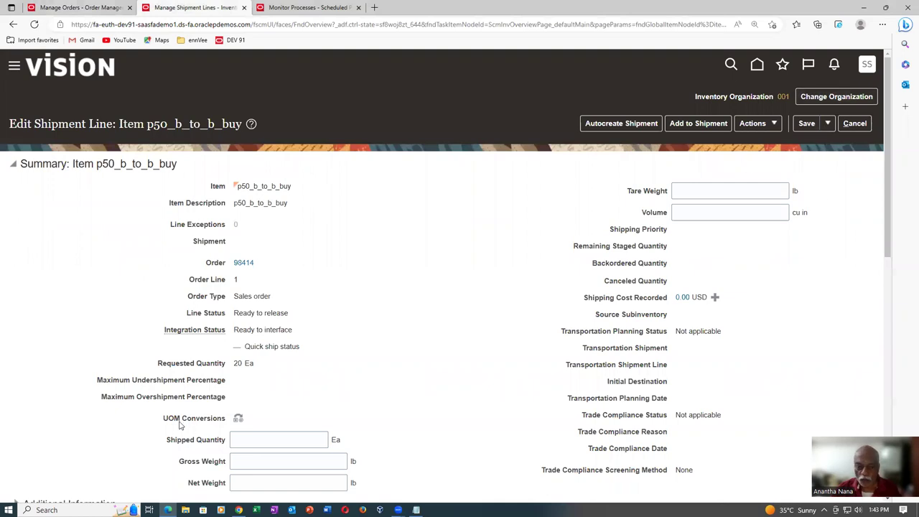
click(830, 125)
click(833, 144)
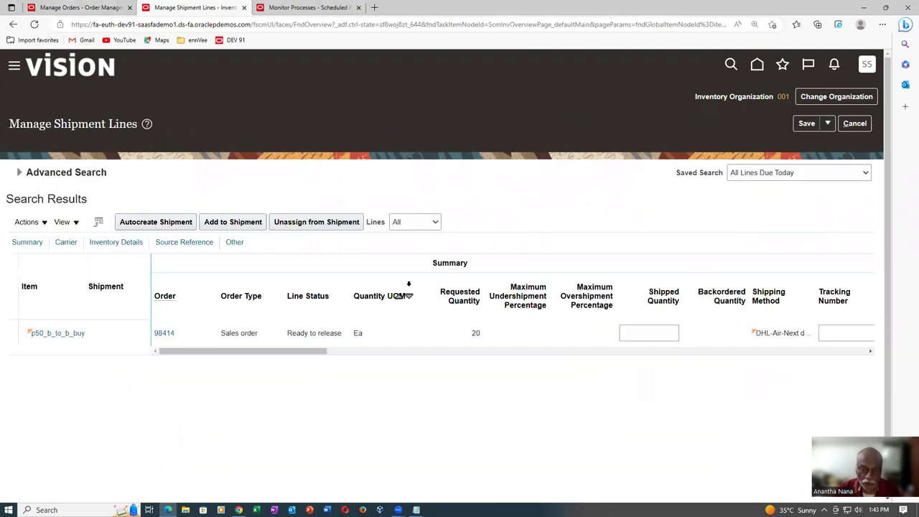
click(304, 334)
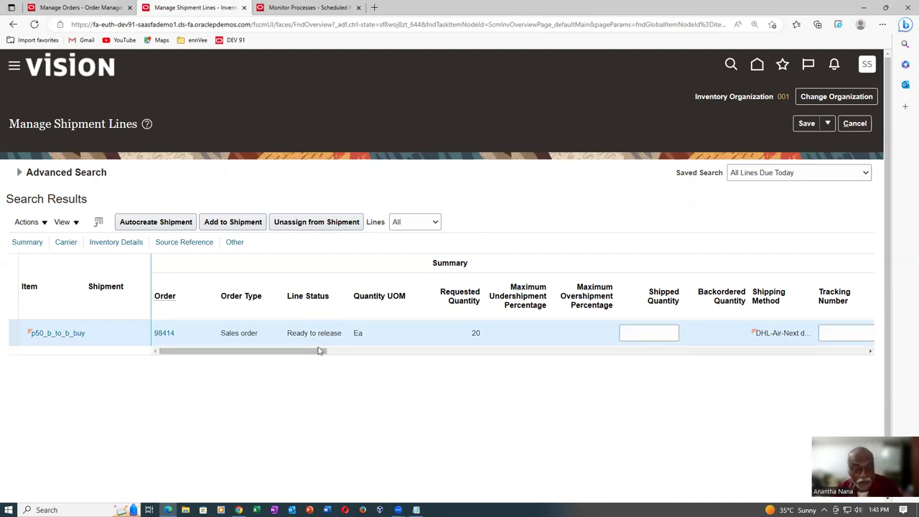
drag(296, 333, 332, 341)
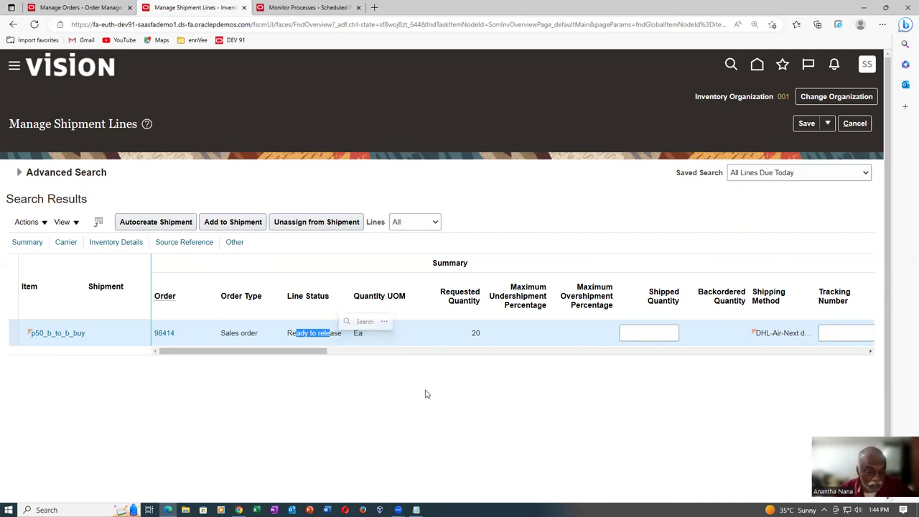
Open Supply Orchestration from the Supply Chain Execution apps in a duplicate browser tab.
click(64, 9)
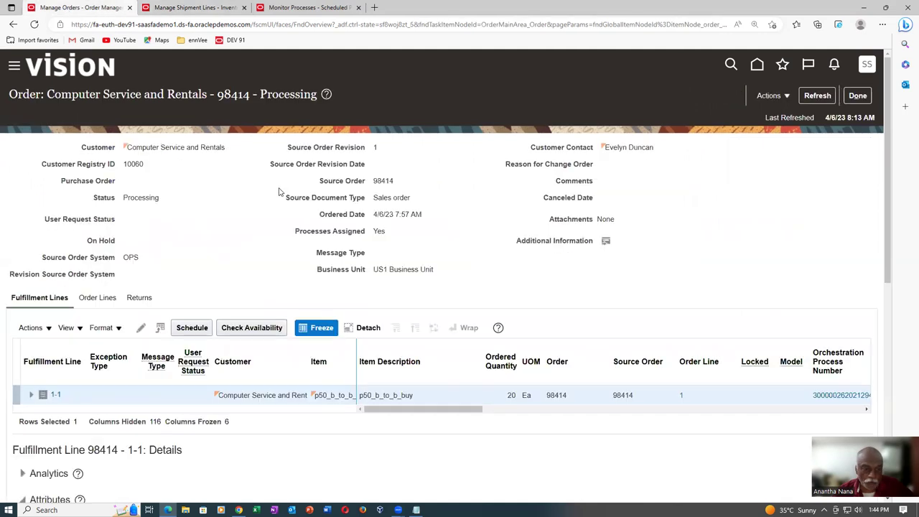
click(195, 10)
click(338, 7)
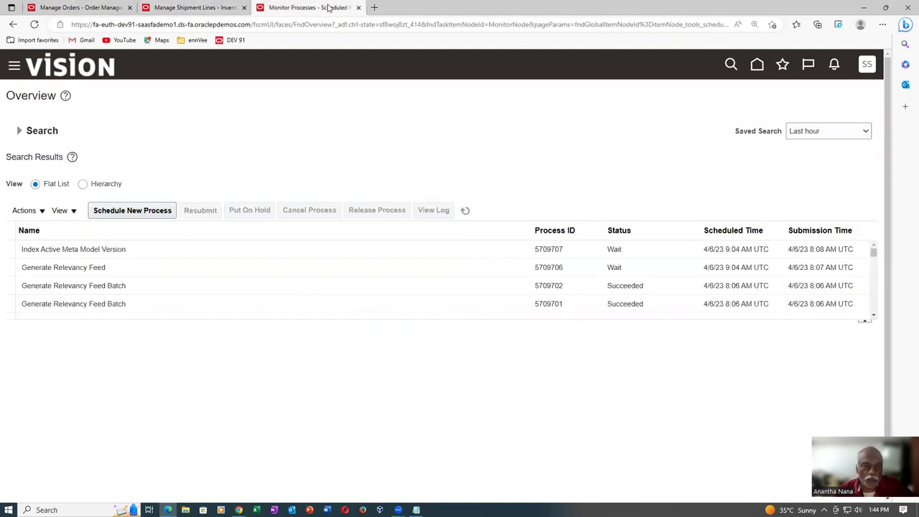
right_click(328, 7)
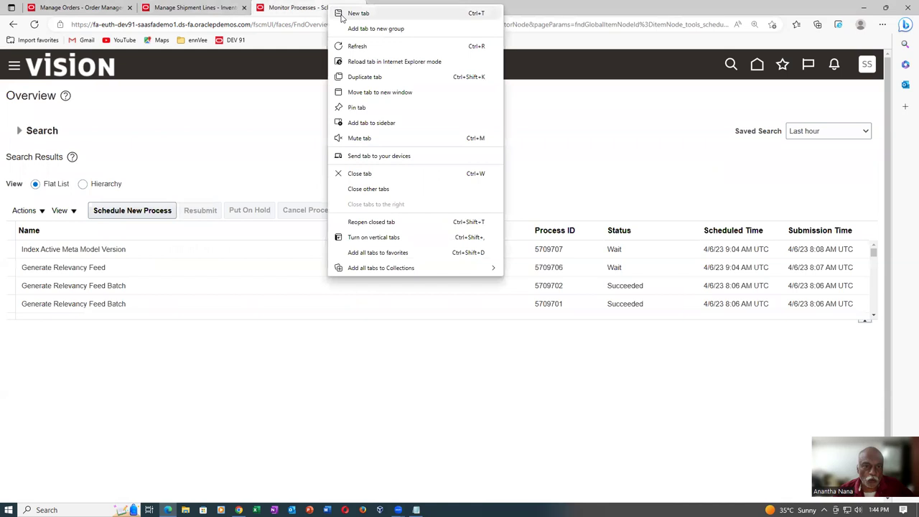
click(360, 77)
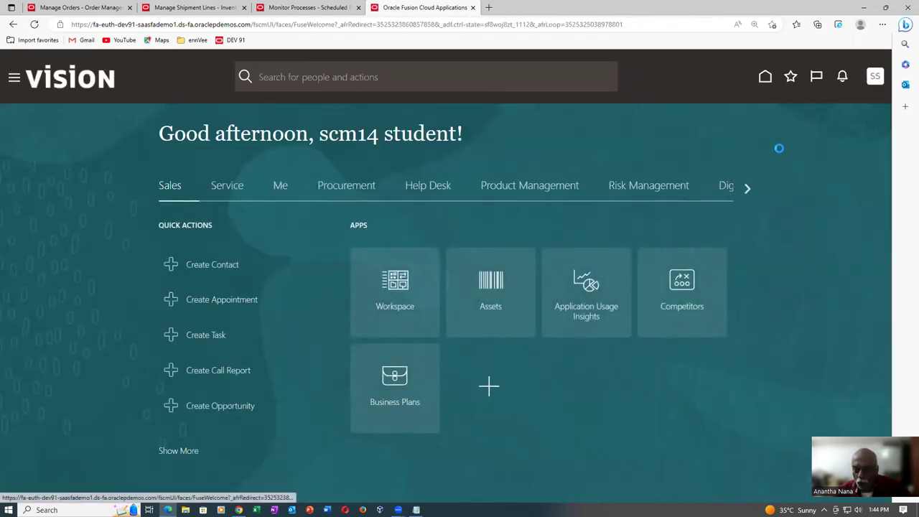
click(745, 189)
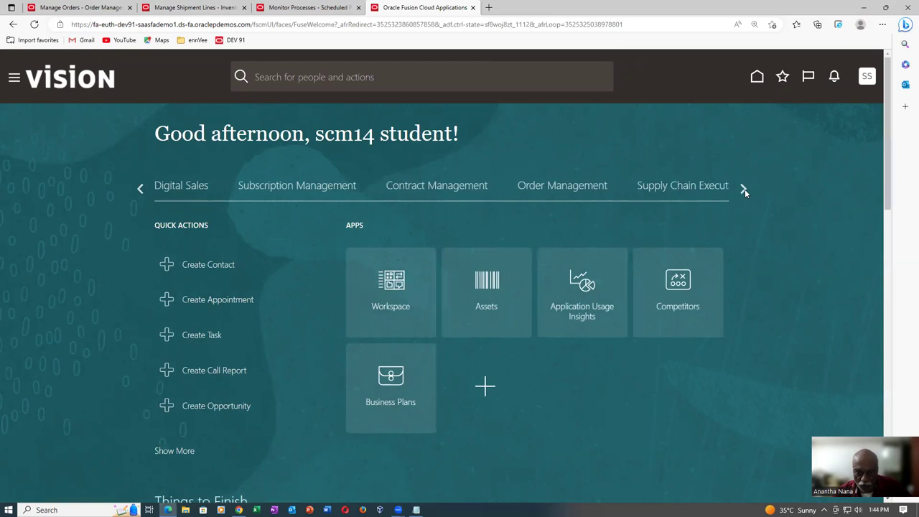
click(715, 188)
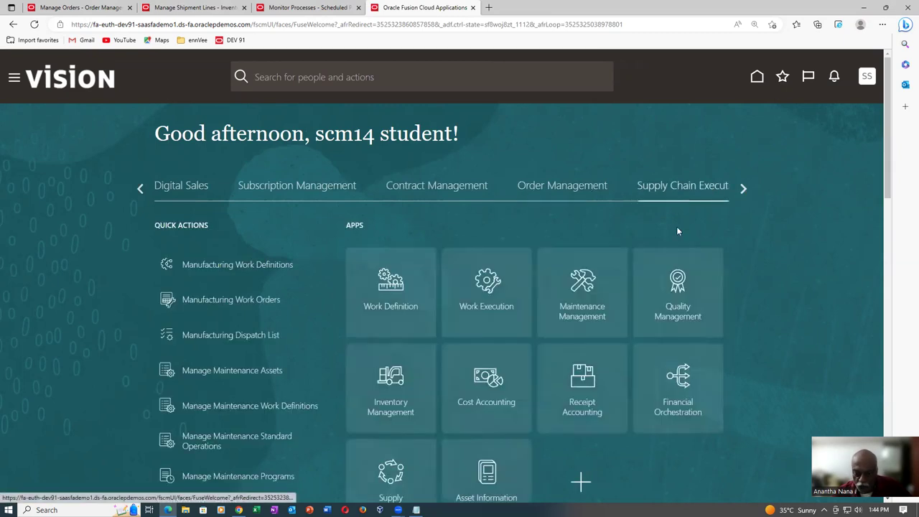
scroll(656, 323, down, 1)
scroll(655, 323, down, 2)
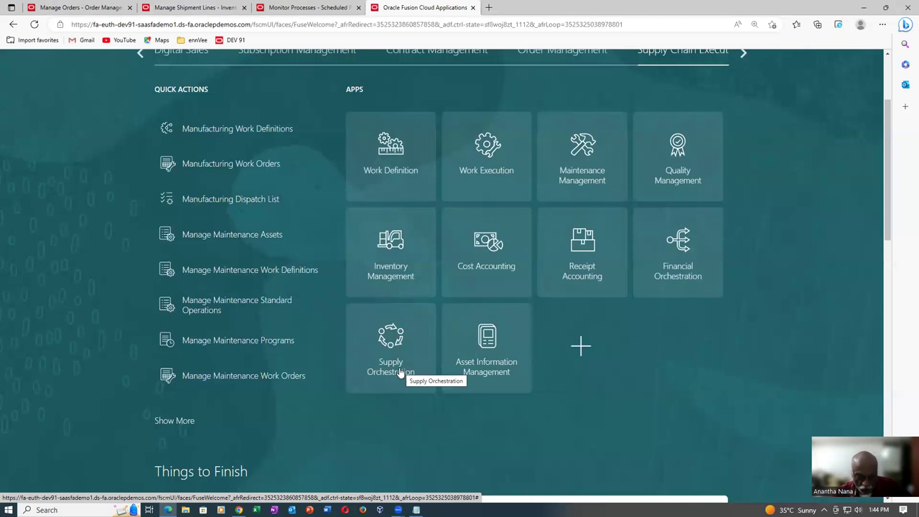
click(401, 372)
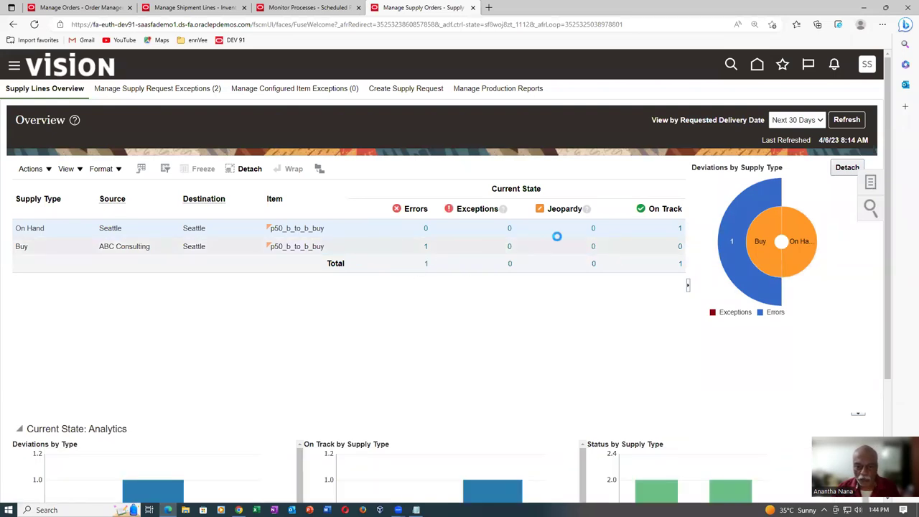
Open Manage Supply Lines and search for supply lines whose item matches p50_b.
mouse_move(793, 186)
click(870, 179)
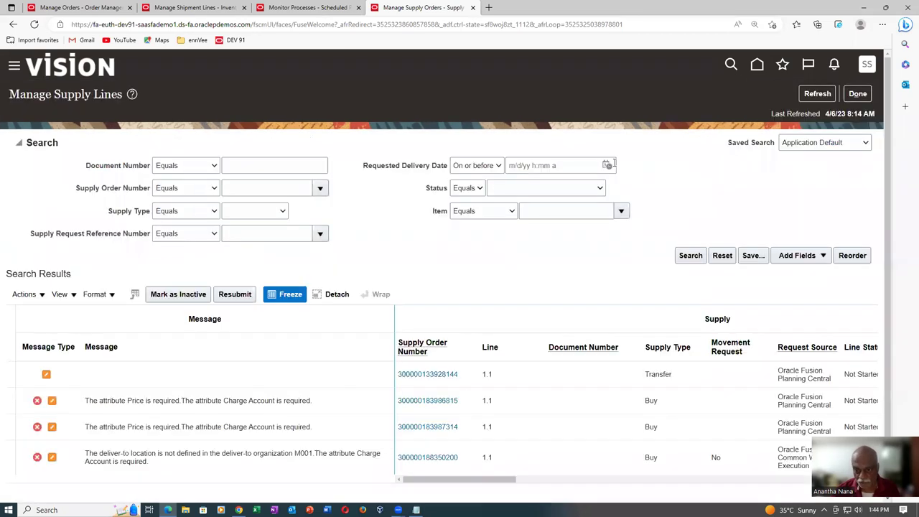
click(478, 216)
click(474, 225)
click(563, 215)
text(p50_b)
click(691, 256)
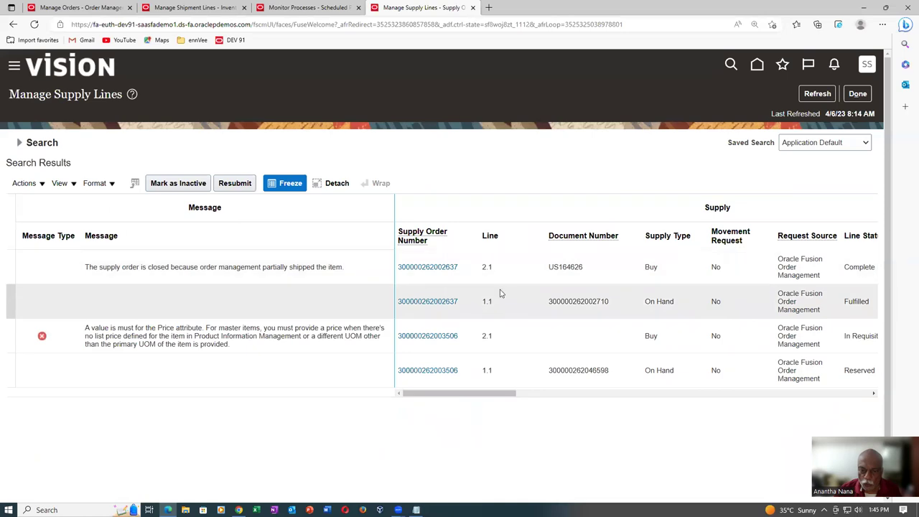
Review the messages, line statuses, items and quantities of the found supply lines, and select the Buy line with the error.
drag(480, 394, 520, 395)
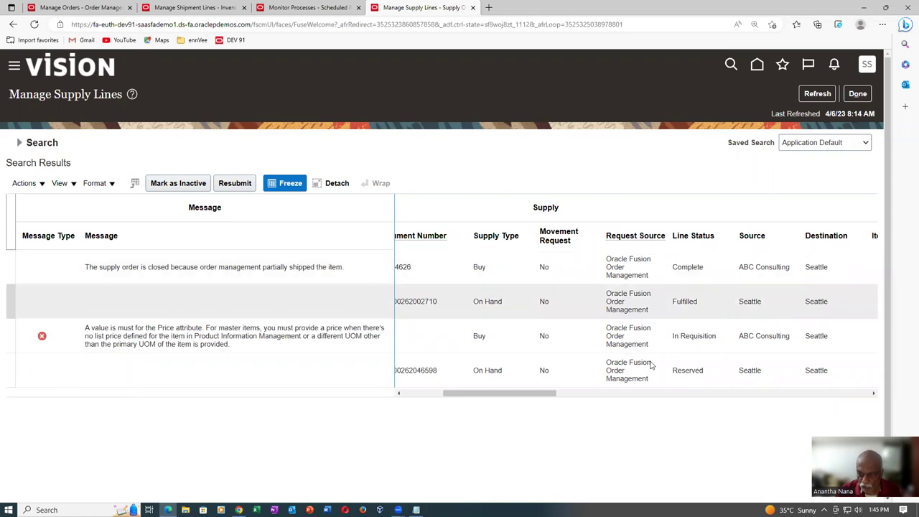
drag(527, 395, 486, 402)
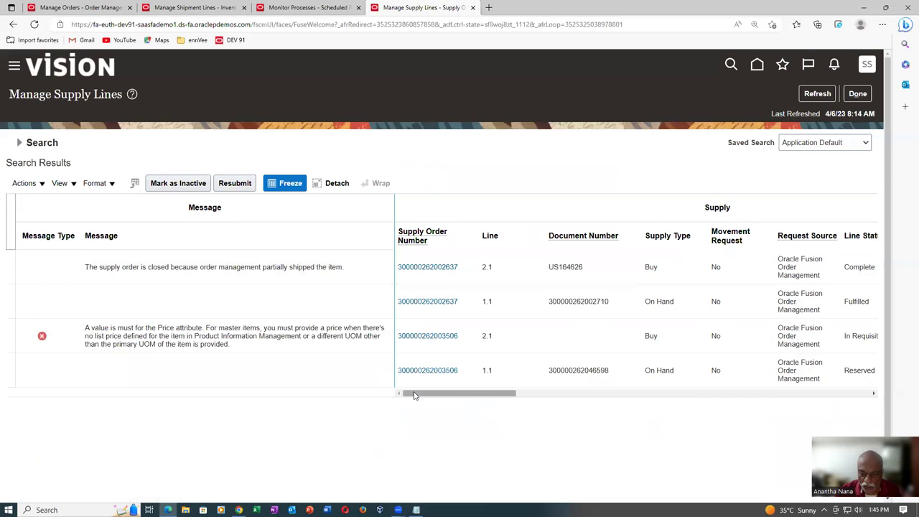
drag(503, 396, 634, 397)
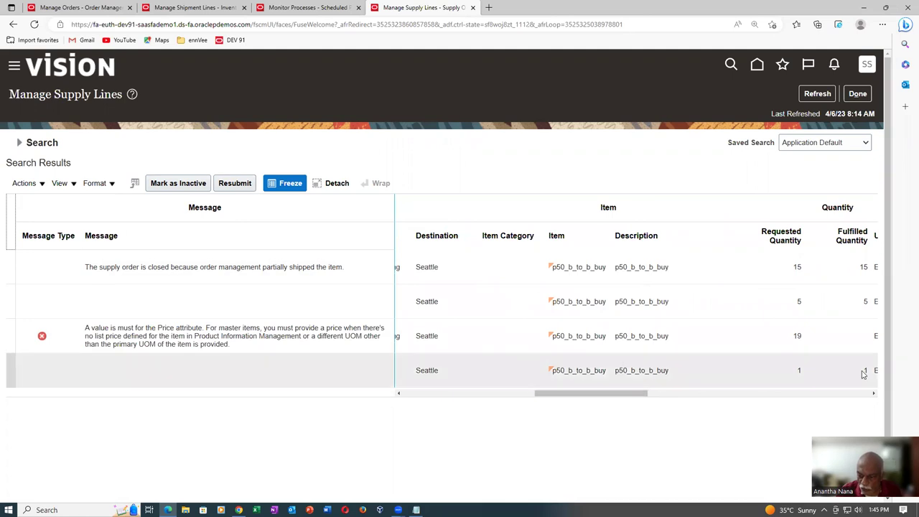
drag(601, 396, 392, 406)
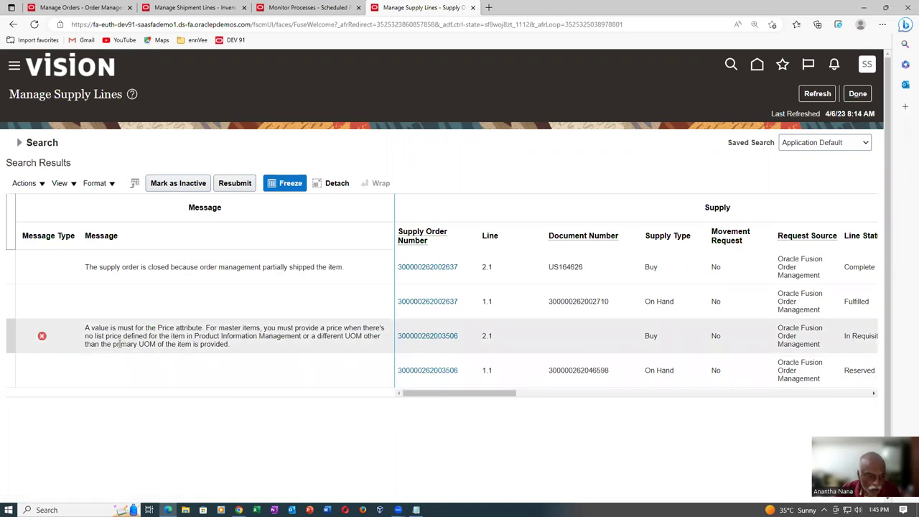
click(144, 332)
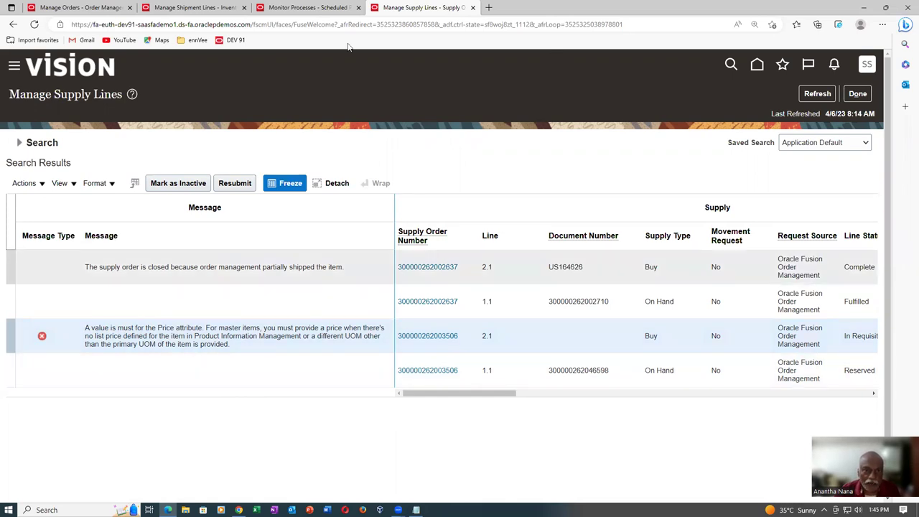
Open Product Information Management from the favorites in a duplicate browser tab and go to Browse Items.
right_click(389, 7)
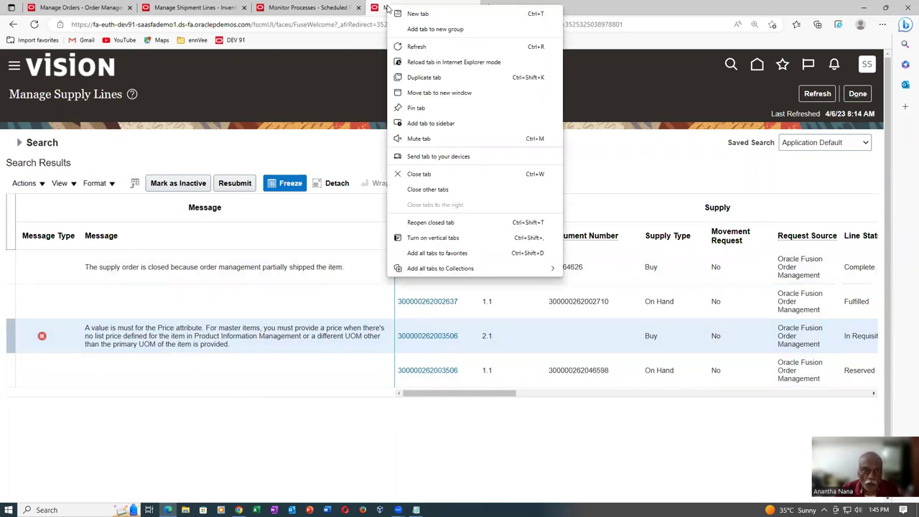
click(424, 77)
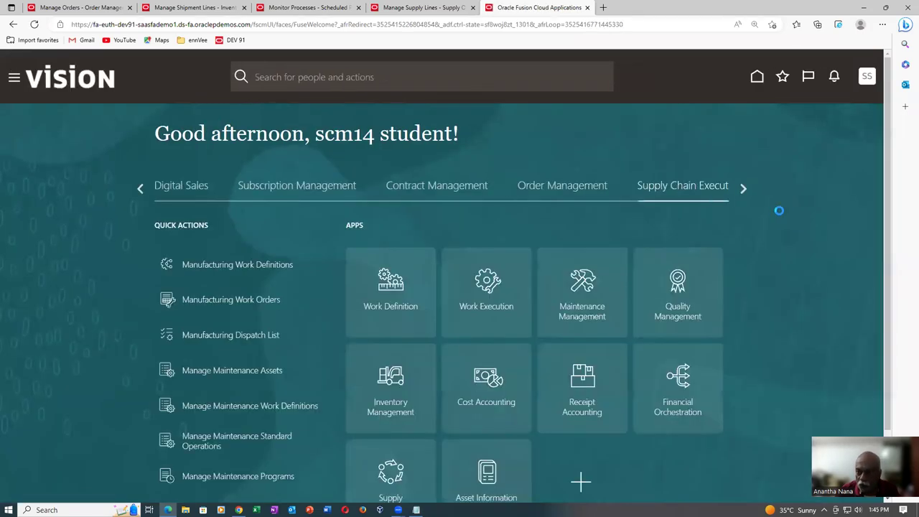
click(783, 76)
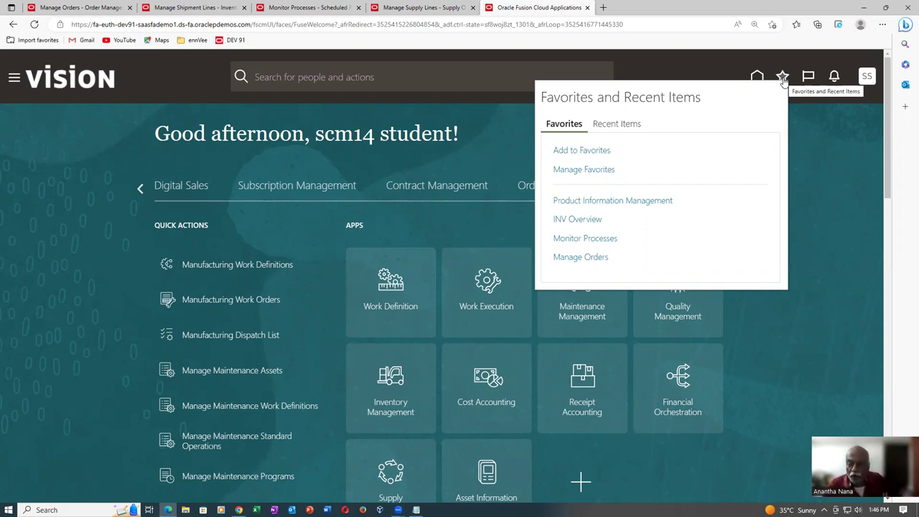
click(616, 203)
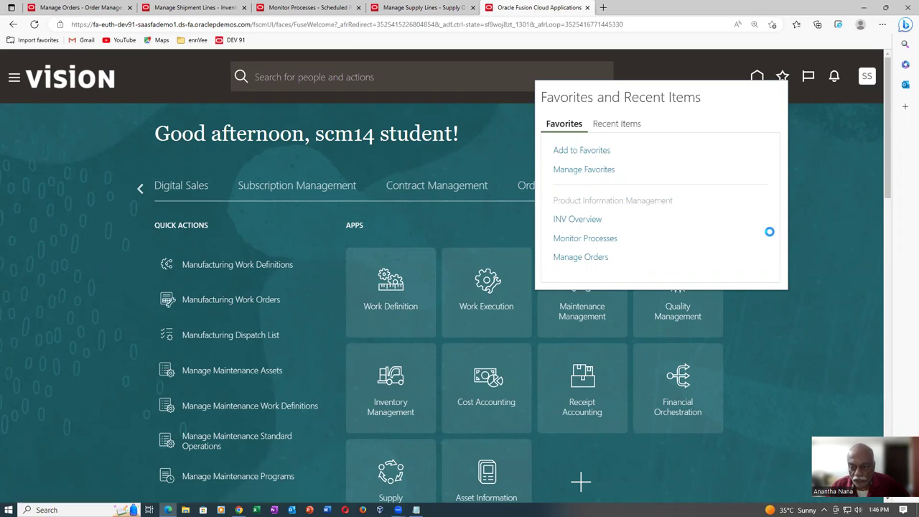
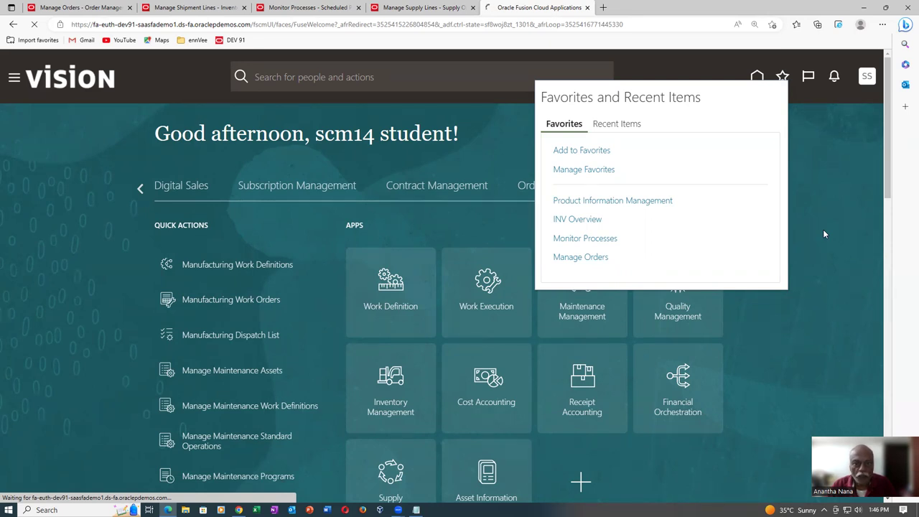
click(188, 8)
click(337, 394)
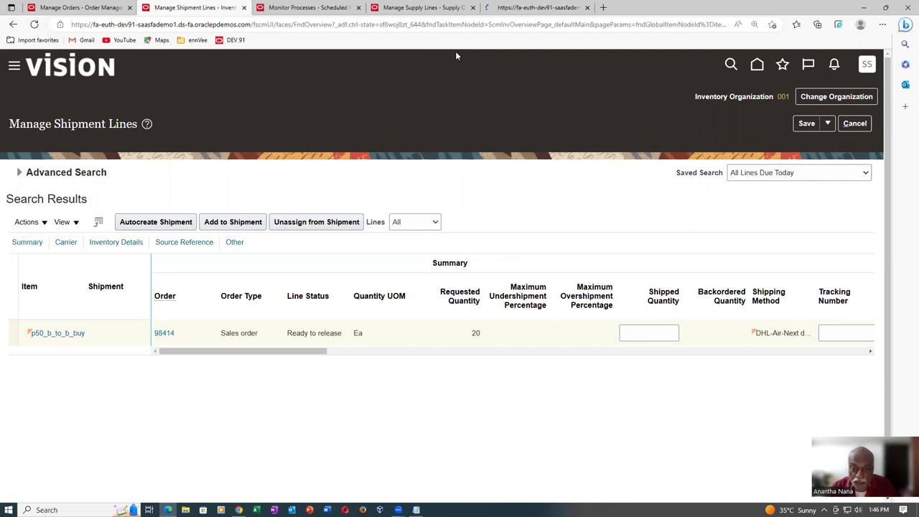
click(553, 8)
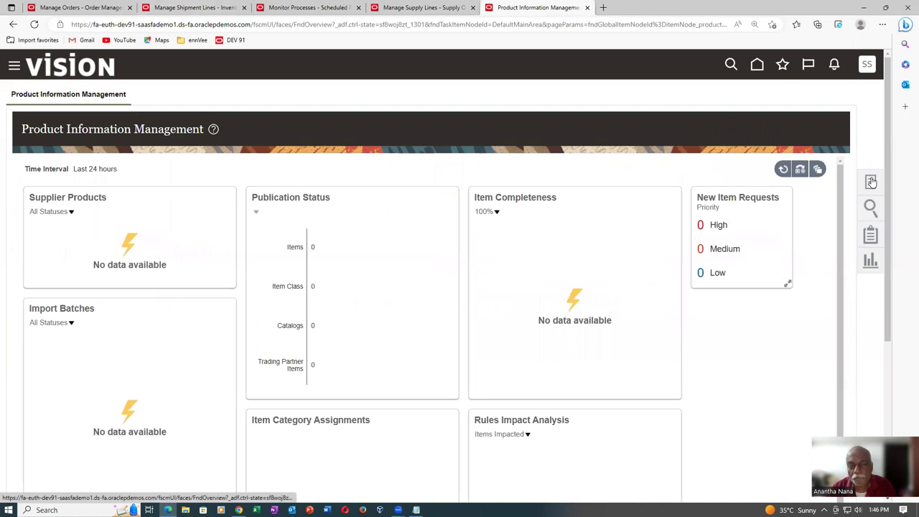
click(872, 182)
click(784, 132)
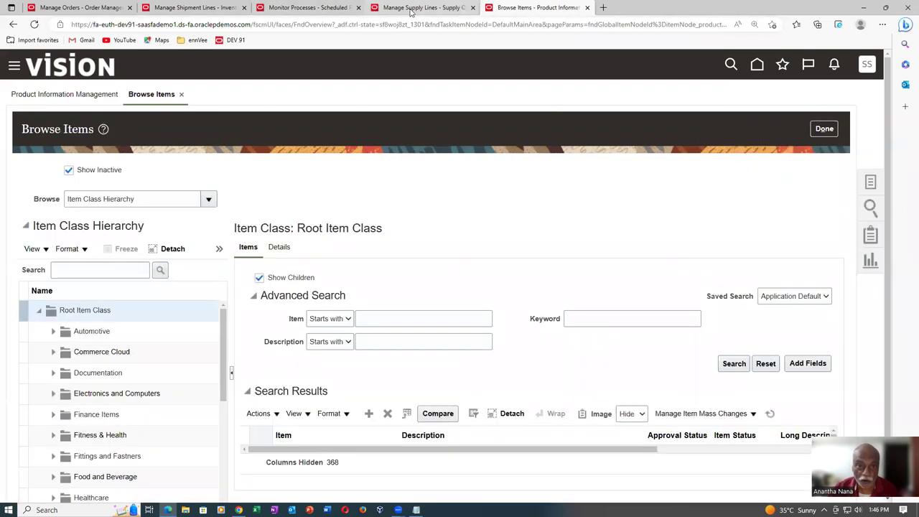
Recheck the supply line's error message, search for items starting with p50_b, and open the first p50_b_to_b_buy item.
click(420, 8)
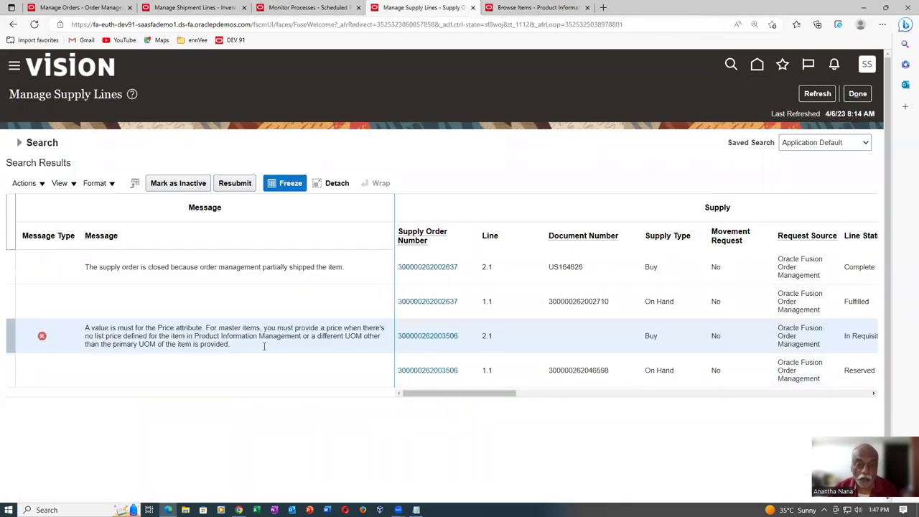
click(550, 8)
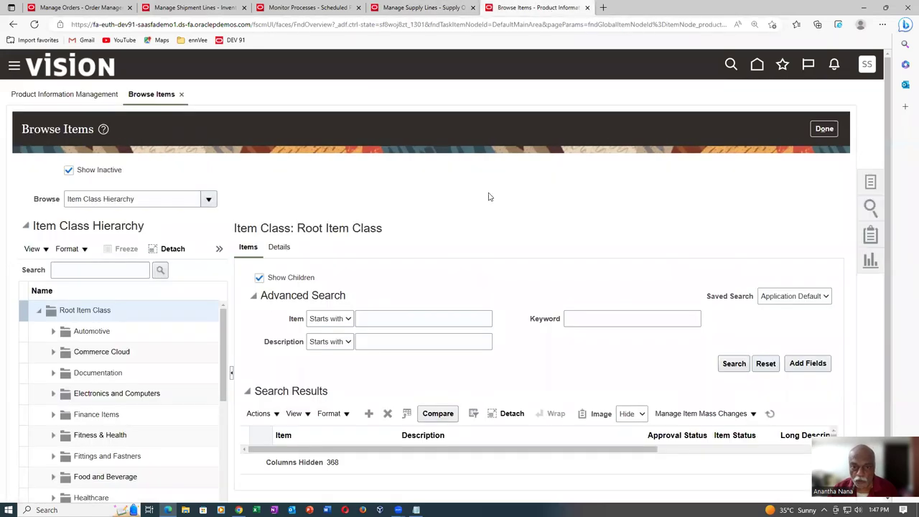
click(381, 318)
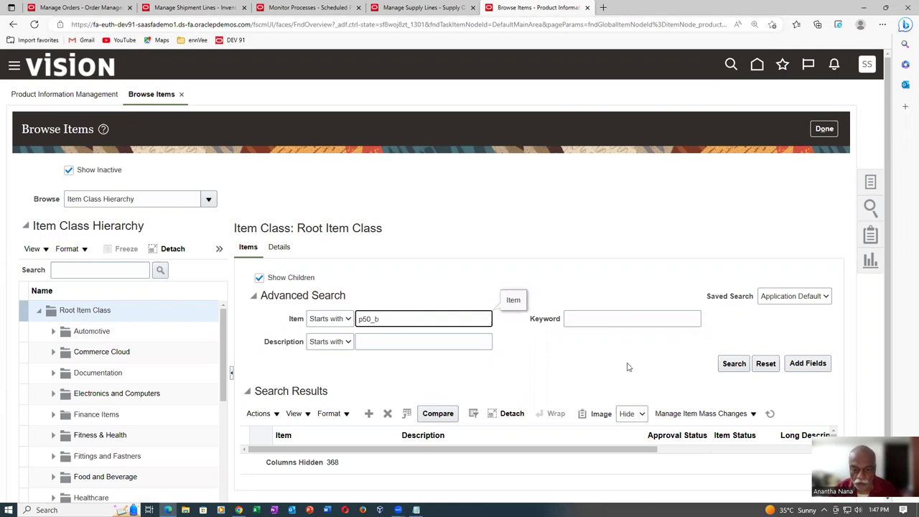
click(739, 367)
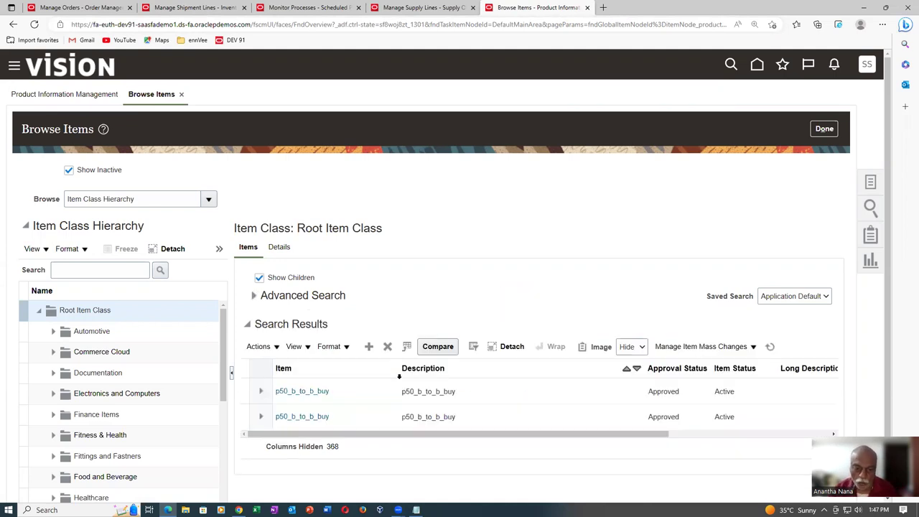
scroll(303, 385, down, 1)
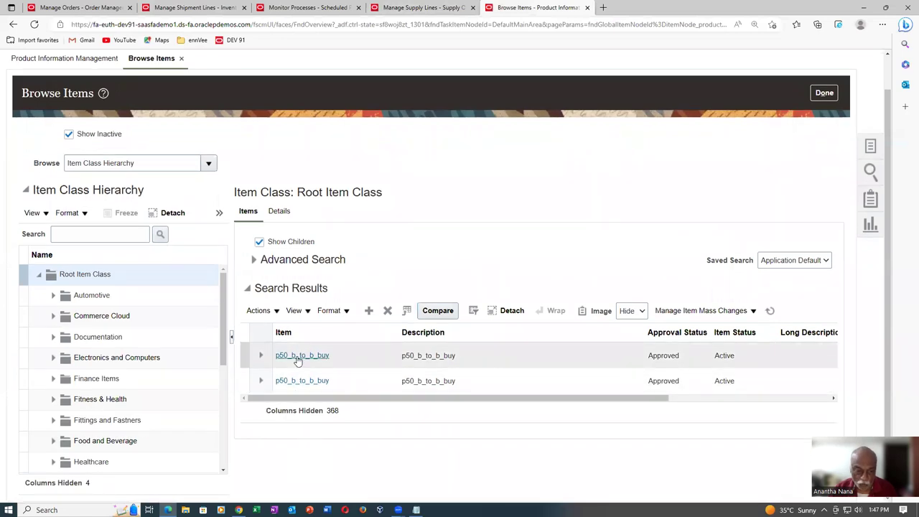
click(297, 356)
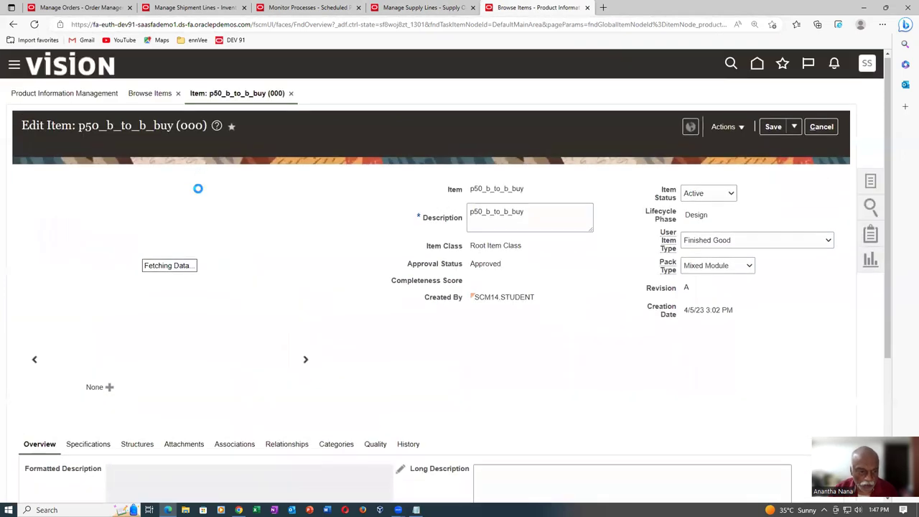
Set the purchase price of p50_b_to_b_buy to 5 in the item's purchasing specifications.
scroll(113, 275, down, 3)
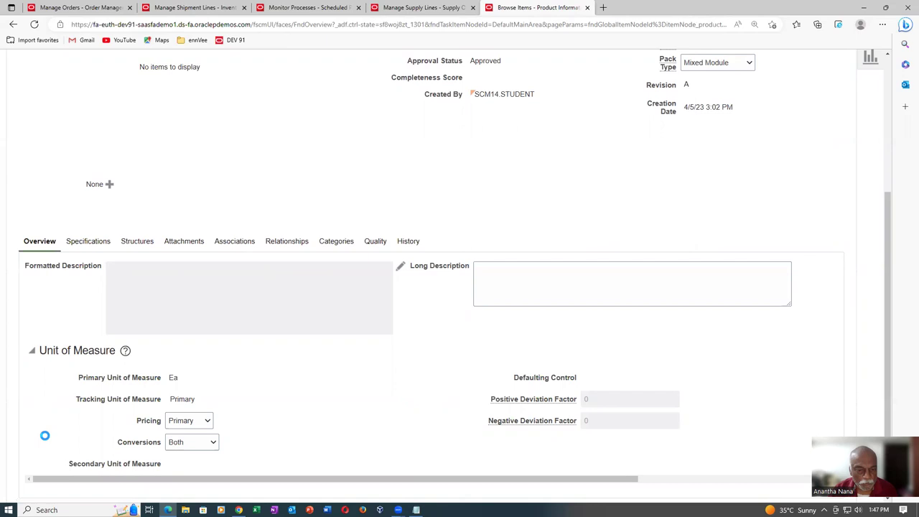
scroll(45, 437, down, 3)
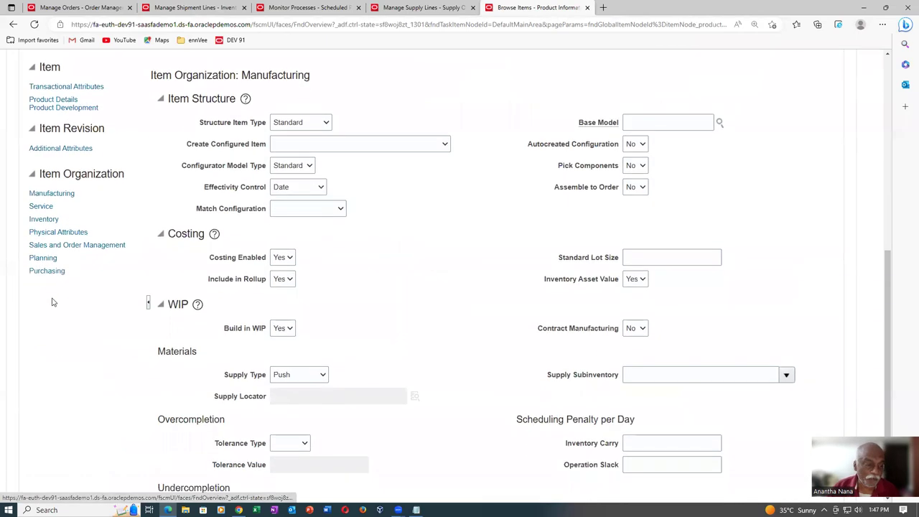
click(48, 270)
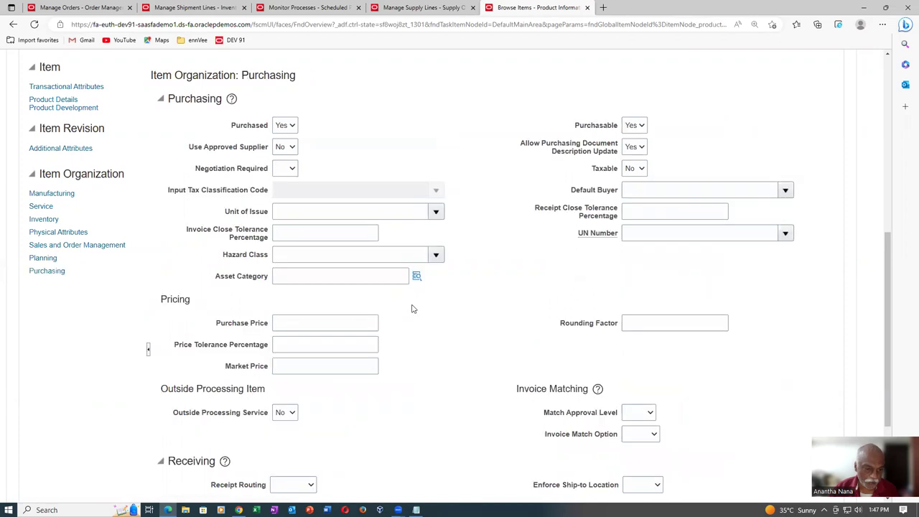
click(303, 323)
text(5)
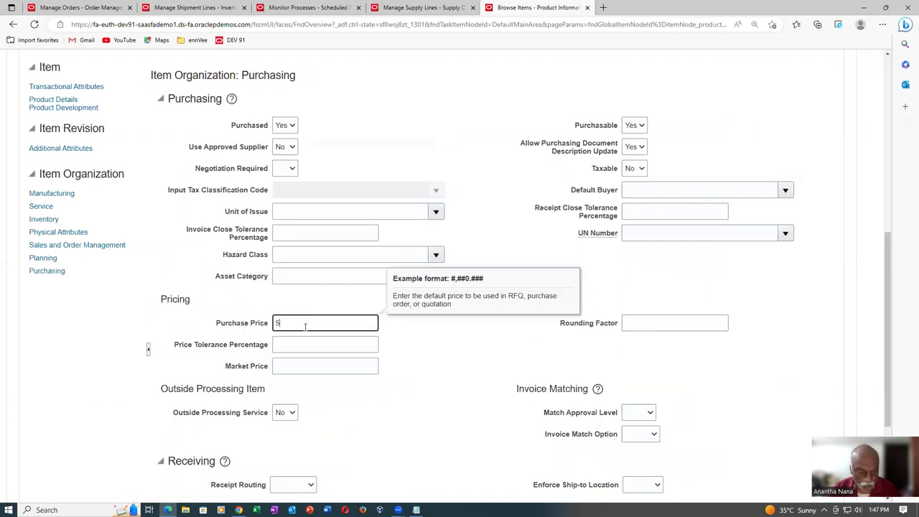
click(478, 388)
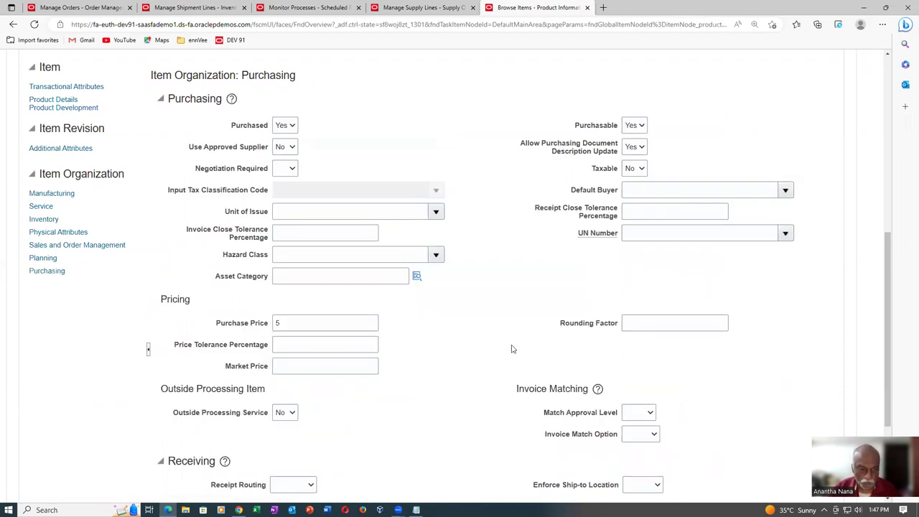
scroll(510, 347, up, 5)
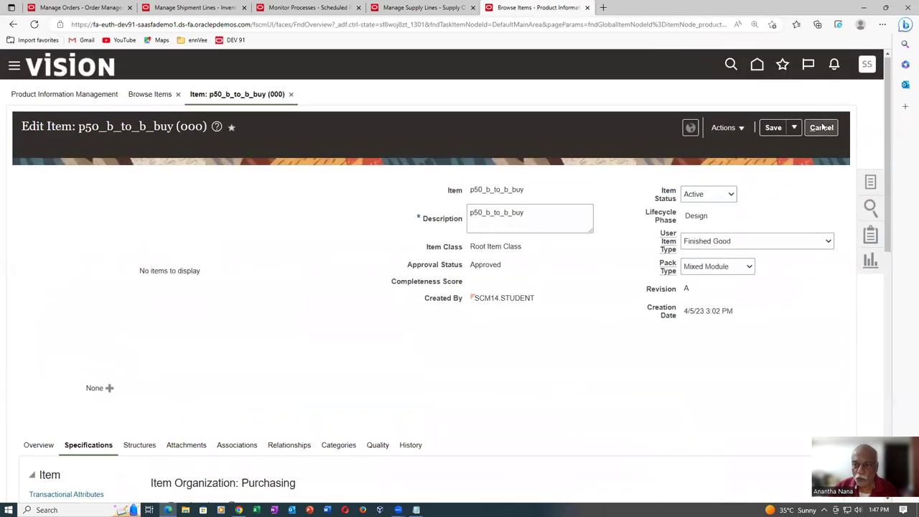
Save and close the item p50_b_to_b_buy of organization 000 and open the second p50_b_to_b_buy item in the search results.
click(795, 128)
click(796, 148)
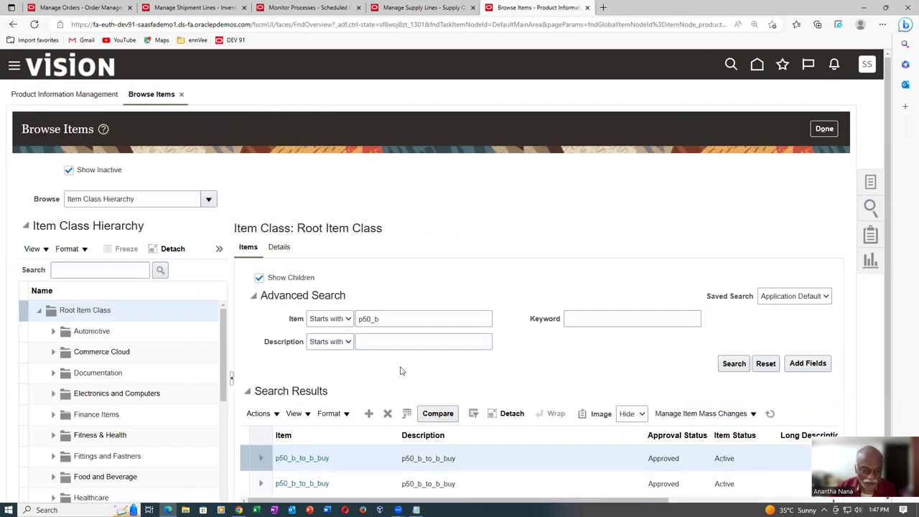
scroll(329, 444, down, 1)
click(304, 437)
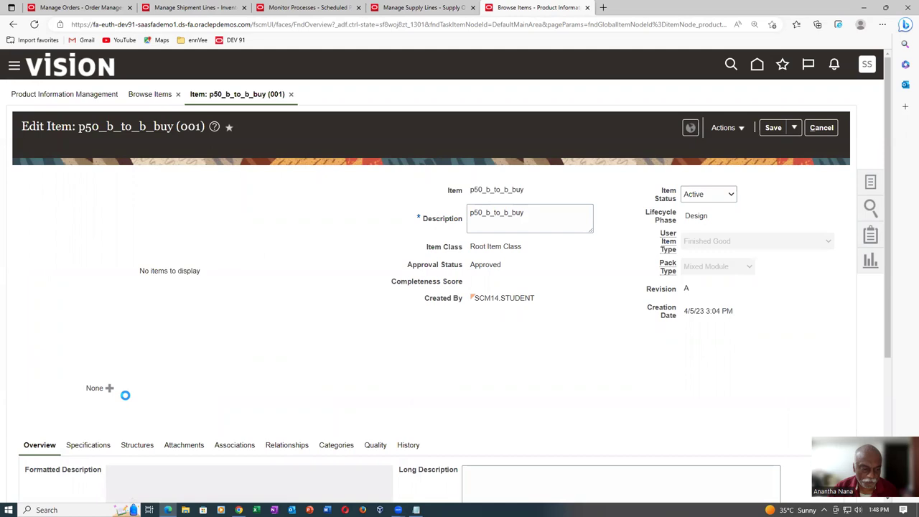
Set the purchase price of p50_b_to_b_buy in organization 001 to 5 in its purchasing specifications, and save and close the item.
scroll(125, 396, down, 3)
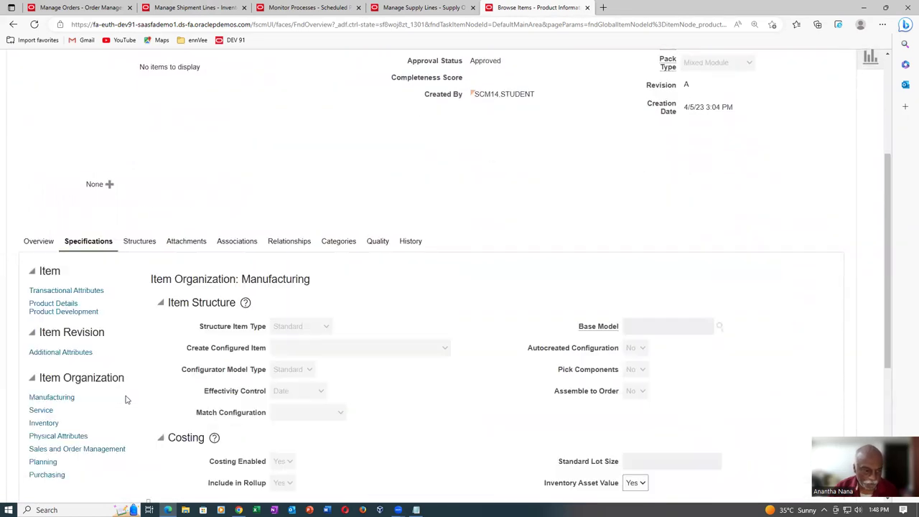
scroll(125, 399, down, 2)
click(45, 339)
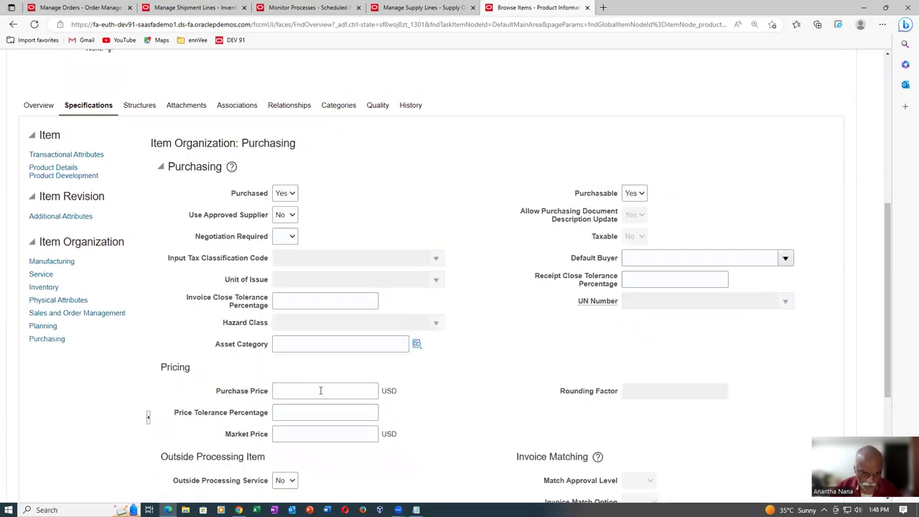
click(321, 390)
text(5)
key(Tab)
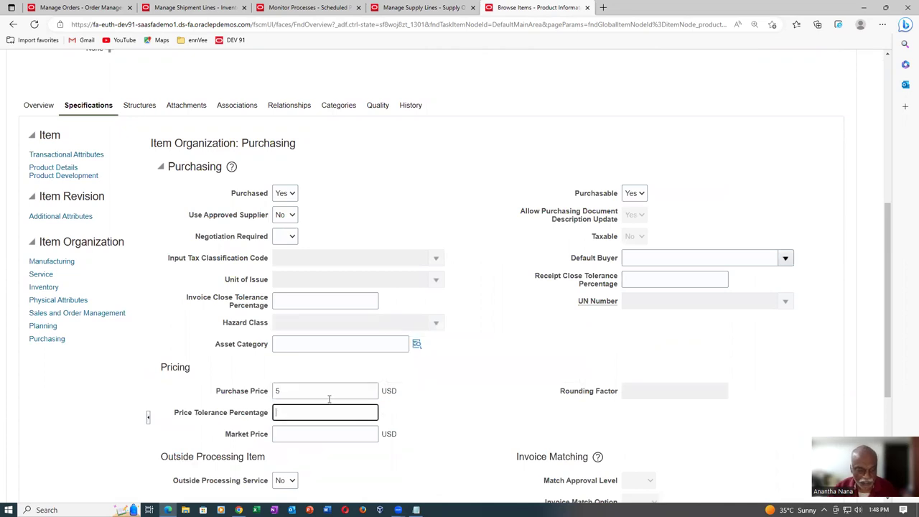
click(443, 470)
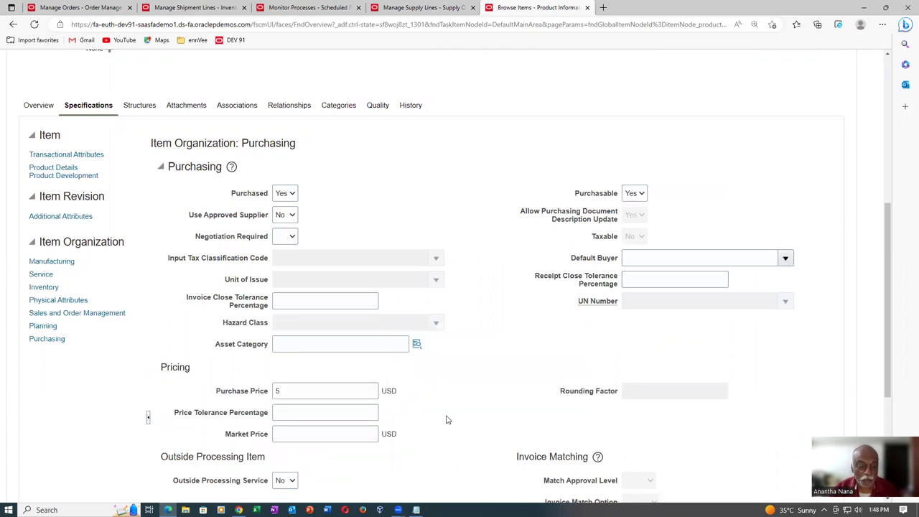
scroll(497, 388, up, 5)
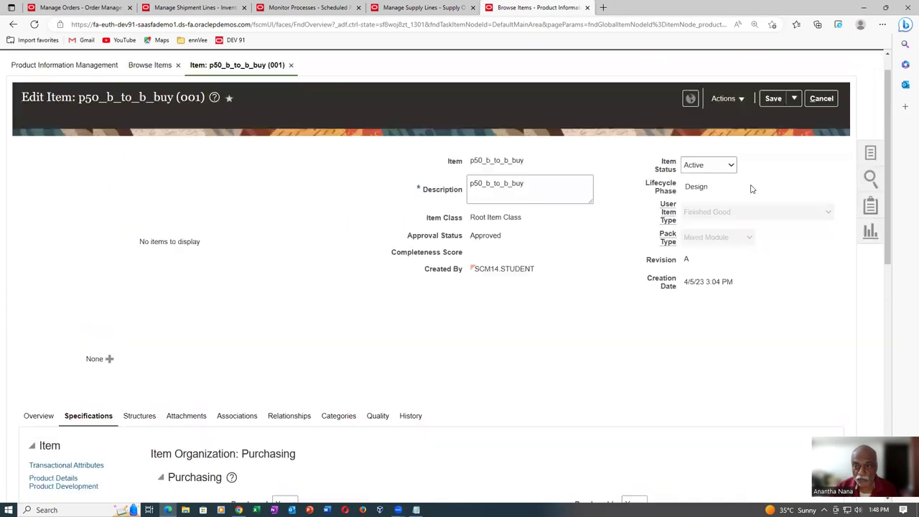
click(794, 127)
click(796, 147)
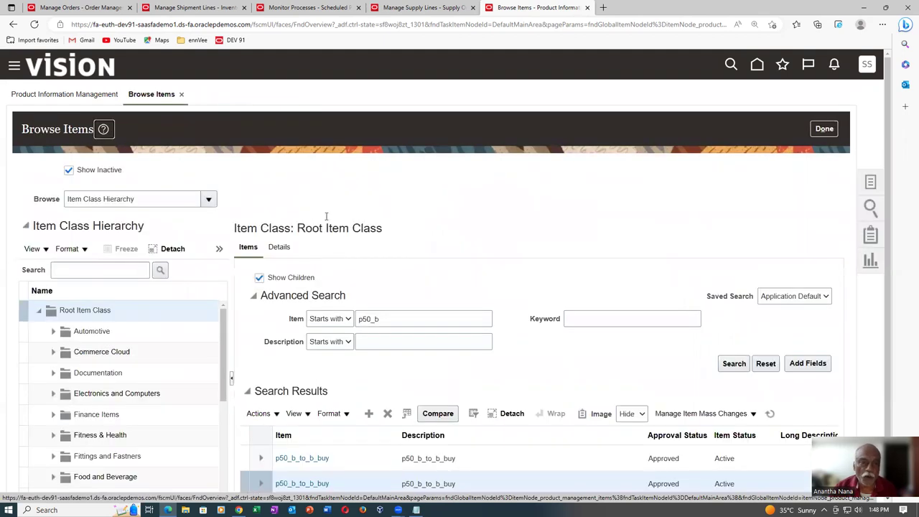
Resubmit the Buy supply line with the price error in Manage Supply Lines and rerun the search for items starting with p50_b.
click(420, 7)
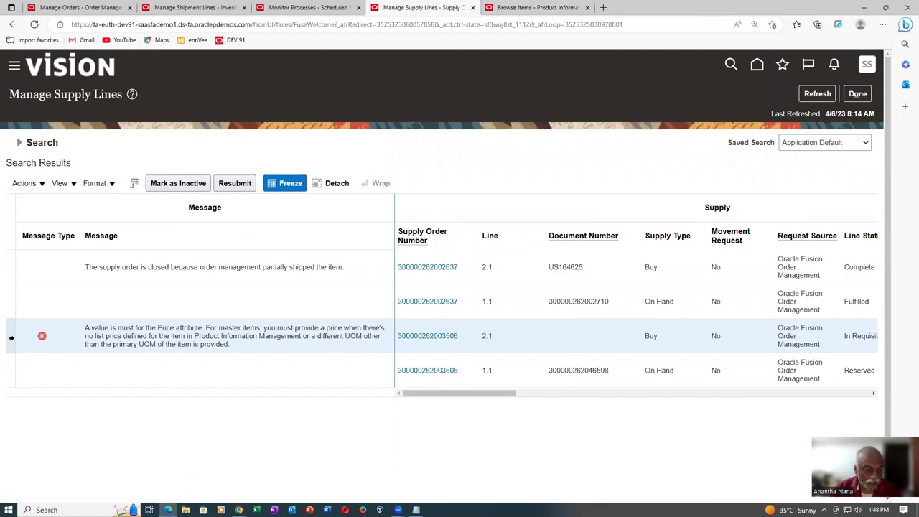
click(236, 185)
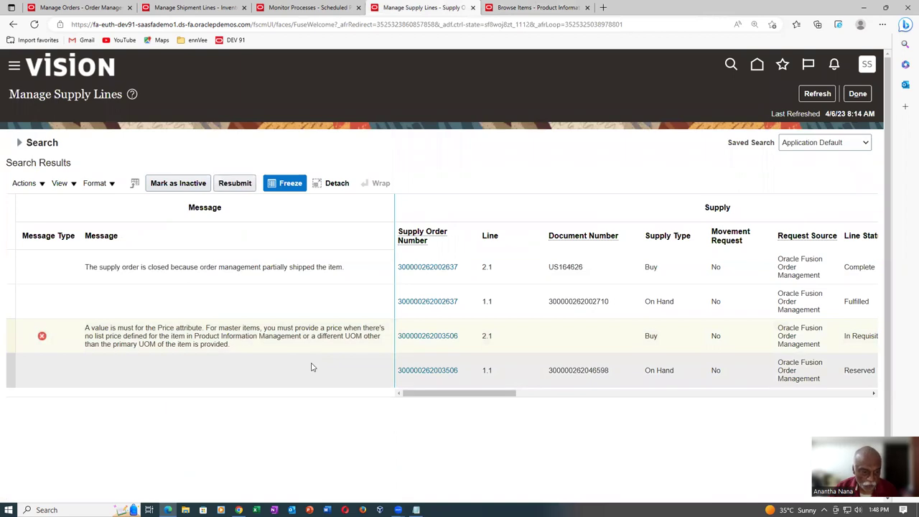
click(192, 334)
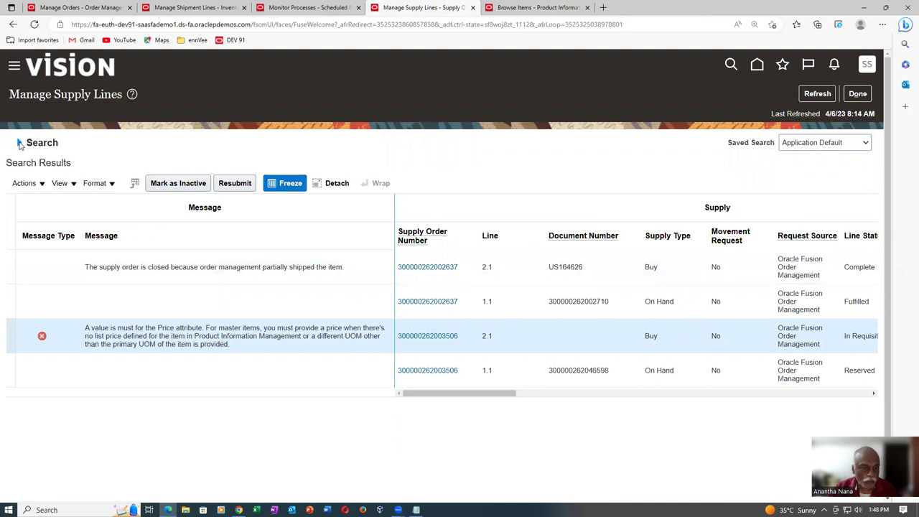
click(19, 143)
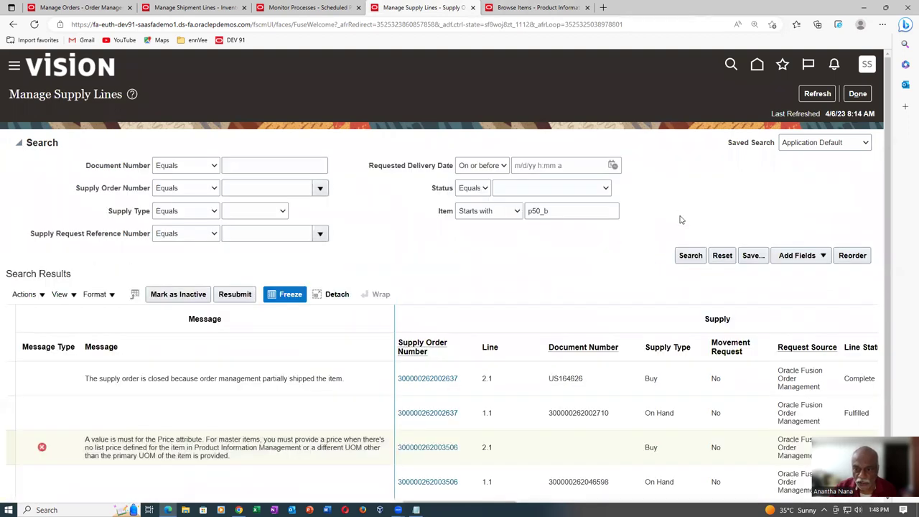
click(683, 258)
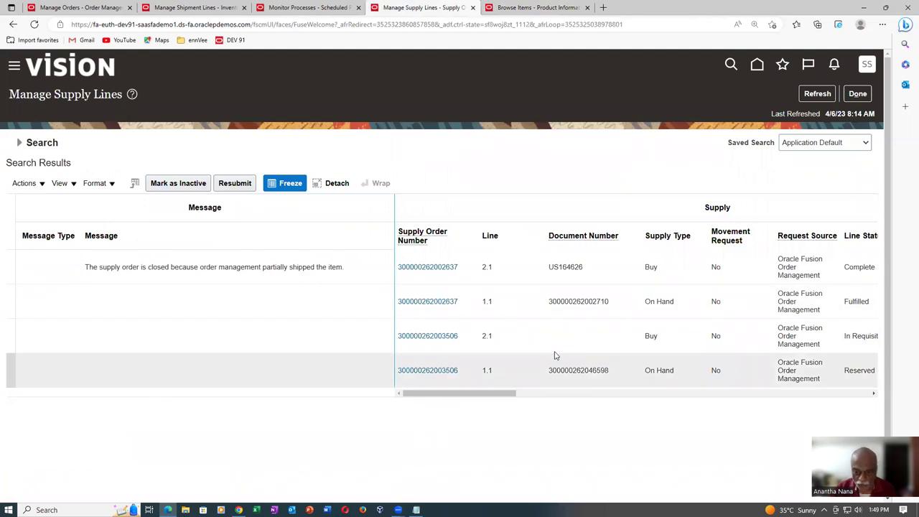
Review the supply lines' items and quantities, and open the supply order details of the resubmitted Buy line.
click(181, 301)
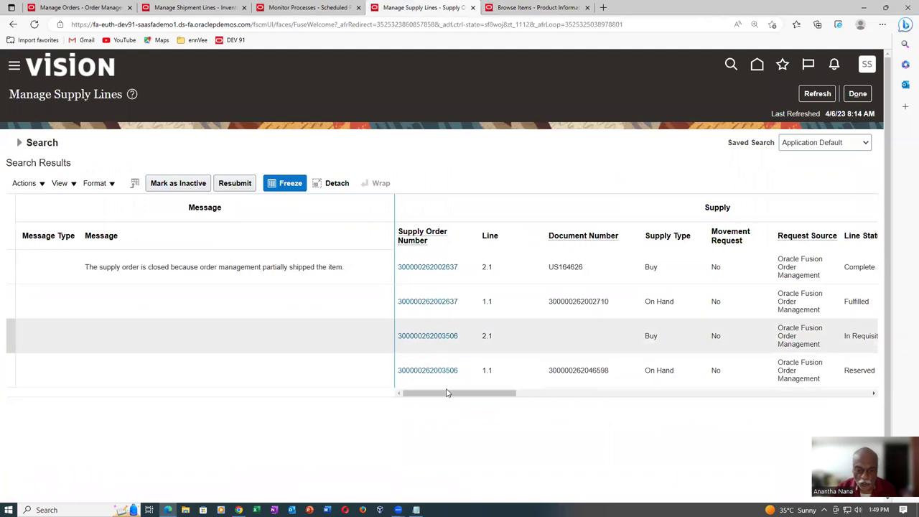
drag(456, 396, 632, 398)
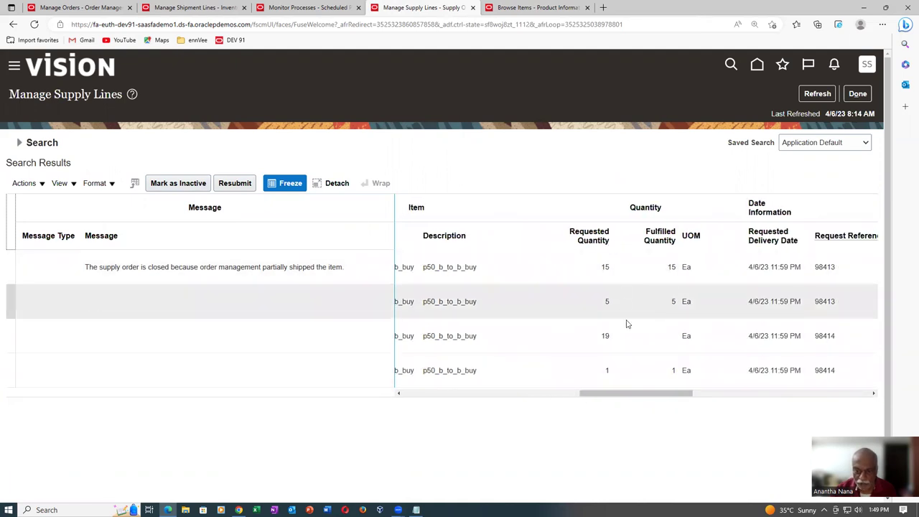
drag(625, 394, 380, 431)
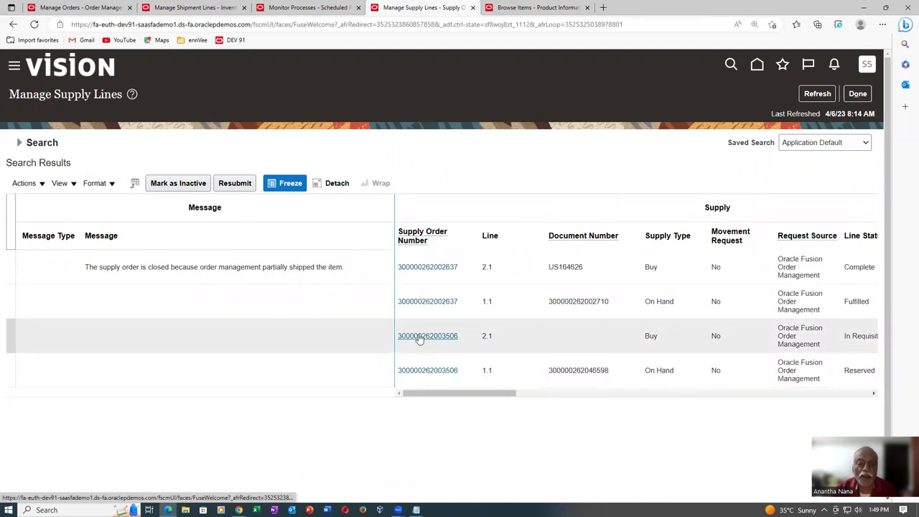
click(420, 336)
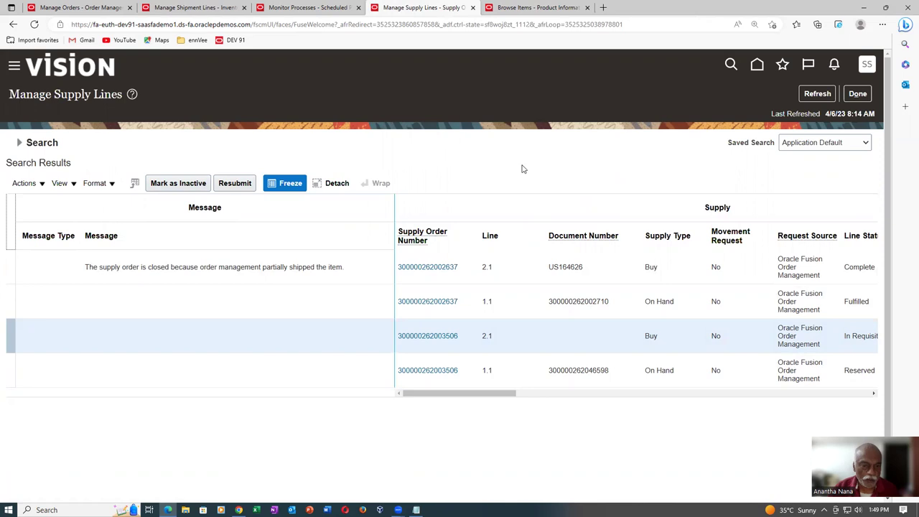
click(250, 300)
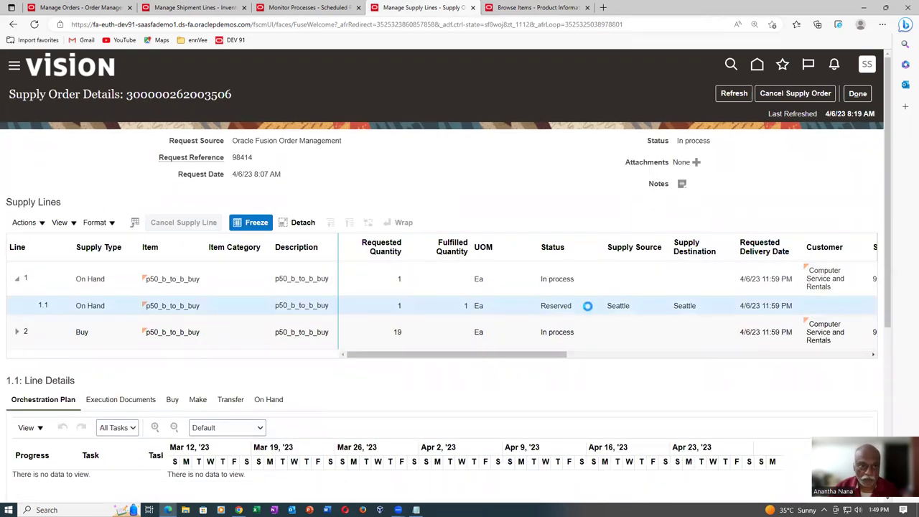
Finish browsing items in Product Information Management and choose INV Overview from the favorites.
click(564, 8)
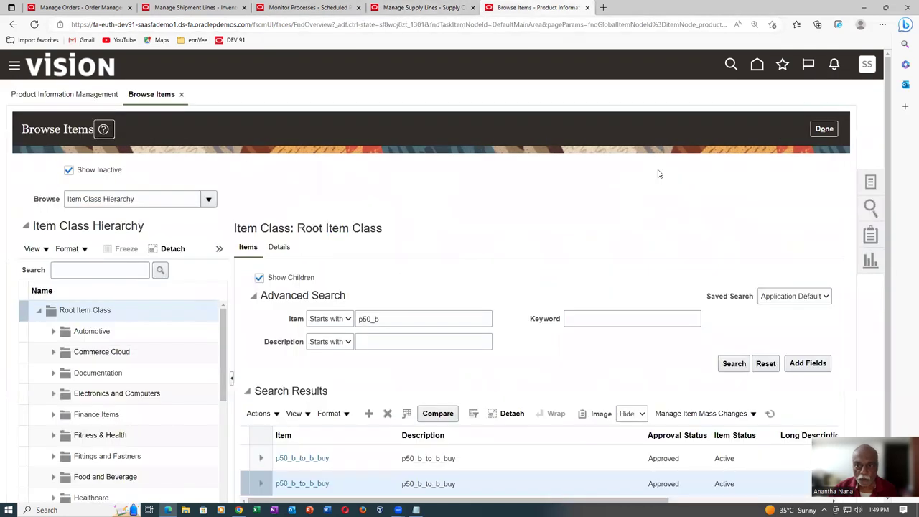
click(825, 129)
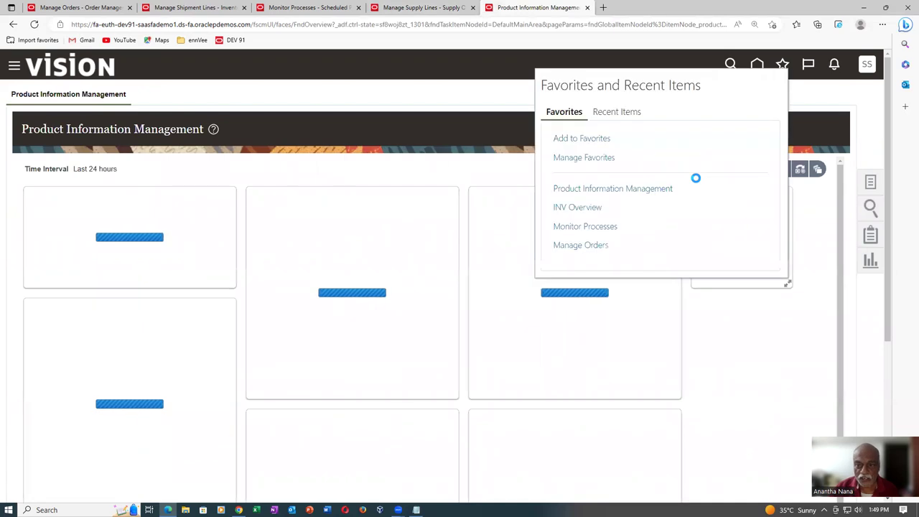
click(583, 209)
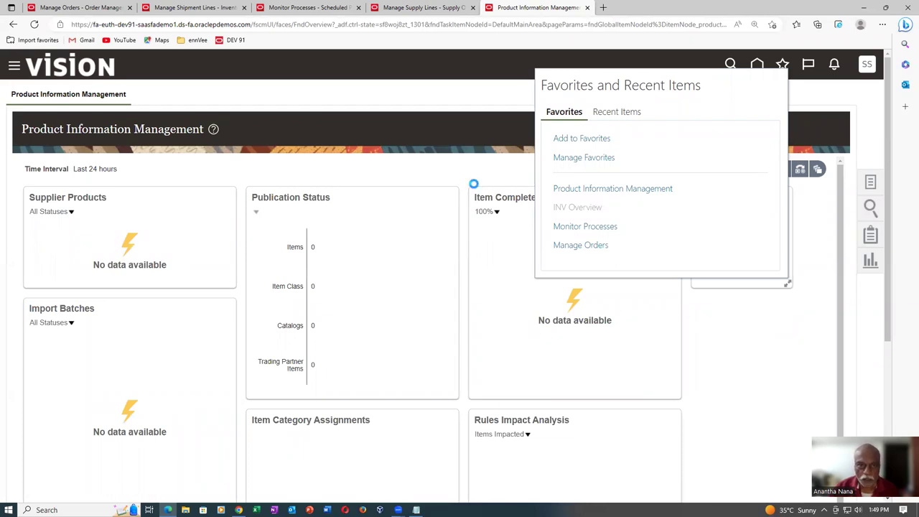
Refresh the supply order details, expand Buy line 2 and select supply line 2.1.
click(400, 8)
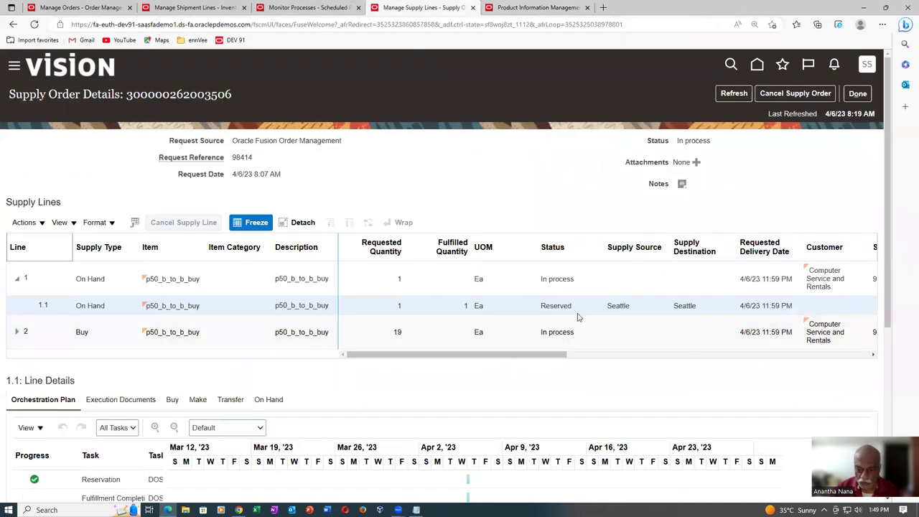
click(444, 334)
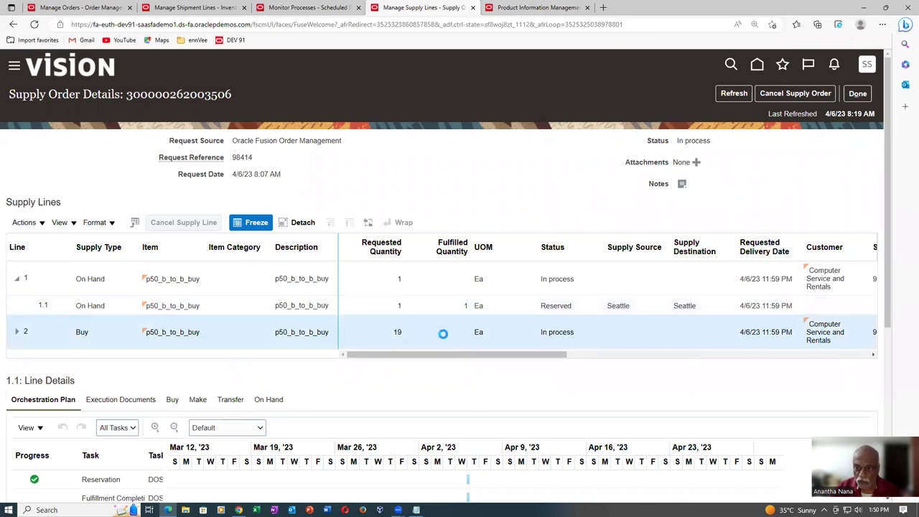
click(734, 93)
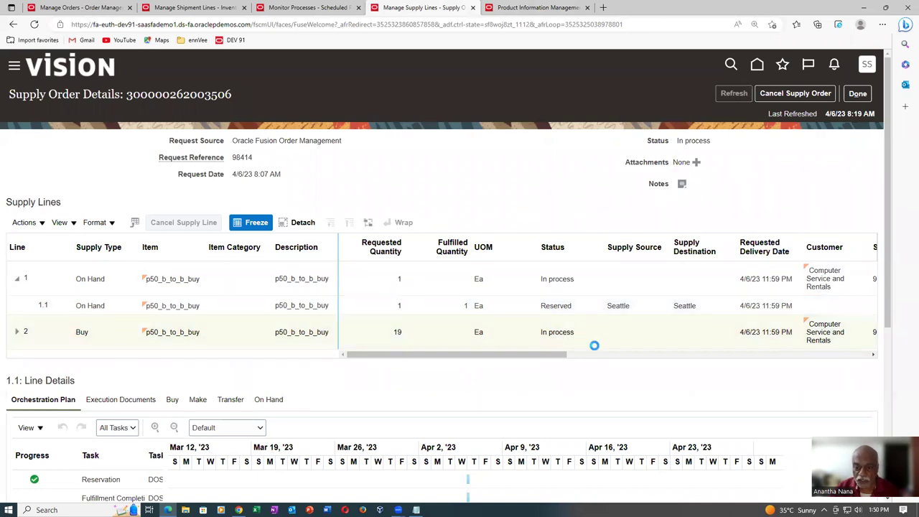
click(17, 335)
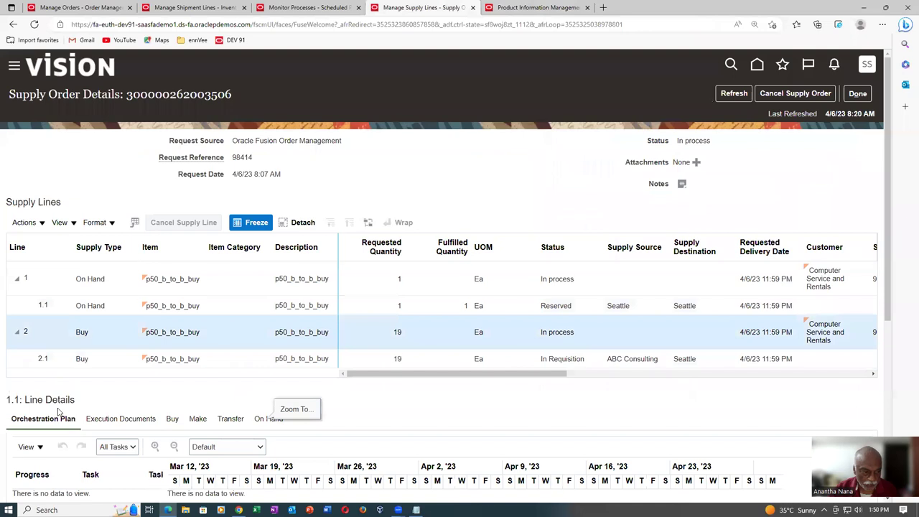
click(558, 359)
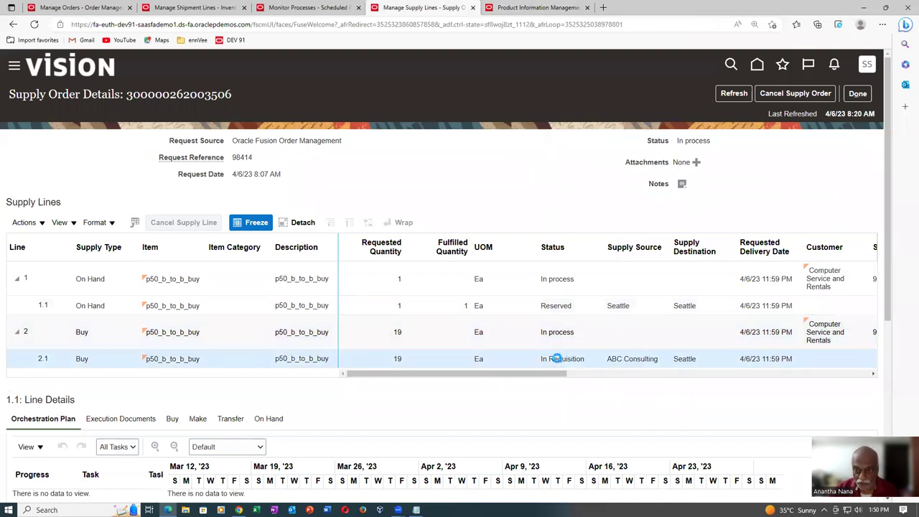
Open INV Overview from the favorites in the Product Information Management browser tab.
click(535, 7)
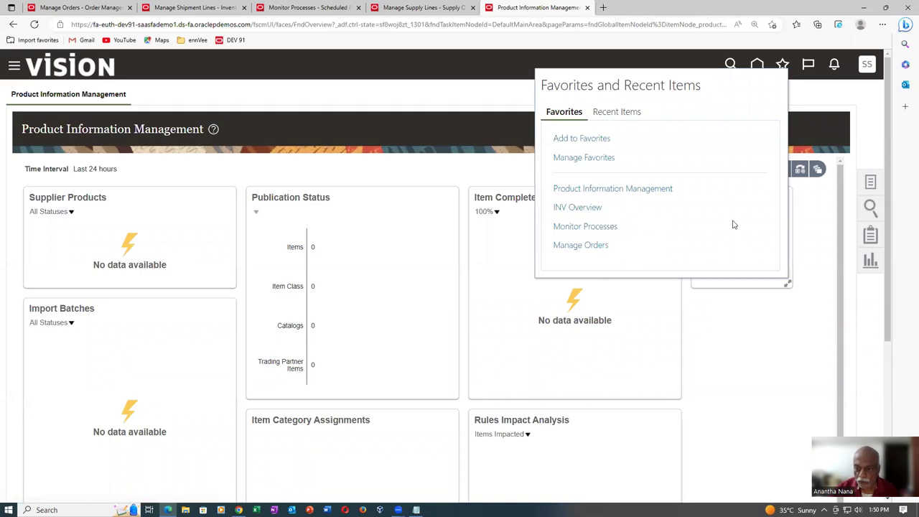
click(578, 207)
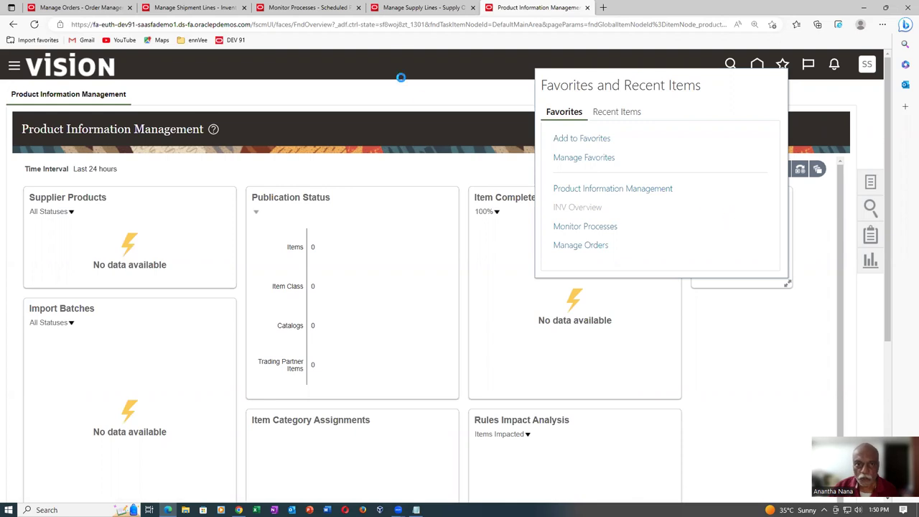
Review the orchestration plan and execution documents of supply line 2.1, refreshing the supply order to update its status.
click(424, 8)
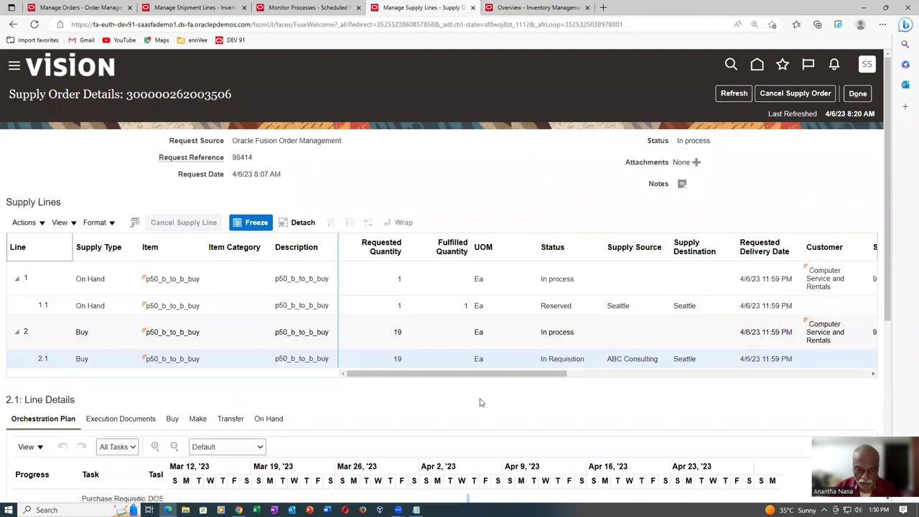
scroll(294, 400, down, 1)
scroll(295, 400, down, 1)
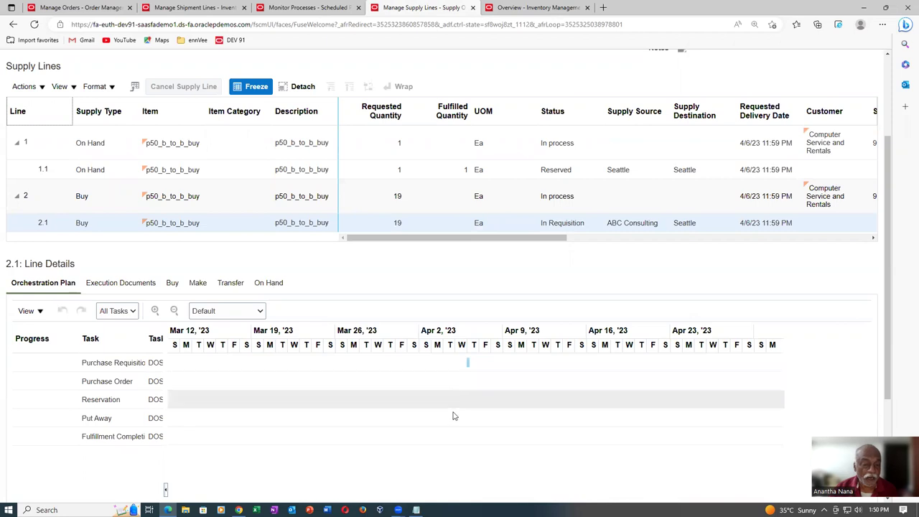
click(173, 284)
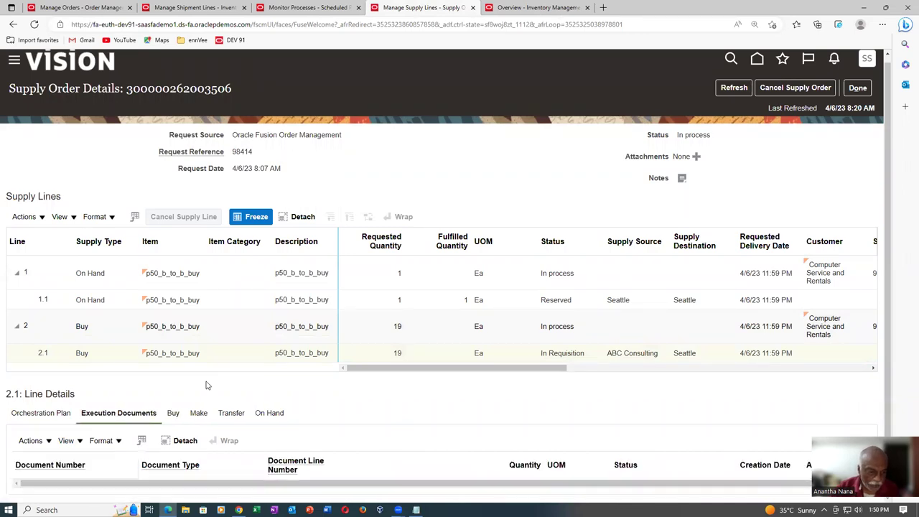
click(729, 88)
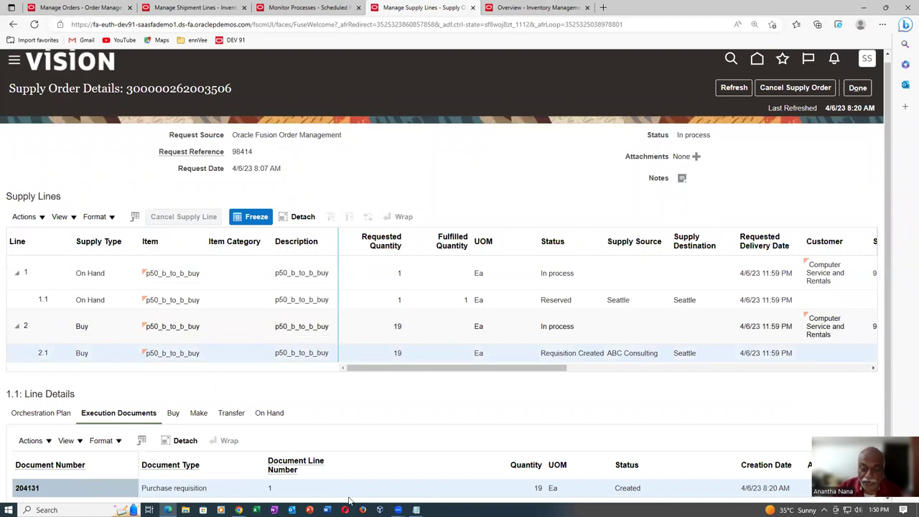
scroll(585, 425, down, 1)
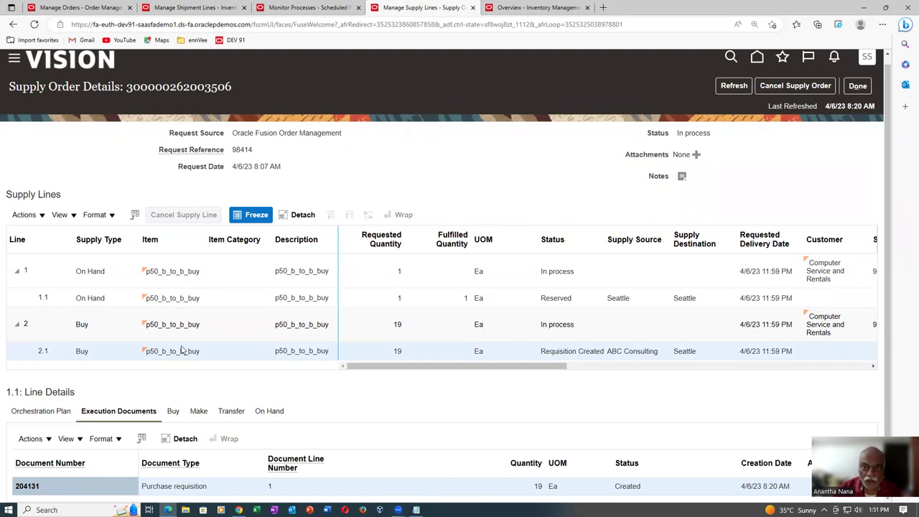
Return to the Inventory Management browser tab and open Manage Reservations and Picks from the Inventory tasks.
click(535, 8)
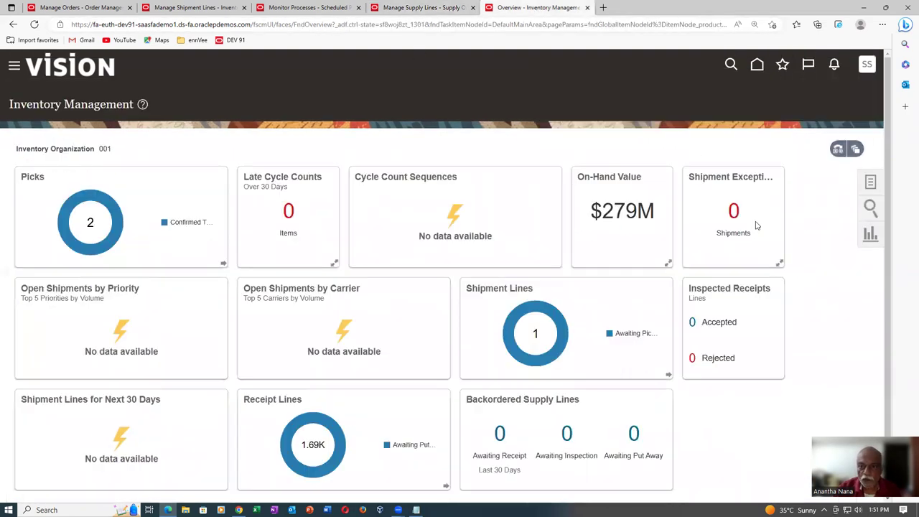
click(871, 184)
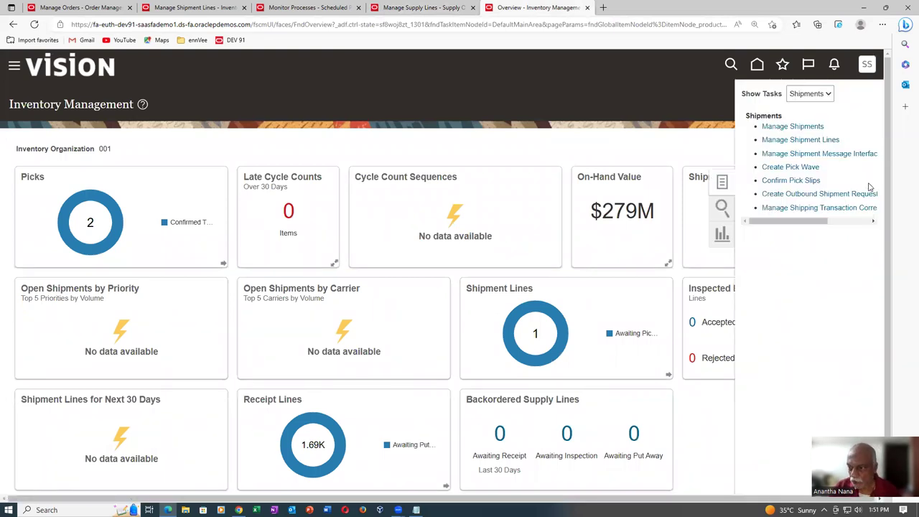
click(811, 94)
click(832, 134)
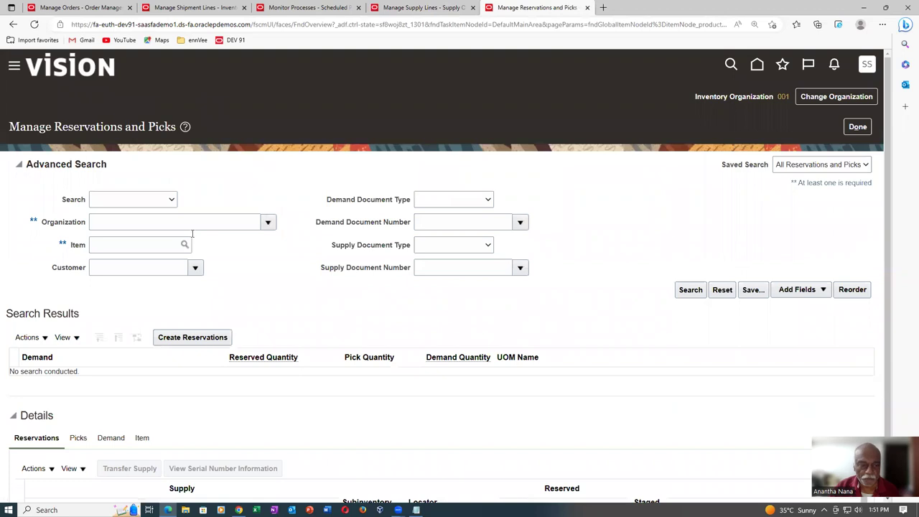
Search reservations and picks for item p50_b, expand Organization 001 to review its sales order reservation, and finish.
click(122, 245)
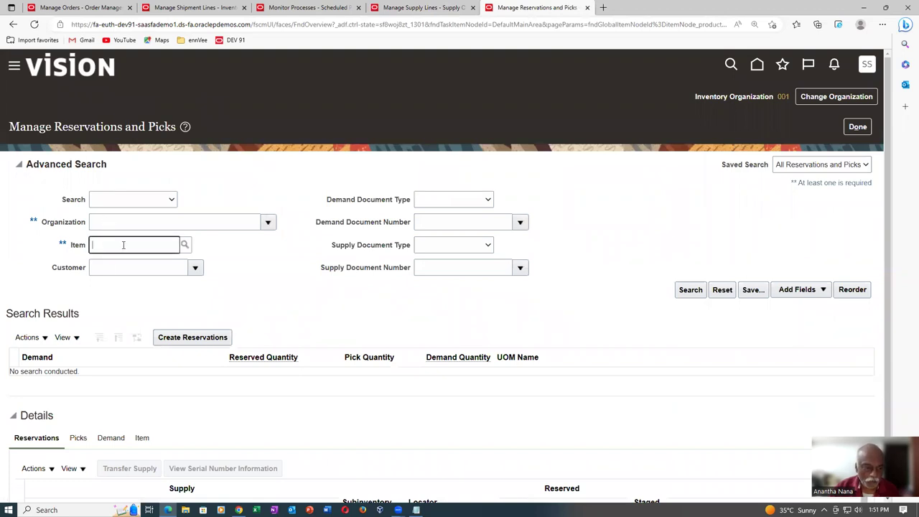
text(p50)
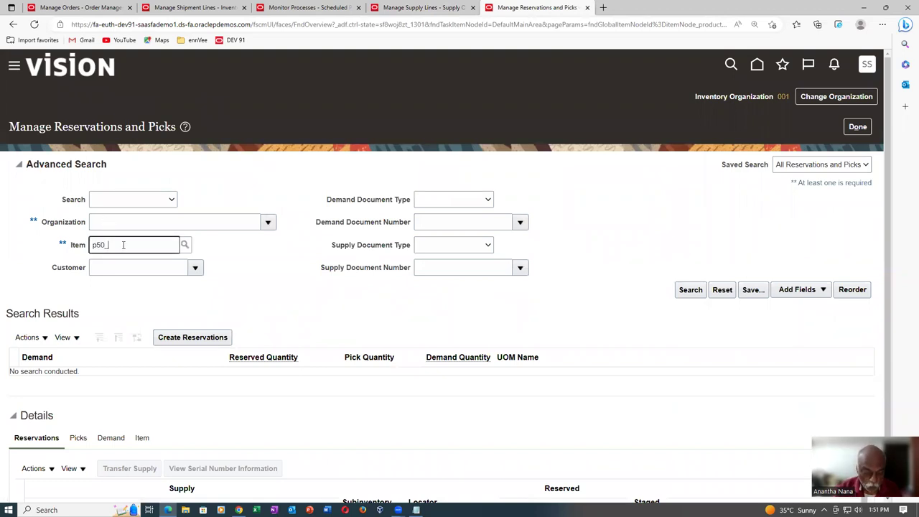
text(_b)
key(Tab)
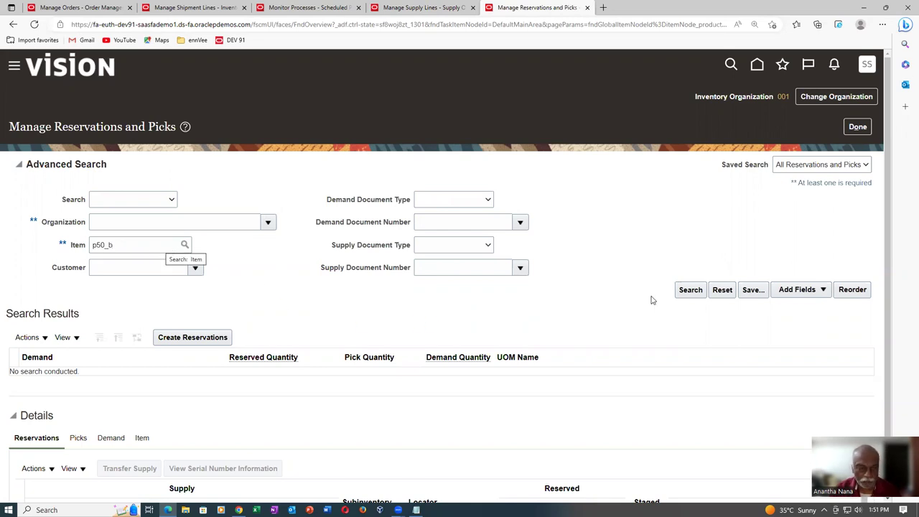
click(679, 290)
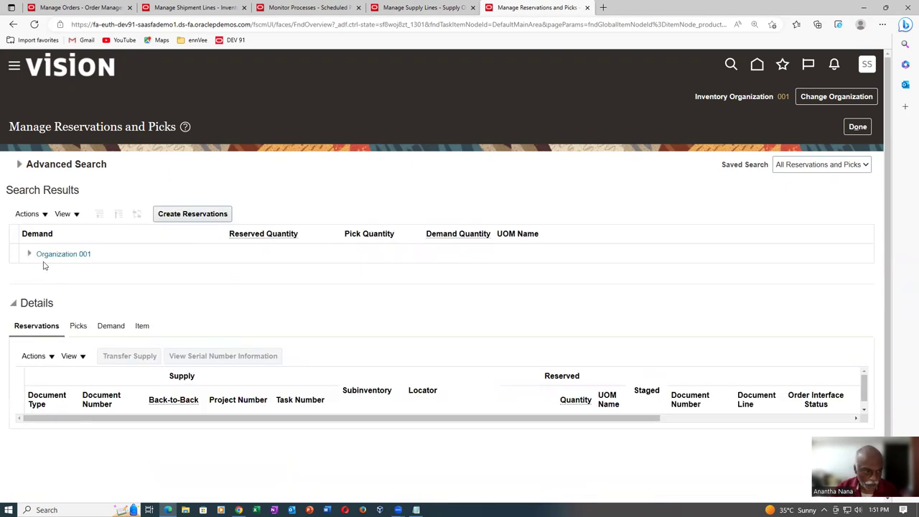
click(30, 256)
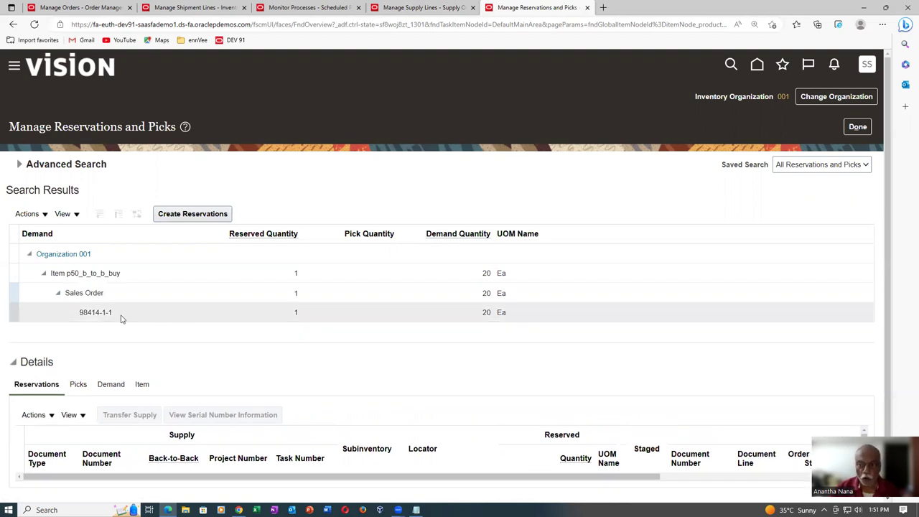
click(858, 127)
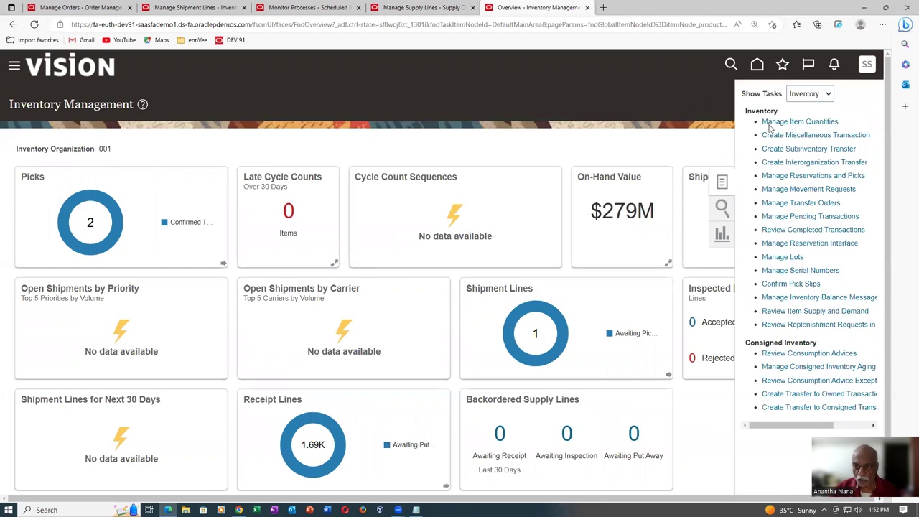
Search Manage Item Quantities for p50_b_to_b_buy in organization 001 and review the item's availability.
click(776, 123)
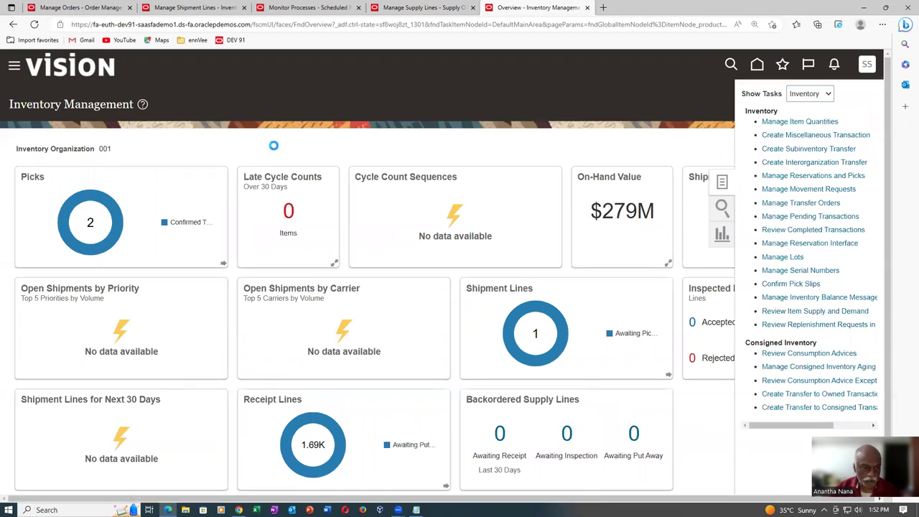
click(136, 201)
text(p50_b)
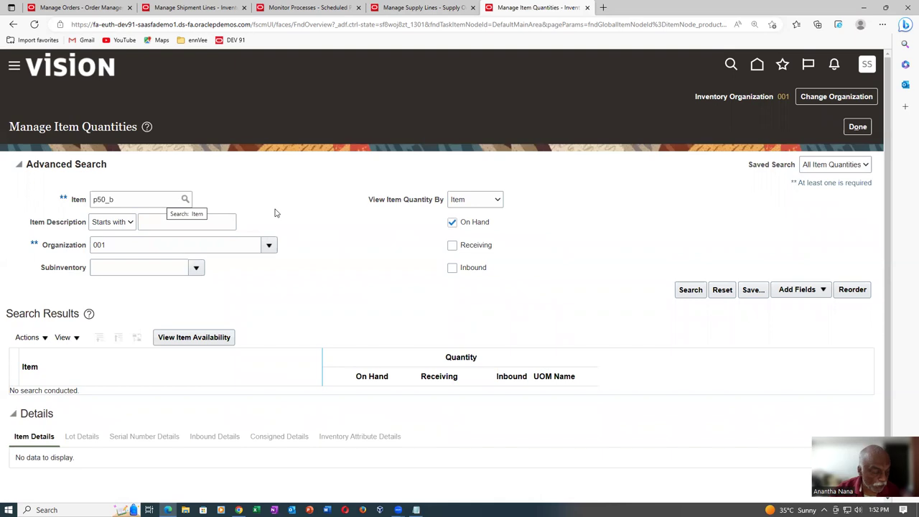
key(Tab)
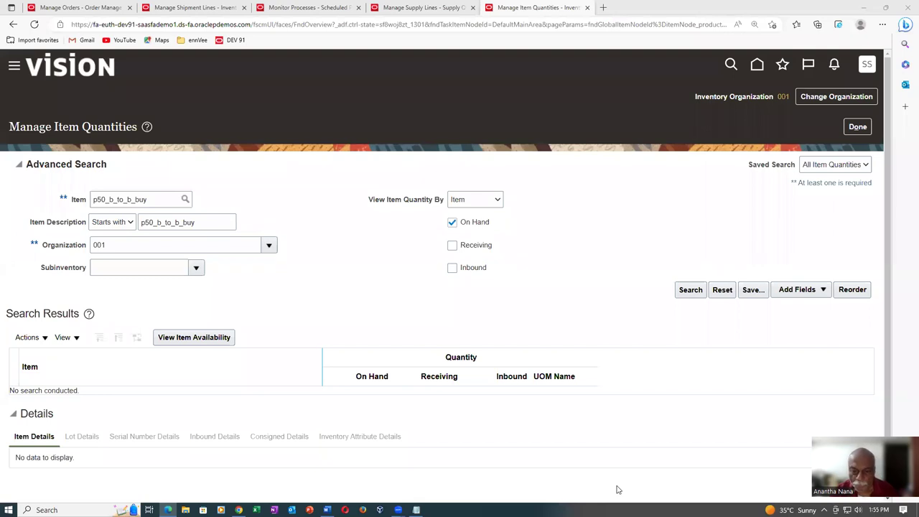
click(692, 290)
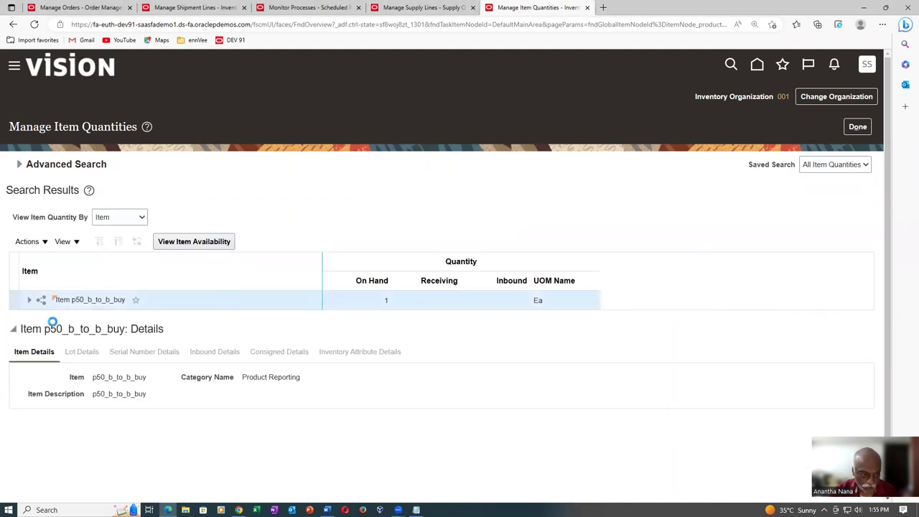
click(191, 242)
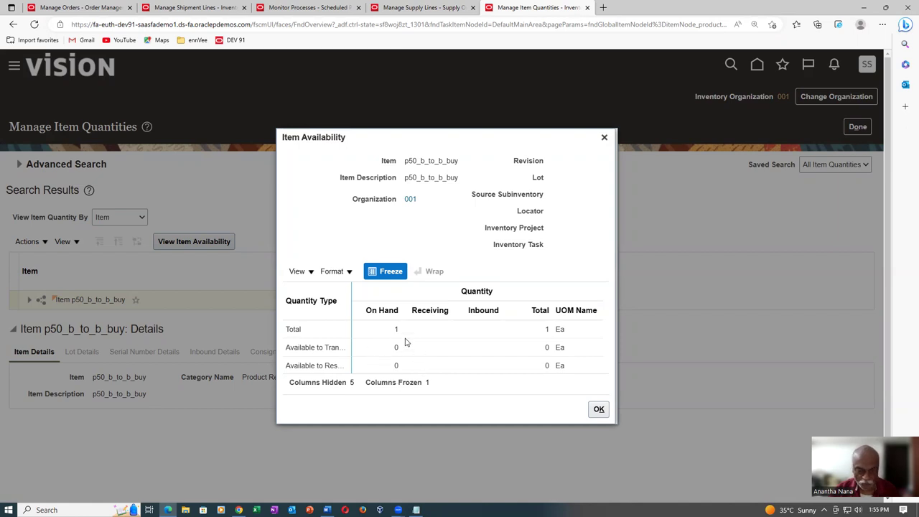
click(599, 410)
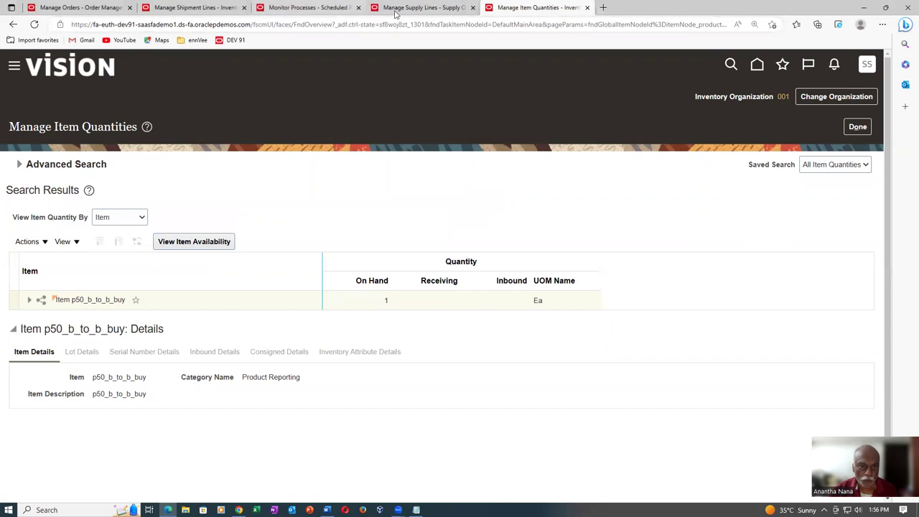
Recheck the supply order in its browser tab, finish Manage Item Quantities, and open Purchase Orders from the Procurement apps.
click(421, 9)
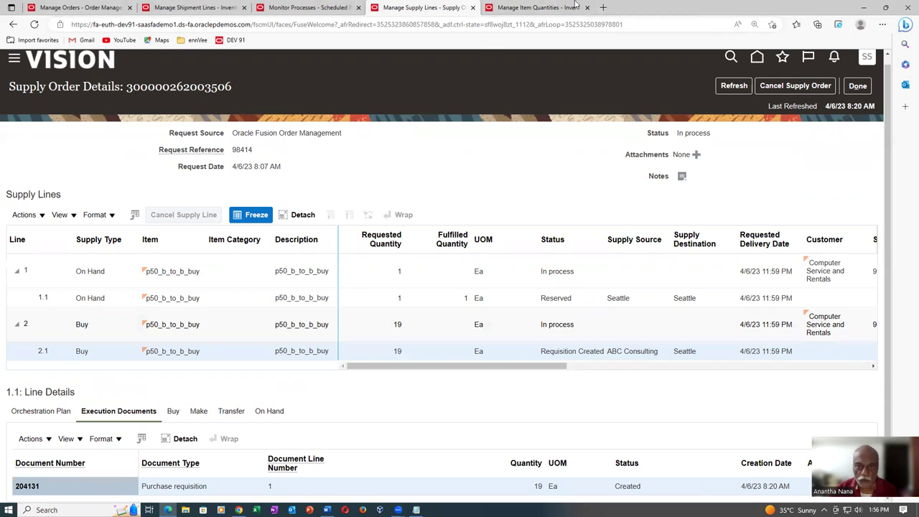
click(539, 8)
click(862, 129)
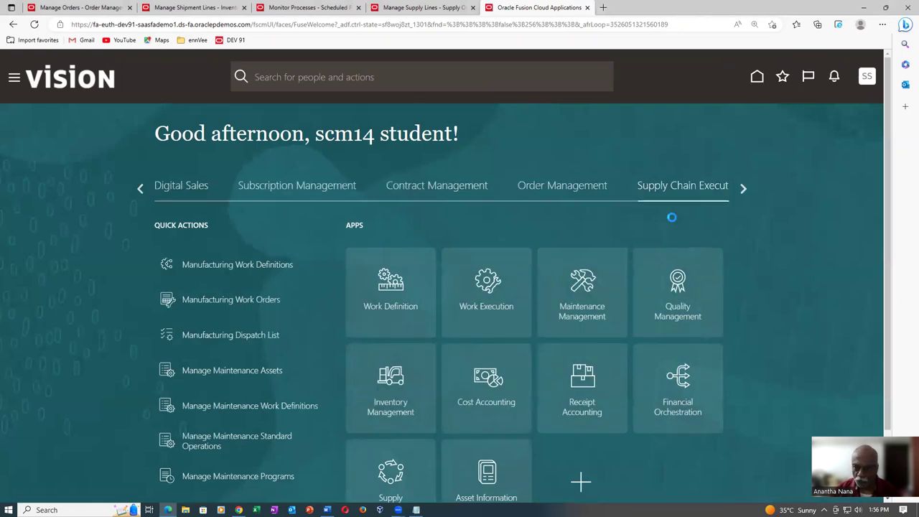
click(141, 190)
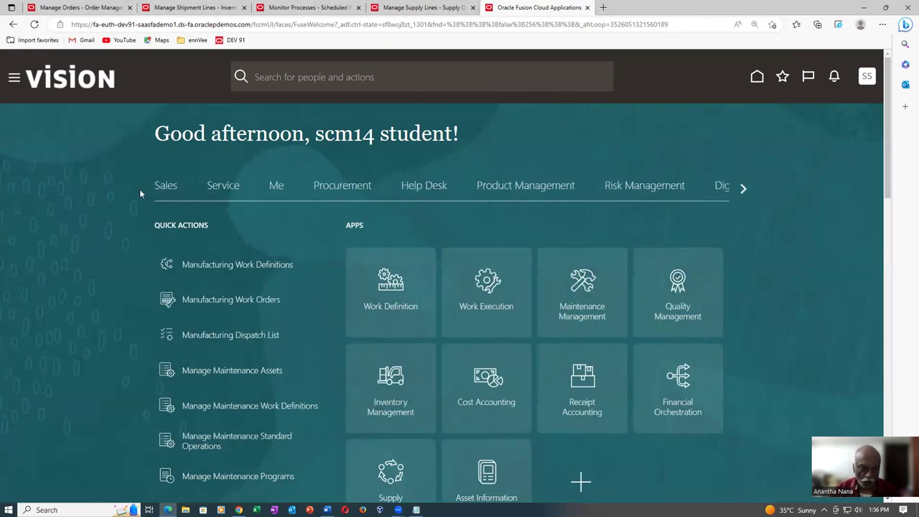
click(347, 191)
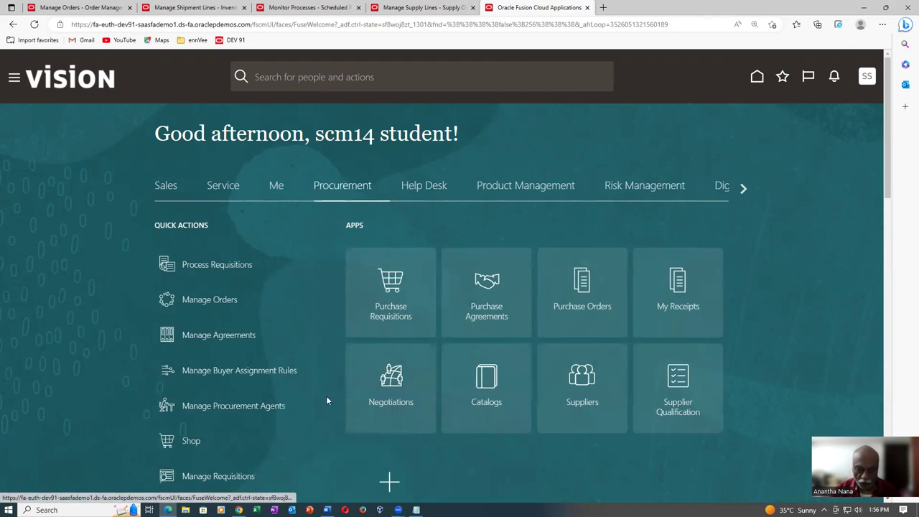
click(596, 319)
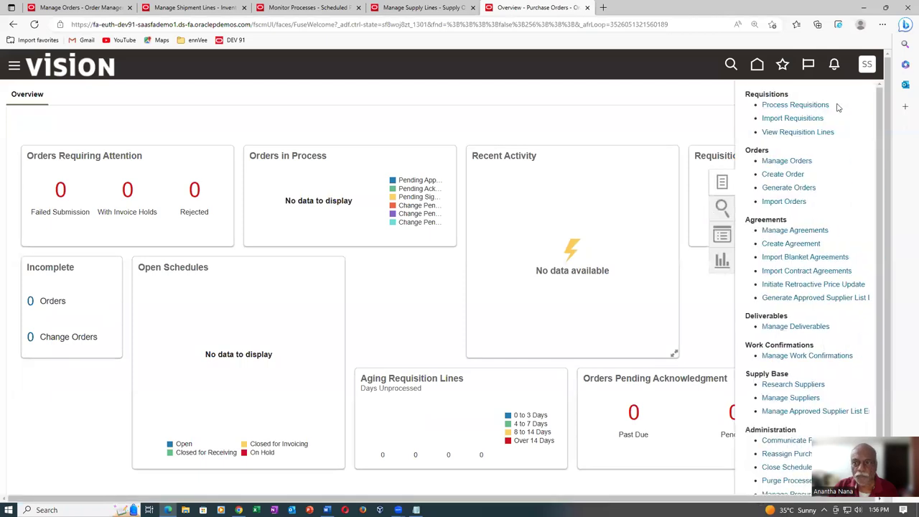
click(810, 108)
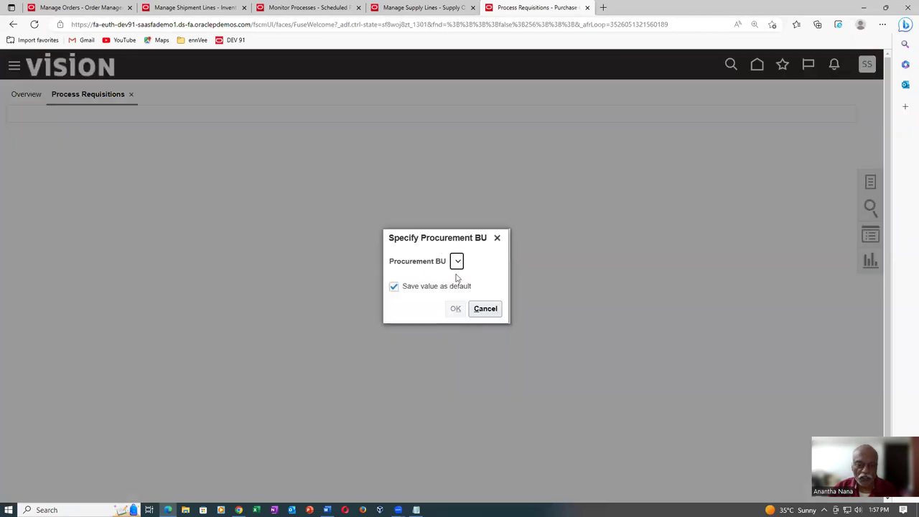
click(492, 316)
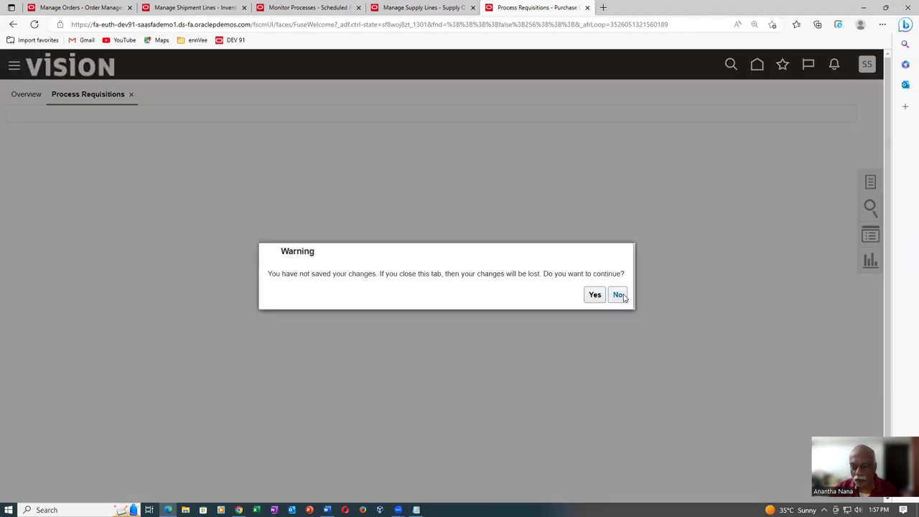
click(596, 295)
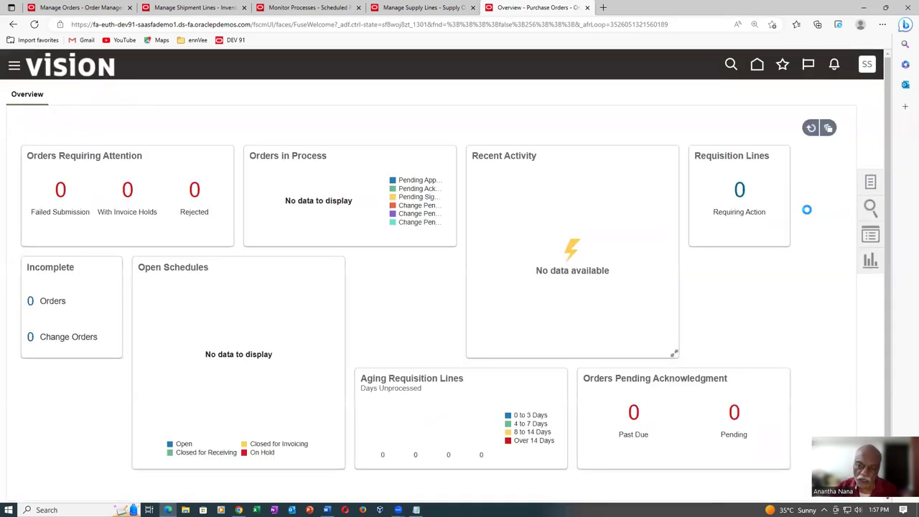
Search Setup and Maintenance for man%proc%agent%, open Manage Procurement Agents and start creating a procurement agent.
click(662, 244)
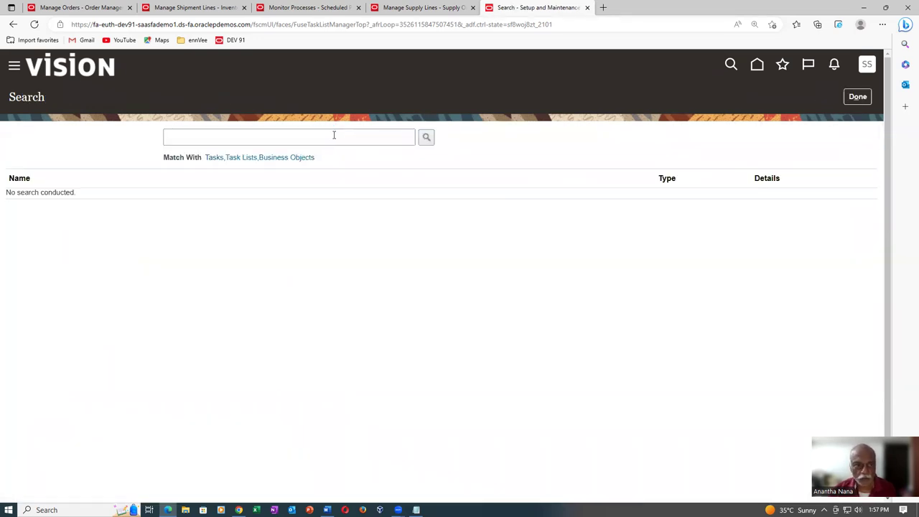
click(334, 136)
text(man%)
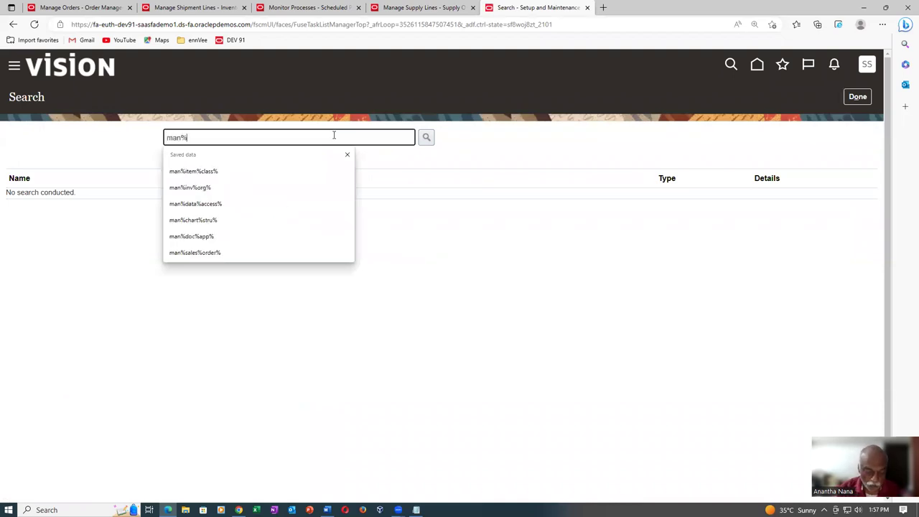
text(proc%agent%)
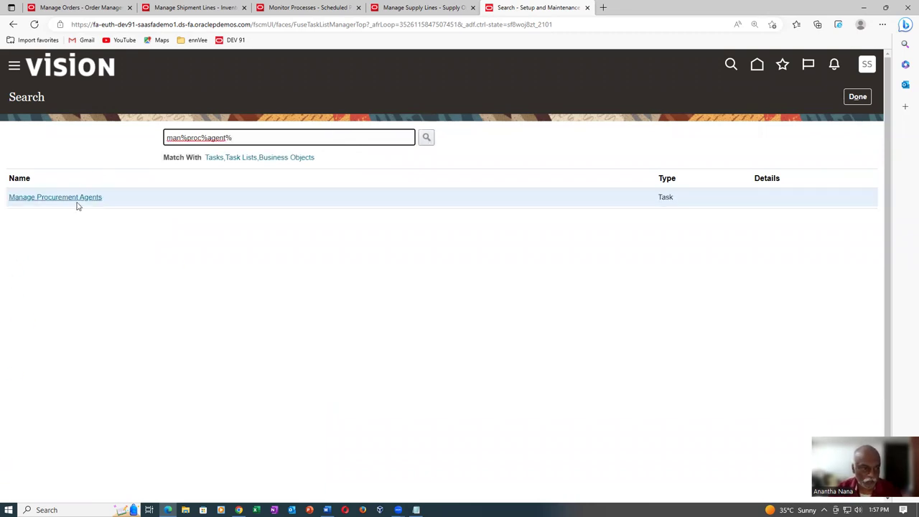
click(76, 200)
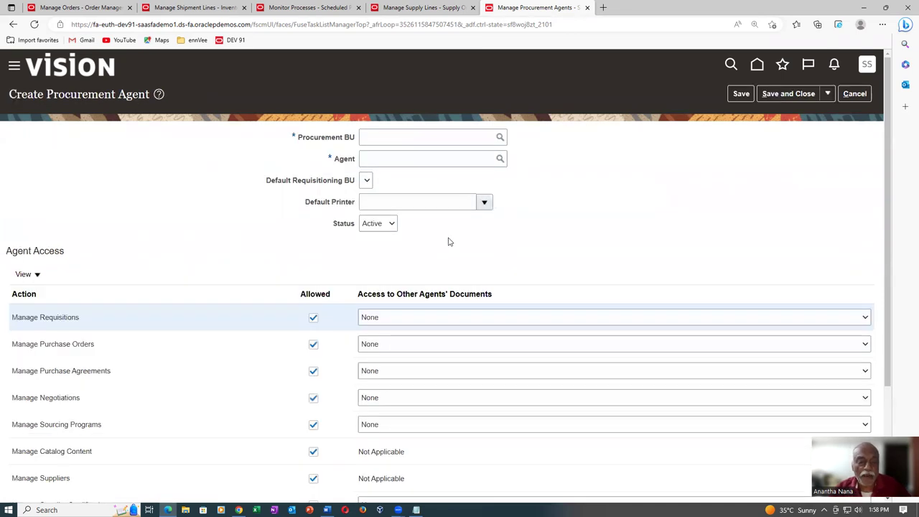
Set the new agent's Procurement BU and Default Requisitioning BU to US1 Business Unit, and select the signed-in student account as the agent.
click(385, 139)
text(US1)
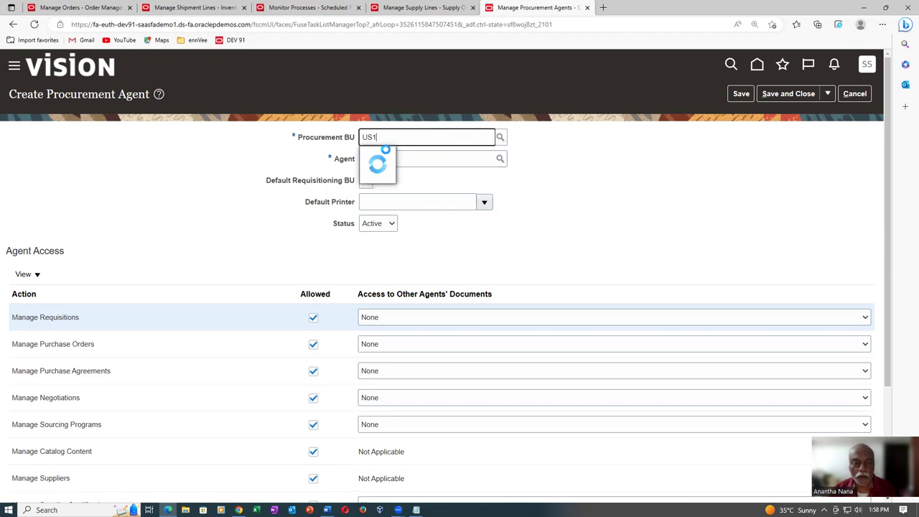
click(391, 154)
click(397, 159)
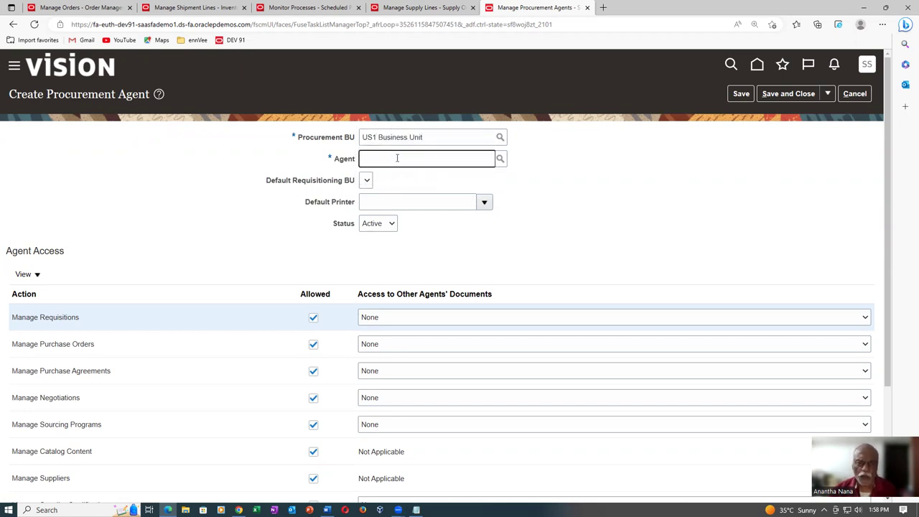
text(student,)
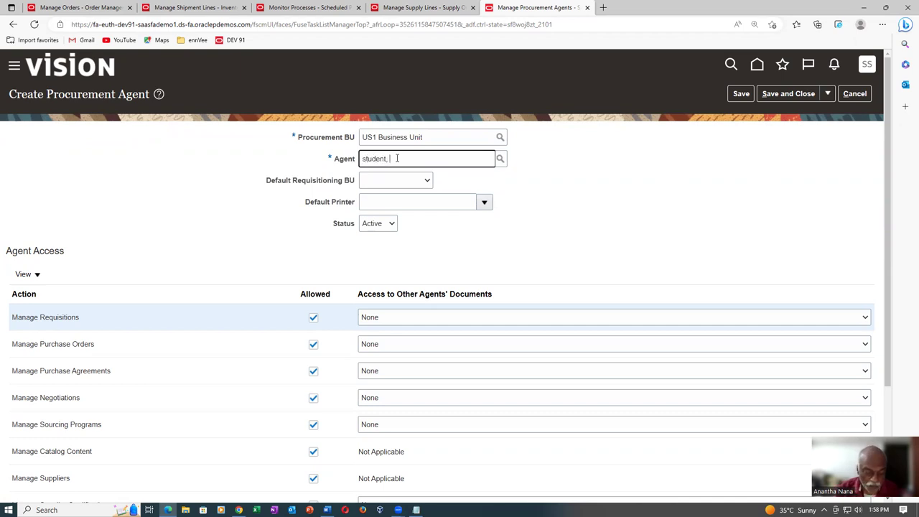
text( scm14)
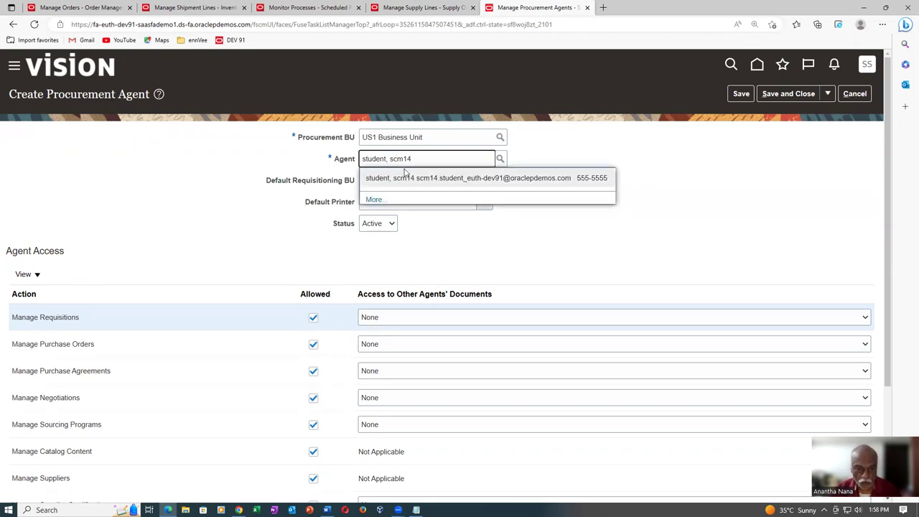
click(408, 178)
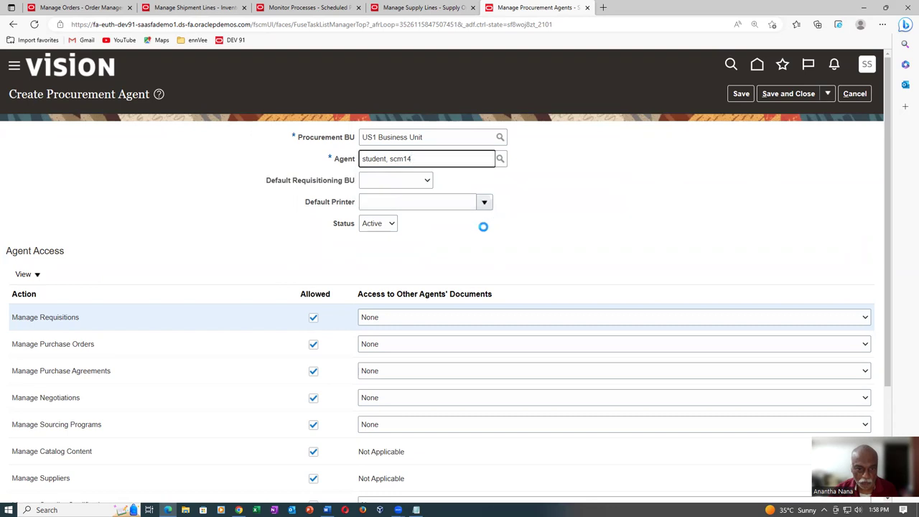
click(390, 181)
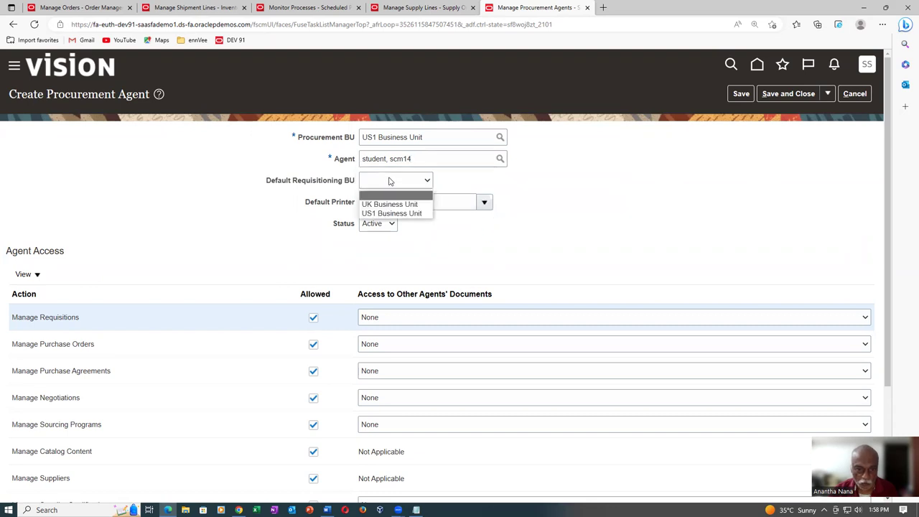
click(388, 215)
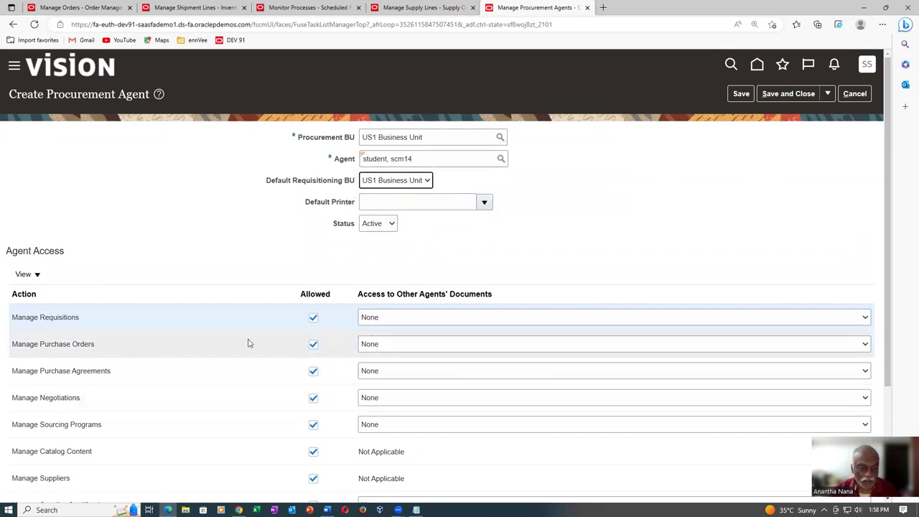
Set Access to Other Agents' Documents to Full for Manage Requisitions, Manage Purchase Orders and Manage Purchase Agreements.
click(398, 316)
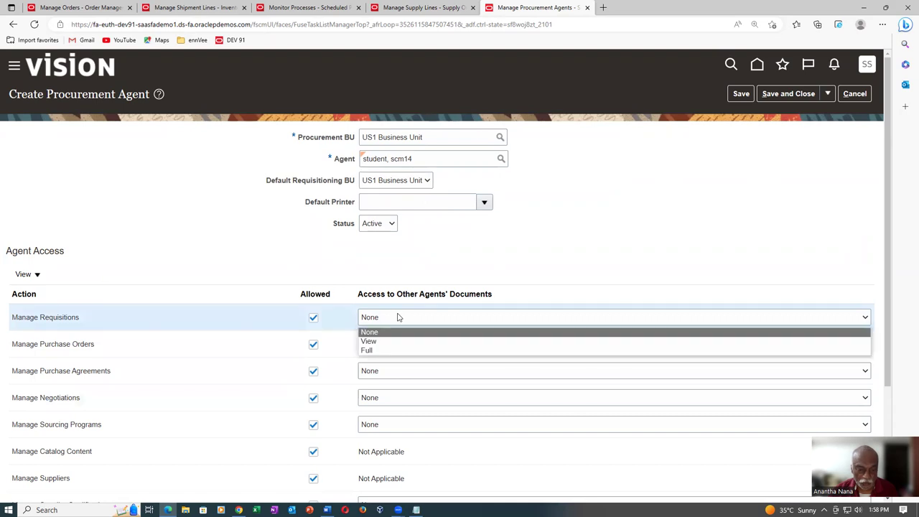
click(380, 349)
click(431, 347)
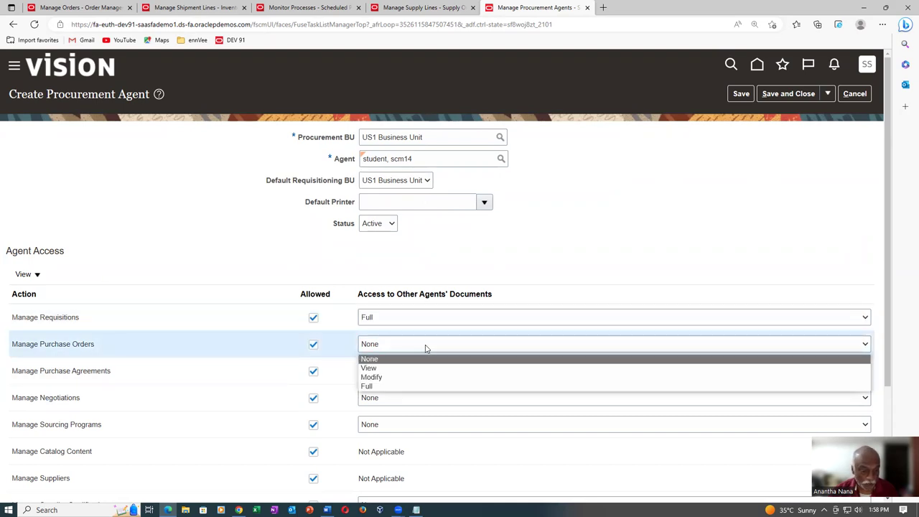
click(401, 386)
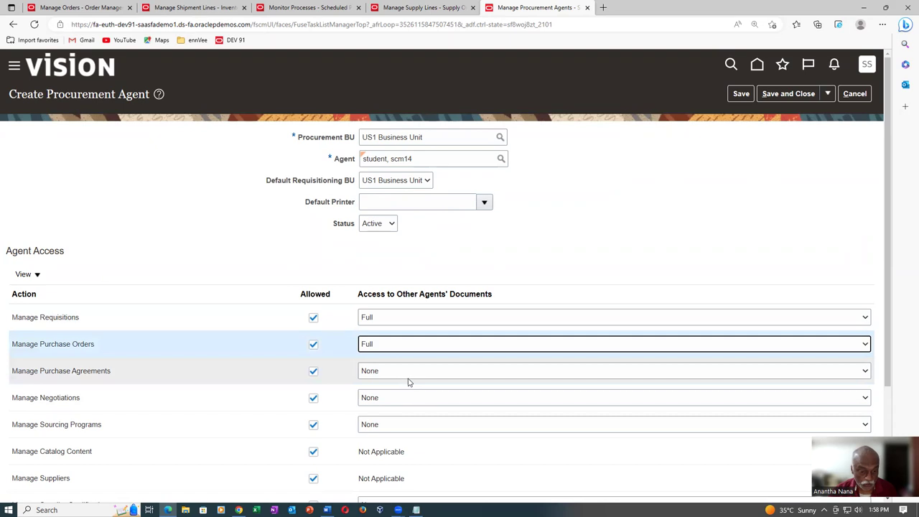
click(413, 372)
click(397, 413)
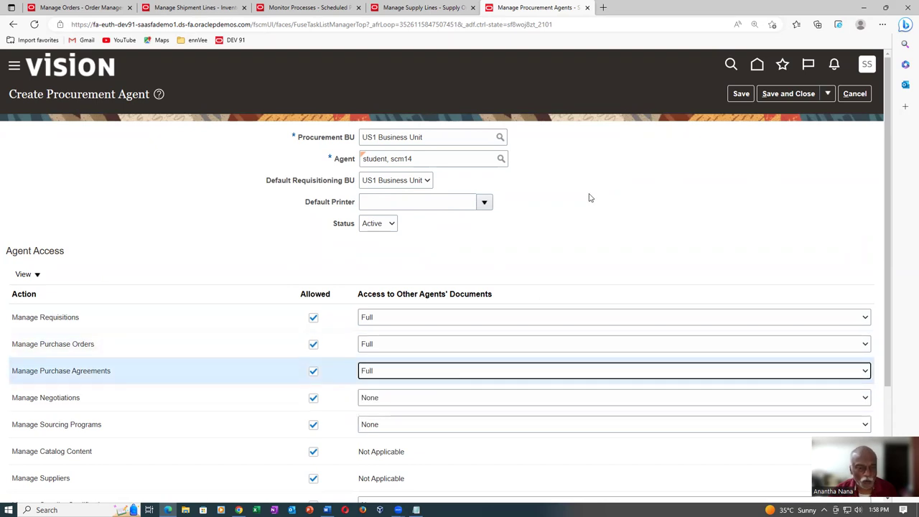
Give Full access for Manage Negotiations, Manage Sourcing Programs and Manage Supplier Qualifications, and save and close the procurement agent.
scroll(545, 239, down, 2)
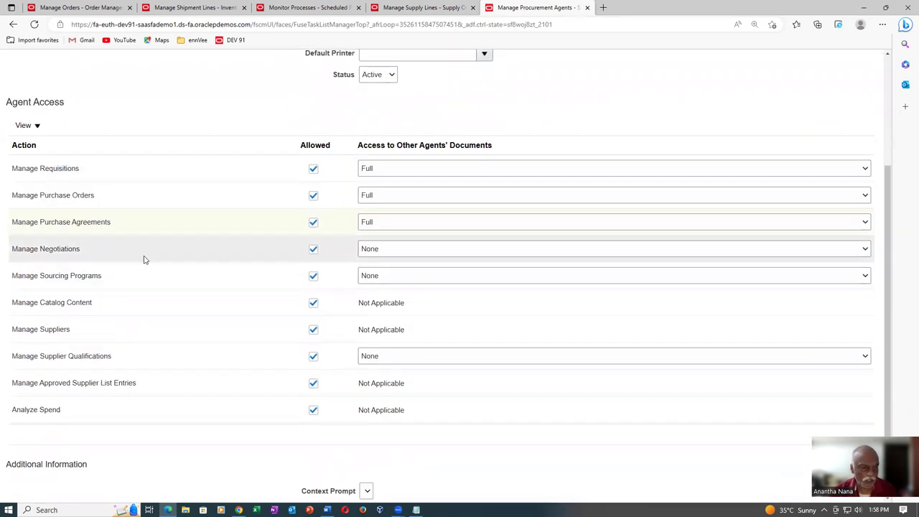
click(385, 251)
click(388, 283)
click(388, 283)
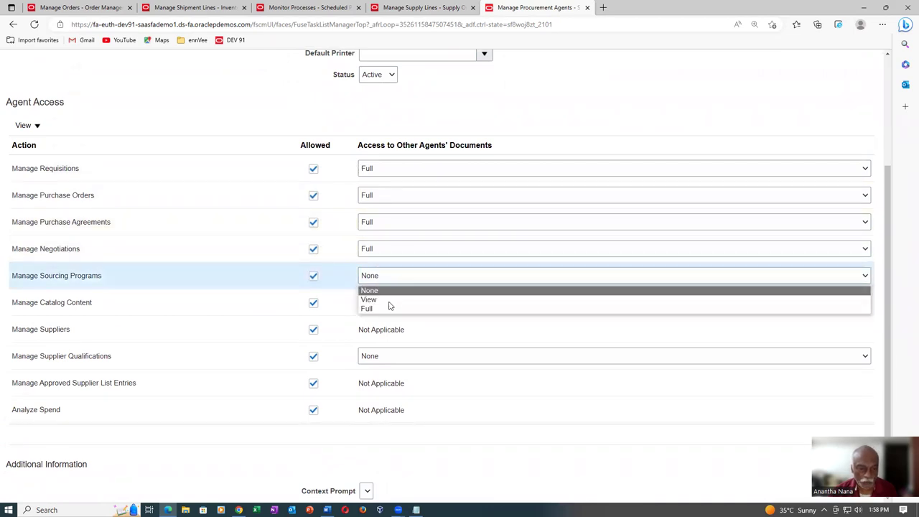
click(386, 308)
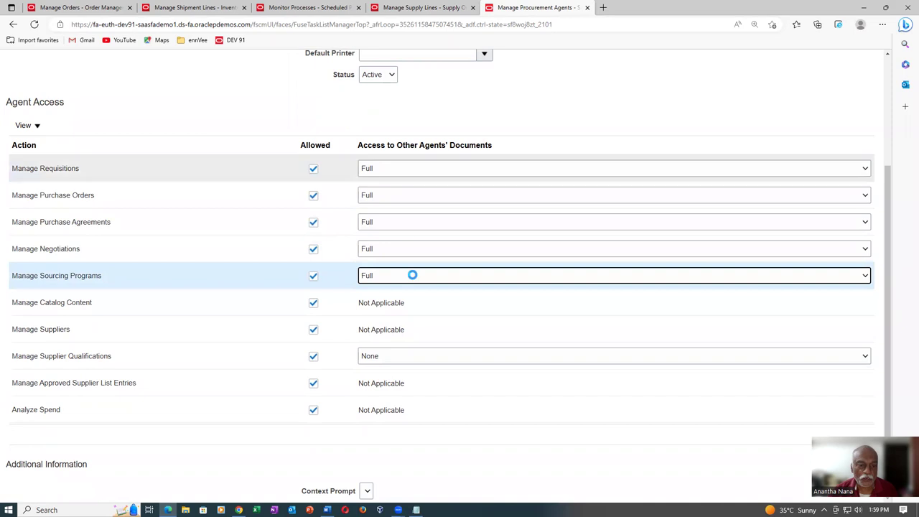
click(397, 357)
click(388, 388)
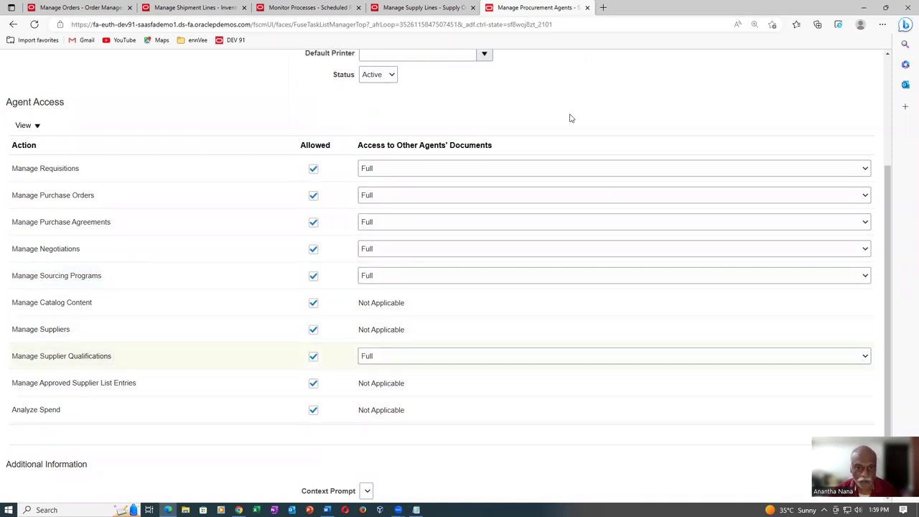
scroll(571, 119, up, 3)
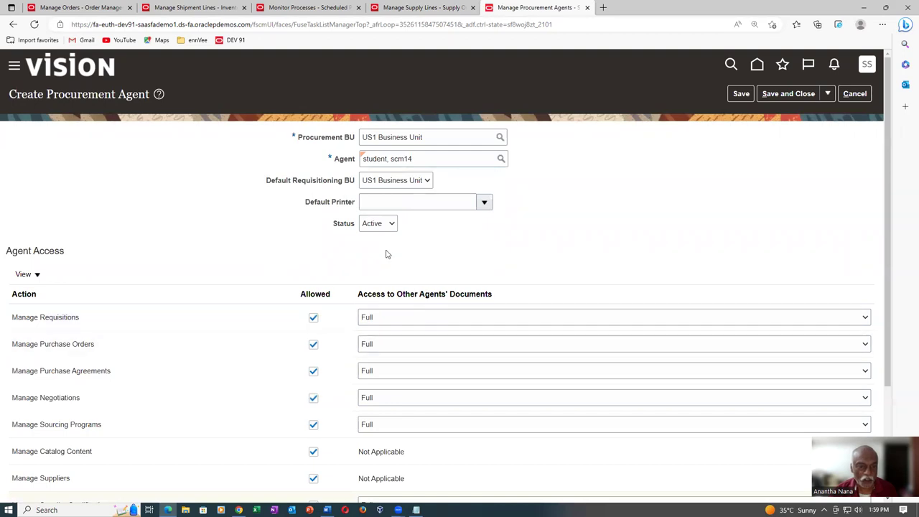
click(773, 96)
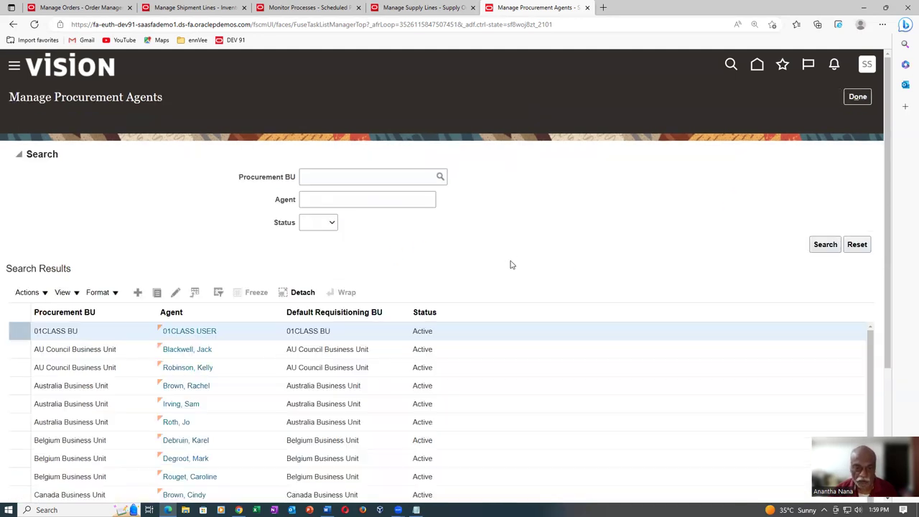
Finish Manage Procurement Agents and the setup search, and open Process Requisitions through the Procurement Purchase Orders app.
click(473, 184)
click(858, 96)
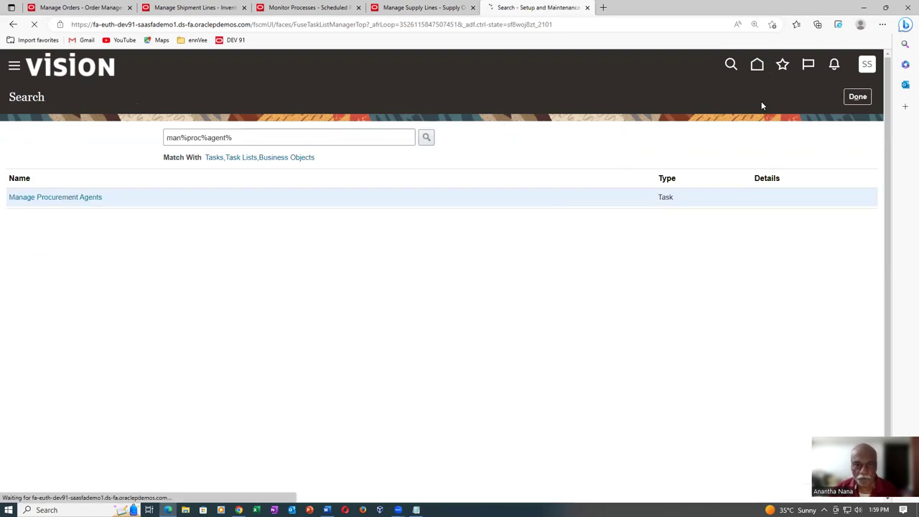
click(857, 97)
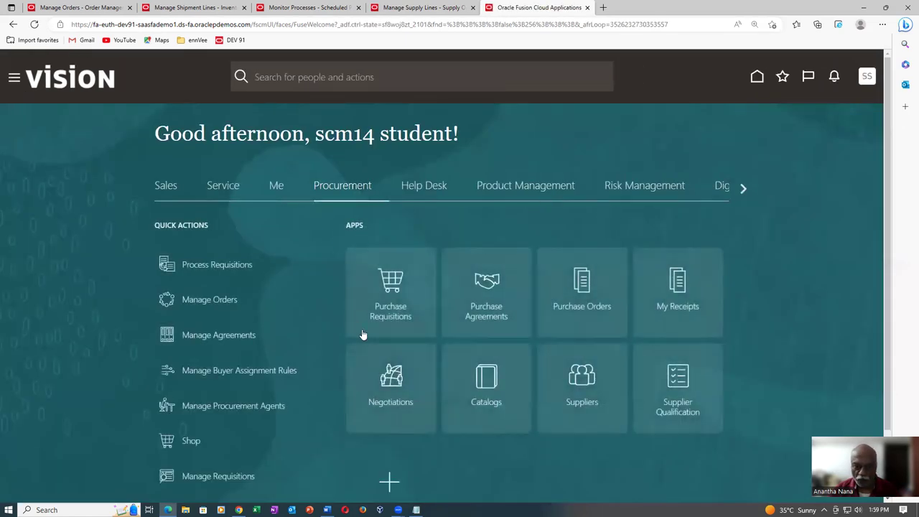
click(599, 311)
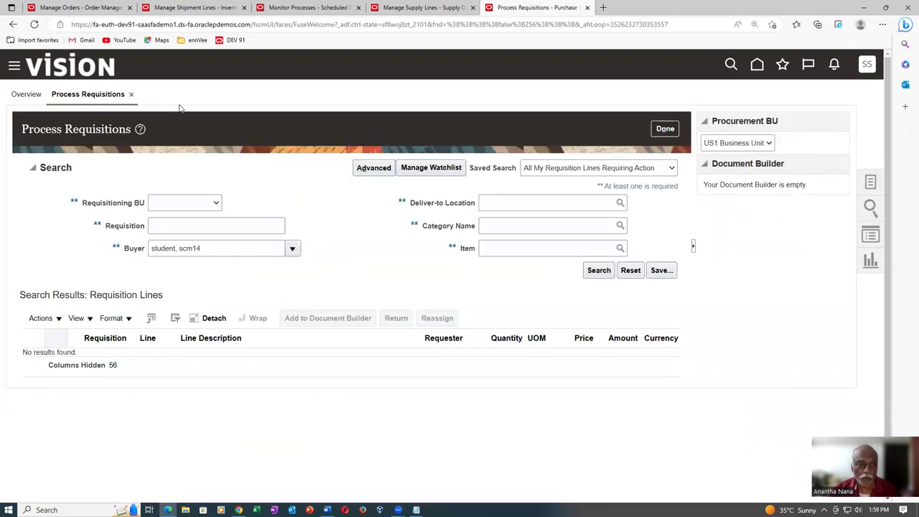
Look up the purchase requisition number in the supply order's tab and search Process Requisitions for it with the Buyer cleared.
click(424, 8)
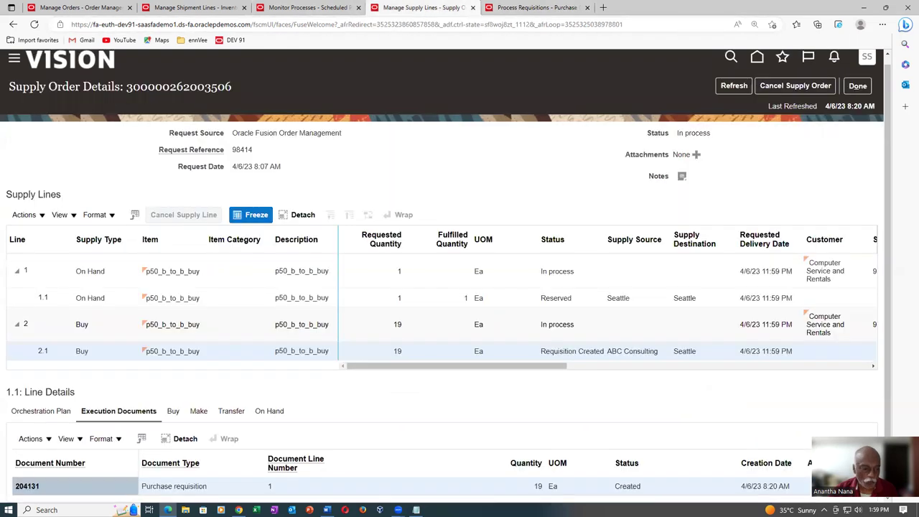
click(535, 8)
text(204131)
key(Tab)
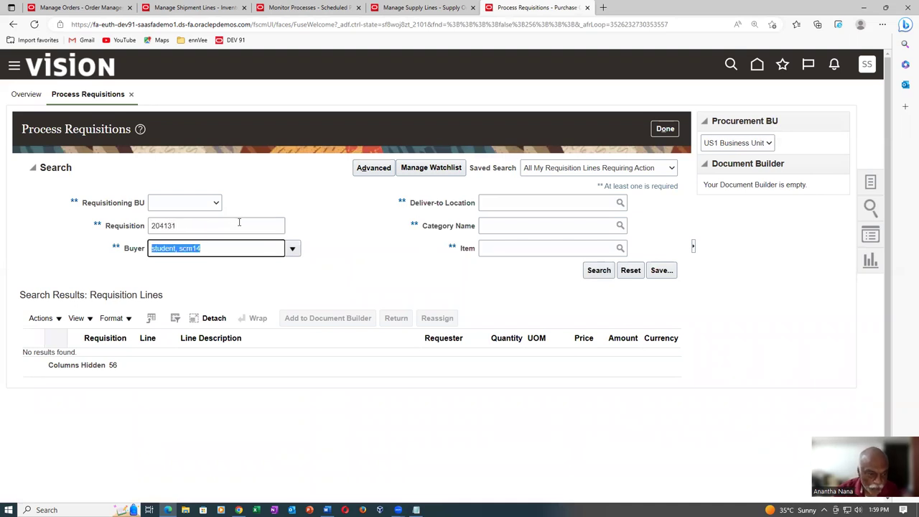
key(BackSpace)
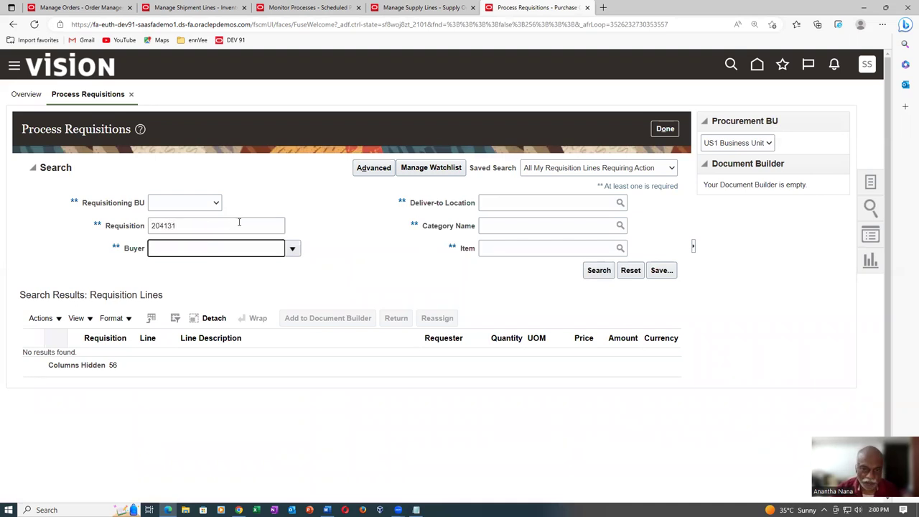
click(178, 206)
click(180, 238)
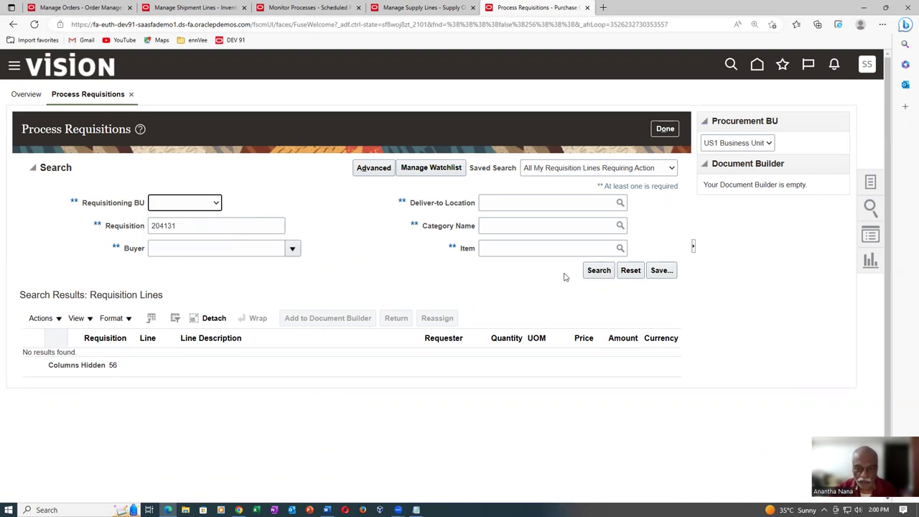
click(595, 272)
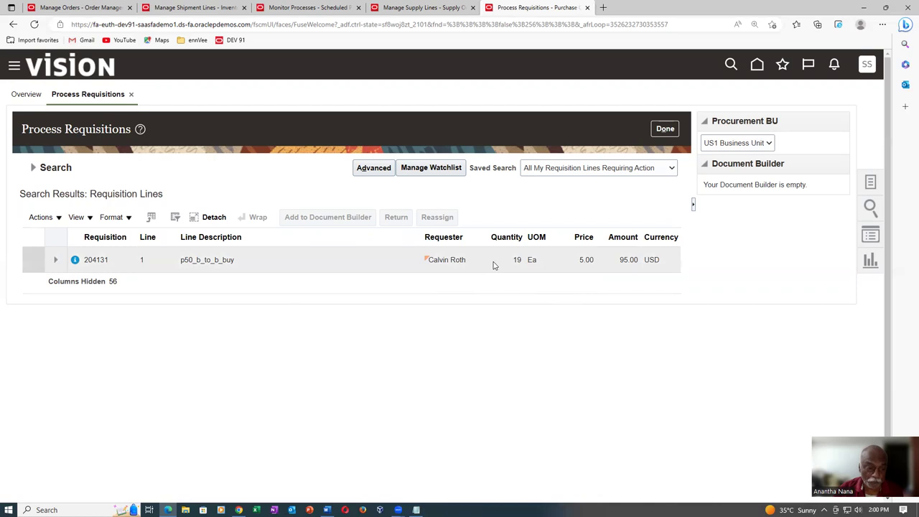
Read the information note attached to the p50_b_to_b_buy requisition line and close it.
click(75, 262)
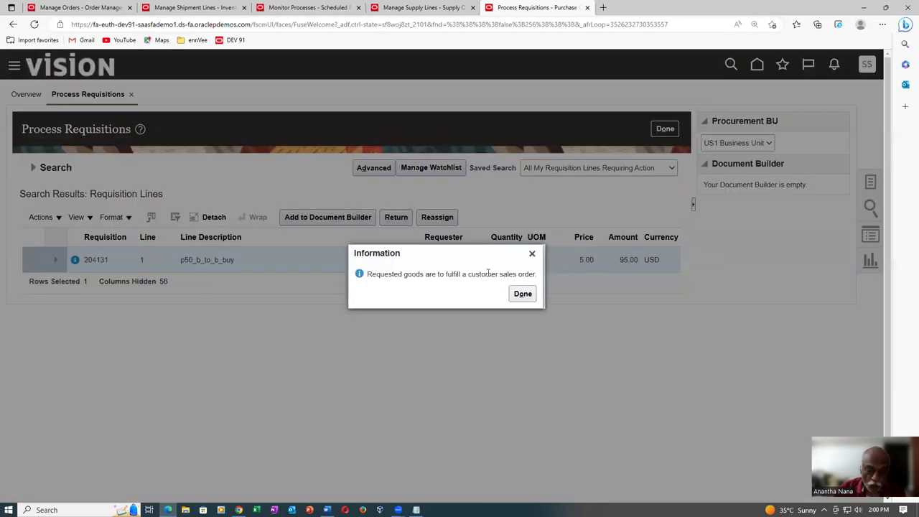
drag(384, 275, 515, 273)
click(523, 295)
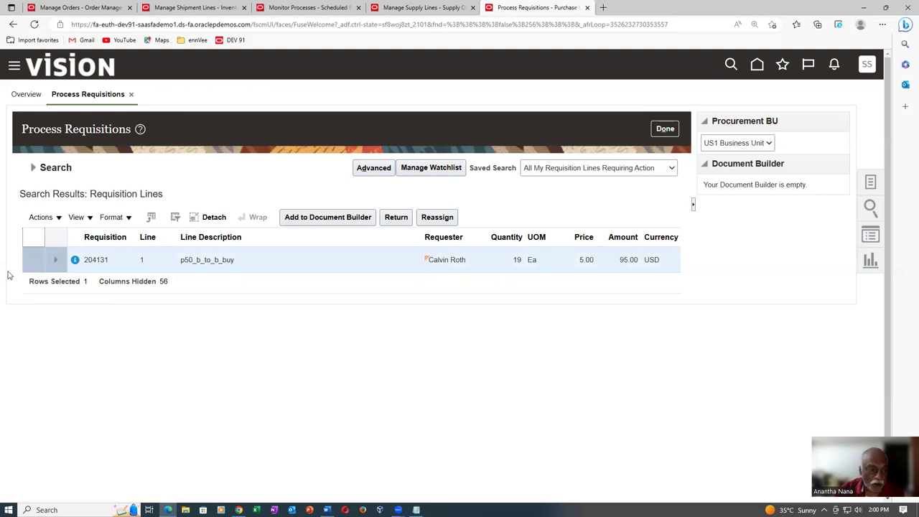
Add the p50_b_to_b_buy requisition line to the Document Builder as a New Order for ABC Consulting, and create the purchase order.
click(325, 218)
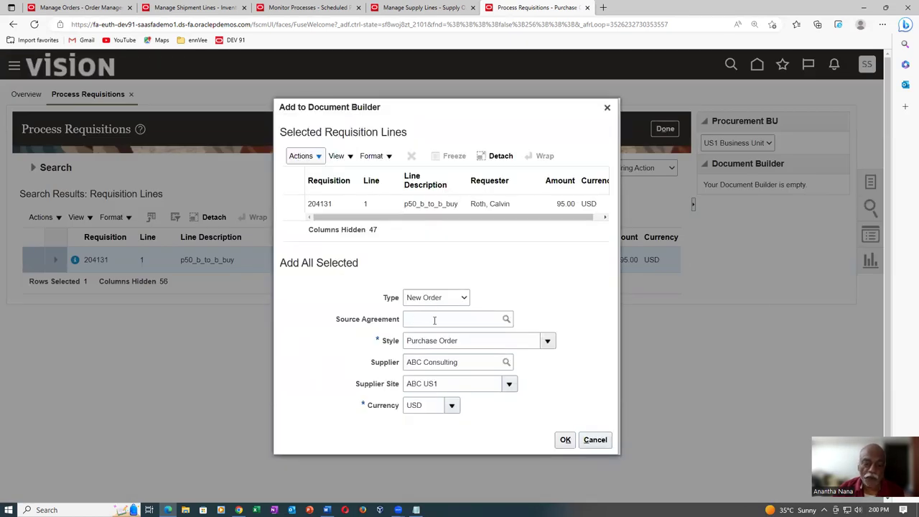
click(565, 441)
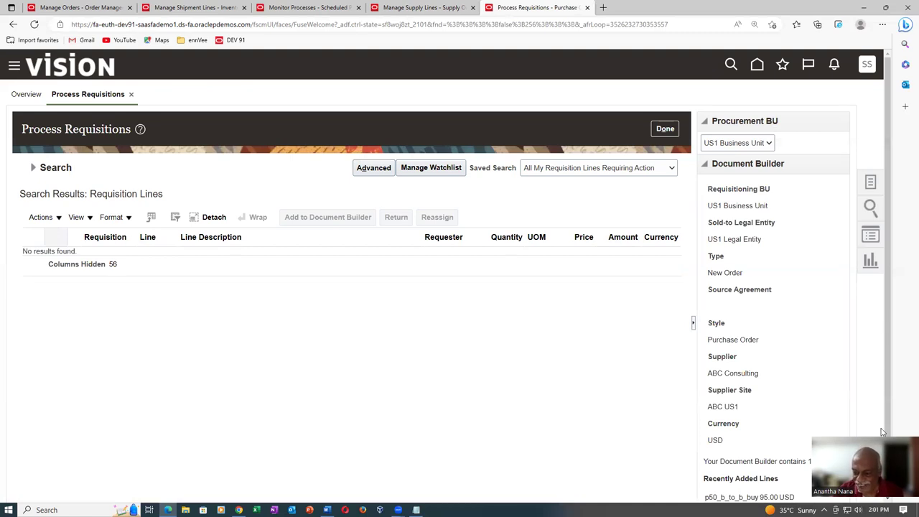
scroll(888, 372, down, 1)
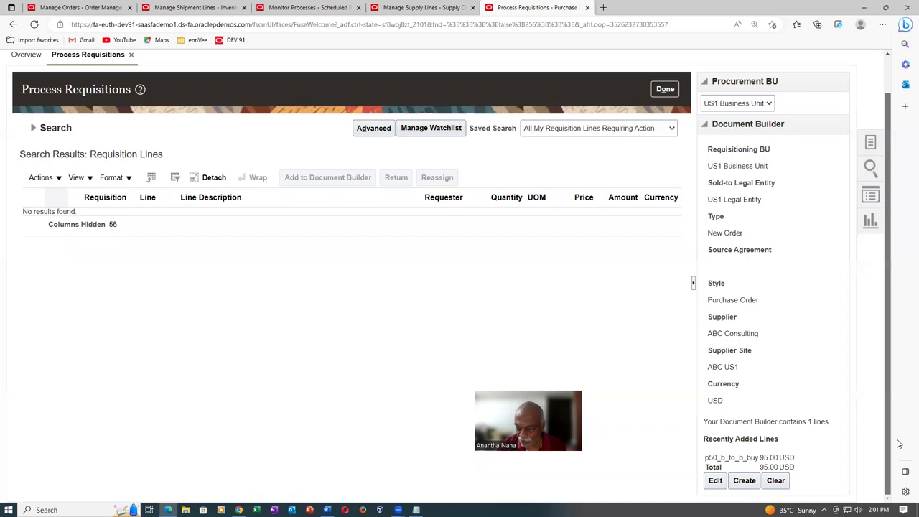
click(745, 481)
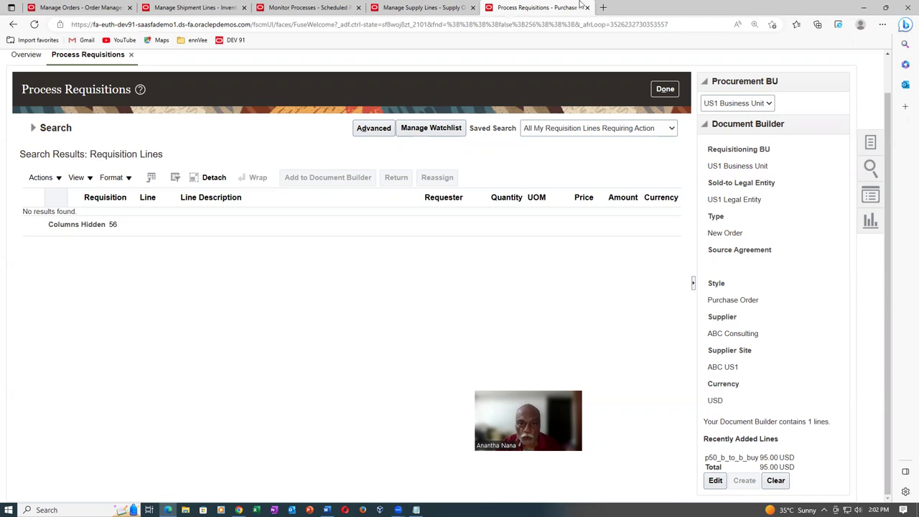
Duplicate the Monitor Processes browser tab.
click(422, 7)
click(544, 6)
click(323, 7)
right_click(322, 8)
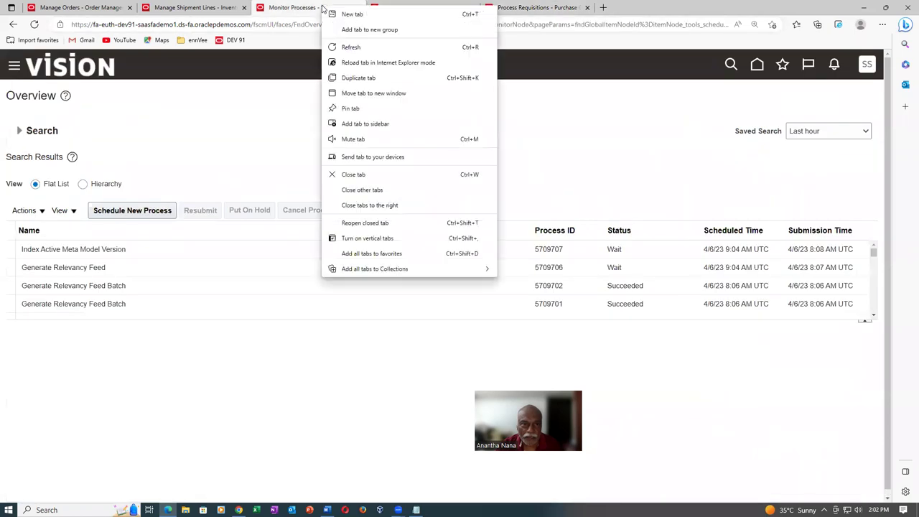
click(361, 78)
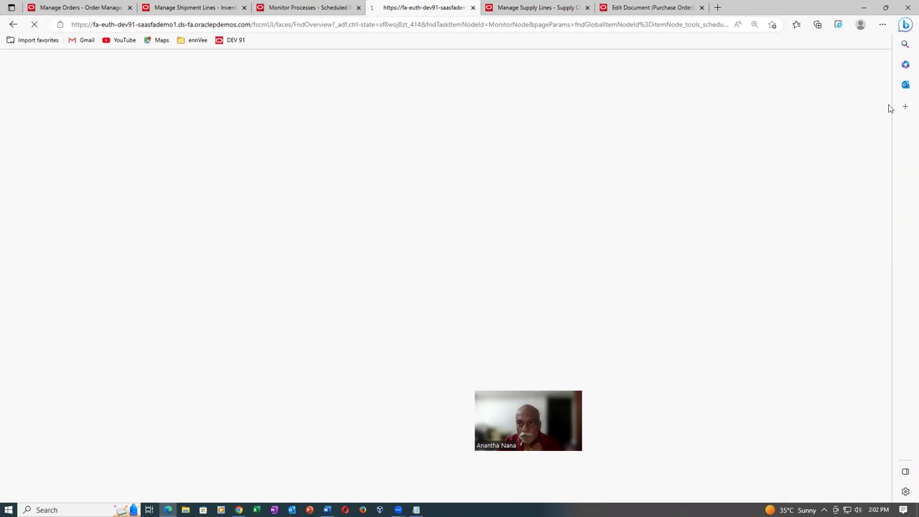
Record the new purchase order's number on a PO line in the Notepad notes and dismiss the creation message.
click(645, 7)
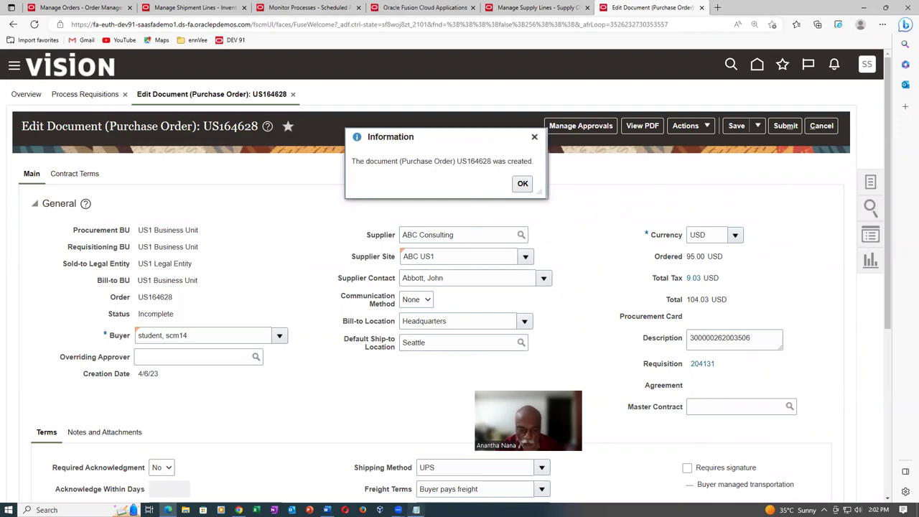
click(416, 510)
key(Return)
text(PO  )
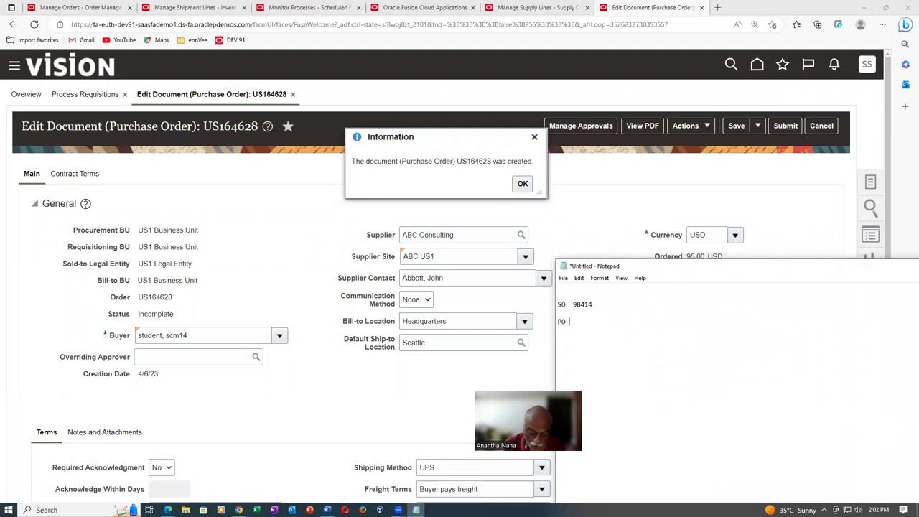
text(US164)
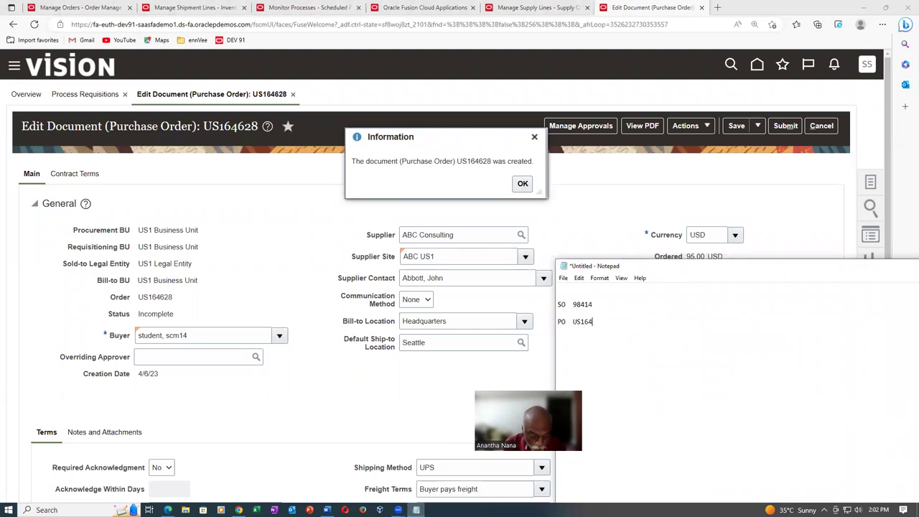
text(628)
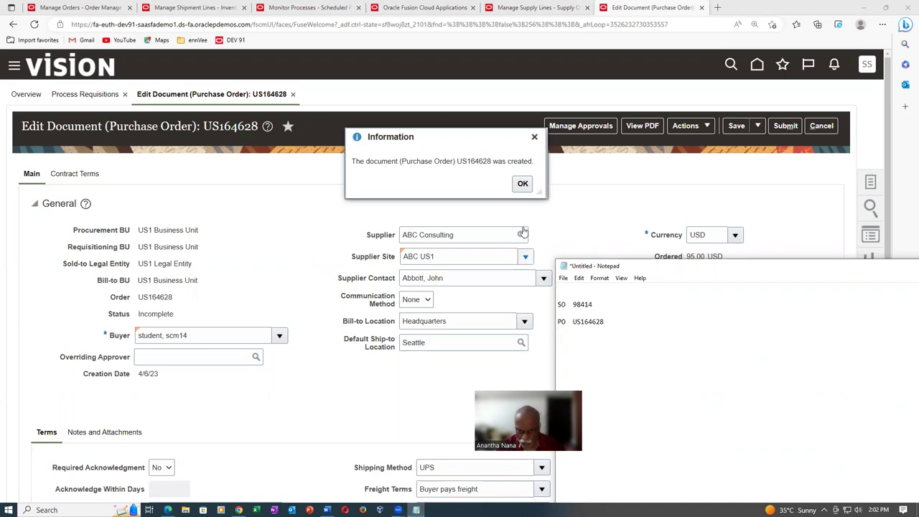
click(523, 183)
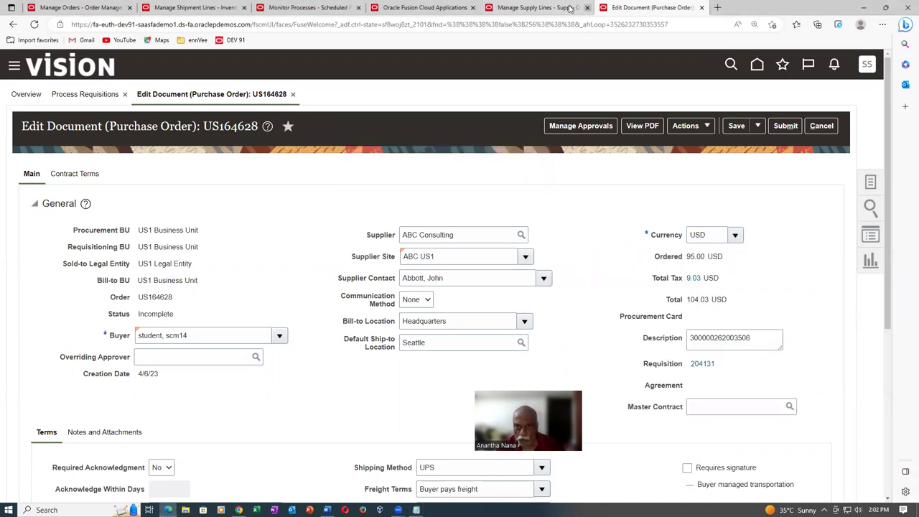
Open Setup and Maintenance, search the tasks for man%doc%app%, and open the Manage Purchasing Document Approvals task.
click(390, 9)
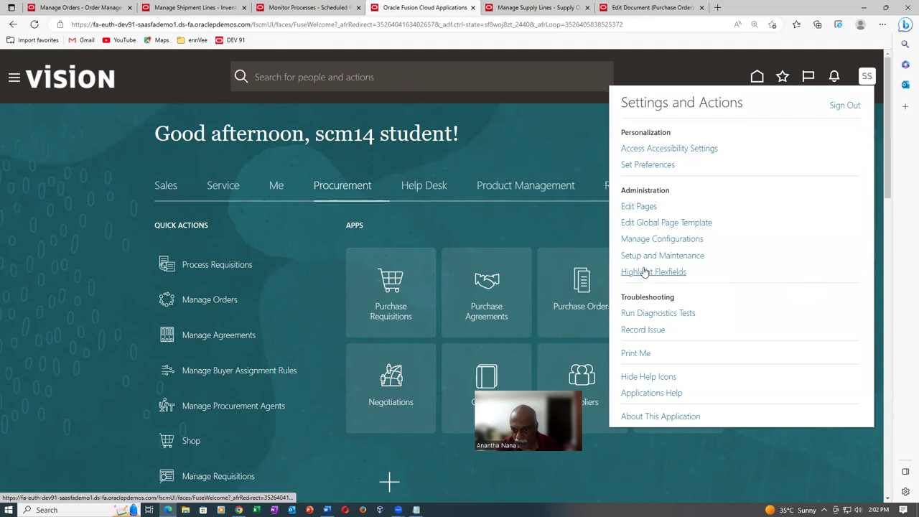
click(648, 257)
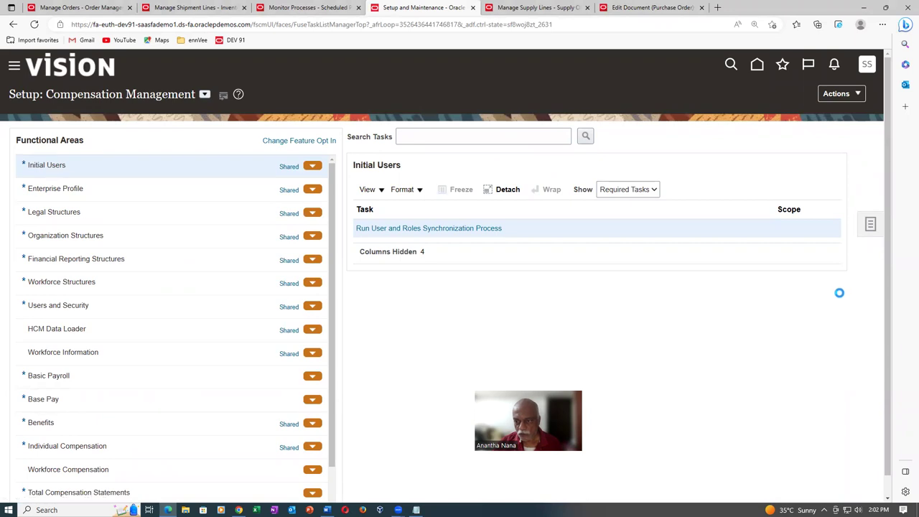
click(773, 236)
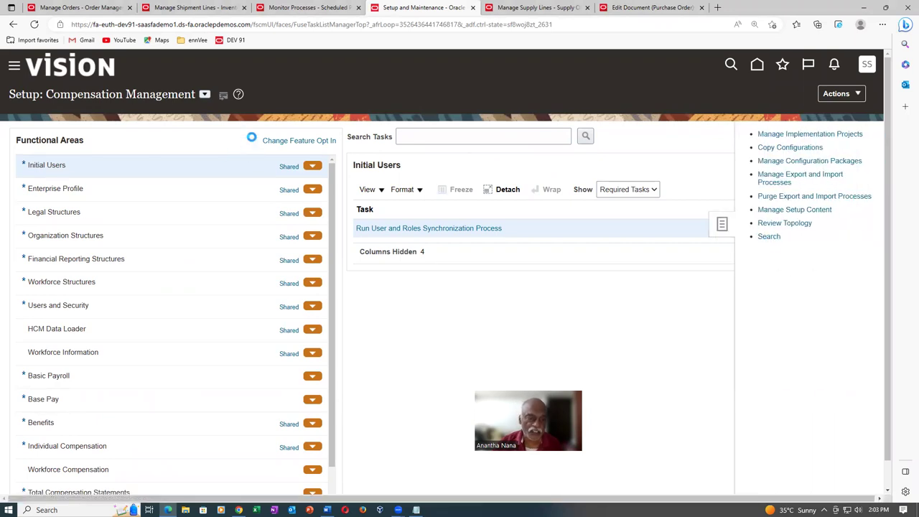
click(251, 136)
text(man)
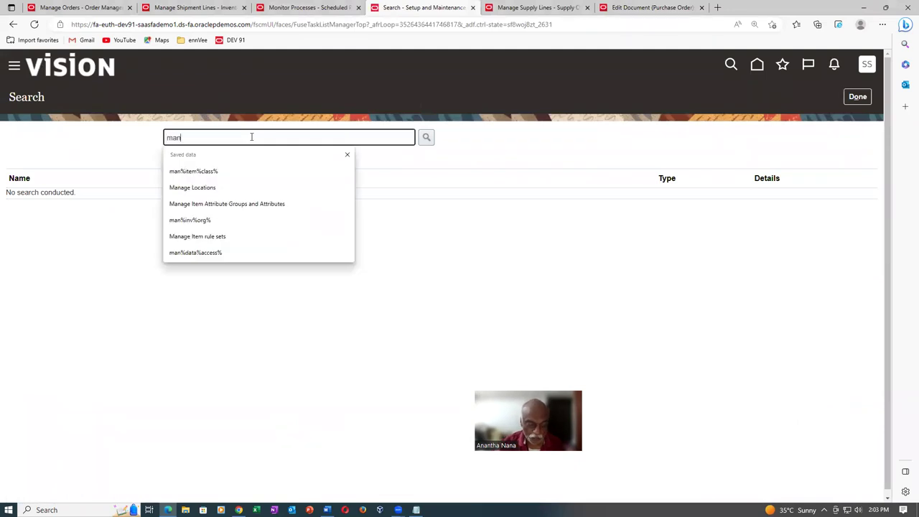
text(%doc%)
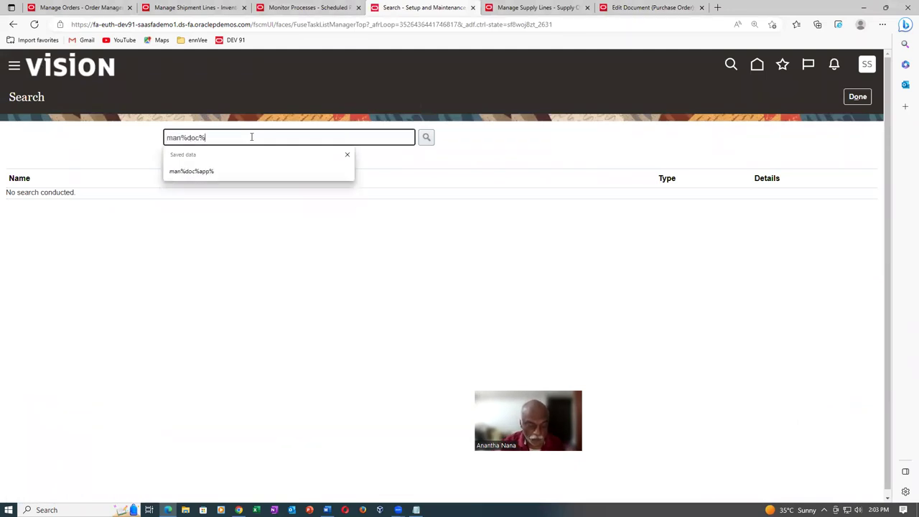
text(app%)
key(Return)
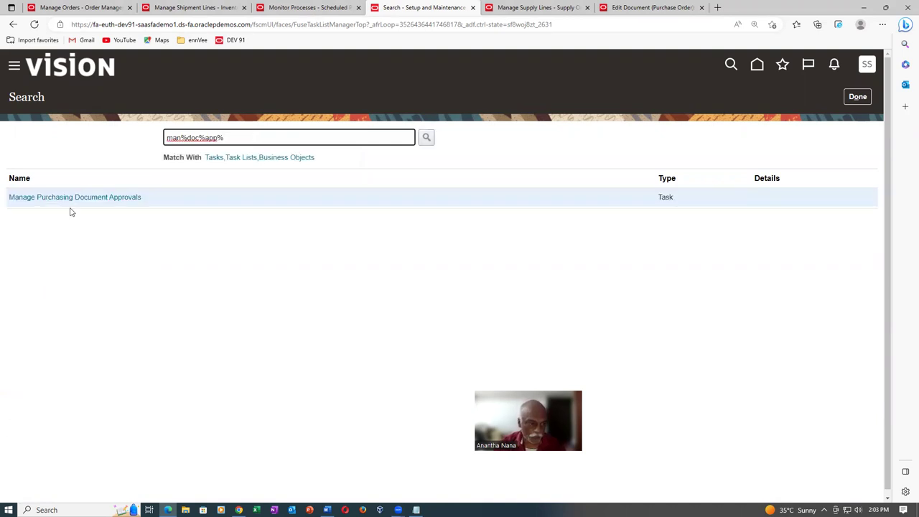
click(73, 199)
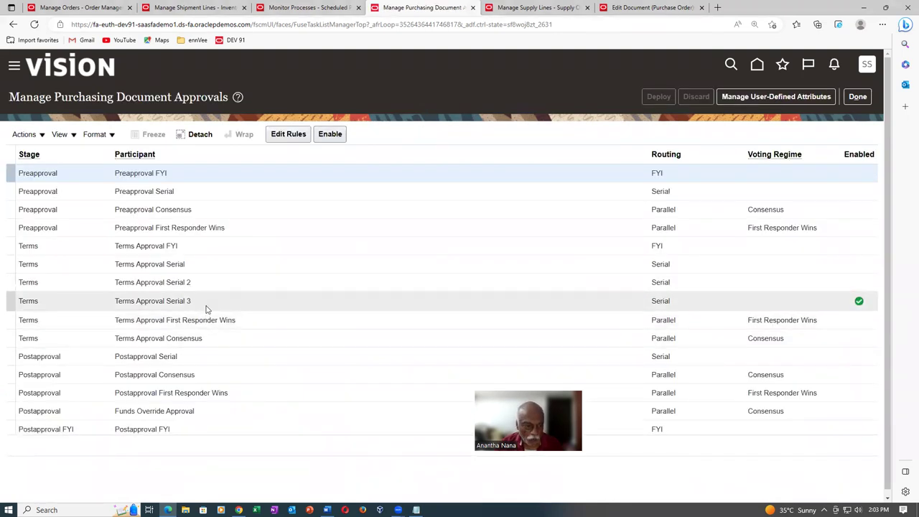
Review the approval rules of the Terms Approval Serial 3 participant and leave them without saving changes.
click(206, 307)
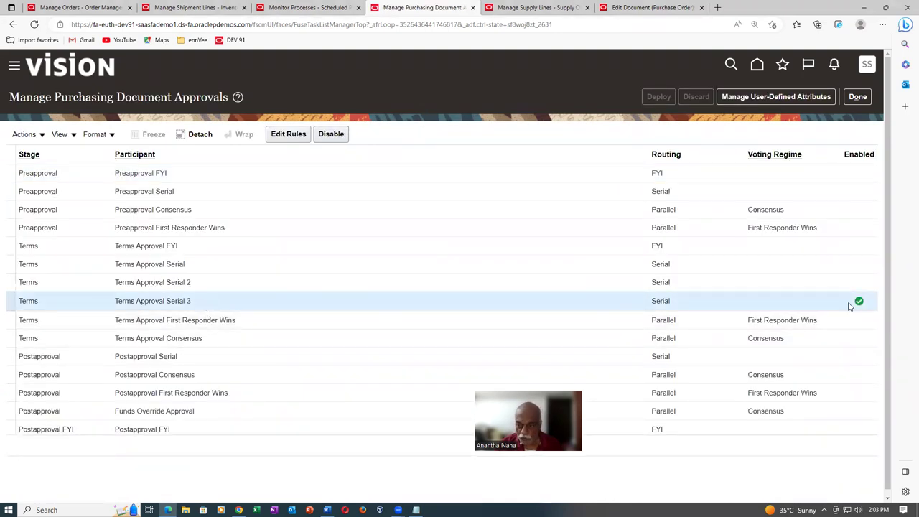
click(293, 136)
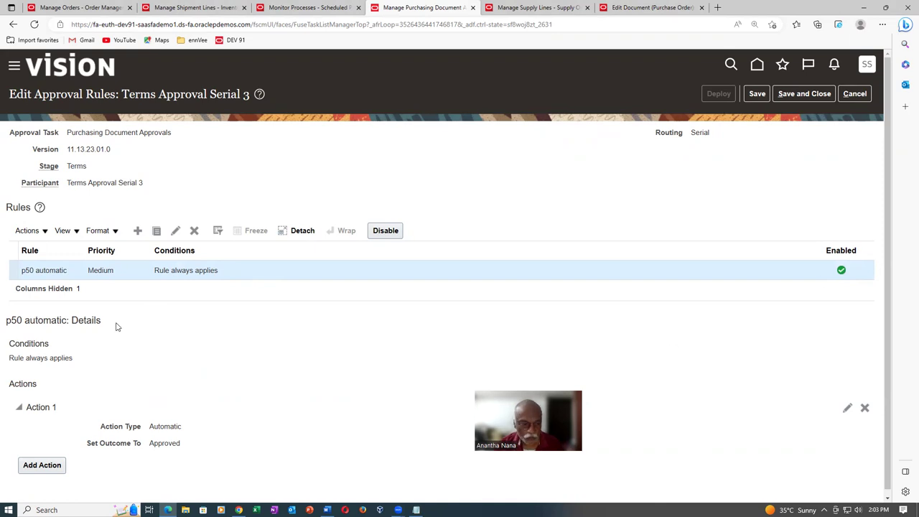
click(855, 93)
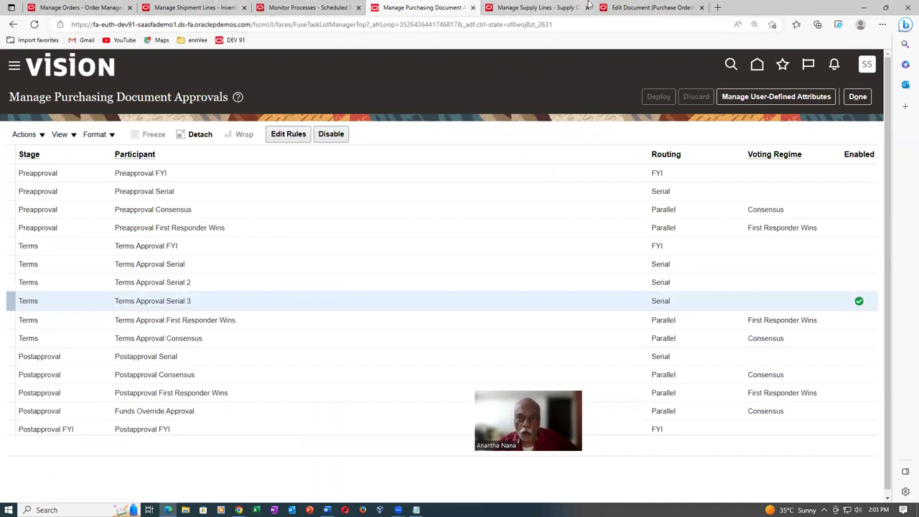
Check the approval routing of the ABC Consulting purchase order, submit the order for approval, and dismiss the confirmation.
click(632, 7)
click(591, 127)
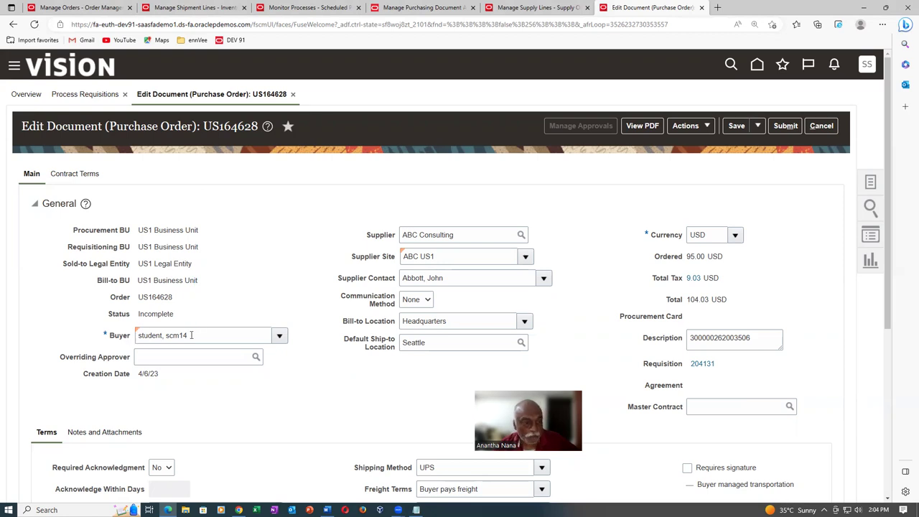
click(205, 284)
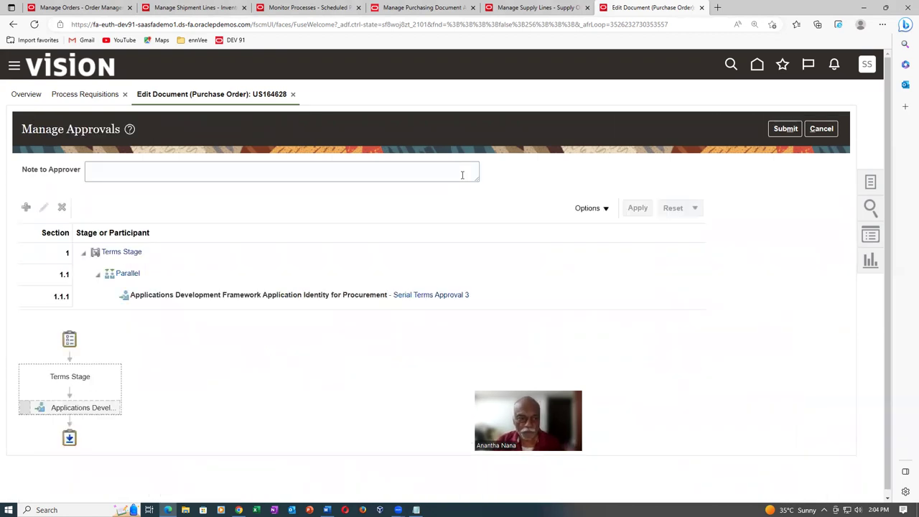
click(770, 130)
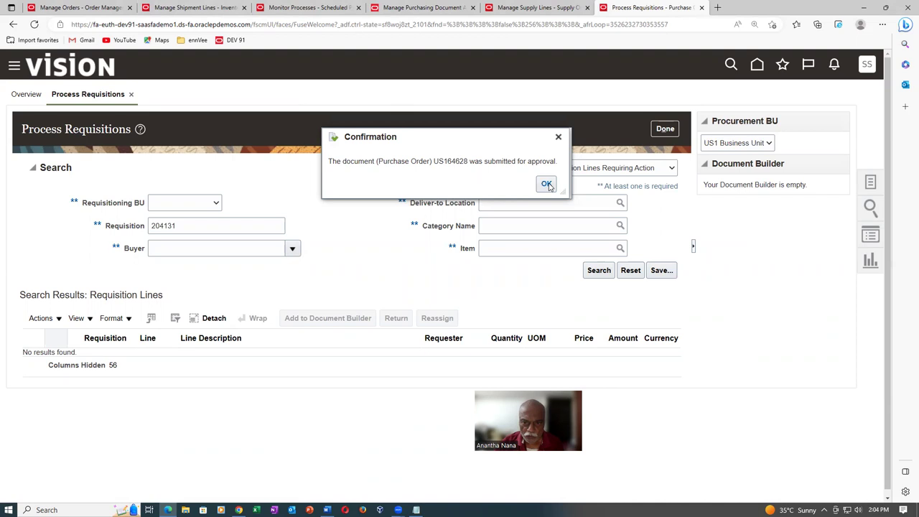
click(547, 184)
Copy the base part of the environment's web address, through oraclepdemos.com, from the sales order's browser tab.
click(101, 8)
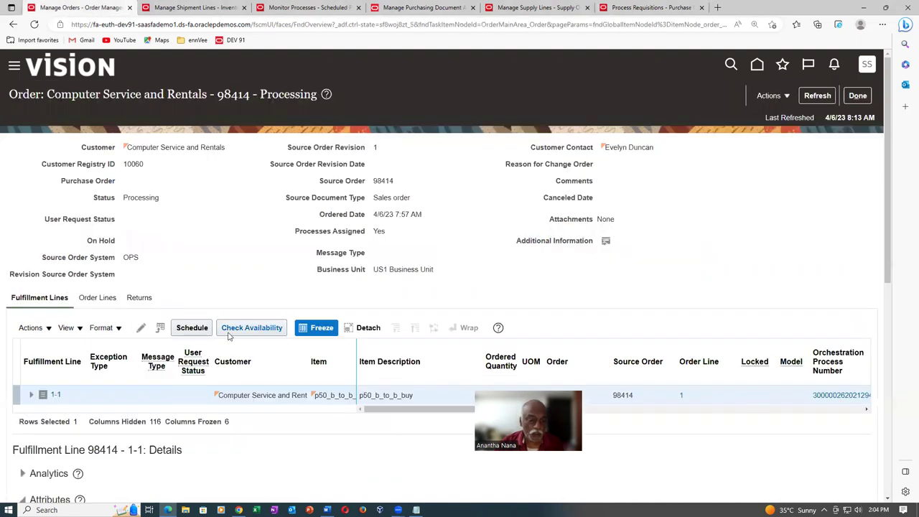
click(161, 27)
click(230, 69)
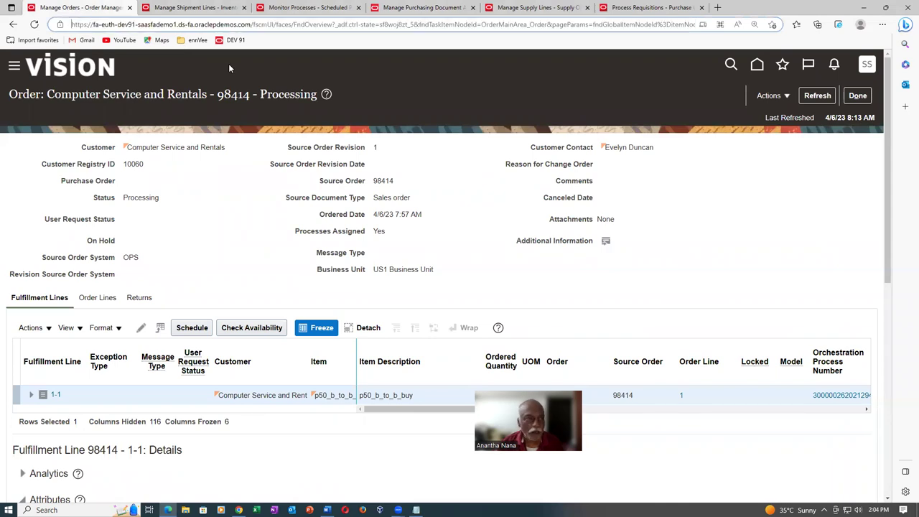
key(shift+Right)
key(shift+Right)
key(shift+Right)
key(shift+Right)
key(shift+Right)
key(shift+Right)
key(shift+Right)
key(shift+Right)
key(shift+Right)
key(shift+Right)
key(shift+Right)
key(shift+Right)
key(shift+Right)
key(shift+Right)
key(shift+Right)
key(shift+Right)
key(shift+Right)
key(shift+Right)
key(shift+Right)
key(shift+Right)
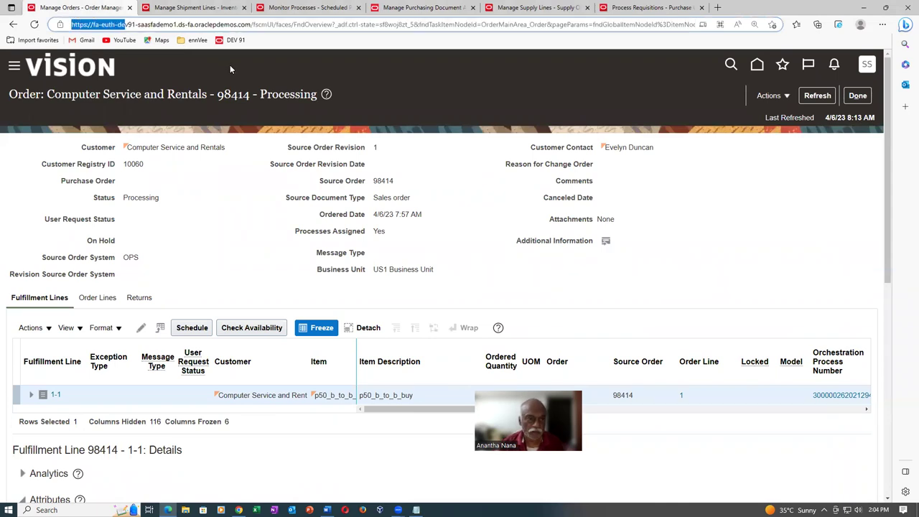
key(shift+Right)
key(shift+Right)
key(shift+Right)
key(shift+Right)
key(shift+Right)
key(shift+Right)
key(shift+Right)
key(shift+Right)
key(shift+Right)
key(shift+Right)
key(shift+Right)
key(shift+Right)
key(shift+Right)
key(shift+Right)
key(shift+Right)
key(shift+Right)
key(shift+Right)
key(shift+Right)
key(shift+Right)
key(shift+Right)
key(ctrl+c)
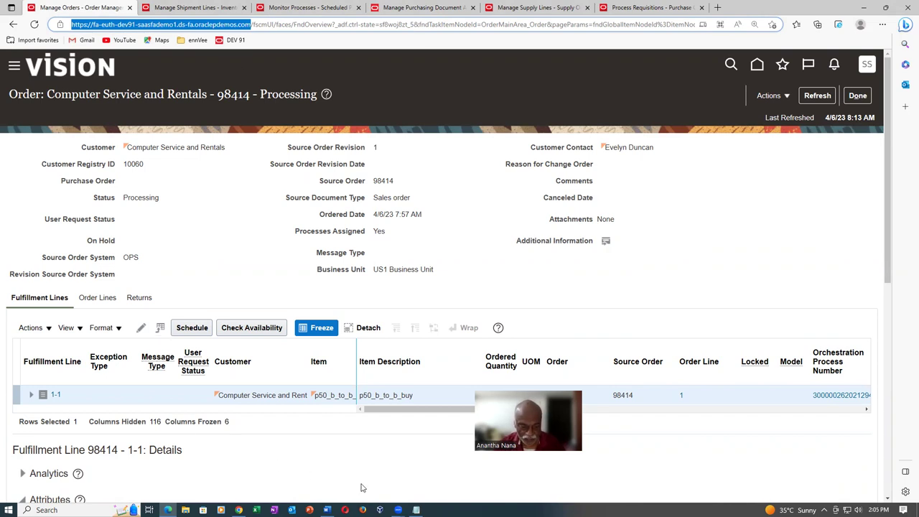
Switch to Firefox, load the copied environment address, and sign in with the prefilled supplier contact credentials.
click(363, 510)
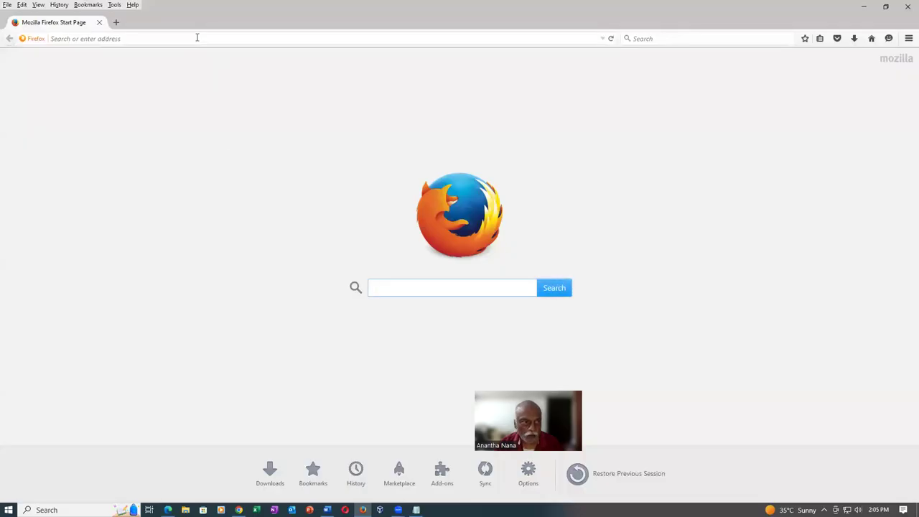
click(206, 38)
key(ctrl+v)
key(Return)
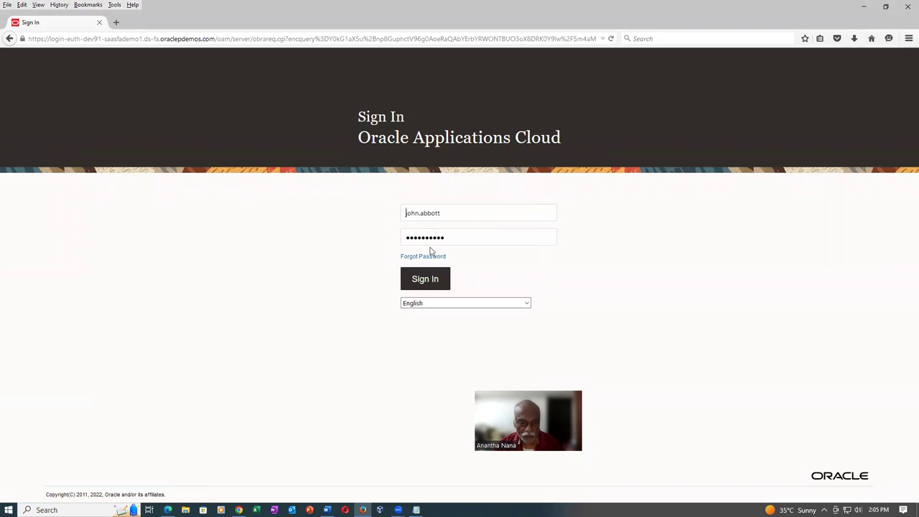
click(433, 284)
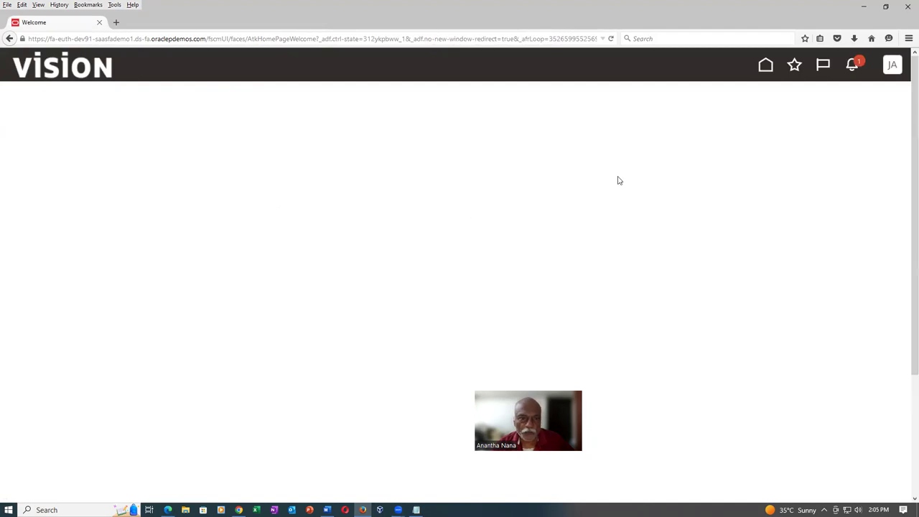
Go to the home page and open Manage Orders in the Supplier Portal.
click(765, 66)
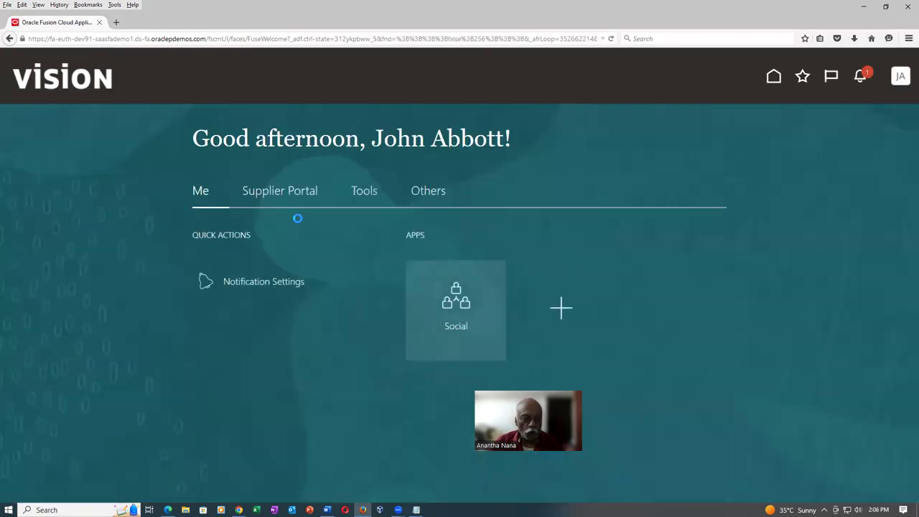
click(283, 197)
click(243, 305)
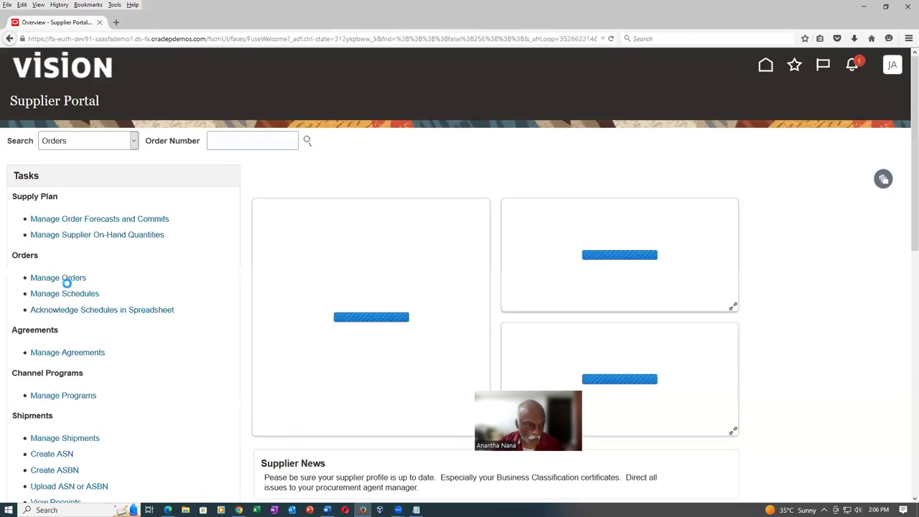
click(65, 280)
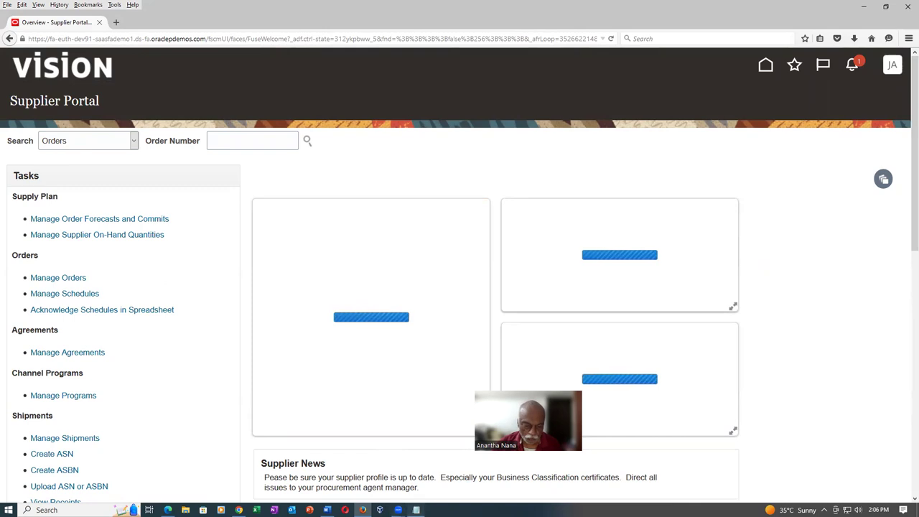
Copy the purchase order number from the Notepad notes and search the supplier's orders for it.
key(alt+Tab)
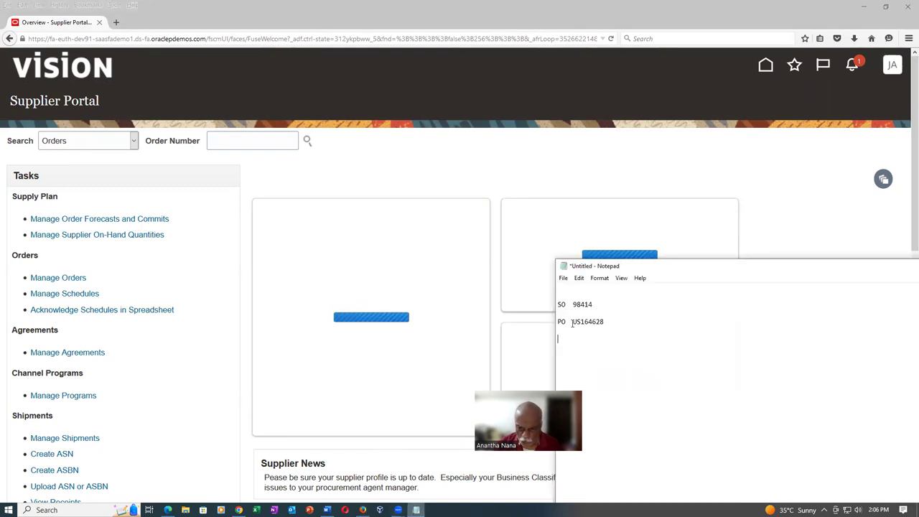
drag(575, 321, 610, 326)
key(ctrl+c)
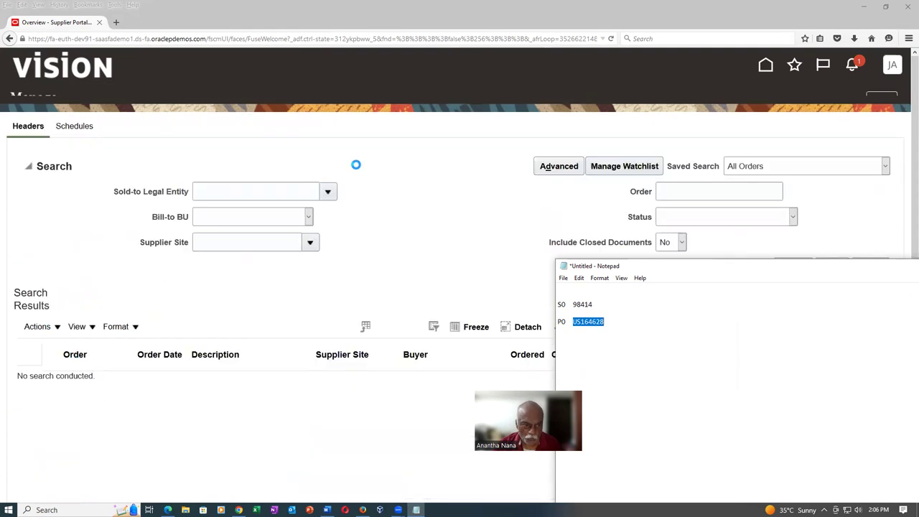
click(669, 208)
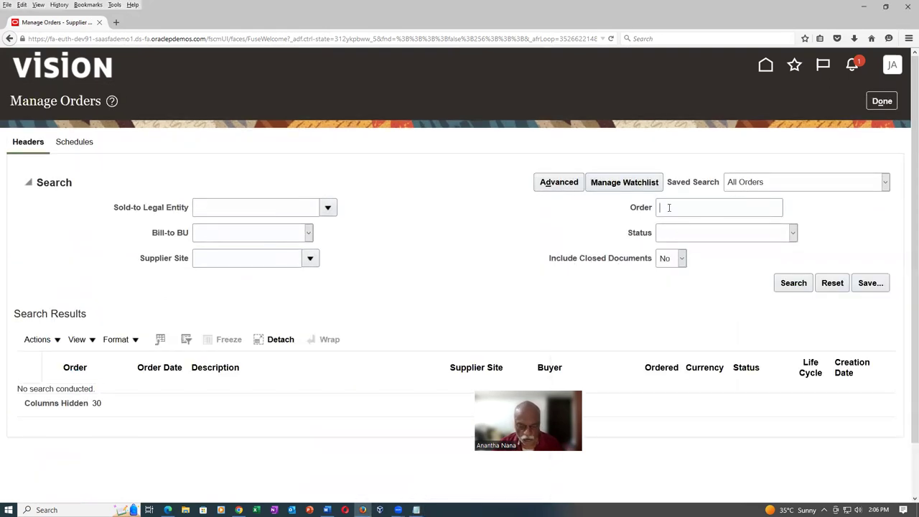
key(ctrl+v)
click(795, 285)
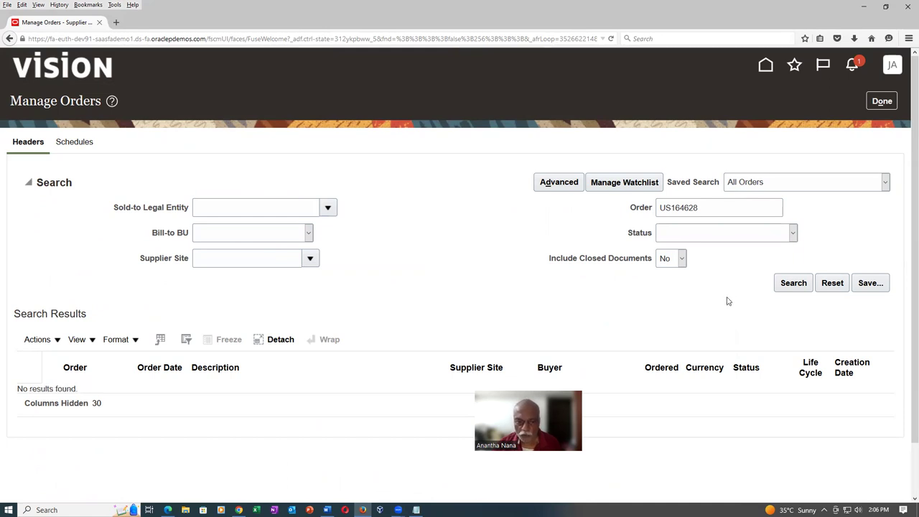
click(781, 286)
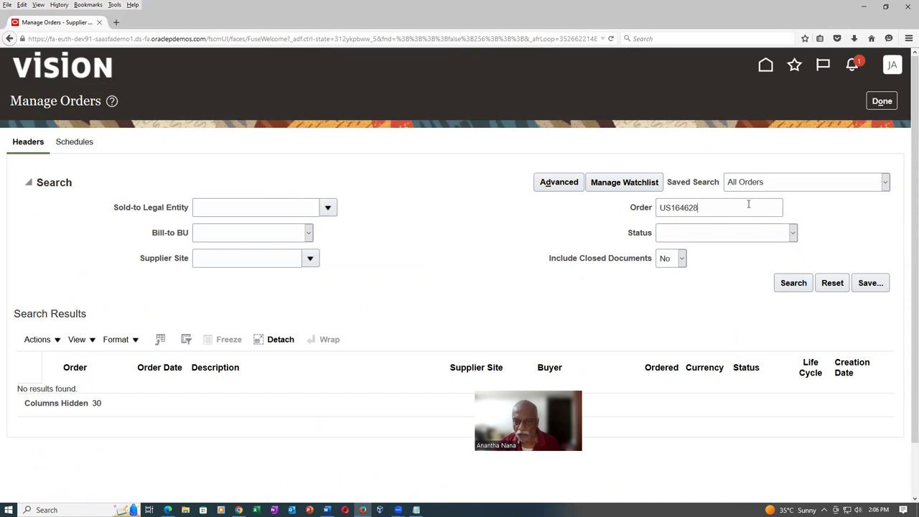
click(790, 288)
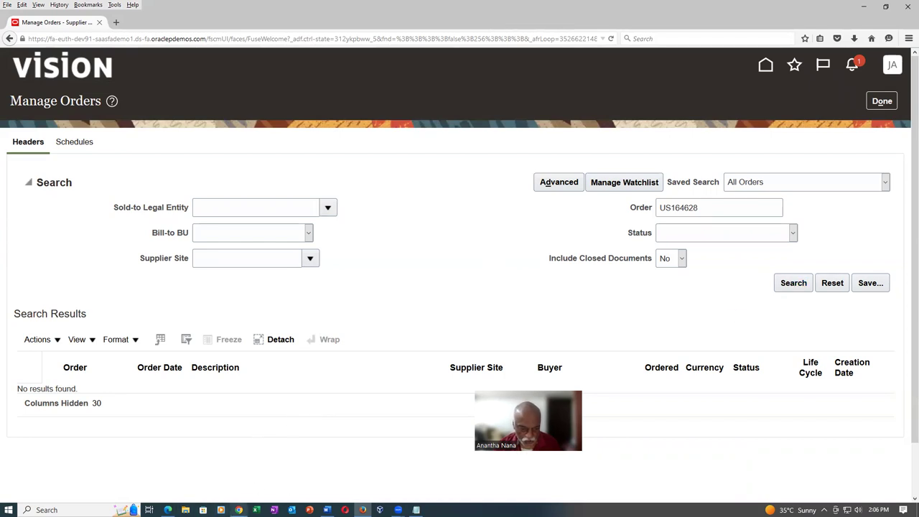
Switch back to the buyer's session in Edge, close Process Requisitions, and open Manage Orders for purchase orders.
click(240, 510)
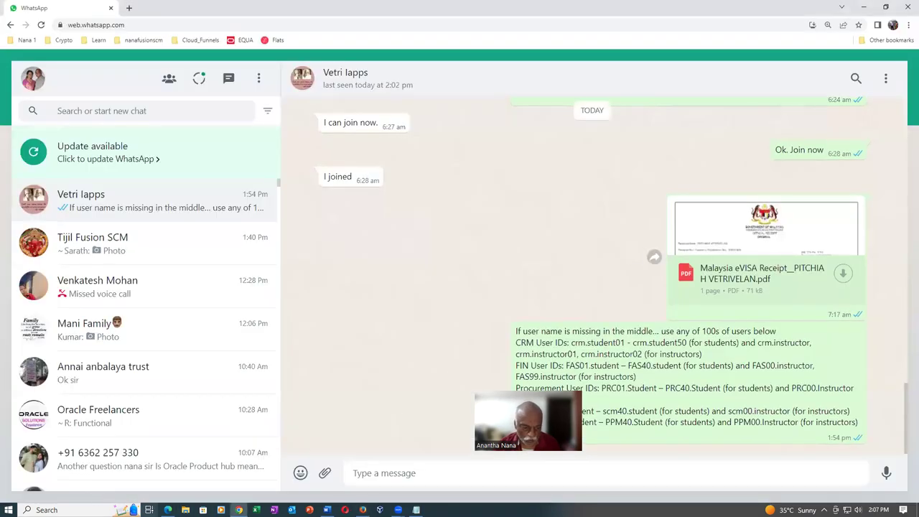
click(167, 510)
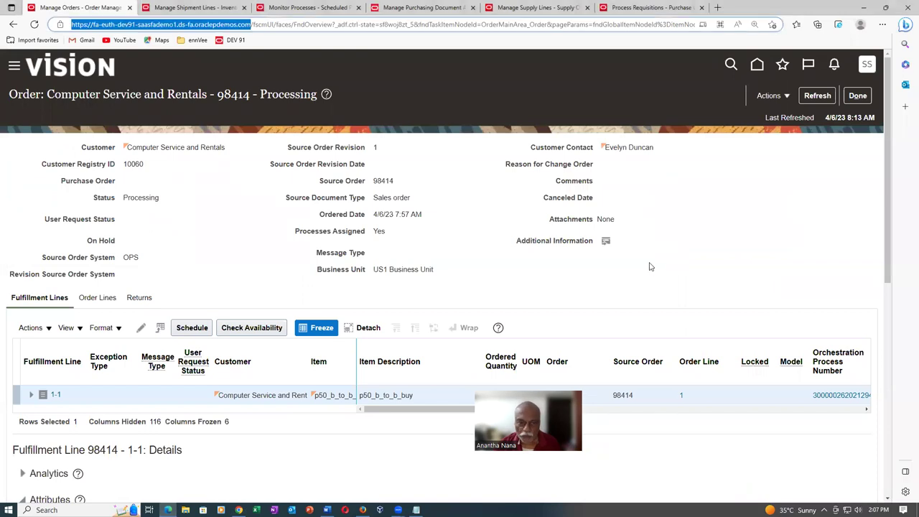
click(660, 8)
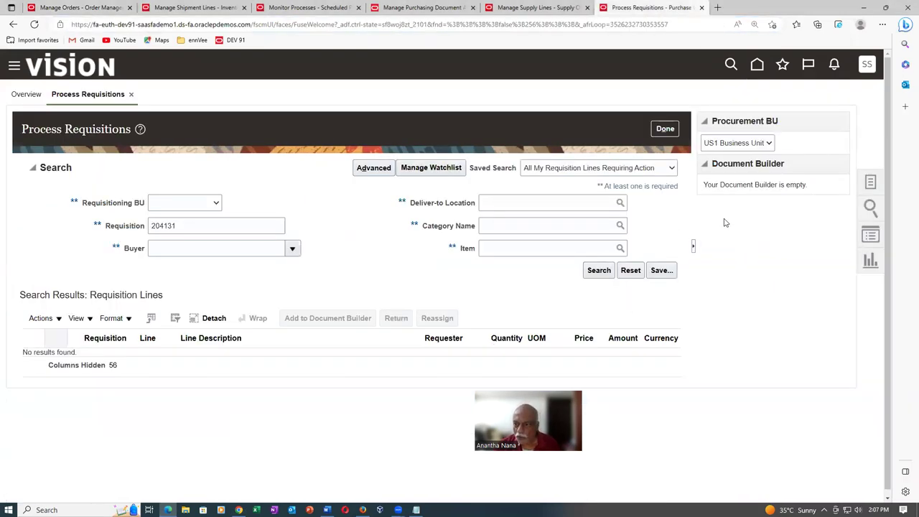
click(666, 130)
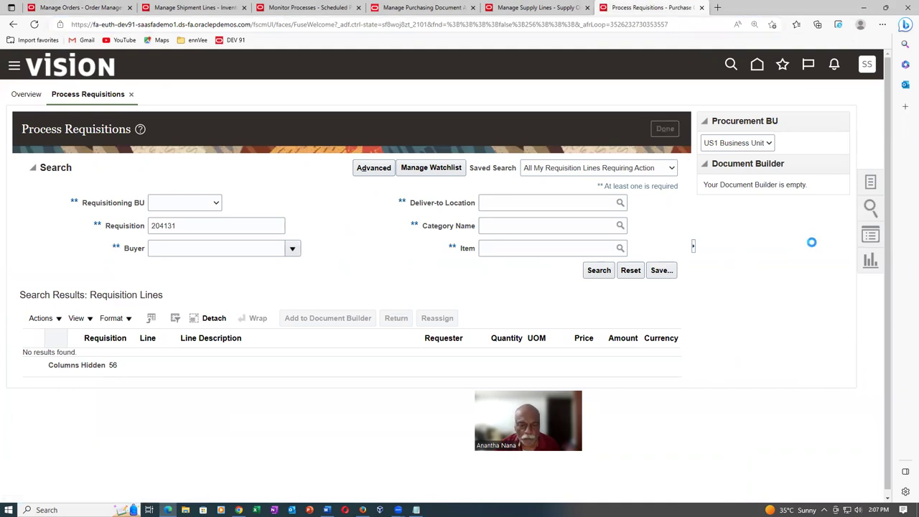
click(871, 184)
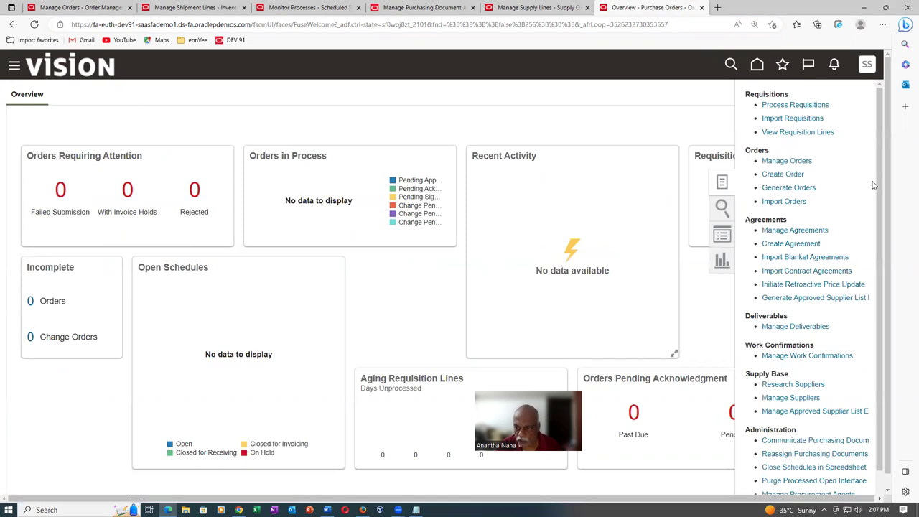
click(783, 160)
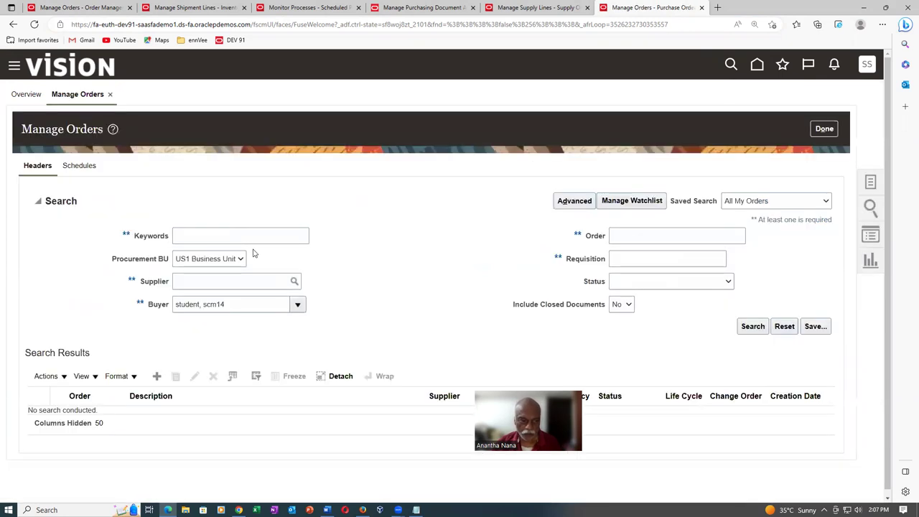
Search the buyer's purchase orders for the copied purchase order number.
click(630, 236)
key(ctrl+v)
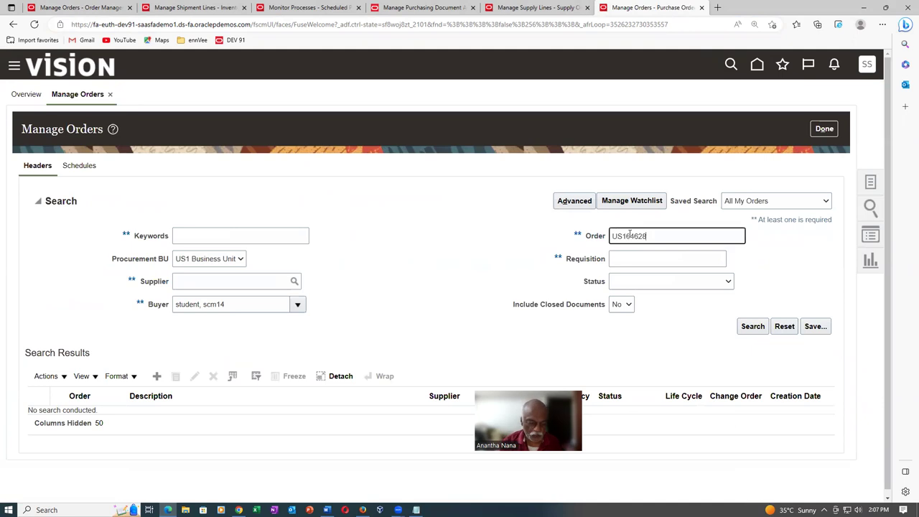
key(Tab)
click(753, 326)
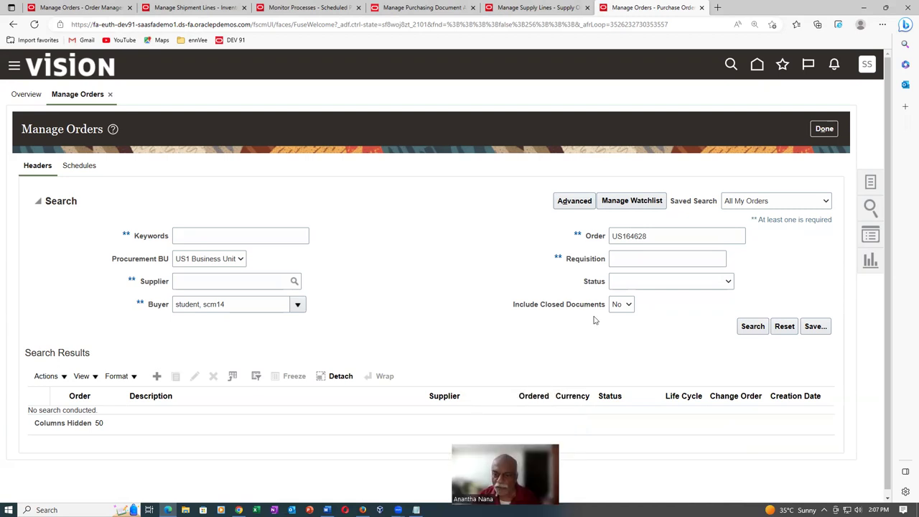
Examine the approval stages of the found purchase order, and rerun the order search to refresh its status.
click(637, 292)
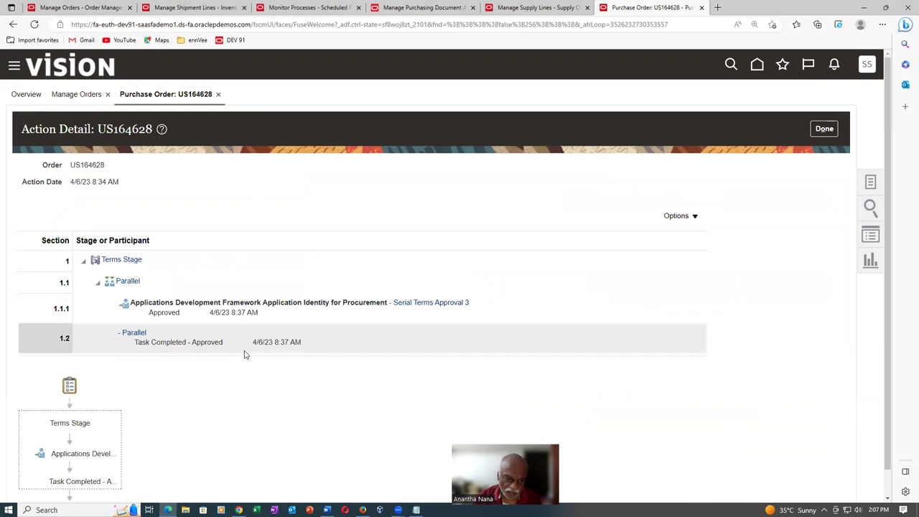
mouse_move(19, 441)
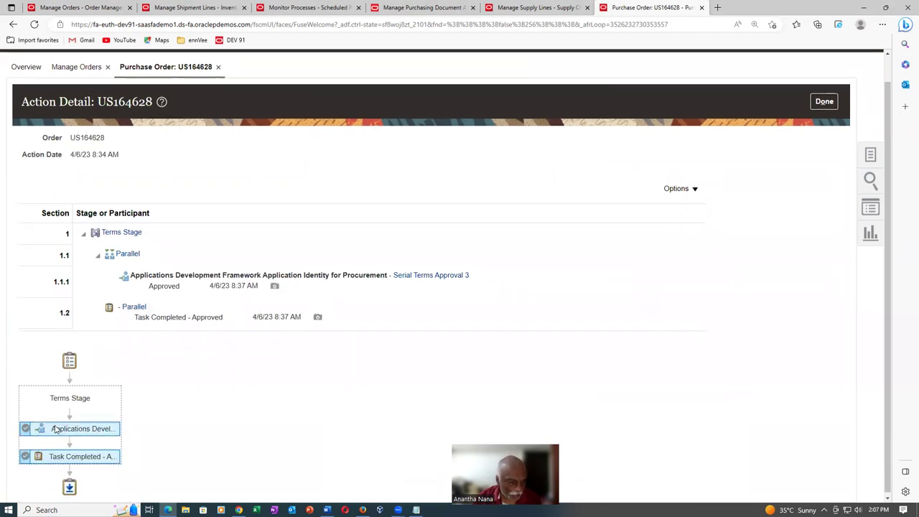
mouse_move(24, 466)
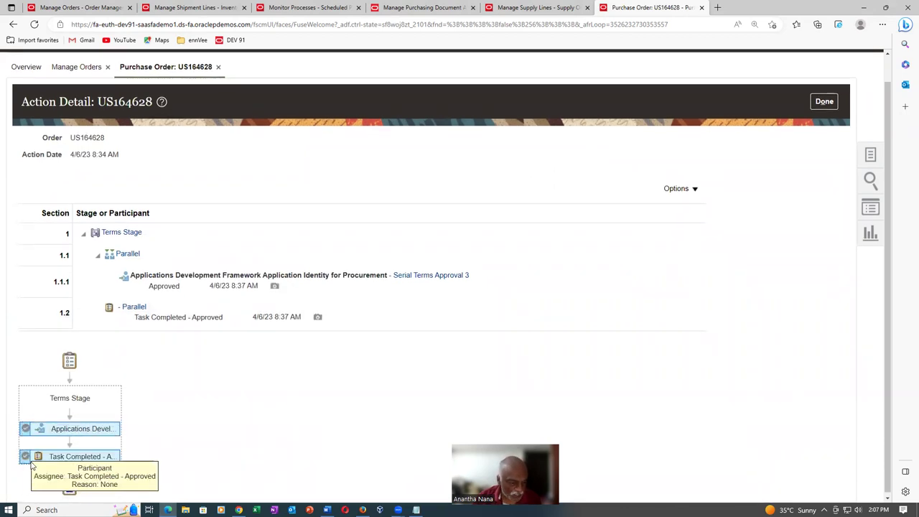
click(825, 102)
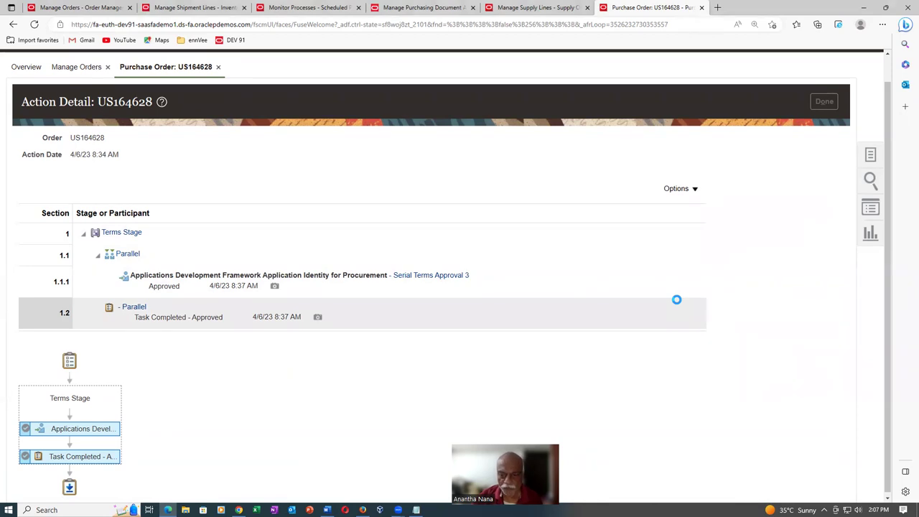
click(748, 332)
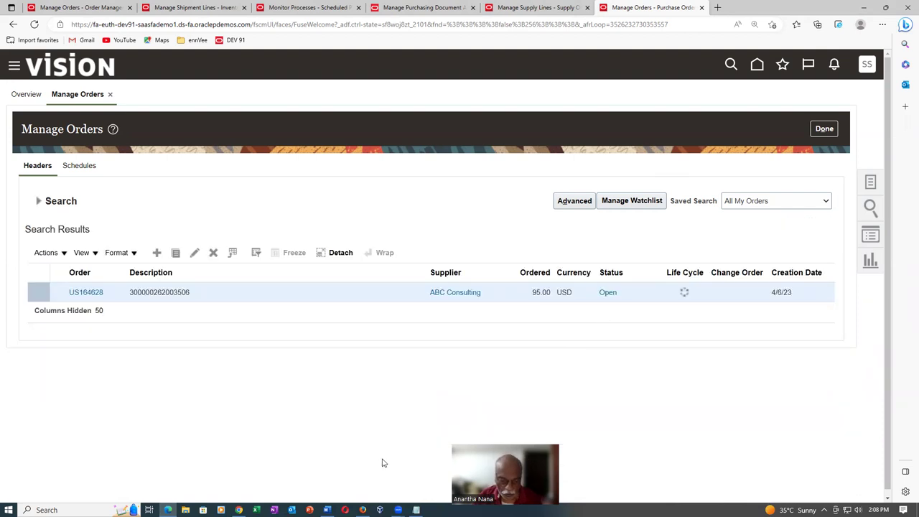
Switch to the supplier's session in Firefox, rerun the search for the same purchase order, and close Manage Orders.
click(364, 509)
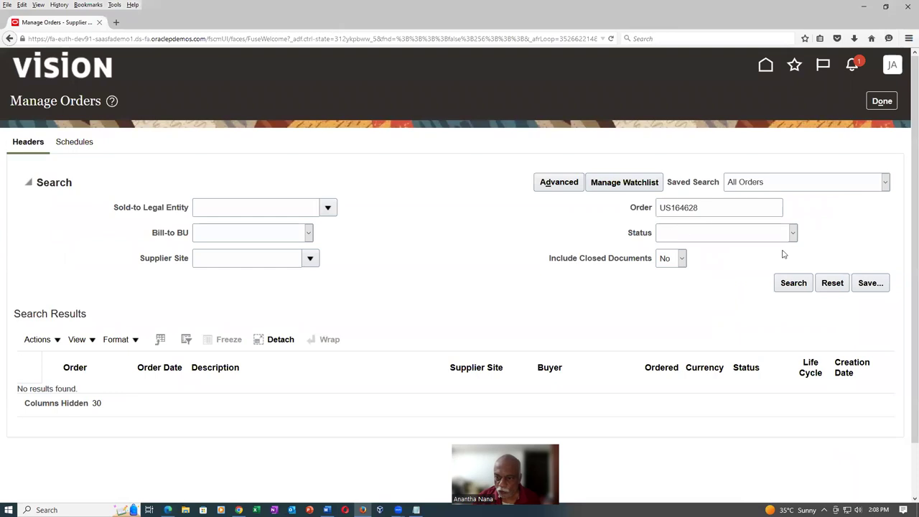
click(794, 283)
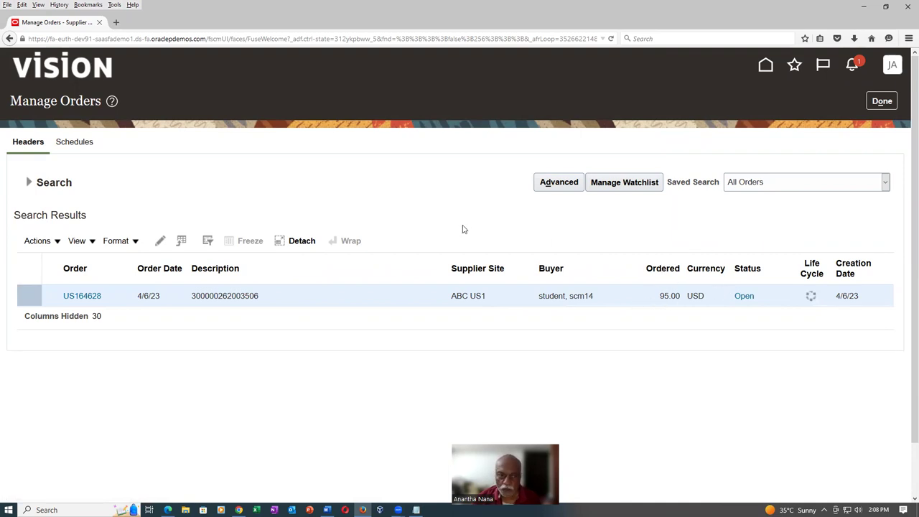
click(883, 101)
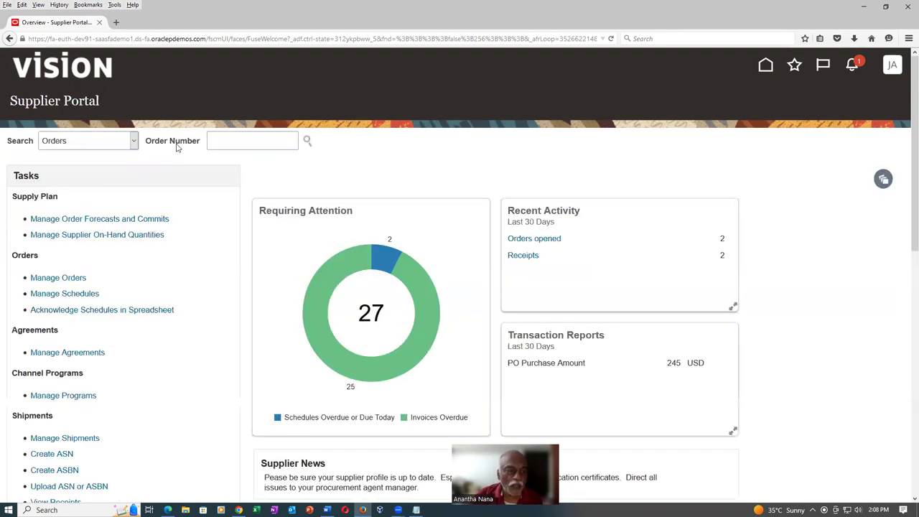
Open Create ASN in the Supplier Portal and search for the copied purchase order number under ABC Consulting.
scroll(96, 428, down, 1)
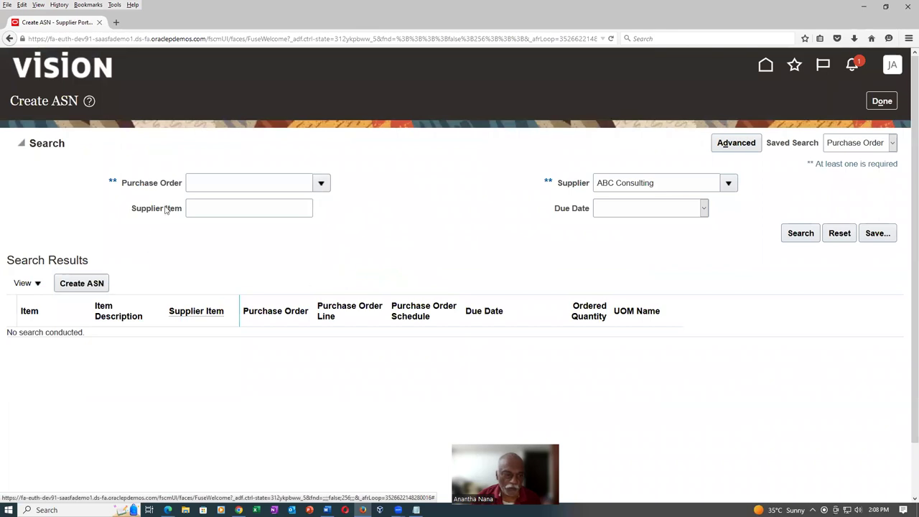
click(227, 178)
key(ctrl+v)
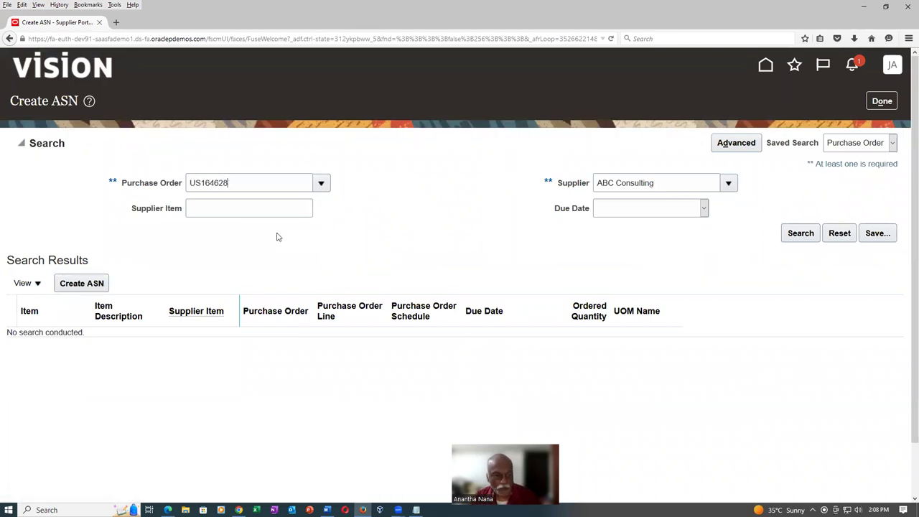
click(796, 239)
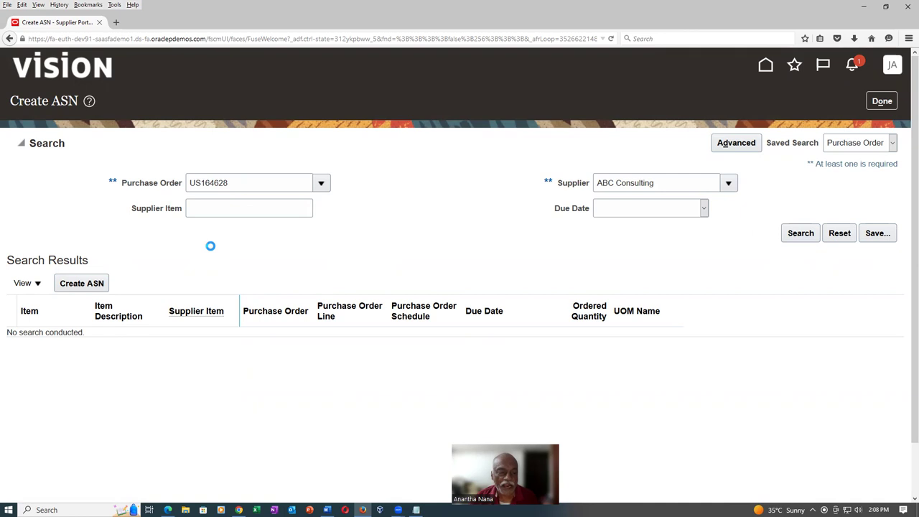
Start an ASN for the p50_b_to_b_buy order line and enter a shipment number ending in _456.
click(210, 251)
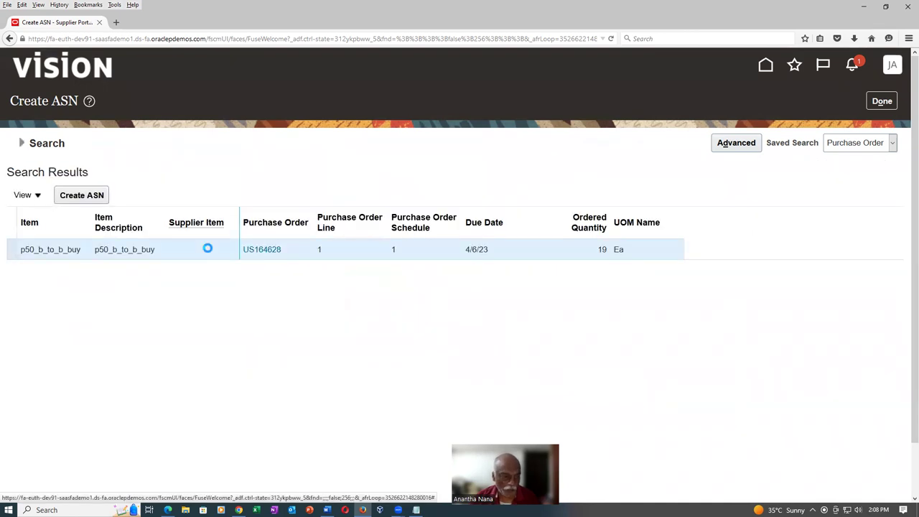
click(82, 194)
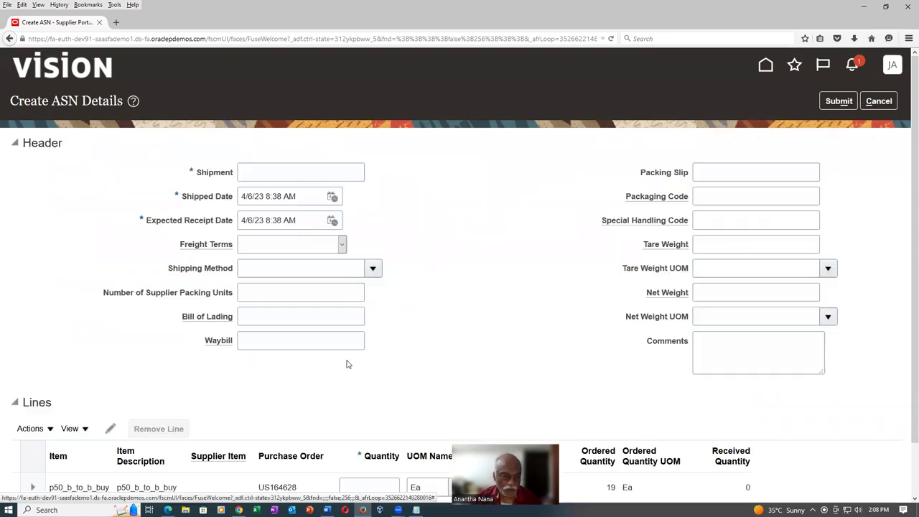
click(276, 171)
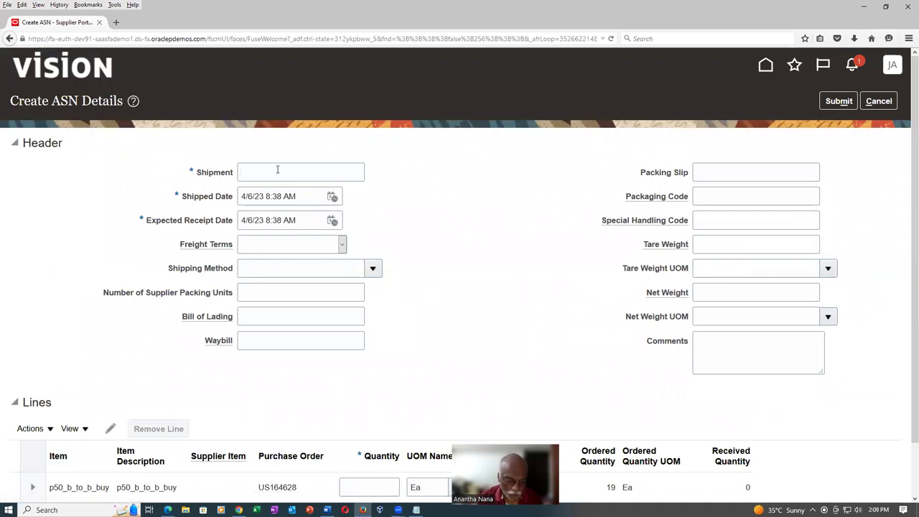
text(nana_)
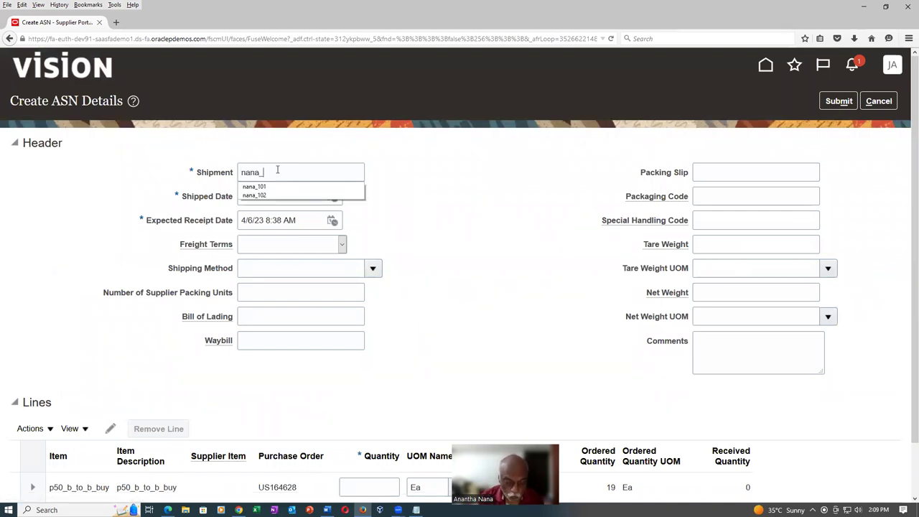
text(456)
key(Tab)
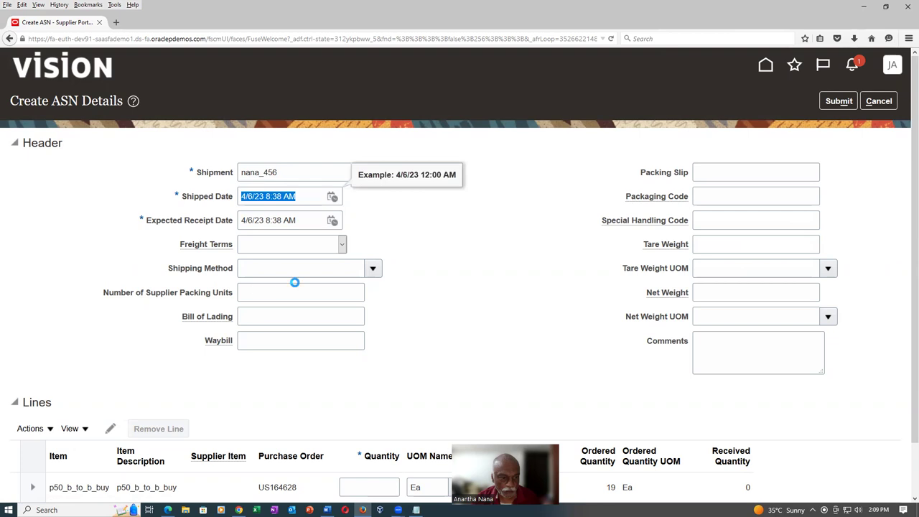
Set freight terms to Vendor Pays Freight, shipping method to UPS, supplier packing units to 4, bill of lading to 54654, and waybill to 54.
click(313, 245)
click(310, 267)
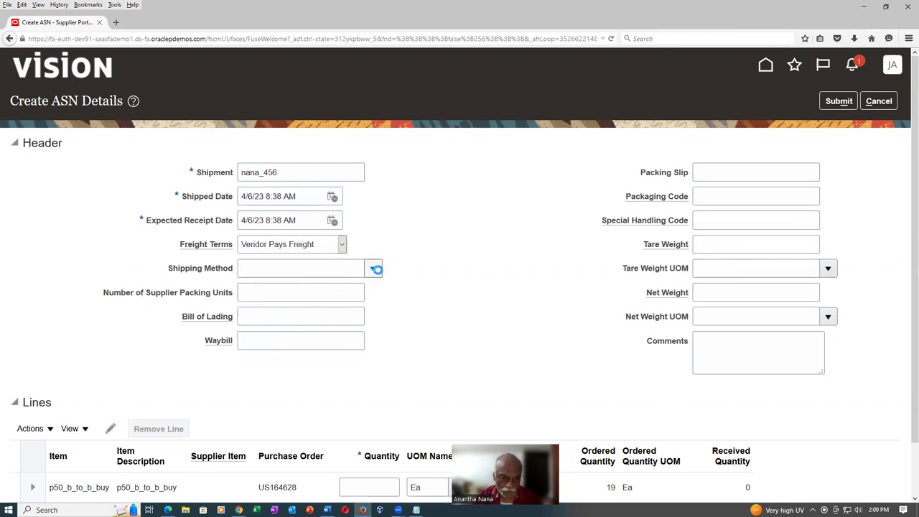
click(373, 269)
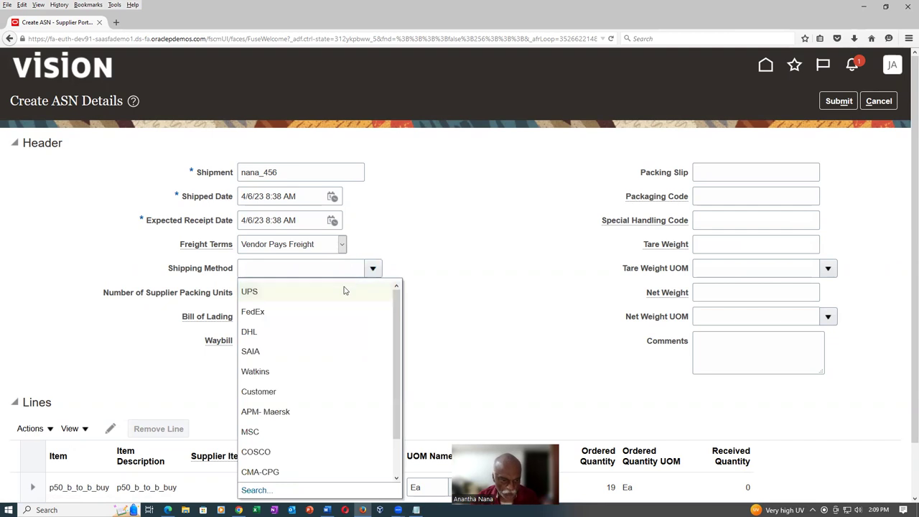
click(344, 291)
click(294, 297)
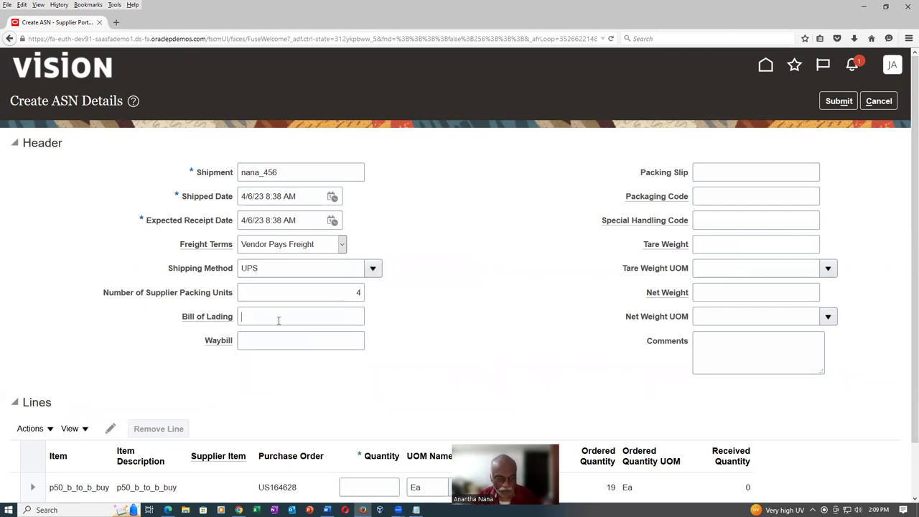
text(54654)
text(54)
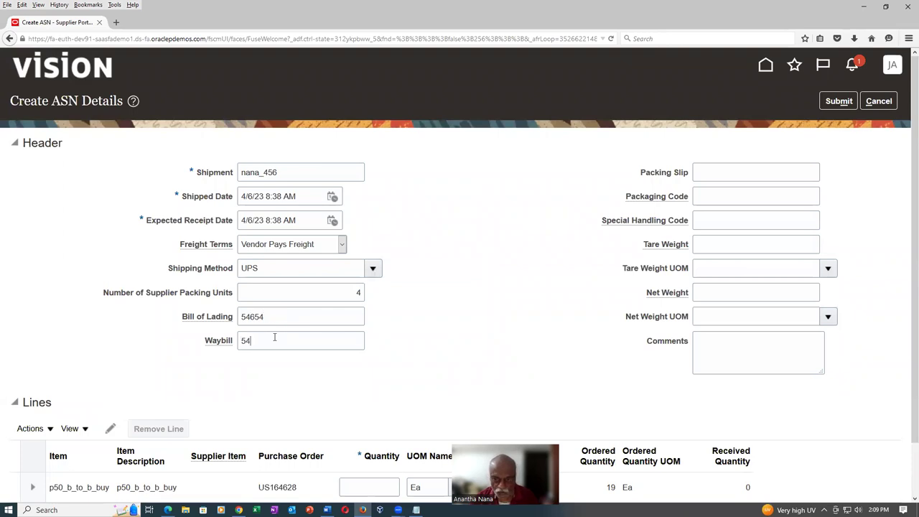
Set the packing slip to 567567, the packaging code to 567, and the special handling code to gfh.
text(567567)
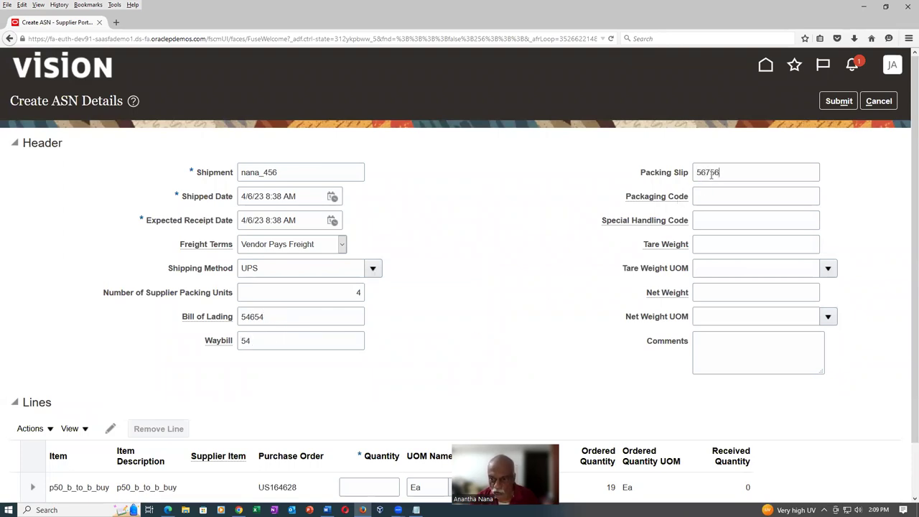
click(712, 198)
text(567)
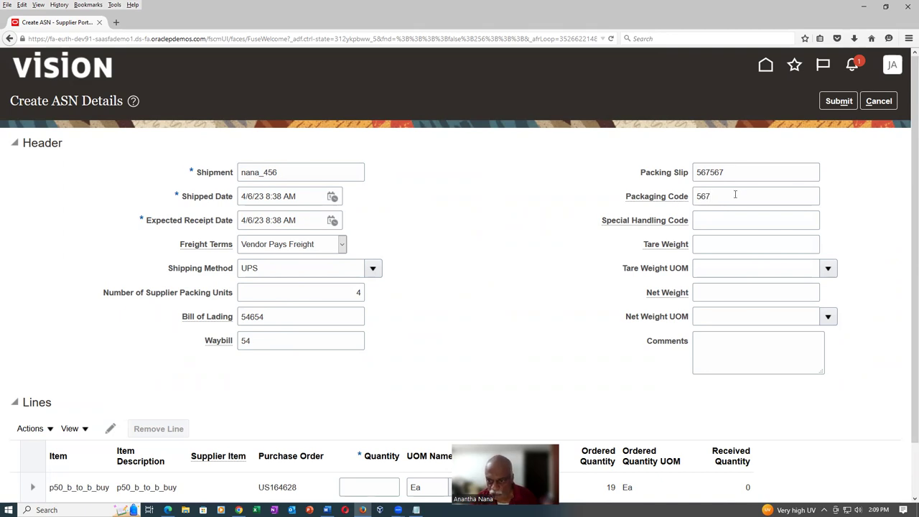
text(gfh)
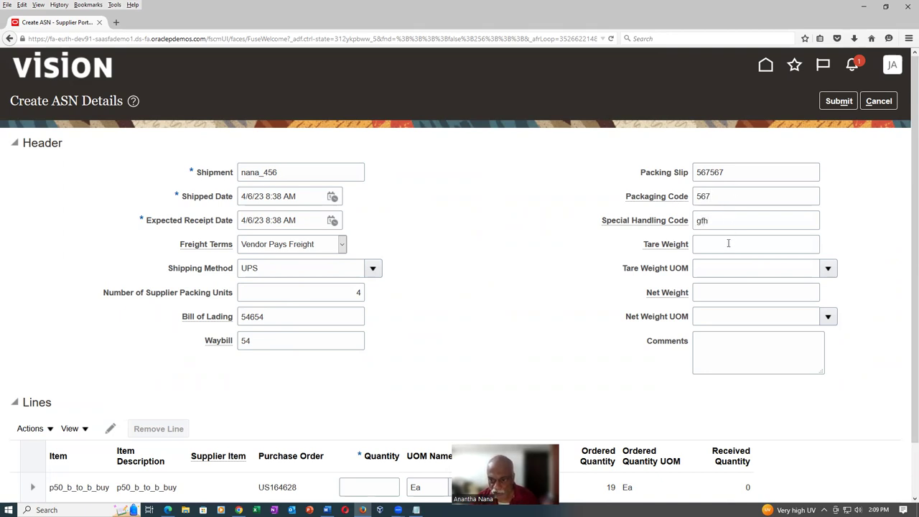
Set the shipment's tare weight to 10 Kilogram and enter the comment cghfg.
click(725, 248)
text(10)
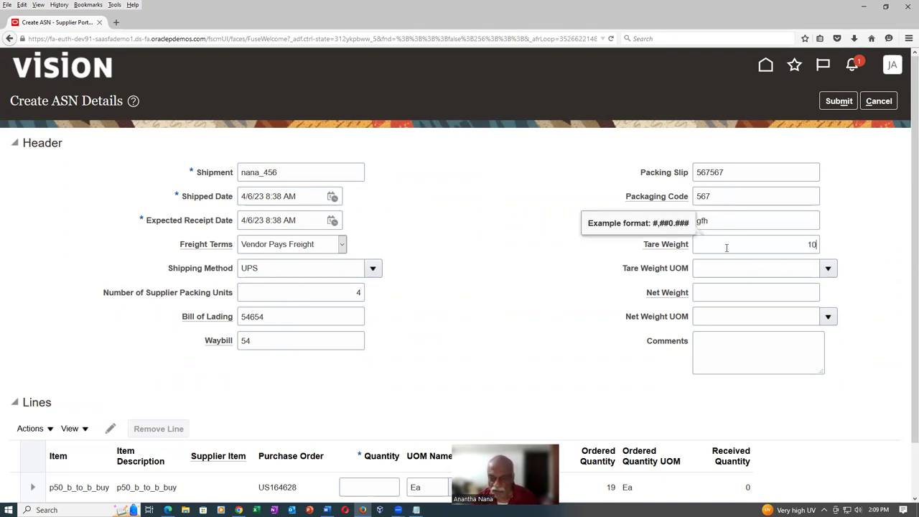
click(763, 262)
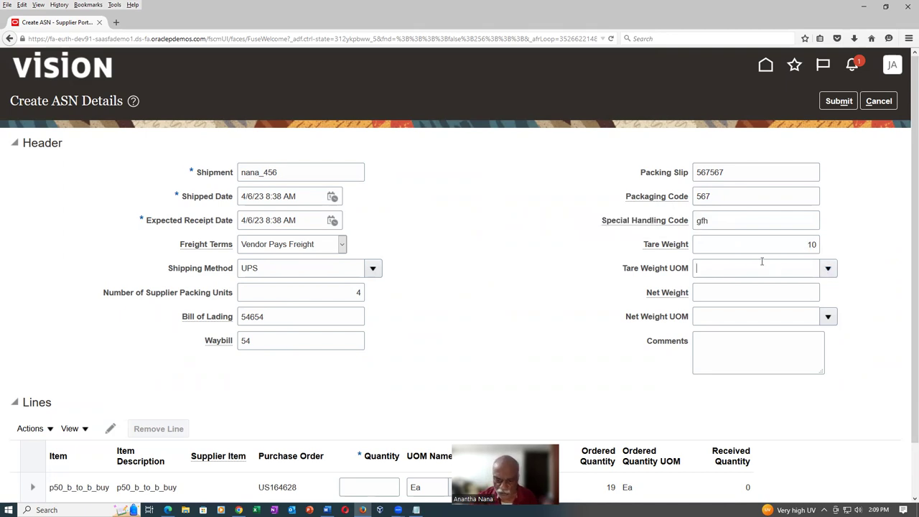
text(Kilogram)
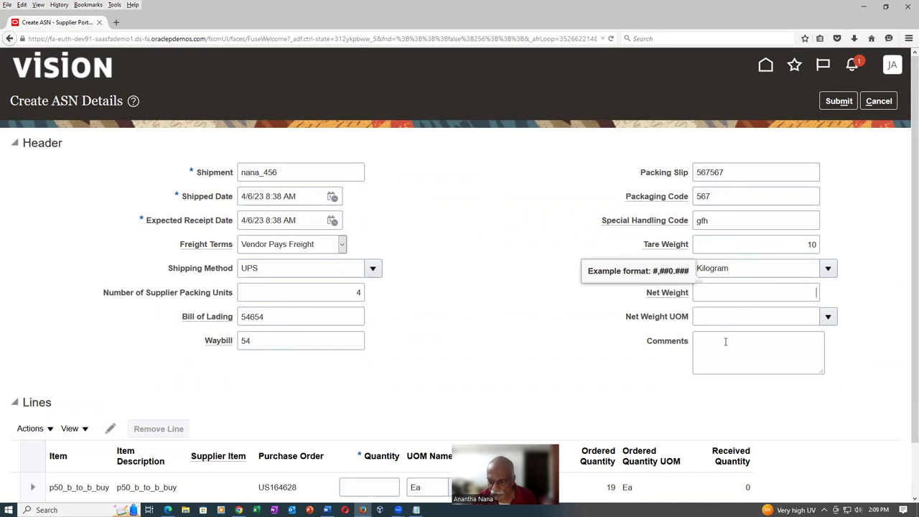
click(729, 366)
text(cghfg)
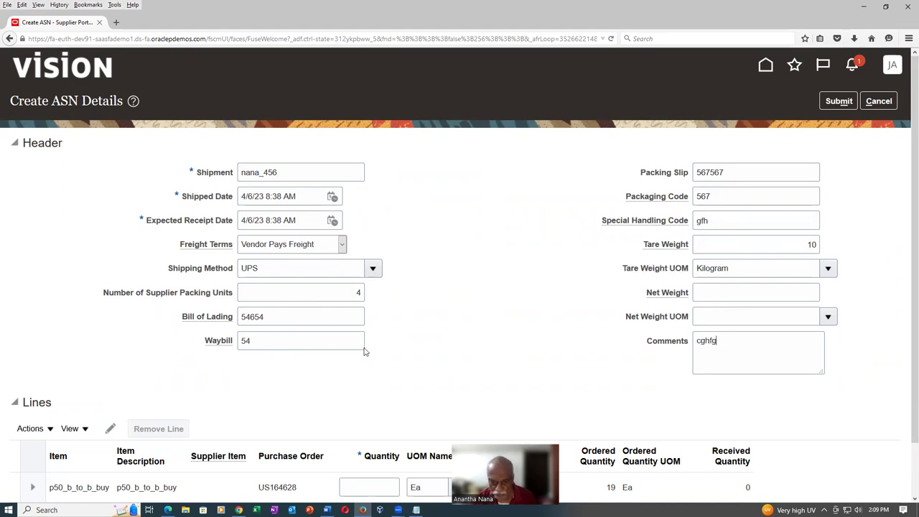
Set the shipped quantity of the p50_b_to_b_buy line to 10 and try to submit the ASN.
scroll(392, 353, down, 2)
click(371, 431)
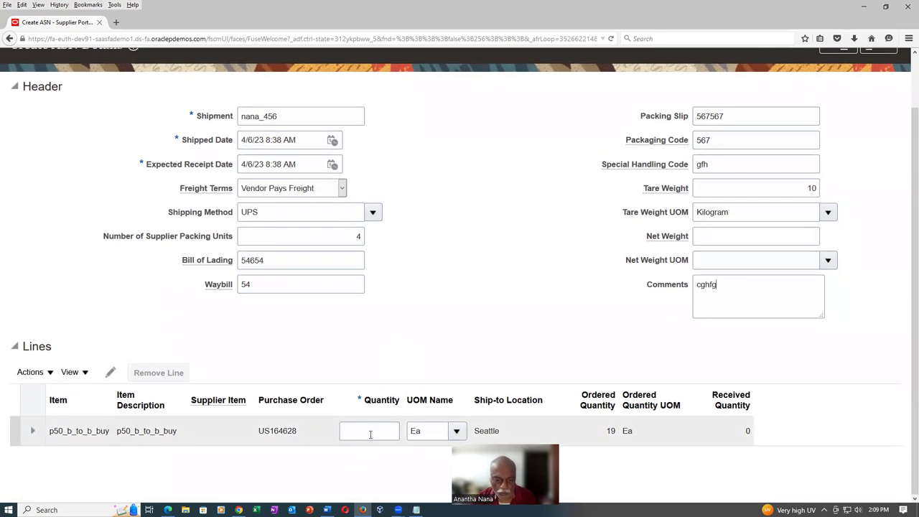
text(10)
key(Tab)
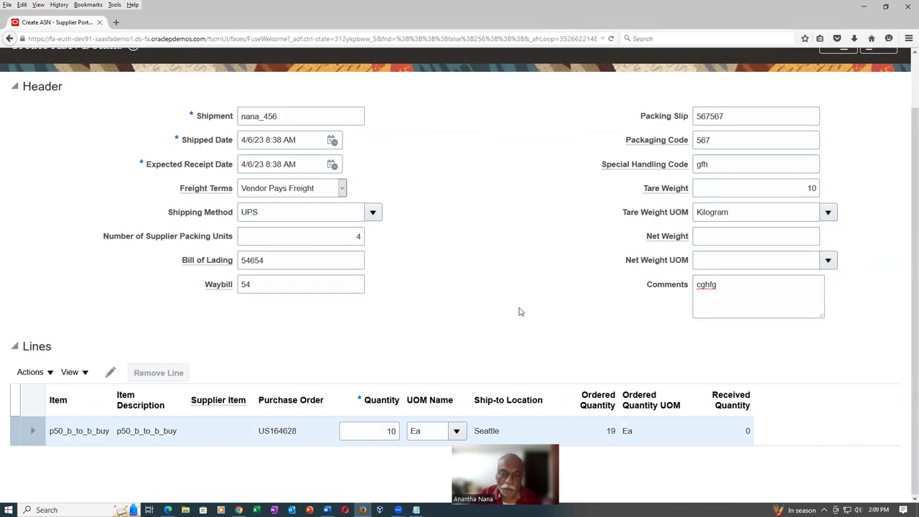
scroll(520, 312, up, 2)
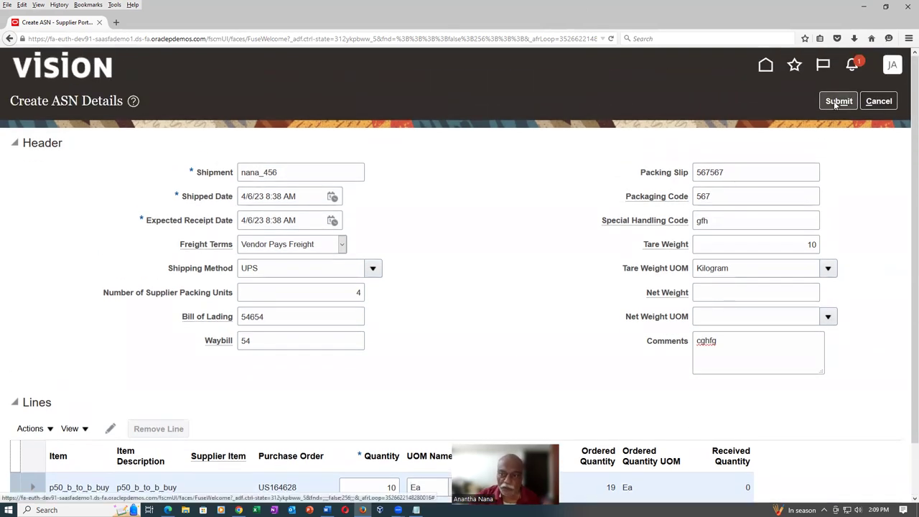
click(837, 101)
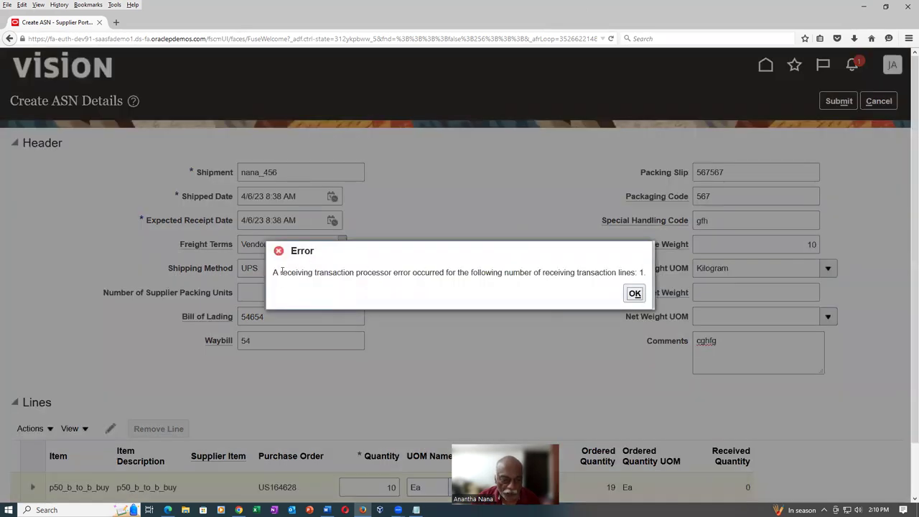
drag(281, 274, 391, 282)
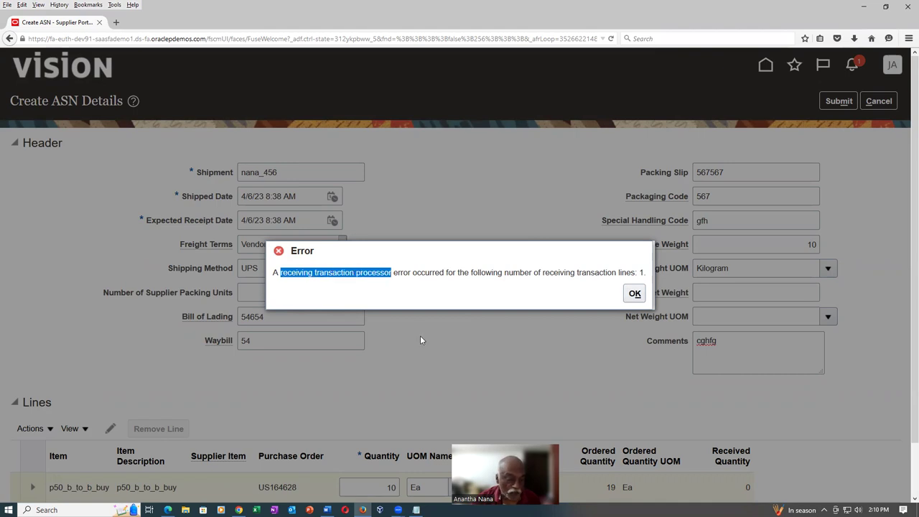
click(341, 303)
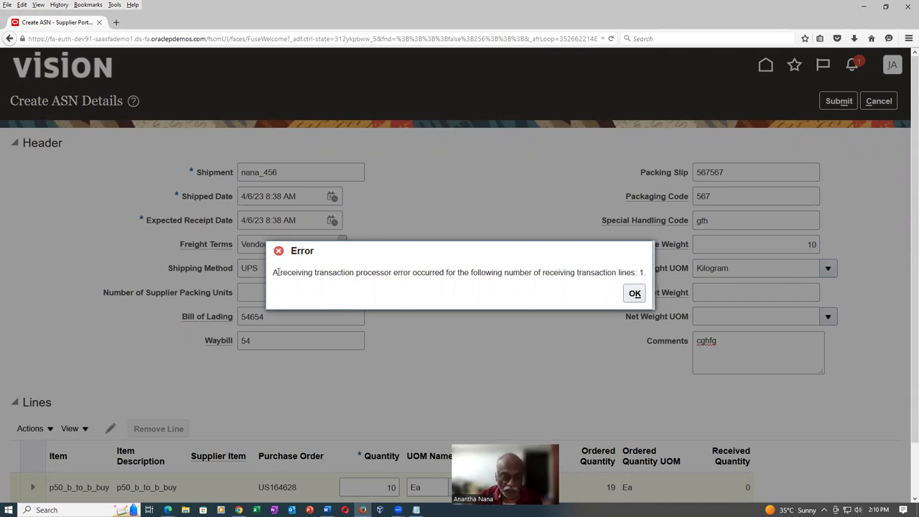
Read and dismiss the ASN submission error, and close the Create ASN page in the Supplier Portal.
drag(276, 274, 582, 281)
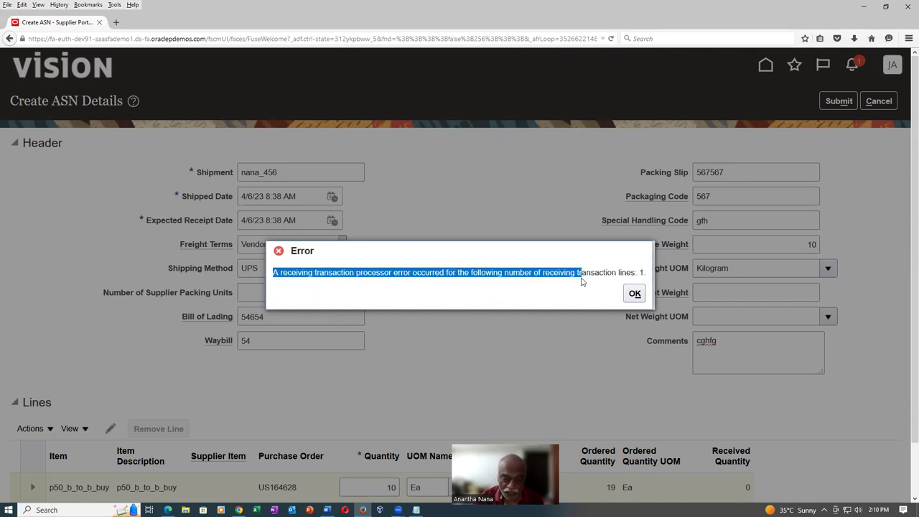
click(635, 294)
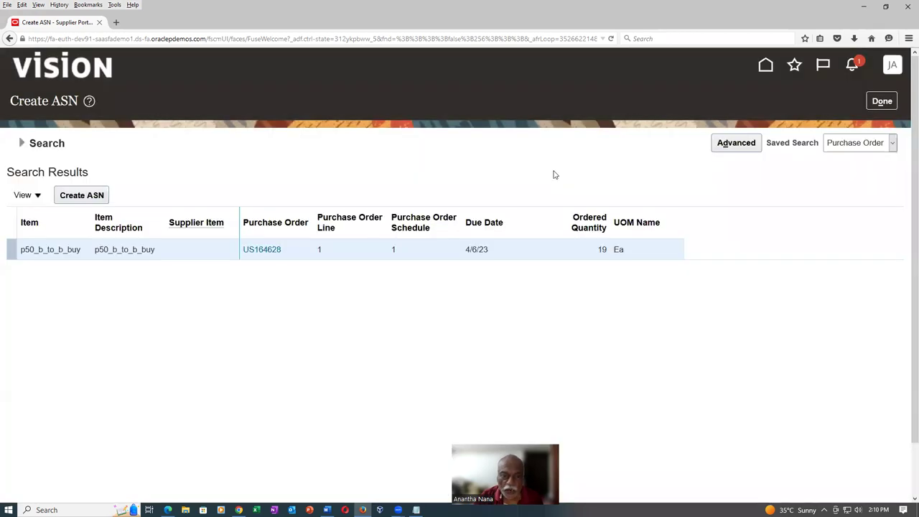
click(888, 106)
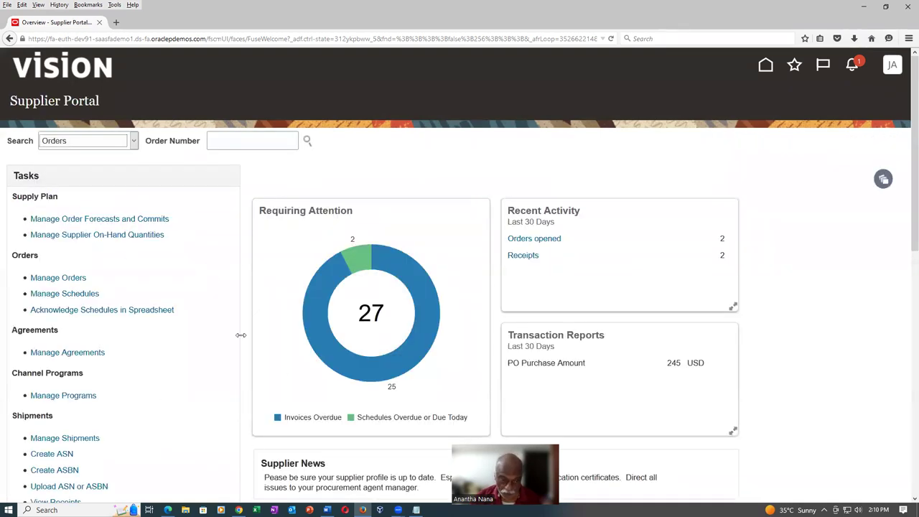
Switch to Microsoft Edge, duplicate the purchasing Manage Orders page, and open the favorite INV Overview in the copy.
click(239, 510)
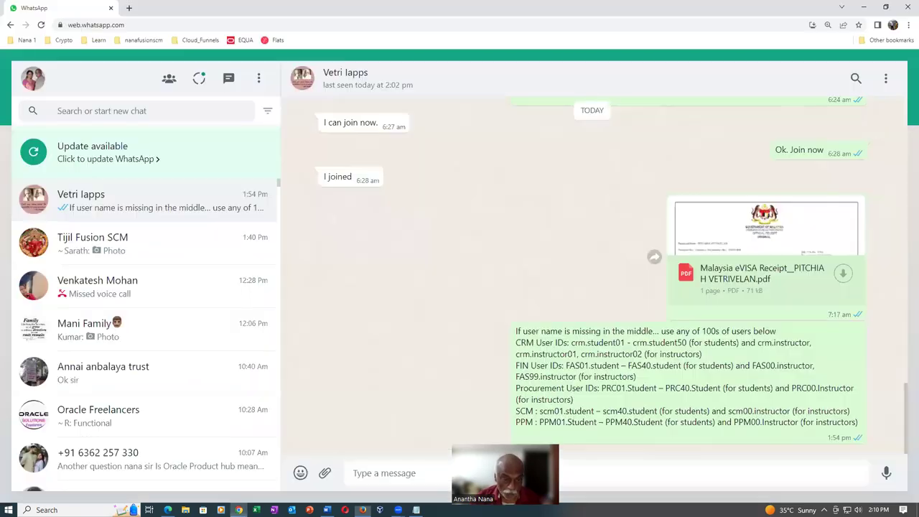
click(168, 511)
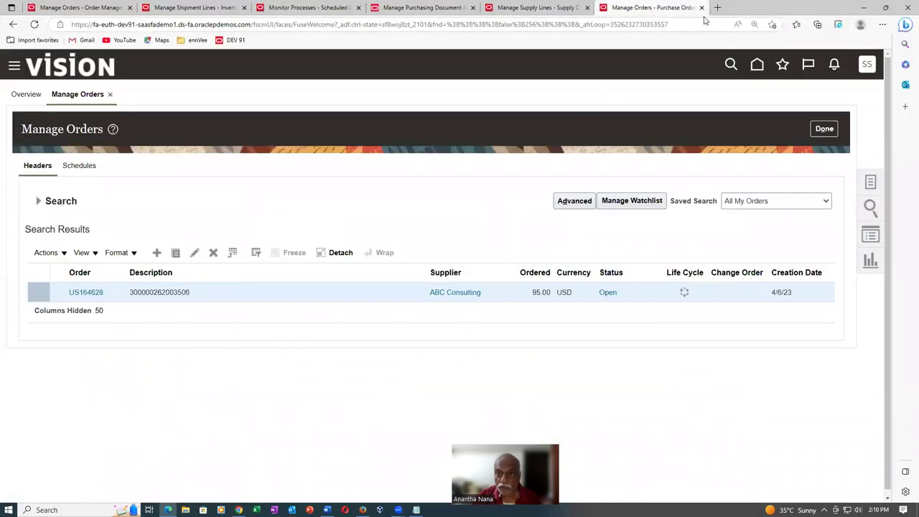
right_click(654, 11)
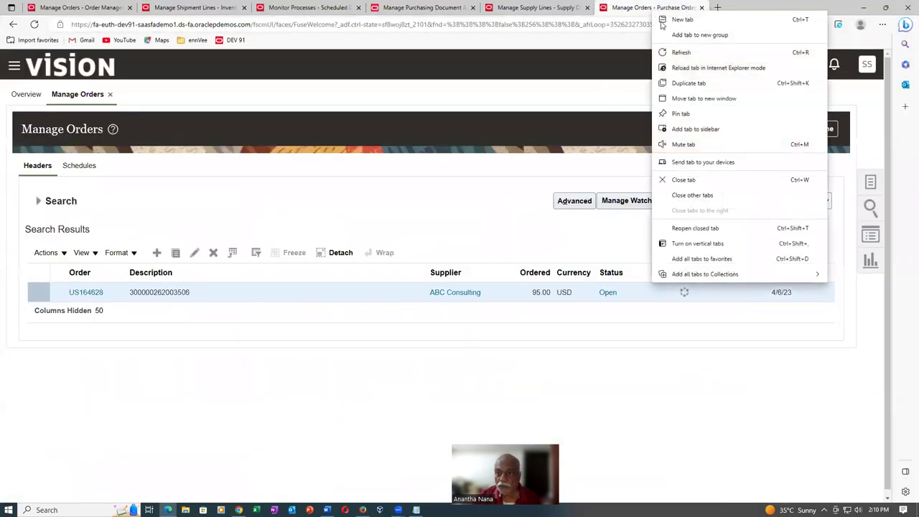
click(688, 83)
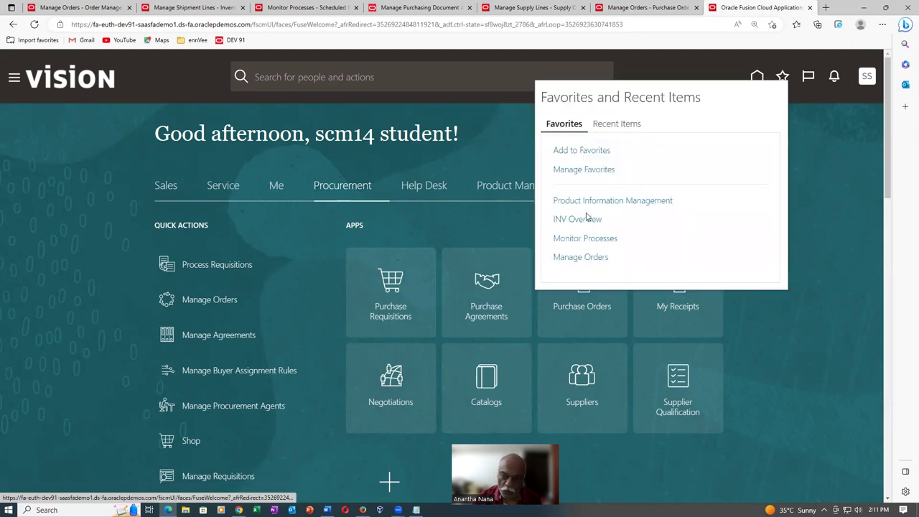
click(579, 220)
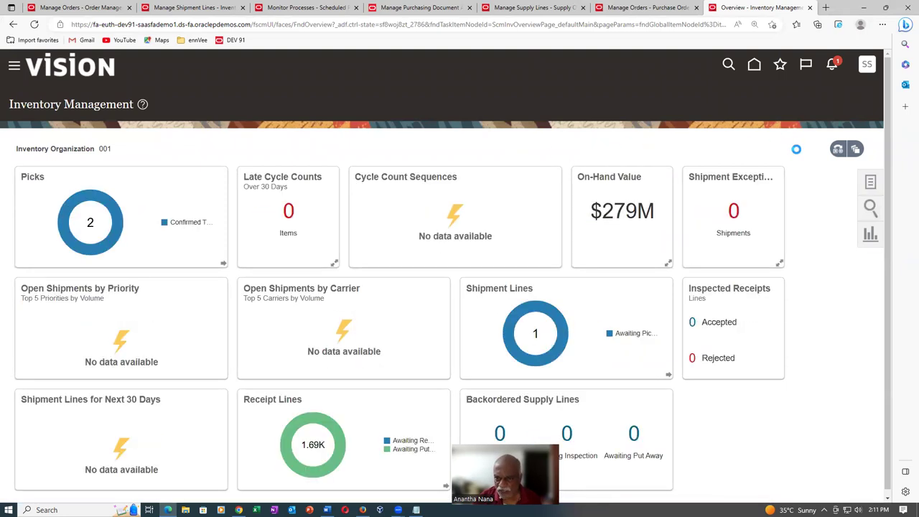
Show the Receipts tasks in Inventory Management and open the Create ASN task.
click(801, 99)
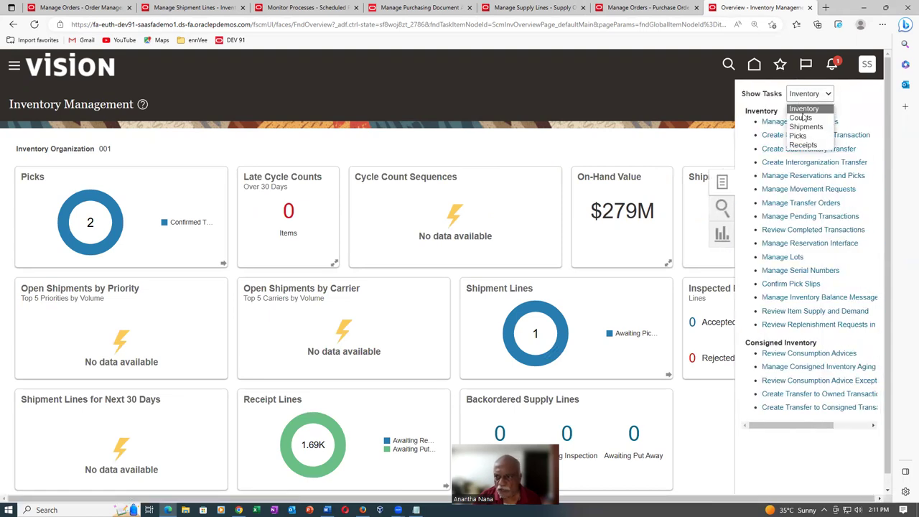
click(806, 144)
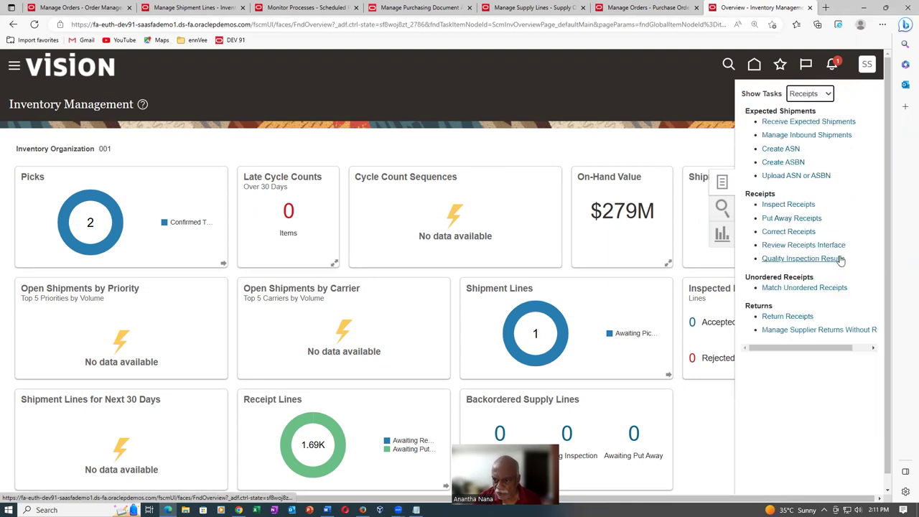
click(791, 148)
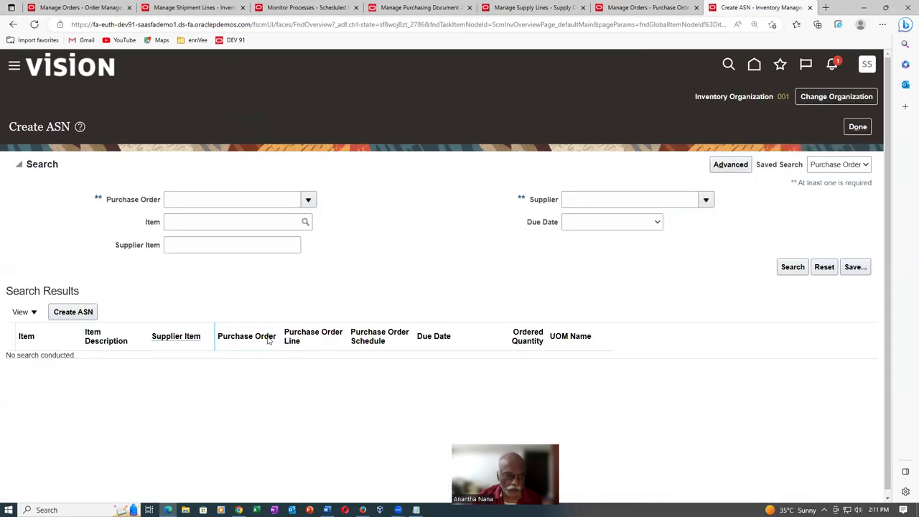
Search the Create ASN page for the ABC Consulting purchase order by its order number.
click(217, 200)
text(US164628)
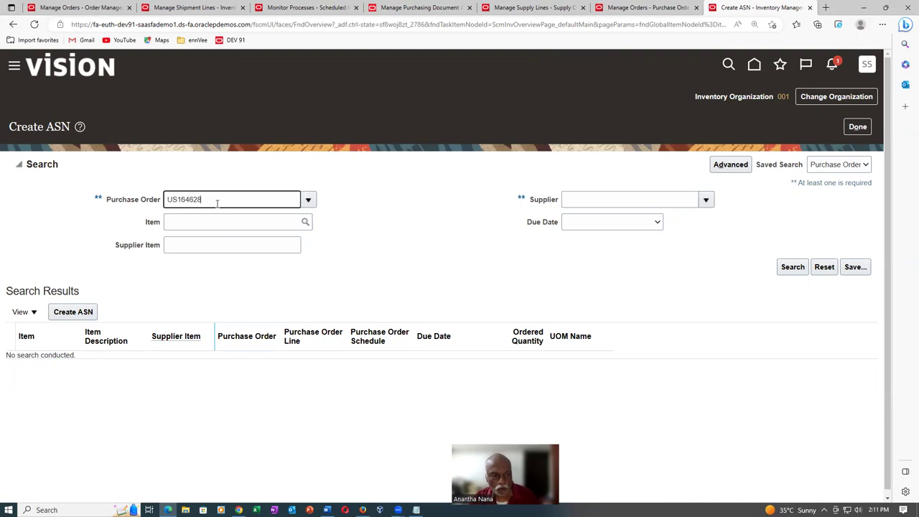
click(793, 267)
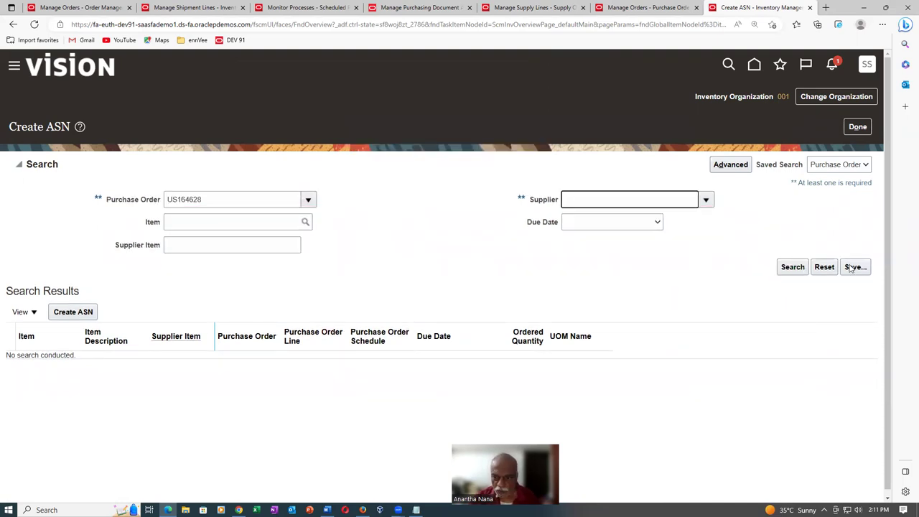
click(793, 269)
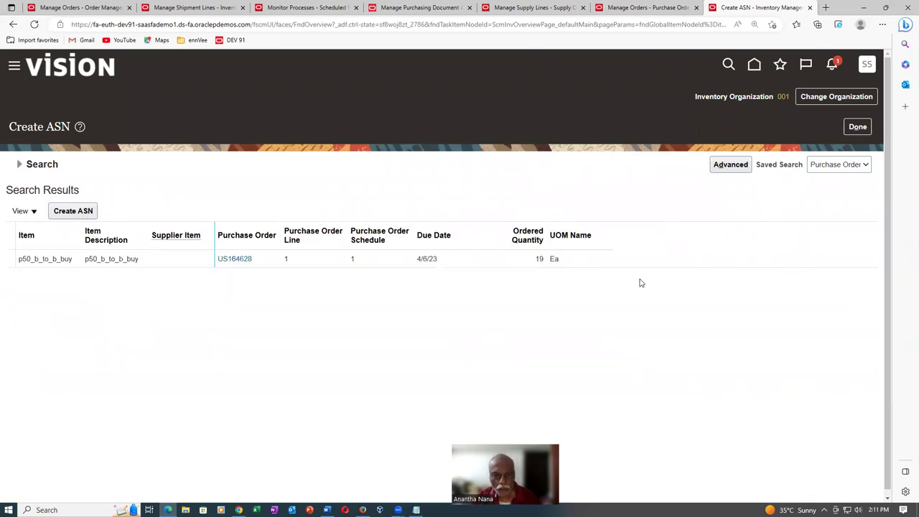
Start a new ASN for the p50_b_to_b_buy purchase order line.
click(8, 253)
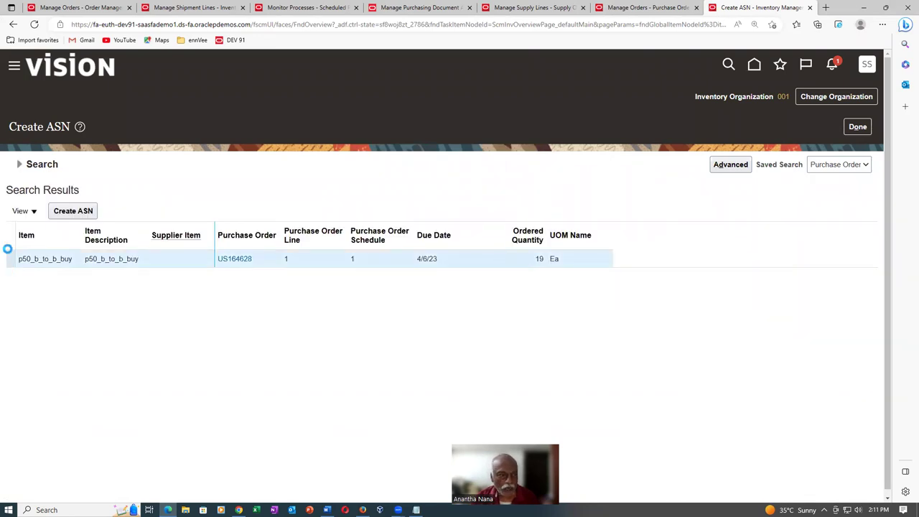
click(61, 212)
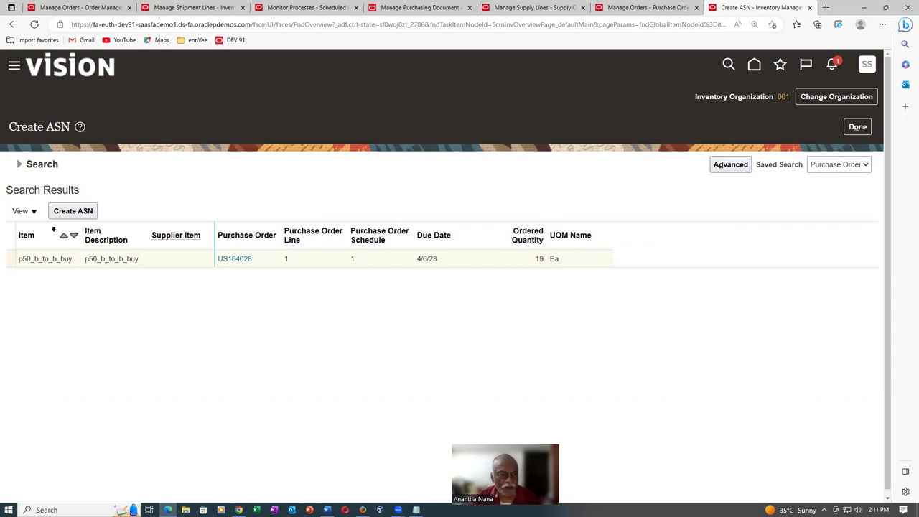
click(92, 209)
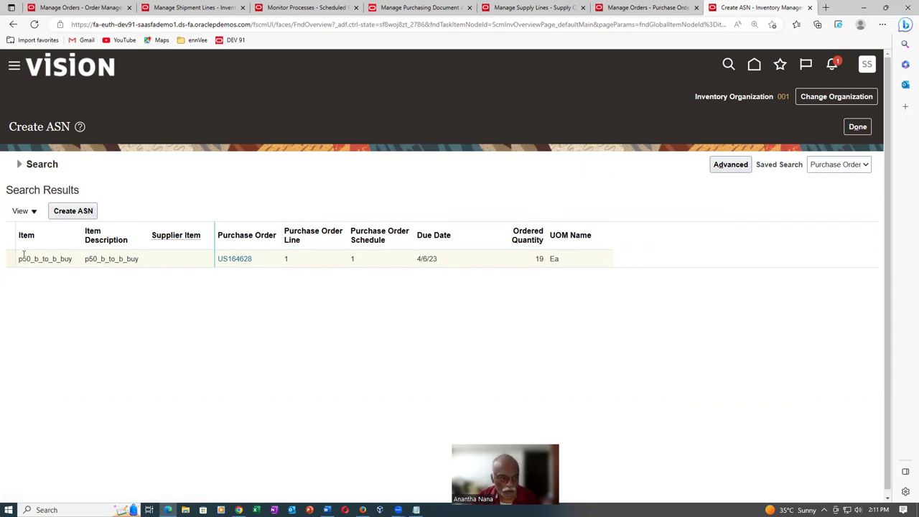
click(96, 208)
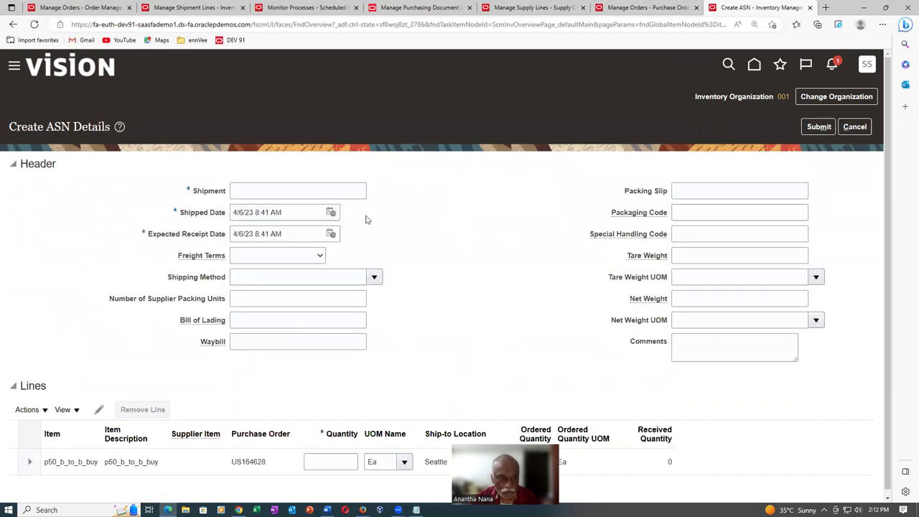
Enter a new shipment number ending in _457 and set the freight terms to Vendor Pays Freight.
click(273, 193)
text(nana)
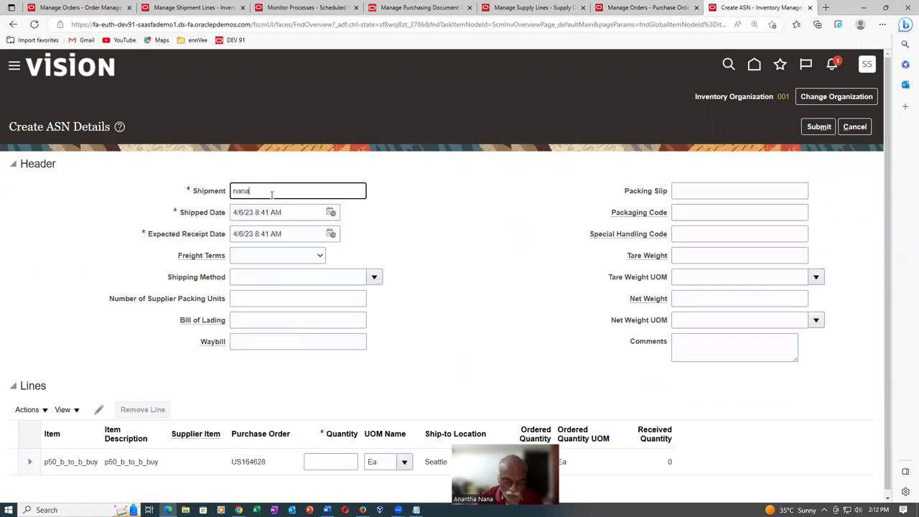
text(_457)
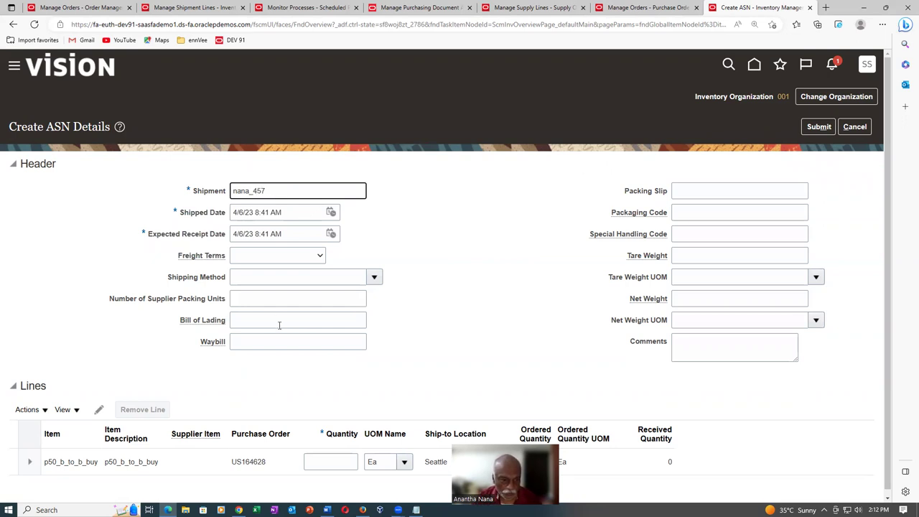
click(305, 256)
click(303, 279)
click(320, 276)
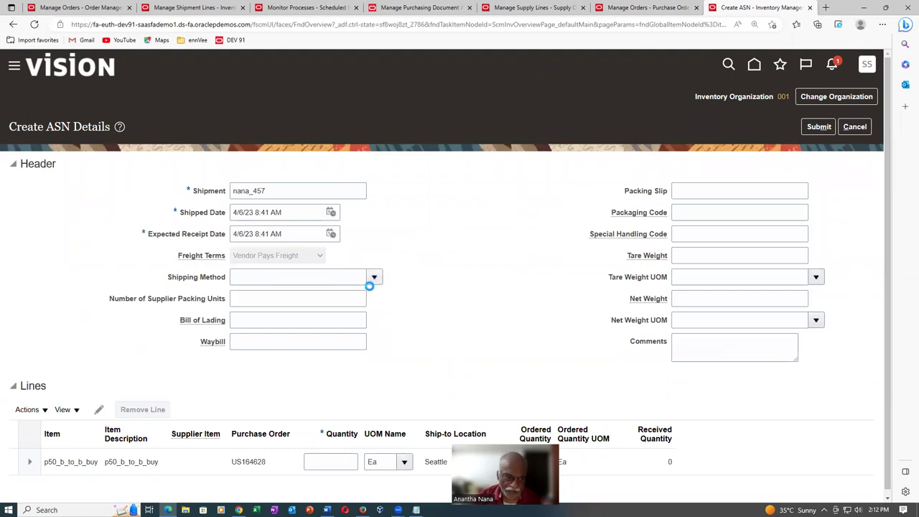
Set the ASN's shipping method to UPS and the p50_b_to_b_buy line's quantity to 6.
click(372, 284)
click(164, 363)
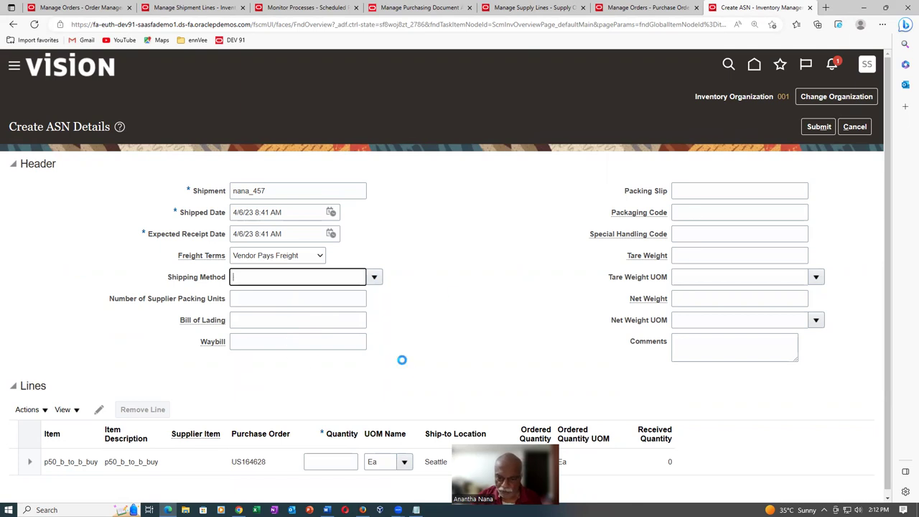
click(337, 457)
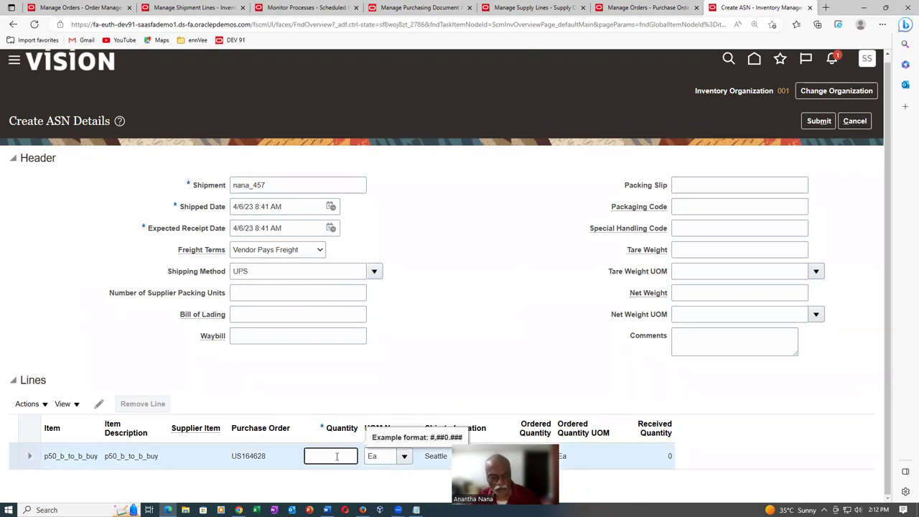
text(6)
click(359, 367)
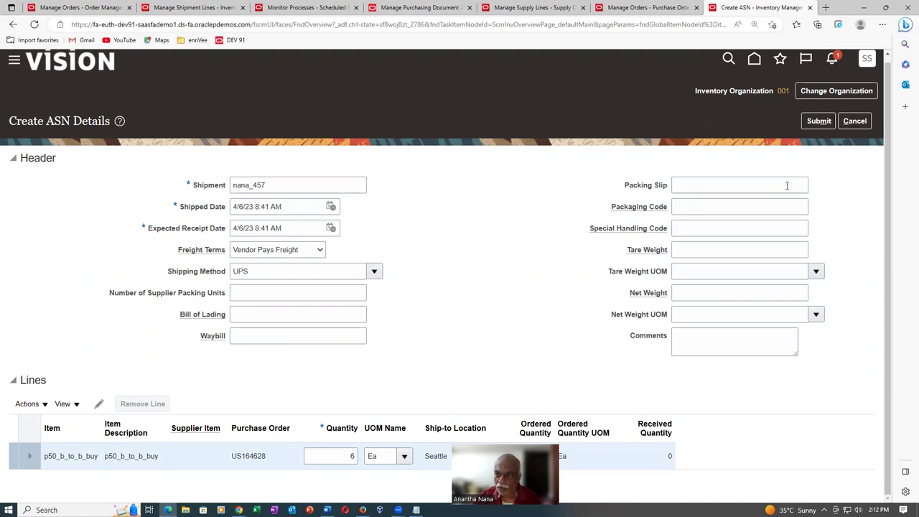
Try to submit the nana_457 ASN and return to the Inventory Management overview.
click(817, 122)
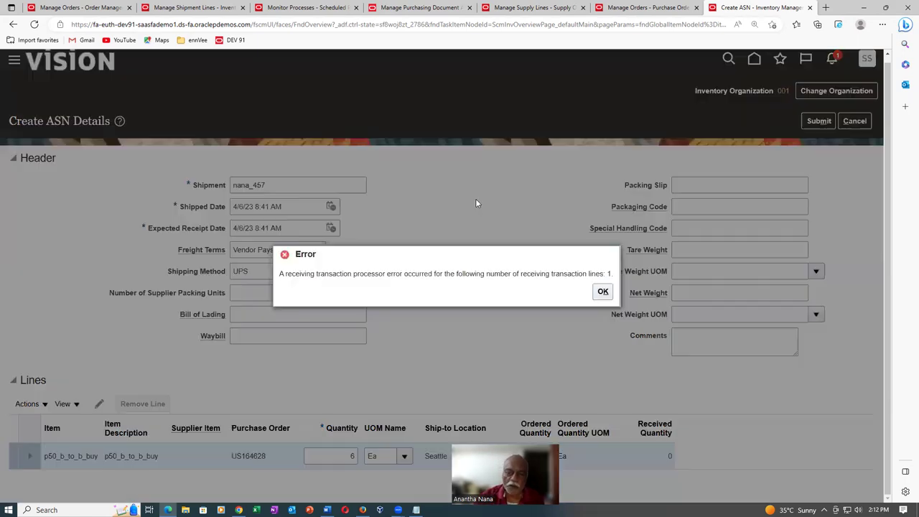
drag(293, 274, 421, 278)
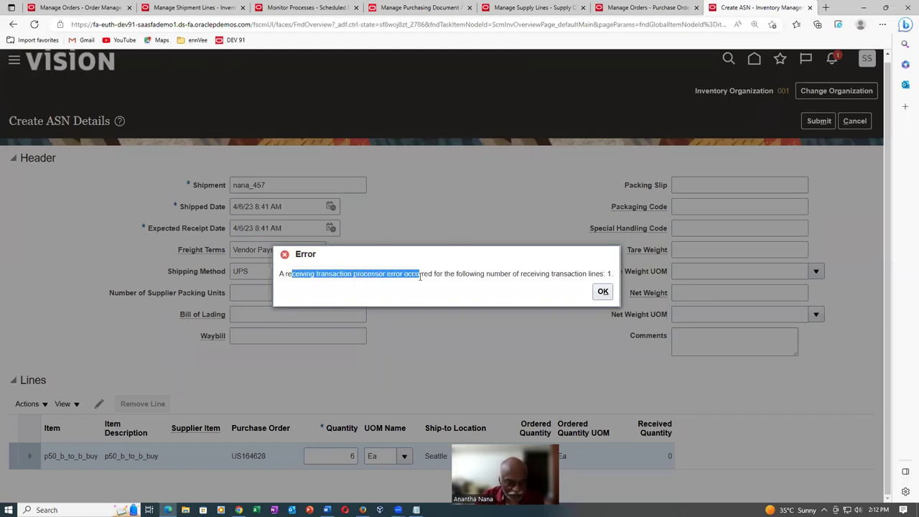
click(519, 299)
click(603, 292)
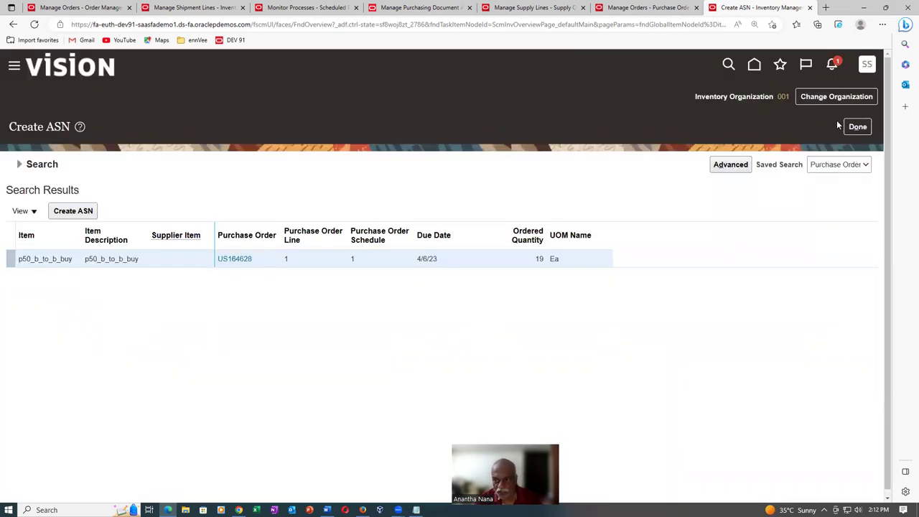
click(848, 127)
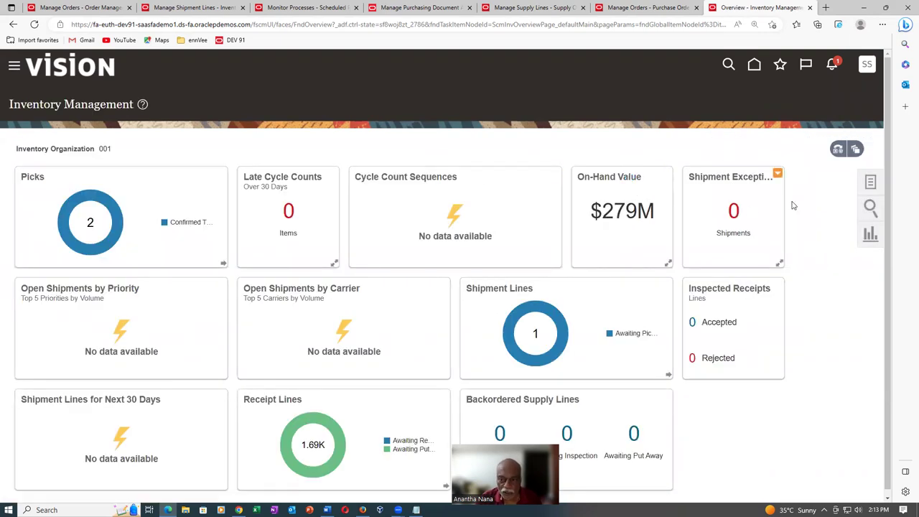
Open the Receive Expected Shipments task and check the sales order's back-to-back supply line information.
click(872, 184)
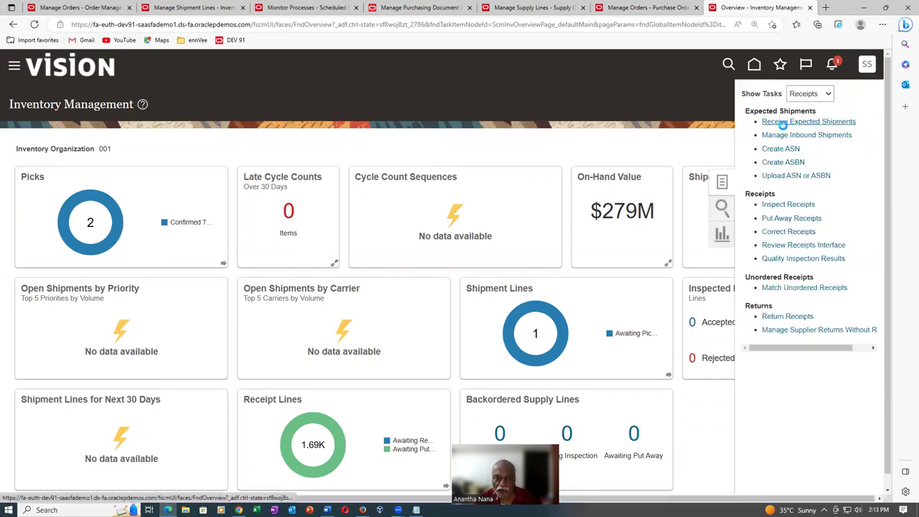
click(810, 122)
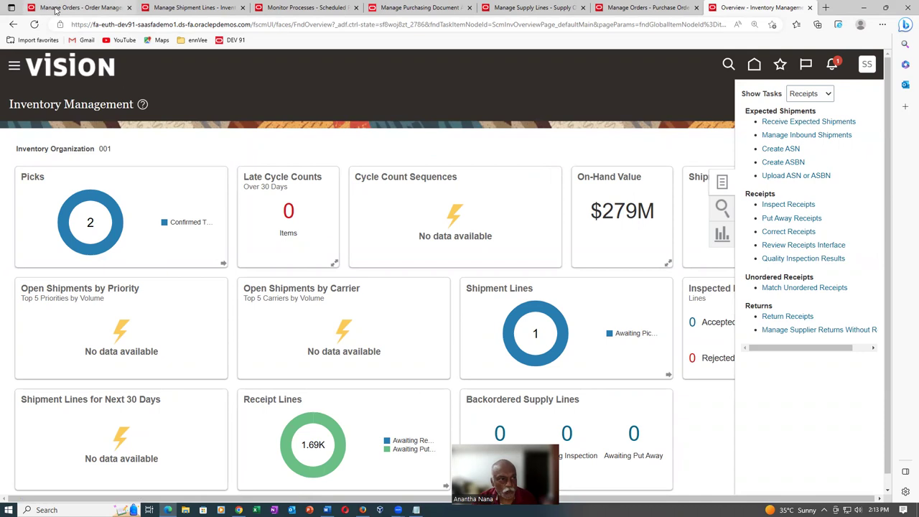
click(55, 9)
scroll(209, 300, down, 6)
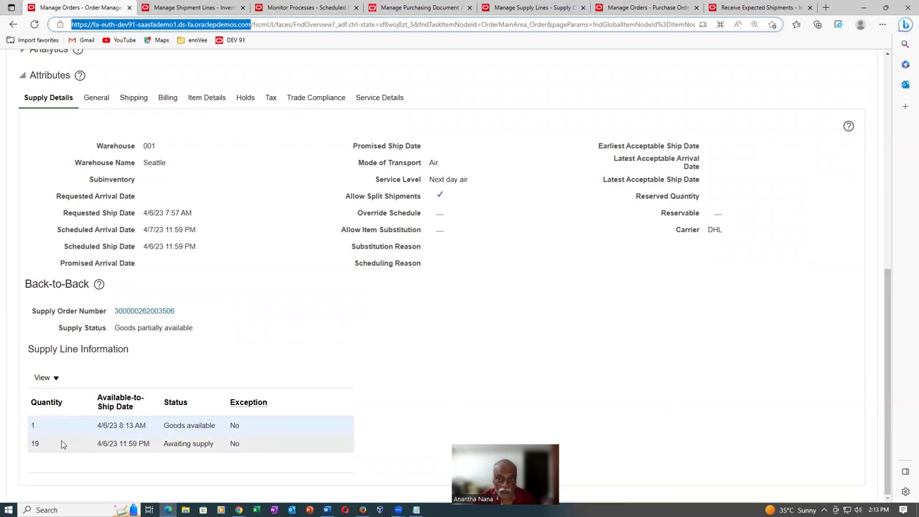
Search the expected shipments by the purchase order number for the p50_b_to_b_buy item.
click(755, 6)
click(202, 196)
text(US164628)
key(Tab)
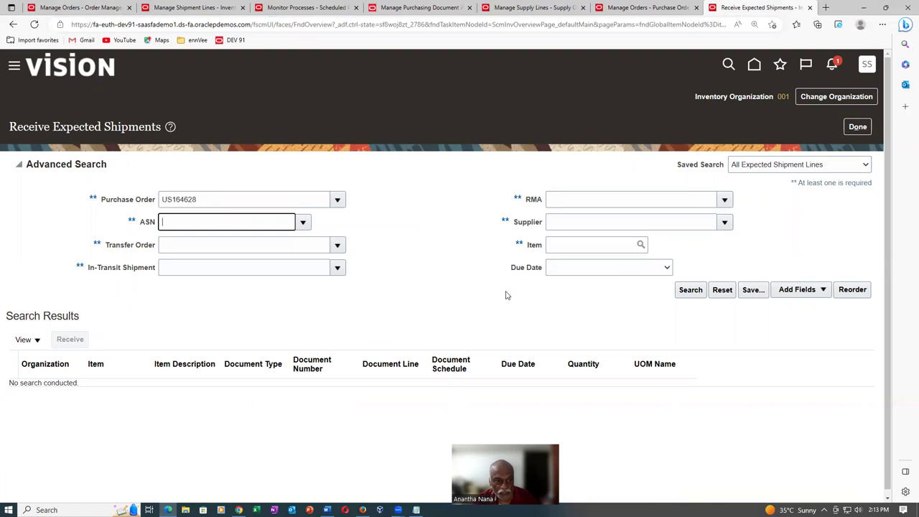
click(692, 290)
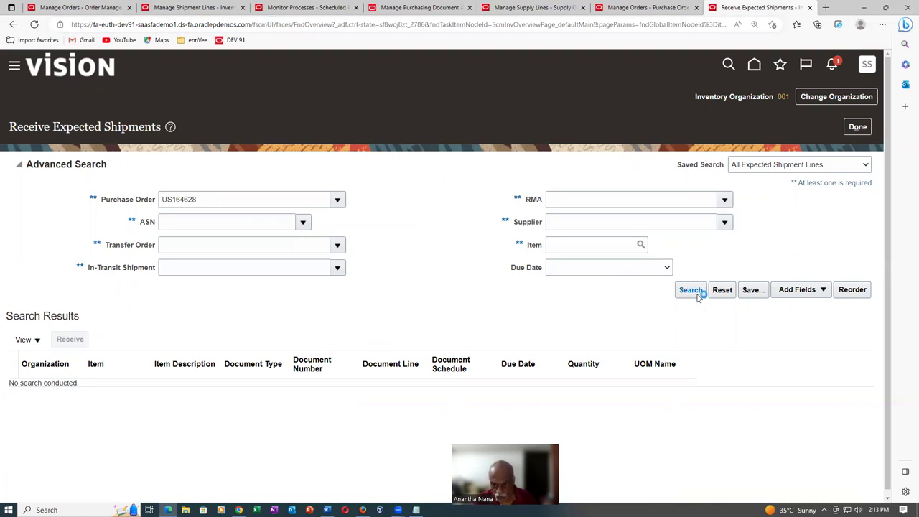
Start receiving the found purchase order line with a quantity of 10 Ea into the Stores subinventory.
click(40, 267)
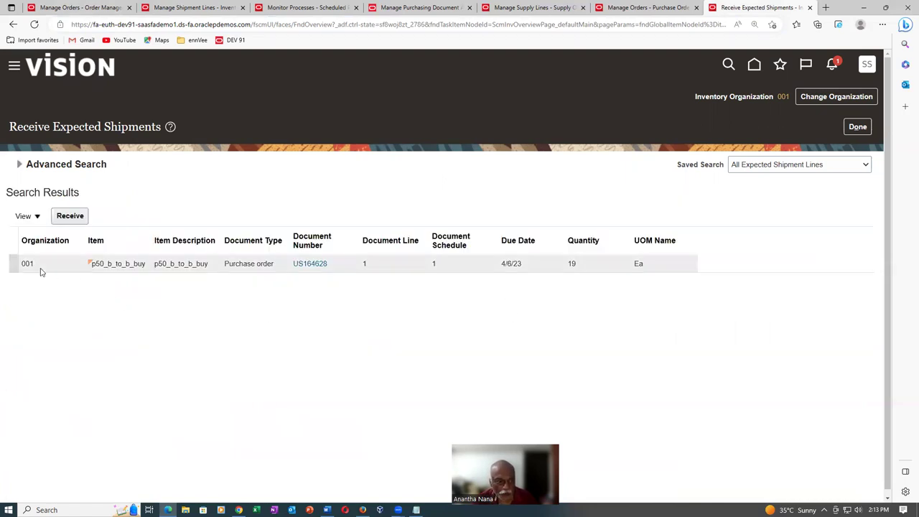
click(70, 216)
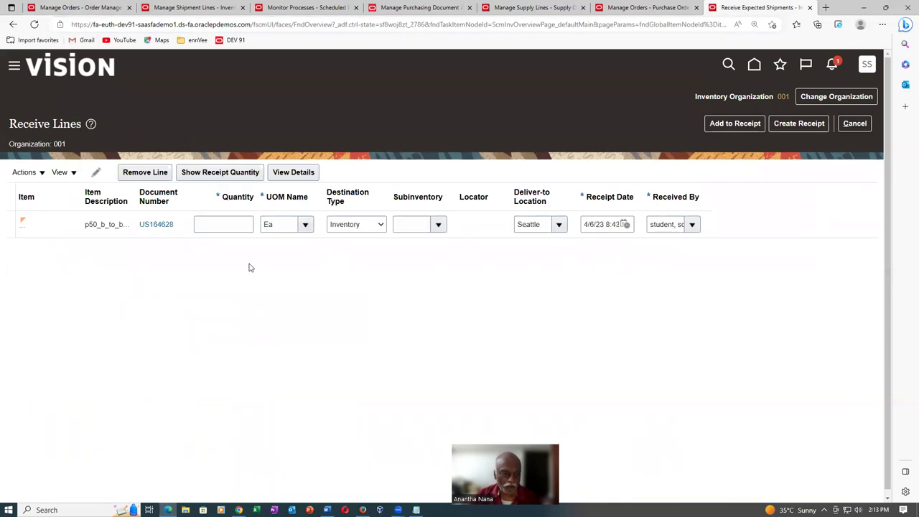
click(220, 174)
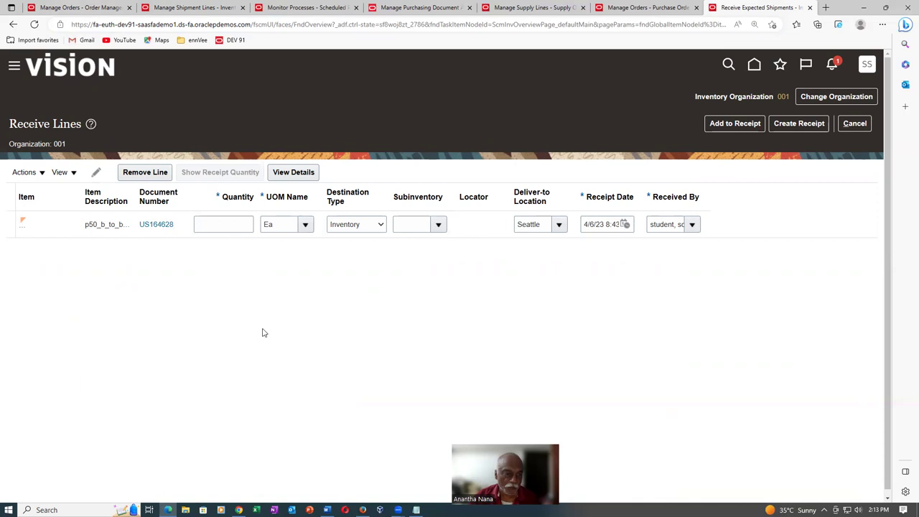
click(239, 224)
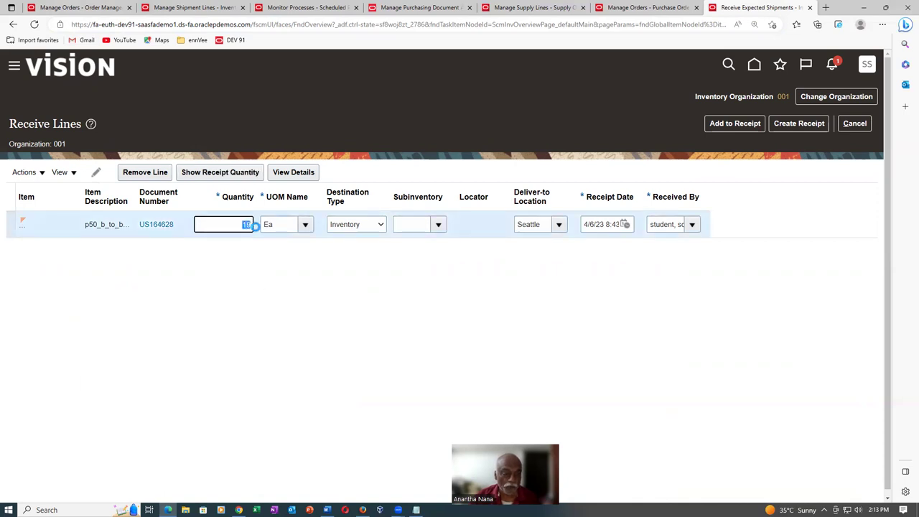
click(268, 225)
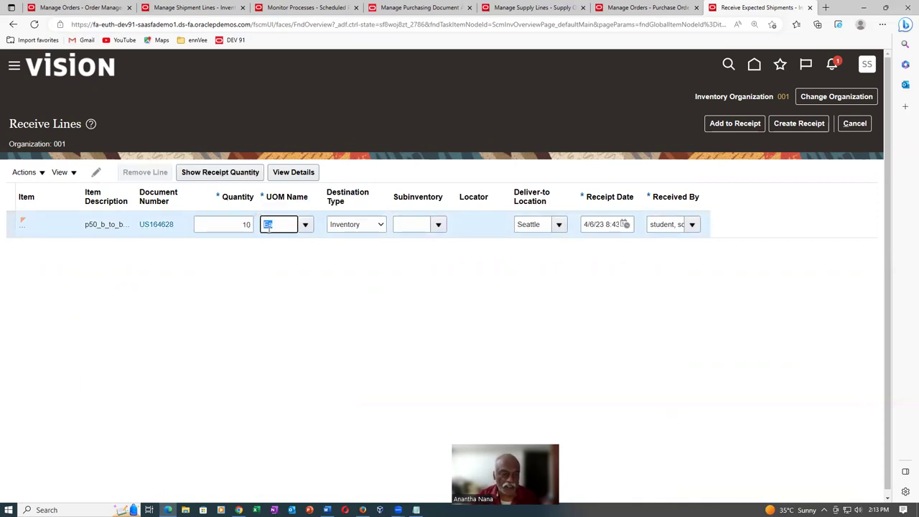
click(437, 225)
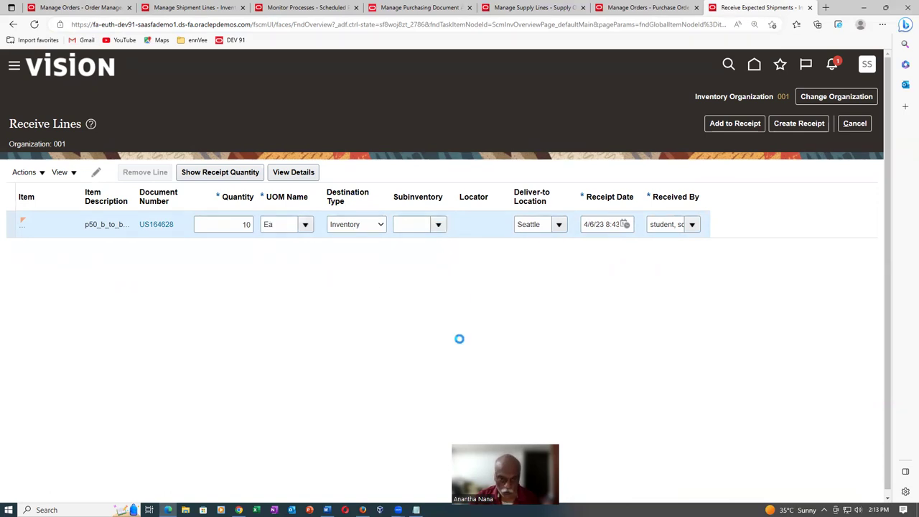
click(433, 321)
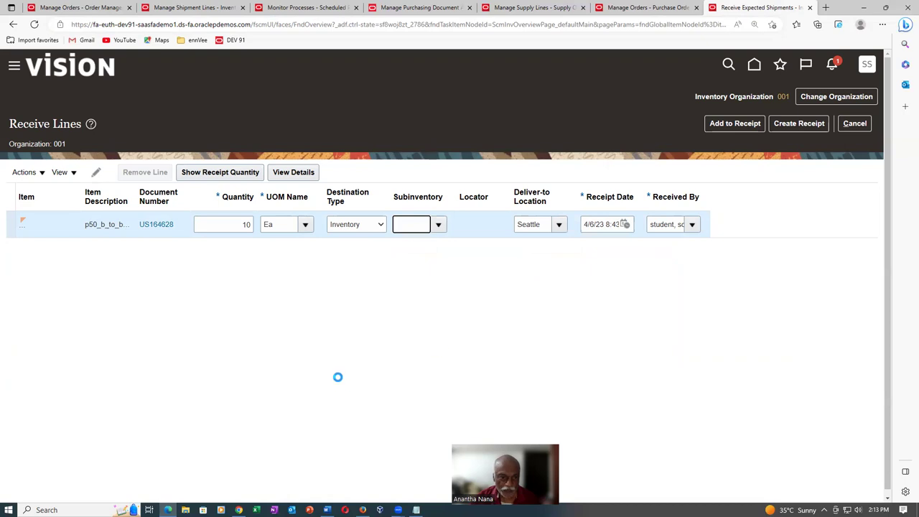
Create and submit the receipt for the p50_b_to_b_buy line.
click(819, 125)
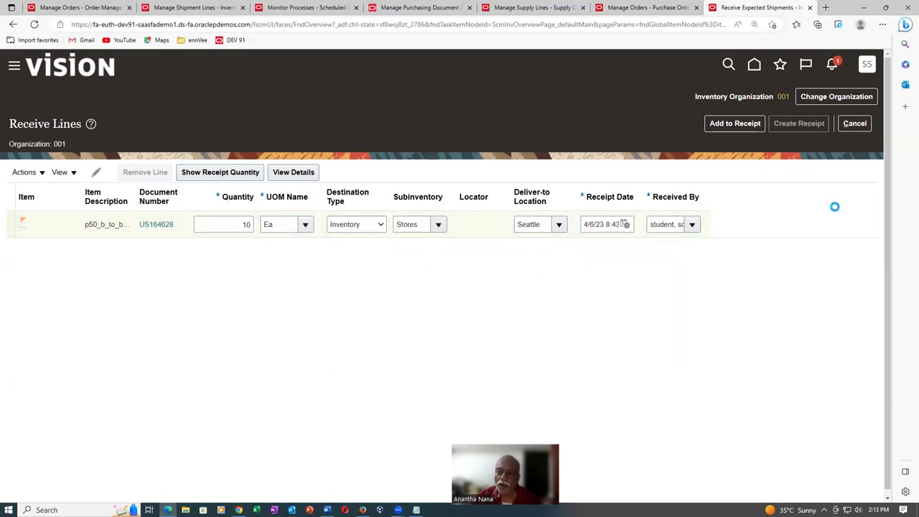
click(817, 124)
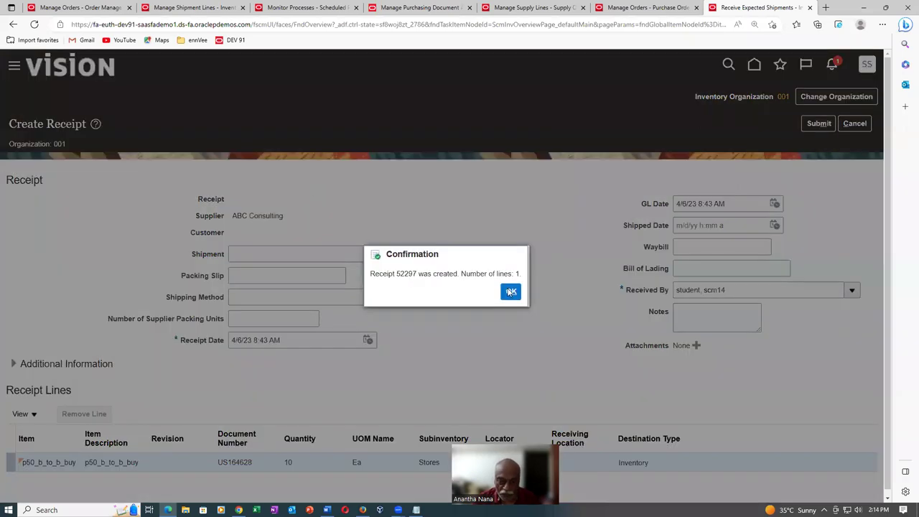
click(510, 292)
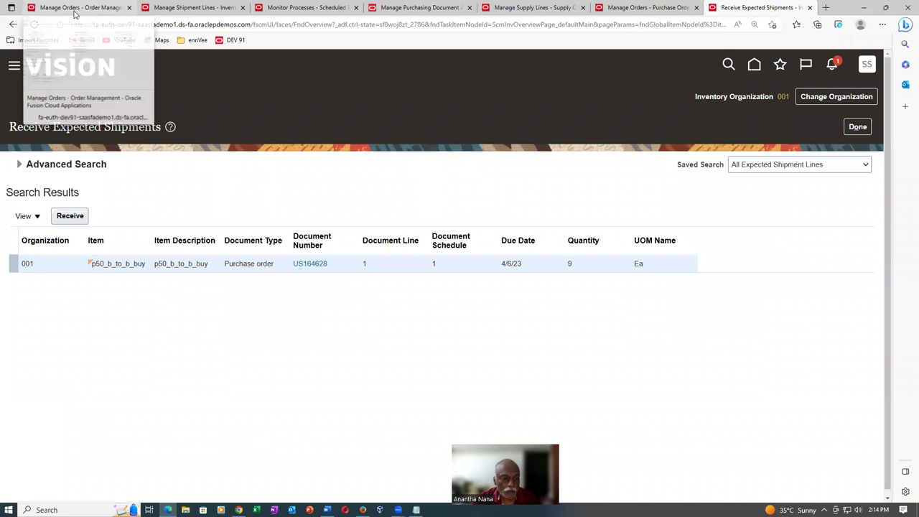
Review the sales order's header and the supply details of its fulfillment line.
click(74, 12)
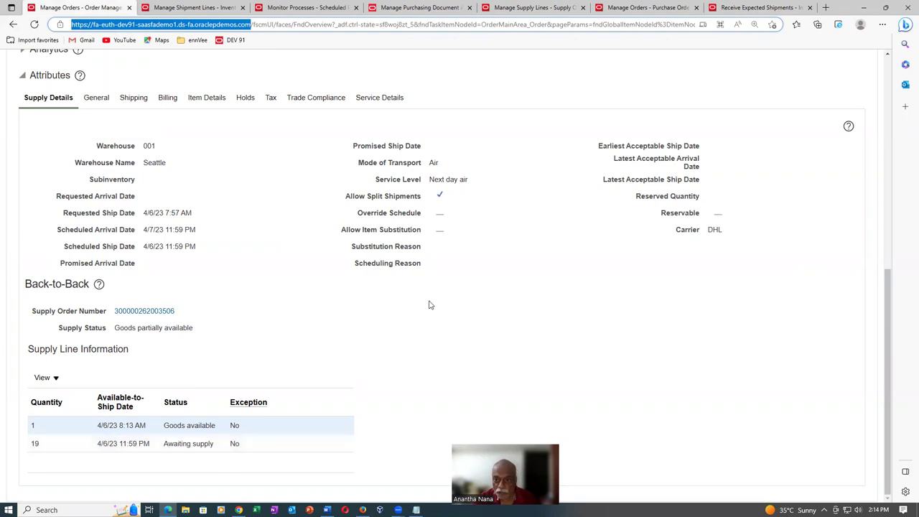
scroll(429, 304, up, 4)
scroll(826, 122, up, 2)
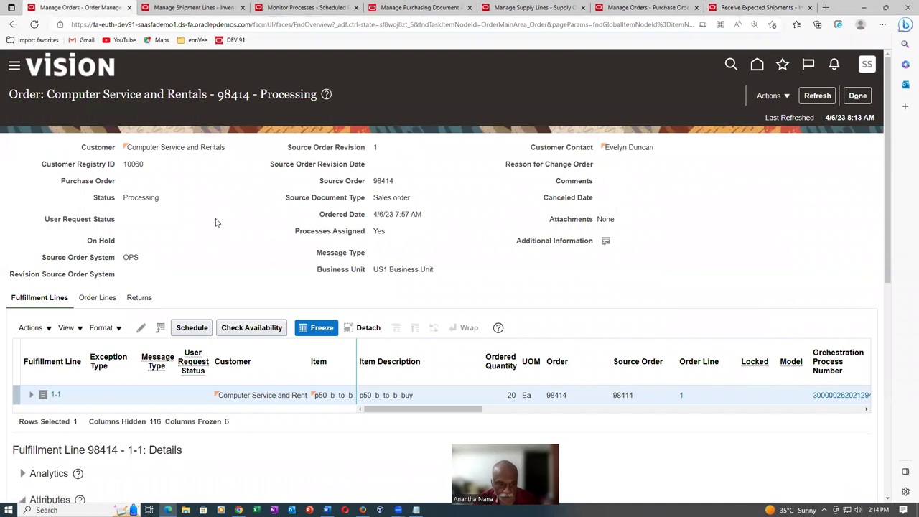
scroll(232, 256, down, 5)
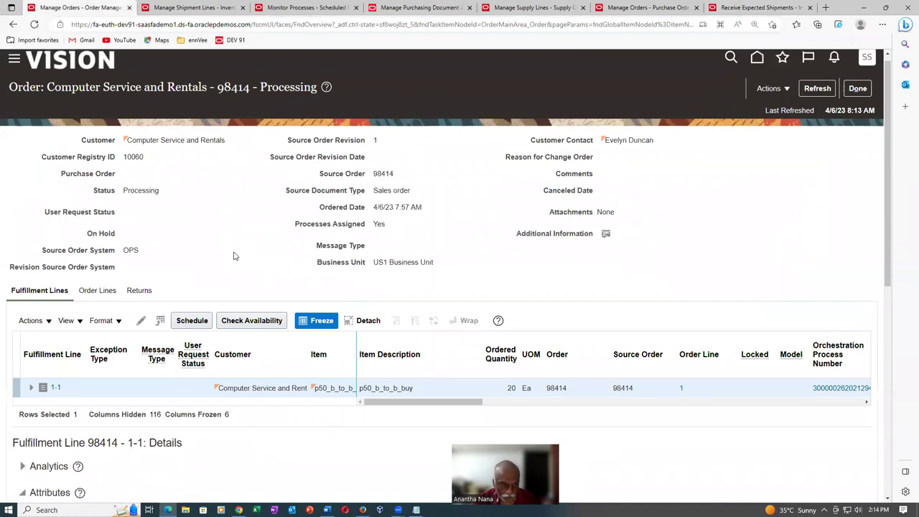
scroll(239, 314, up, 6)
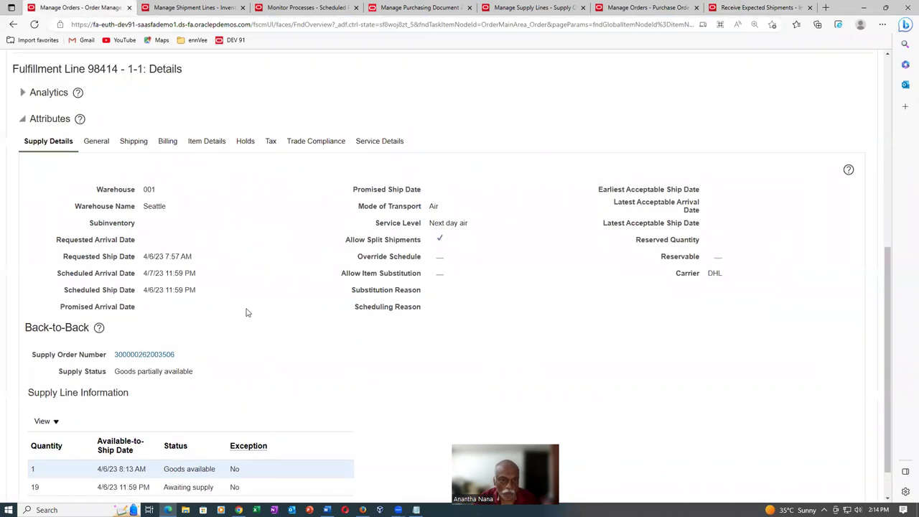
Refresh the sales order repeatedly and recheck the supply line quantities and statuses under Back-to-Back.
click(820, 98)
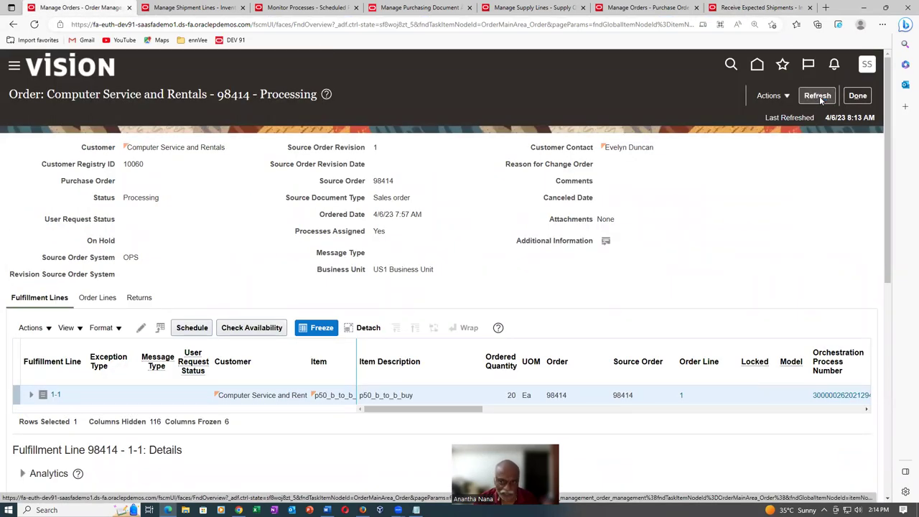
click(819, 96)
click(819, 96)
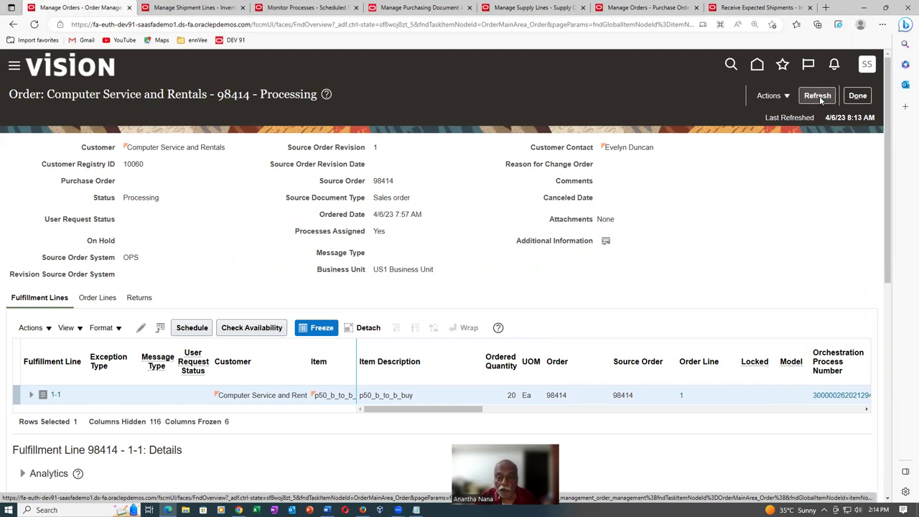
click(819, 97)
click(819, 96)
scroll(201, 246, down, 6)
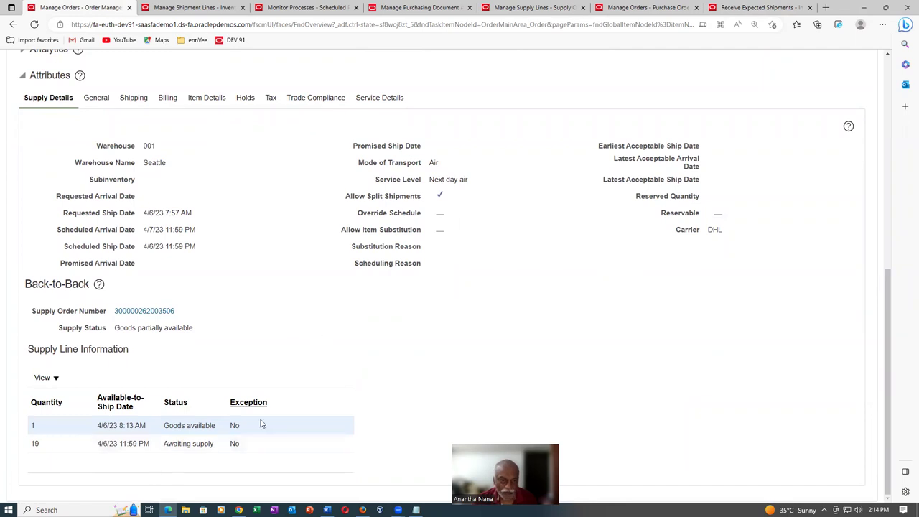
scroll(292, 370, up, 8)
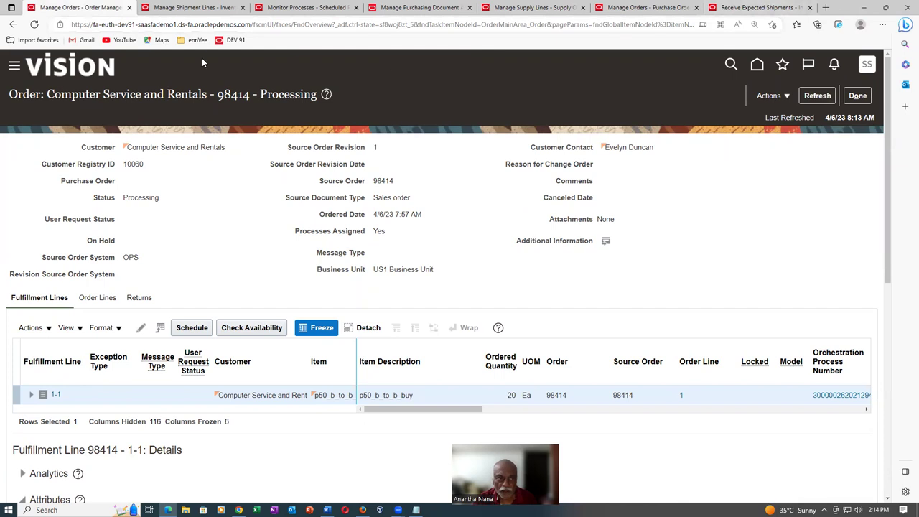
click(818, 97)
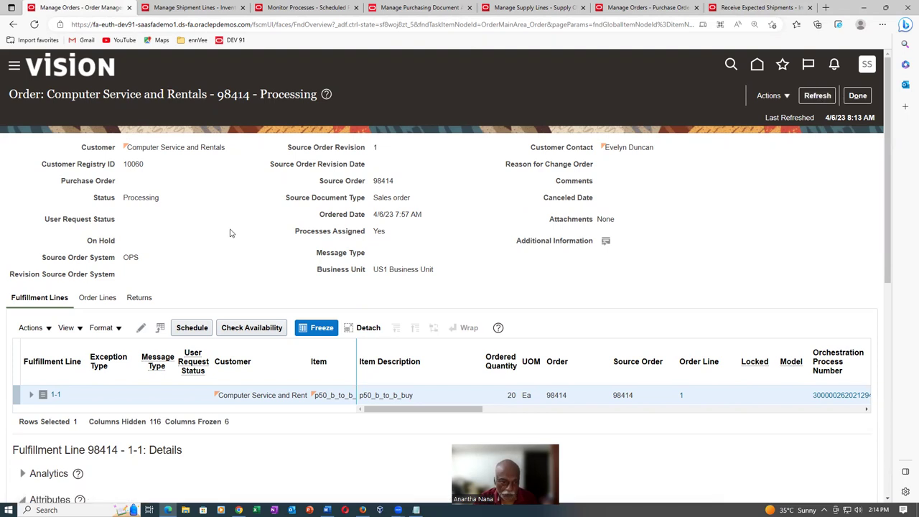
scroll(232, 233, down, 1)
scroll(233, 233, down, 5)
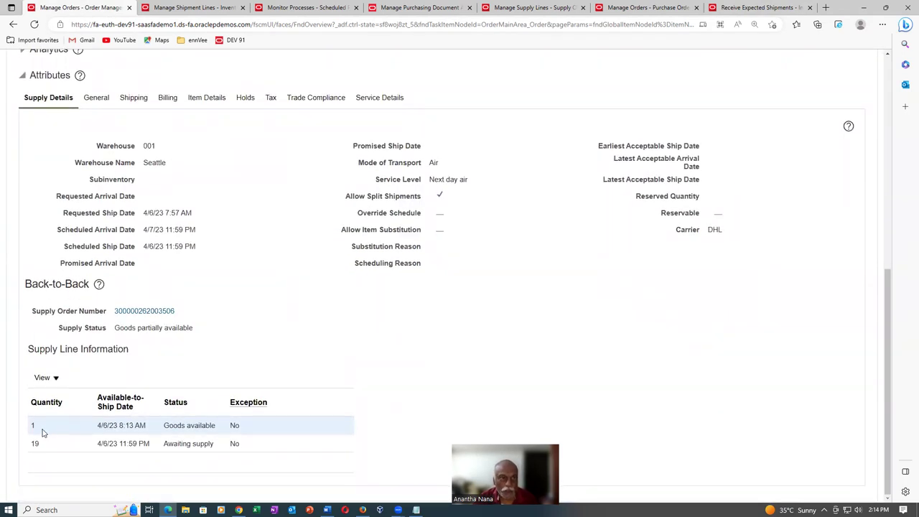
Switch to Manage Shipment Lines and open the details of the p50_b_to_b_buy shipment line.
click(212, 8)
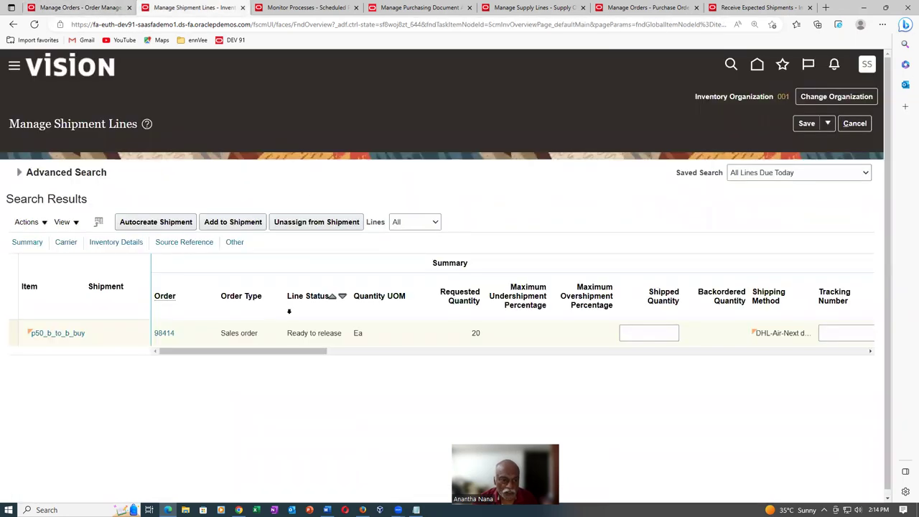
click(19, 172)
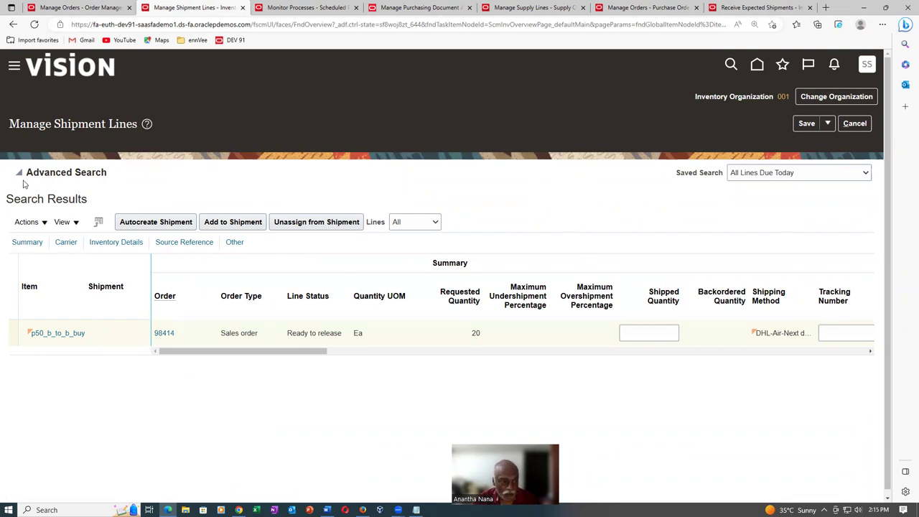
click(199, 24)
key(Return)
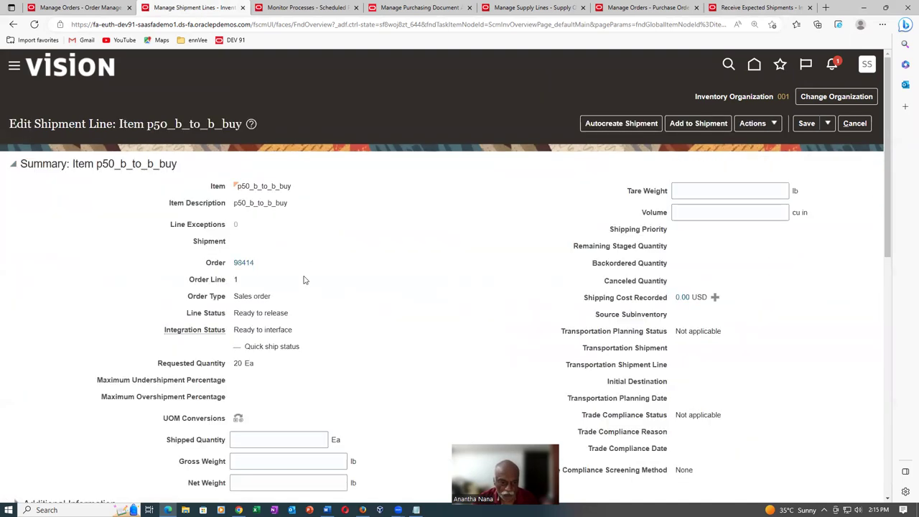
Pick release the p50_b_to_b_buy shipment line and acknowledge the submitted request.
click(747, 124)
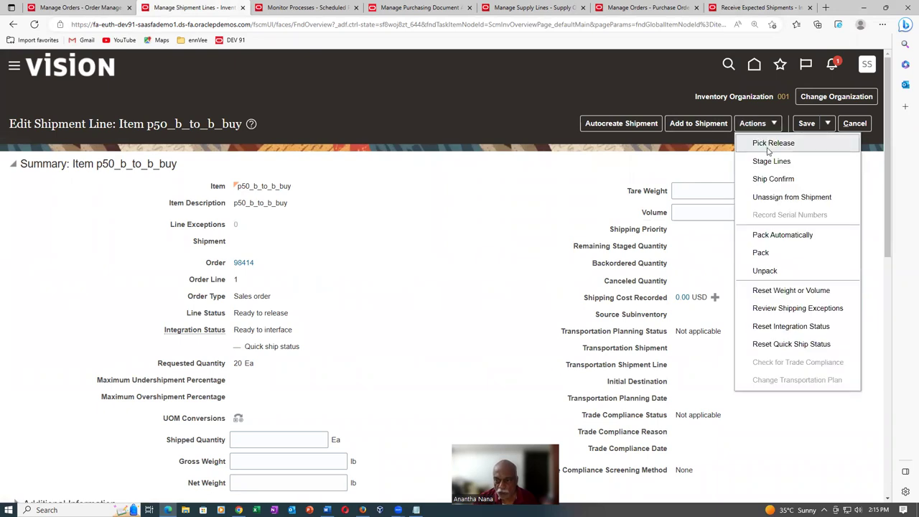
click(768, 148)
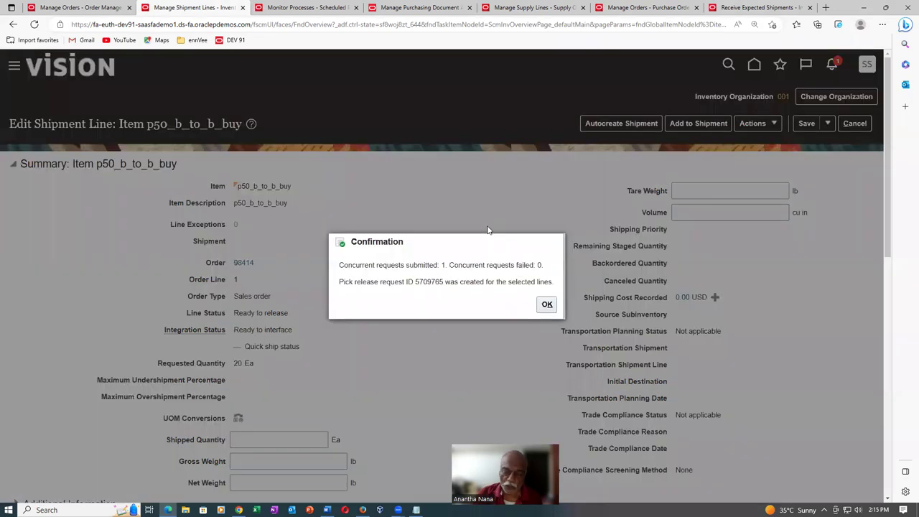
click(541, 307)
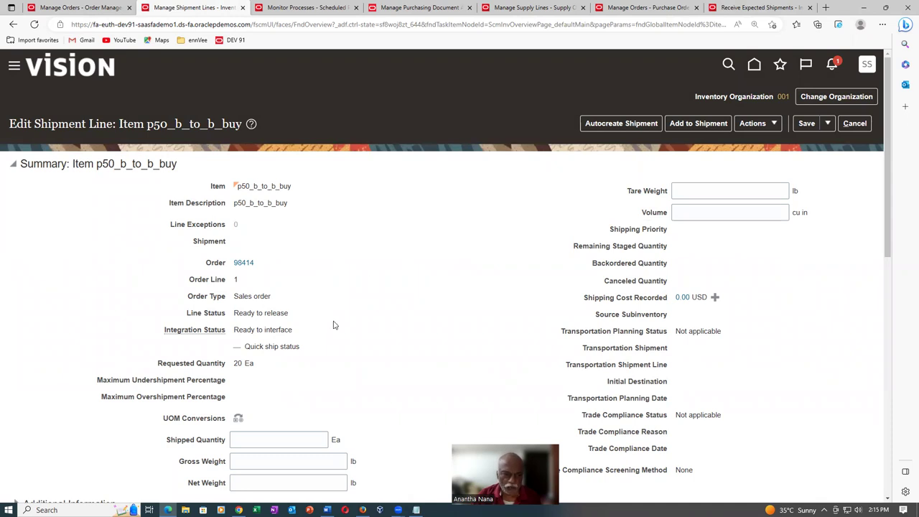
click(830, 122)
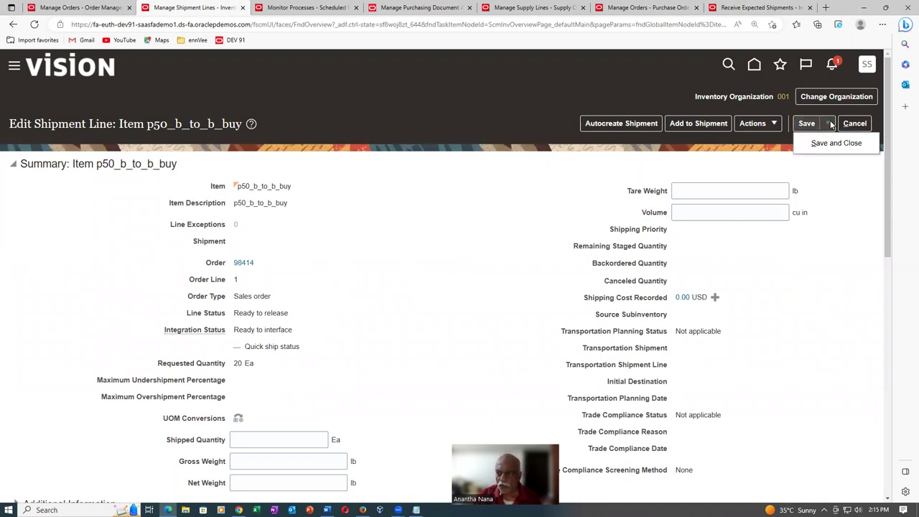
Leave Receive Expected Shipments and open Manage Reservations and Picks from the Inventory tasks.
click(646, 7)
click(747, 7)
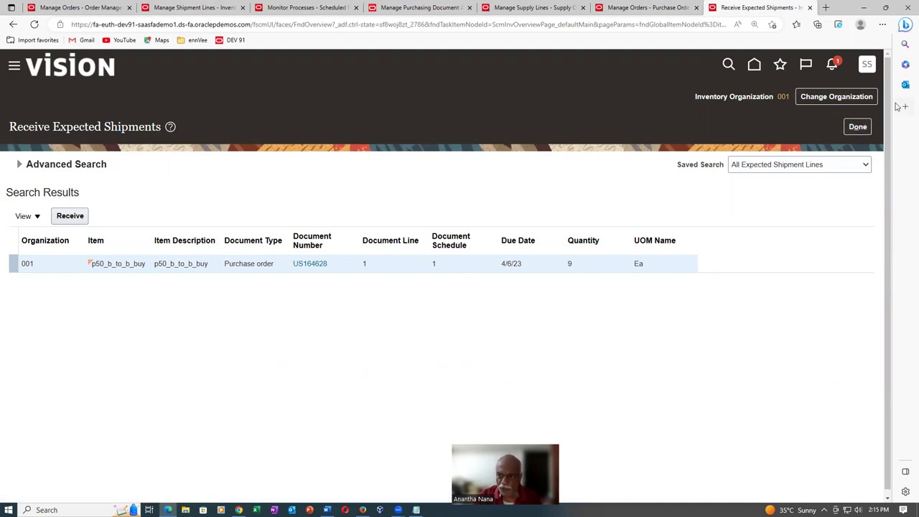
click(850, 130)
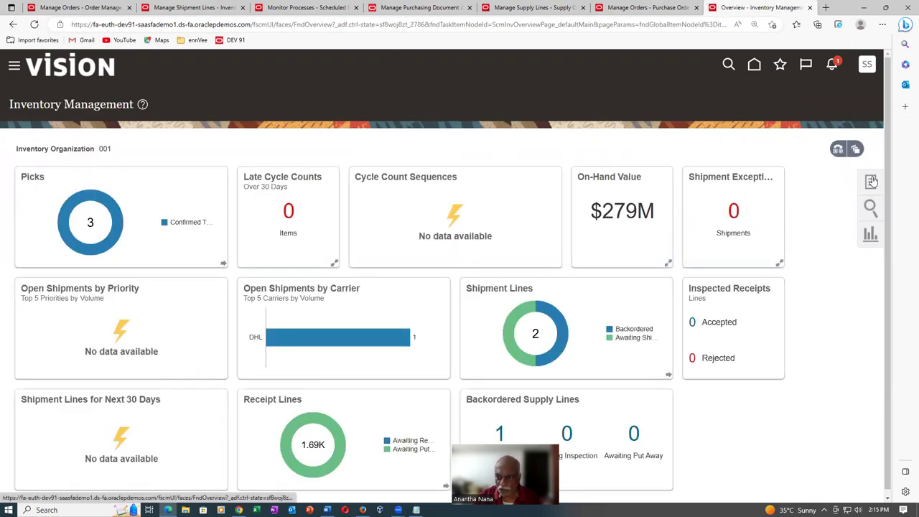
click(872, 181)
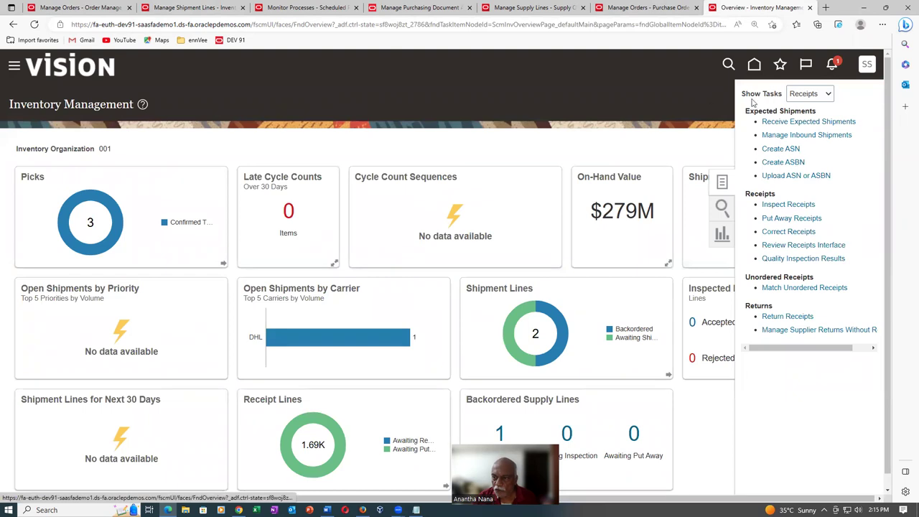
click(806, 94)
click(806, 110)
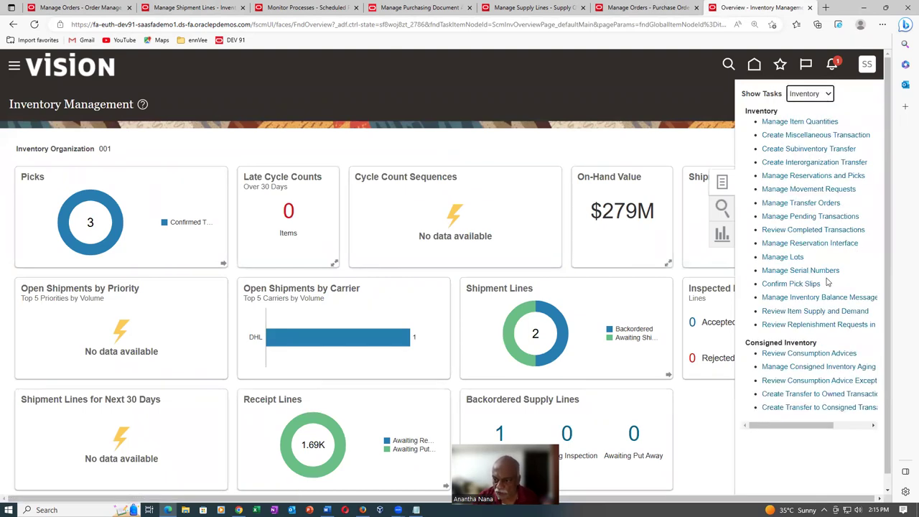
click(819, 176)
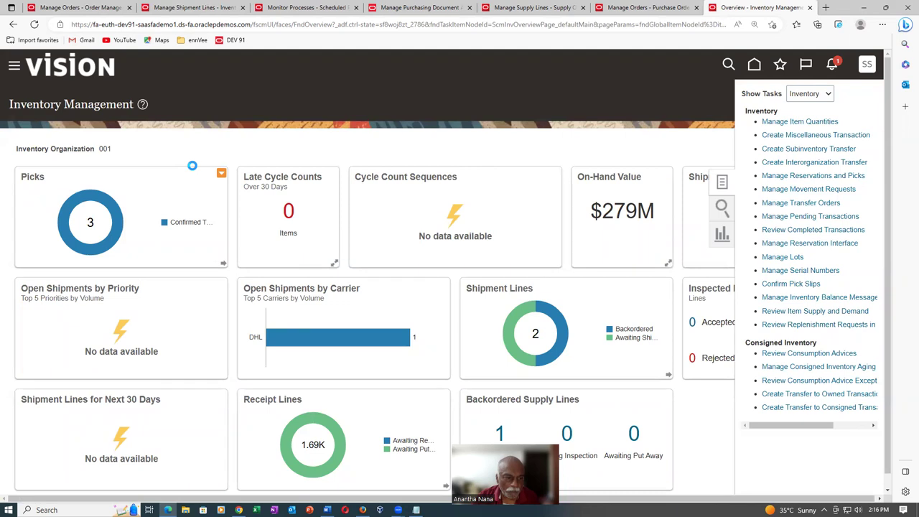
Search the reservations for item p50_b_to_b_buy, expand its demand down to the sales order line, and select that line to view its reservations.
click(147, 244)
text(p50_b)
key(Tab)
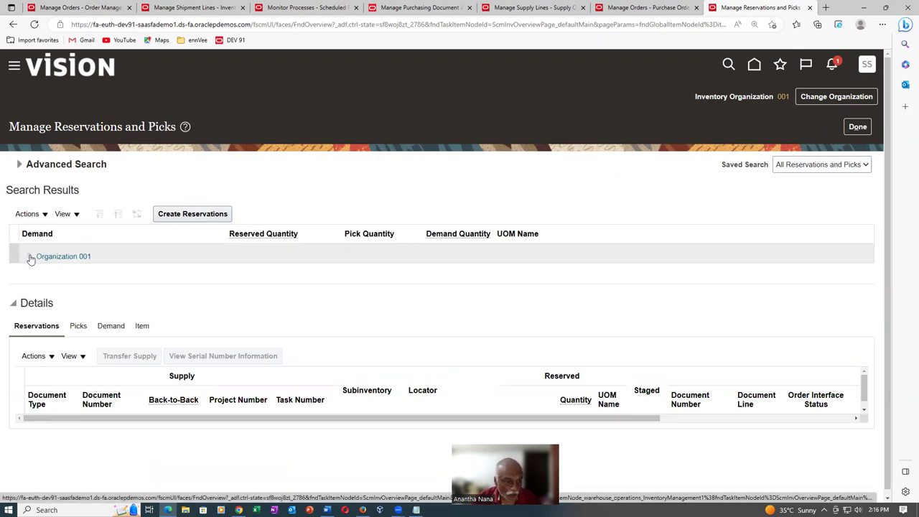
click(30, 258)
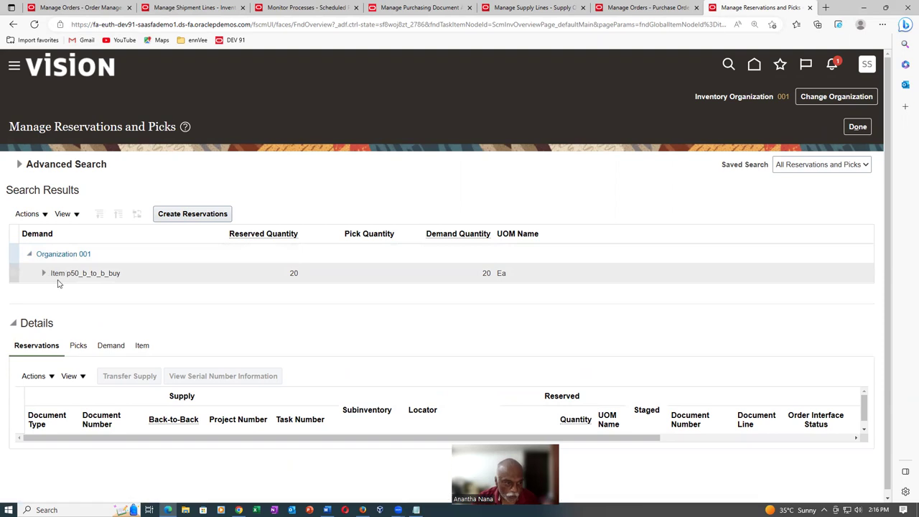
click(43, 277)
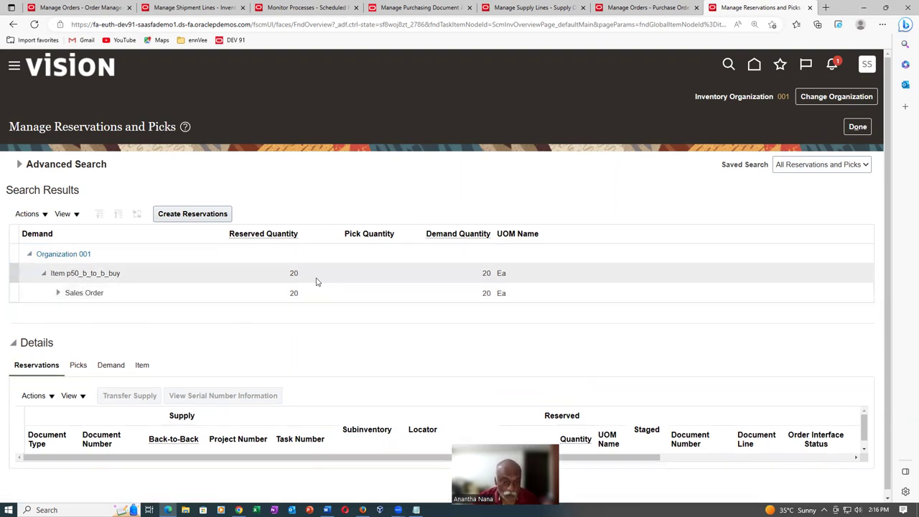
click(57, 297)
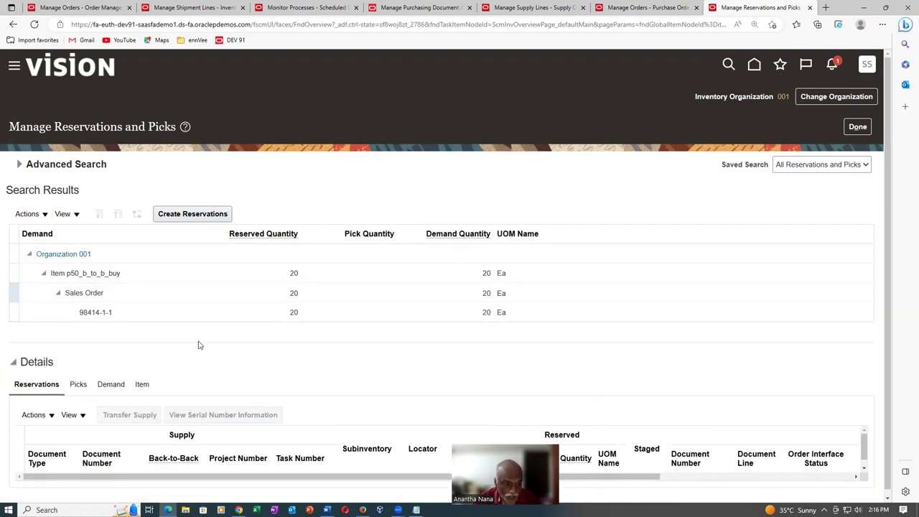
click(203, 317)
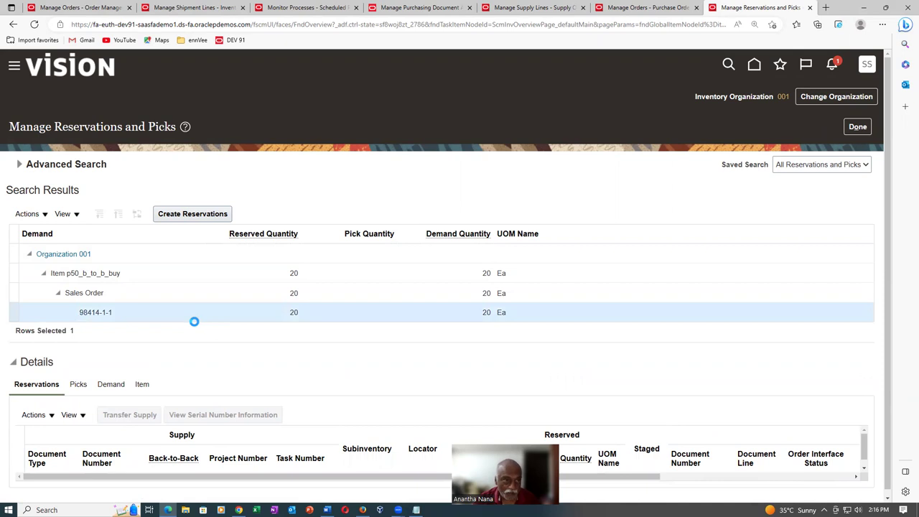
Recheck the sales order's header and the Back-to-Back supply details of its fulfillment line.
key(ctrl+1)
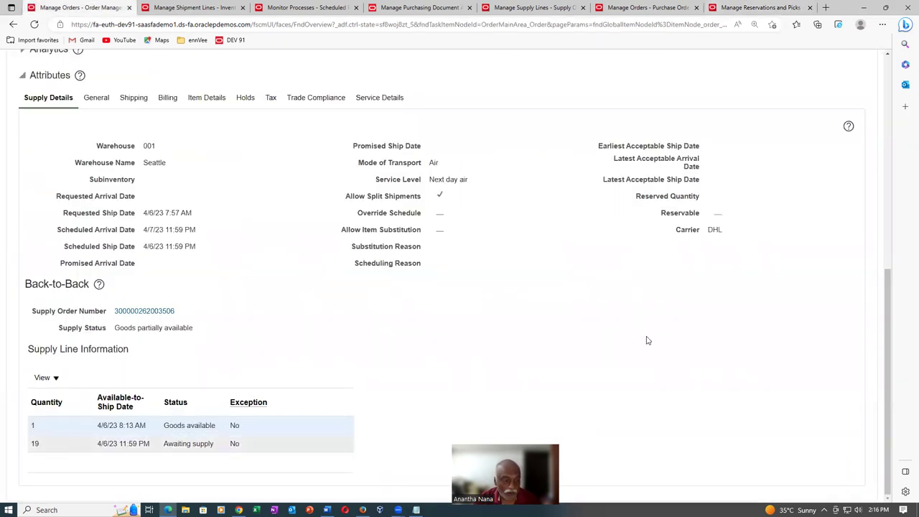
scroll(647, 340, up, 6)
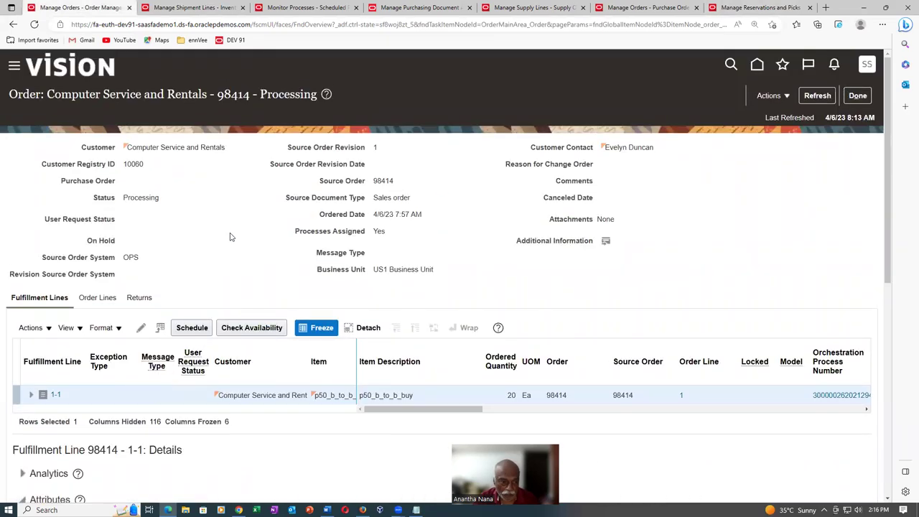
scroll(237, 243, down, 5)
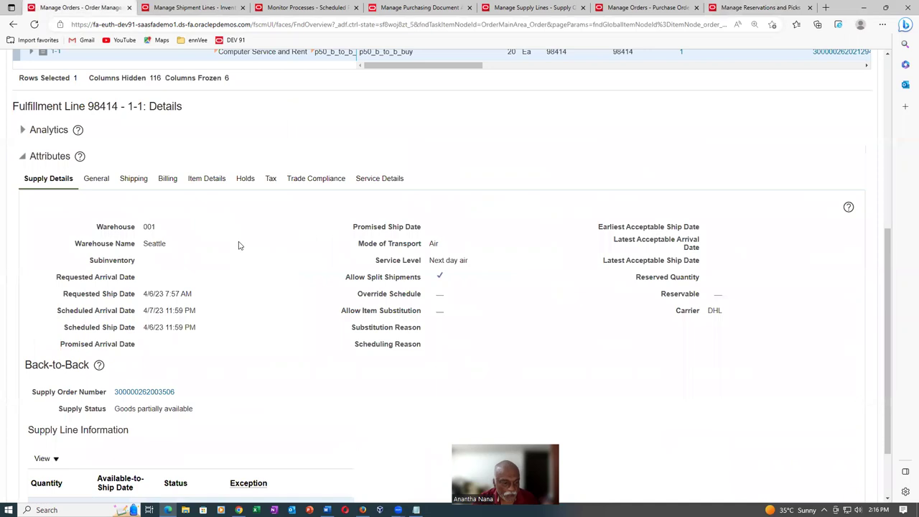
scroll(239, 245, up, 5)
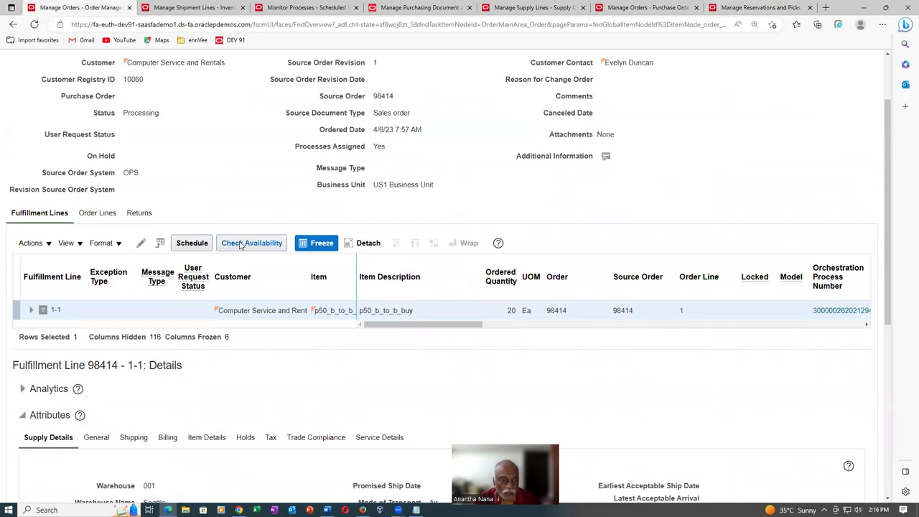
scroll(241, 246, down, 5)
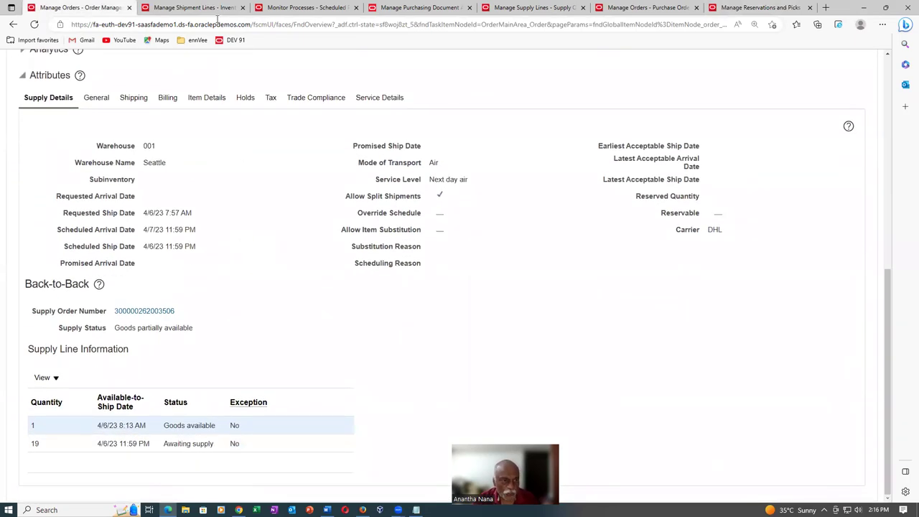
Save and close the shipment line in Manage Shipment Lines, then open the shipment of the staged p50_b_to_b_buy line.
click(216, 10)
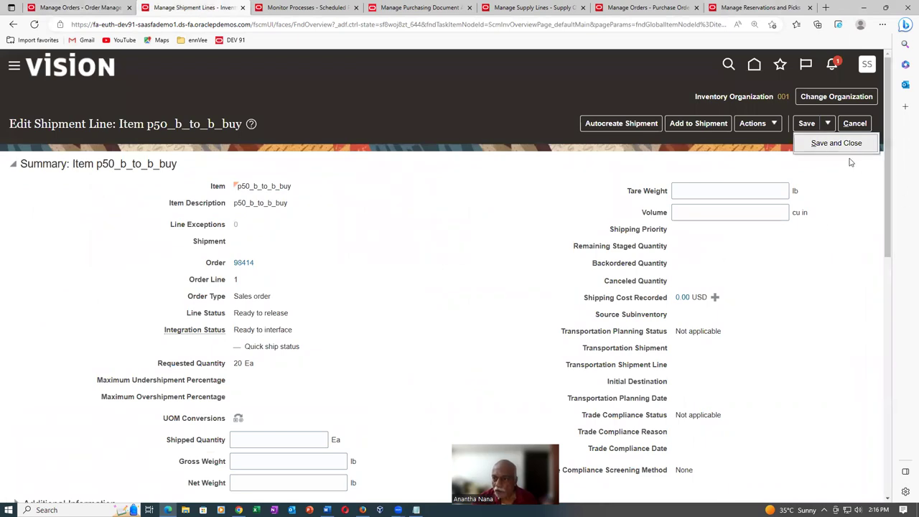
click(833, 143)
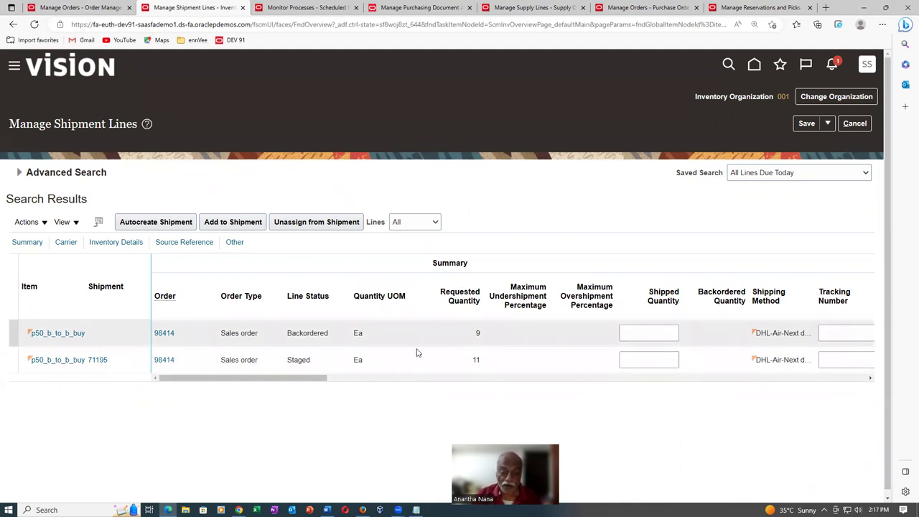
click(325, 370)
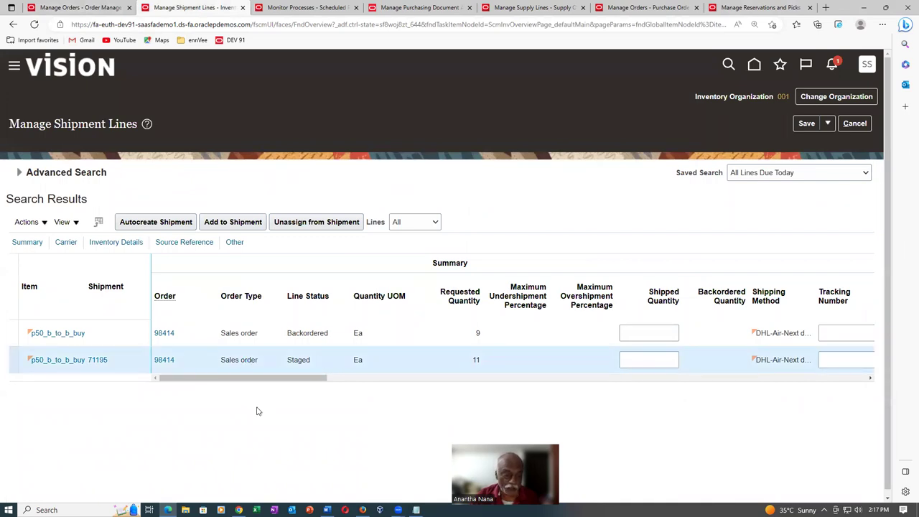
click(100, 360)
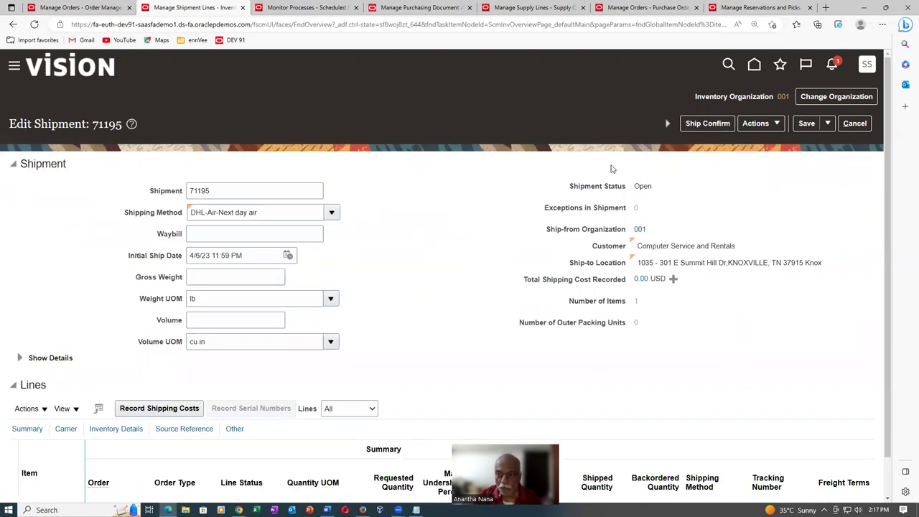
Ship confirm the shipment, review the sales order's supply details while it processes, and accept the undefined weight and volume warnings.
click(708, 124)
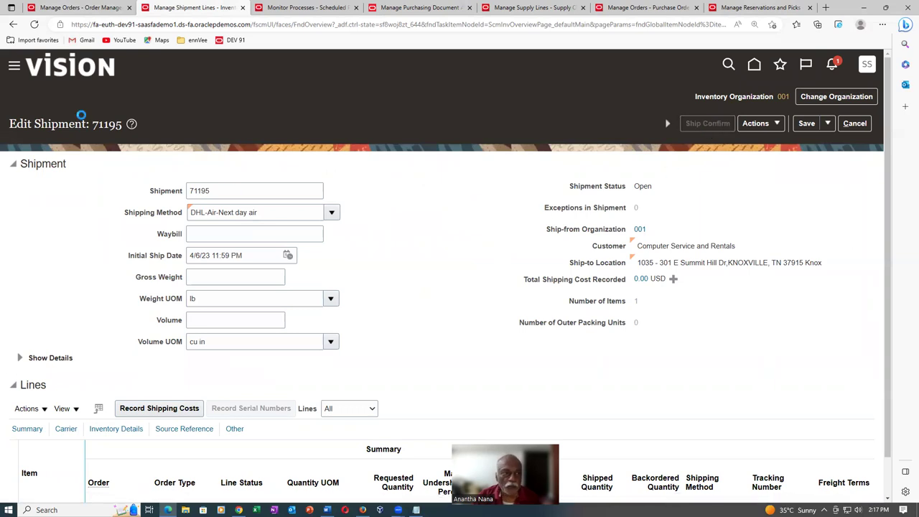
click(72, 7)
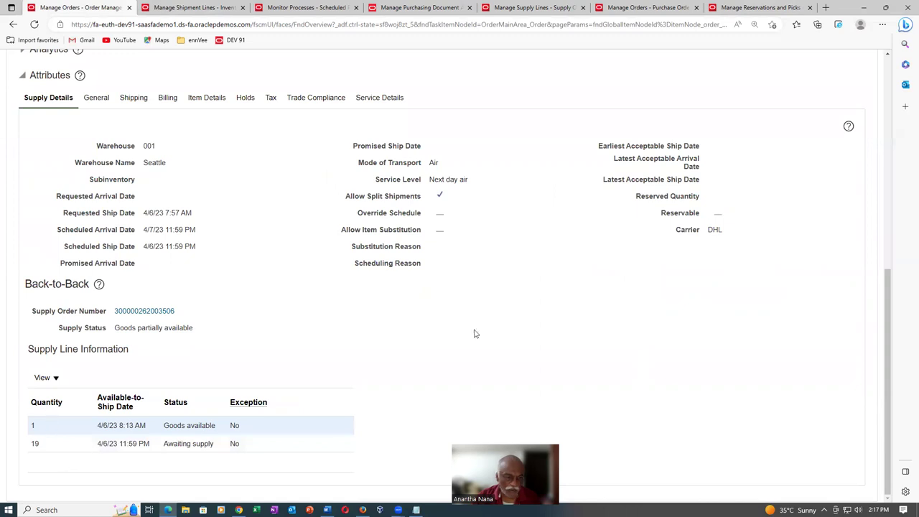
scroll(763, 204, up, 5)
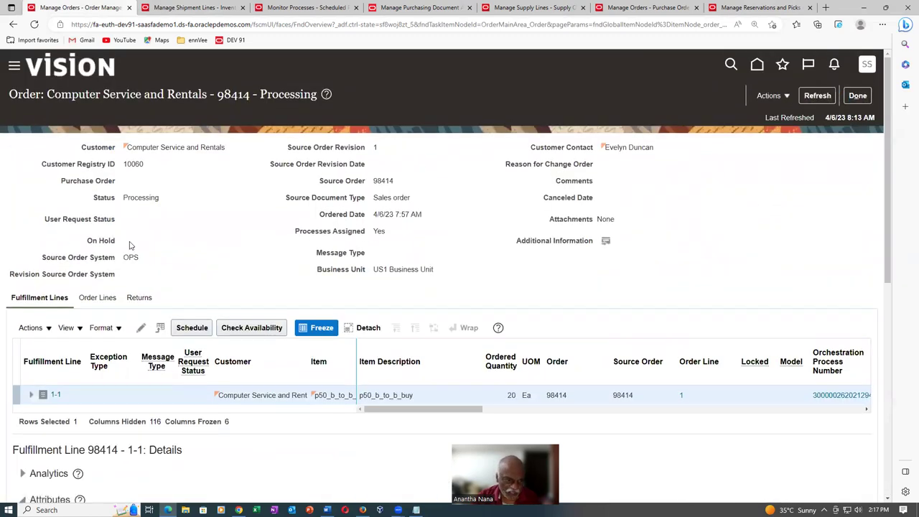
scroll(132, 246, down, 5)
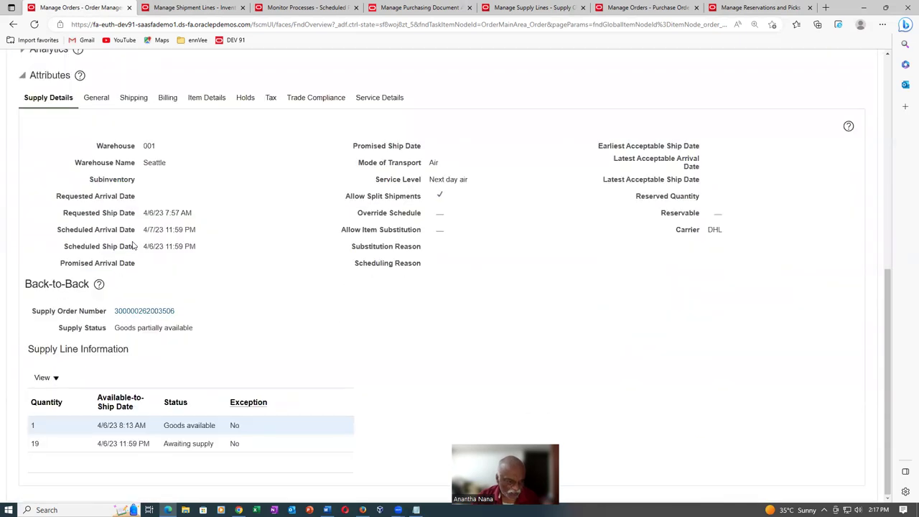
click(172, 9)
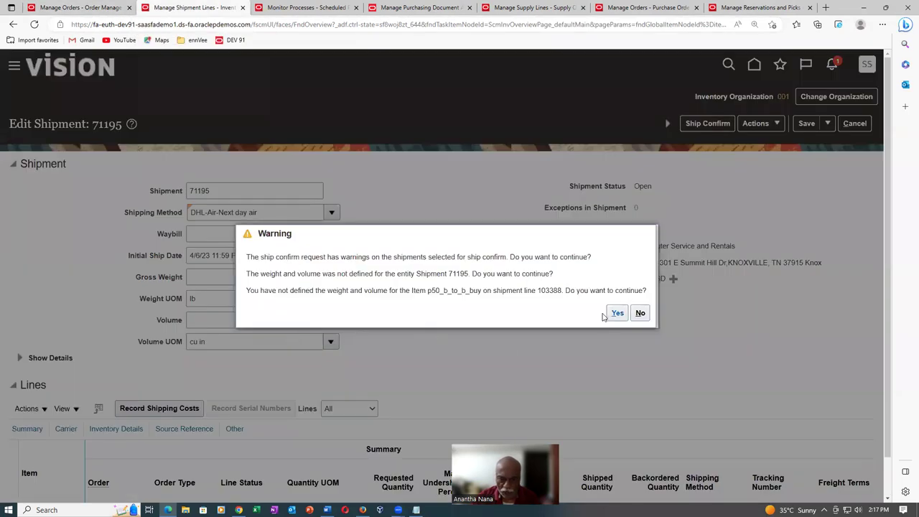
drag(287, 274, 346, 274)
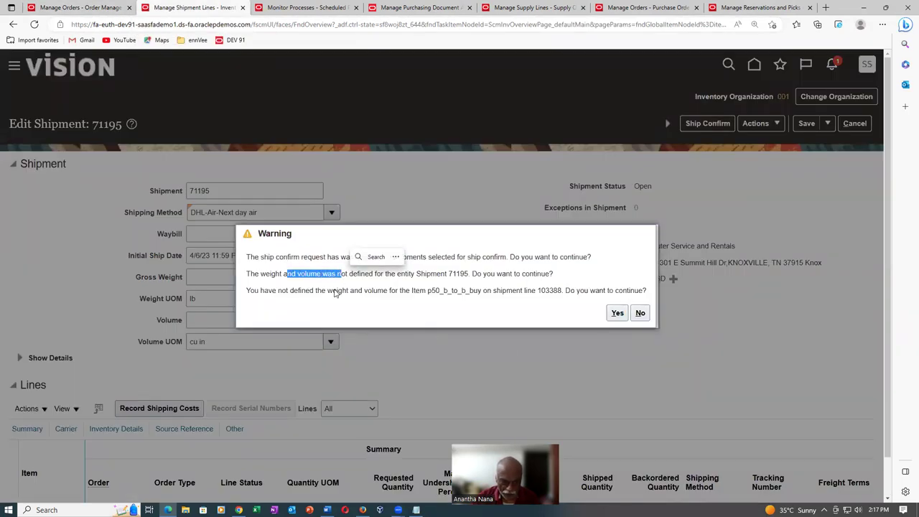
click(616, 314)
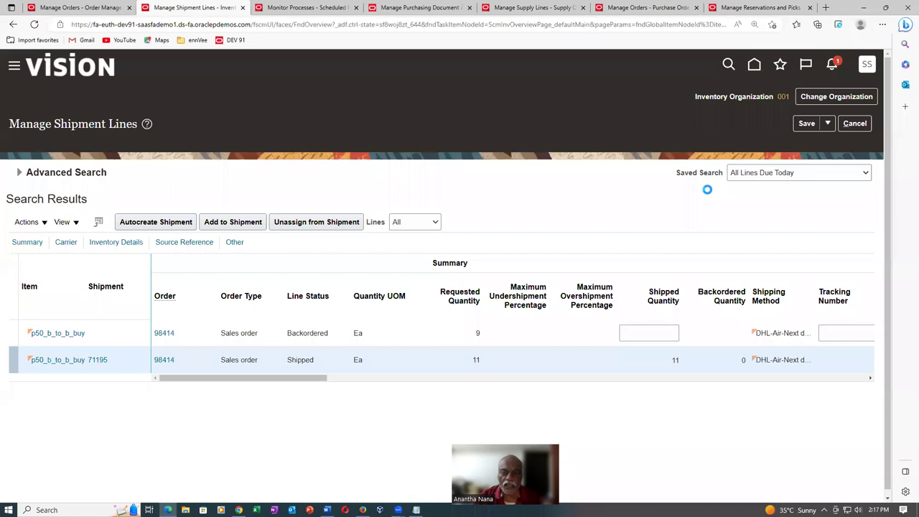
Switch to the Scheduled Processes overview, refresh its process list, and reload the page.
click(319, 7)
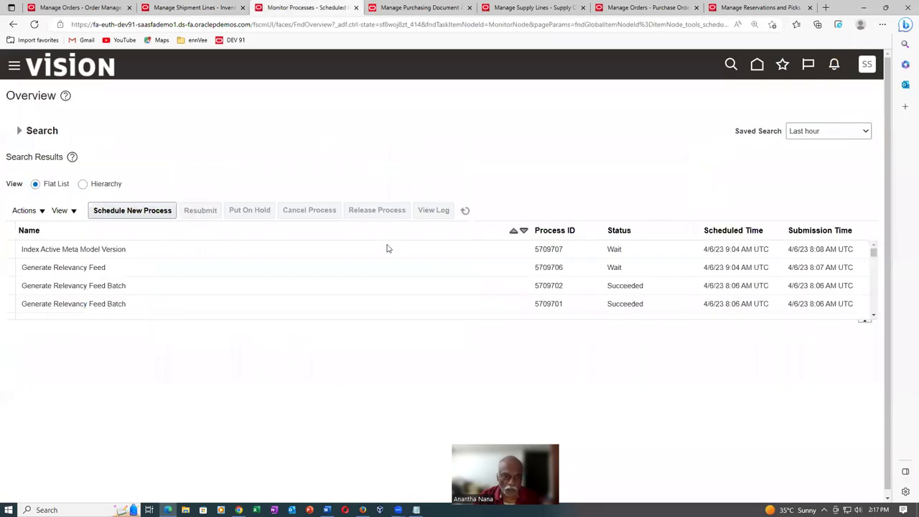
click(464, 214)
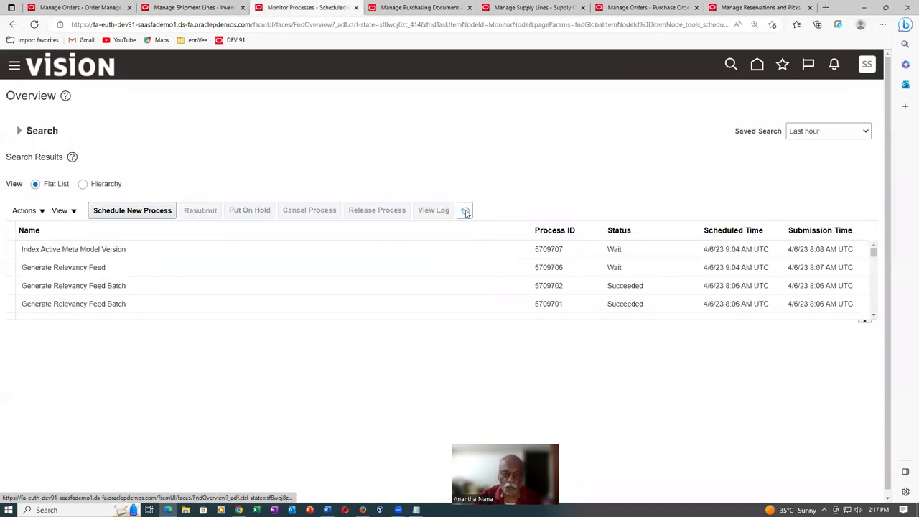
click(465, 211)
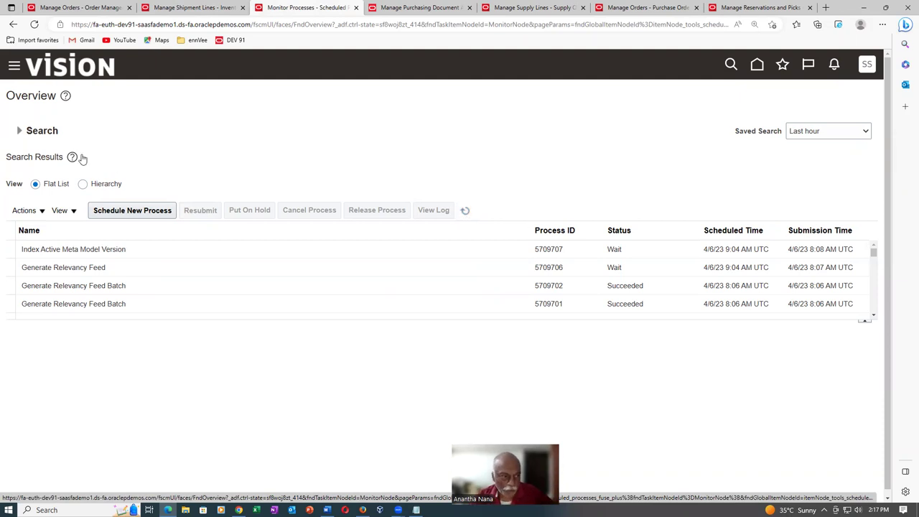
click(20, 131)
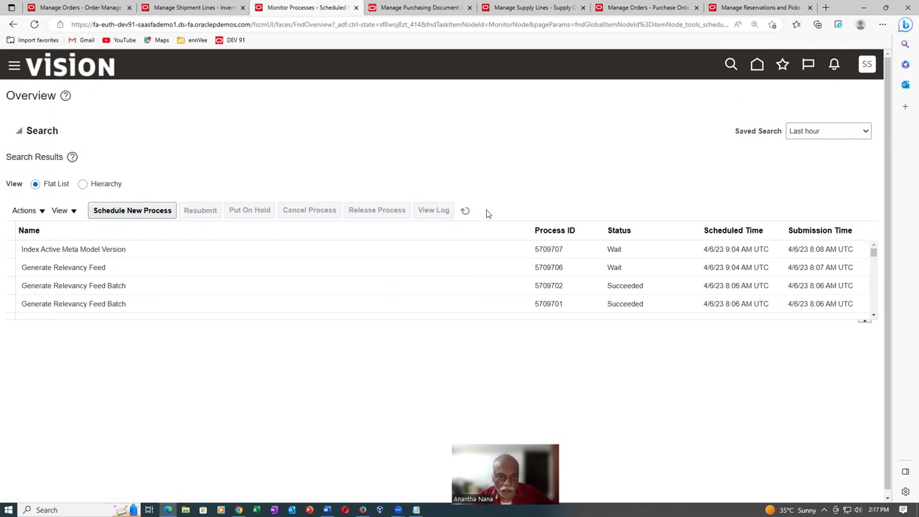
click(273, 31)
key(Return)
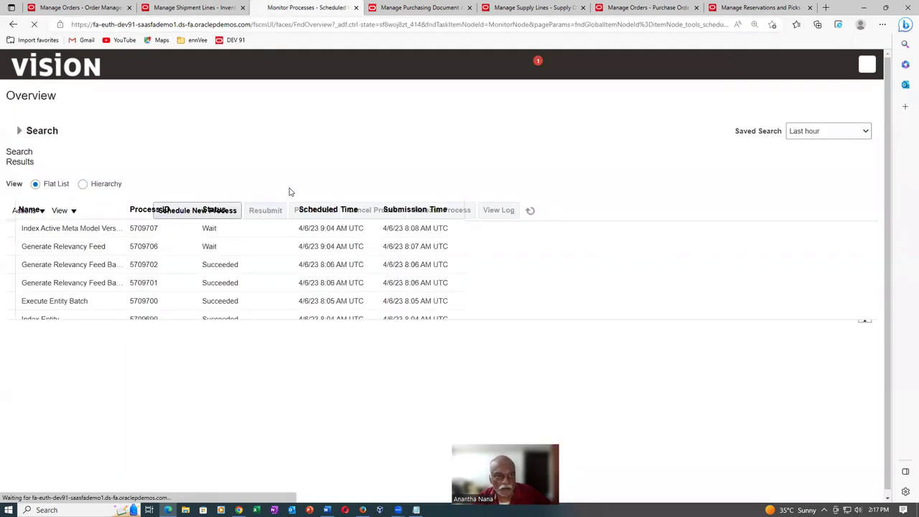
Expand the scheduled process search and find the processes submitted by scm14 within the last hour.
click(19, 132)
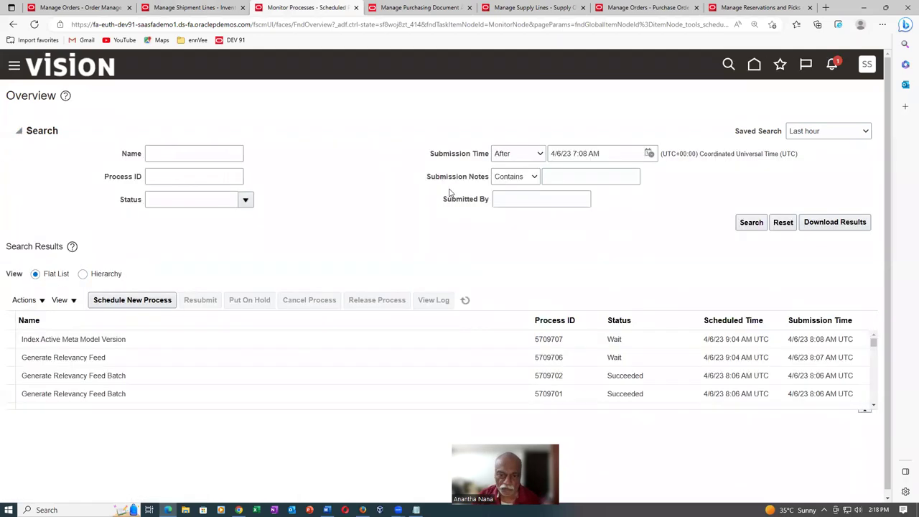
click(509, 196)
text(scm14)
click(751, 223)
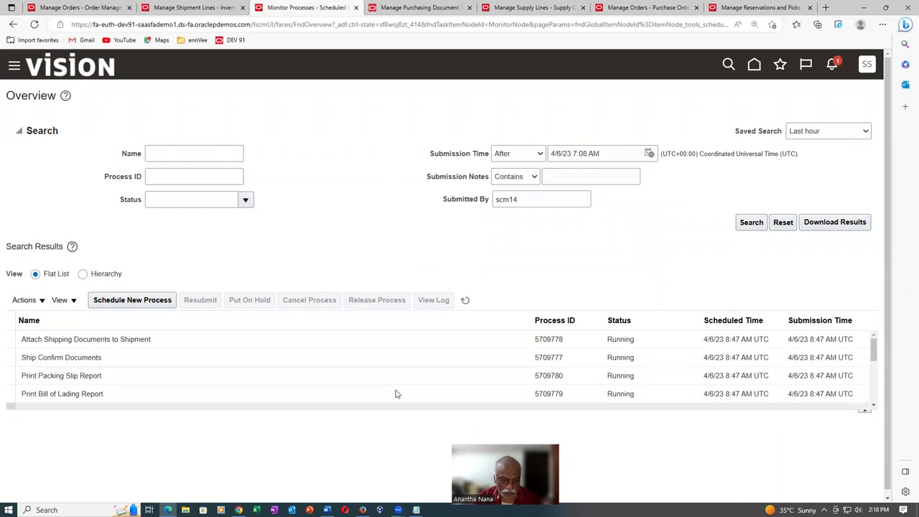
Refresh the scheduled process list repeatedly, extend its results table, and select Send Shipment Advice to check the ship confirm processes.
click(467, 300)
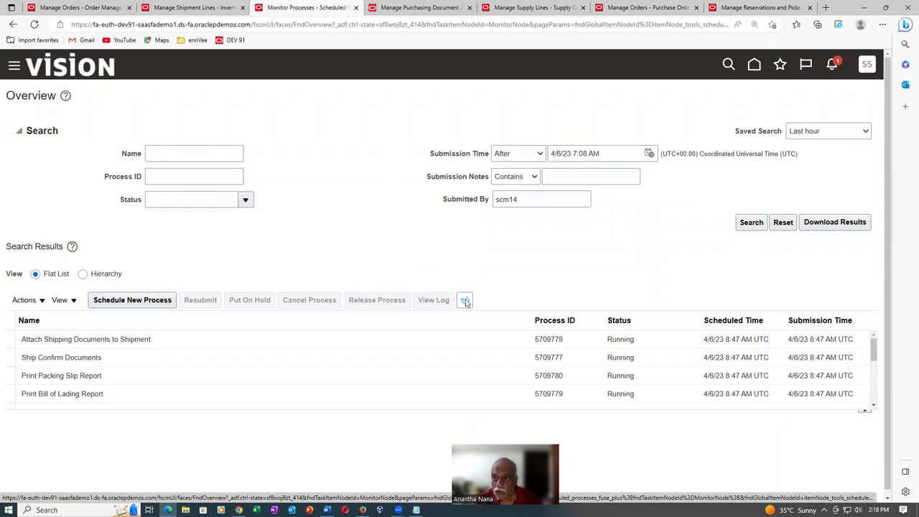
click(465, 301)
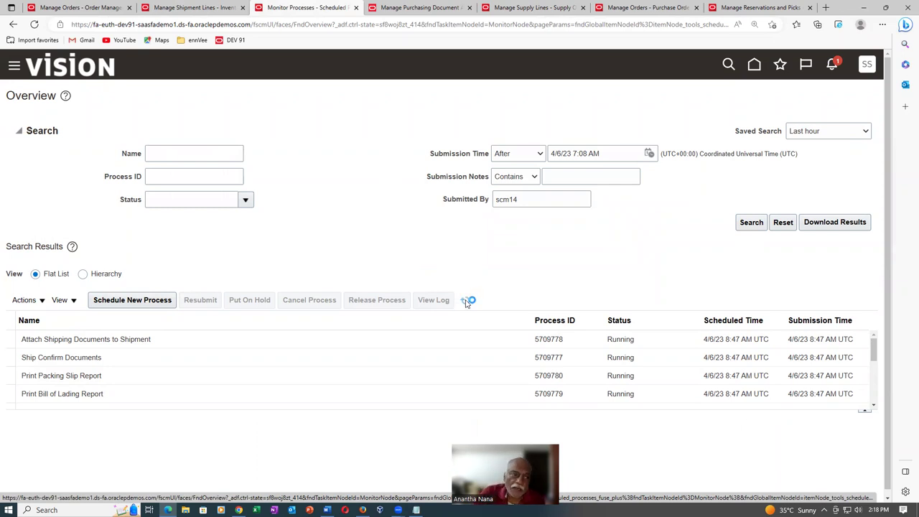
click(466, 301)
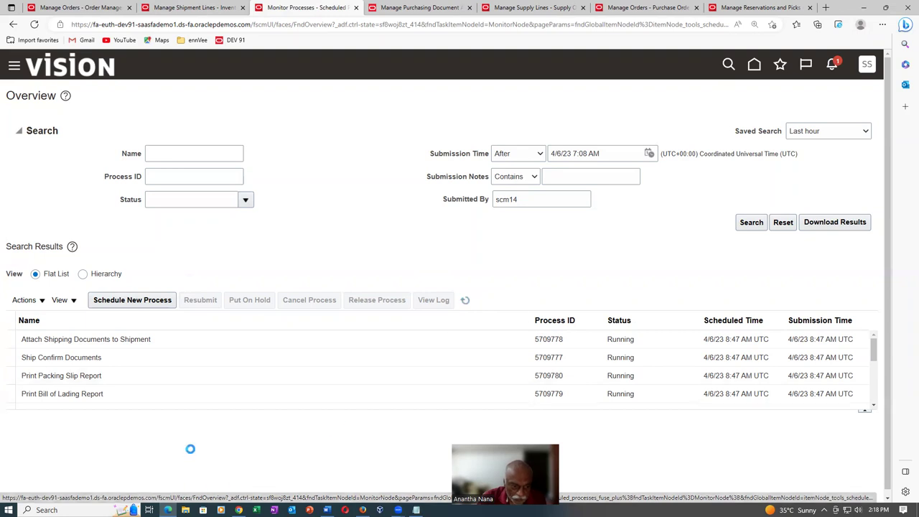
drag(207, 410, 214, 465)
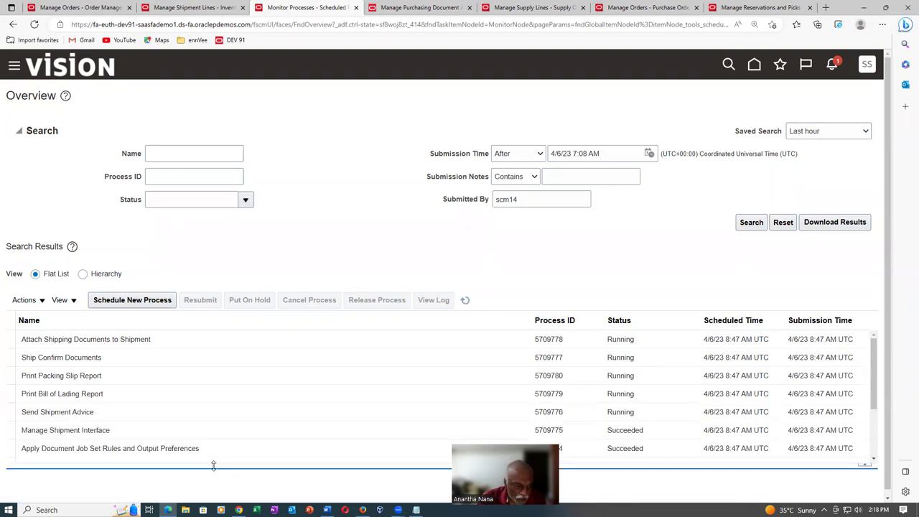
click(119, 413)
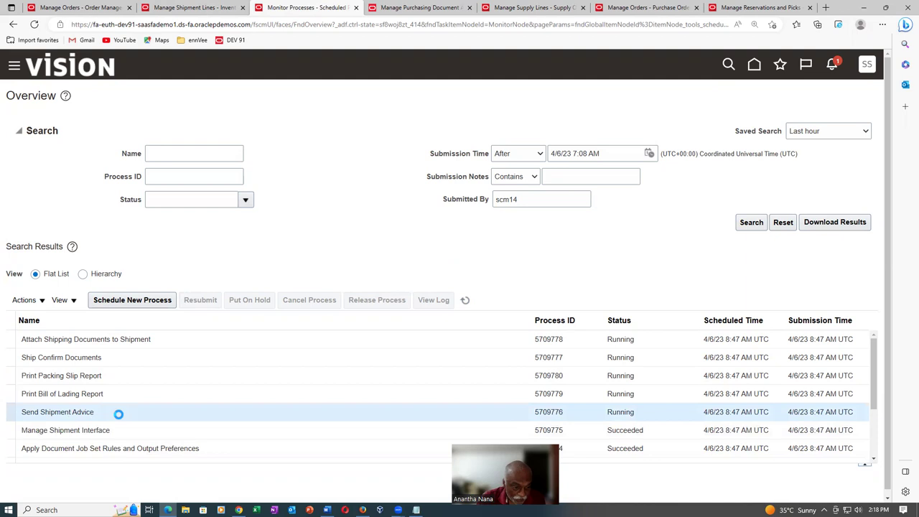
click(465, 302)
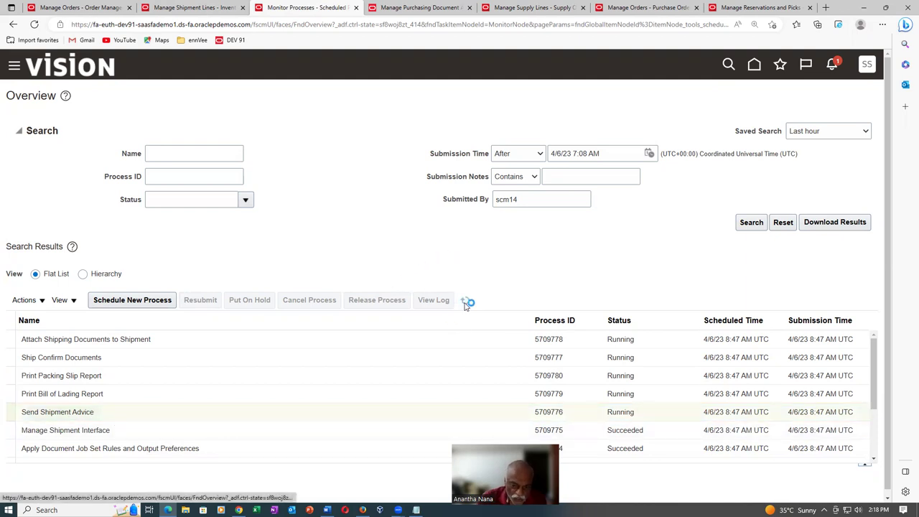
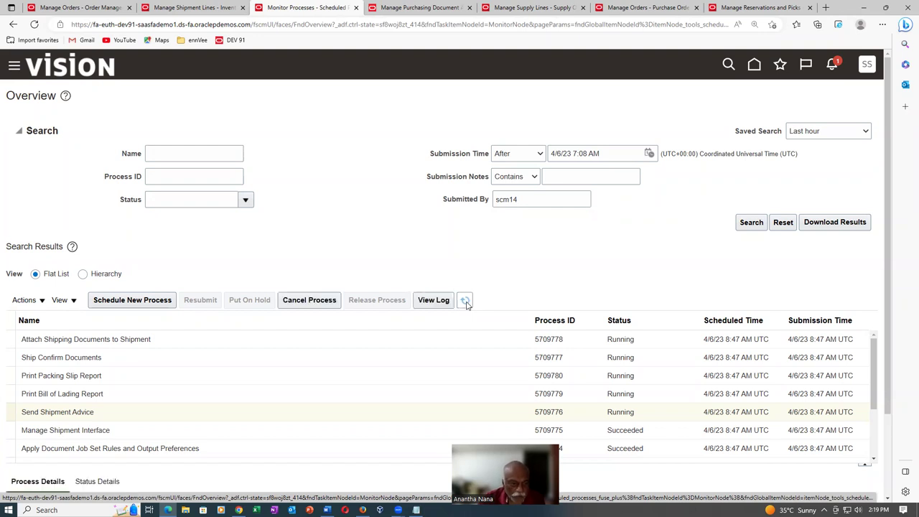
Switch to the sales order in Manage Orders, refresh it, and reload the page to get its current fulfillment data.
key(ctrl+1)
scroll(839, 306, up, 6)
click(826, 96)
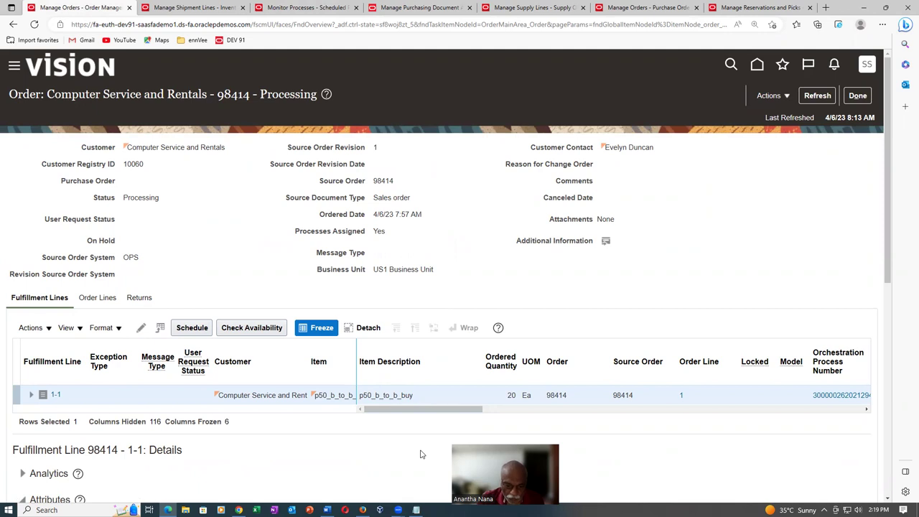
click(817, 95)
scroll(246, 307, down, 6)
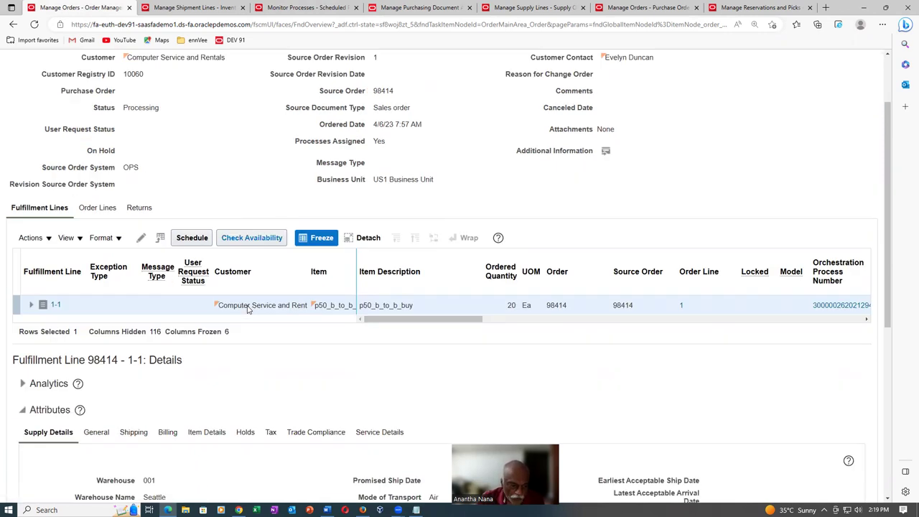
scroll(316, 318, up, 6)
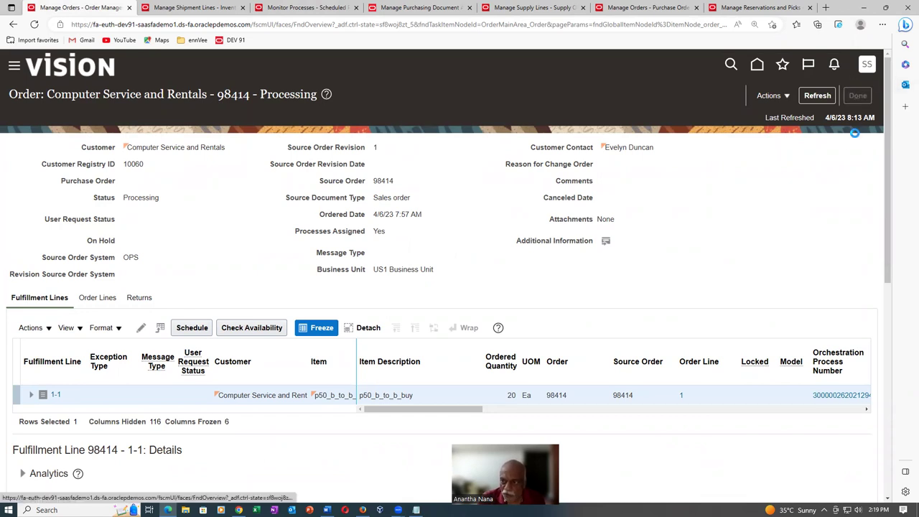
click(288, 26)
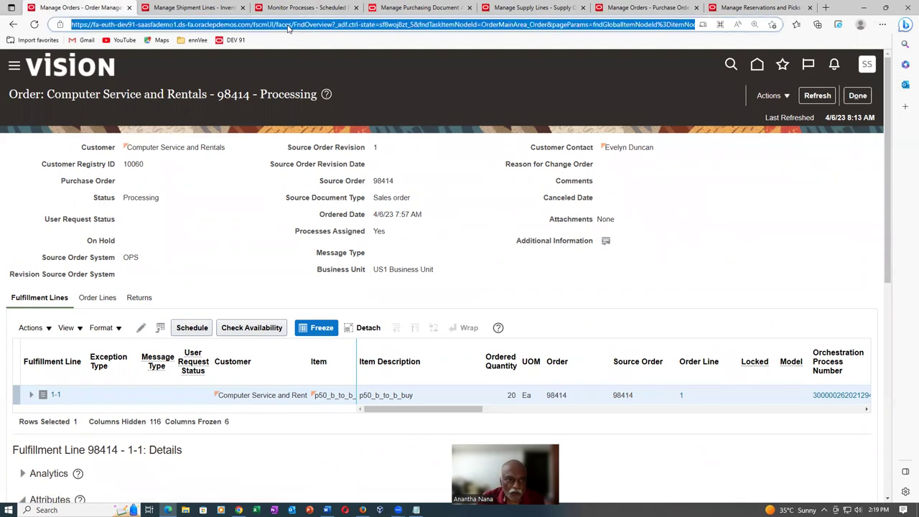
key(Return)
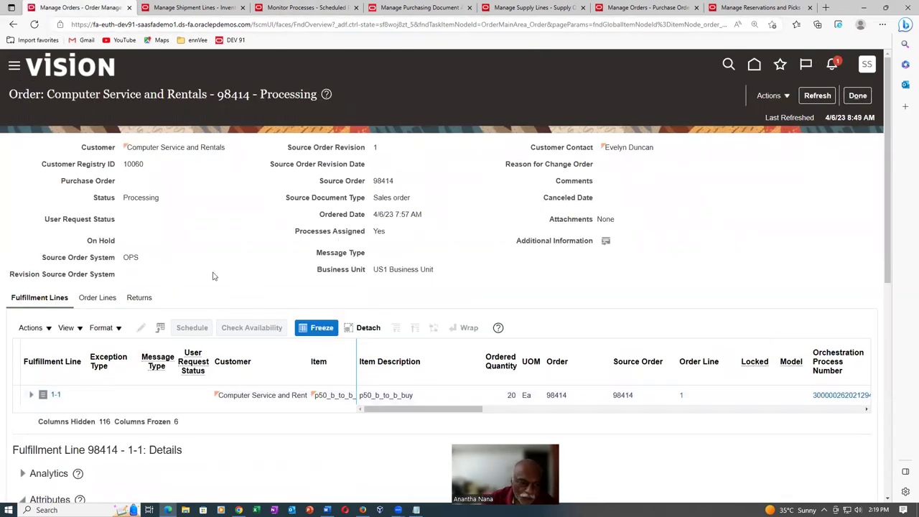
Review the fulfillment line's Back-to-Back supply details, then close the fulfillment view to return to the order lines.
scroll(212, 276, down, 3)
scroll(212, 276, down, 4)
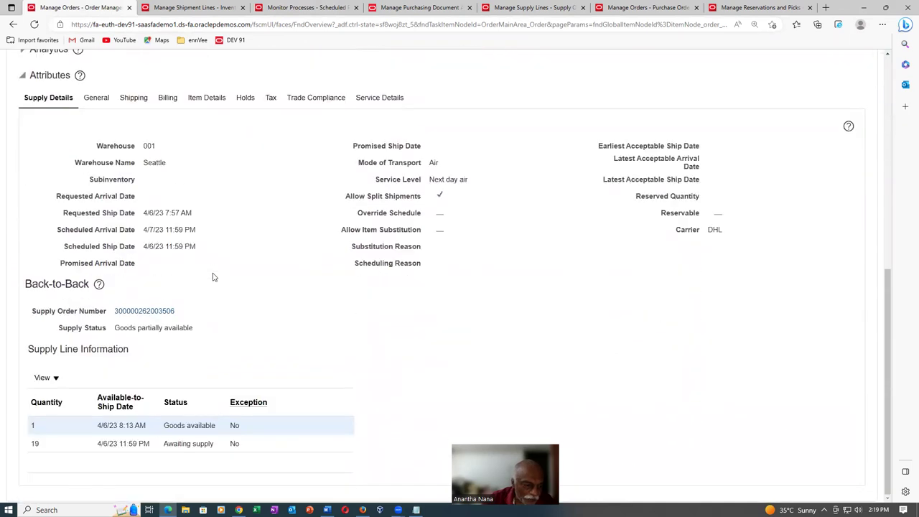
scroll(213, 277, up, 7)
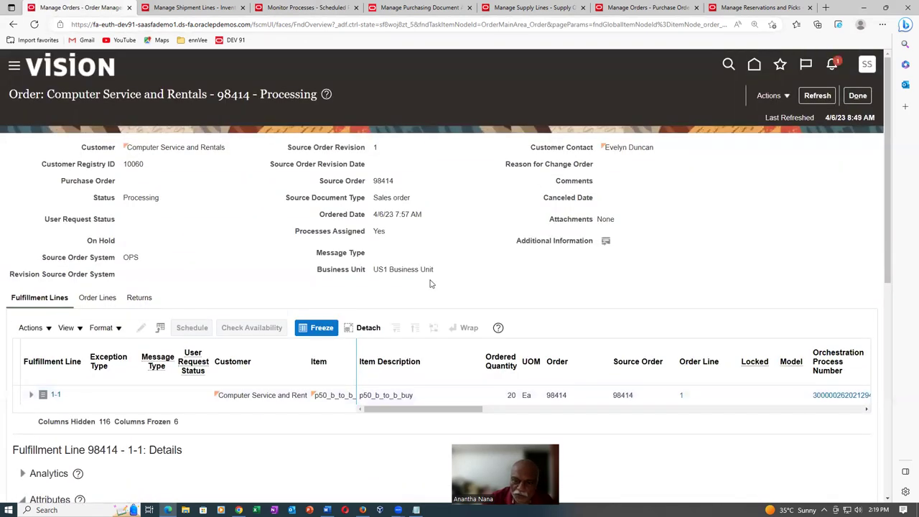
click(856, 98)
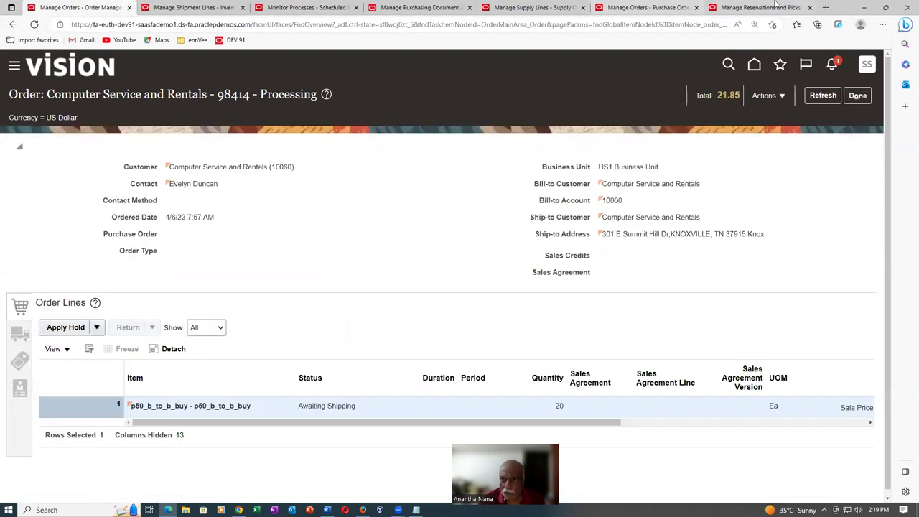
Refresh the scheduled process list until Send Shipment Advice finishes, glancing at Manage Reservations and Picks in between.
click(303, 8)
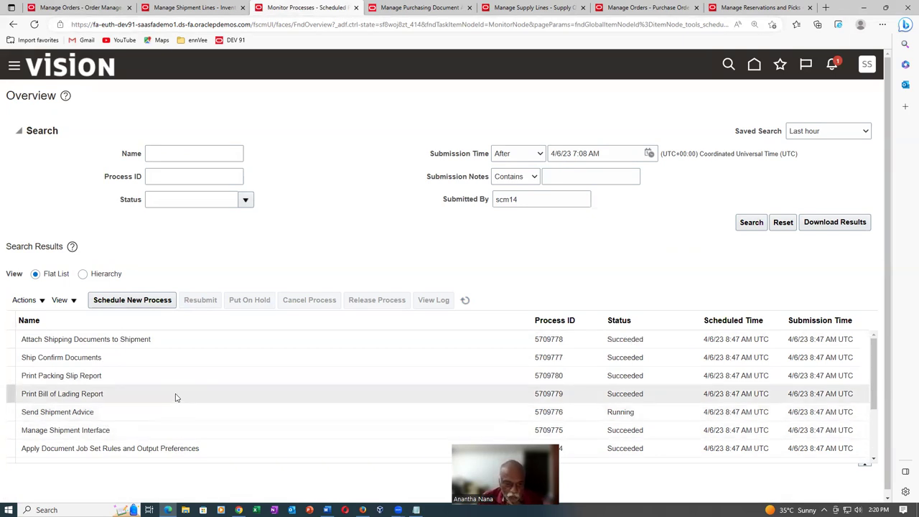
click(465, 301)
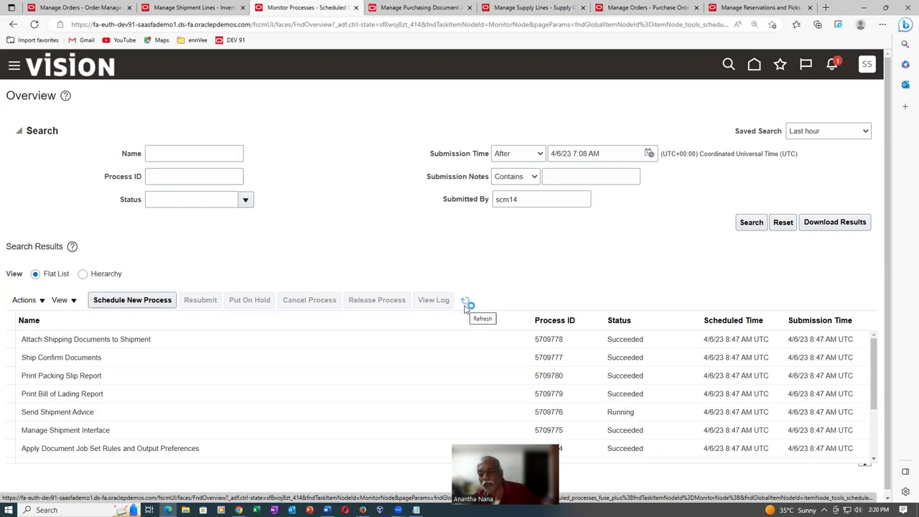
click(464, 305)
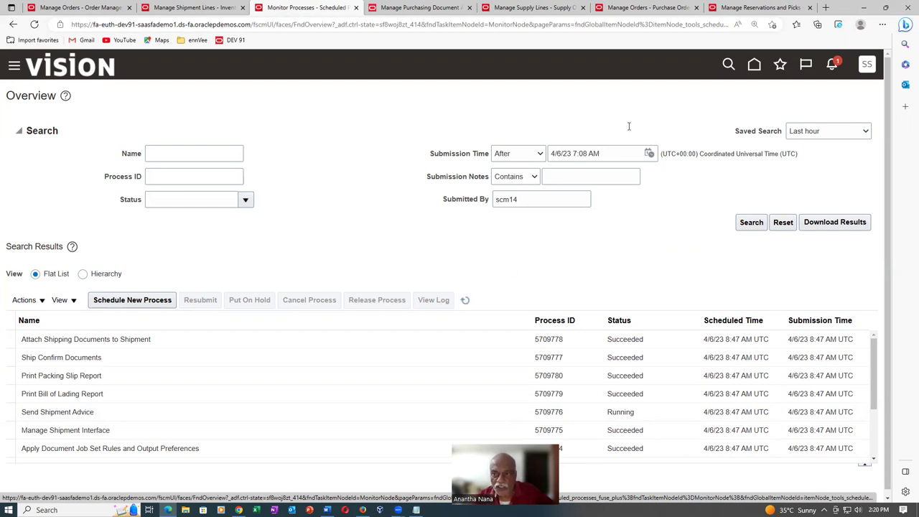
click(763, 10)
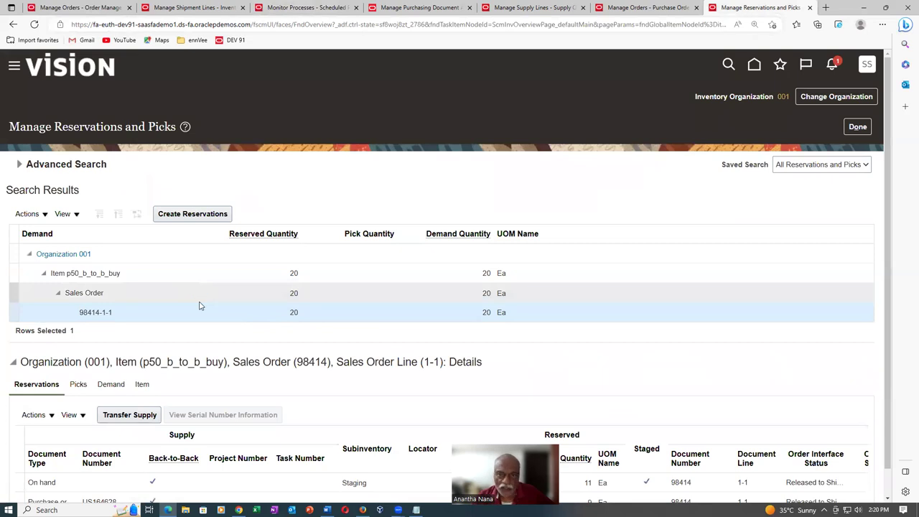
click(281, 9)
click(467, 301)
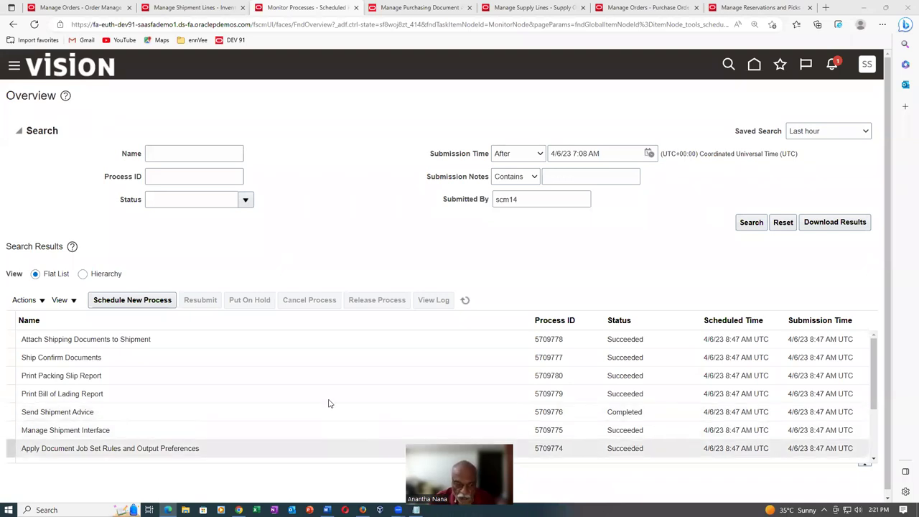
click(466, 300)
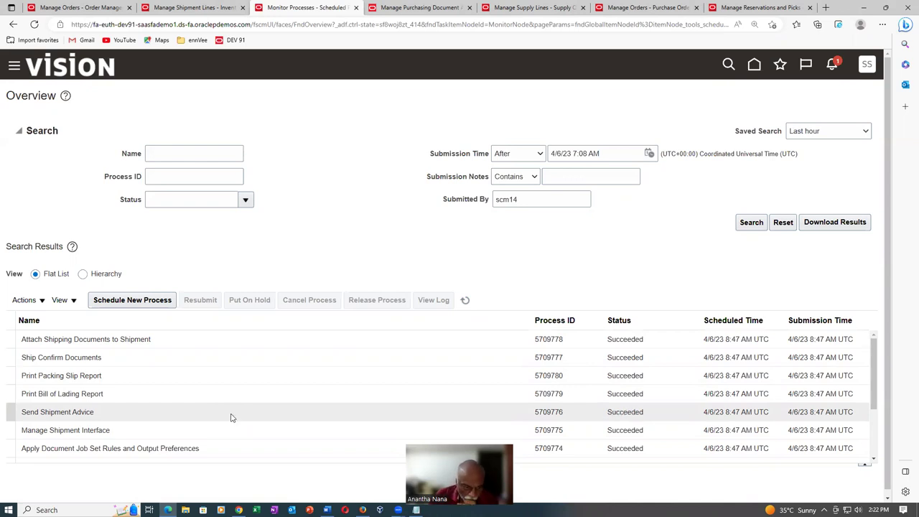
Rerun the search in Manage Reservations and Picks and check the reserved quantity of the p50_b_to_b_buy sales order line.
click(773, 10)
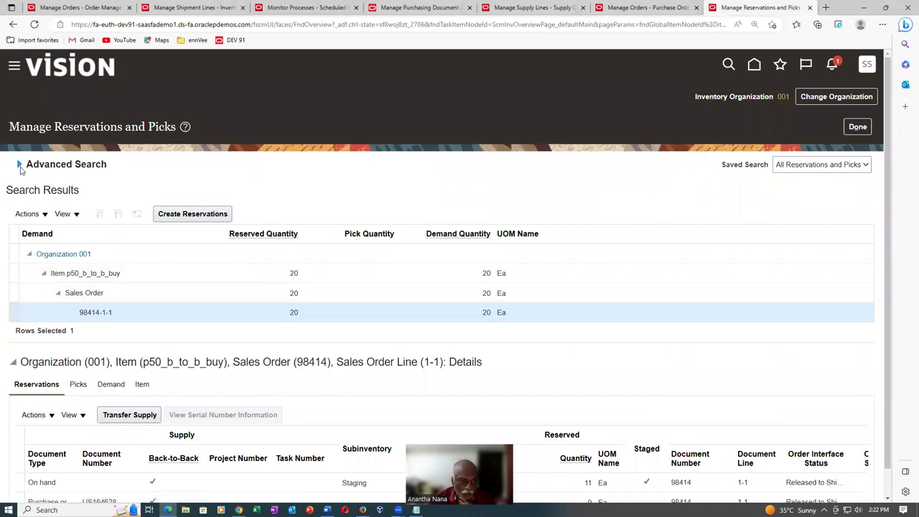
click(20, 165)
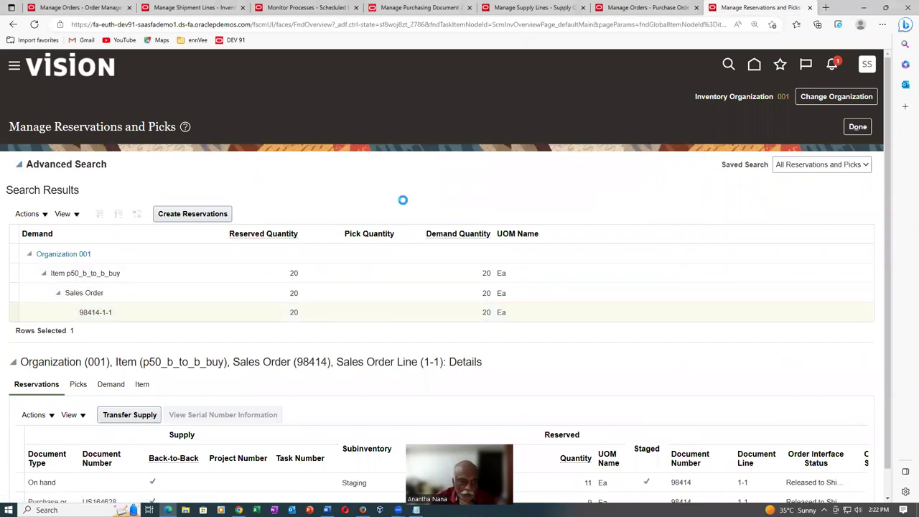
click(689, 290)
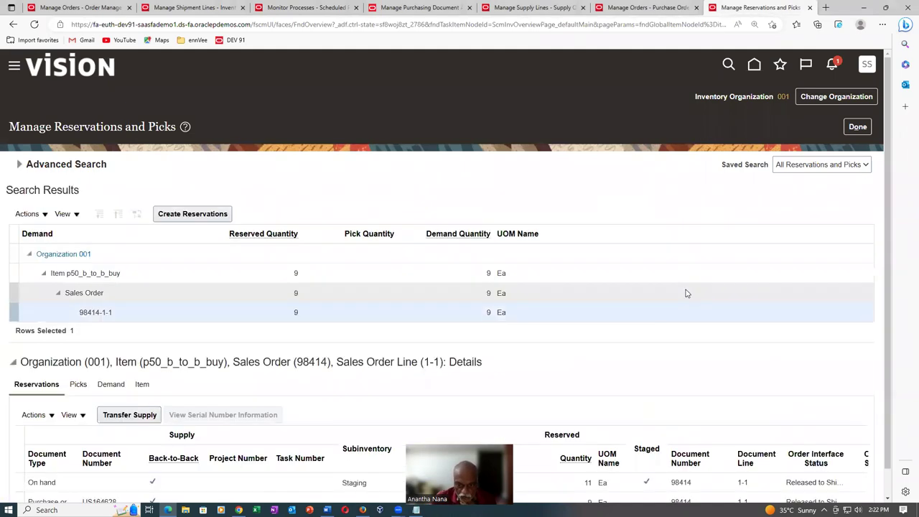
click(302, 322)
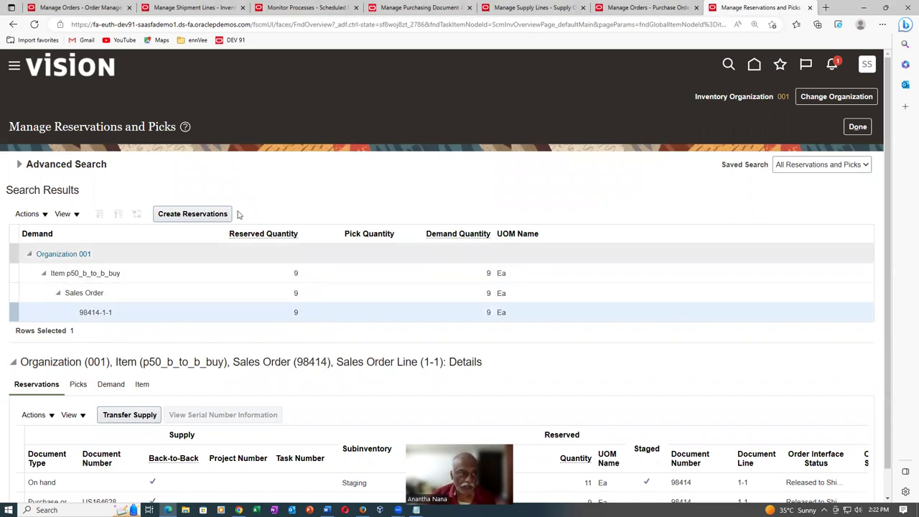
Refresh the sales order in Manage Orders to check its line statuses, then switch it to the fulfillment view.
click(64, 8)
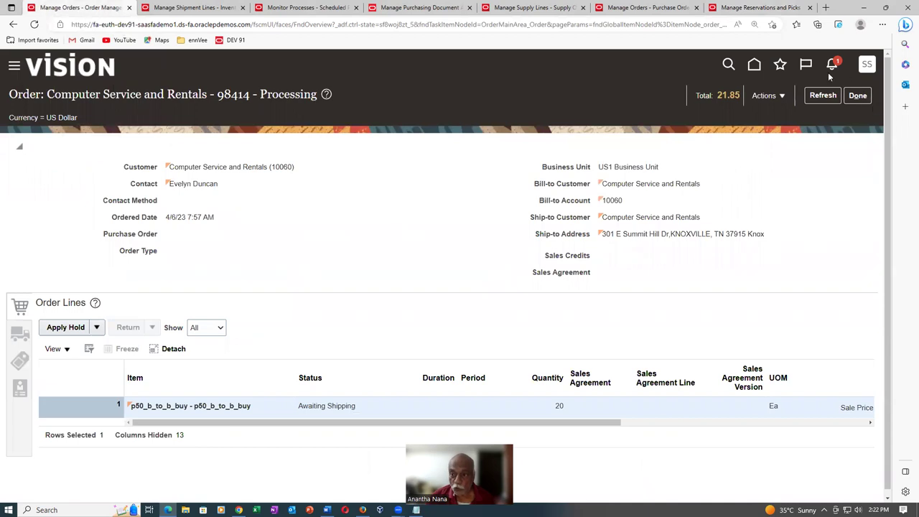
click(832, 100)
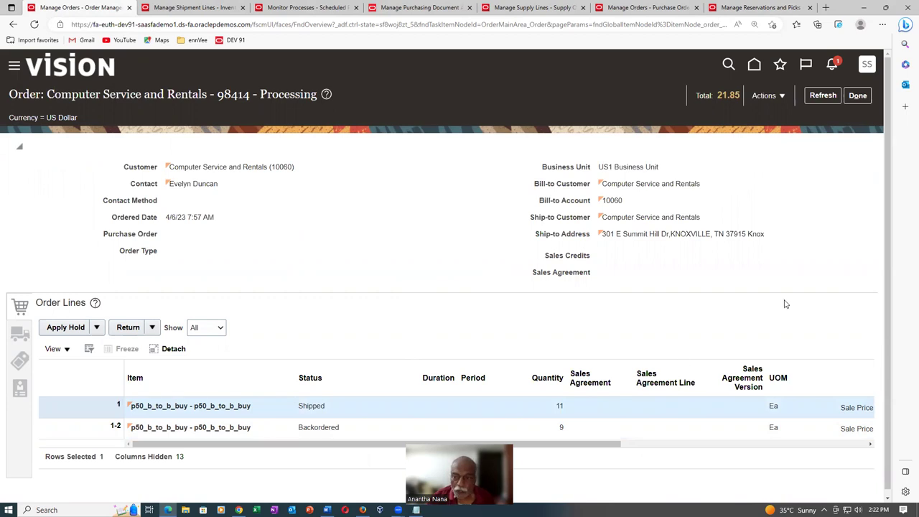
click(765, 102)
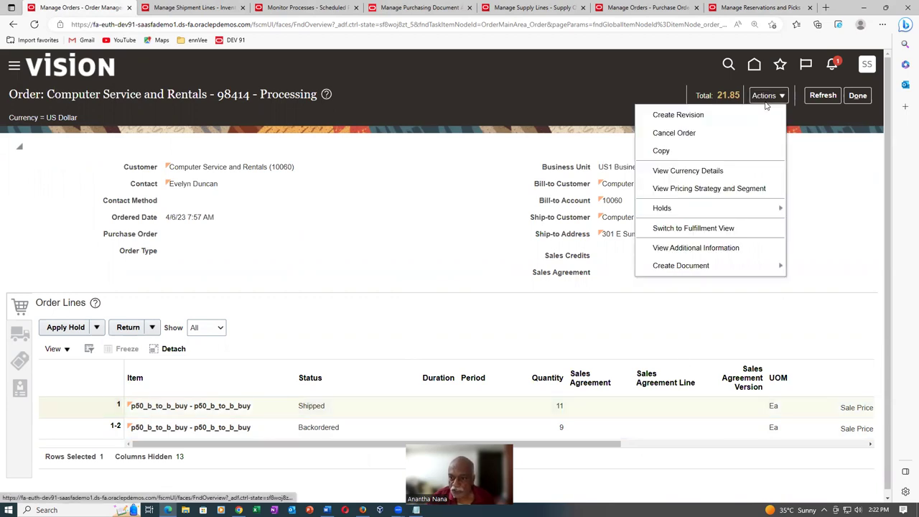
click(733, 228)
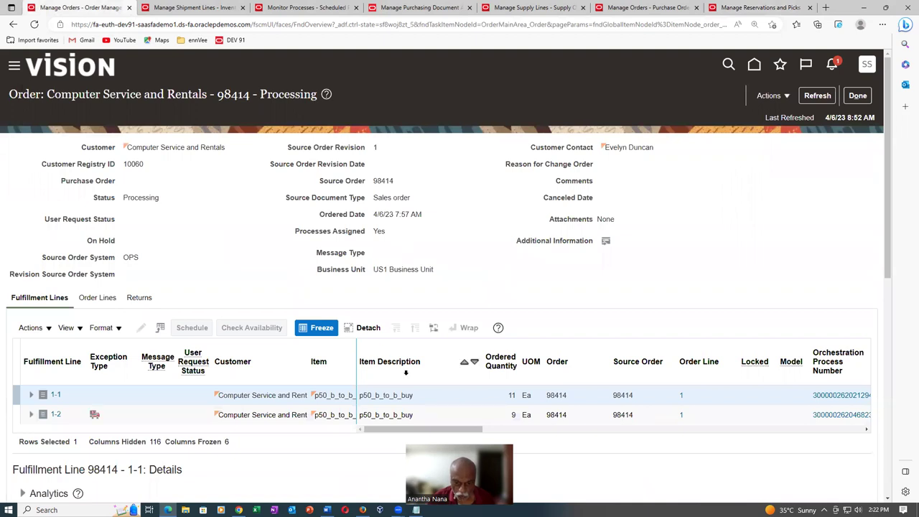
Check the fulfillment lines' statuses, then open line 1-1's orchestration process and review its Back-to-Back supply details.
drag(387, 429, 434, 433)
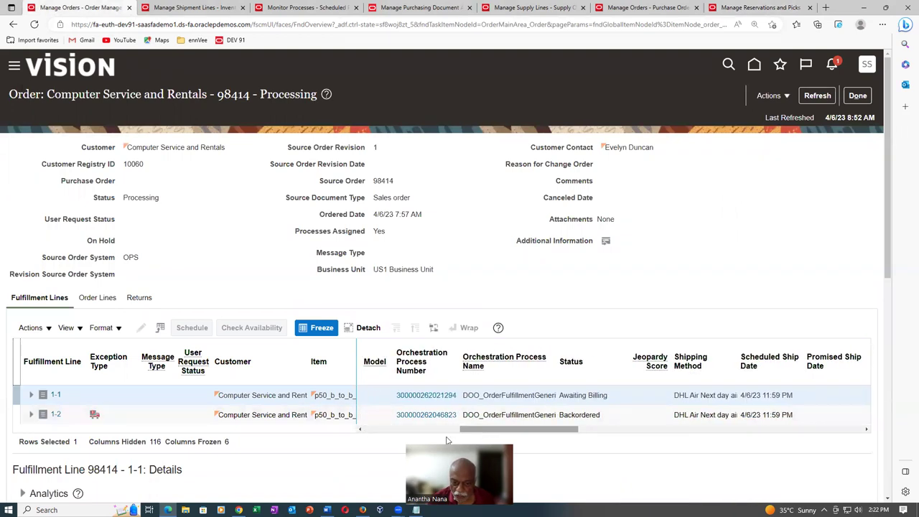
click(429, 396)
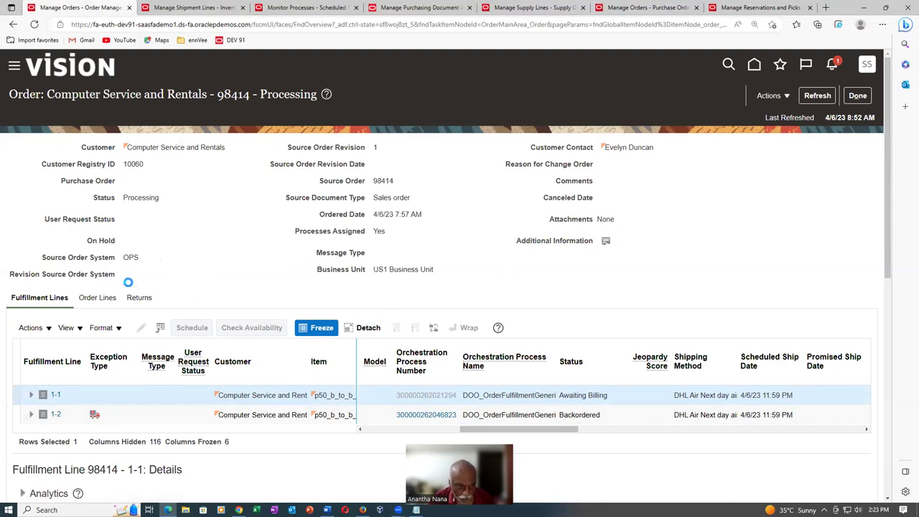
scroll(163, 341, down, 5)
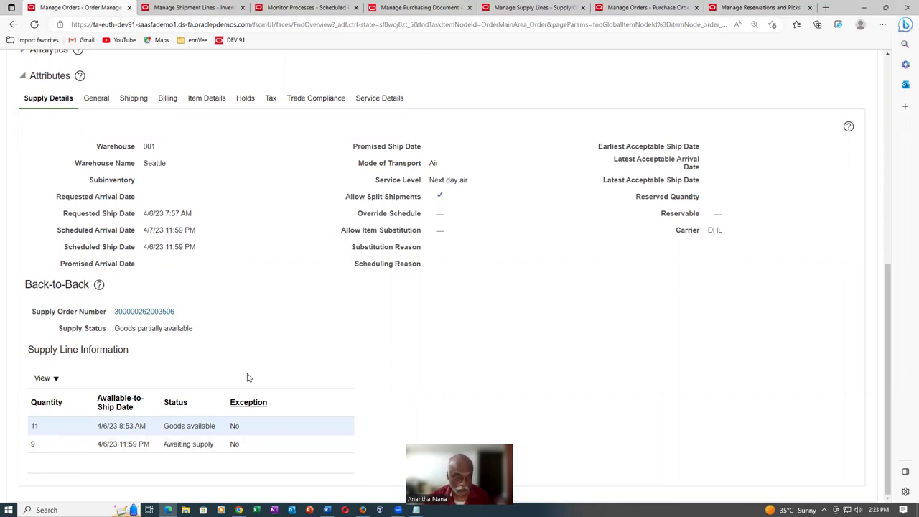
scroll(270, 376, up, 3)
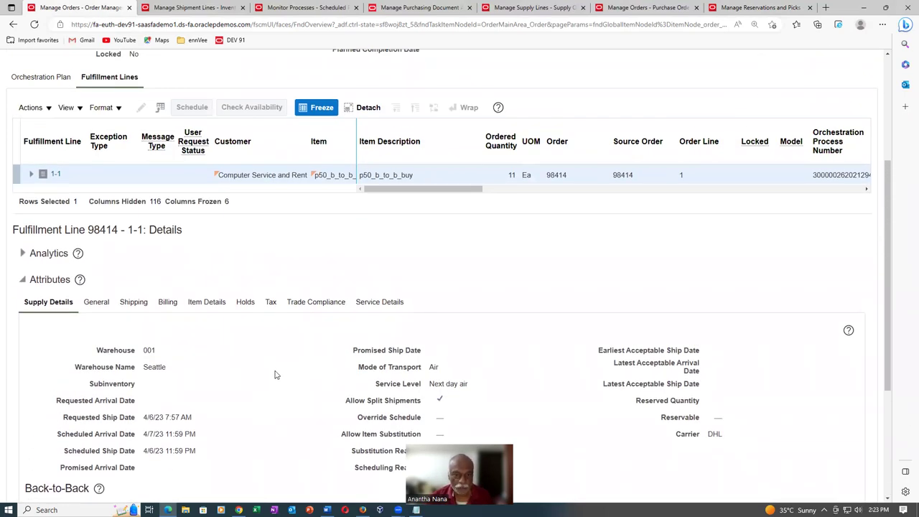
Close the orchestration process view and check the status of both fulfillment lines on the sales order.
scroll(612, 355, up, 3)
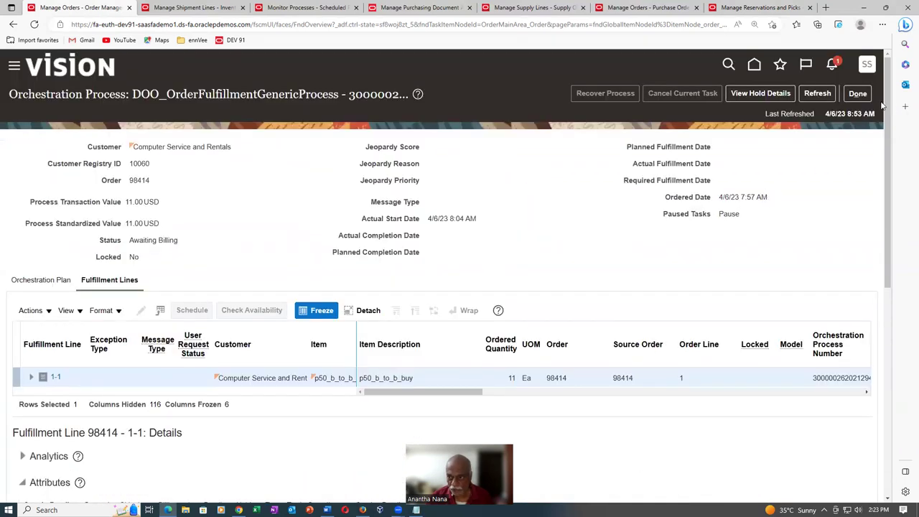
click(858, 94)
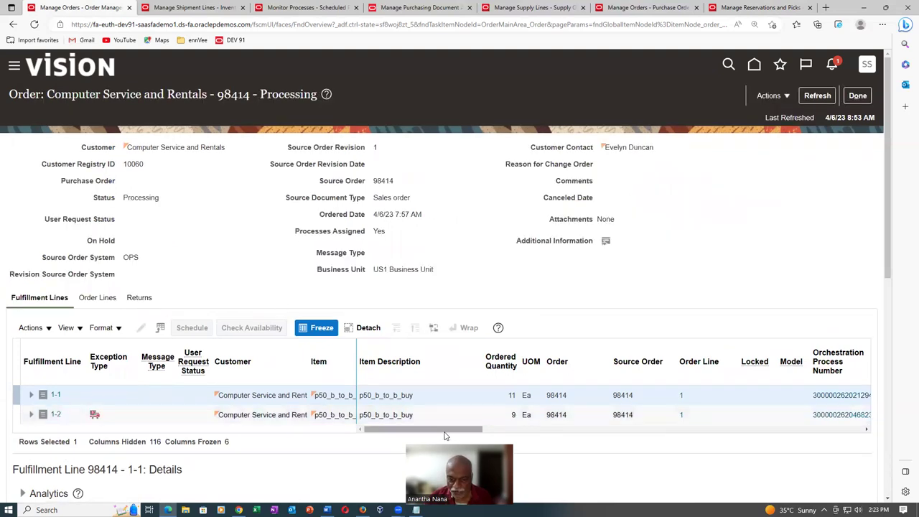
drag(442, 435, 494, 439)
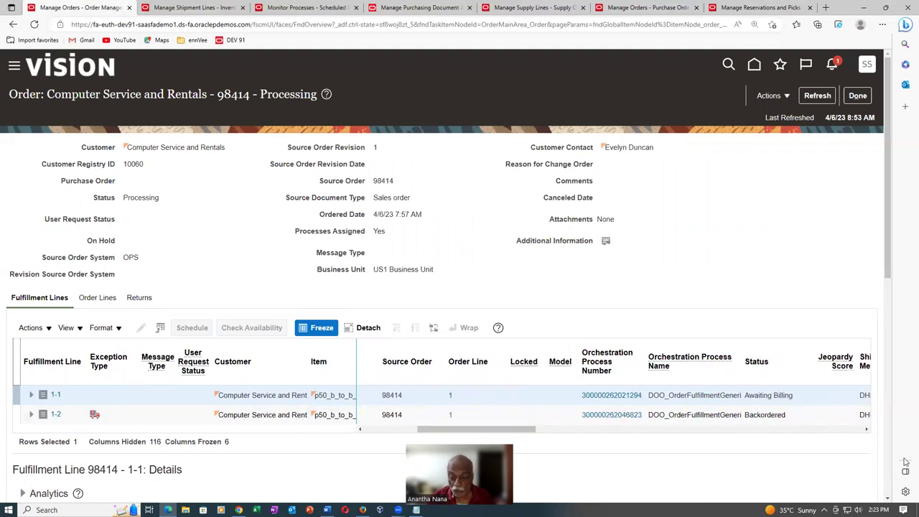
drag(745, 395, 814, 395)
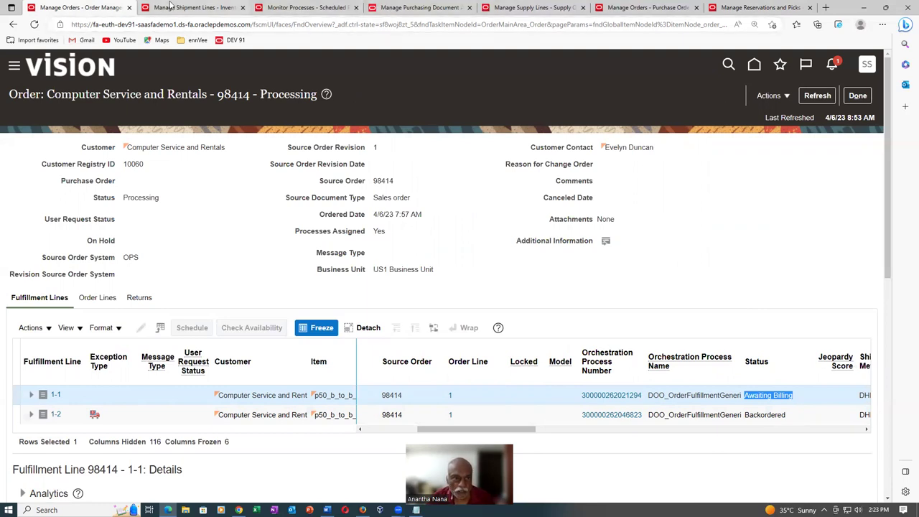
Refresh the supply order in Manage Supply Lines, then review the buy line's execution documents and orchestration plan.
click(534, 7)
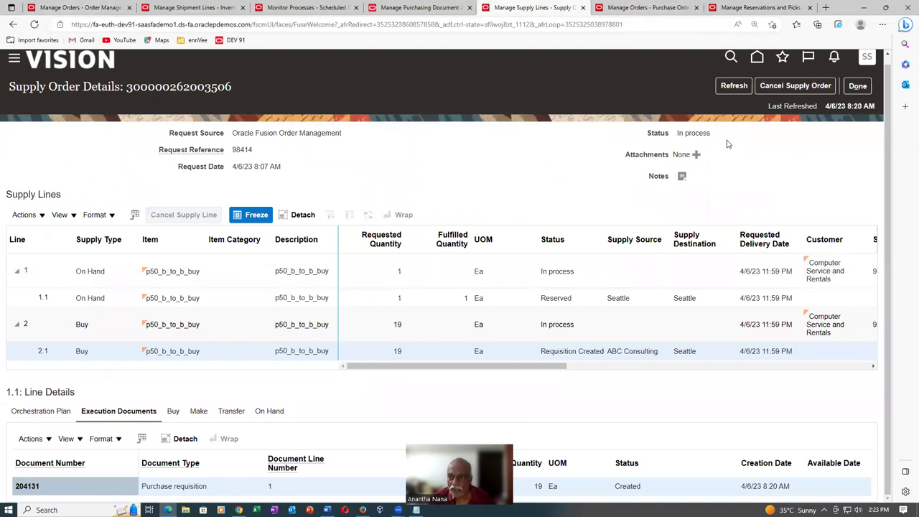
click(734, 87)
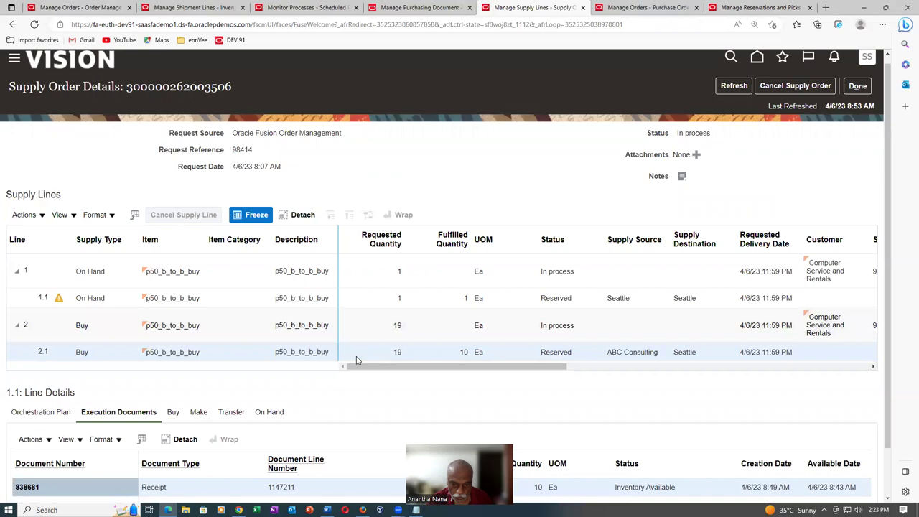
scroll(252, 391, down, 1)
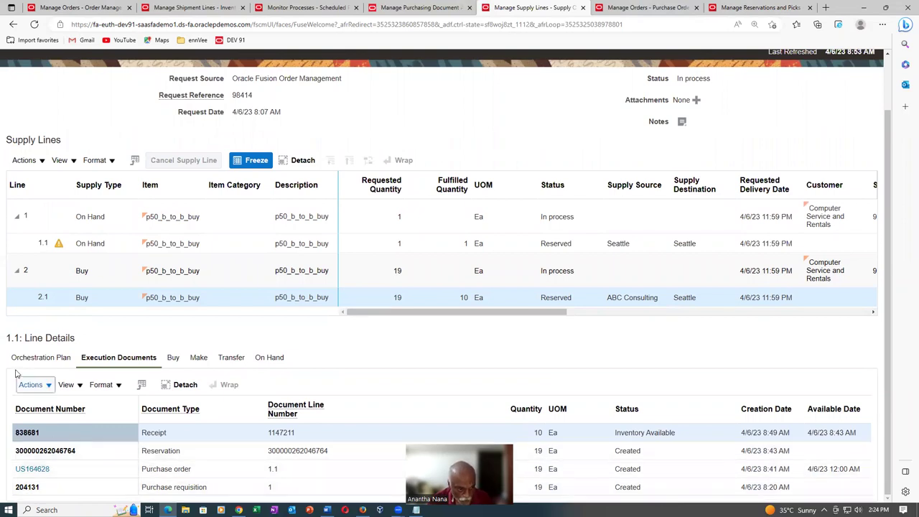
click(80, 355)
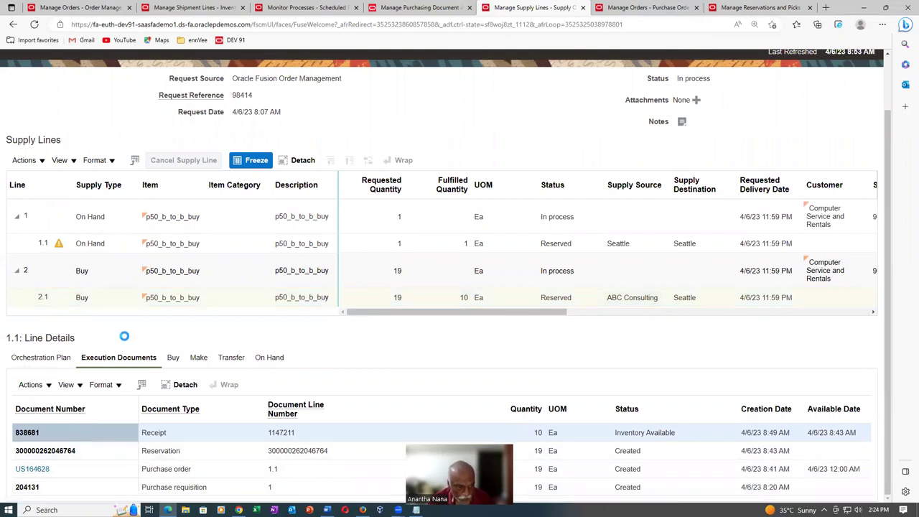
scroll(124, 340, down, 1)
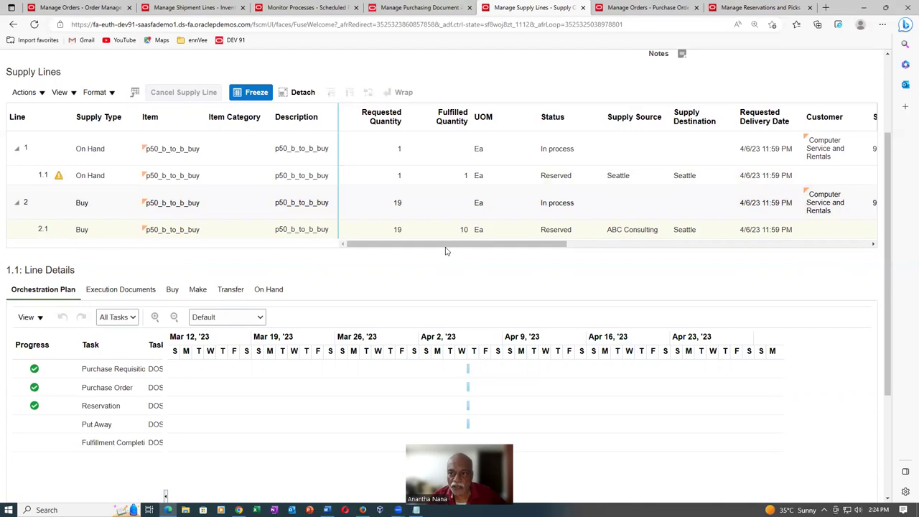
Duplicate the Manage Reservations and Picks page and open Receive Expected Shipments from the Inventory Management receipt tasks there.
click(767, 7)
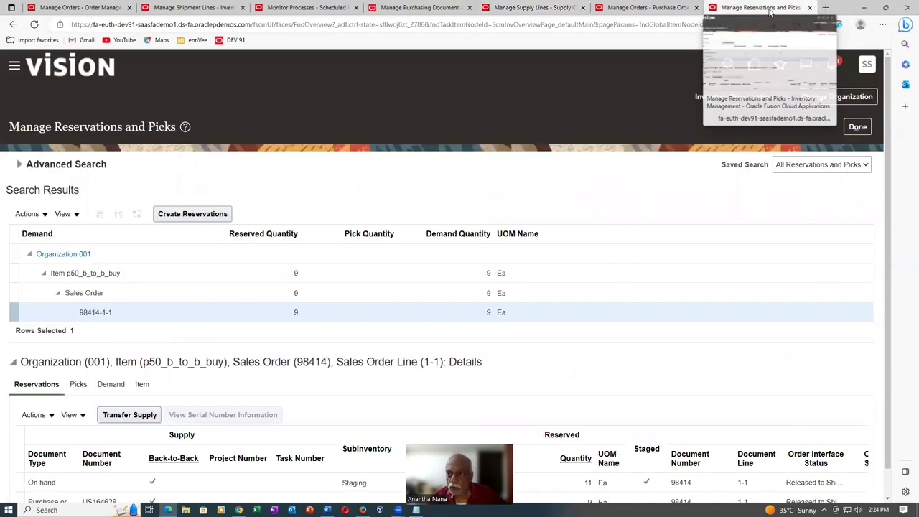
right_click(770, 11)
click(788, 81)
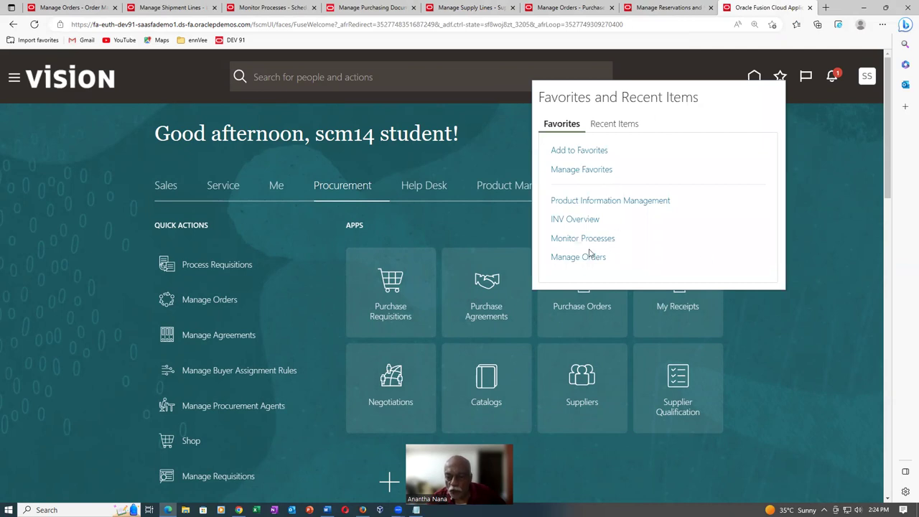
click(580, 220)
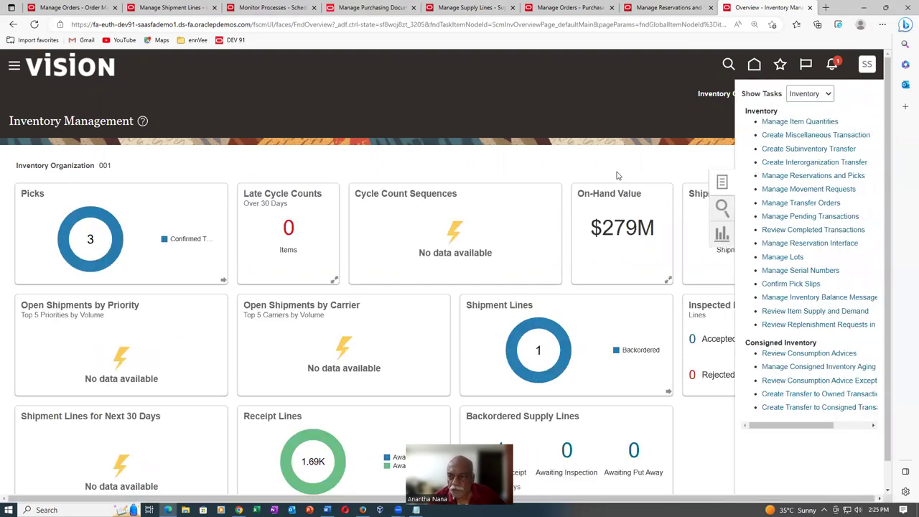
click(810, 93)
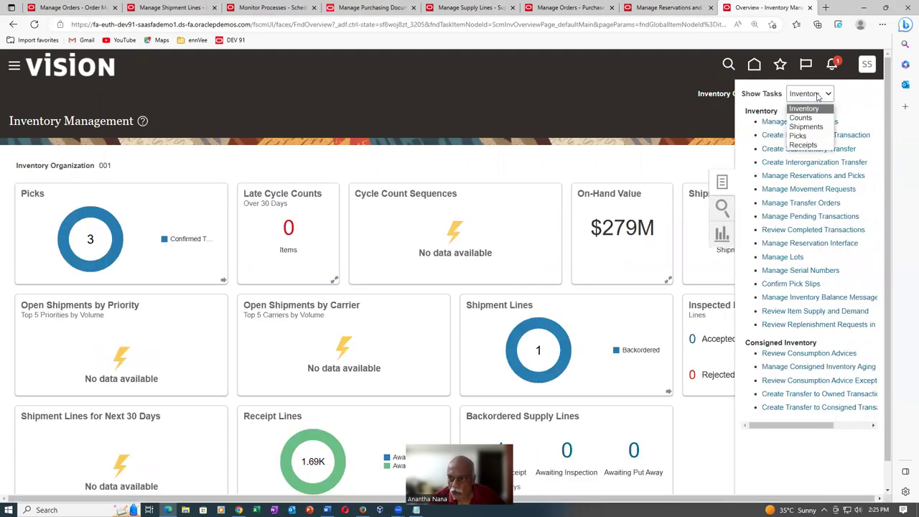
click(815, 143)
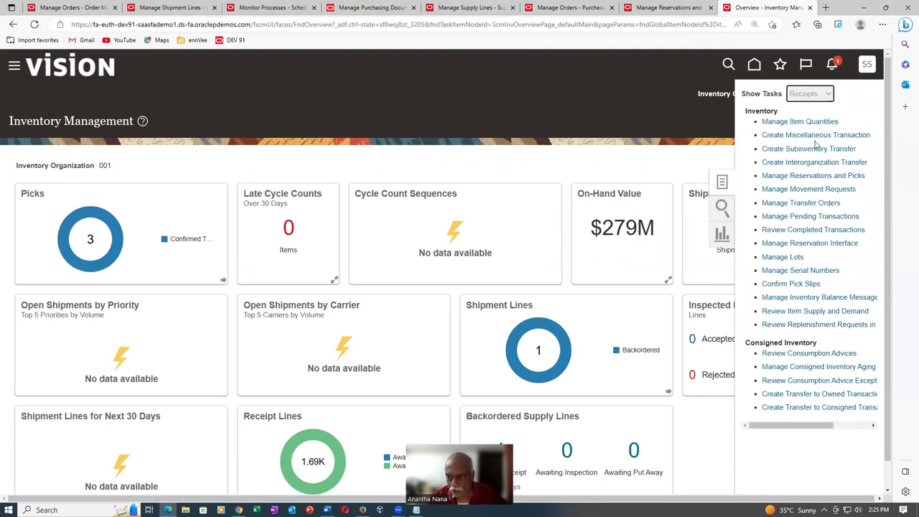
click(826, 123)
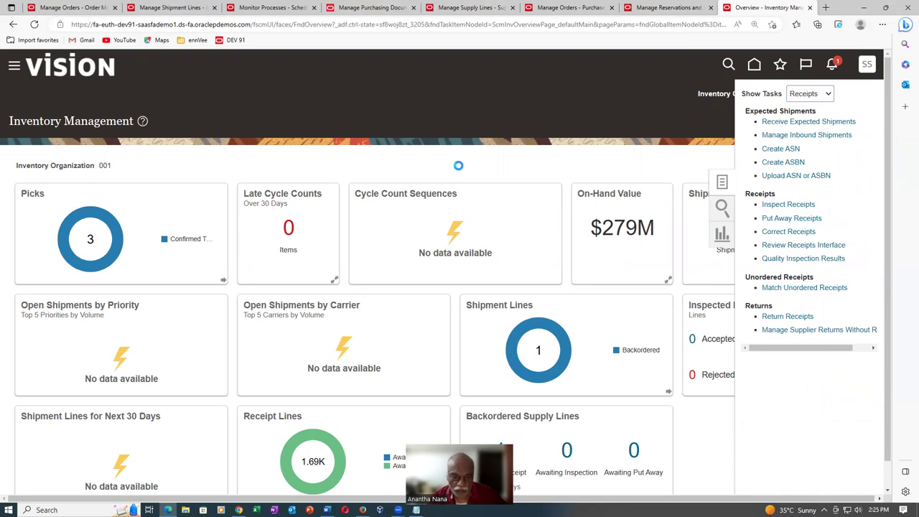
Search the expected shipments by the back-to-back purchase order number.
click(250, 191)
text(US164628)
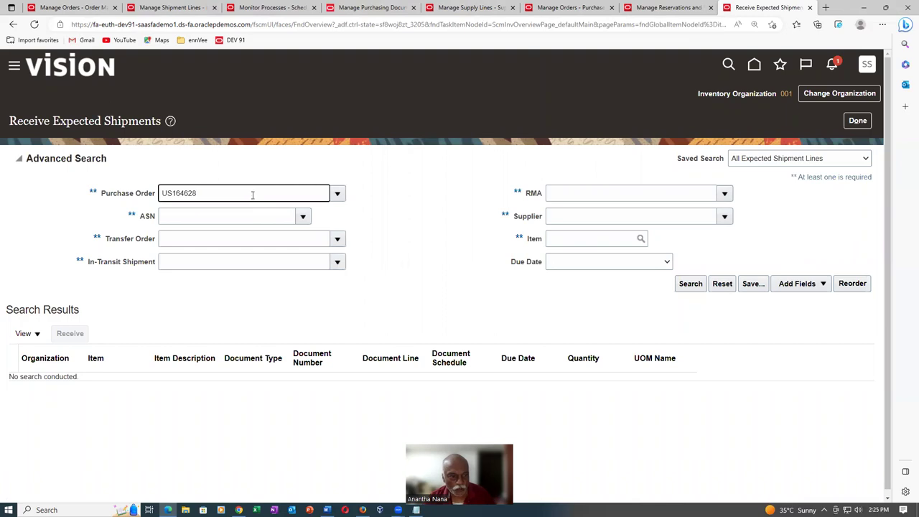
key(Tab)
click(691, 284)
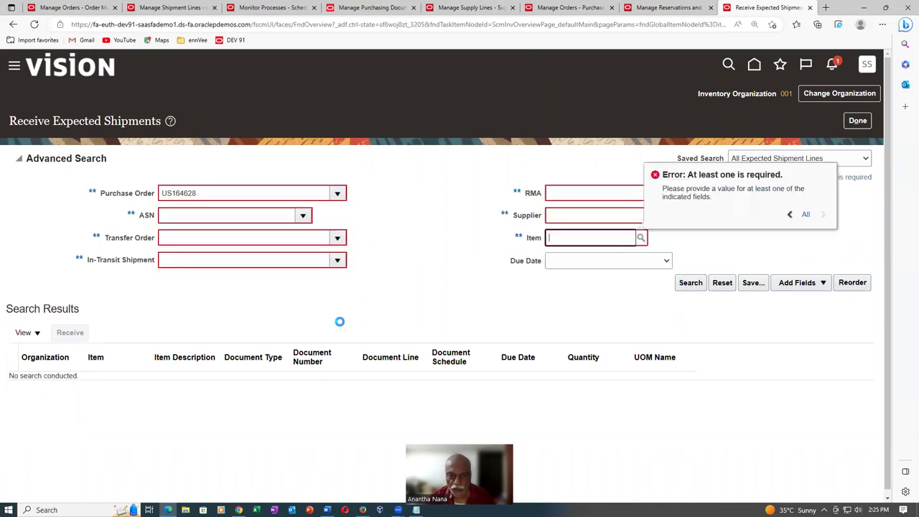
click(691, 285)
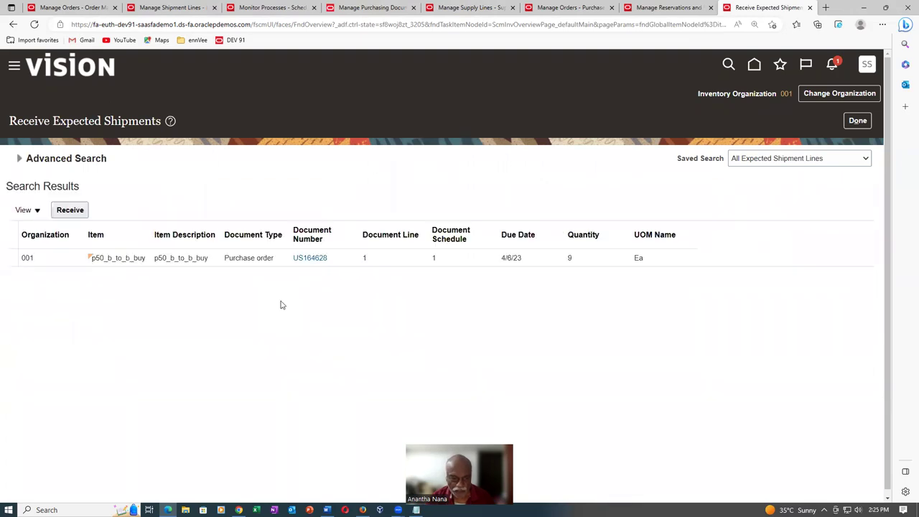
Receive the p50_b_to_b_buy purchase order line, filling in the full receipt quantity of 9 Ea and choosing a subinventory.
click(14, 257)
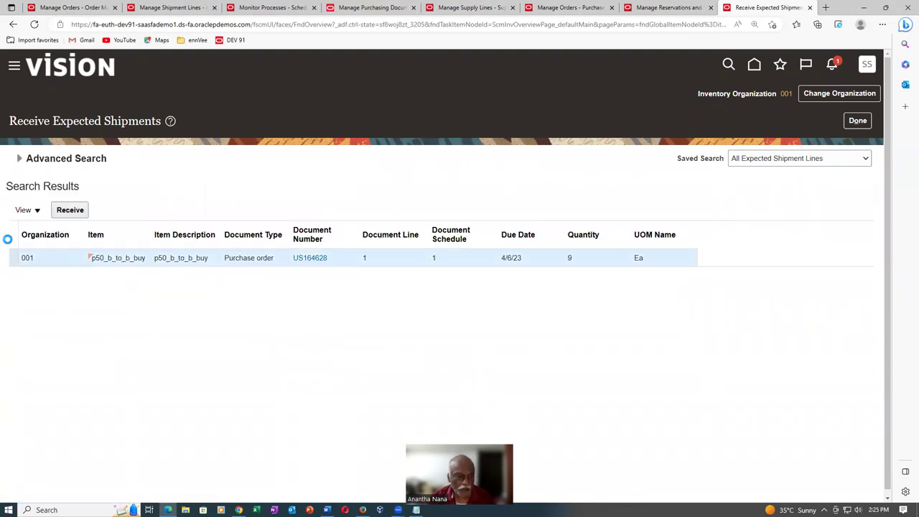
click(69, 211)
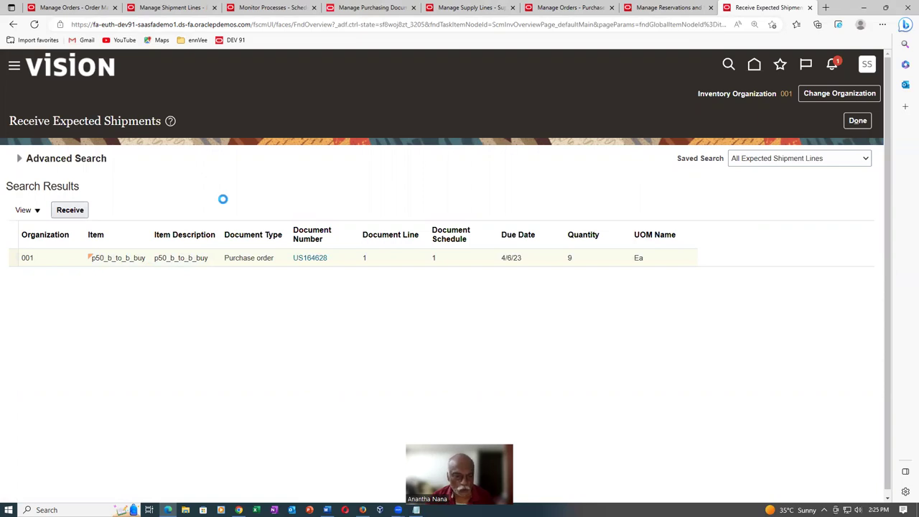
click(223, 168)
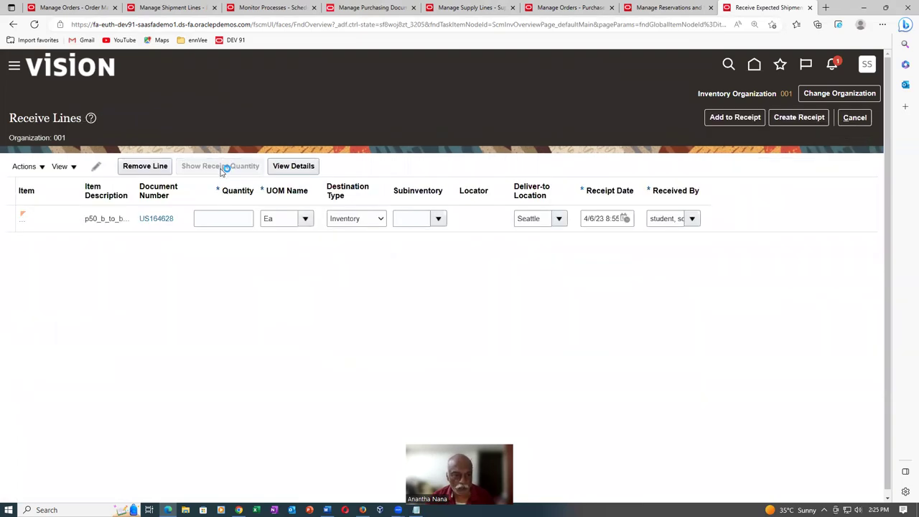
click(438, 220)
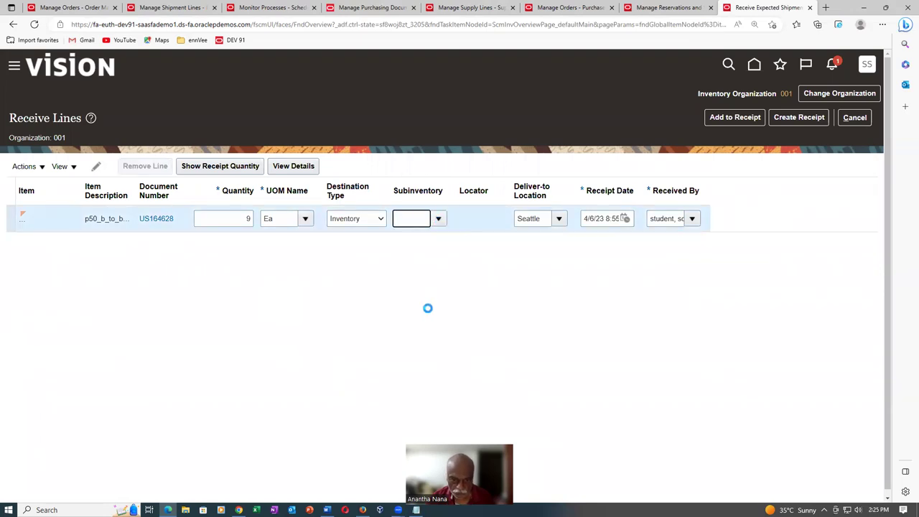
click(429, 311)
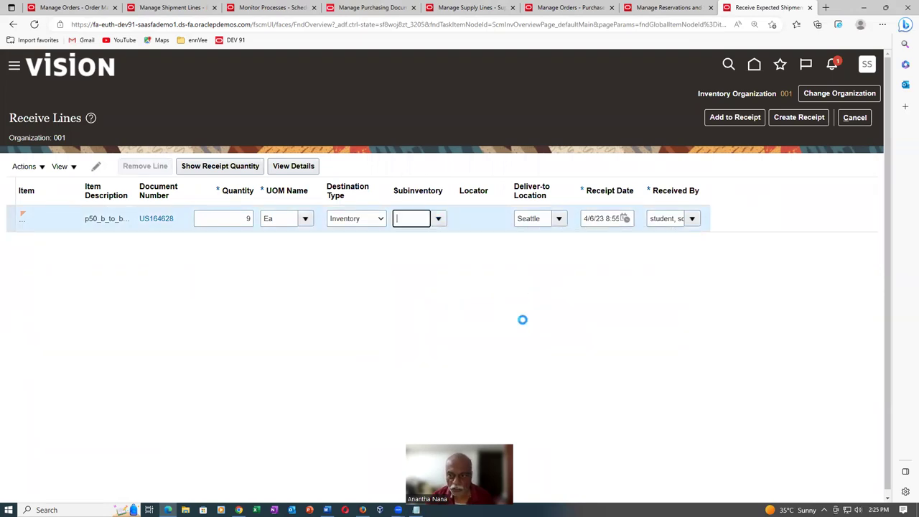
Create and submit the receipt for the 9 units of p50_b_to_b_buy.
click(810, 118)
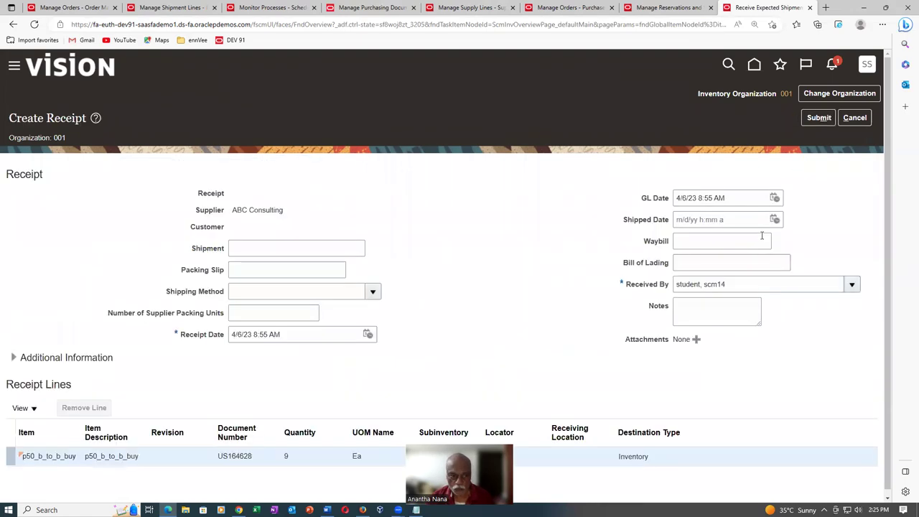
click(819, 118)
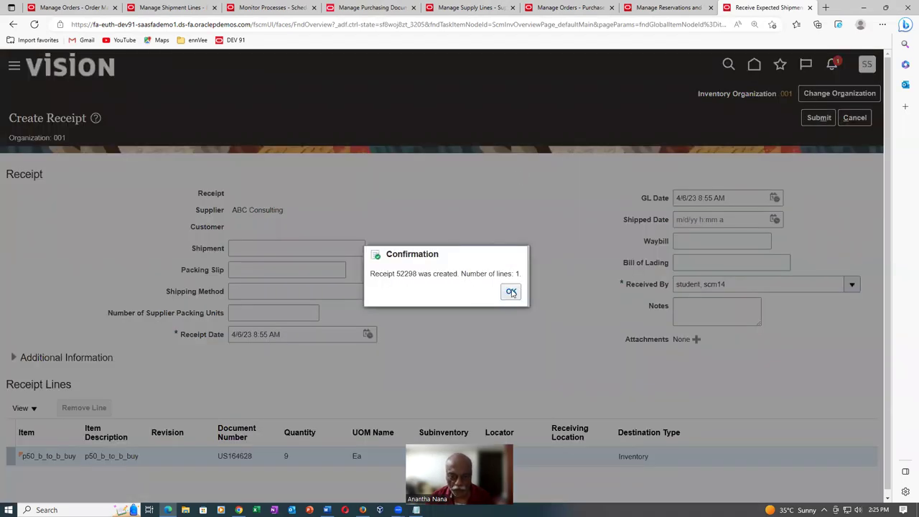
click(512, 292)
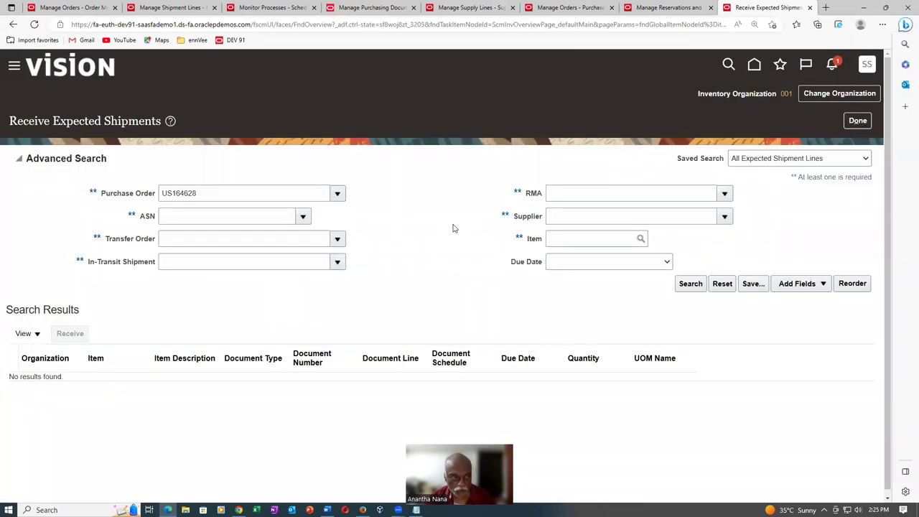
Autocreate a shipment for the backordered 9-unit p50_b_to_b_buy line in Manage Shipment Lines.
click(171, 8)
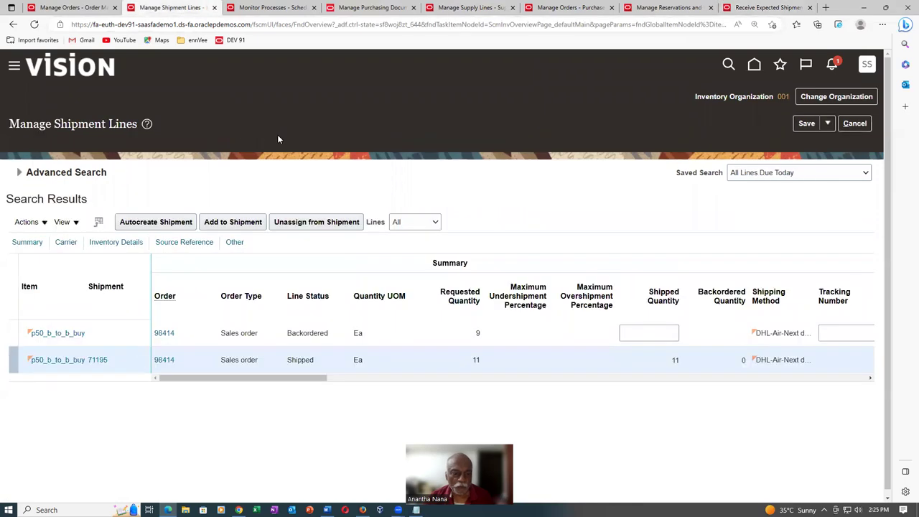
click(388, 339)
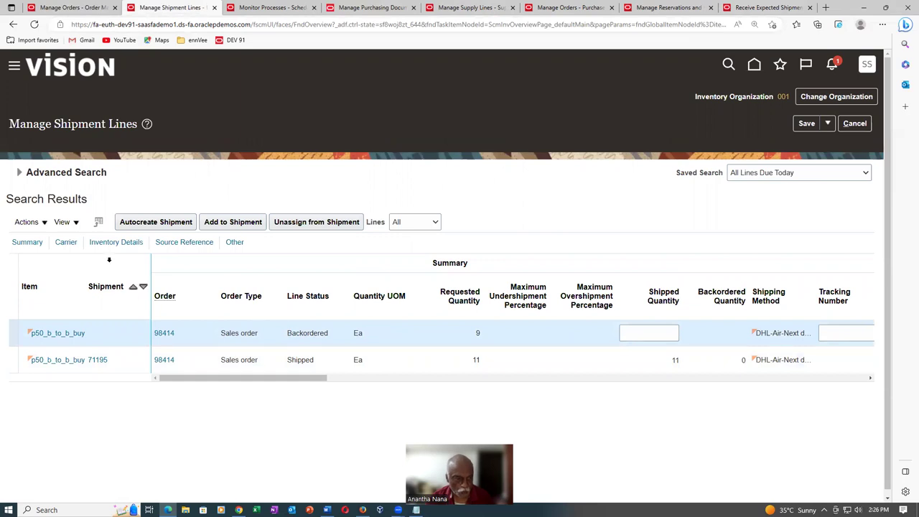
click(157, 224)
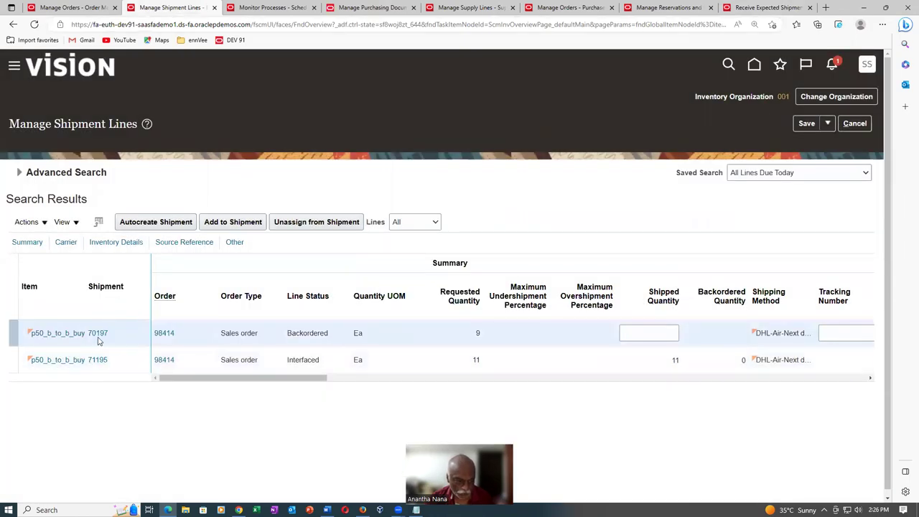
Open the shipment created for the backordered line and pick release it.
click(98, 333)
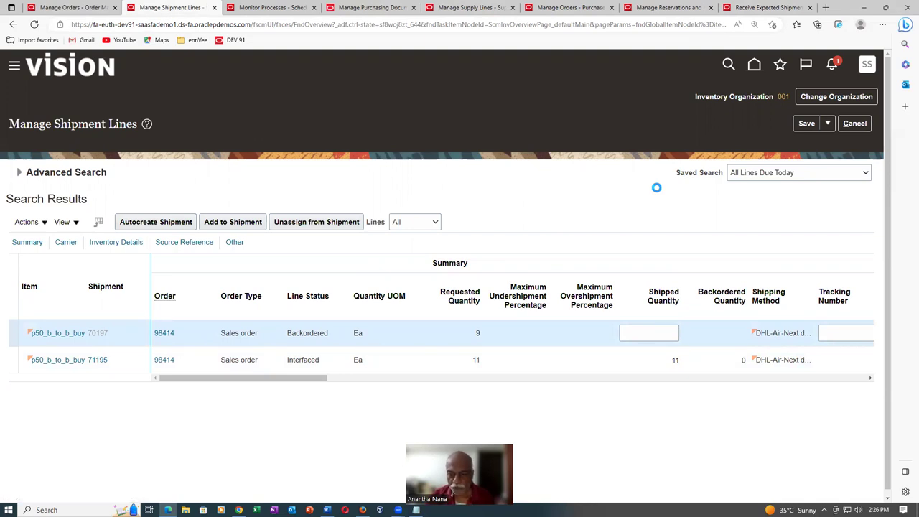
click(758, 124)
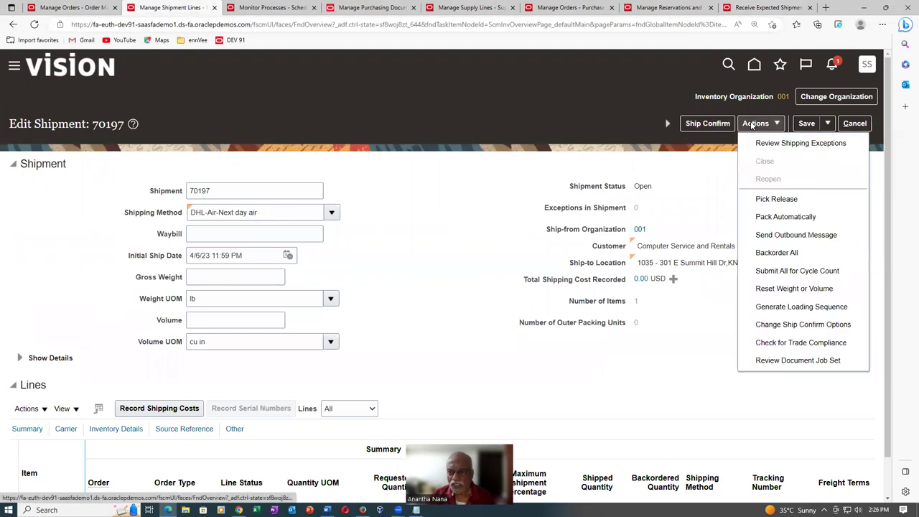
click(777, 200)
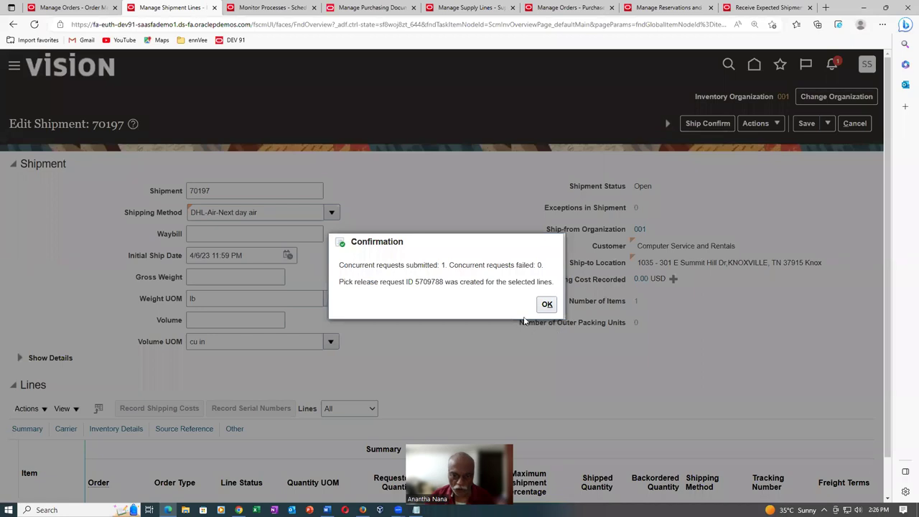
click(548, 305)
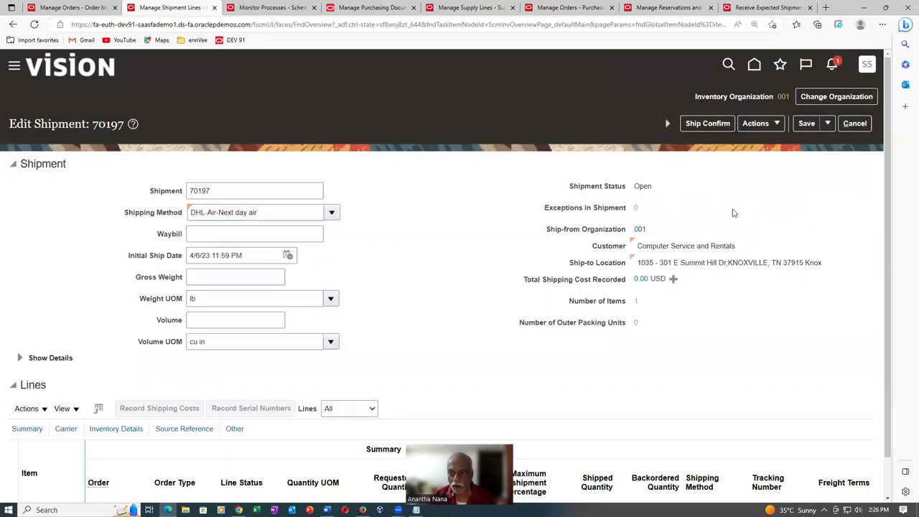
Save and close the shipment, then rerun the shipment line search to check the 9-unit line's status.
click(828, 124)
click(828, 143)
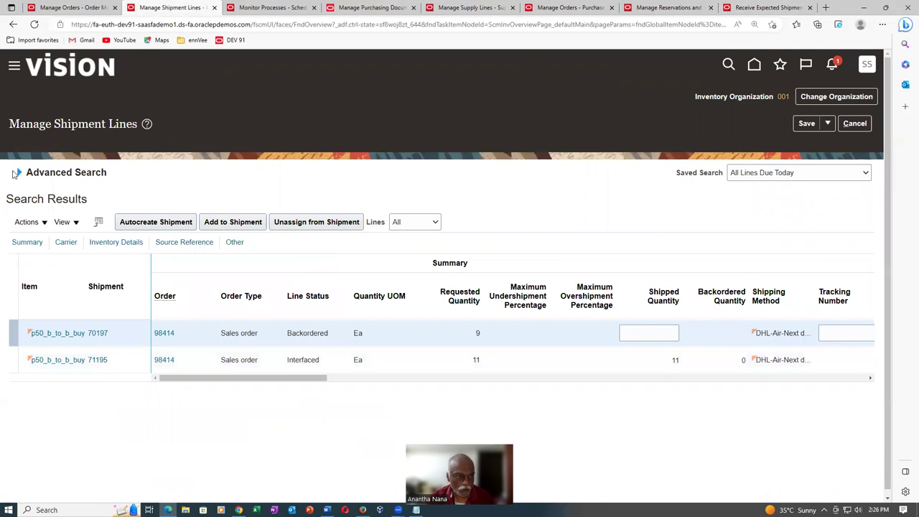
click(20, 173)
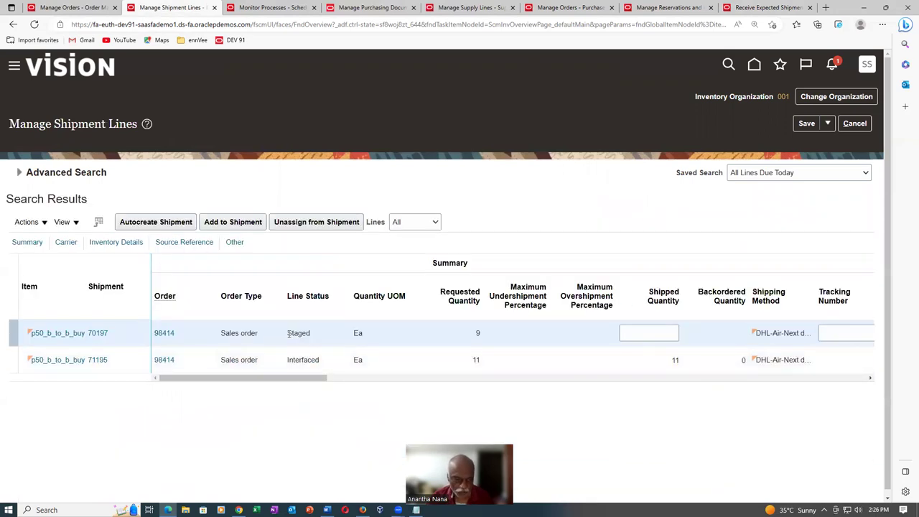
Open the shipment of the staged 9-unit p50_b_to_b_buy line and ship confirm it, accepting the weight and volume warnings.
click(97, 333)
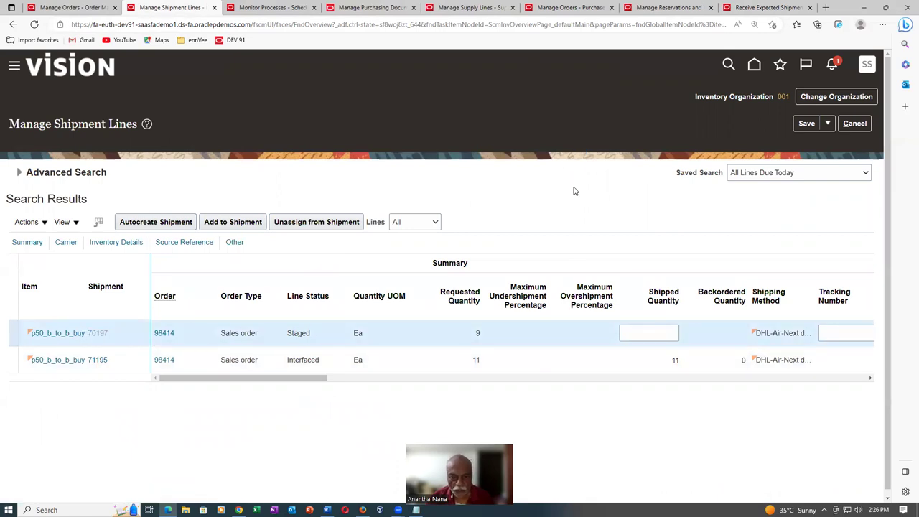
click(694, 127)
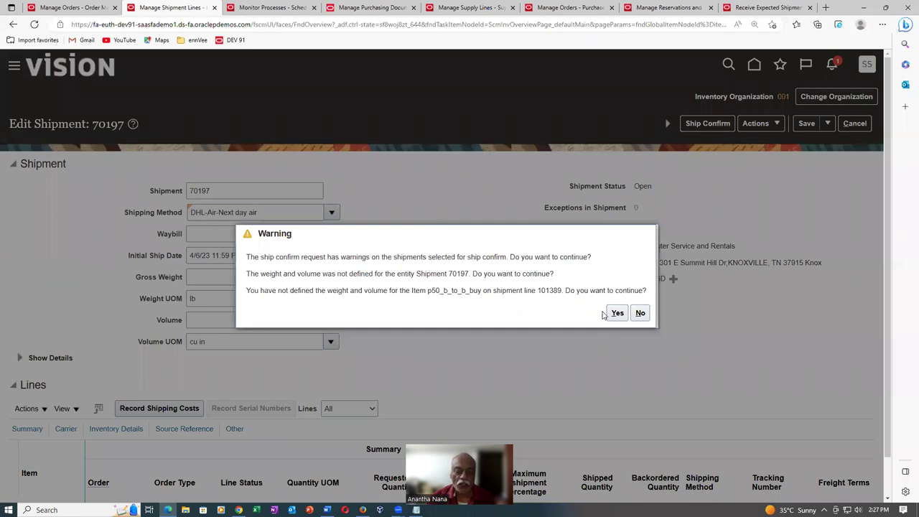
click(617, 313)
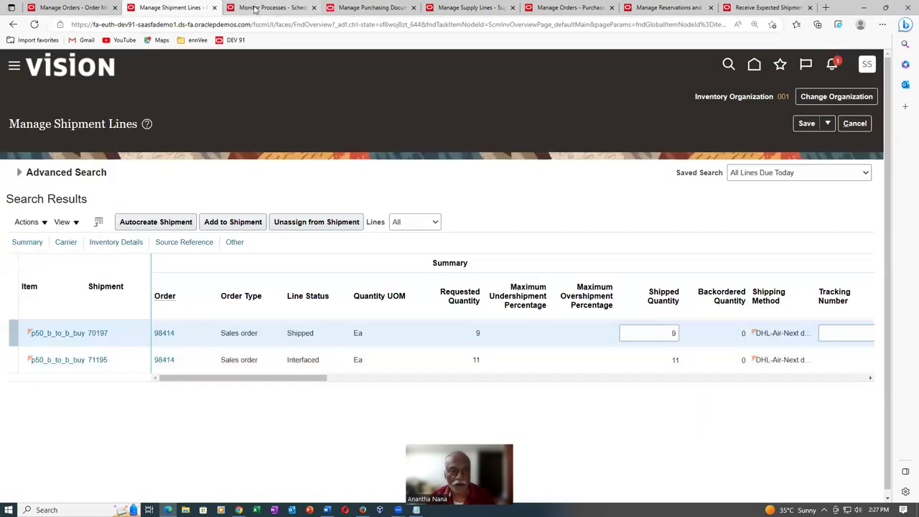
Monitor the scheduled processes started by the ship confirm, refreshing the list to follow their statuses.
click(273, 8)
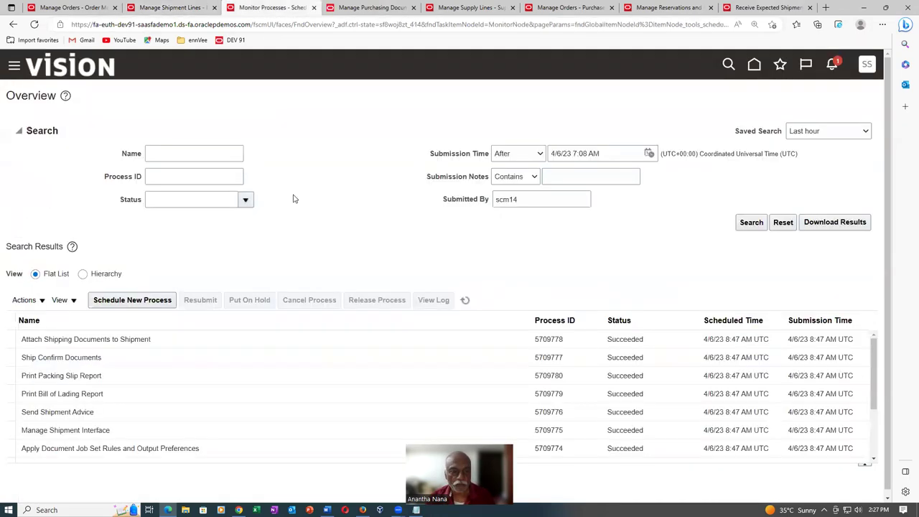
click(466, 304)
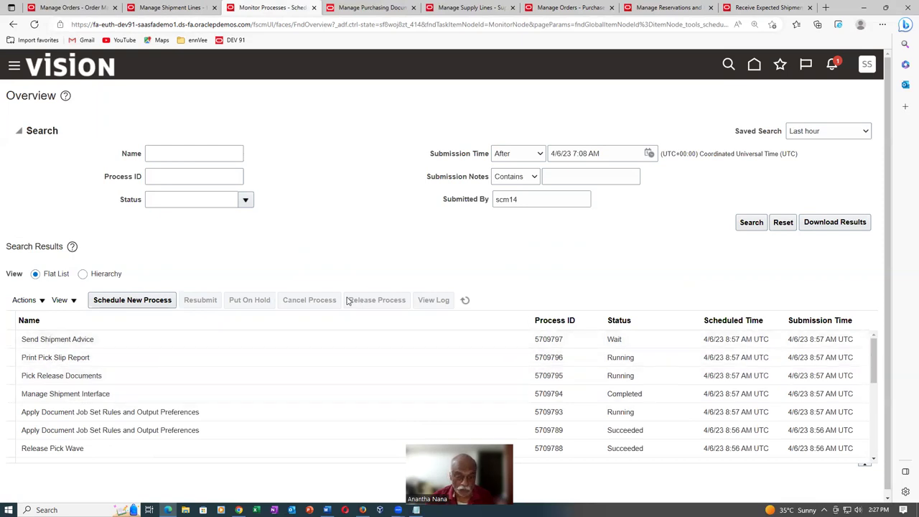
click(466, 302)
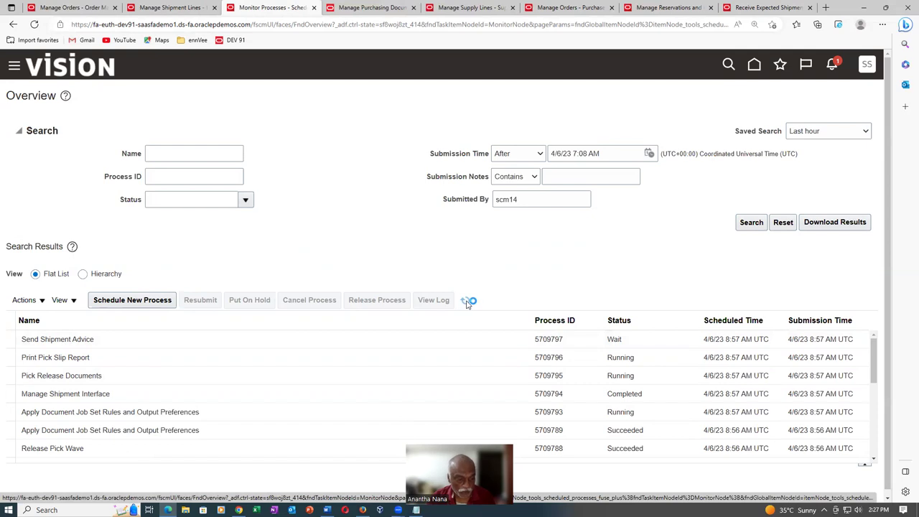
click(469, 301)
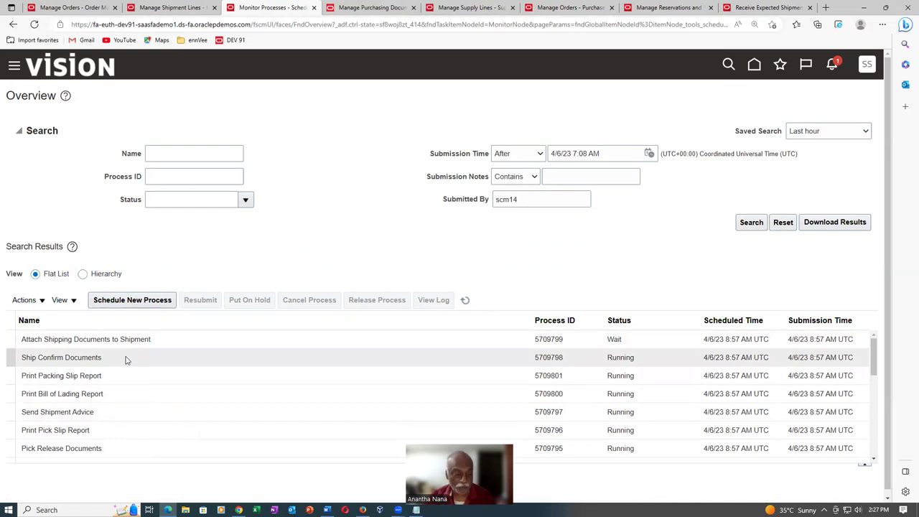
click(465, 302)
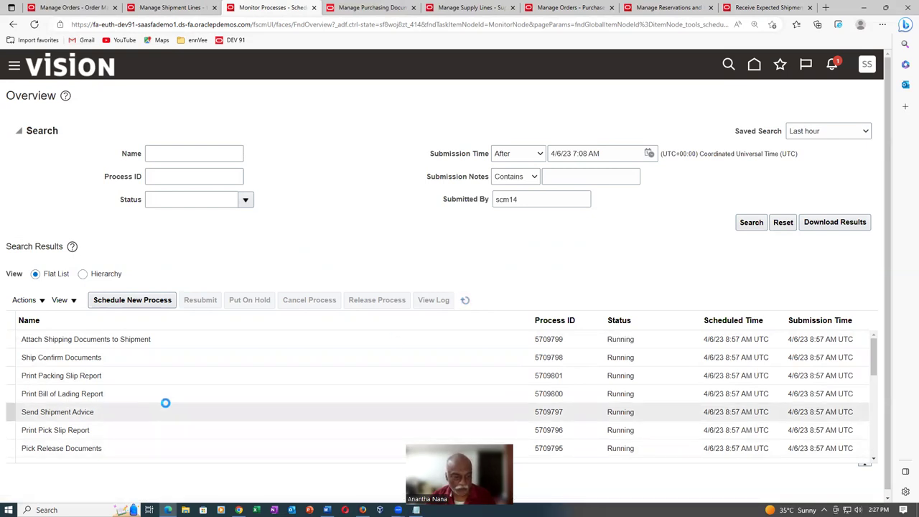
click(465, 301)
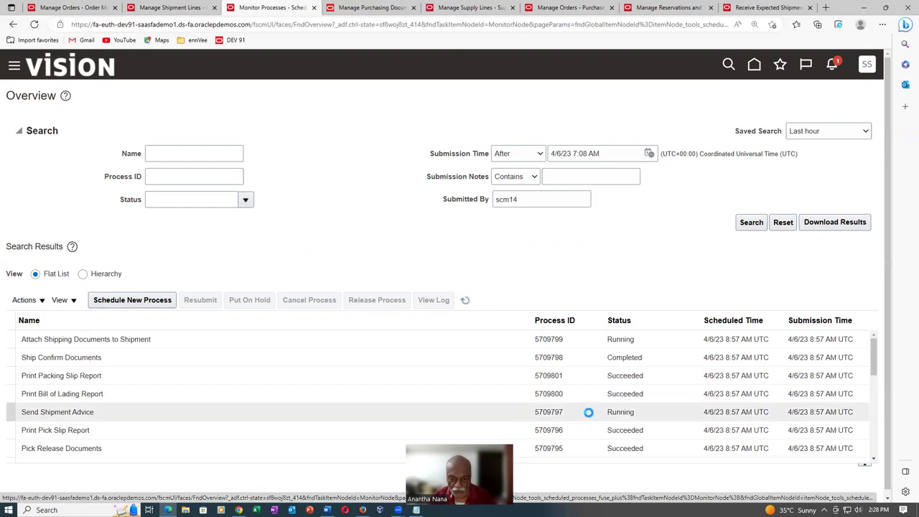
click(465, 301)
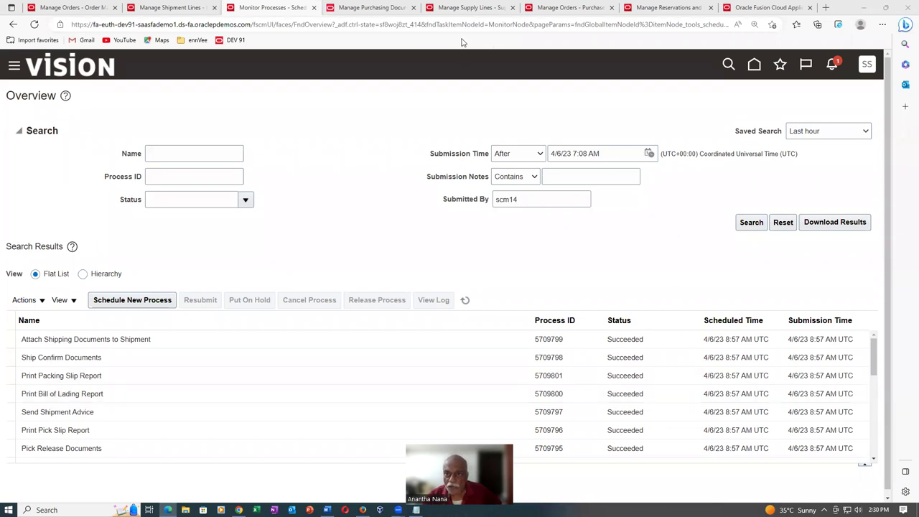
Rerun the Manage Reservations and Picks search for item p50_b_to_b_buy to check for remaining reservations.
key(ctrl+7)
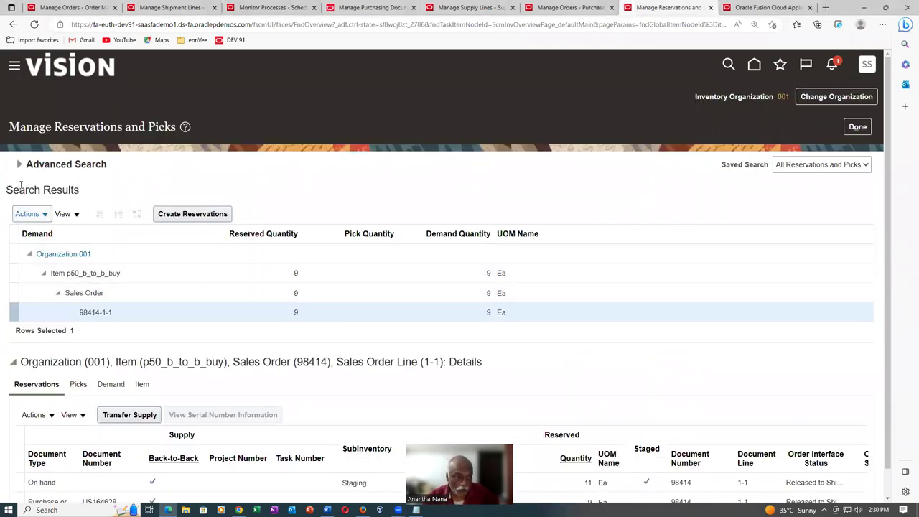
click(19, 165)
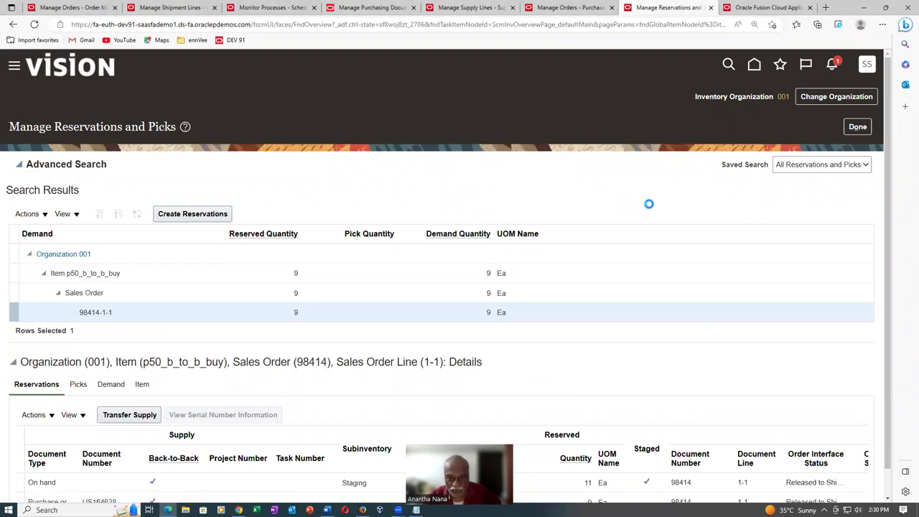
click(691, 289)
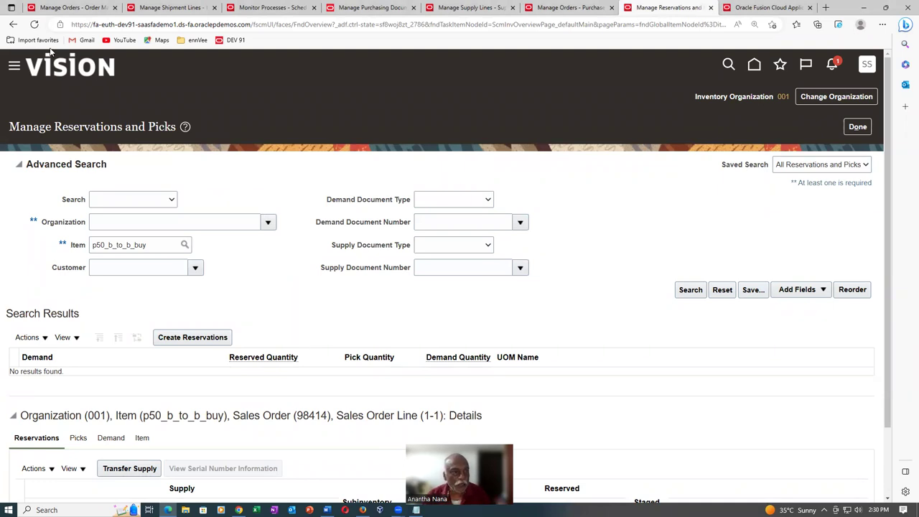
Refresh the sales order in Order Management and check the statuses of fulfillment lines 1-1 and 1-2.
click(68, 7)
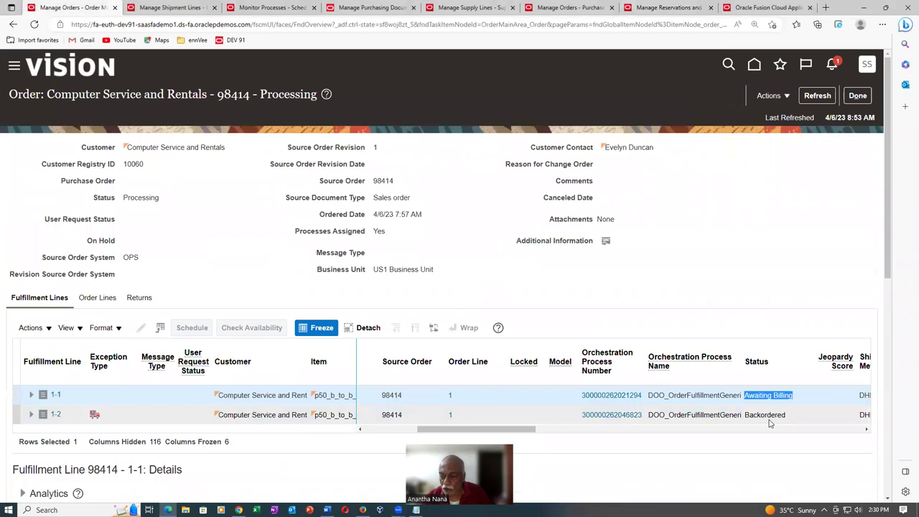
click(825, 98)
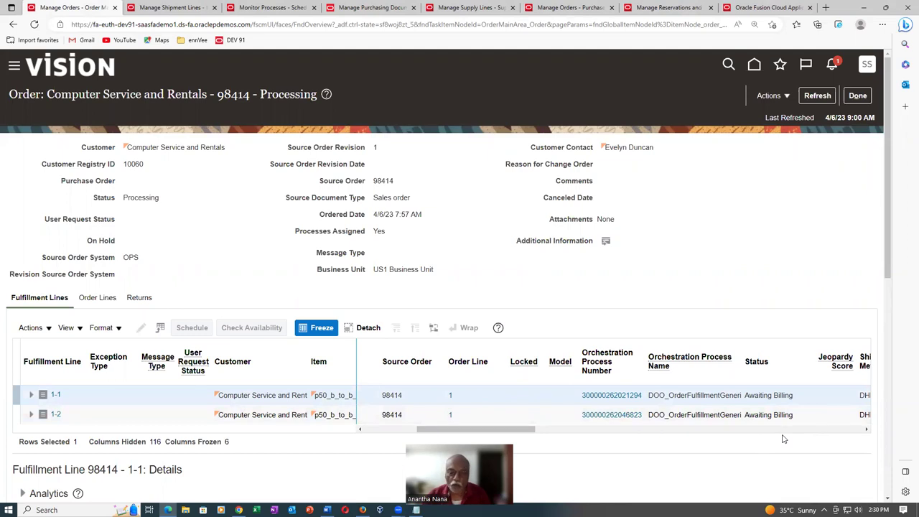
click(273, 8)
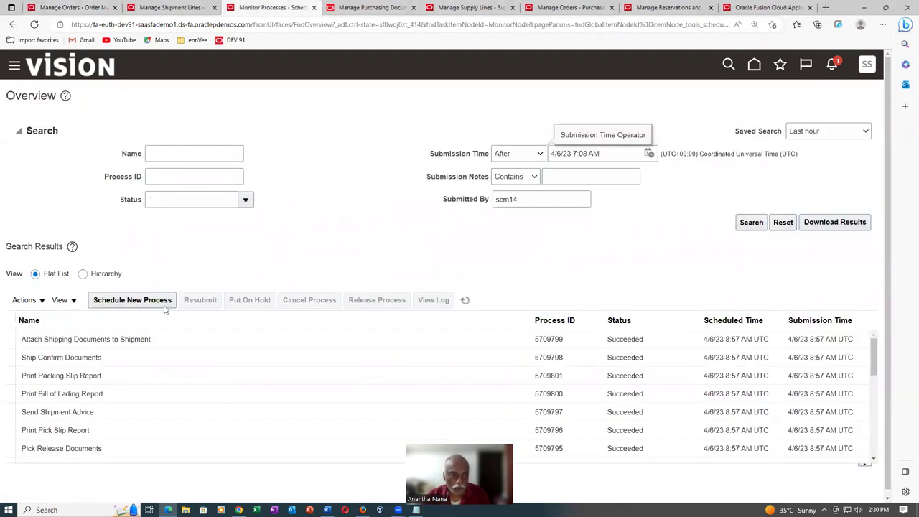
key(ctrl+1)
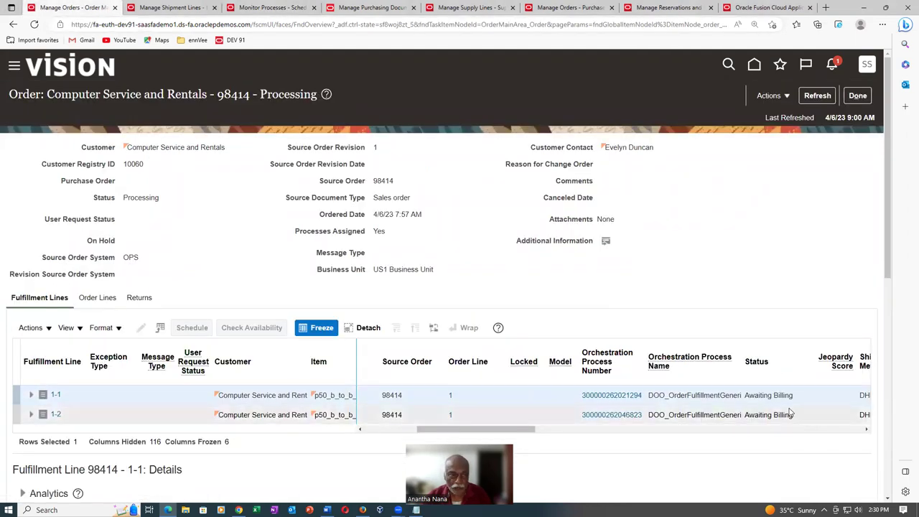
Start a new scheduled process for the Import AutoInvoice job and open its process details.
click(266, 8)
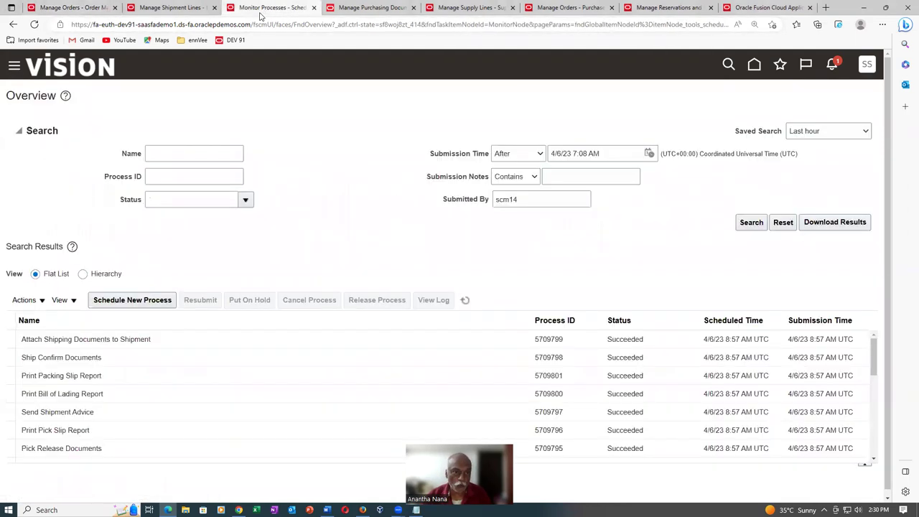
click(132, 300)
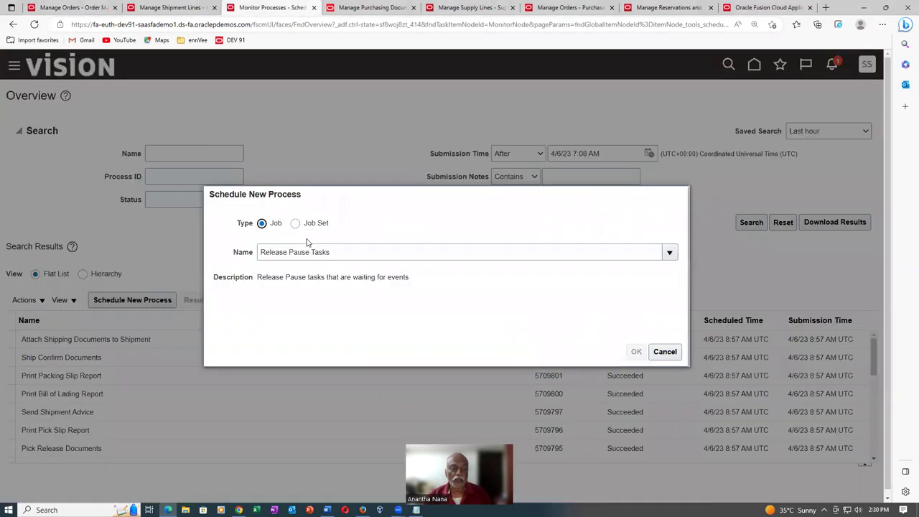
text(I)
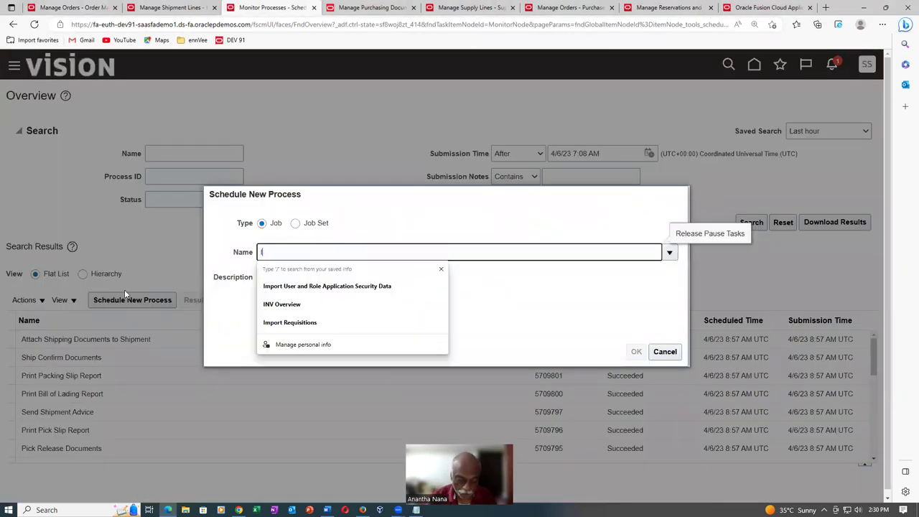
text(mport auto)
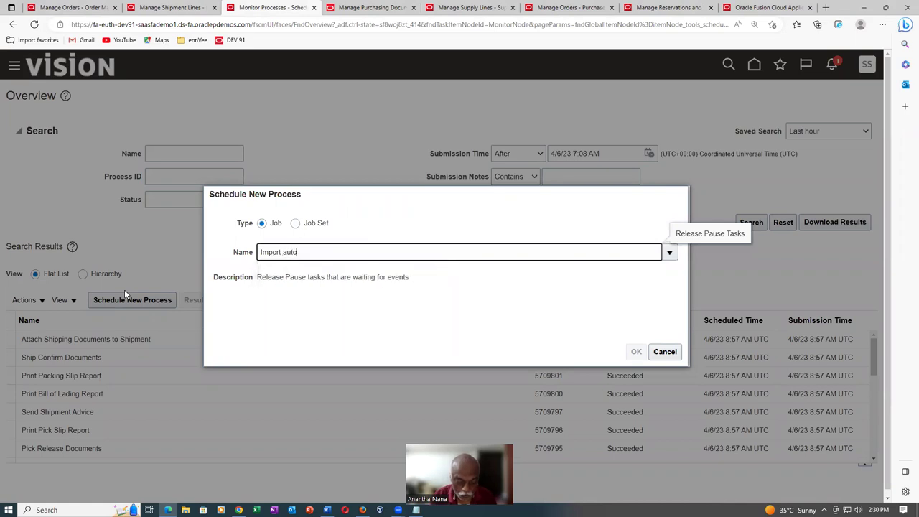
key(Tab)
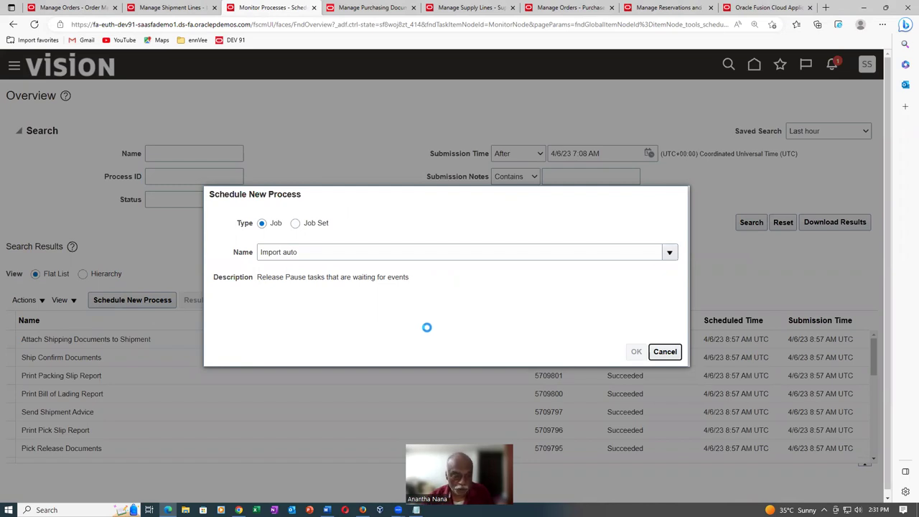
click(346, 314)
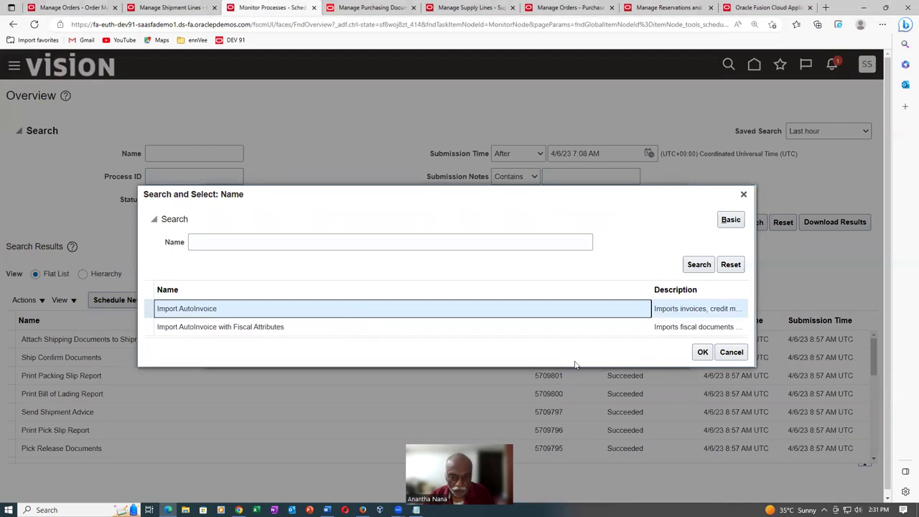
click(702, 352)
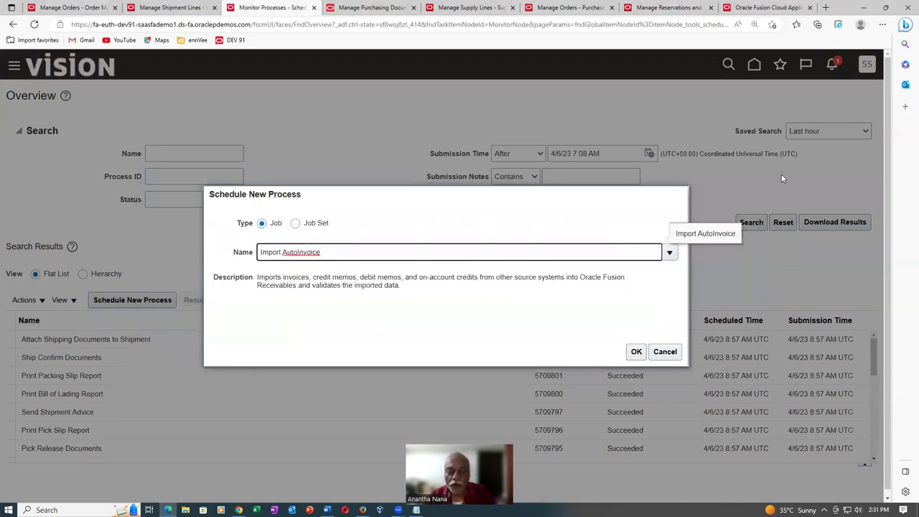
click(635, 352)
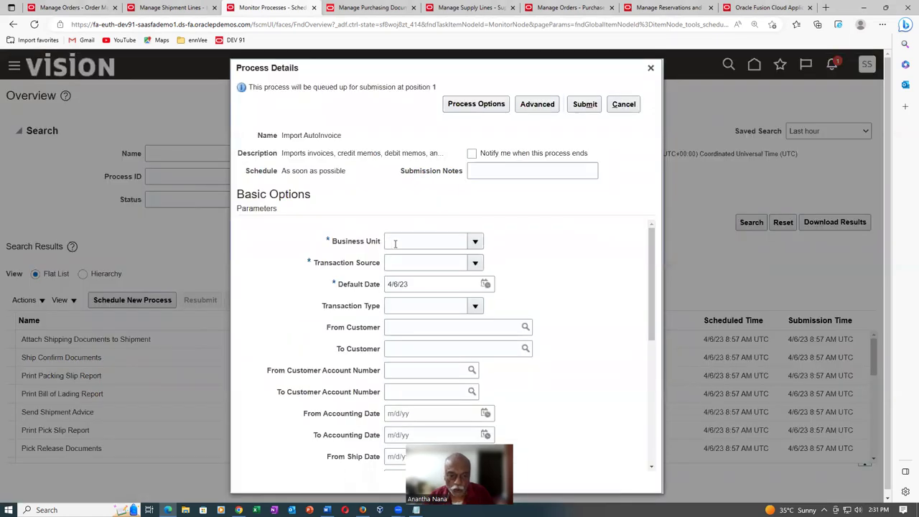
Set the AutoInvoice business unit to US1 Business Unit and the transaction source to Distributed Order Orchestration.
click(396, 242)
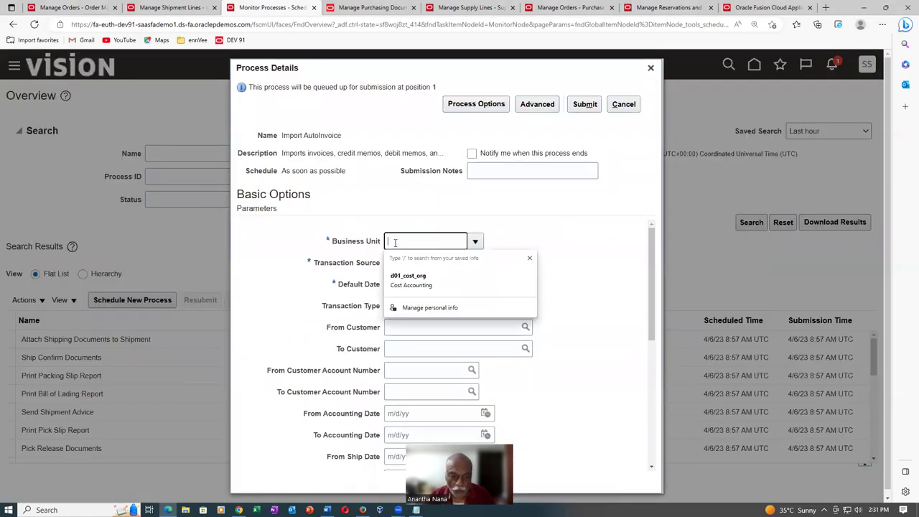
text(US1)
key(Tab)
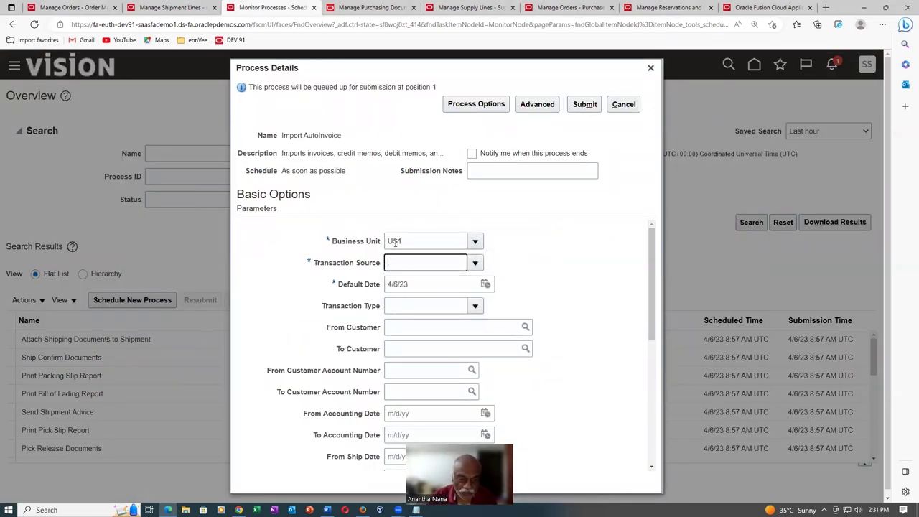
click(473, 264)
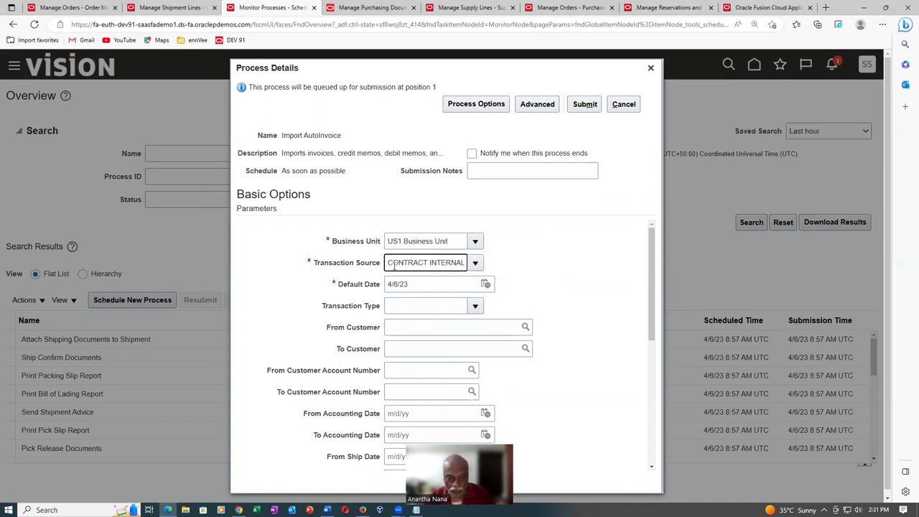
click(523, 375)
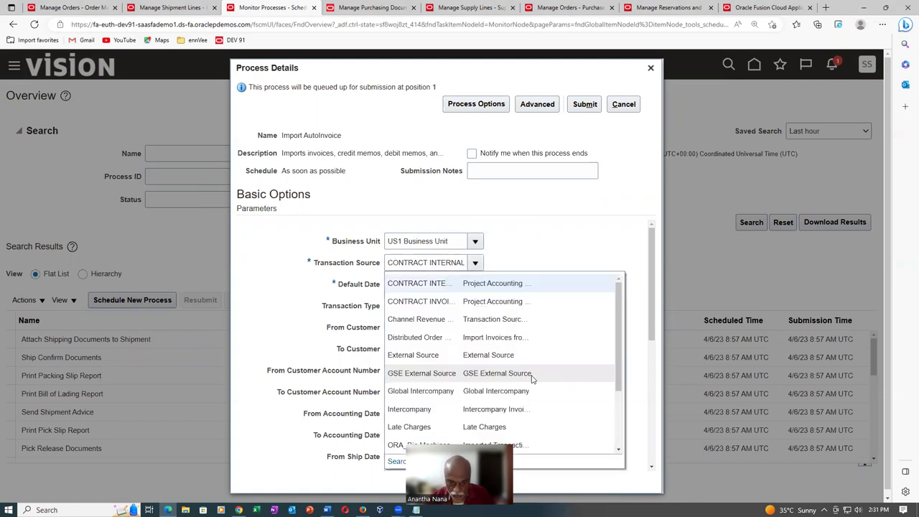
key(Escape)
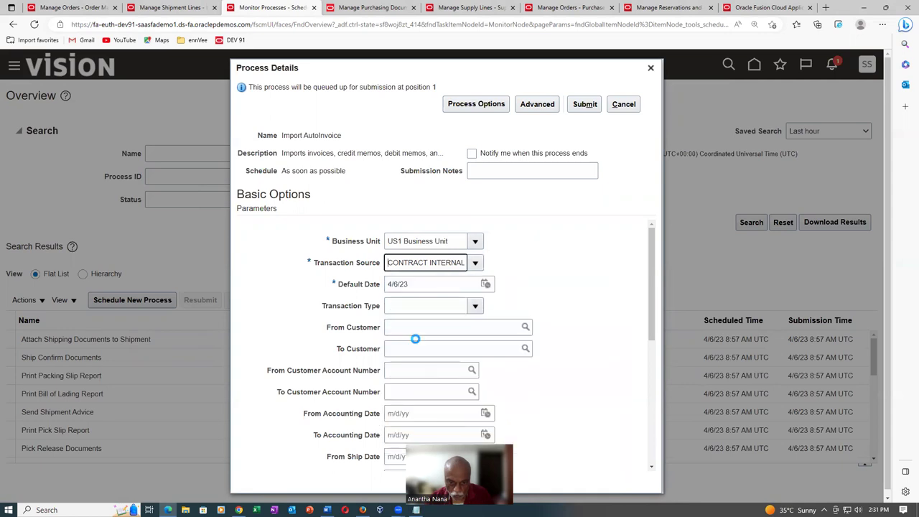
key(Down)
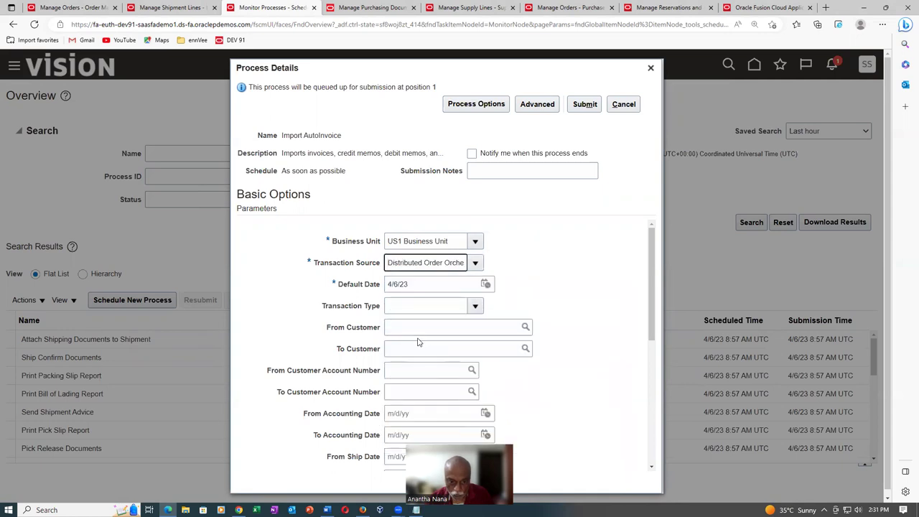
Restrict the AutoInvoice run to the sales order by entering its number as both From and To Sales Order Number.
scroll(660, 319, down, 1)
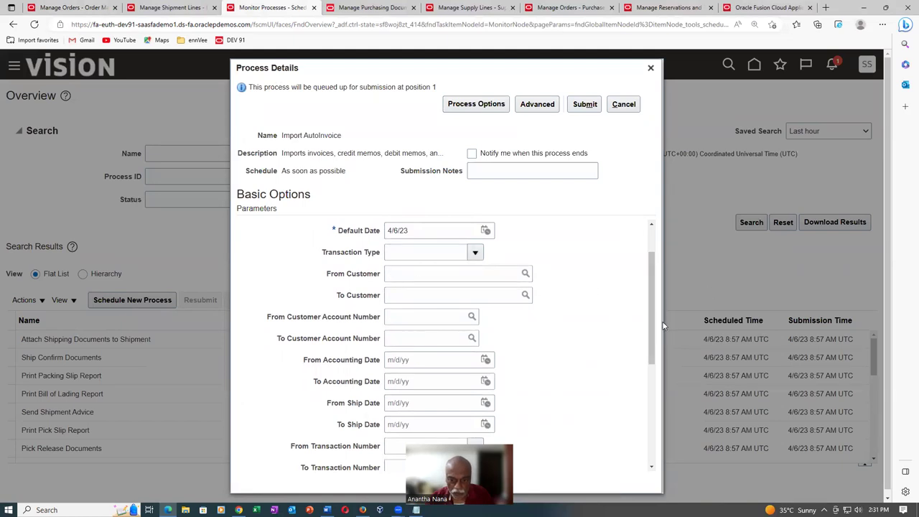
drag(662, 322, 666, 405)
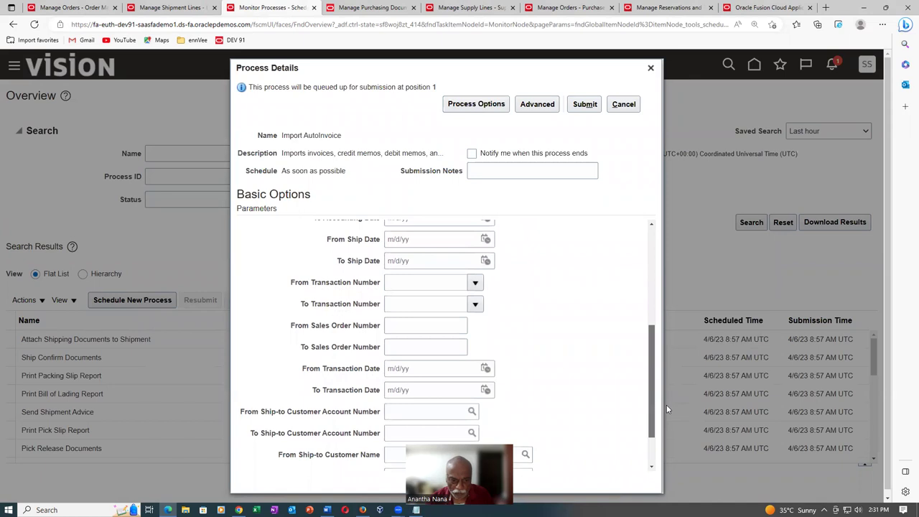
click(401, 328)
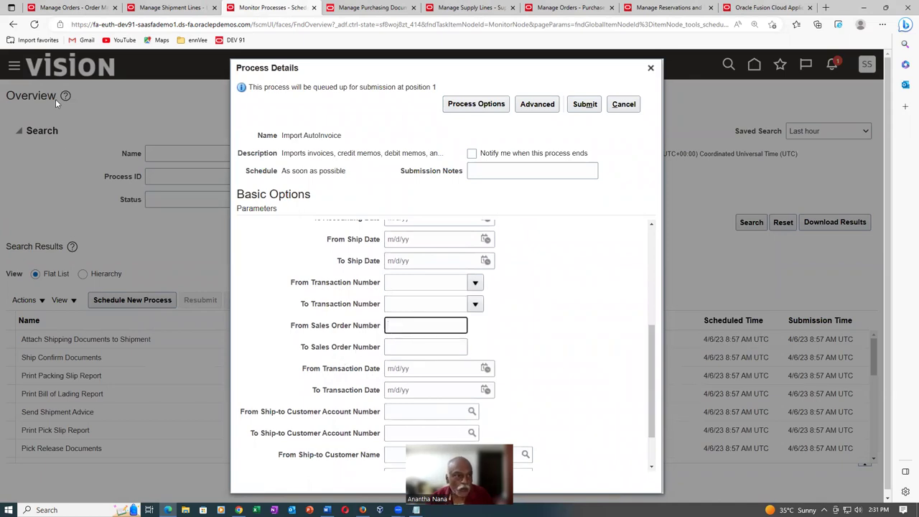
key(ctrl+1)
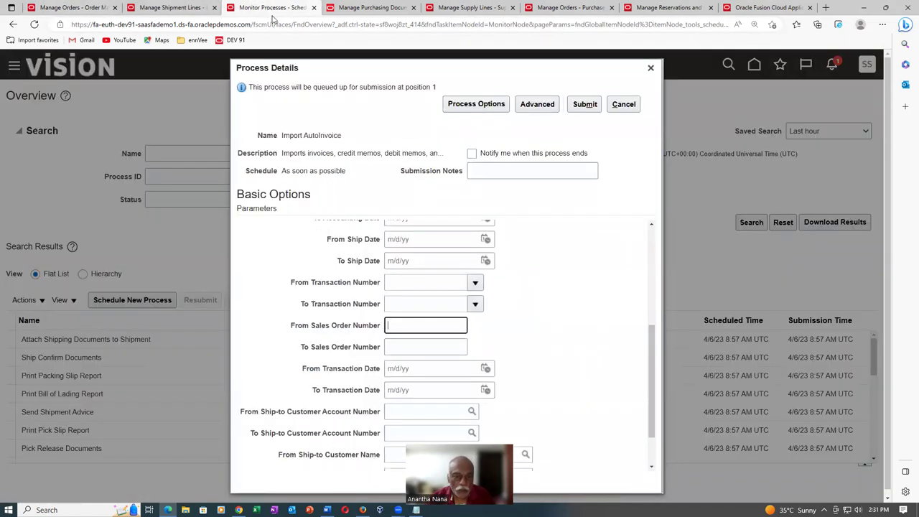
click(271, 9)
text(98414)
key(Tab)
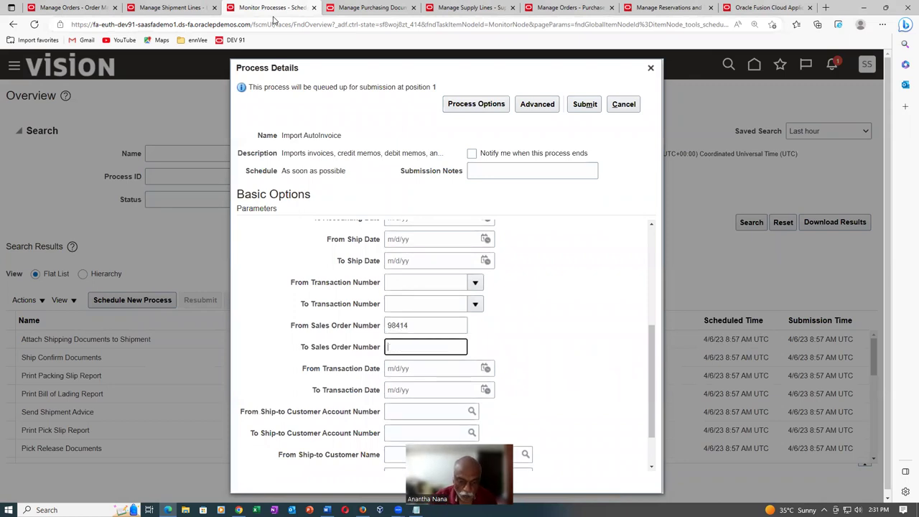
text(98414)
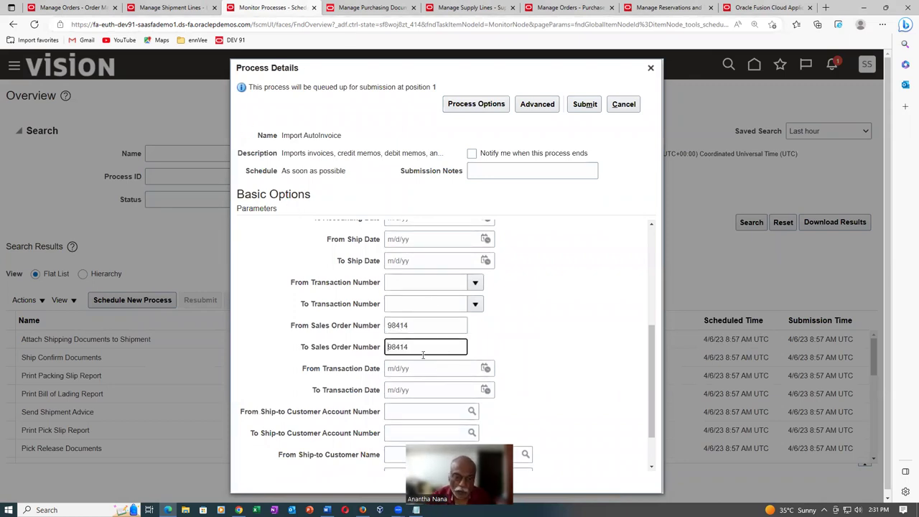
Submit the Import AutoInvoice process, acknowledge the confirmation, and leave the process details.
click(585, 106)
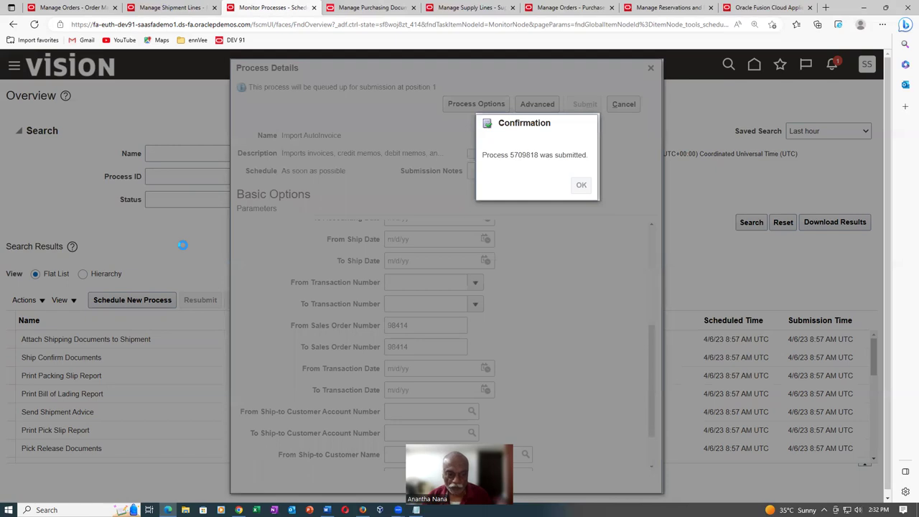
key(Return)
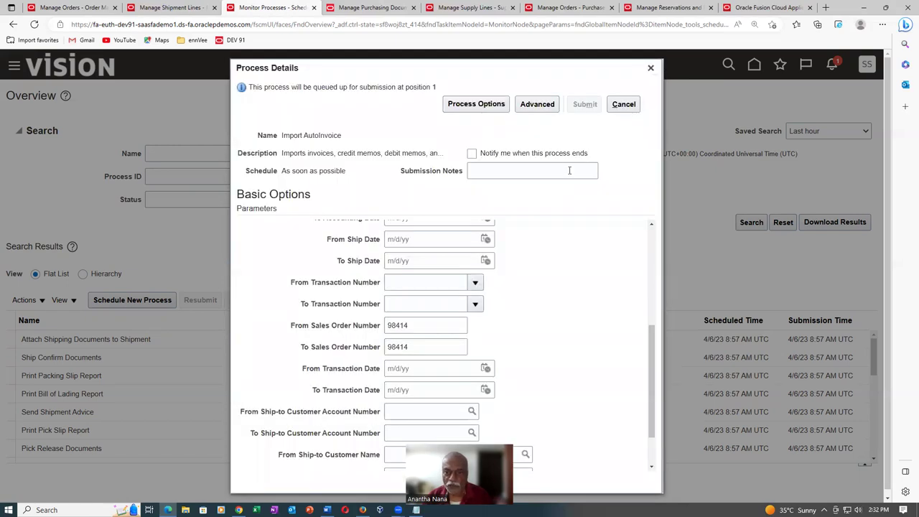
click(651, 68)
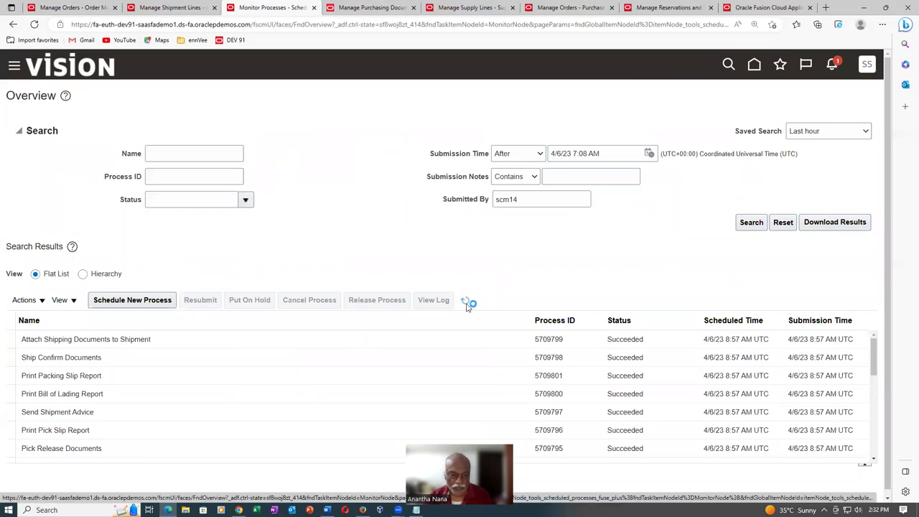
Refresh the scheduled processes list repeatedly to monitor the status of Import AutoInvoice and its follow-on processes.
click(465, 303)
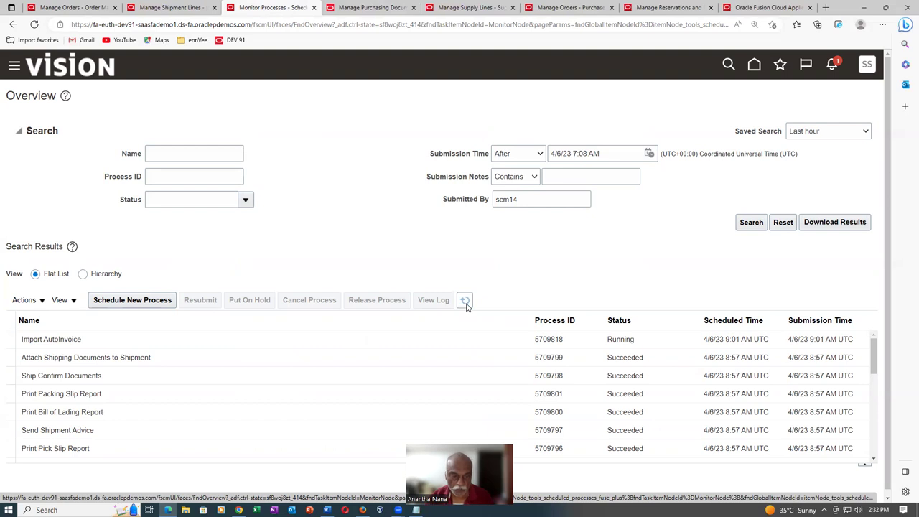
click(466, 305)
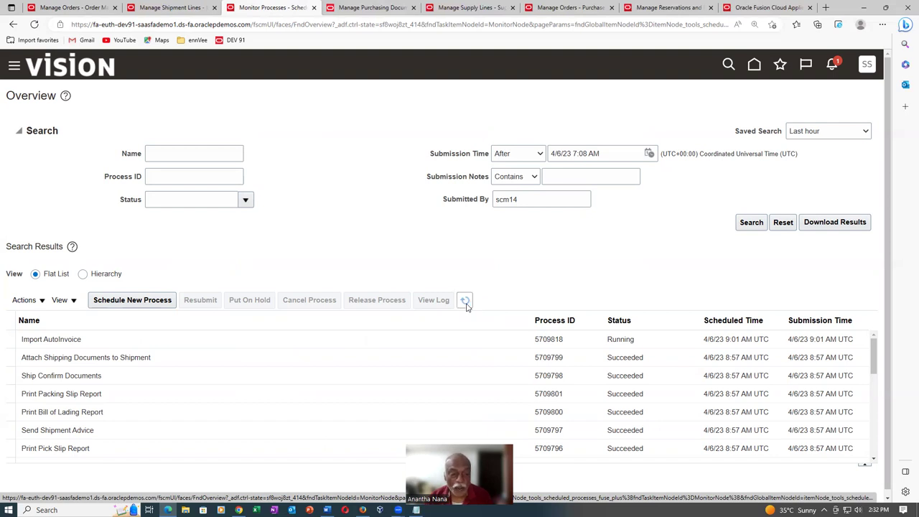
click(467, 304)
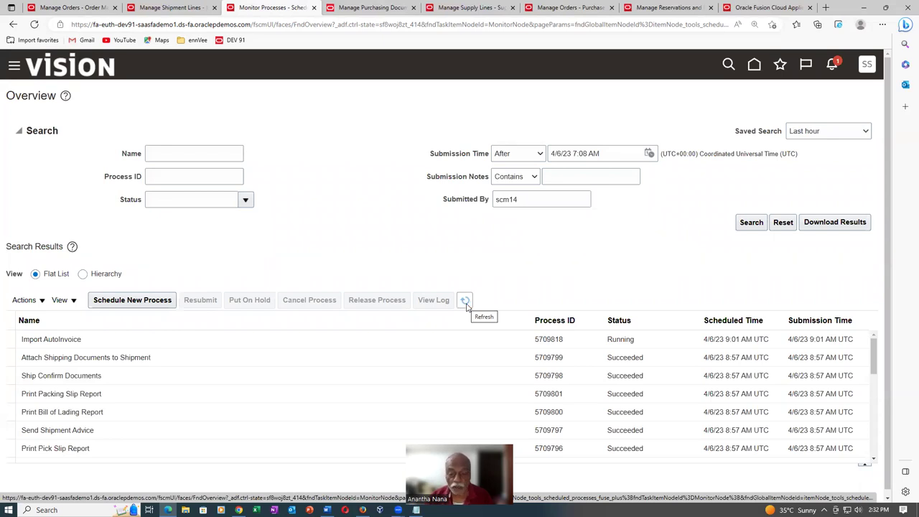
click(466, 304)
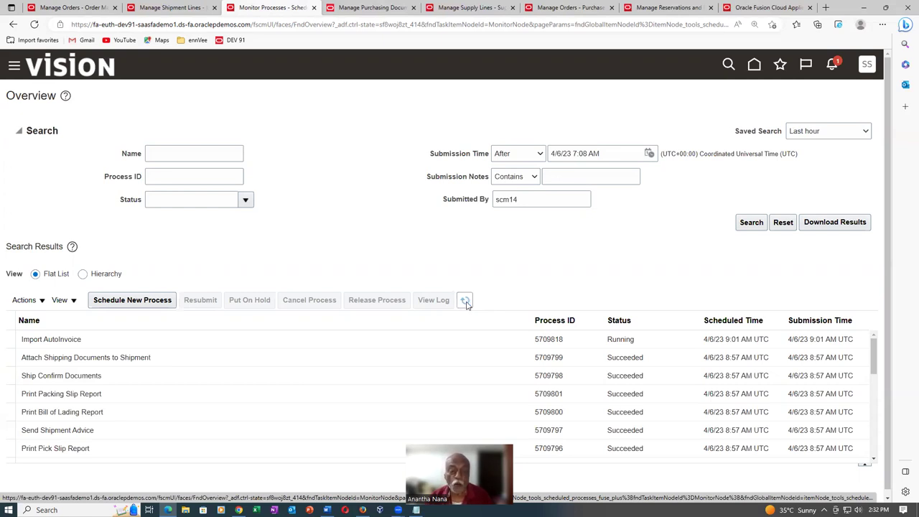
click(466, 302)
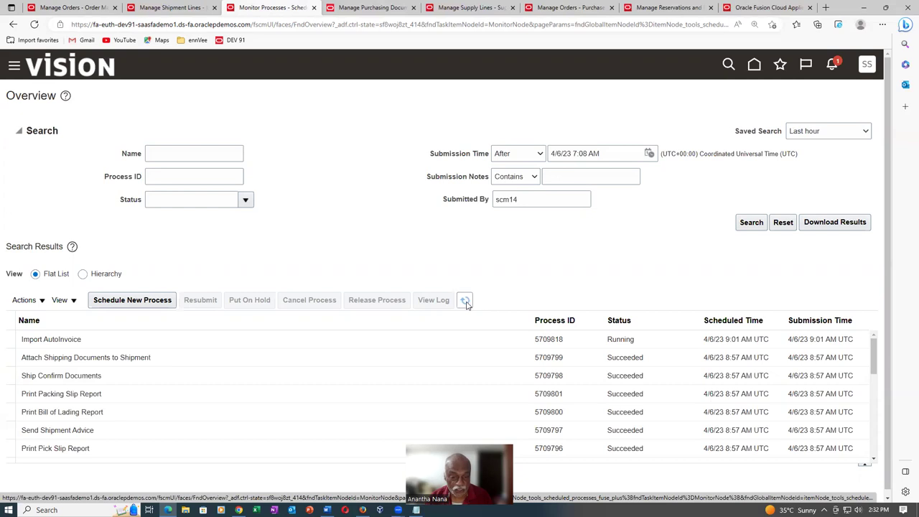
click(465, 301)
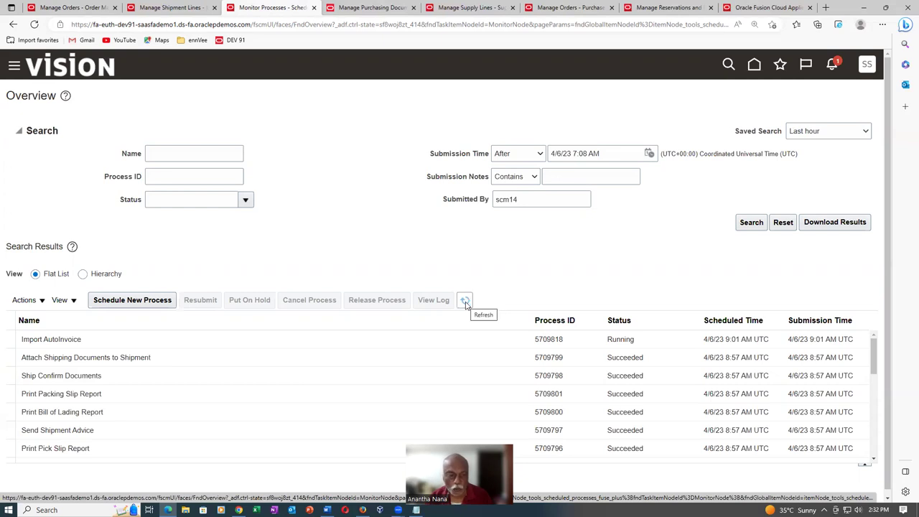
click(466, 302)
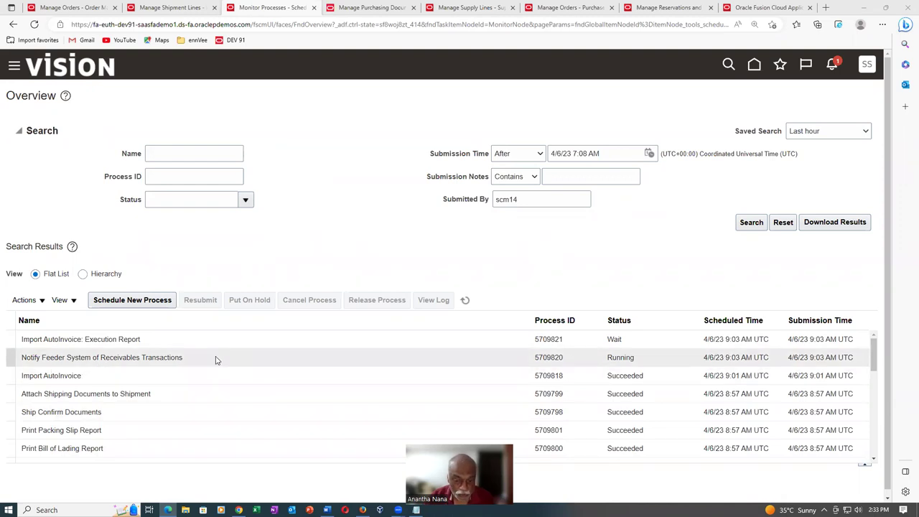
click(467, 301)
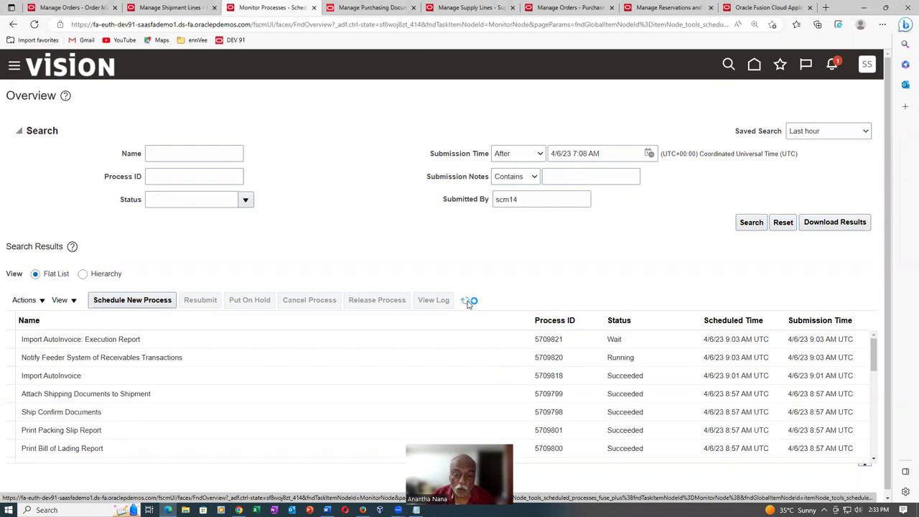
Return to the sales order's order lines in Order Management and refresh repeatedly to check the billing status of both lines.
key(ctrl+1)
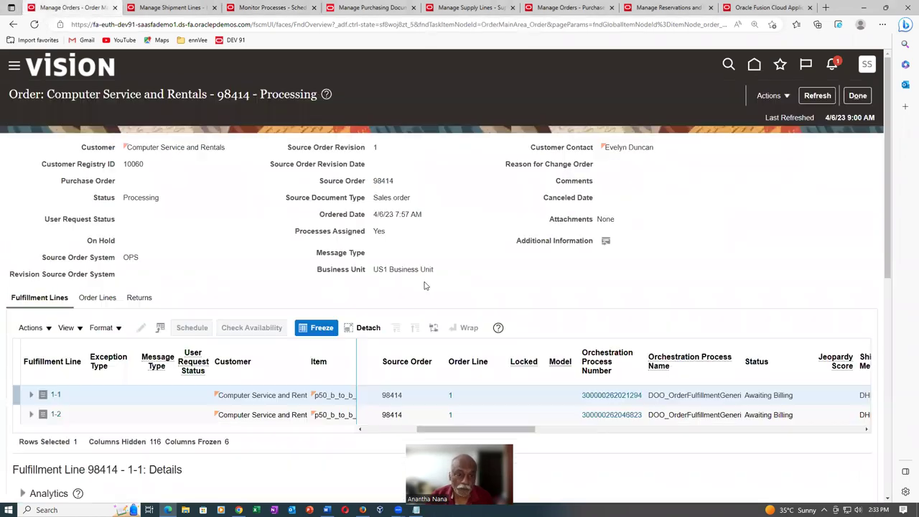
click(859, 95)
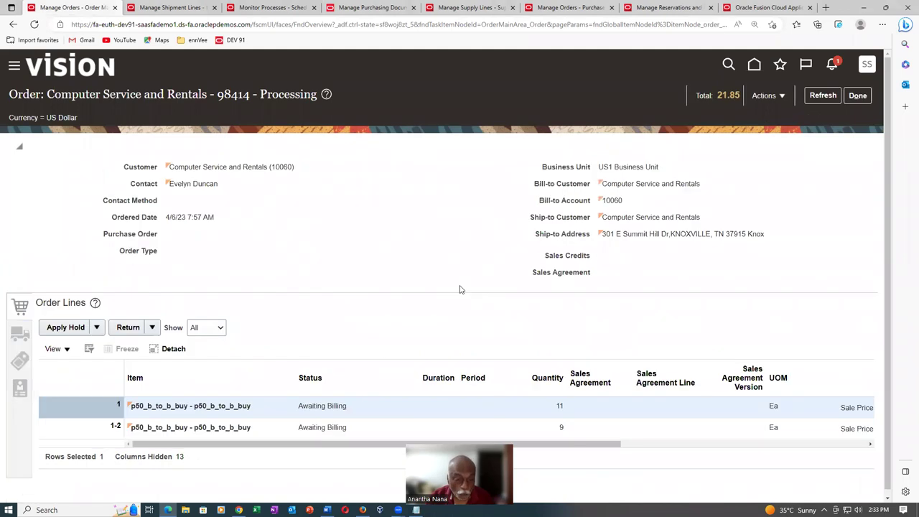
click(829, 97)
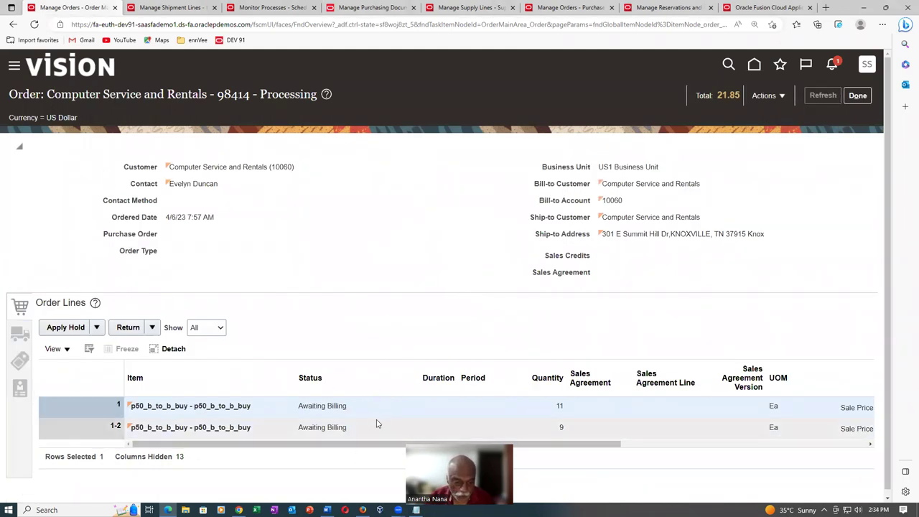
click(829, 97)
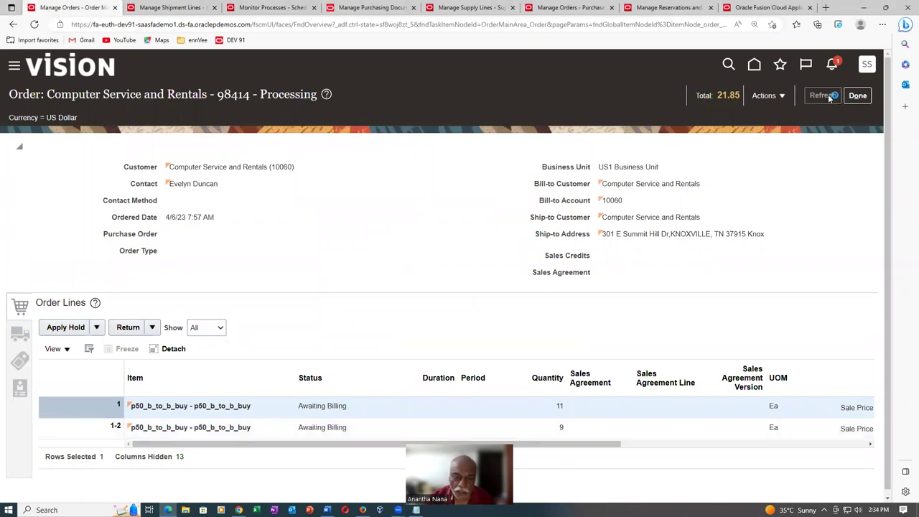
click(830, 97)
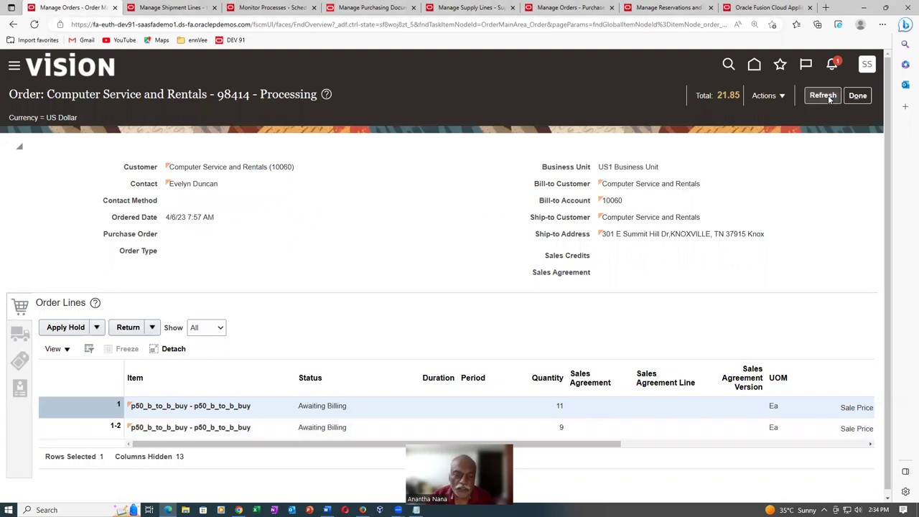
click(829, 95)
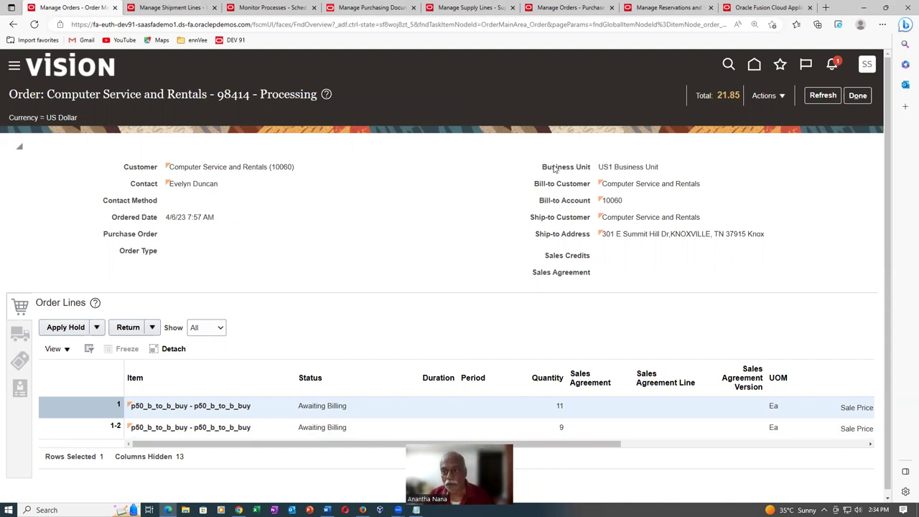
click(823, 95)
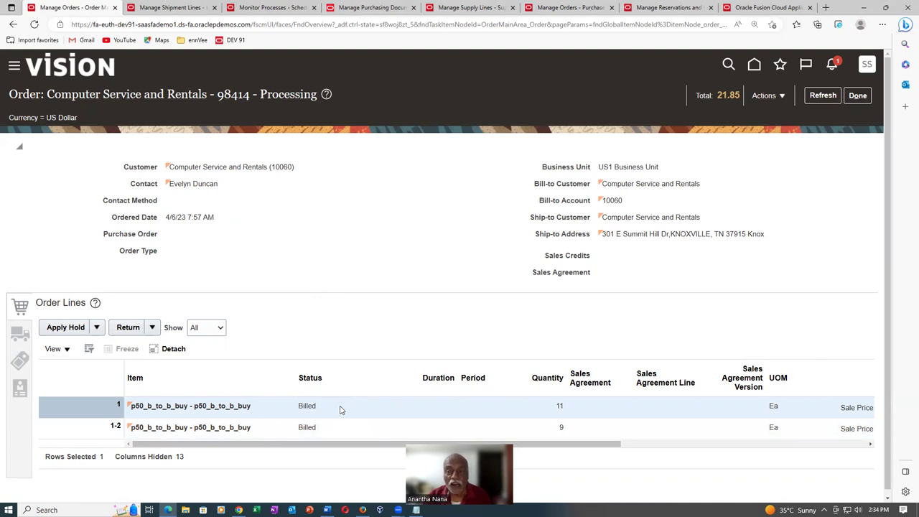
click(824, 96)
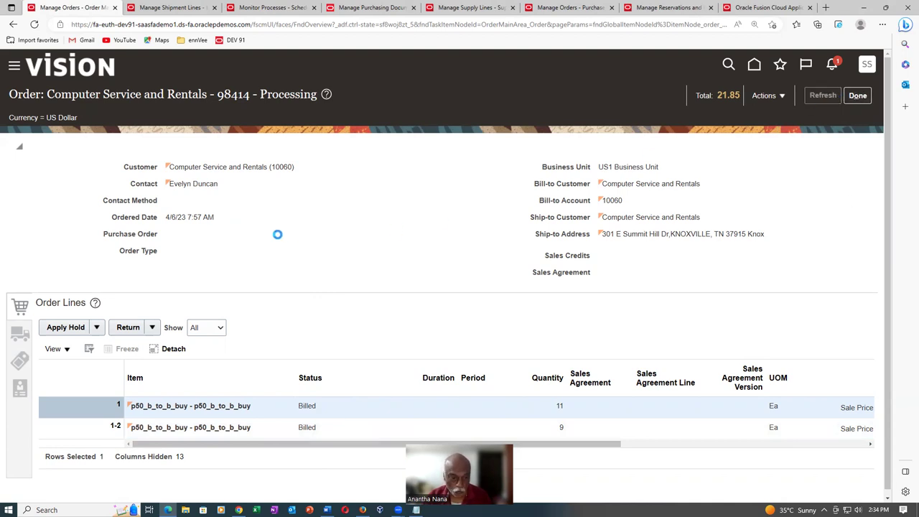
click(833, 97)
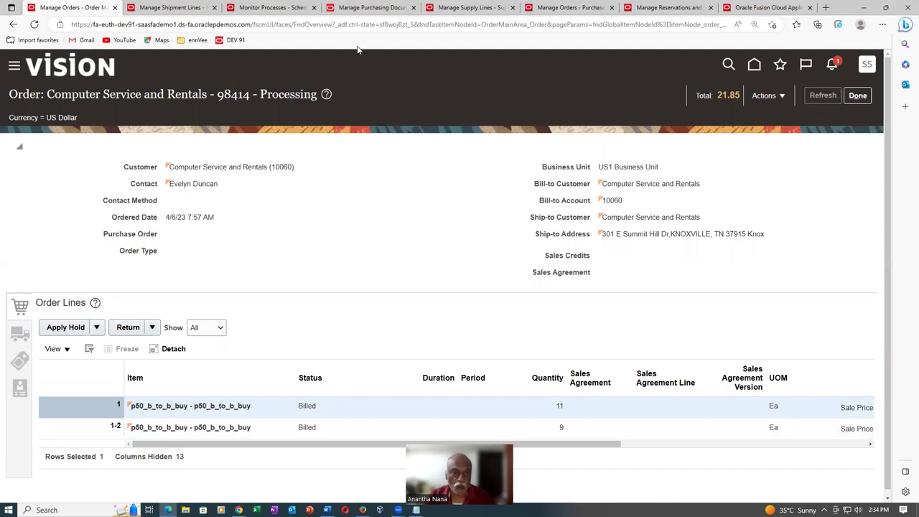
Refresh the supply order details in Manage Supply Lines and examine the supply line statuses and orchestration plan.
click(469, 13)
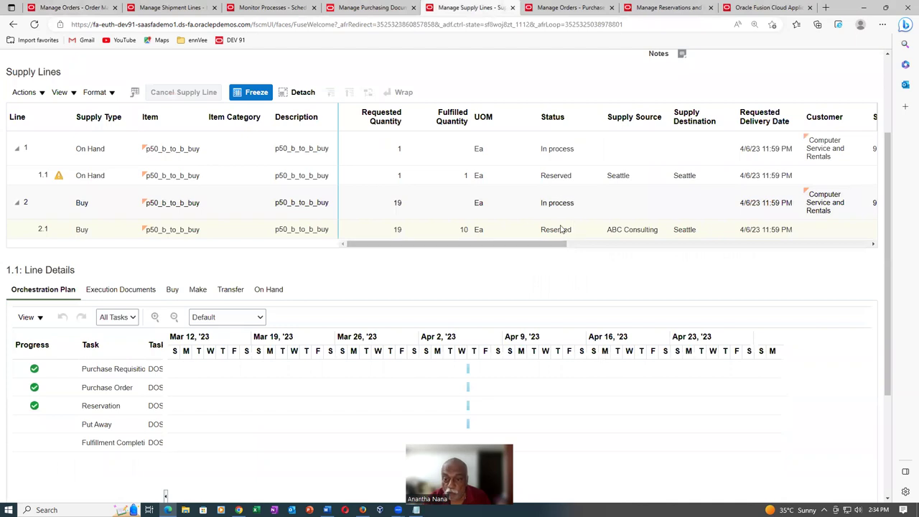
scroll(821, 227, up, 2)
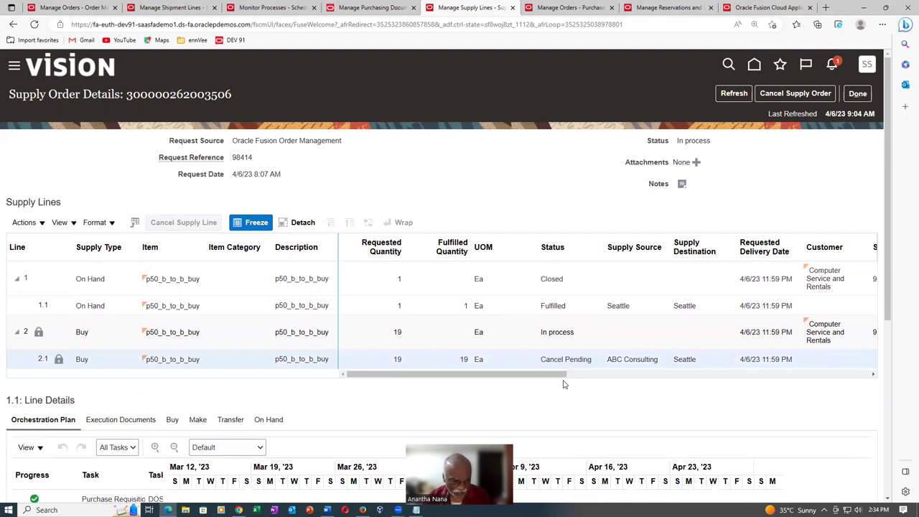
click(739, 95)
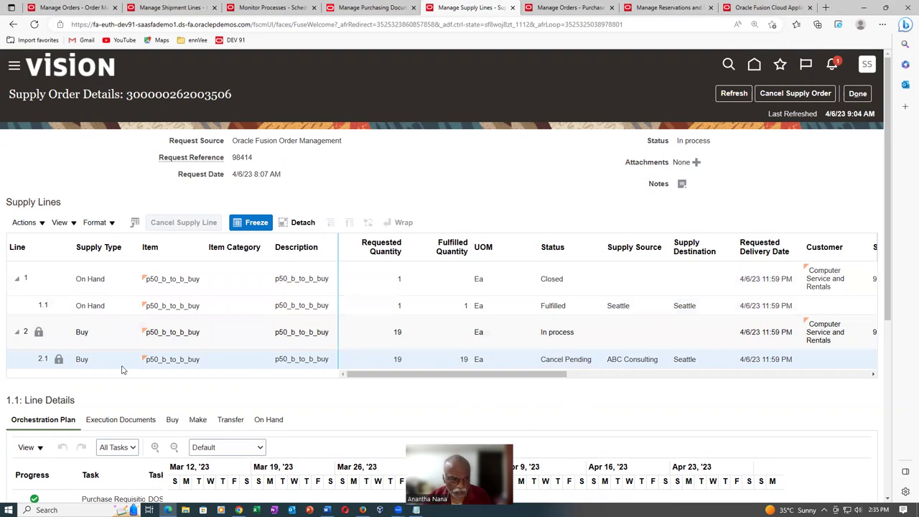
scroll(171, 400, down, 2)
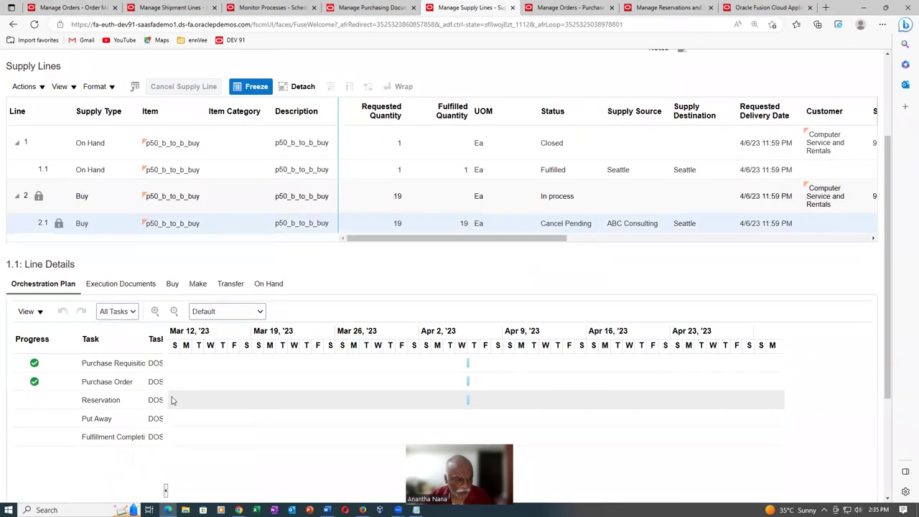
scroll(581, 233, up, 2)
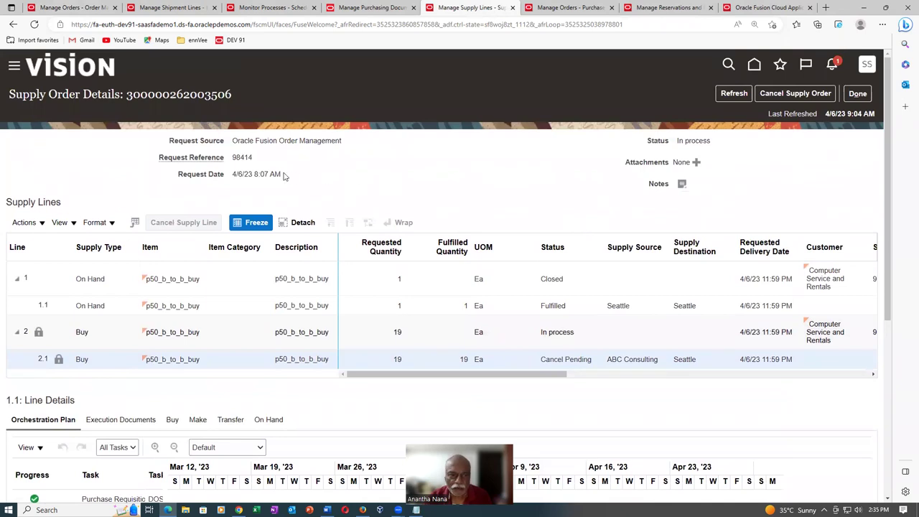
click(738, 96)
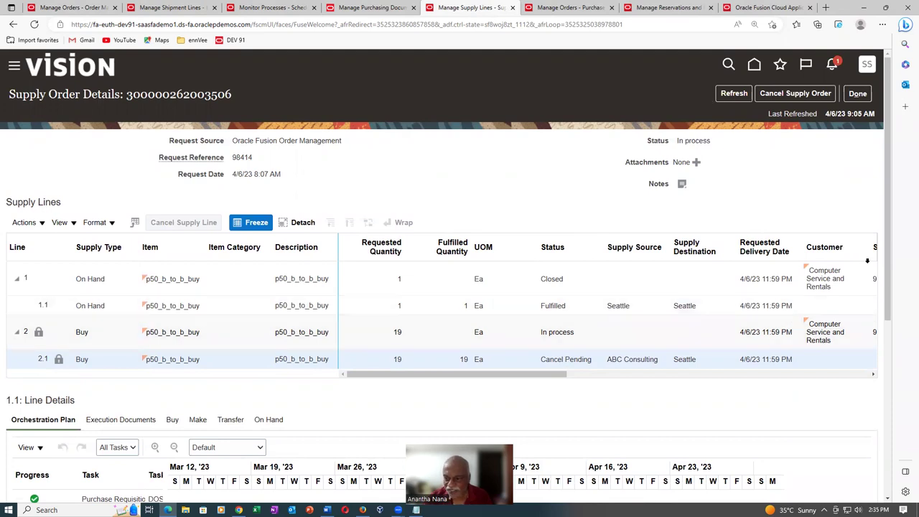
Review the supply line's execution documents for the status of its receipts, reservation, purchase order and requisition.
drag(891, 298, 906, 388)
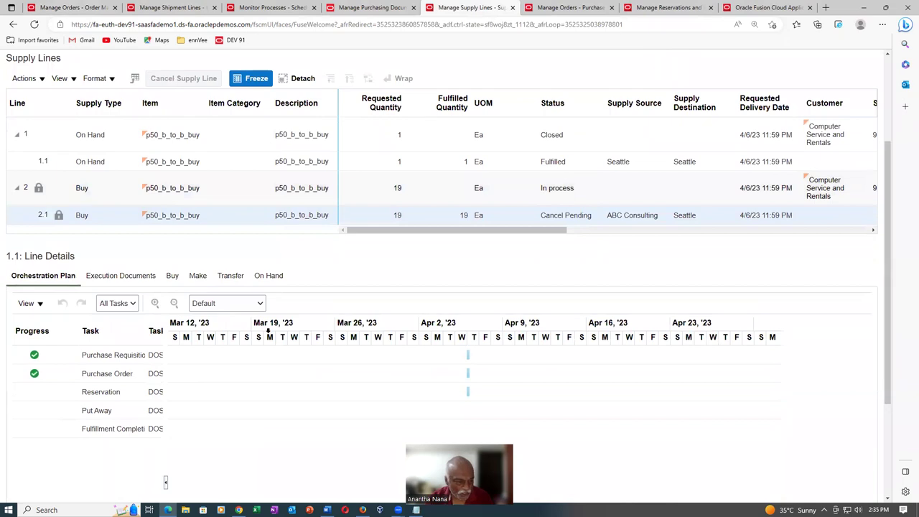
click(116, 277)
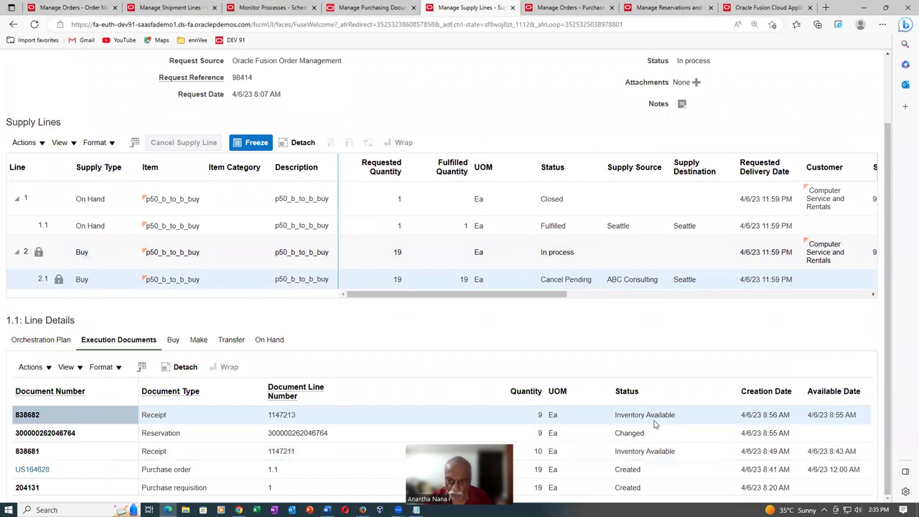
scroll(753, 158, up, 2)
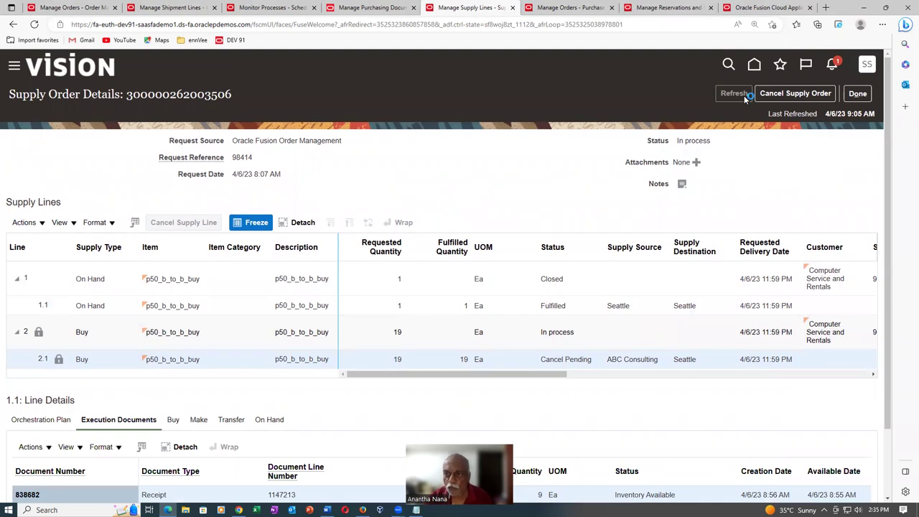
Return to the supply line search for items starting with p50_b, rerun it, and examine the quantity, reference and sales order columns.
click(861, 96)
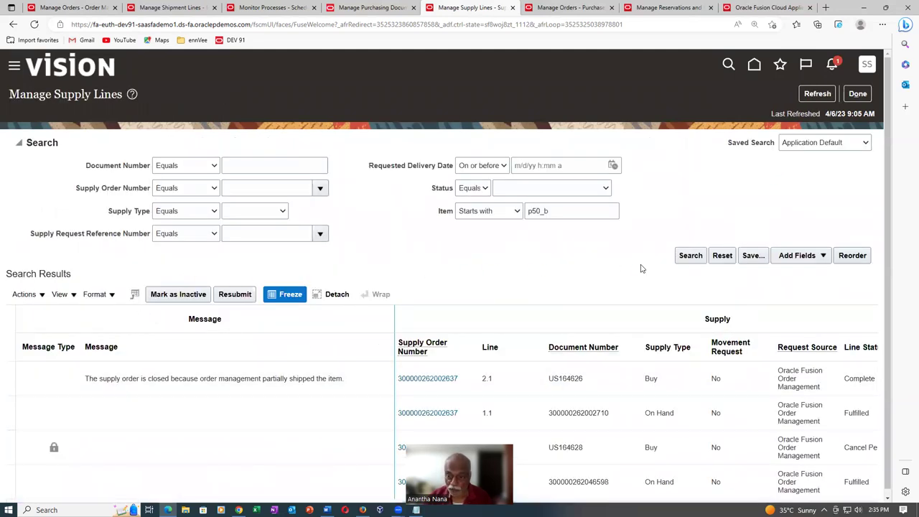
click(690, 259)
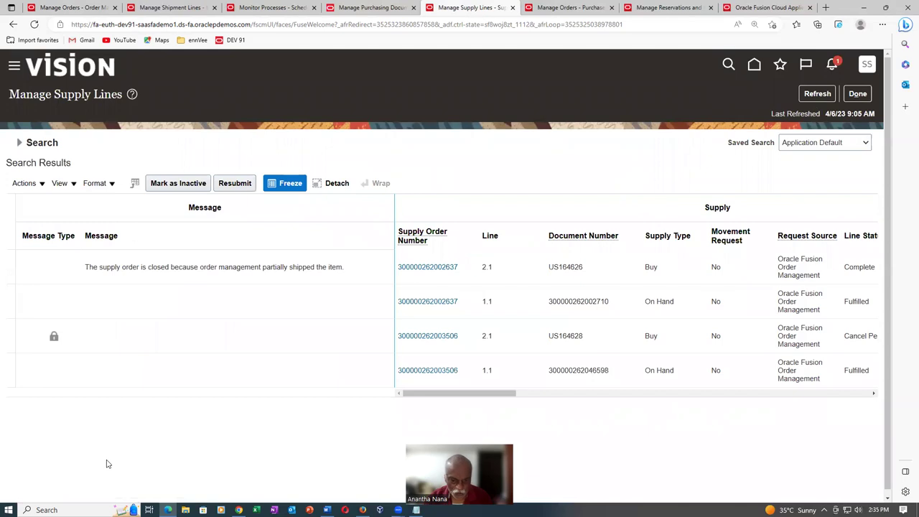
drag(474, 397, 696, 399)
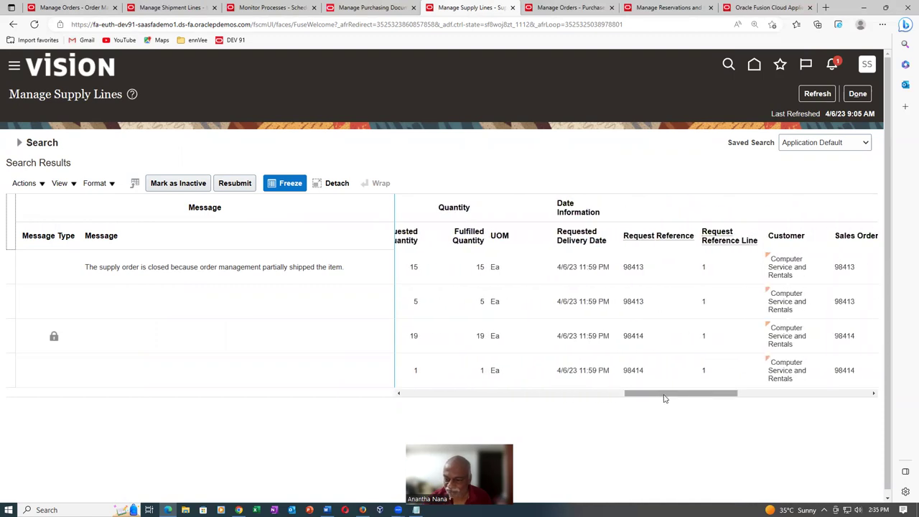
drag(643, 399, 790, 397)
drag(786, 398, 373, 438)
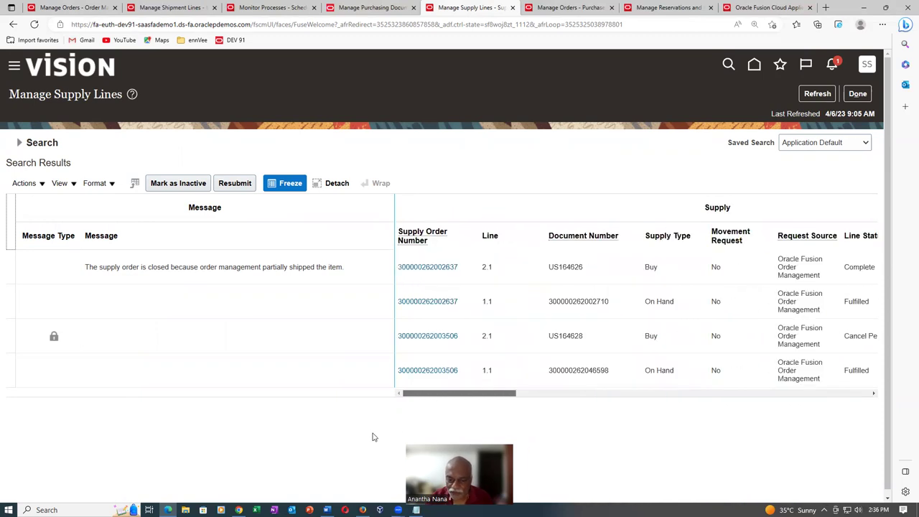
Reopen the supply order with the locked Buy line, view its on-hand line 1.1, and refresh the details.
click(426, 337)
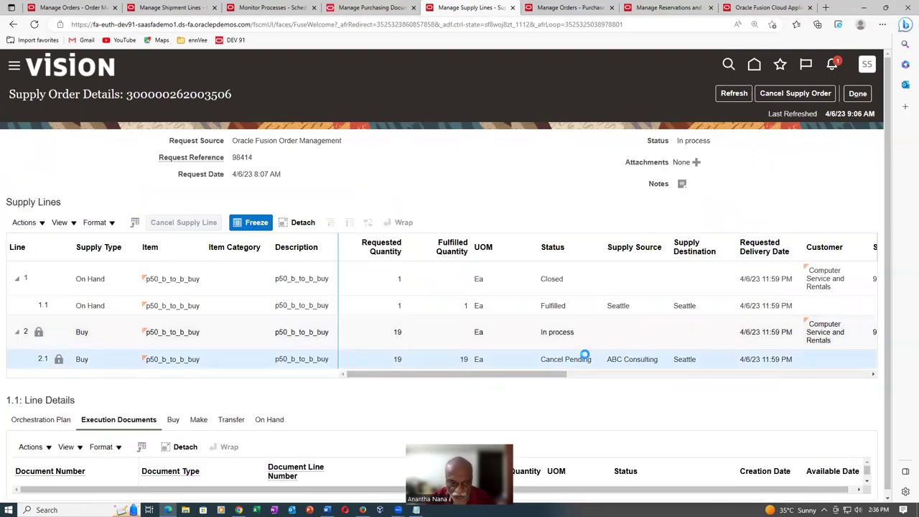
click(575, 308)
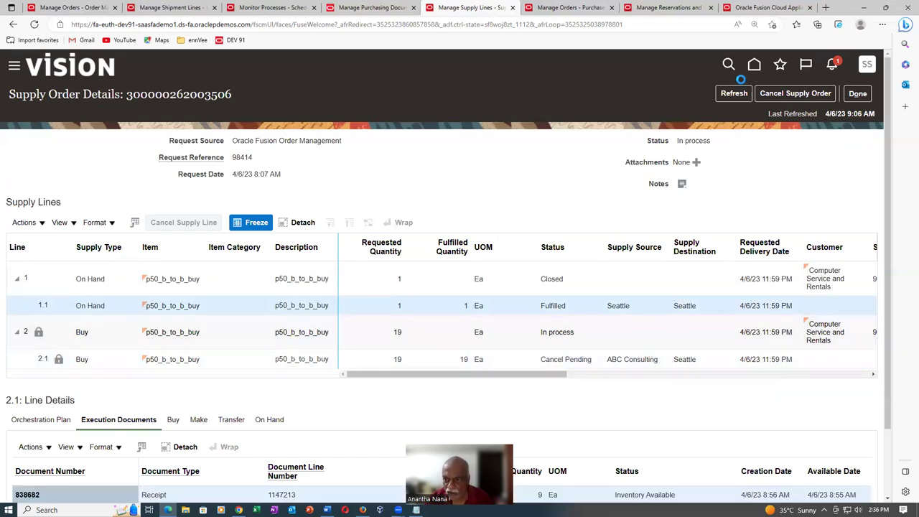
click(731, 98)
Switch to the sales order in Order Management and refresh it to check the statuses of both order lines.
click(76, 8)
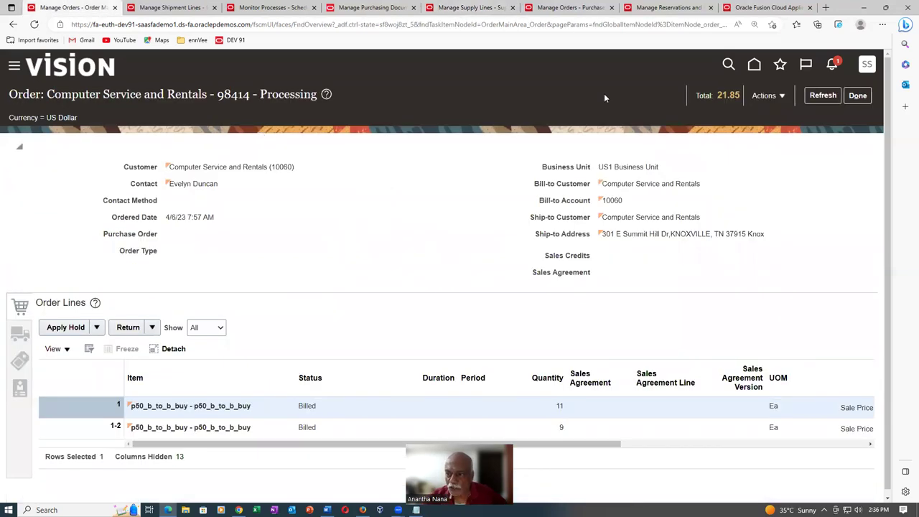
click(823, 95)
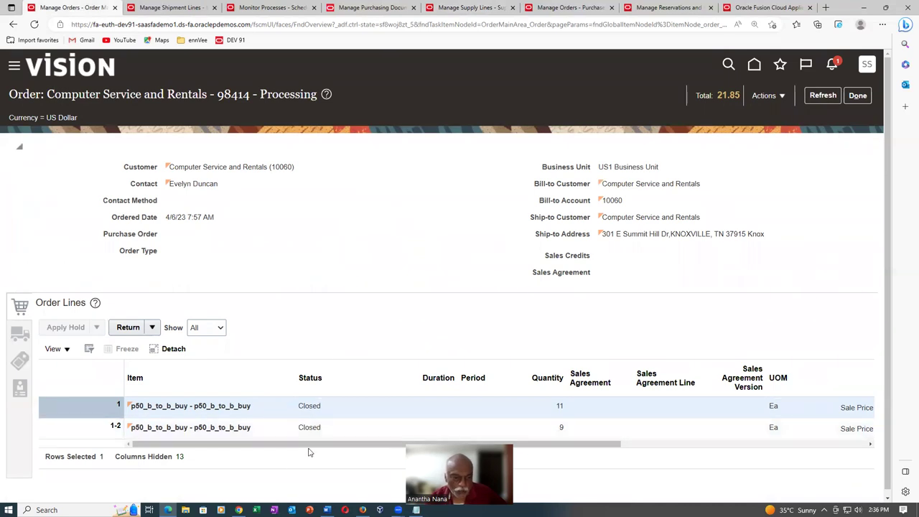
Start a new scheduled process in Scheduled Processes and choose the Update or Close Sales Orders job.
click(260, 13)
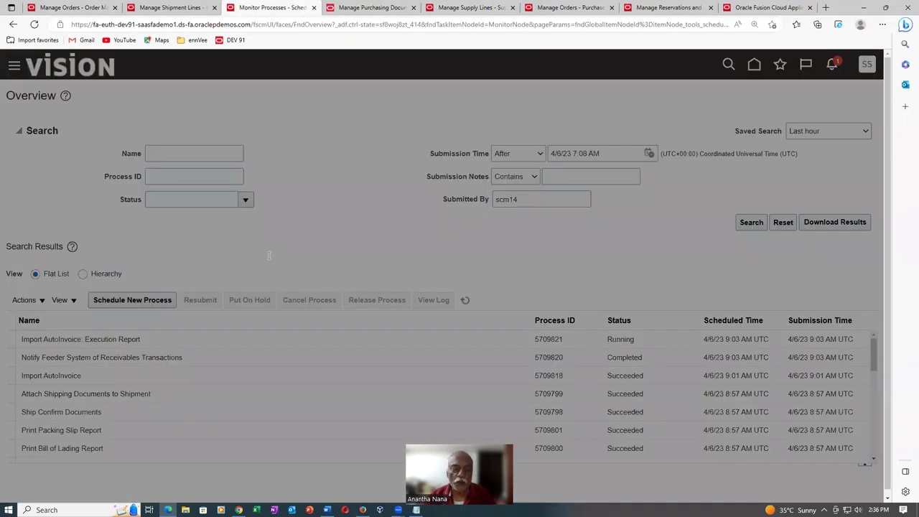
drag(343, 247, 240, 263)
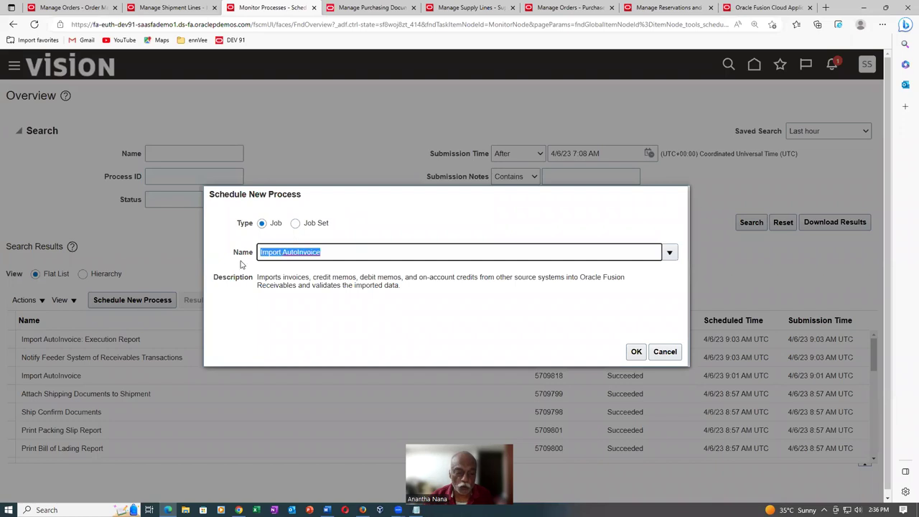
text(Upda)
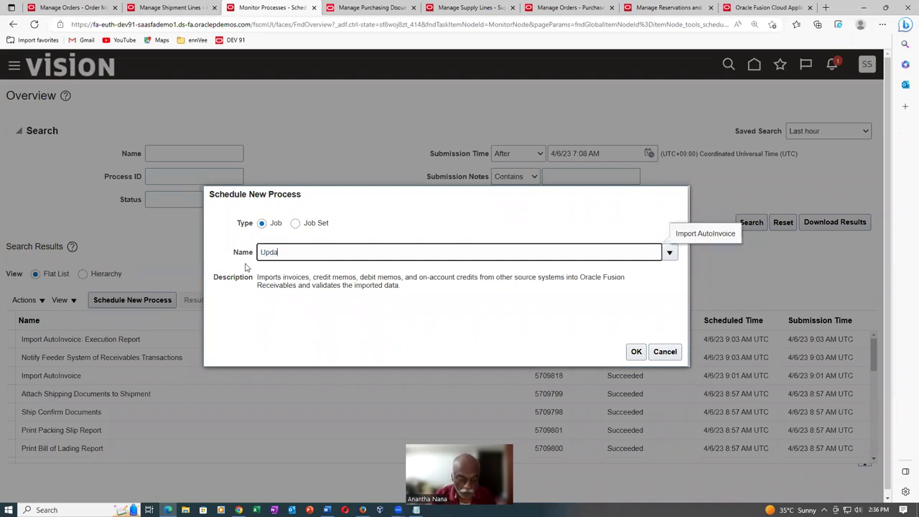
text(te%close)
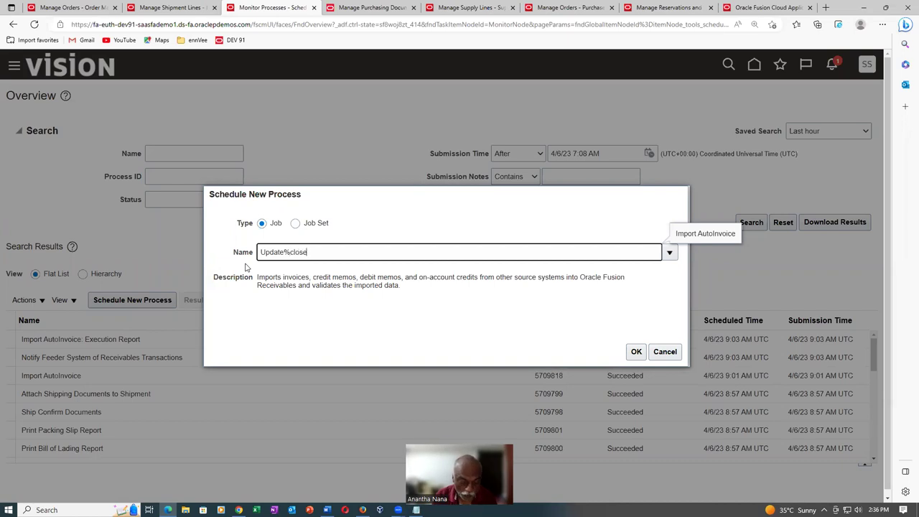
key(Tab)
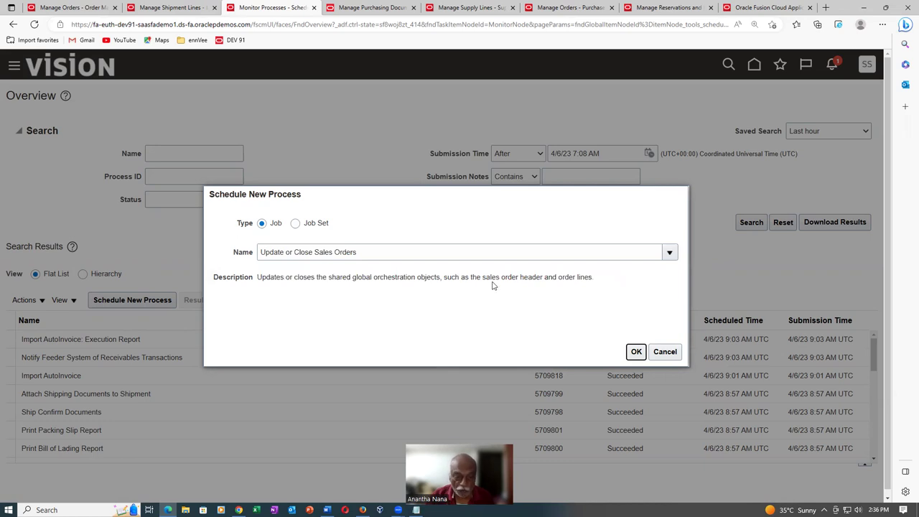
click(636, 351)
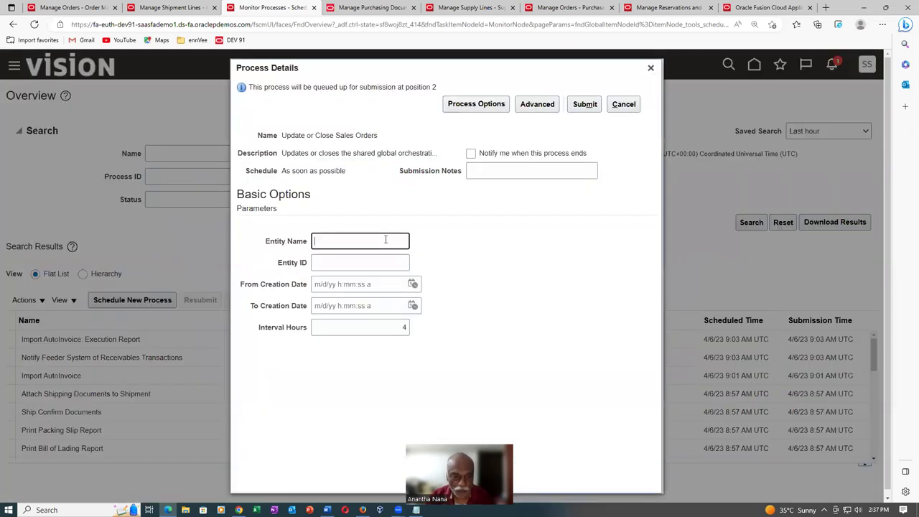
Submit Update or Close Sales Orders with Entity Name Header and Interval Hours 0, and close the process details.
text(Header)
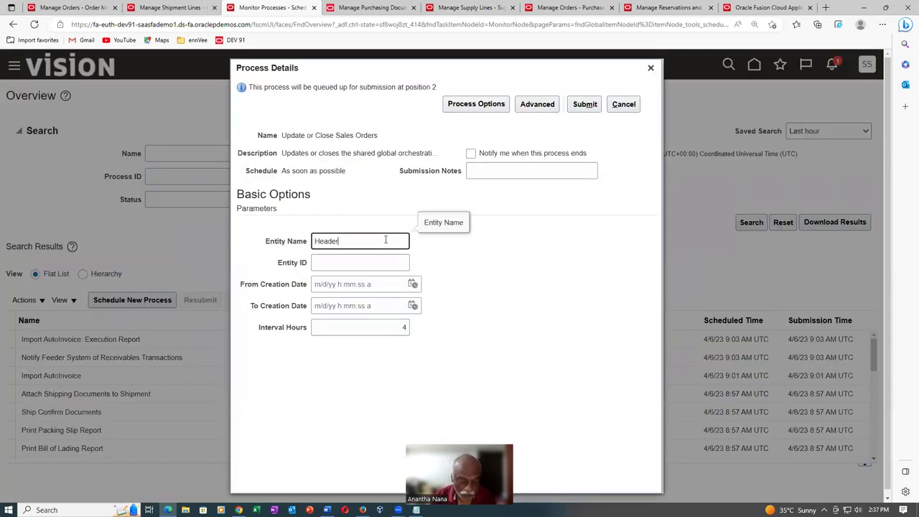
double_click(404, 328)
text(0)
click(429, 373)
click(587, 107)
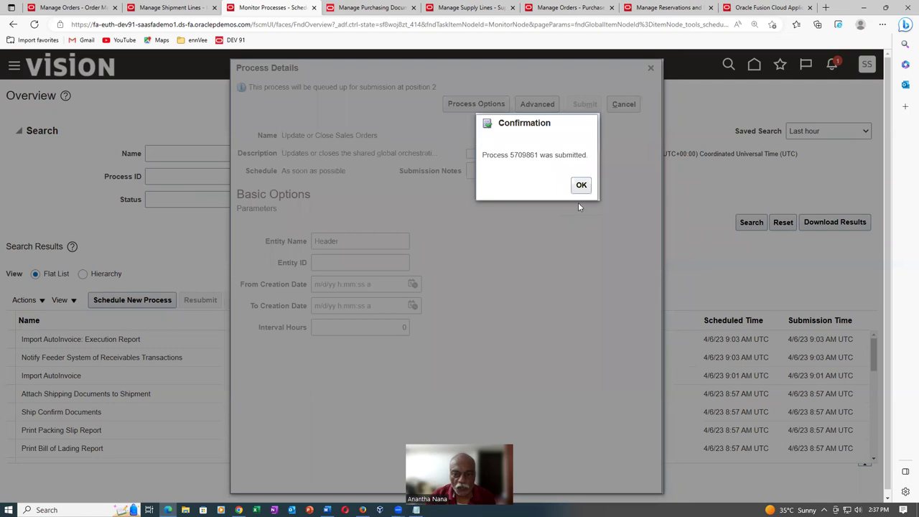
click(581, 184)
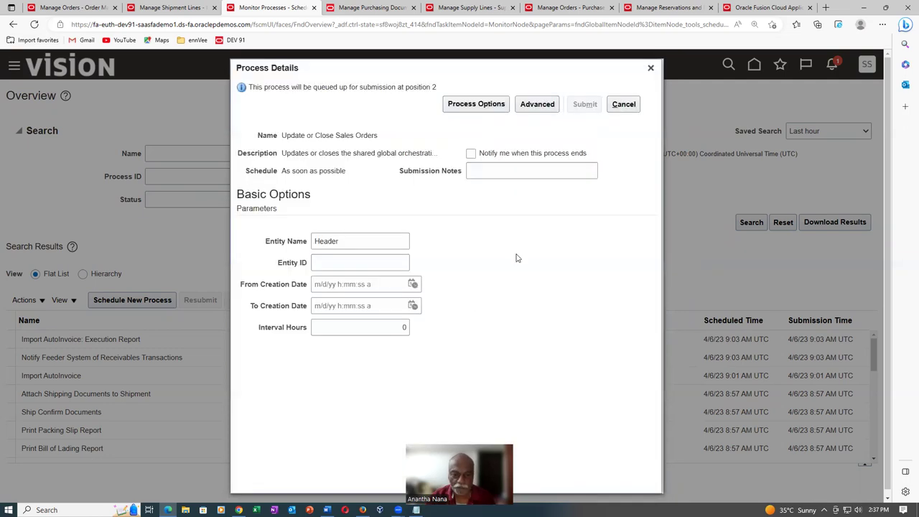
click(651, 68)
Refresh the scheduled processes list repeatedly to monitor the status of Update or Close Sales Orders.
click(467, 301)
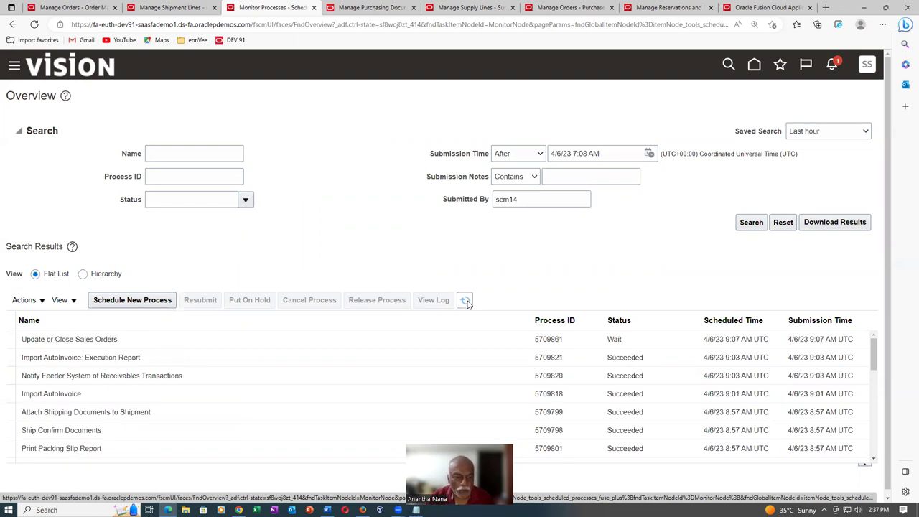
click(467, 301)
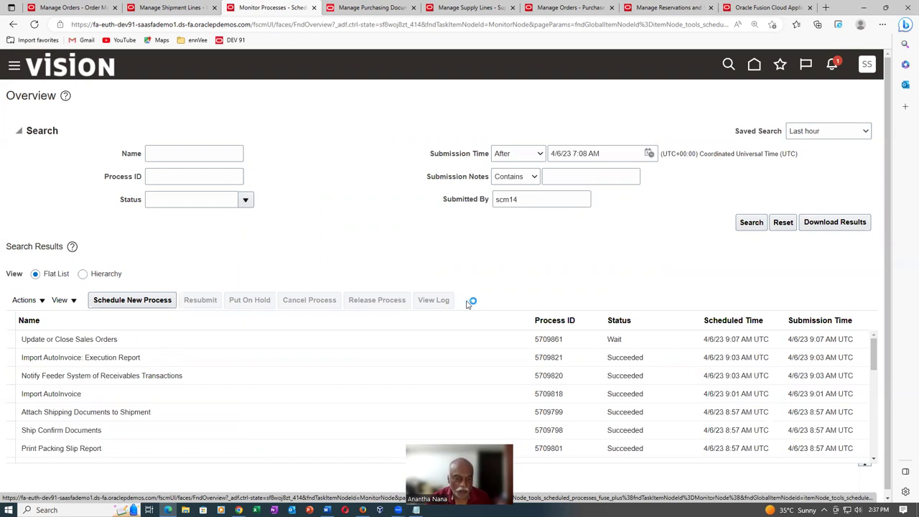
click(466, 302)
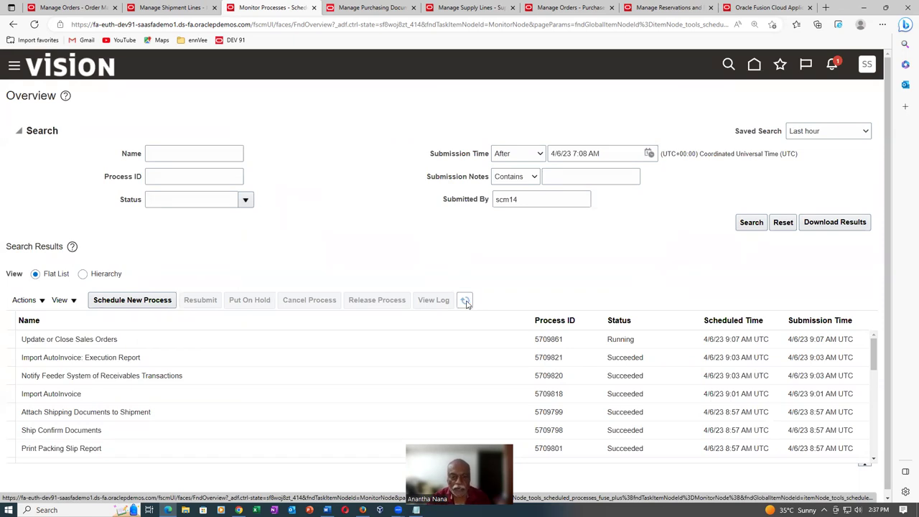
click(466, 301)
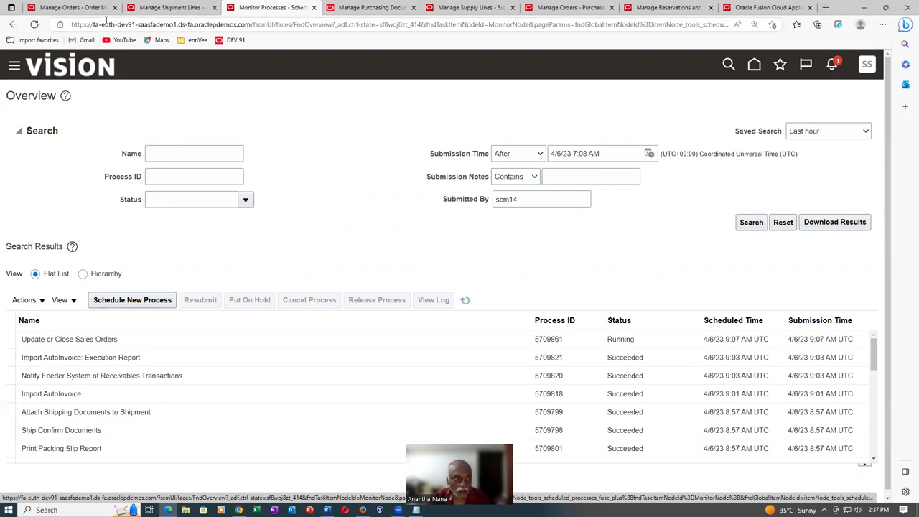
Refresh the sales order to check its header status, and recheck the Update or Close Sales Orders process.
click(72, 7)
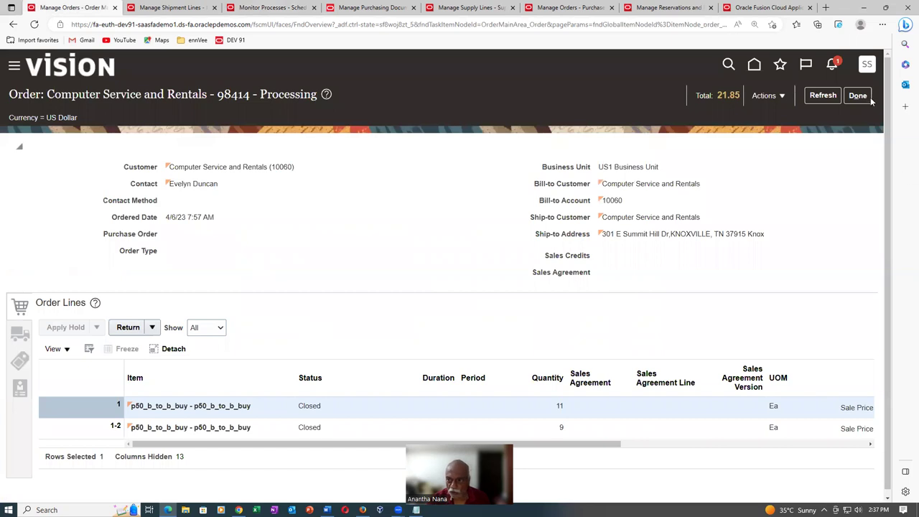
click(823, 95)
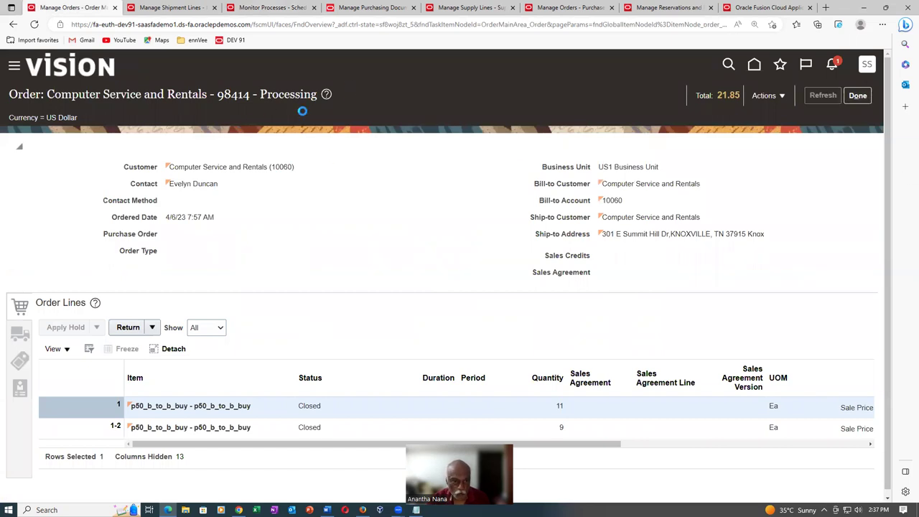
click(829, 95)
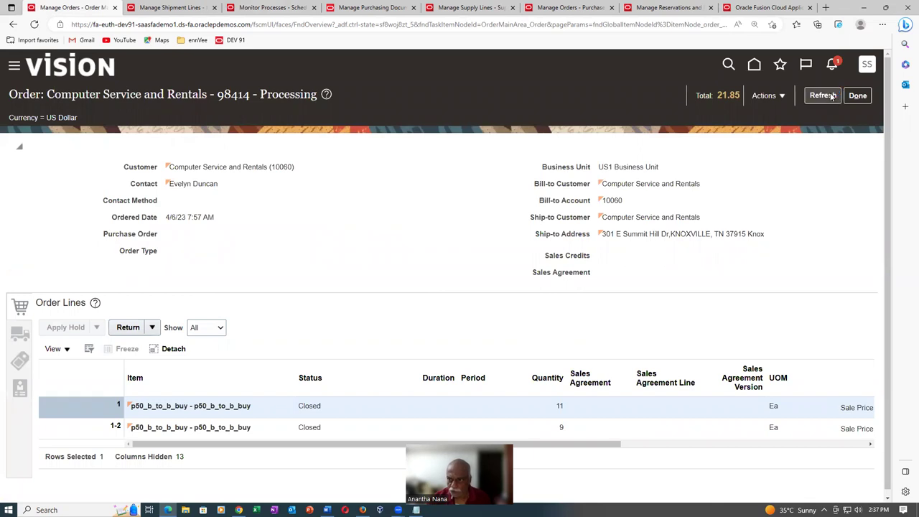
click(272, 8)
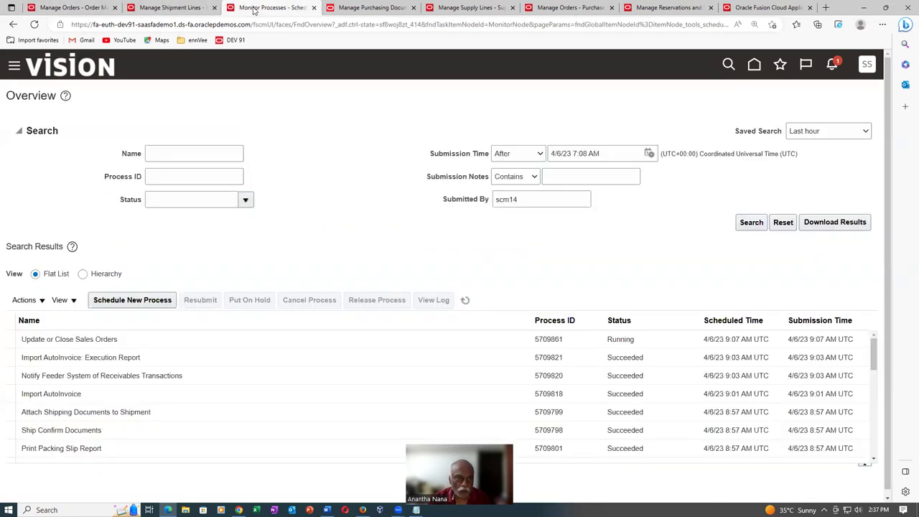
click(465, 302)
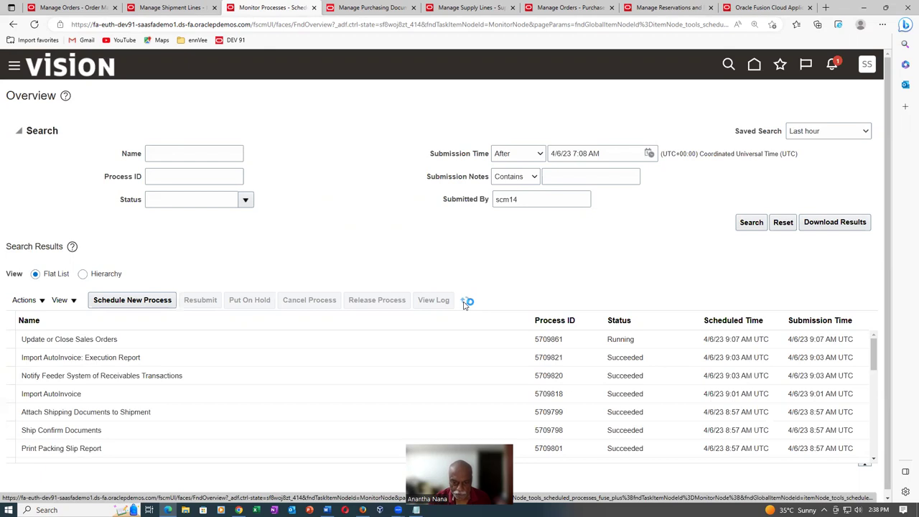
Open the Payables Invoices work area from the Oracle Fusion home page.
click(754, 5)
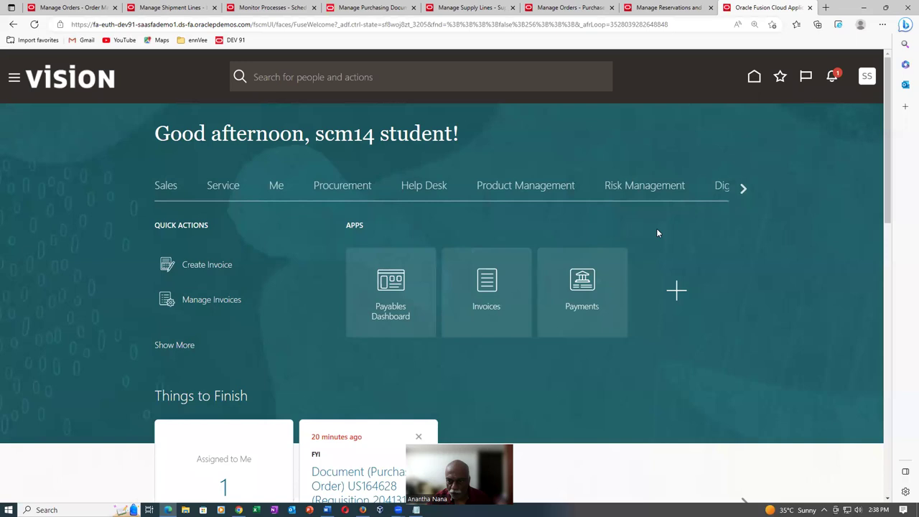
click(742, 190)
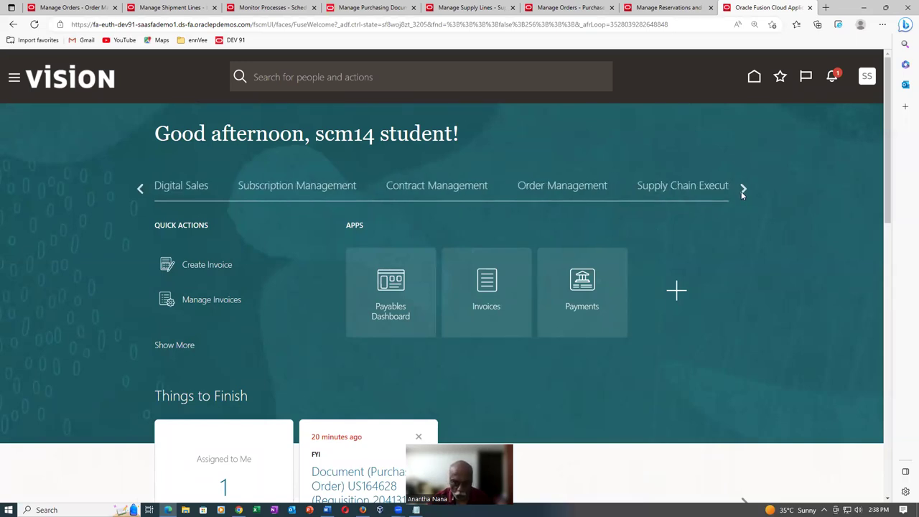
click(742, 191)
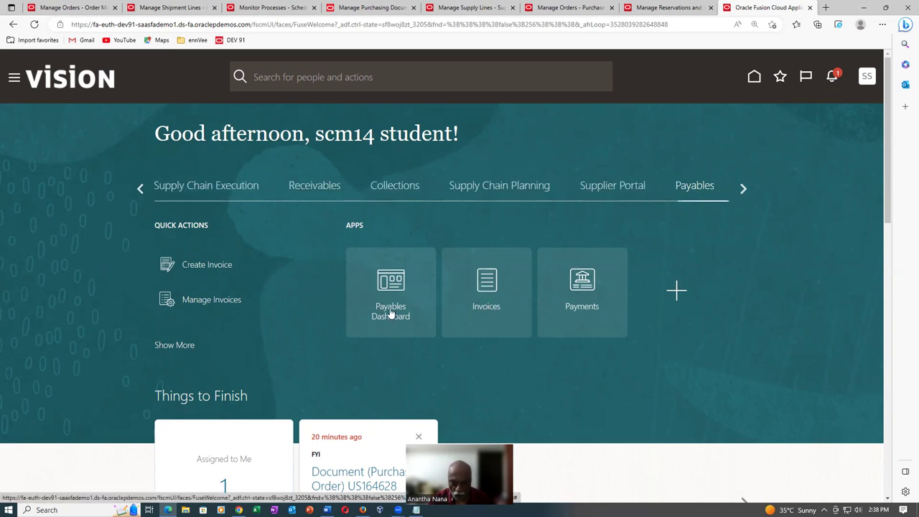
click(598, 262)
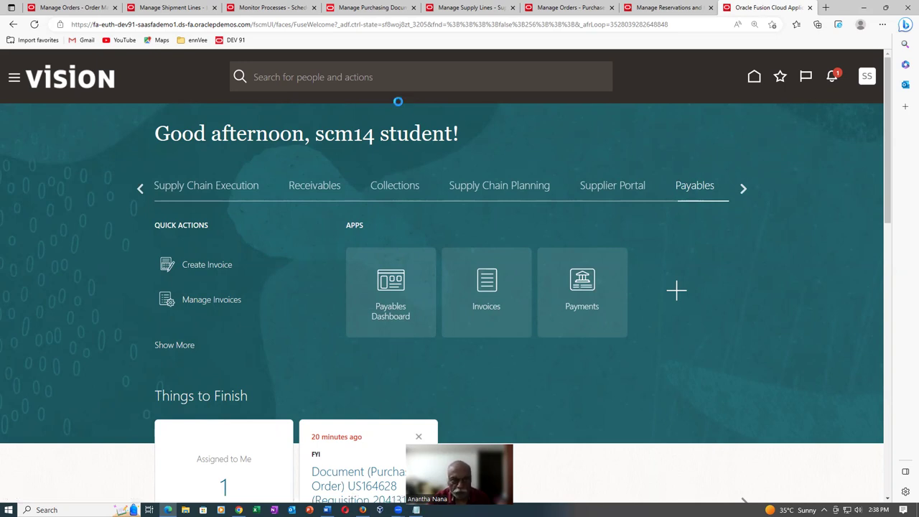
Return to the supply order details and review the status and execution documents of Buy line 2.1.
click(377, 10)
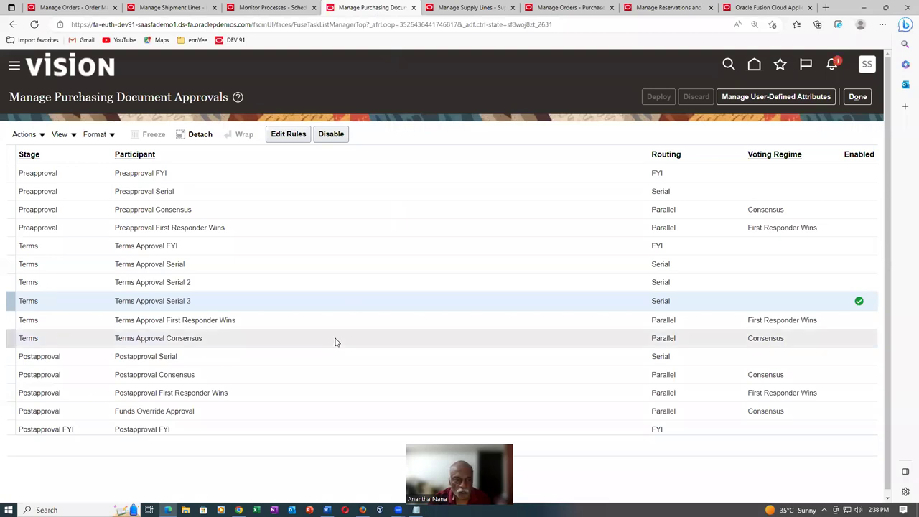
click(454, 8)
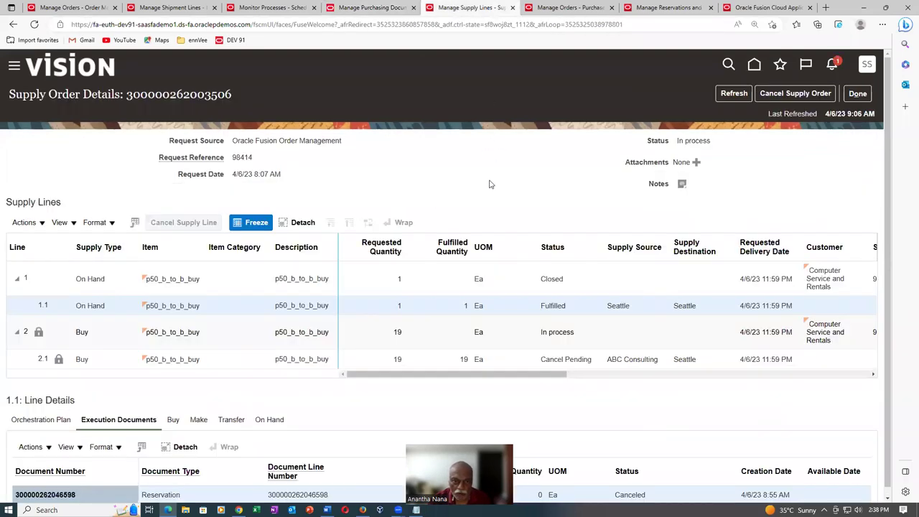
scroll(86, 423, down, 1)
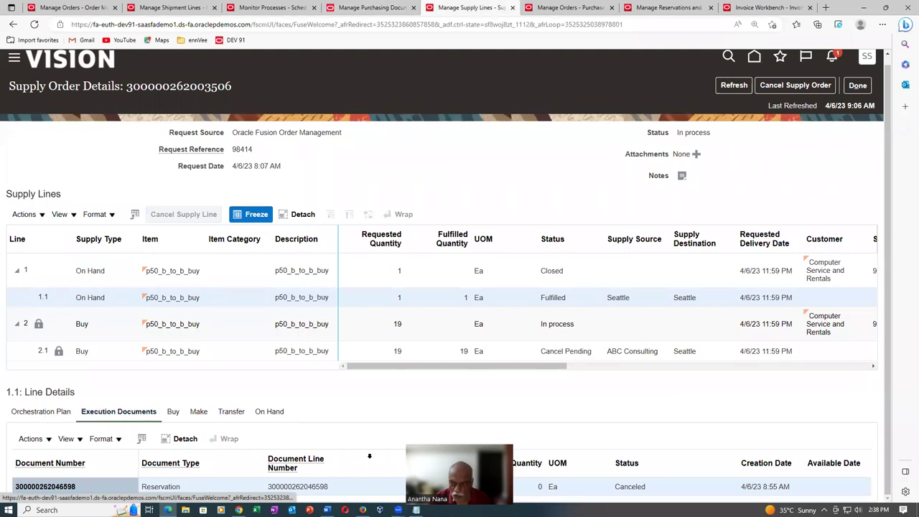
click(211, 354)
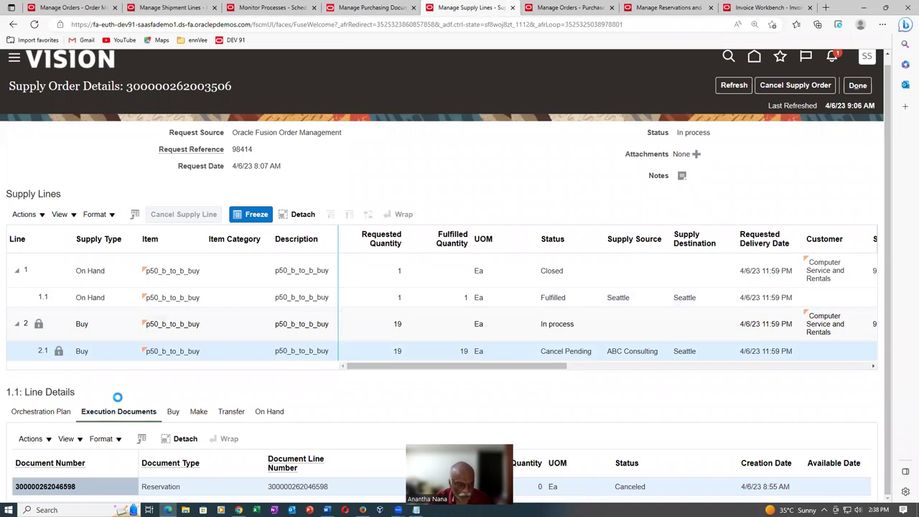
scroll(117, 401, down, 1)
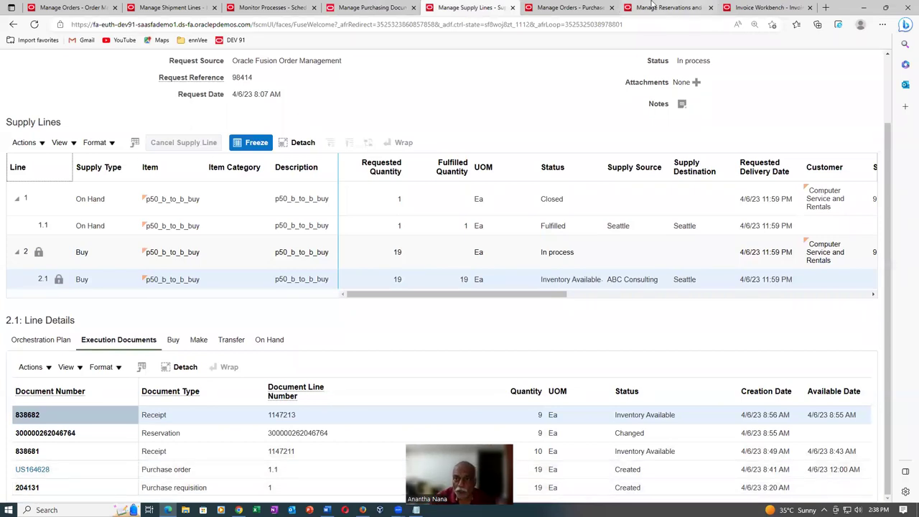
Return to the Payables Invoices work area and start creating a new invoice.
click(755, 8)
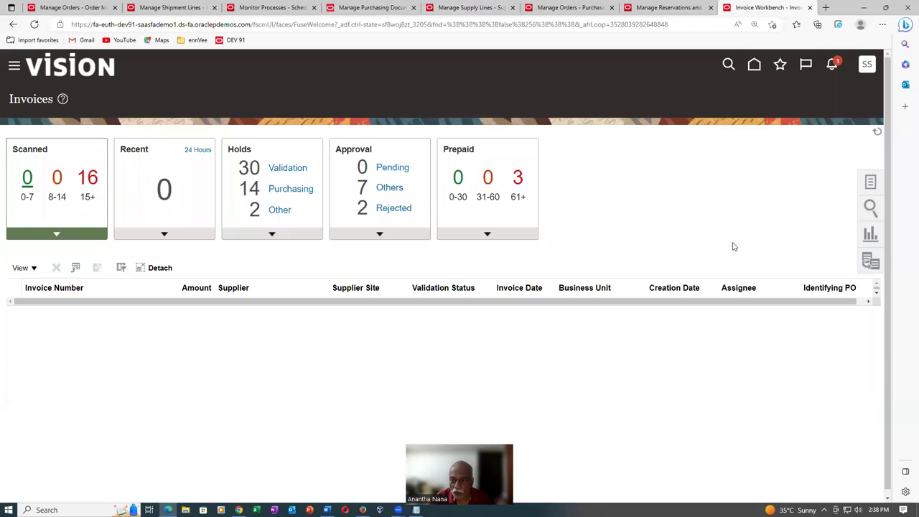
click(871, 182)
click(783, 103)
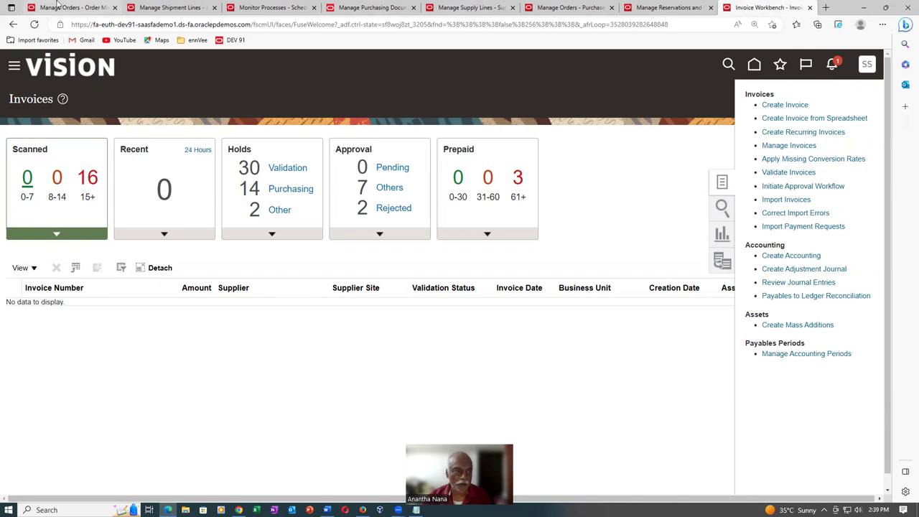
Check the header and line statuses of the sales order, and return to the new invoice.
click(59, 8)
click(822, 97)
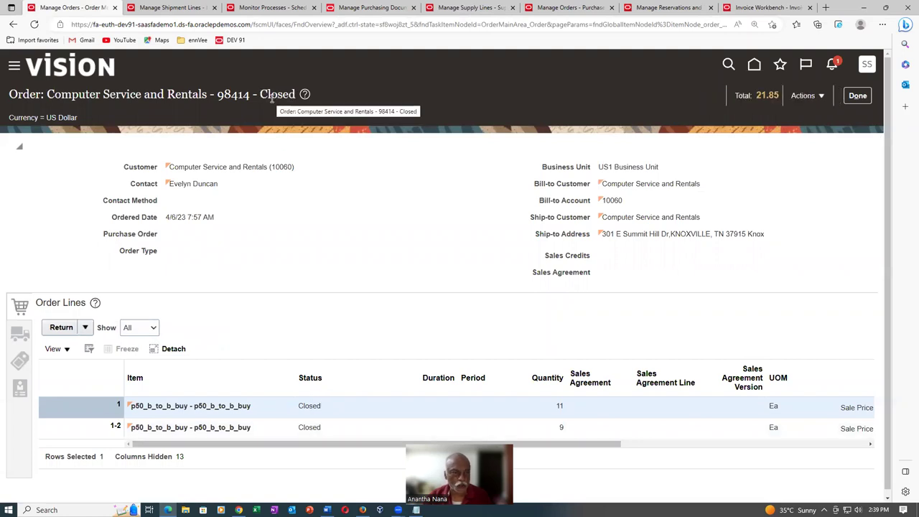
click(740, 7)
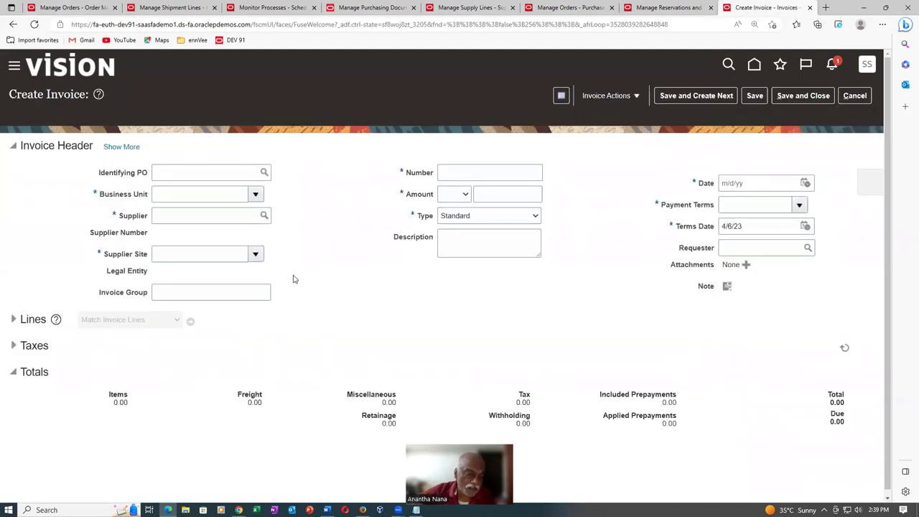
Enter the ABC Consulting purchase order number as the invoice's identifying PO and accept the matching order.
click(166, 172)
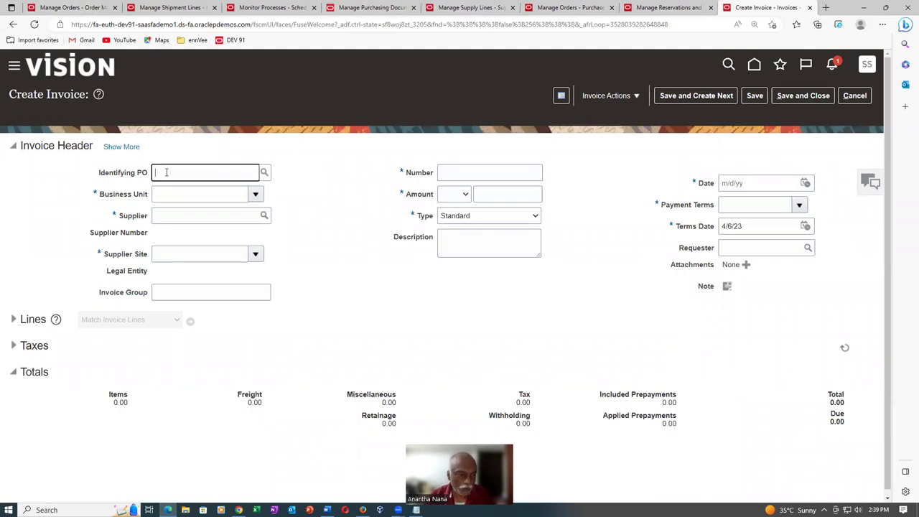
text(US)
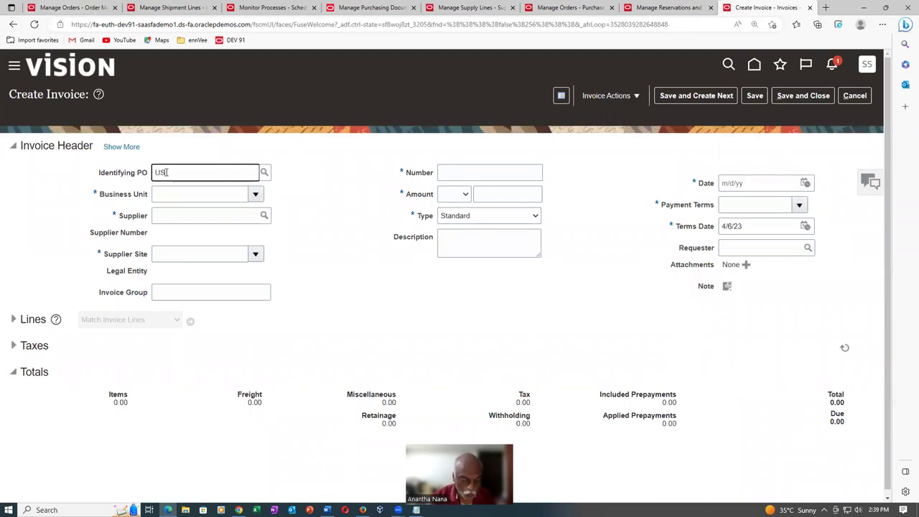
text(164628)
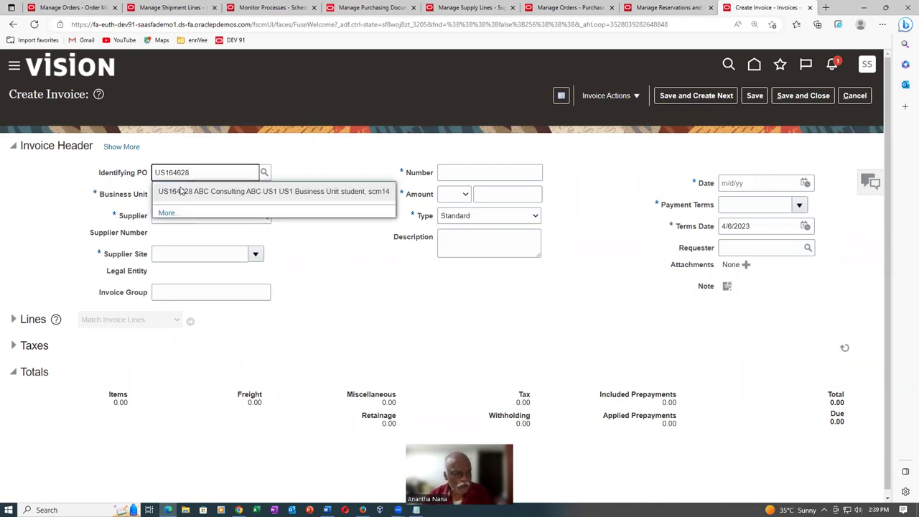
click(181, 191)
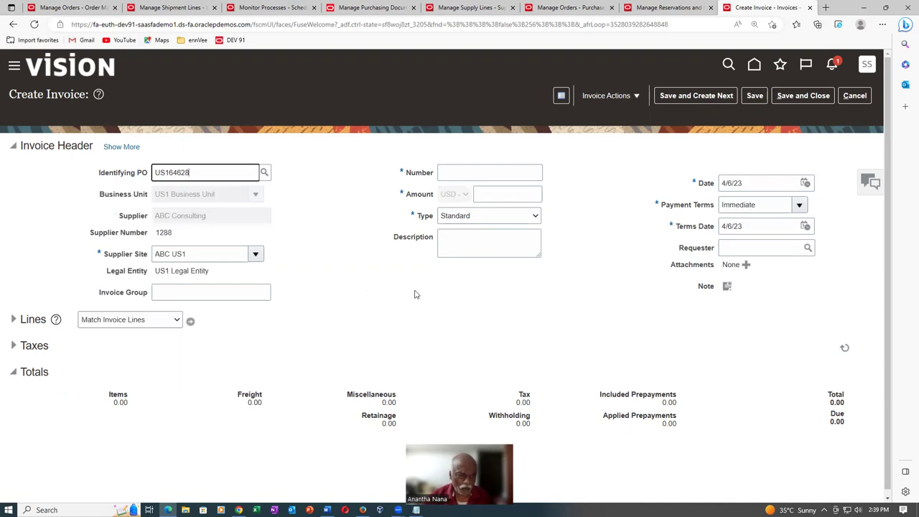
Set the invoice number to 1001 and the invoice amount to 95.00.
click(458, 171)
text(1001)
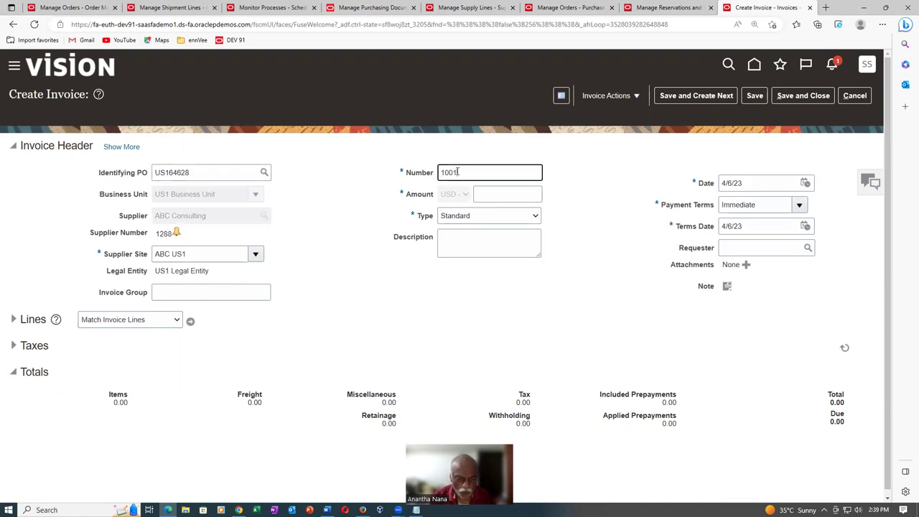
key(Tab)
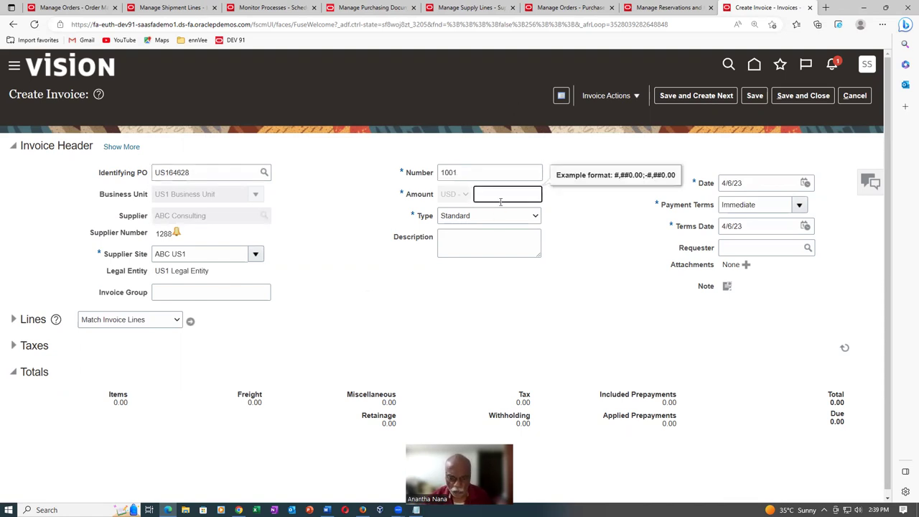
text(95)
key(Tab)
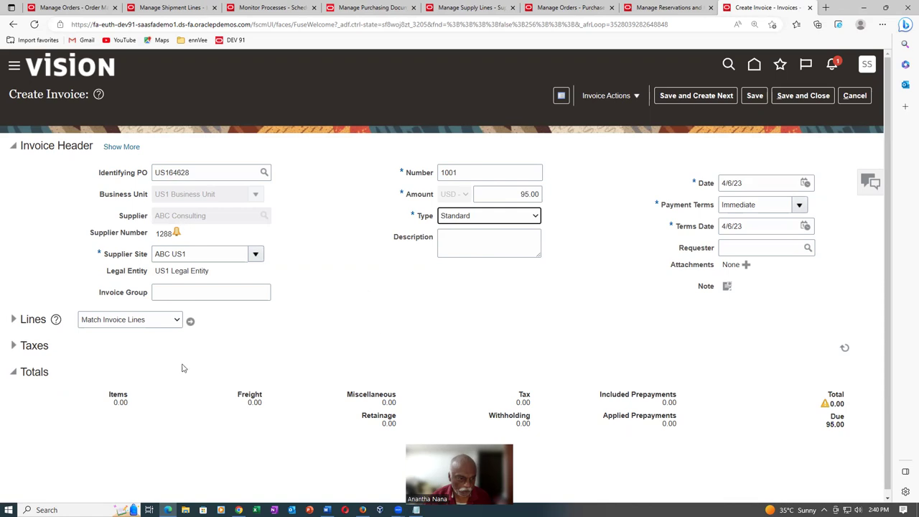
Match the invoice to the p50_b_to_b_buy purchase order line for quantity 19 and amount 95.00, and save it.
click(189, 322)
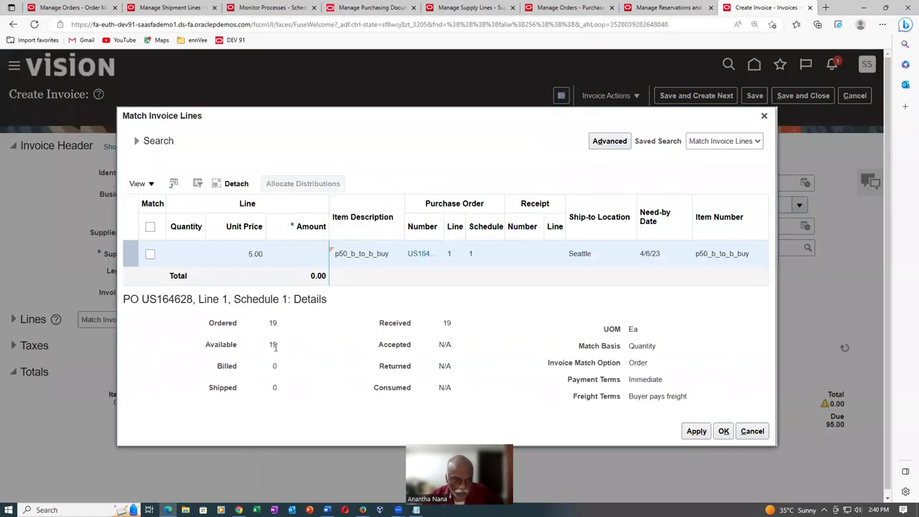
click(150, 255)
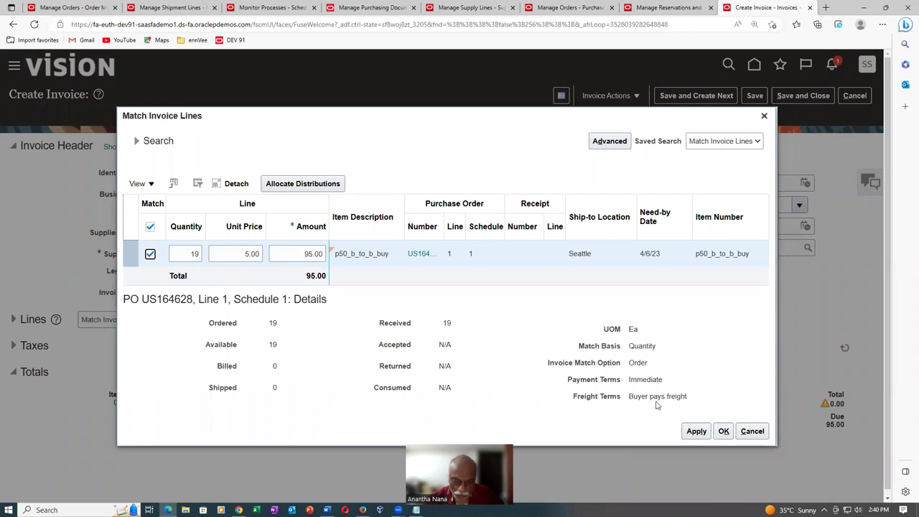
click(723, 431)
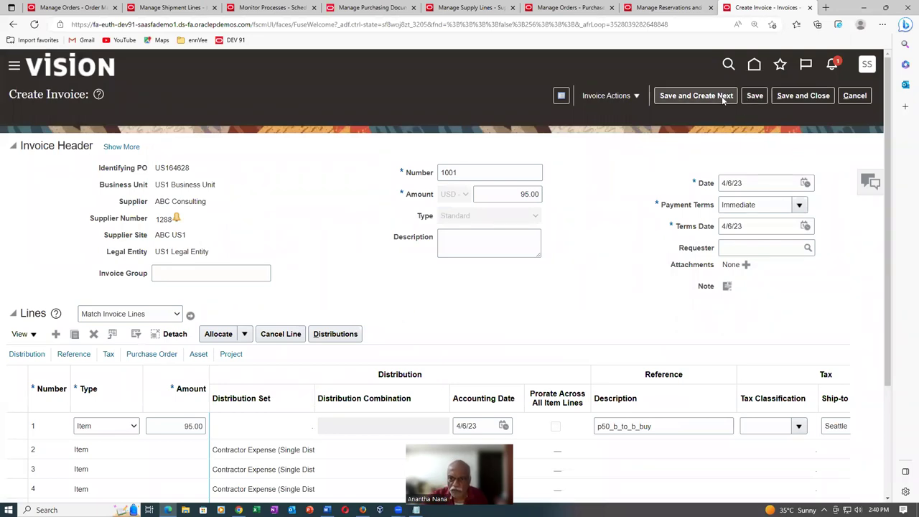
click(755, 96)
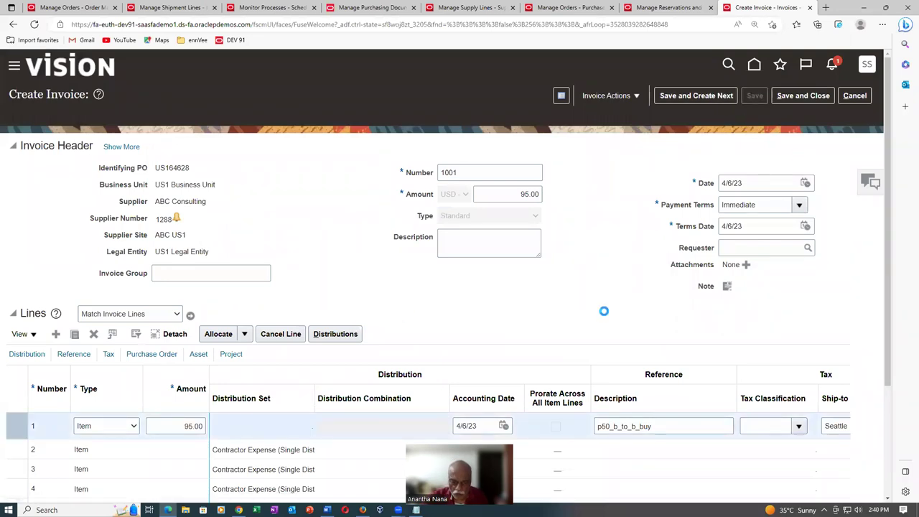
Review the matched line of invoice 1001 and validate the invoice.
scroll(604, 313, down, 2)
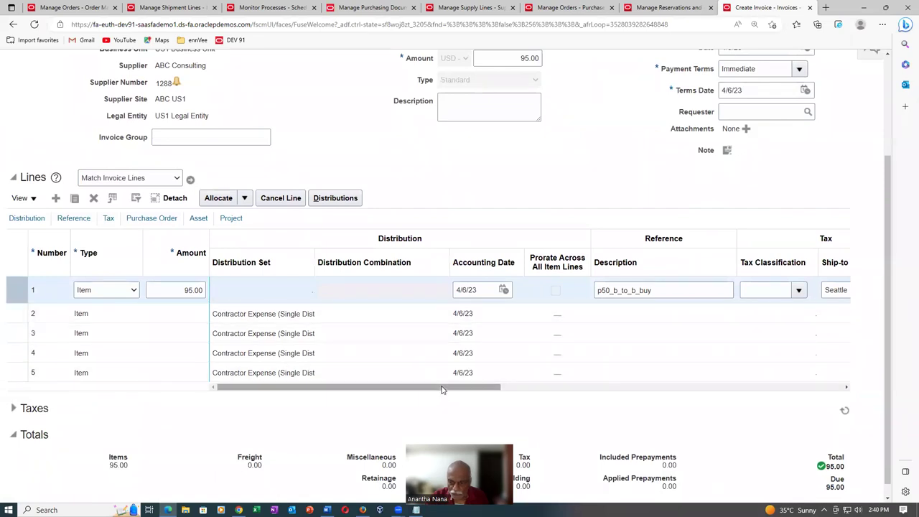
scroll(442, 389, down, 1)
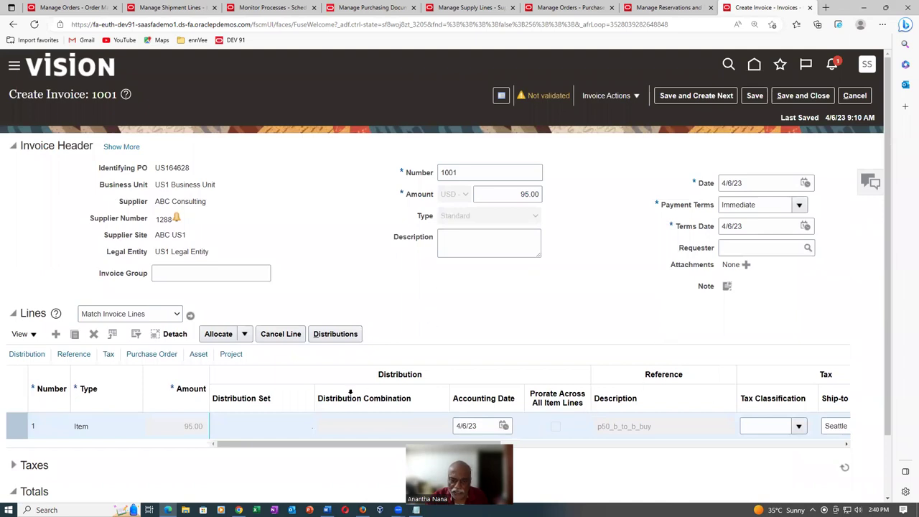
drag(298, 449, 708, 453)
click(611, 96)
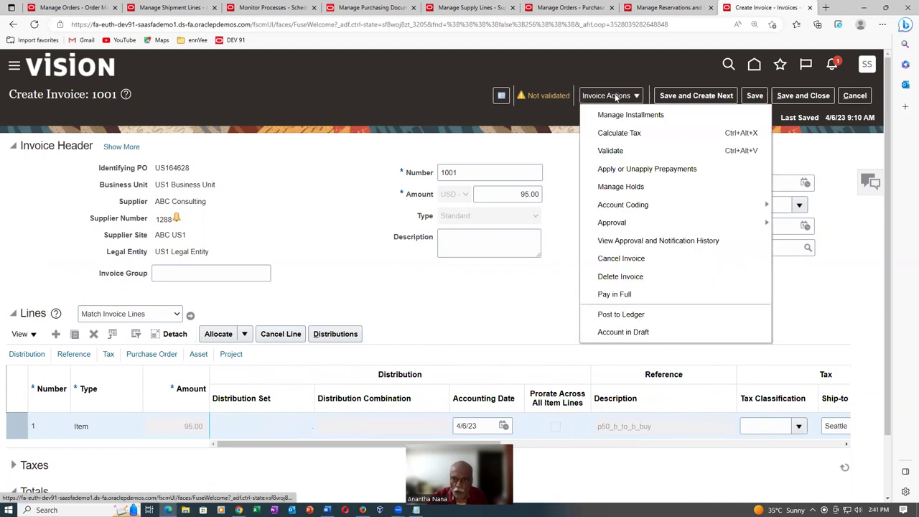
click(612, 150)
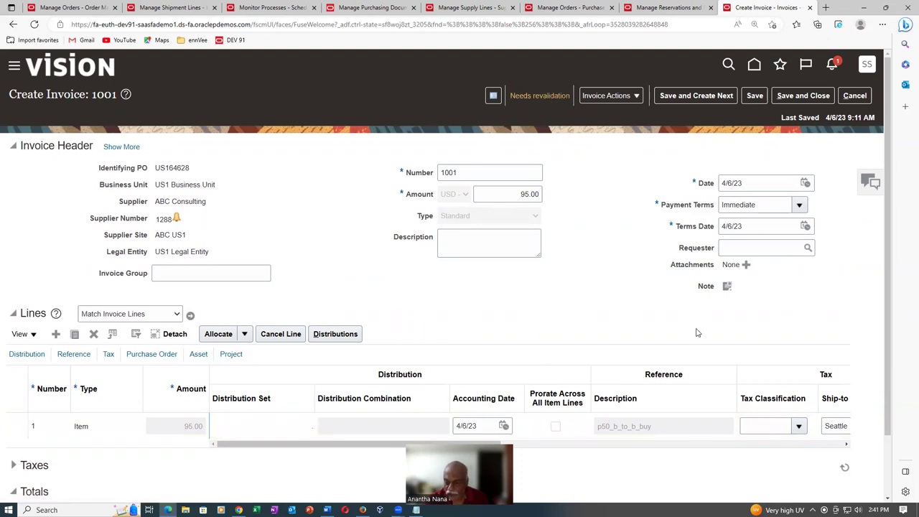
Set the invoice header amount to 104.03 to match the total including tax, and save the invoice.
drag(887, 388, 887, 449)
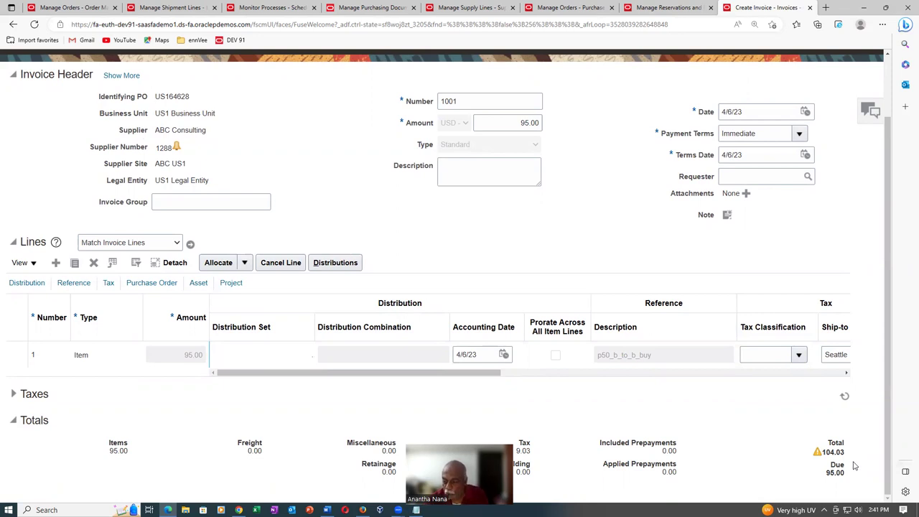
click(539, 124)
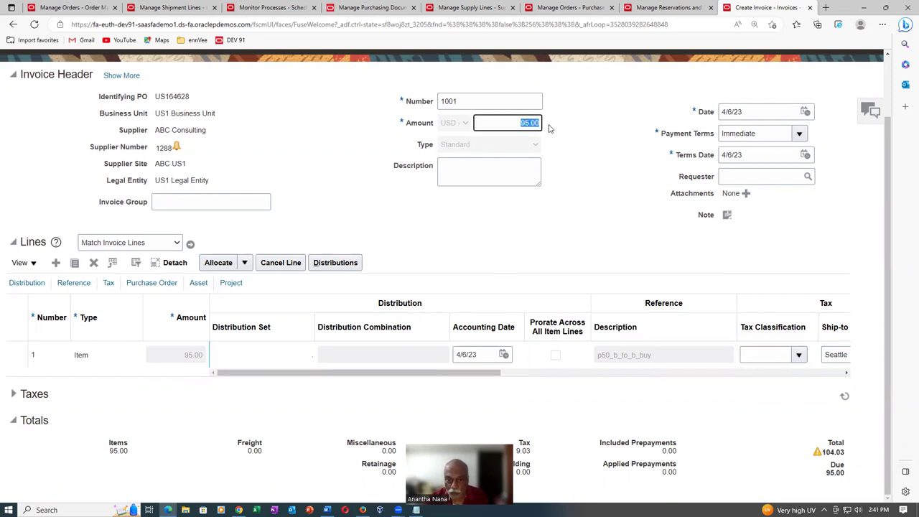
text(104.03)
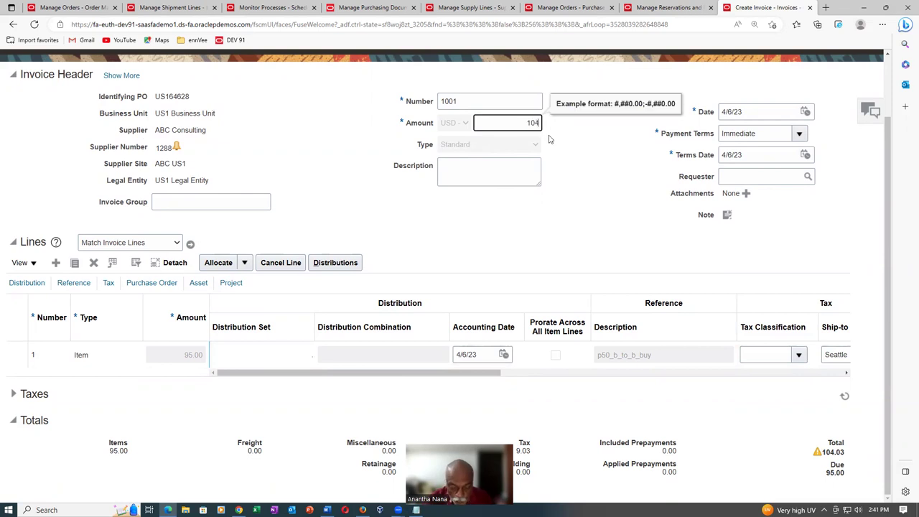
key(Tab)
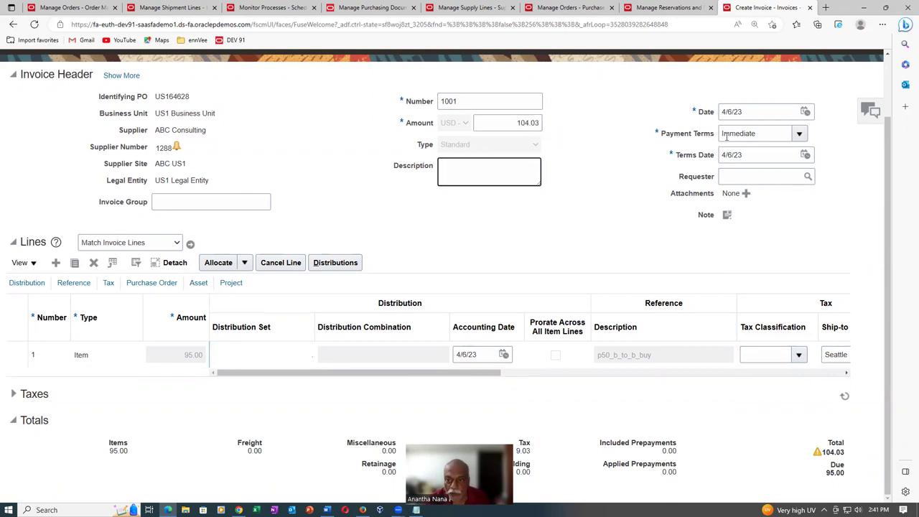
scroll(548, 135, up, 1)
click(756, 97)
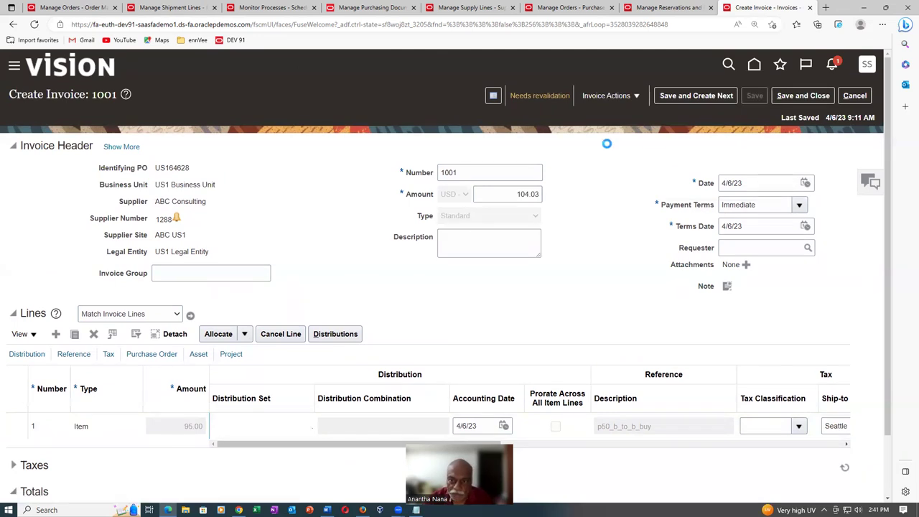
Validate the invoice again with the corrected header amount.
click(602, 98)
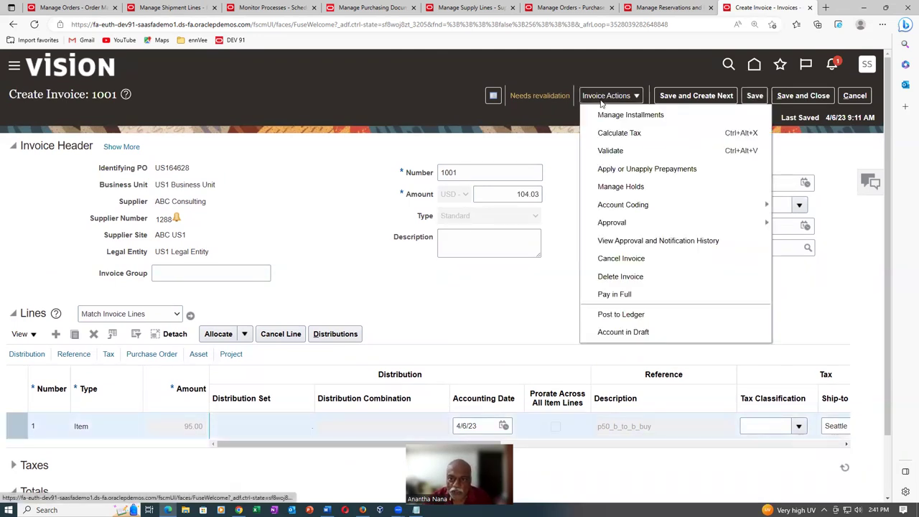
click(610, 152)
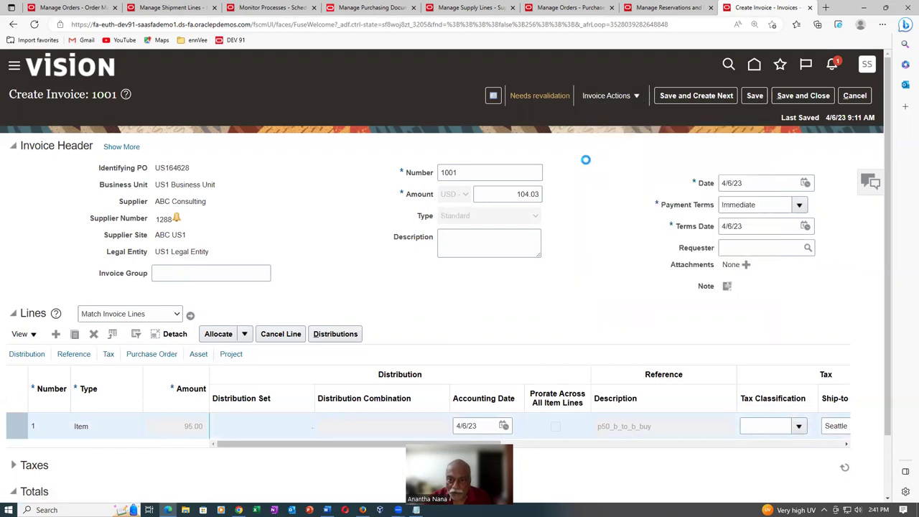
scroll(582, 201, down, 1)
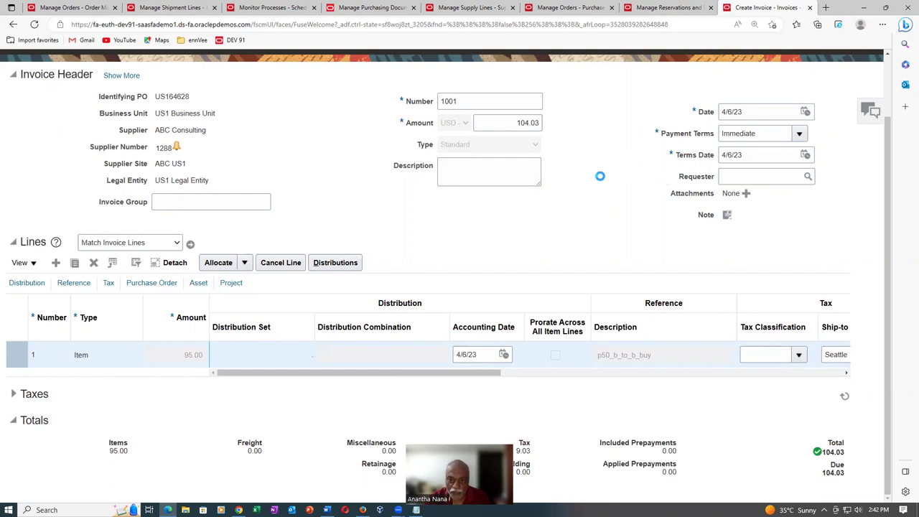
scroll(601, 176, up, 1)
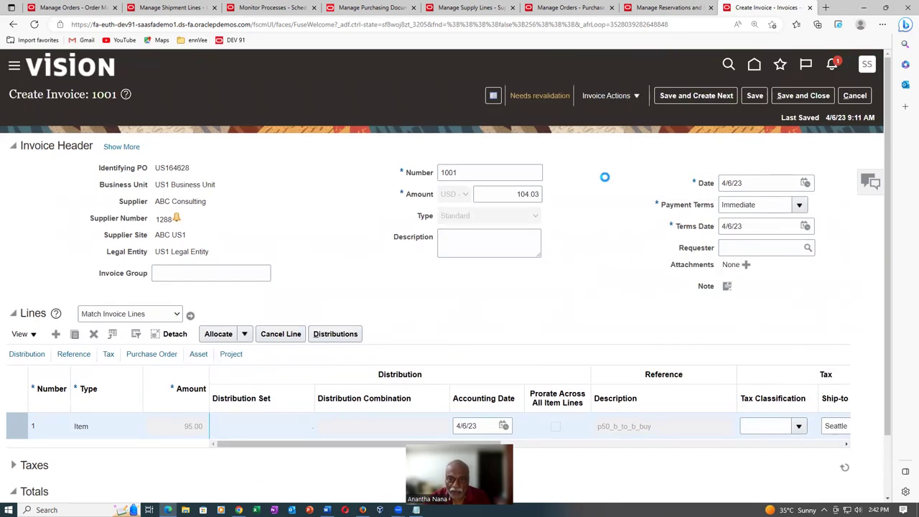
Start paying the invoice in full from the BofA bank account with the Standard Check - All Currency payment process profile.
click(600, 97)
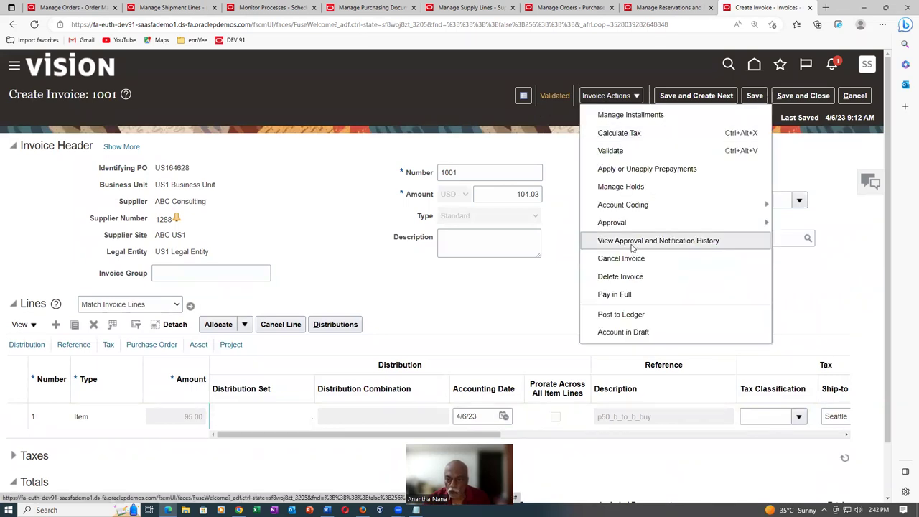
click(628, 296)
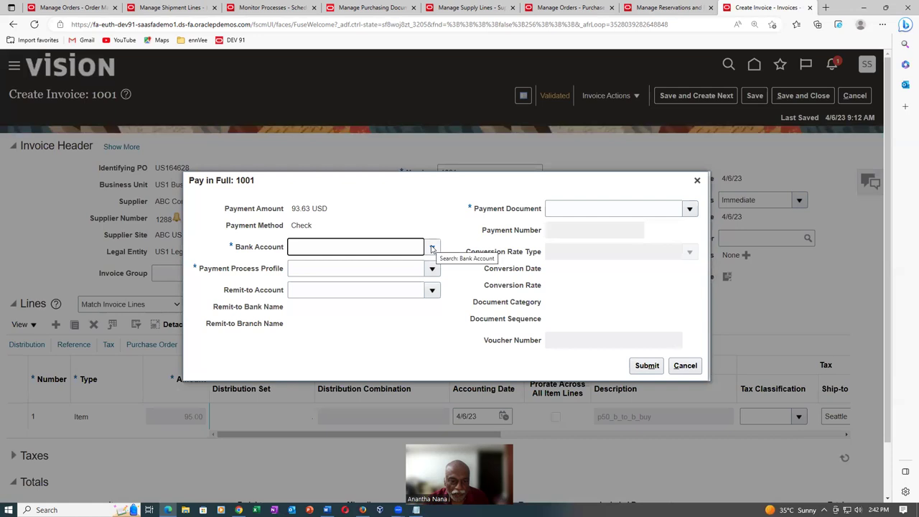
click(349, 248)
click(332, 268)
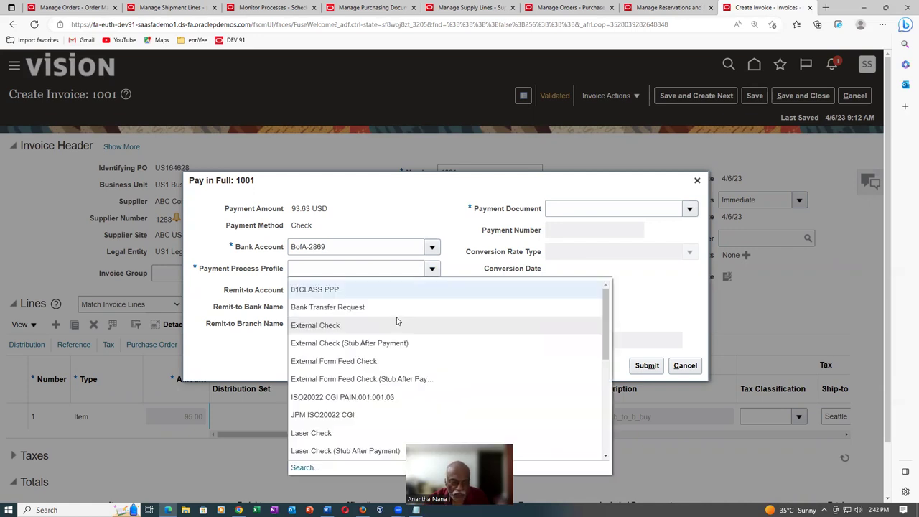
scroll(397, 321, down, 5)
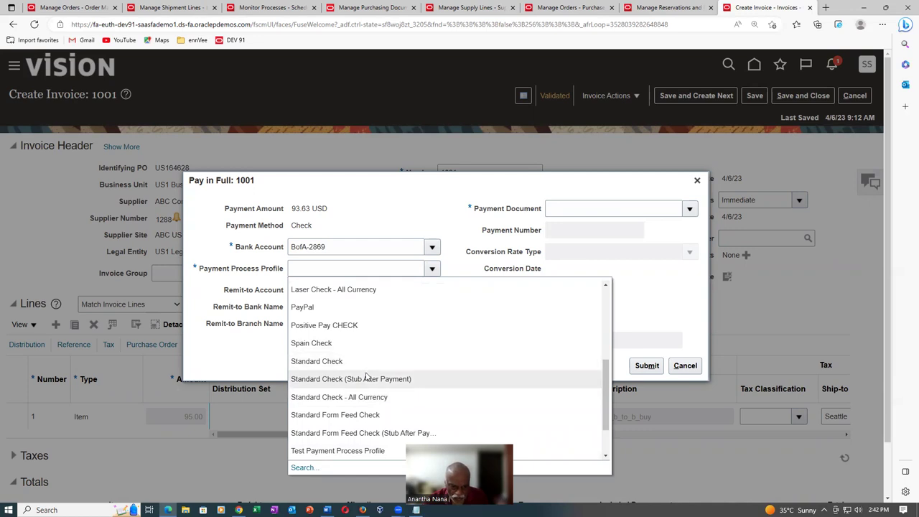
click(368, 396)
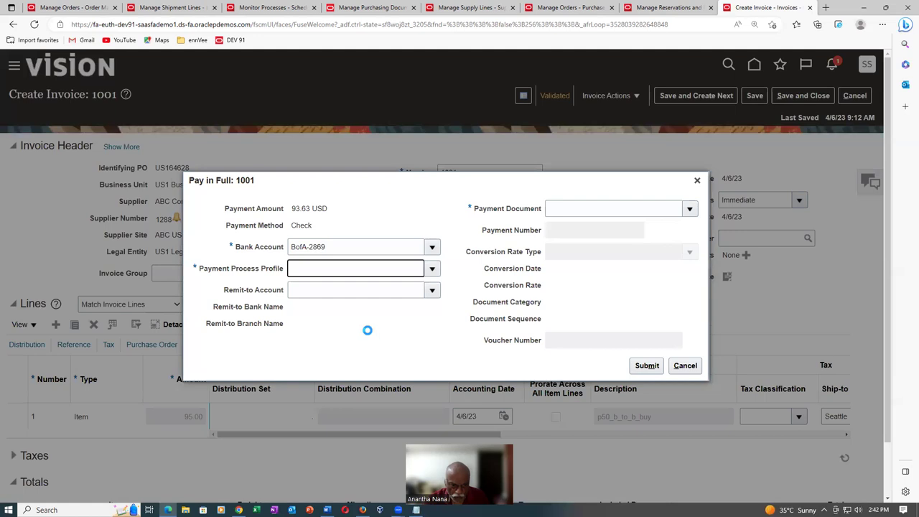
Select Check Stock A as the payment document, leave the remit-to account empty, and submit the full payment.
click(432, 291)
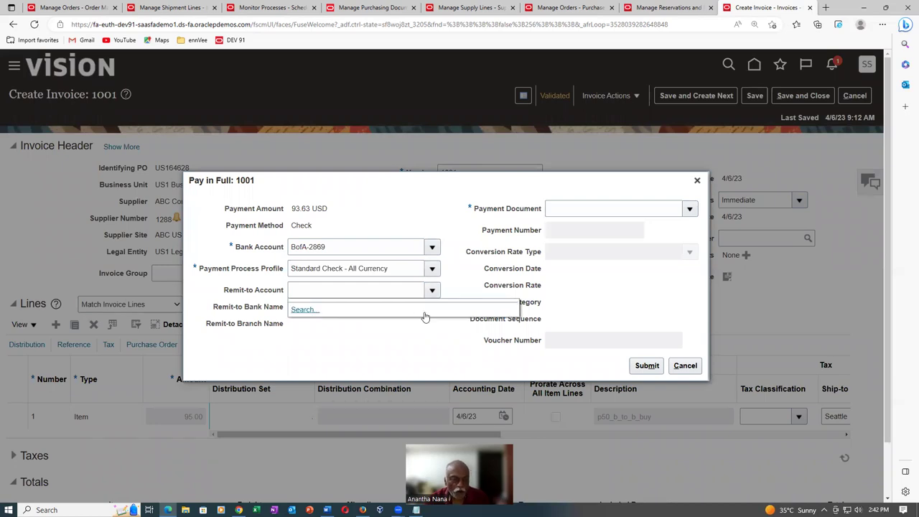
click(571, 210)
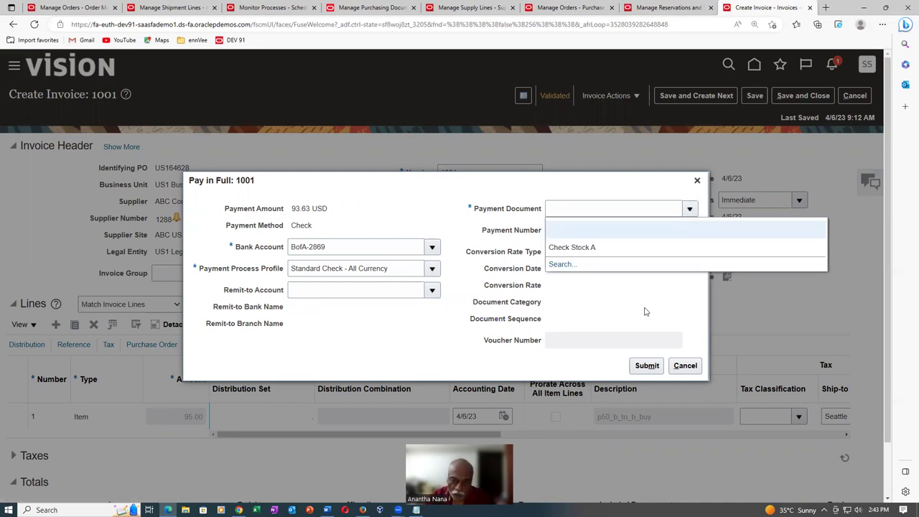
click(587, 247)
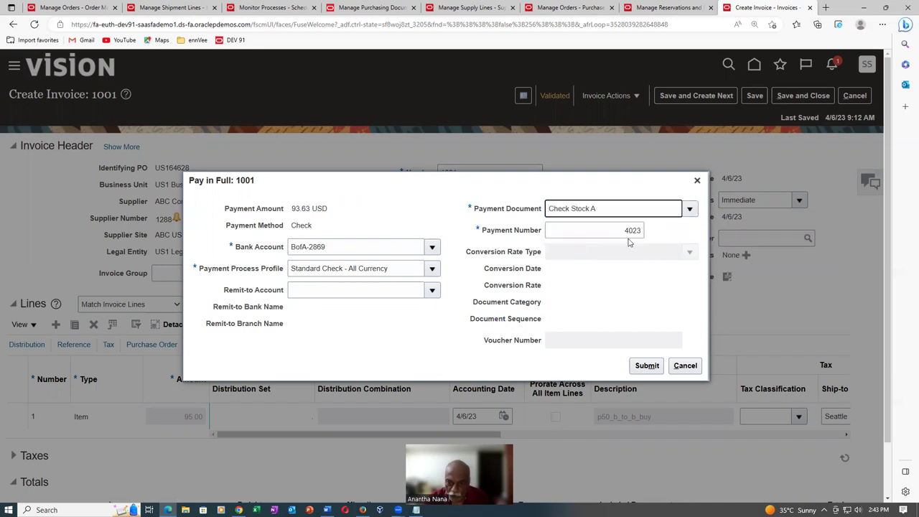
click(650, 367)
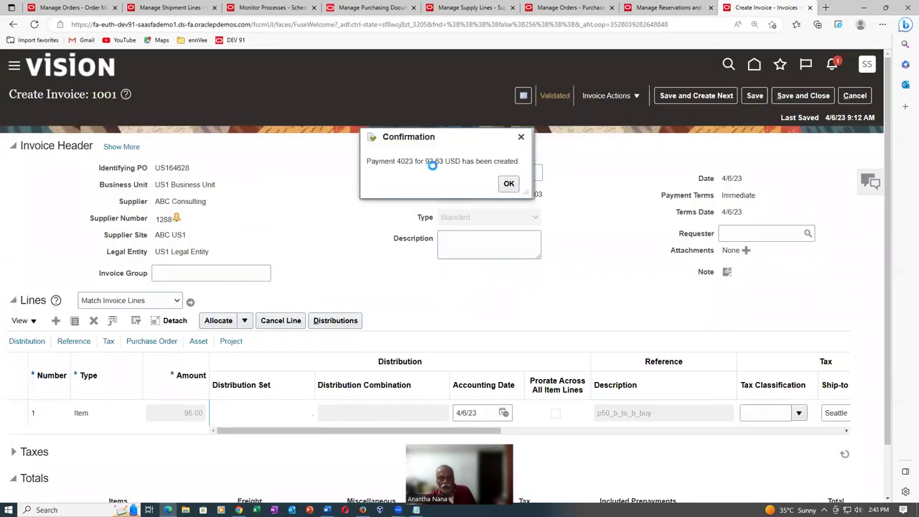
click(509, 184)
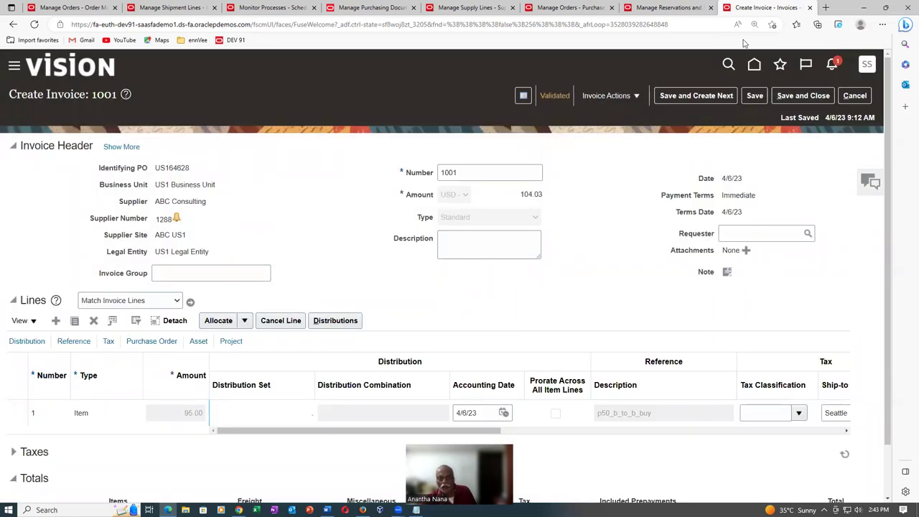
Account the paid invoice in draft and review its accounting lines for the US Primary Ledger, then leave the invoice.
click(609, 97)
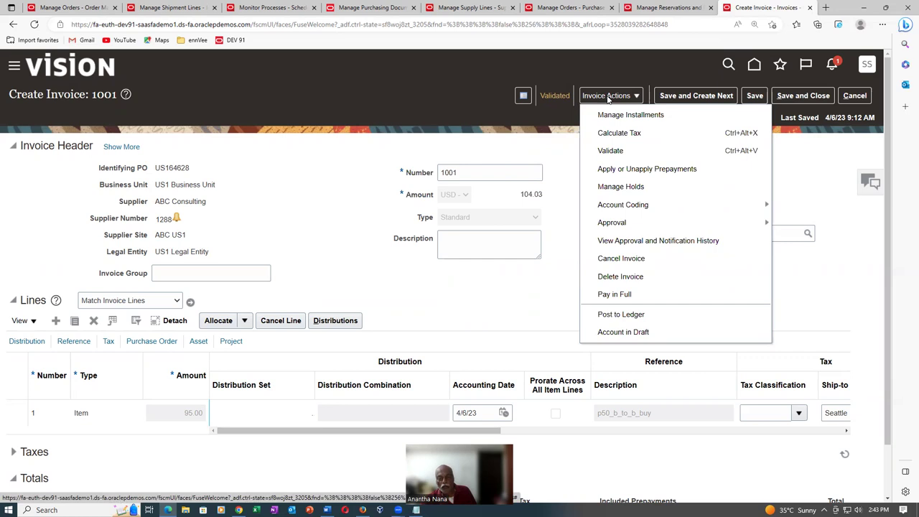
click(644, 332)
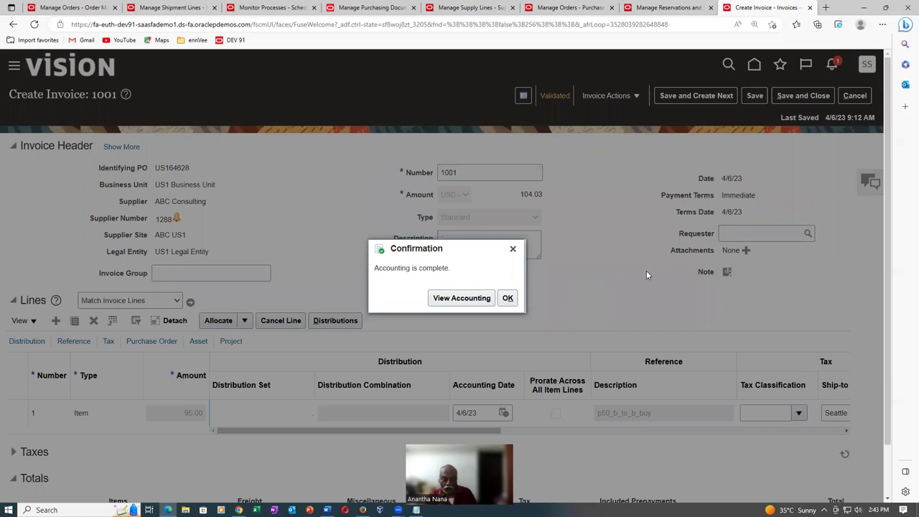
click(449, 299)
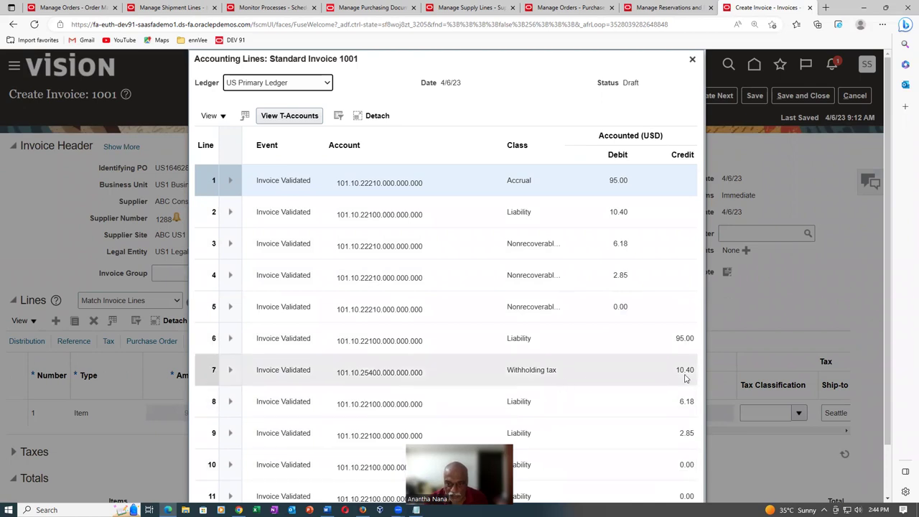
scroll(684, 378, down, 1)
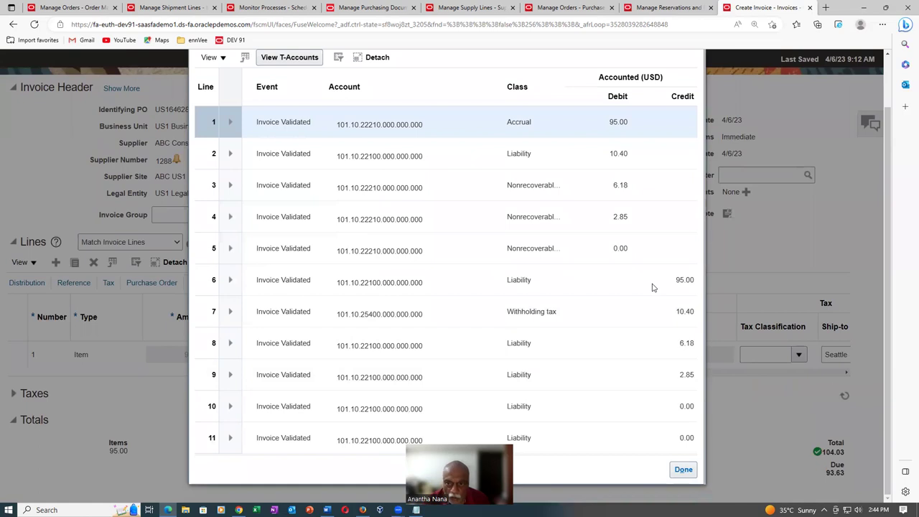
scroll(651, 288, up, 1)
click(691, 61)
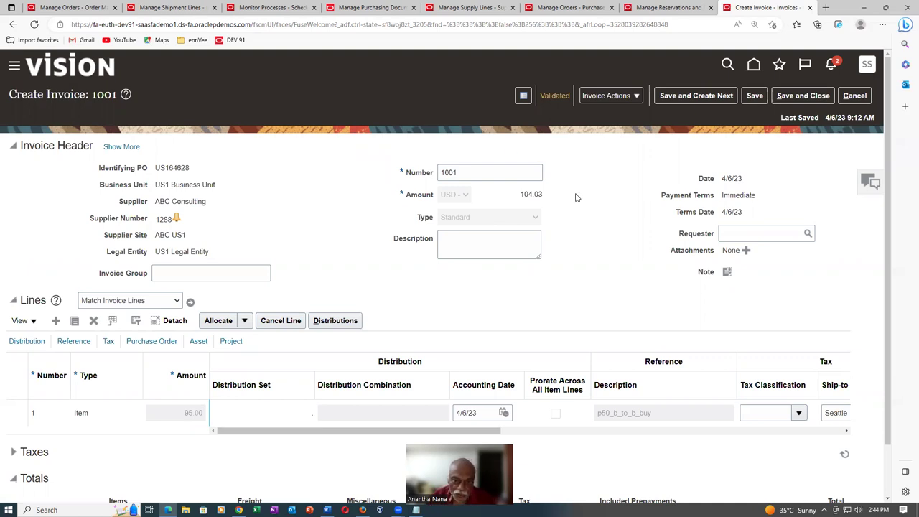
click(853, 94)
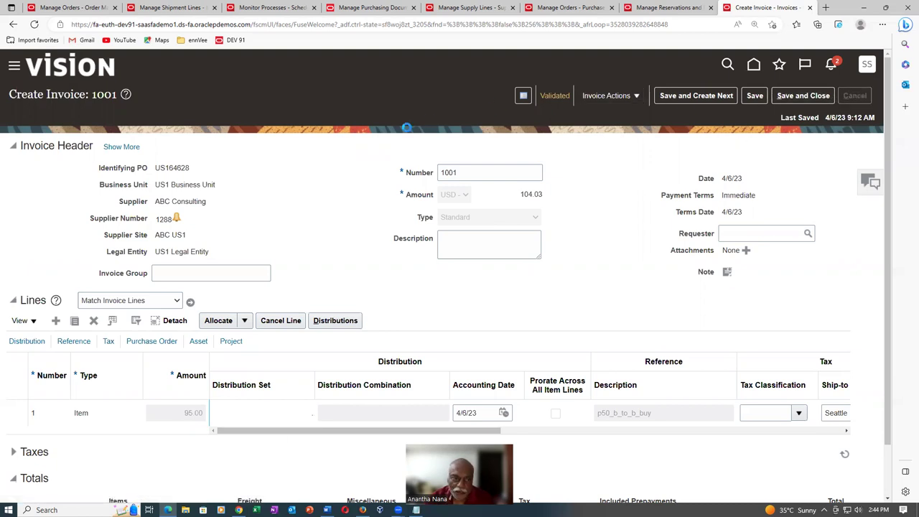